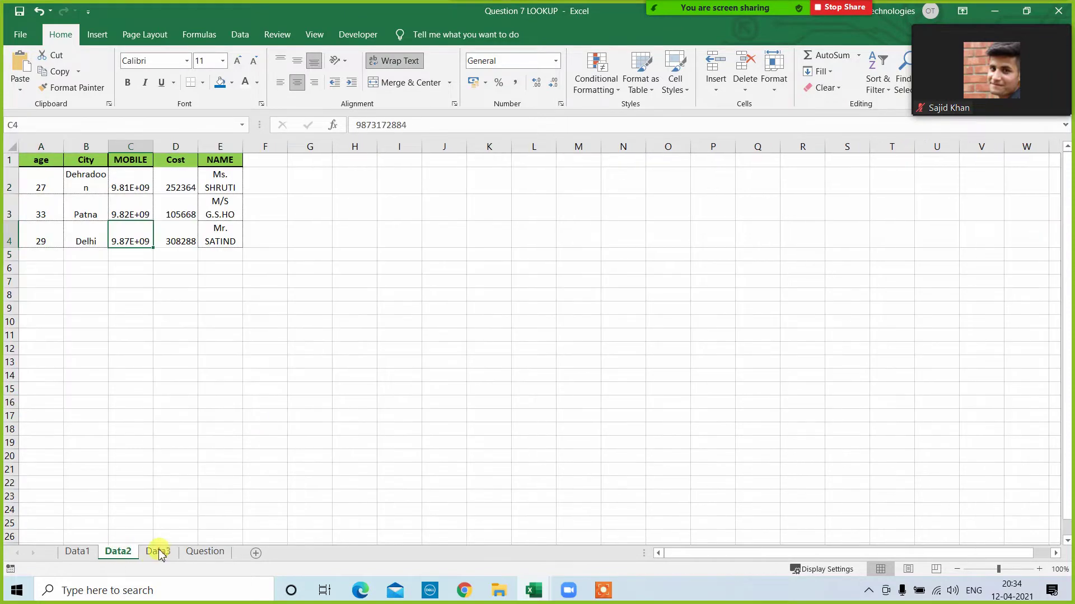
Widen the MOBILE column on the Data3 sheet so it fits the full mobile numbers.
click(157, 552)
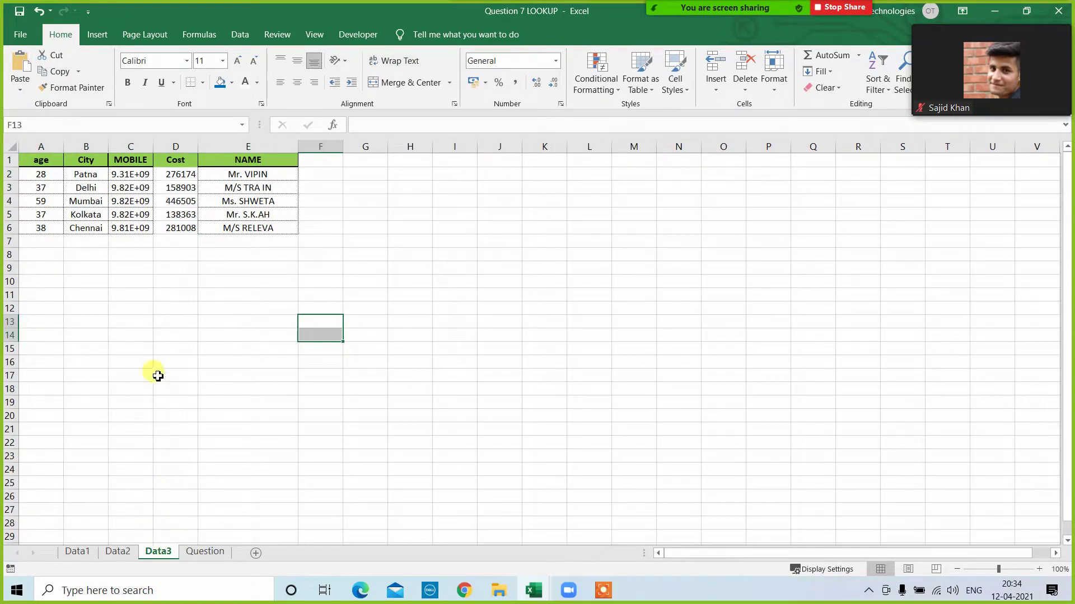
double_click(157, 144)
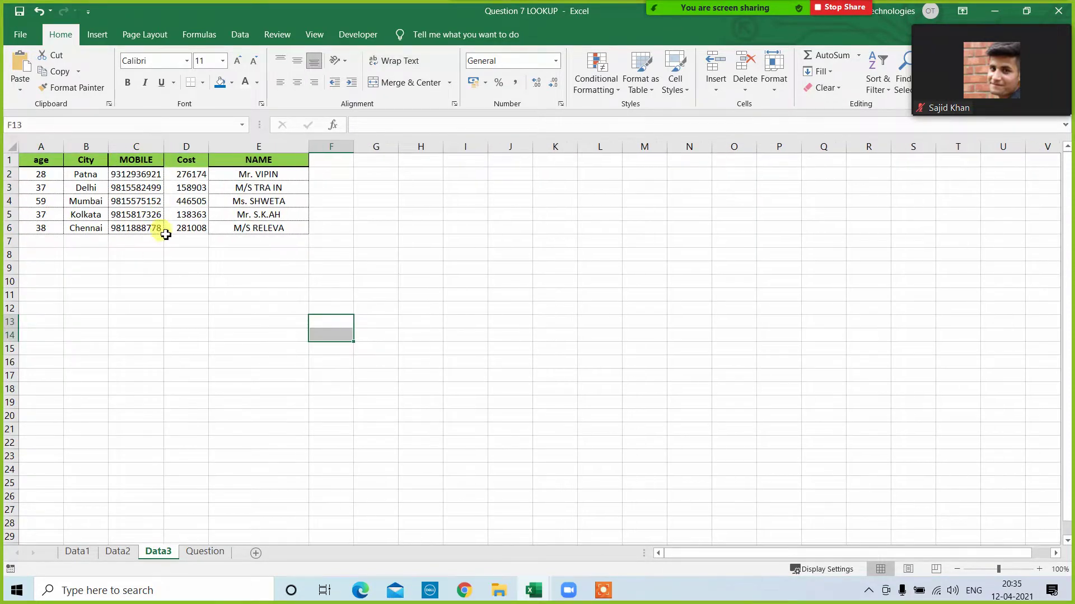
Review the mobile numbers in A2:A7 and the Name cells B2:B7 on the Question sheet.
click(205, 553)
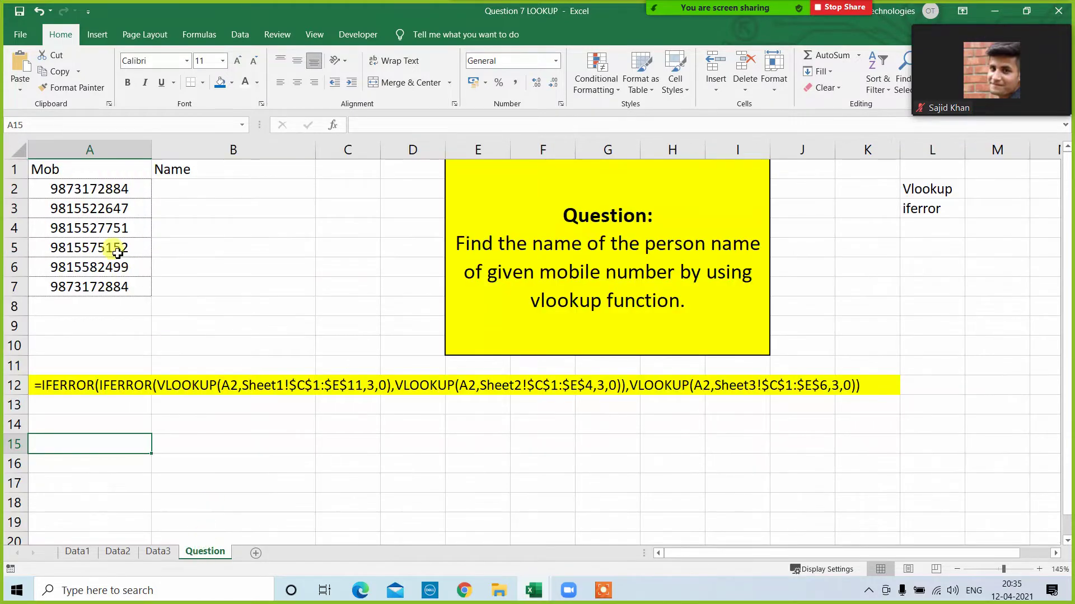
drag(82, 188, 93, 284)
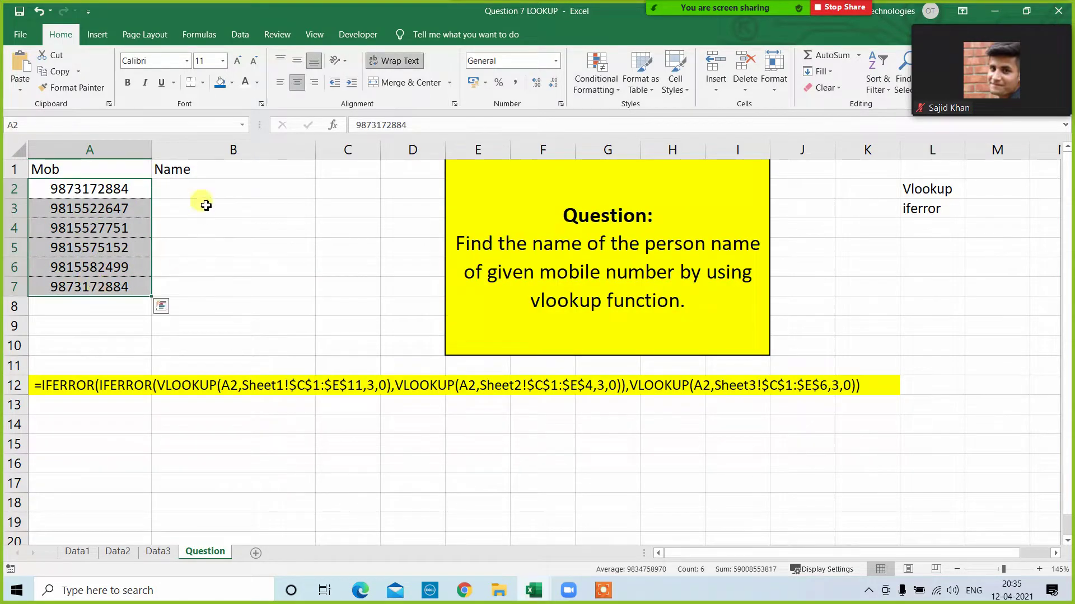
drag(197, 191, 192, 281)
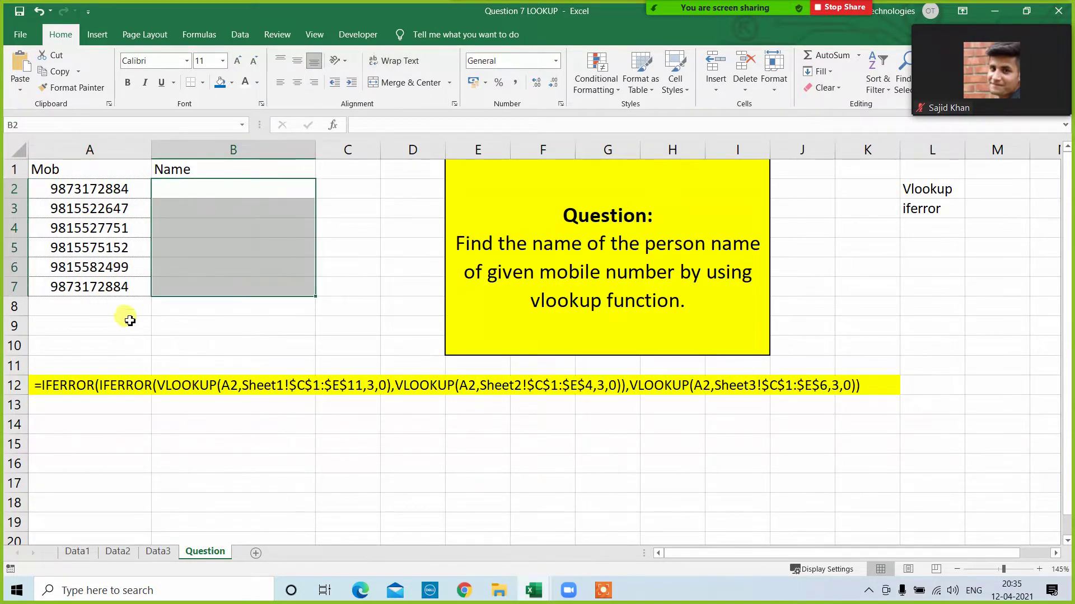
Slightly narrow the NAME column on the Data2 sheet.
click(118, 552)
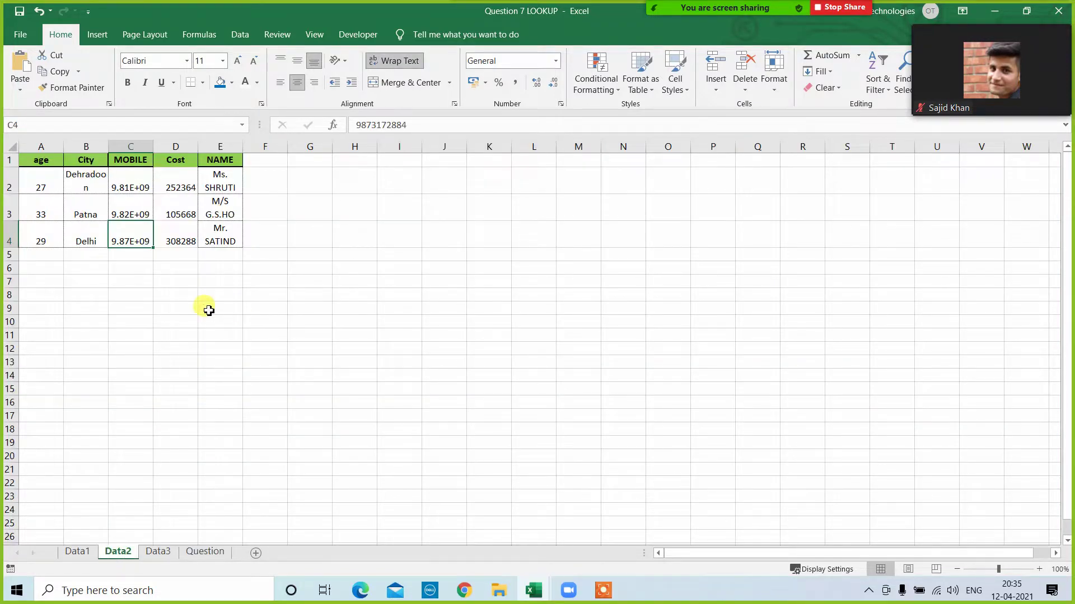
click(206, 347)
drag(245, 142, 236, 141)
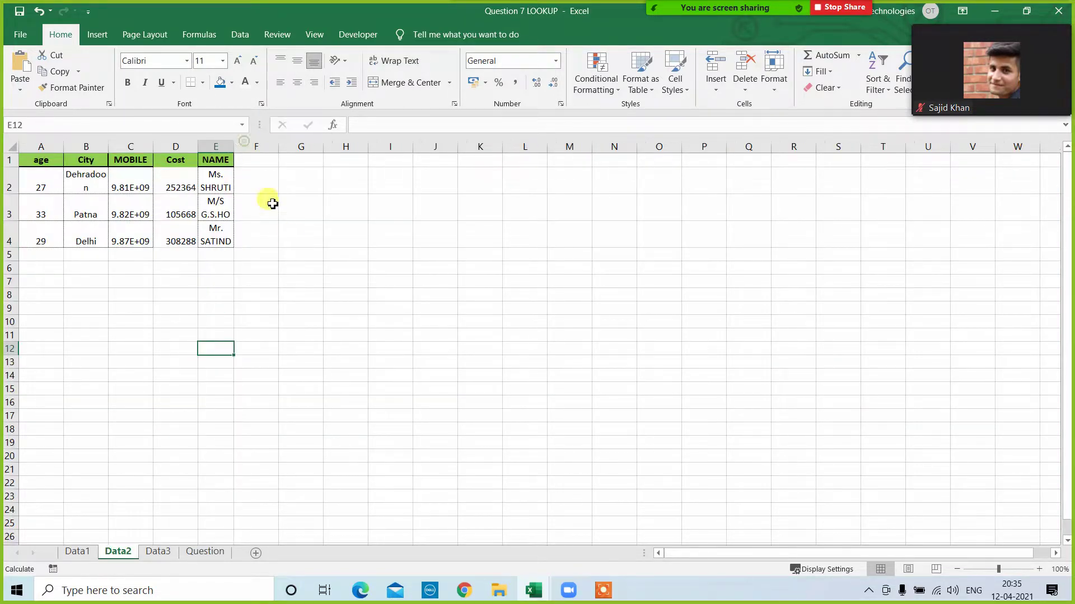
Examine the question text, the Data1, Data2 and Data3 tables, and the mobile numbers in A2:A7 of the Question sheet.
click(222, 554)
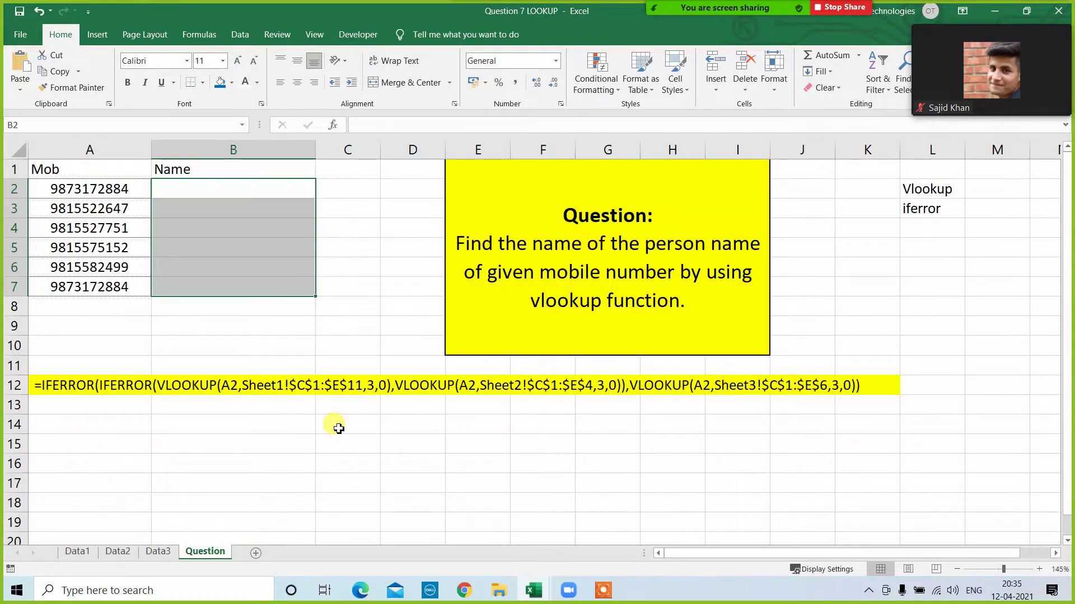
scroll(347, 367, up, 5)
click(282, 319)
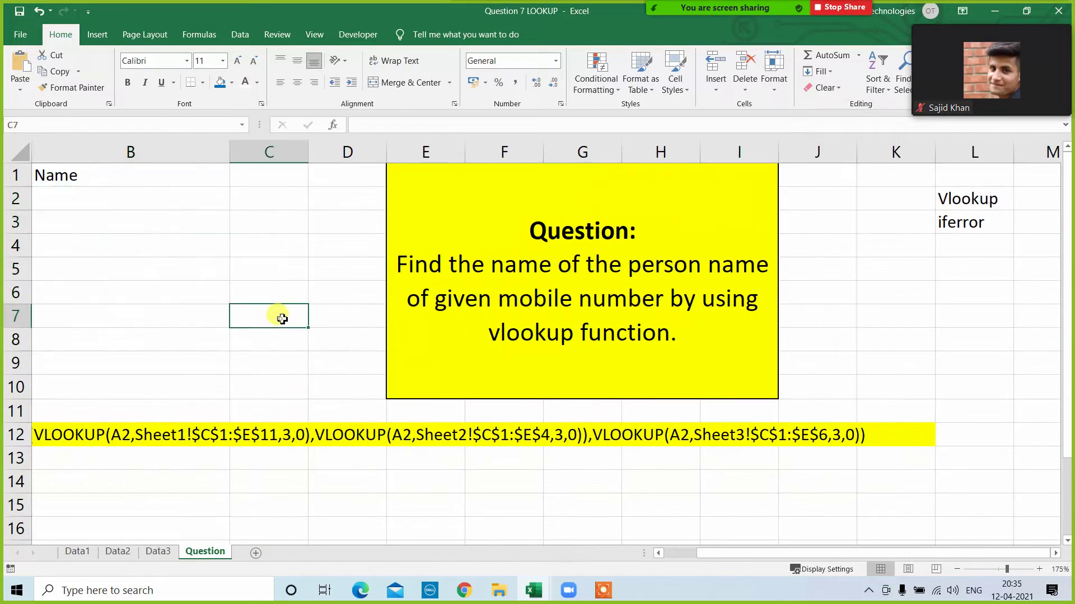
key(Left)
key(Left)
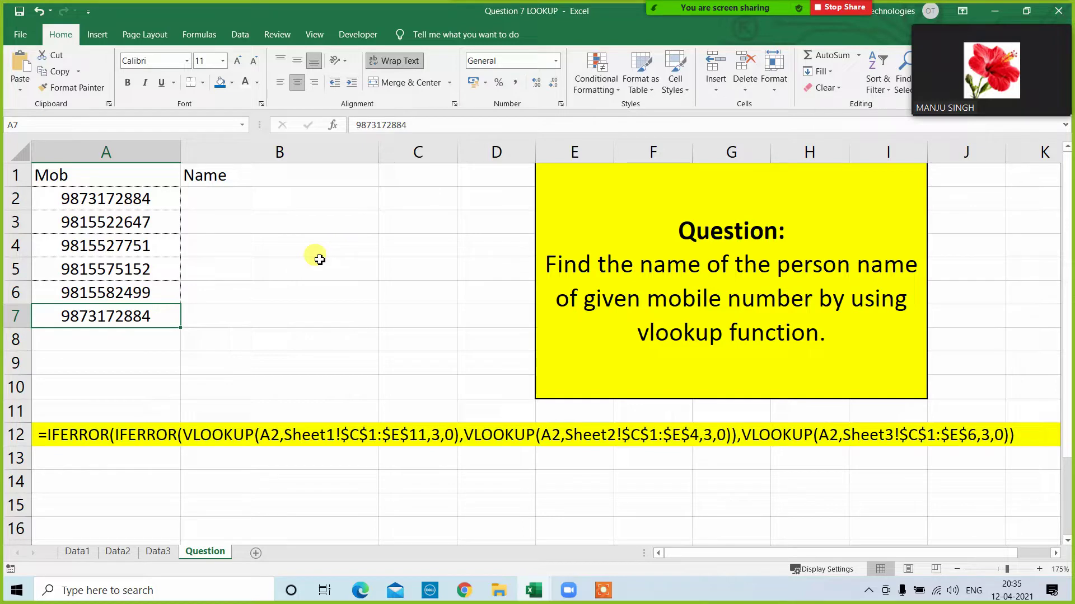
click(78, 552)
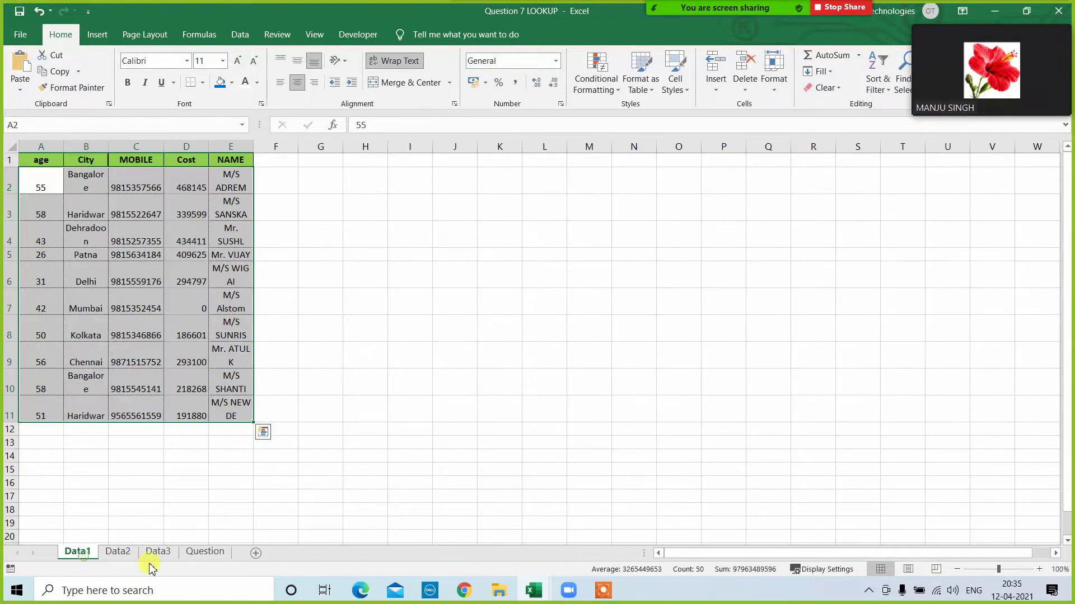
click(132, 557)
click(158, 555)
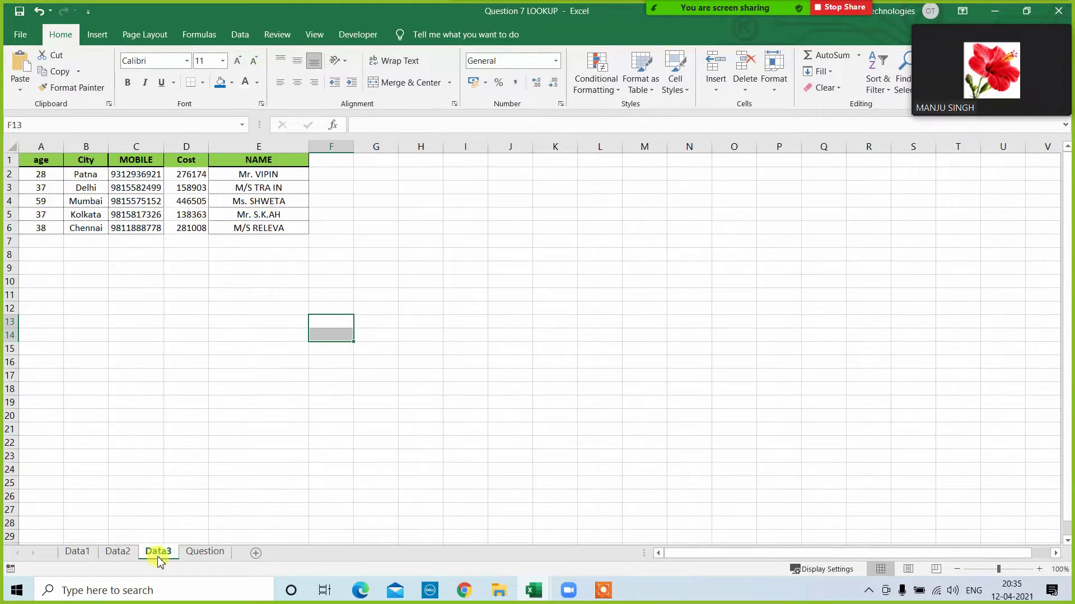
click(205, 553)
drag(132, 199, 168, 320)
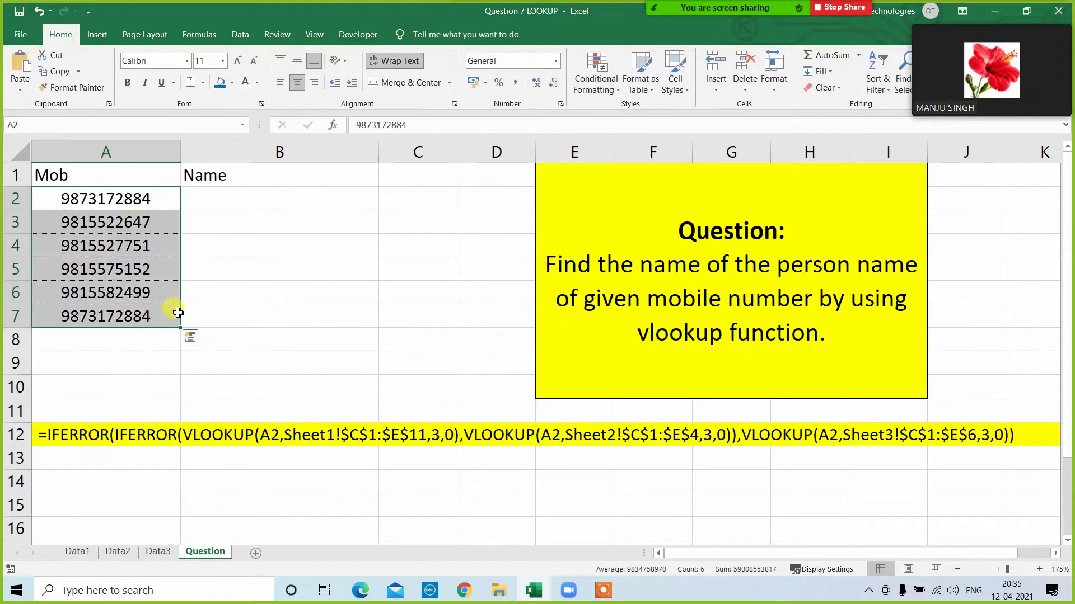
Begin a VLOOKUP formula in cell B2 of the Question sheet with A2 as the lookup value.
click(233, 201)
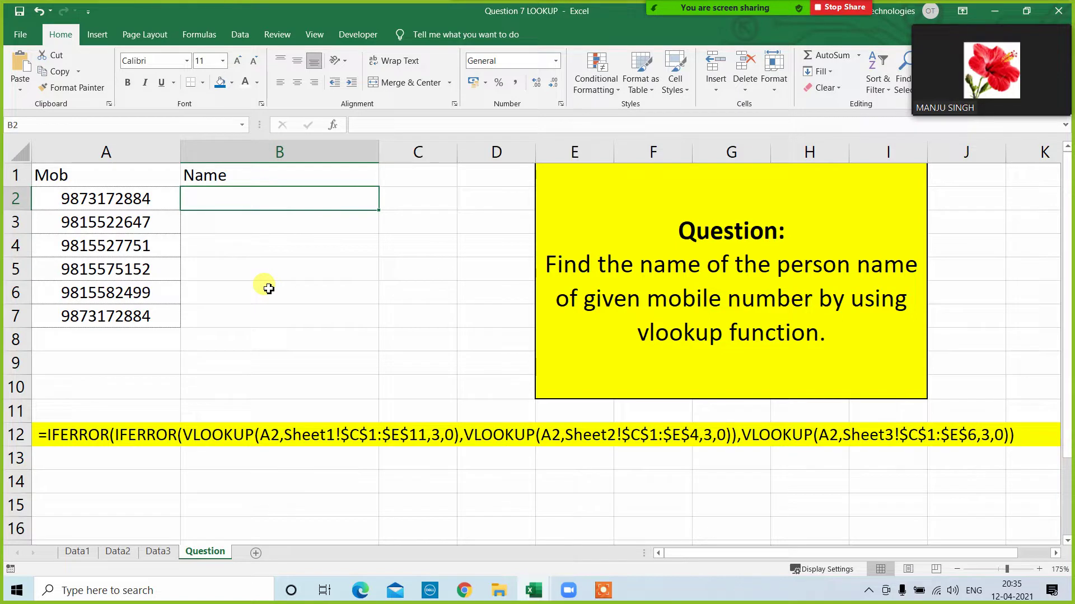
text(=)
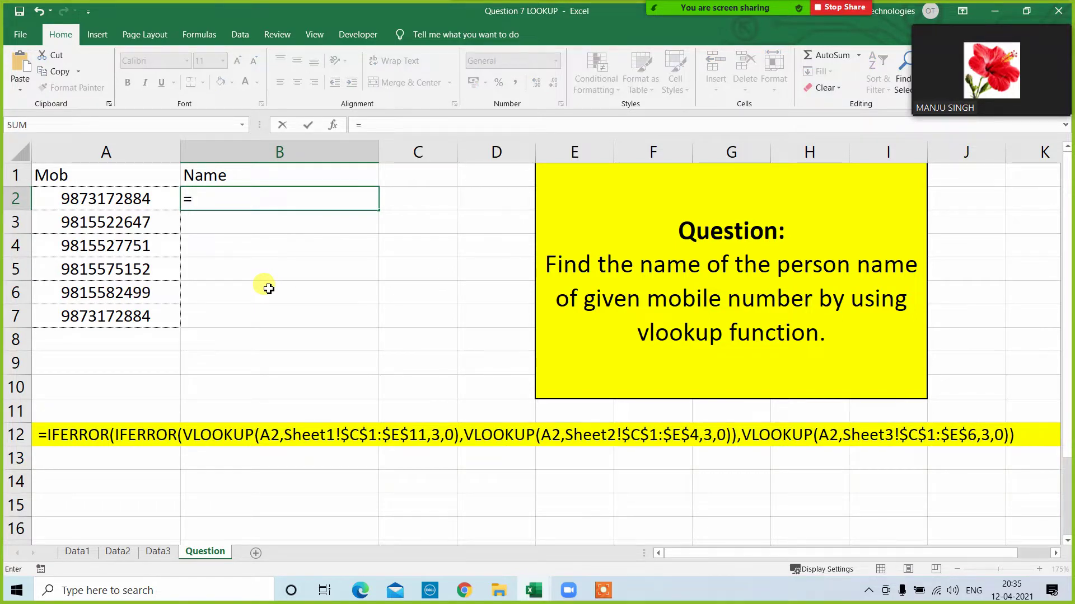
text(vl)
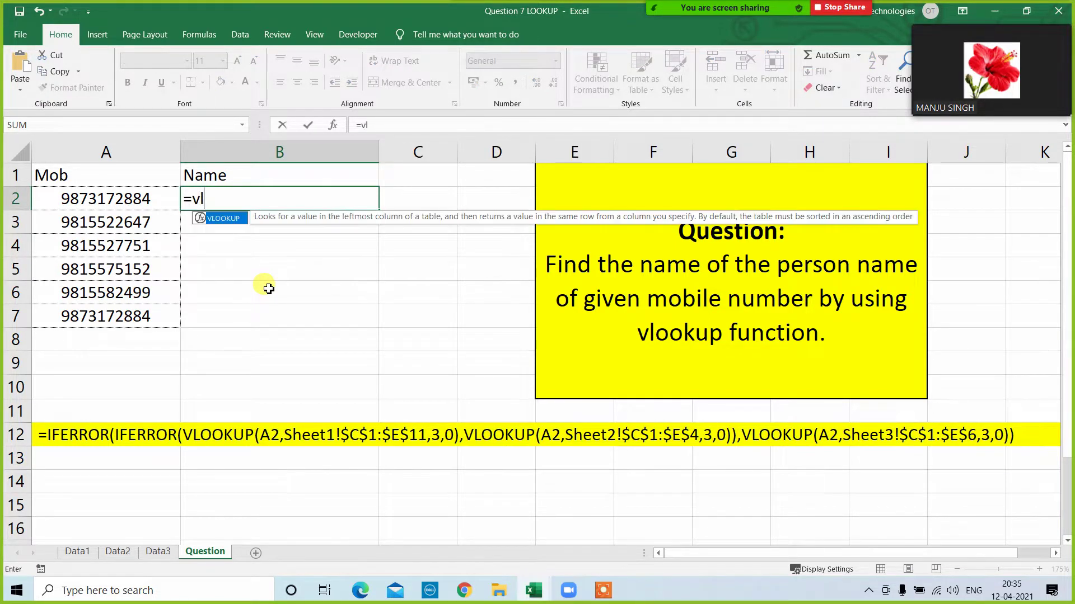
key(Tab)
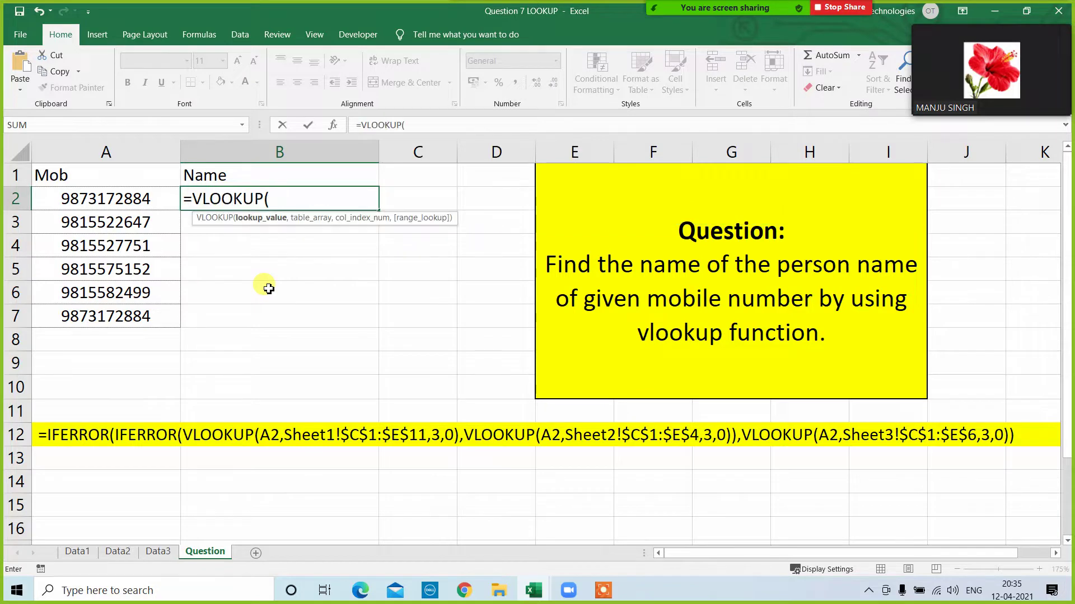
click(132, 202)
text(,)
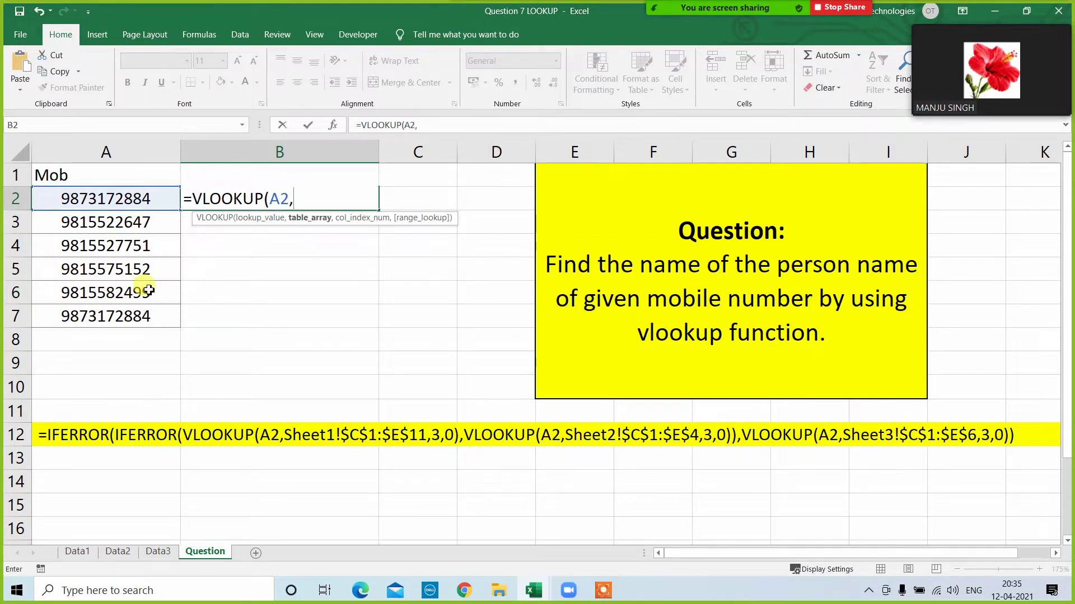
Complete the VLOOKUP with the absolute table range Data1!$C$1:$E$11, column index 3 and range lookup 0.
click(76, 552)
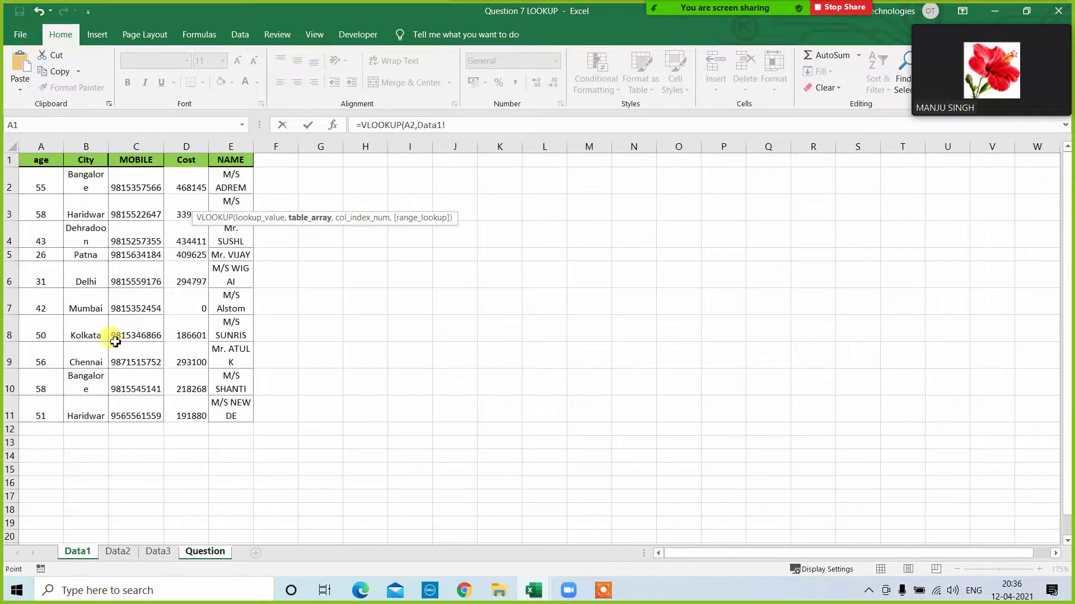
drag(126, 160, 223, 414)
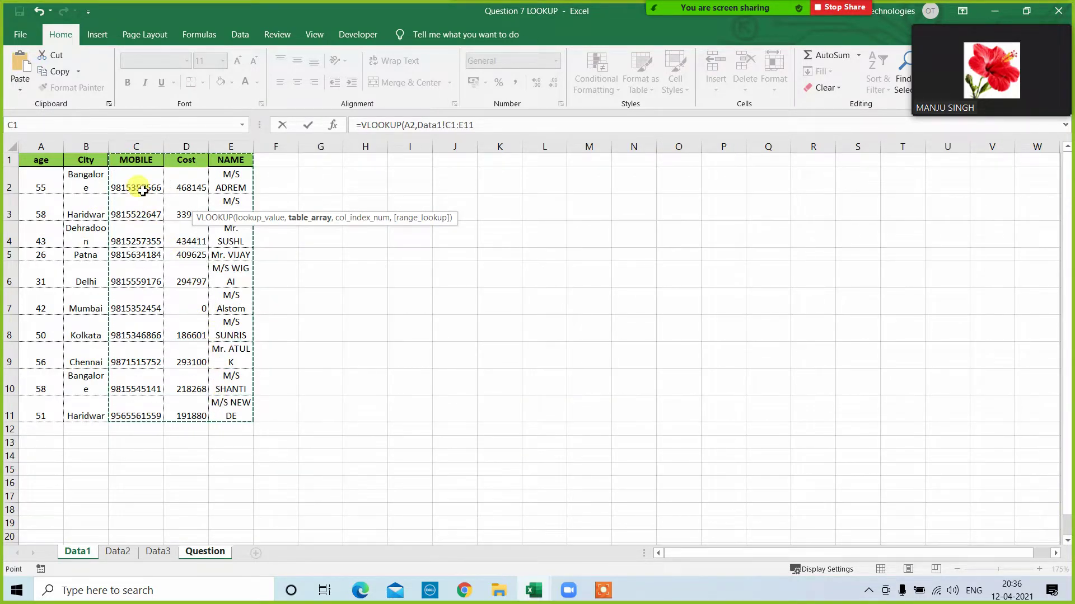
key(F4)
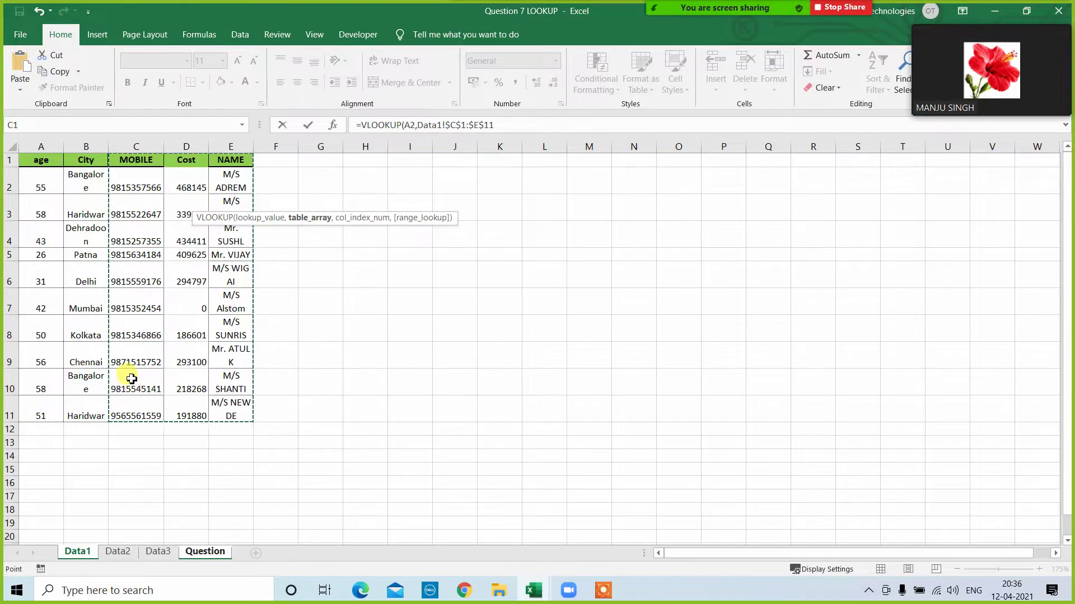
text(,)
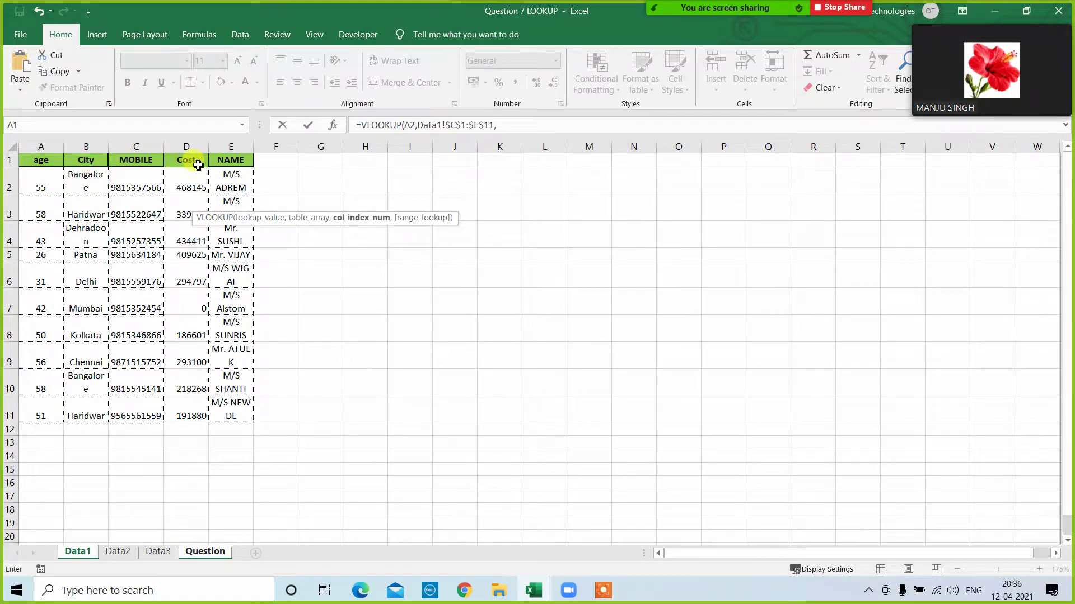
text(3,0)
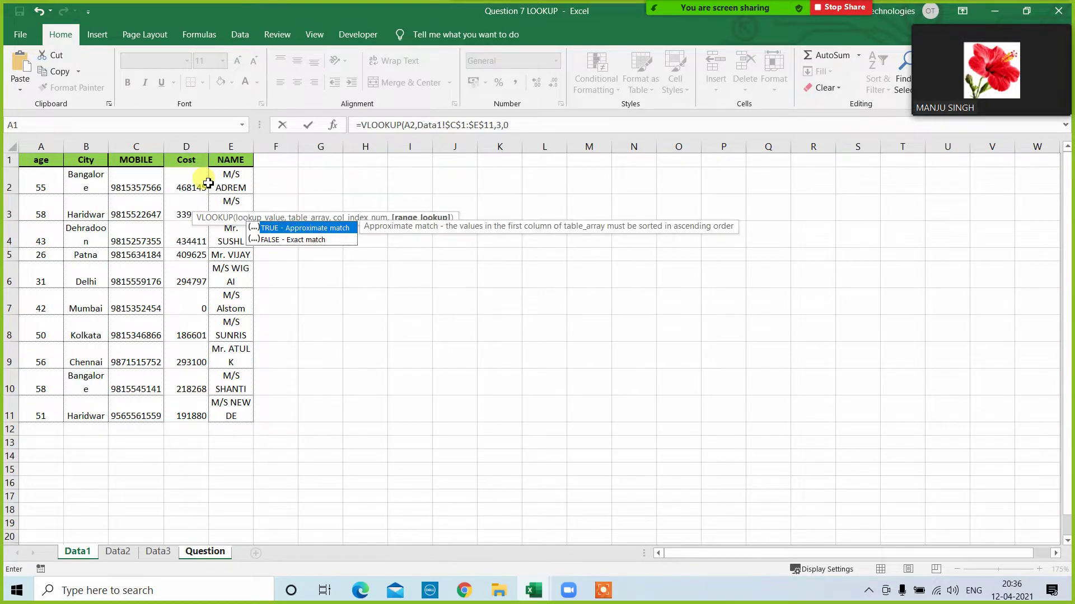
key(Return)
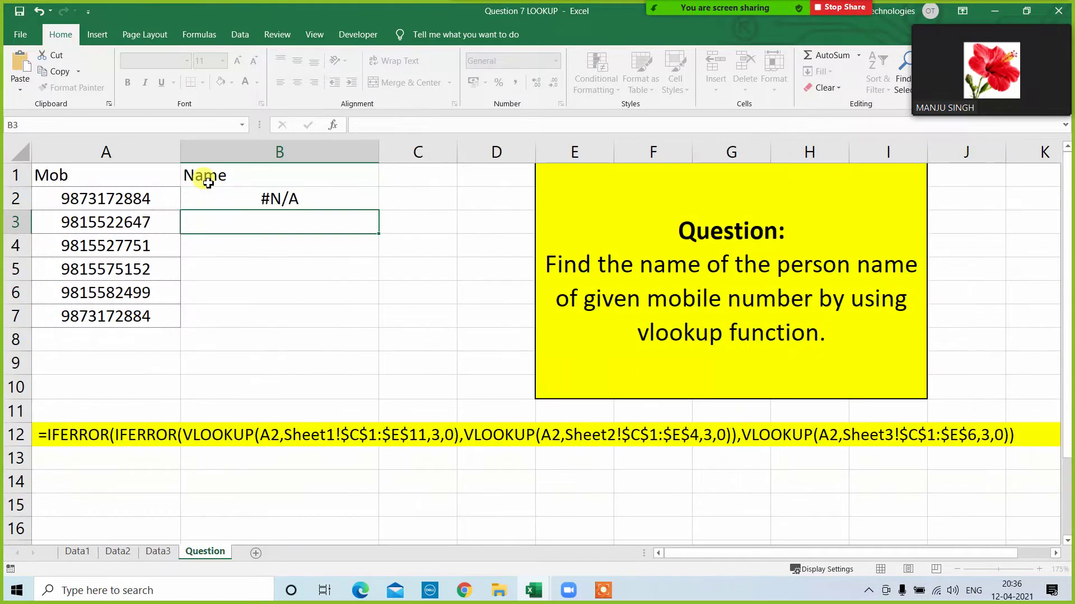
Fill the VLOOKUP formula from B2 down the Name column to B7.
click(255, 197)
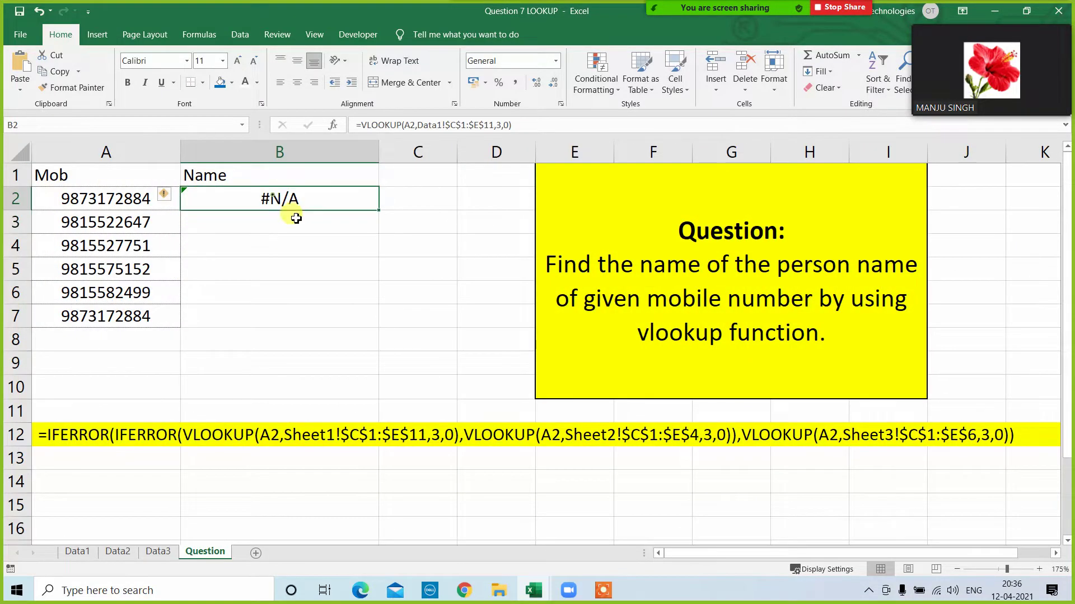
double_click(379, 211)
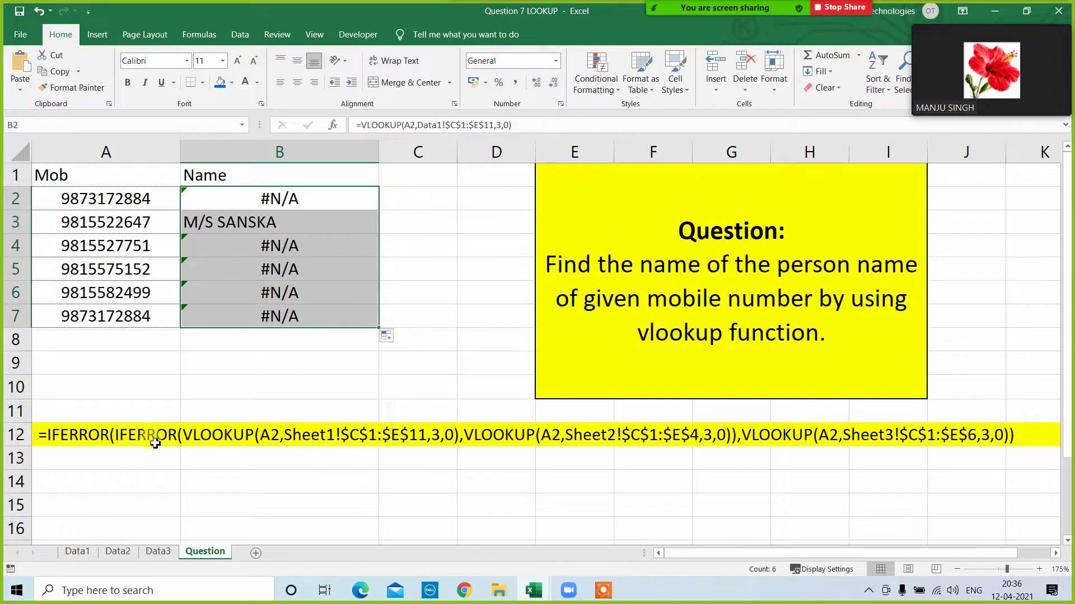
drag(107, 222, 281, 313)
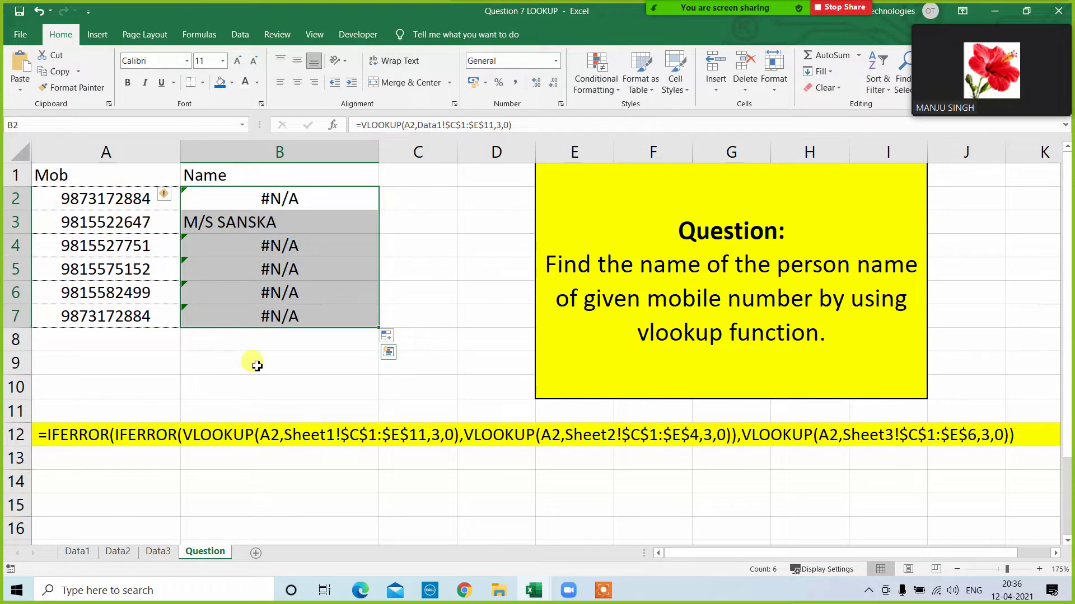
click(256, 366)
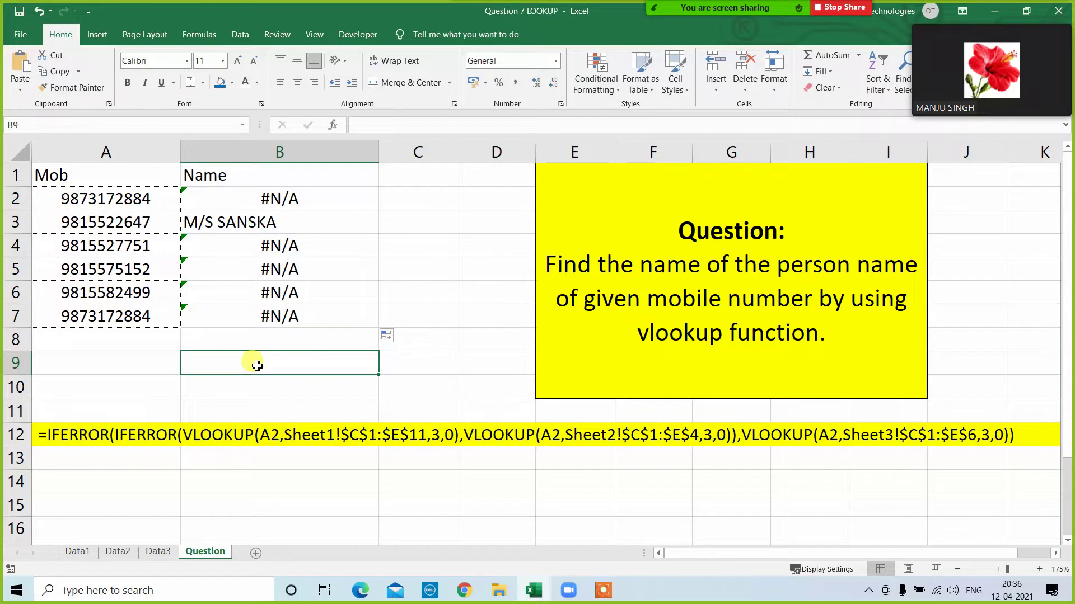
Wrap the VLOOKUP in B2 in an IFERROR function that returns 0 on error.
click(246, 196)
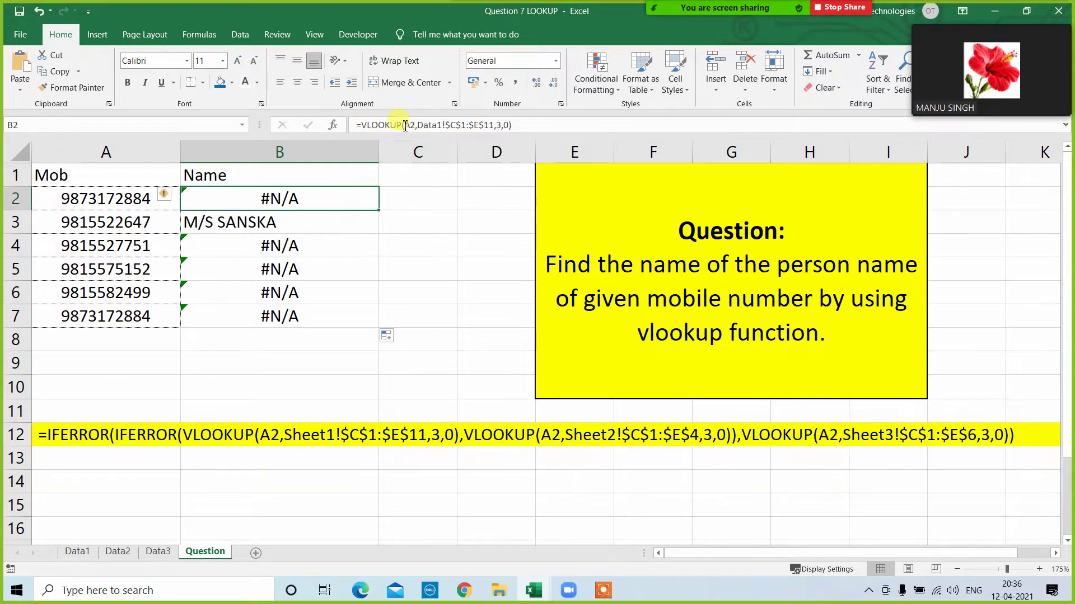
click(363, 126)
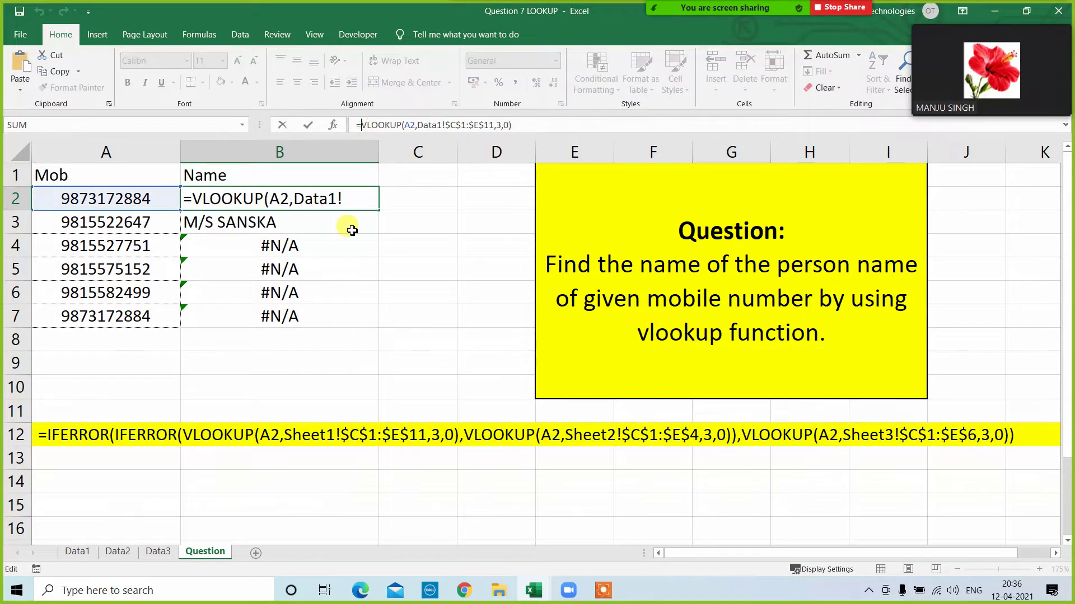
text(if)
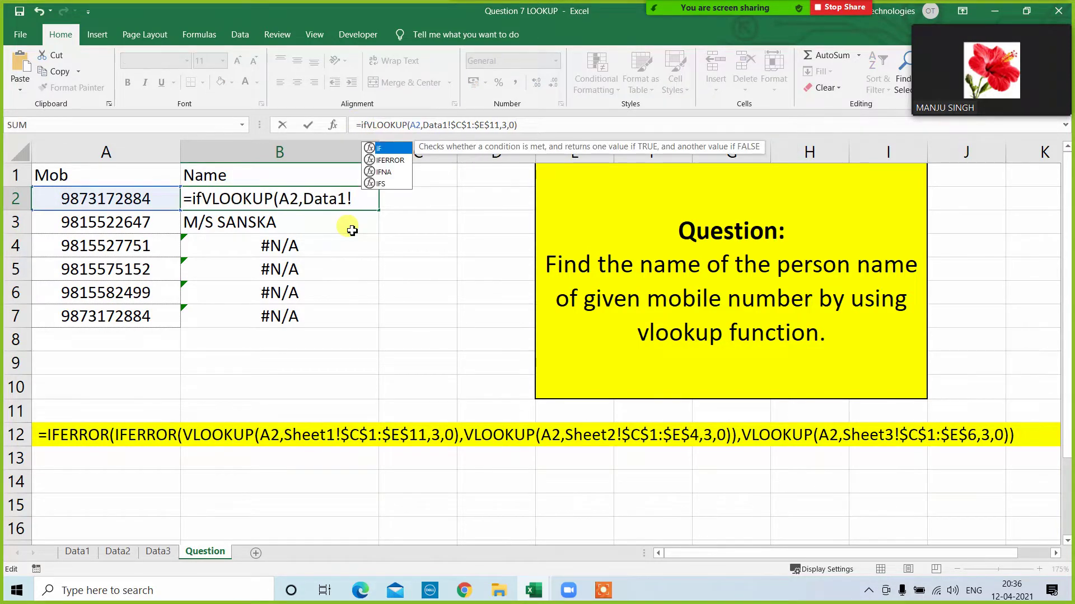
key(Down)
key(Tab)
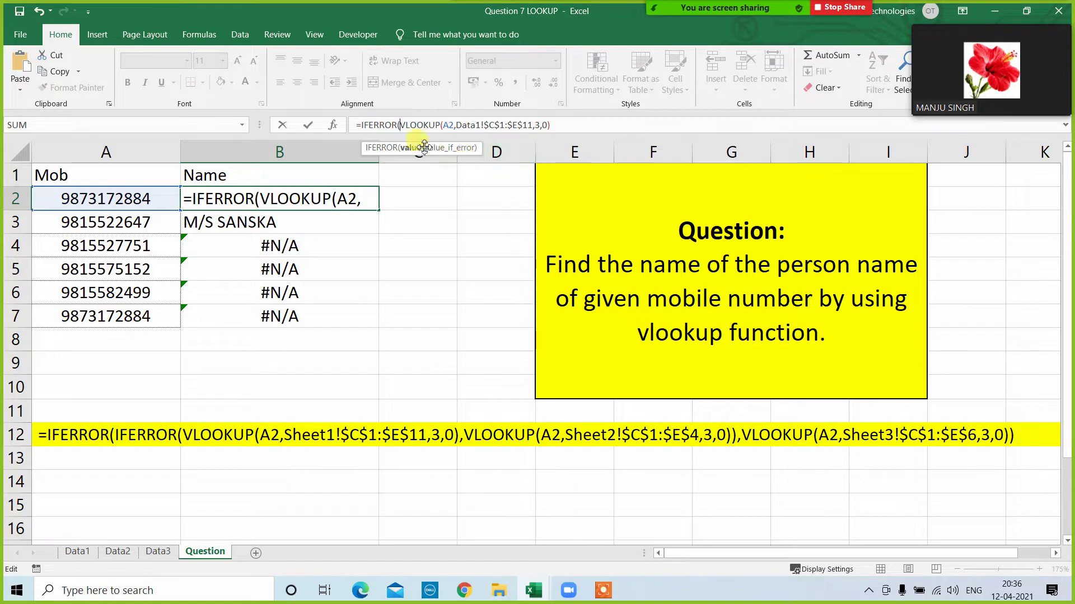
click(563, 126)
text(,)
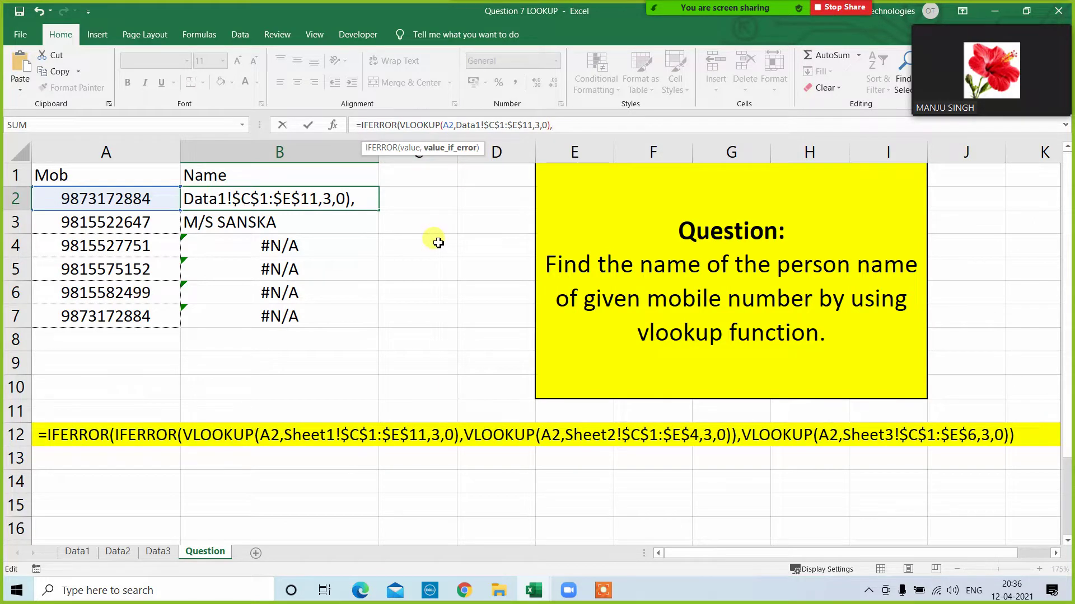
text(0))
key(Return)
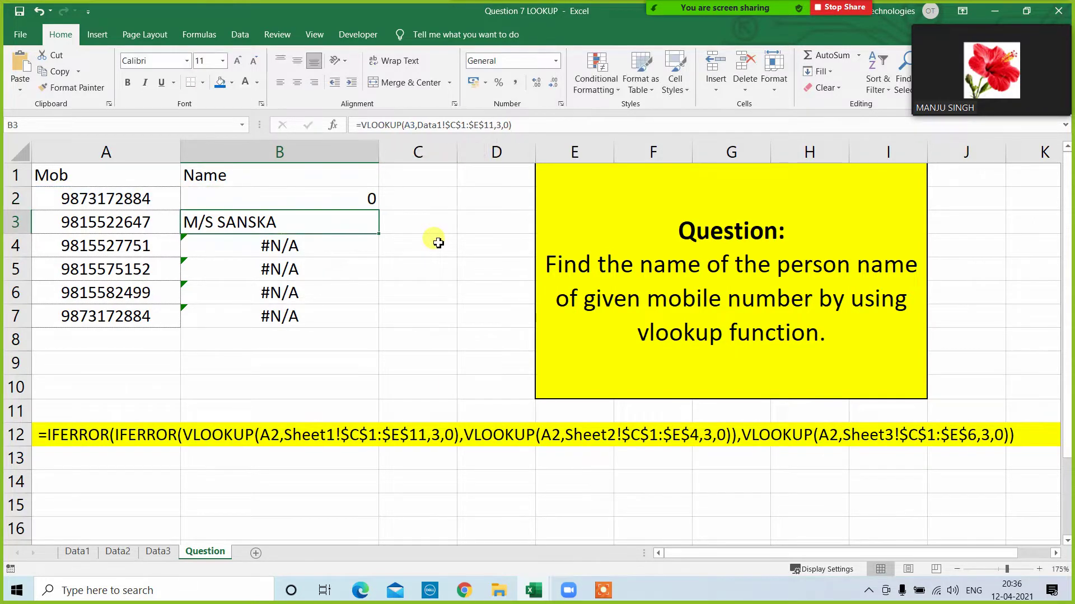
Fill the IFERROR formula from B2 down the Name column to B7.
click(327, 201)
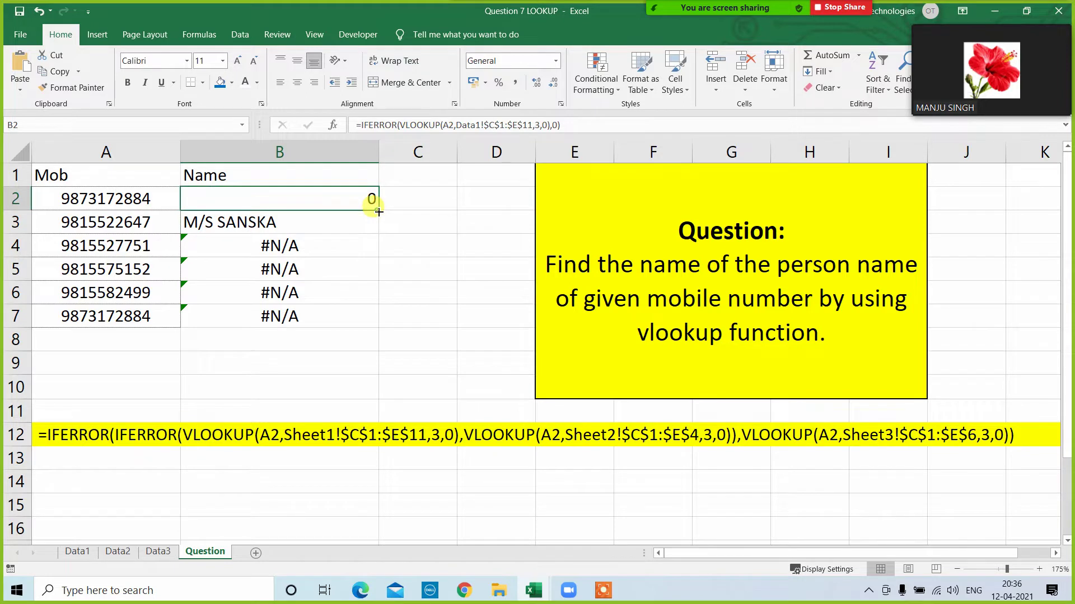
drag(378, 212, 382, 324)
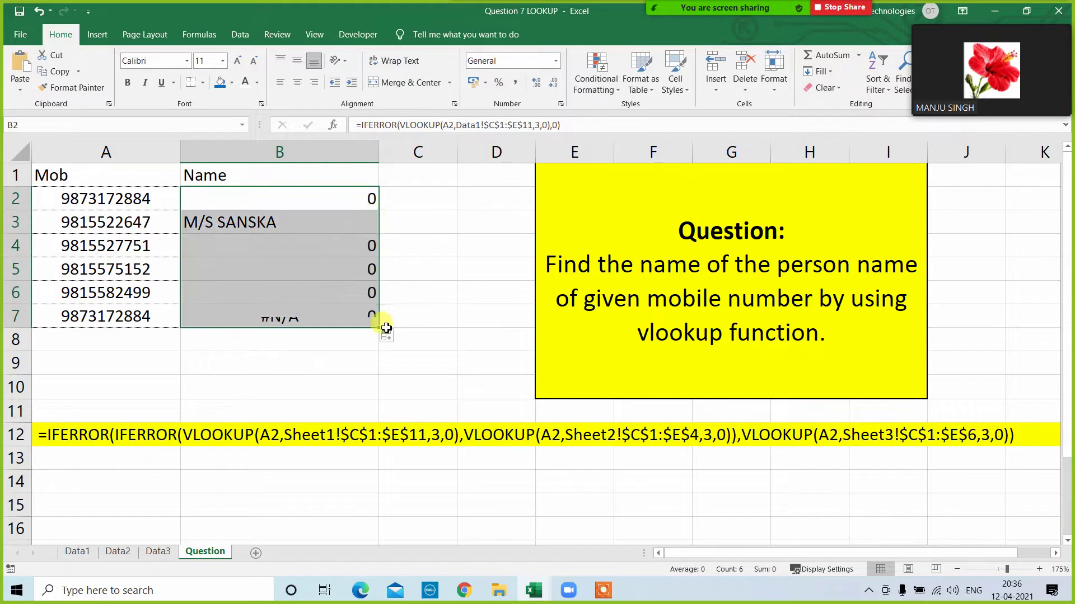
Change the IFERROR fallback in B2 to an empty string ("") and fill the formula down to B7.
click(557, 127)
key(BackSpace)
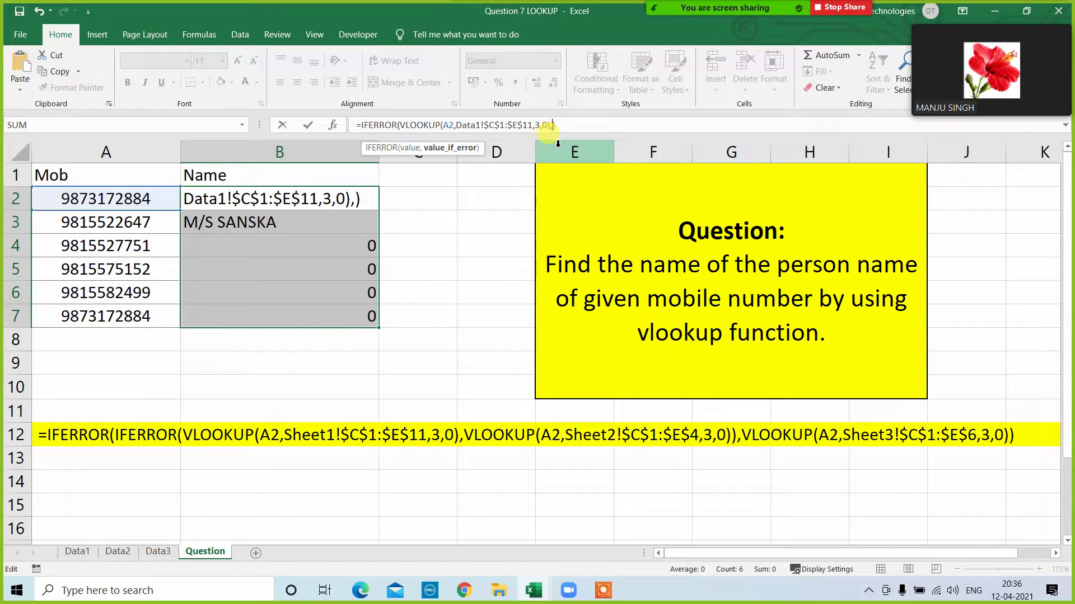
text("")
key(Return)
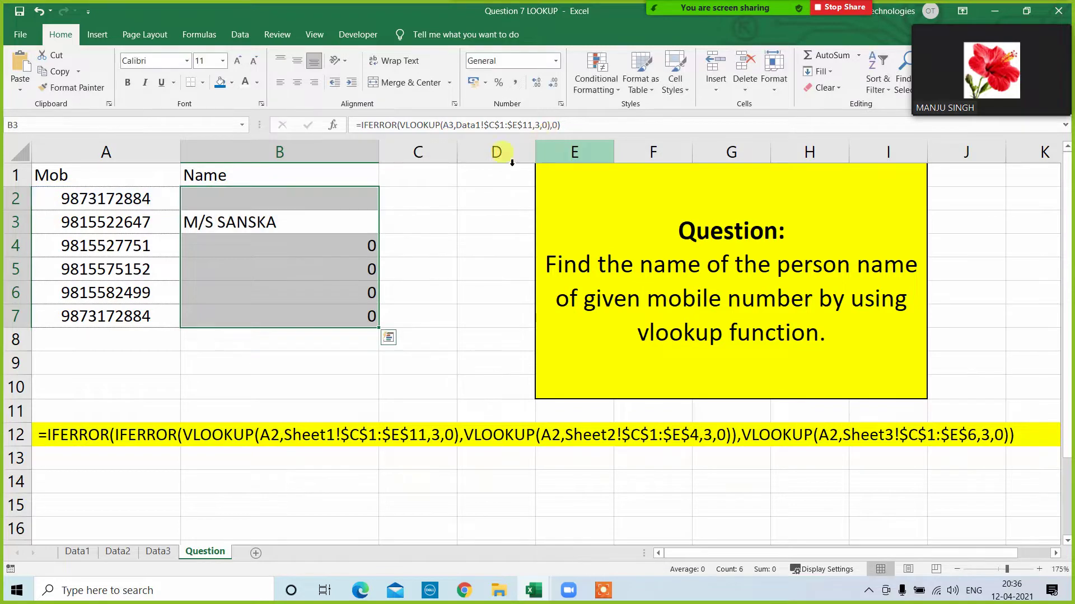
click(343, 199)
double_click(378, 210)
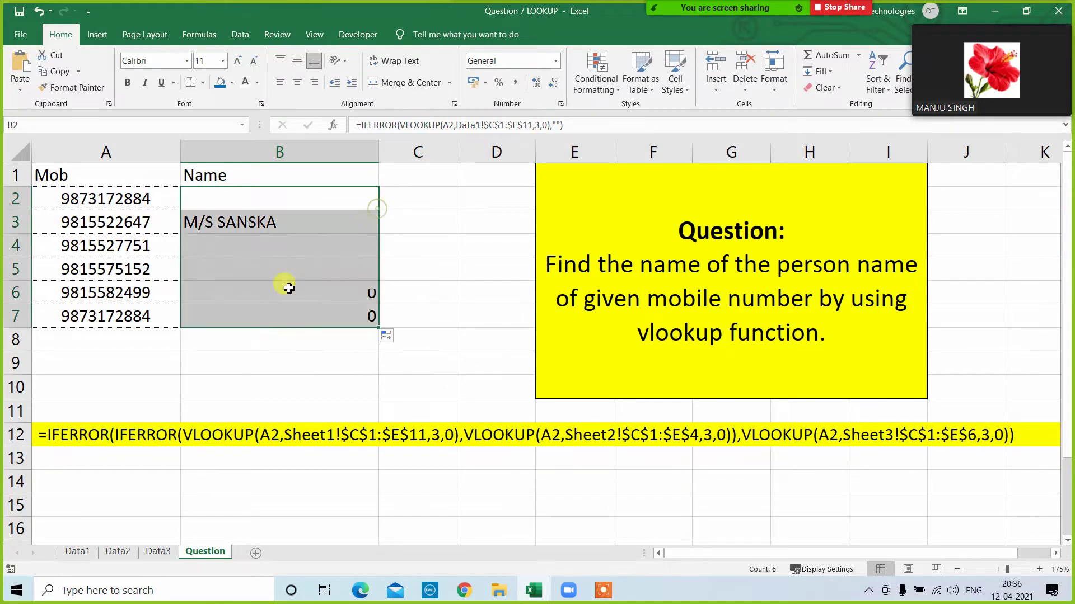
Replace the IFERROR fallback in B2 with the start of a second VLOOKUP that uses A2 as the lookup value.
click(274, 196)
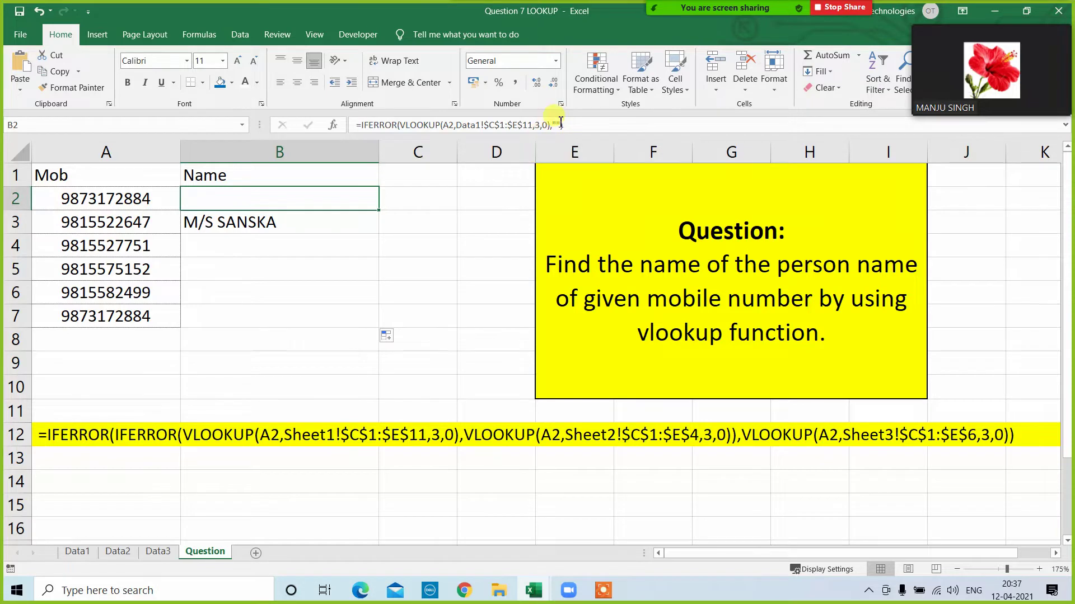
key(F2)
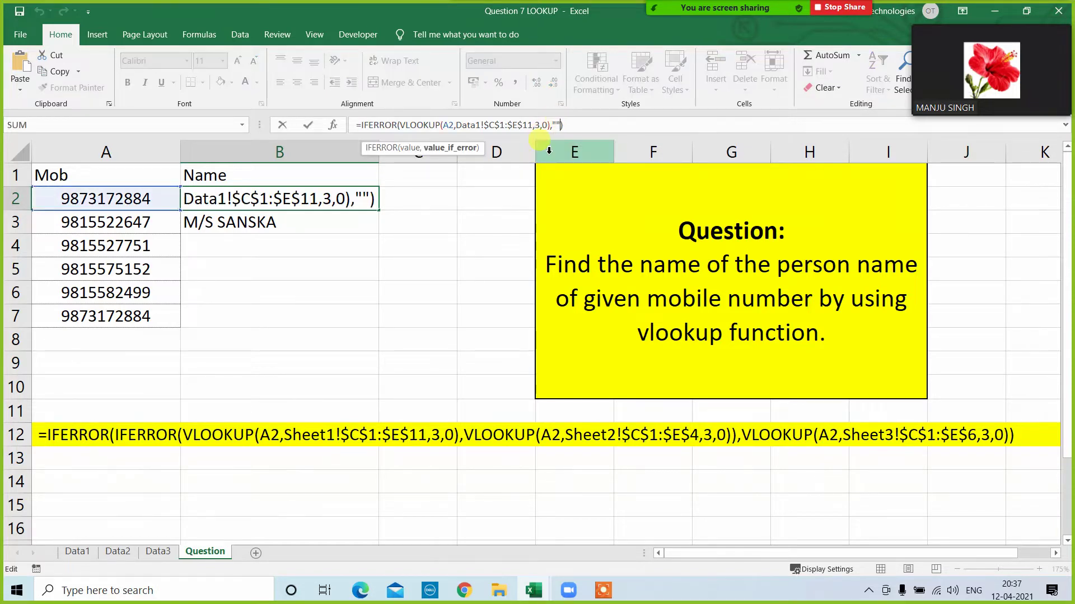
key(BackSpace)
text(vl)
key(Tab)
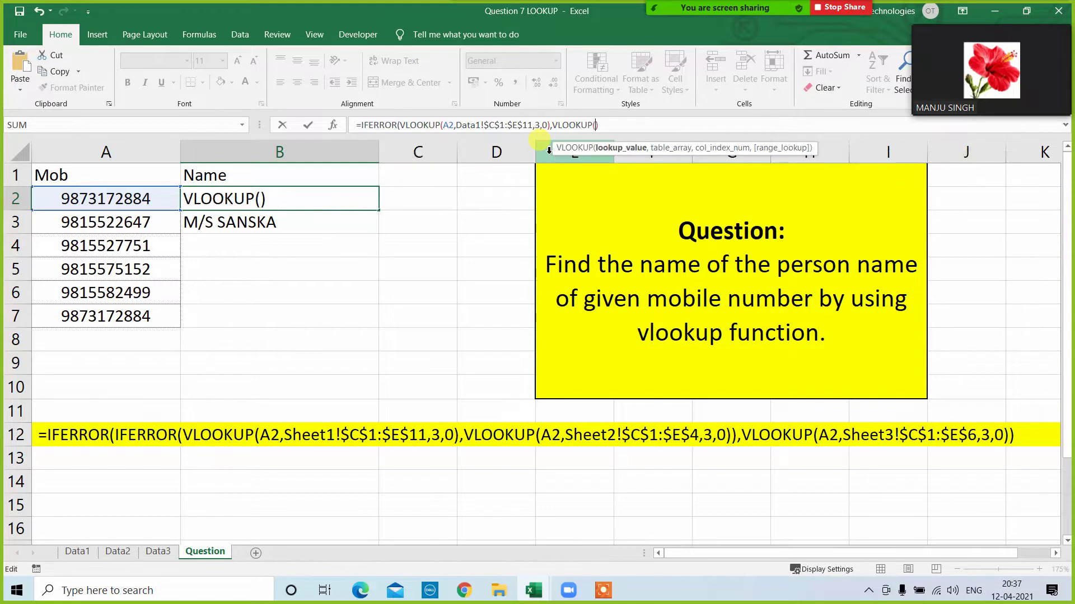
click(134, 201)
text(,)
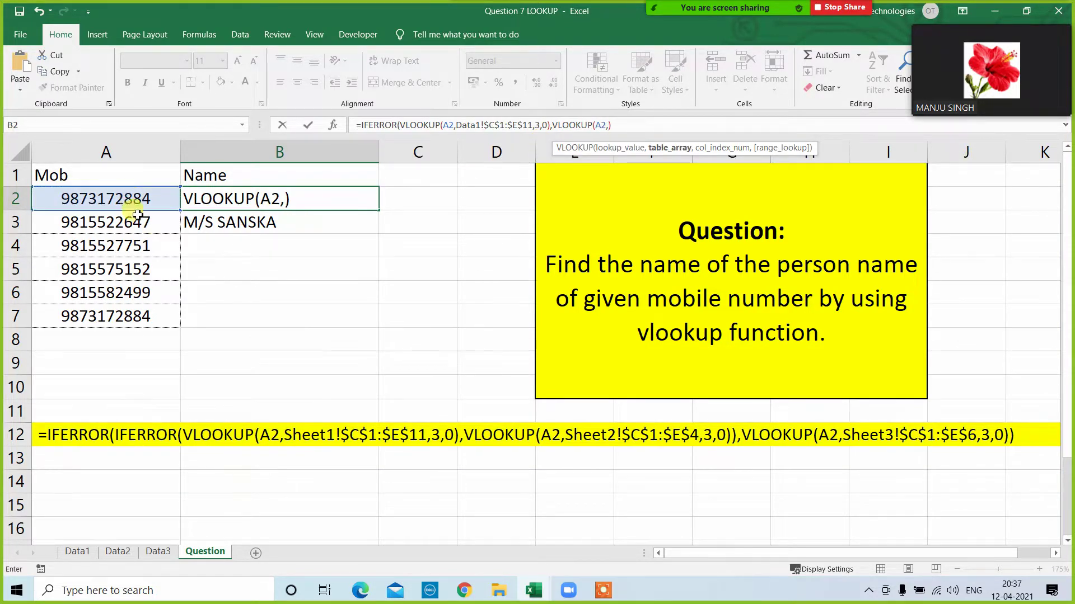
Complete the second VLOOKUP with the absolute table range Data2!$C$1:$E$4, column index 3 and range lookup 0.
click(116, 552)
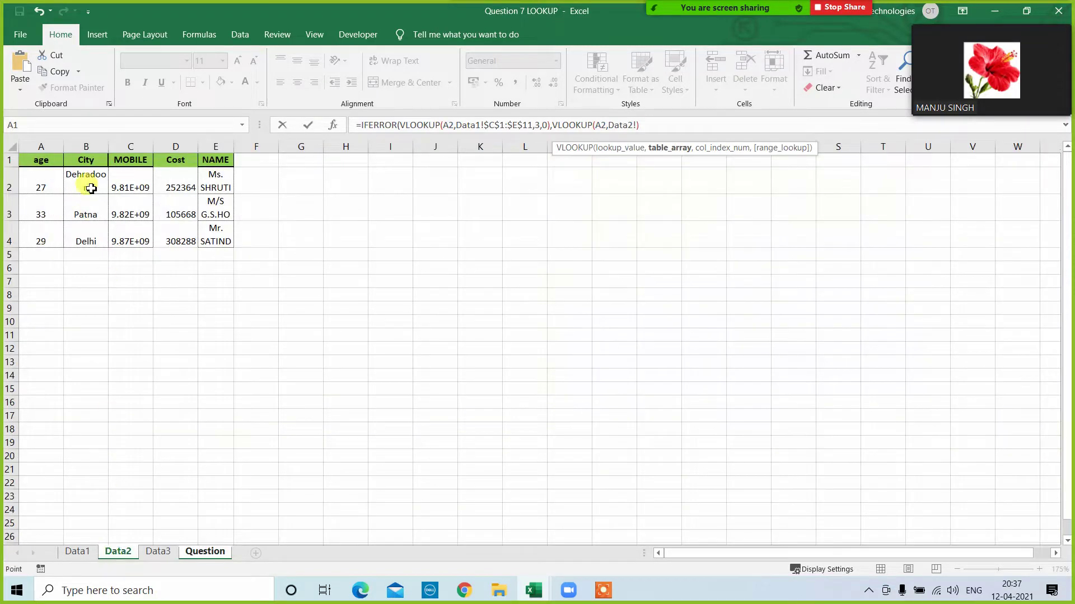
drag(135, 163, 205, 248)
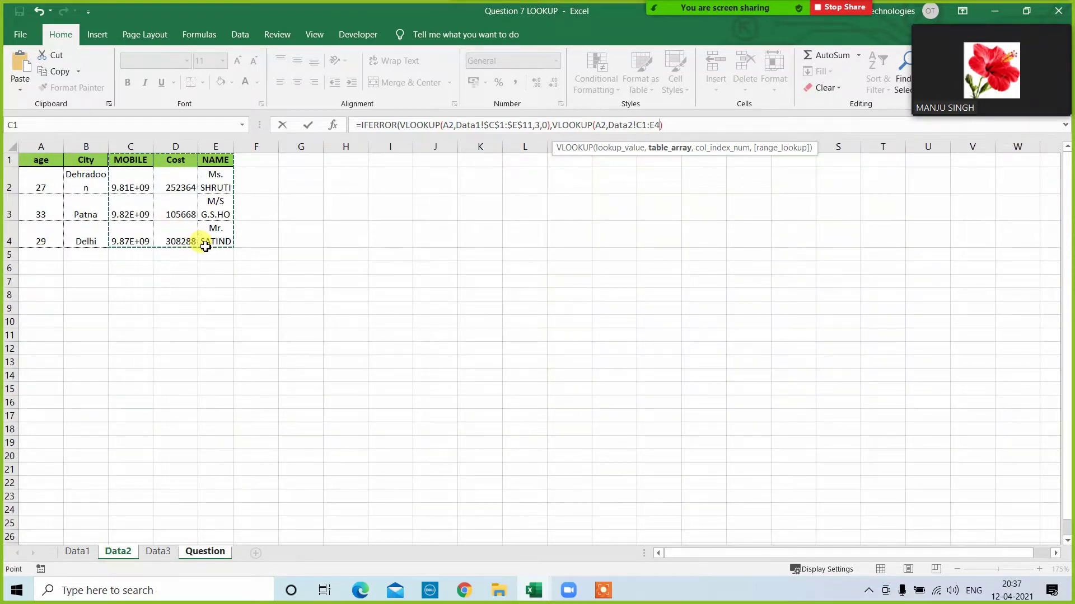
key(F4)
text(,3)
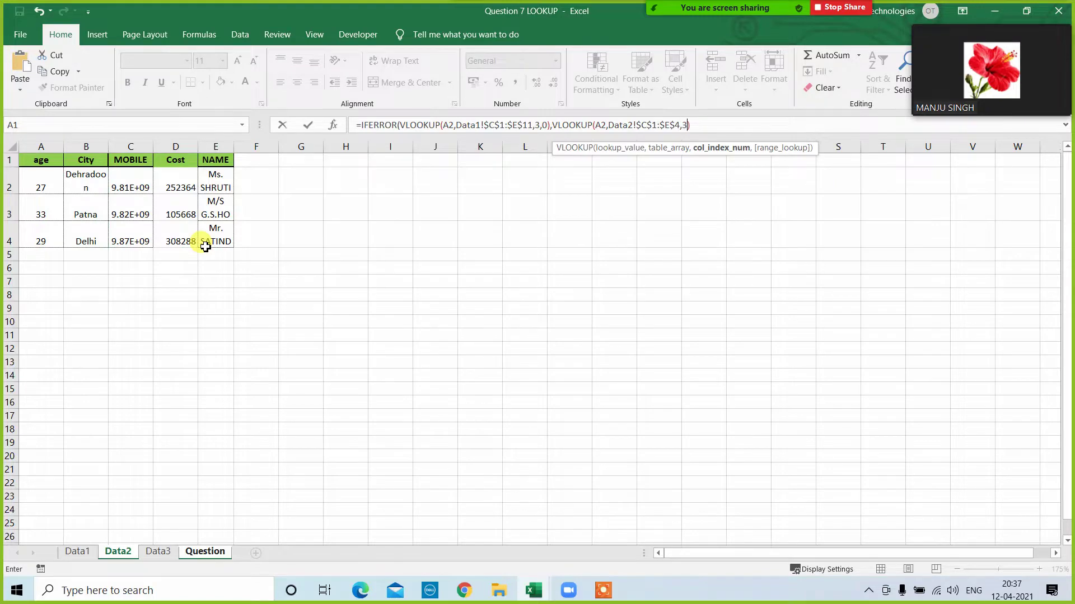
text(,0)))
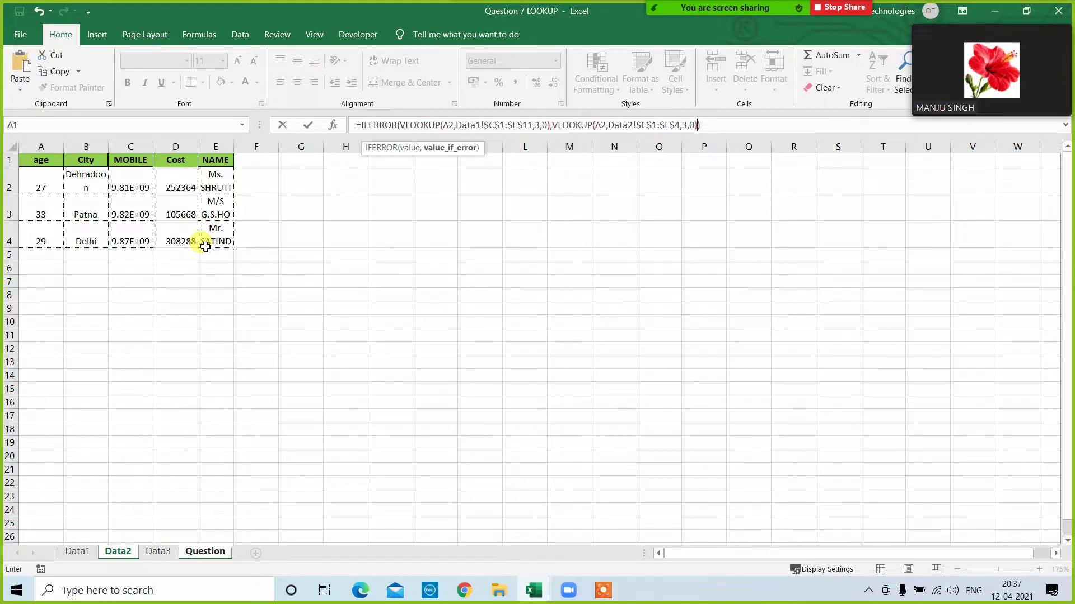
key(Return)
Fill the formula covering Data1 and Data2 from B2 down the Name column to B7.
click(302, 197)
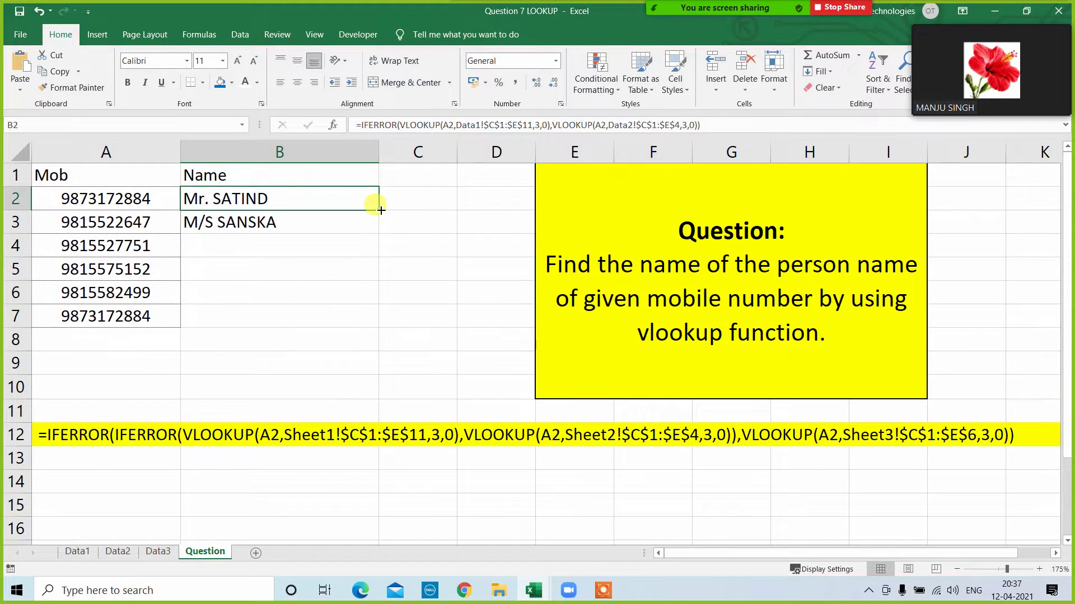
double_click(381, 210)
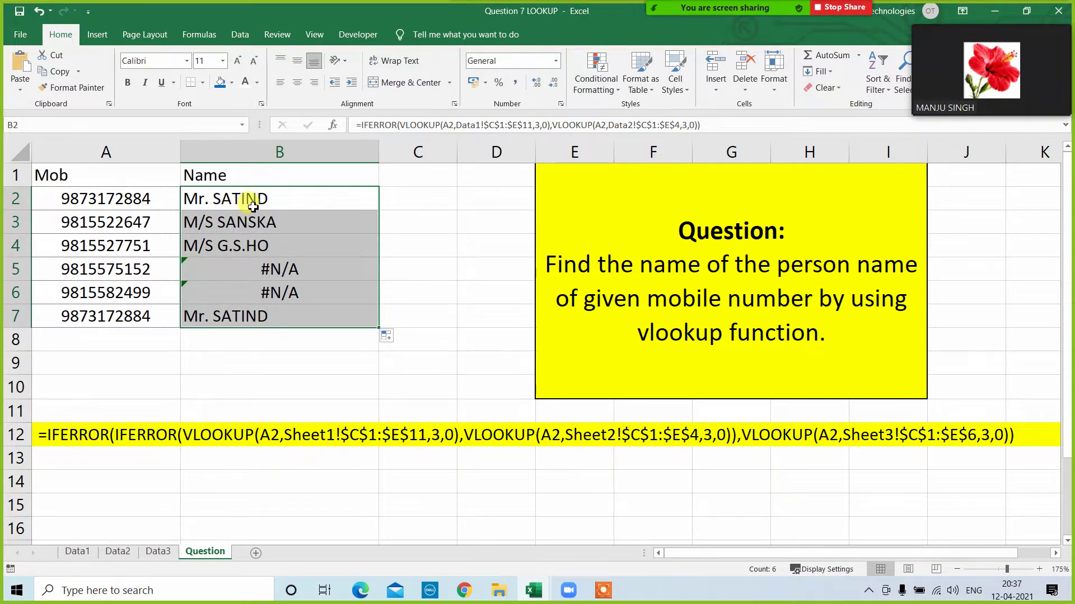
drag(249, 200, 239, 313)
click(284, 386)
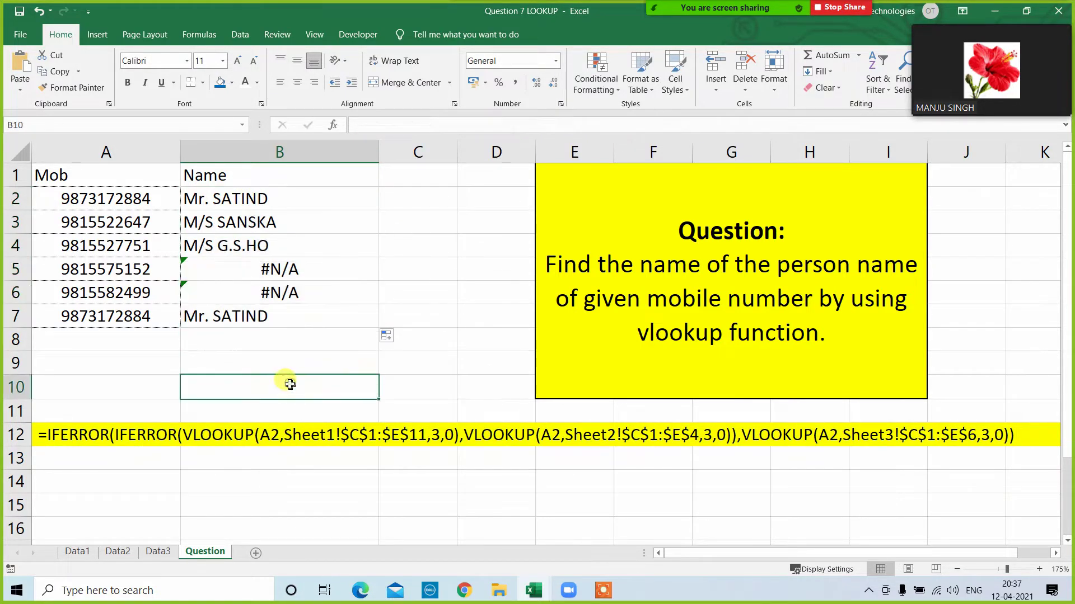
click(253, 267)
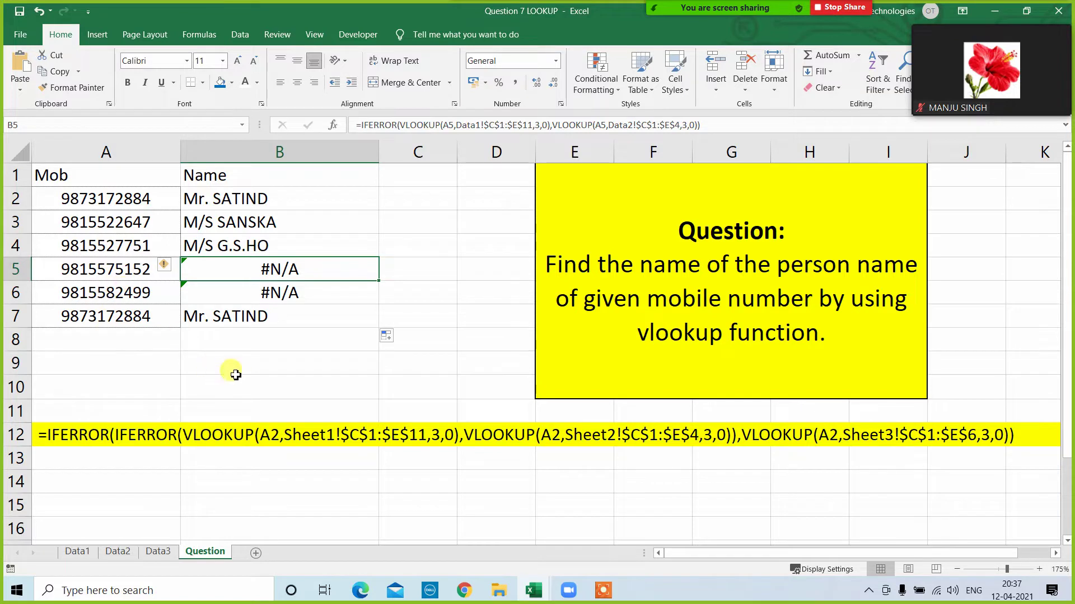
key(Up)
key(Up)
key(Up)
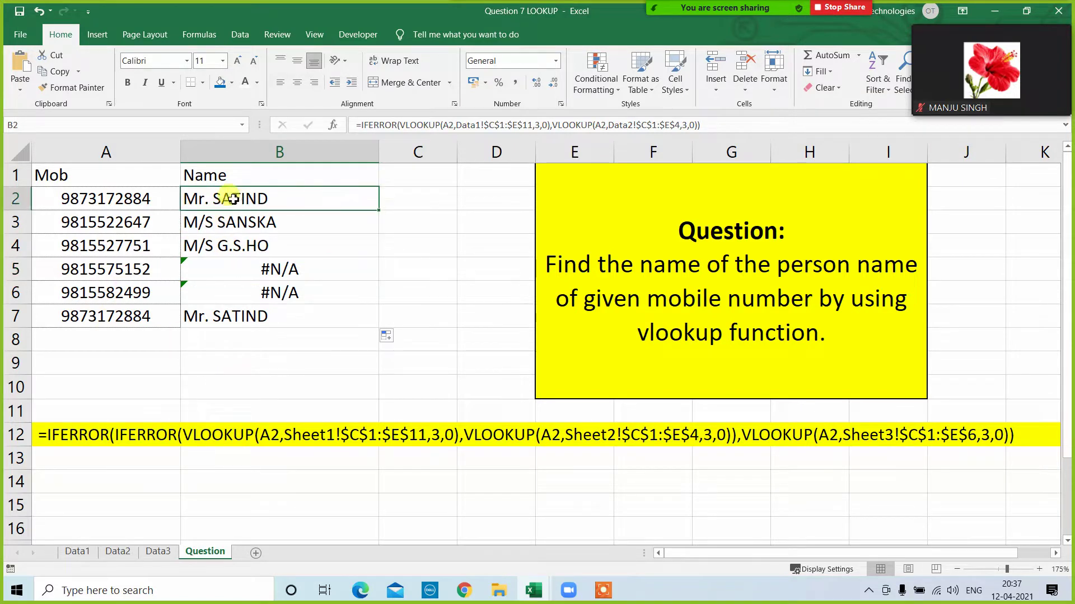
drag(238, 211, 228, 319)
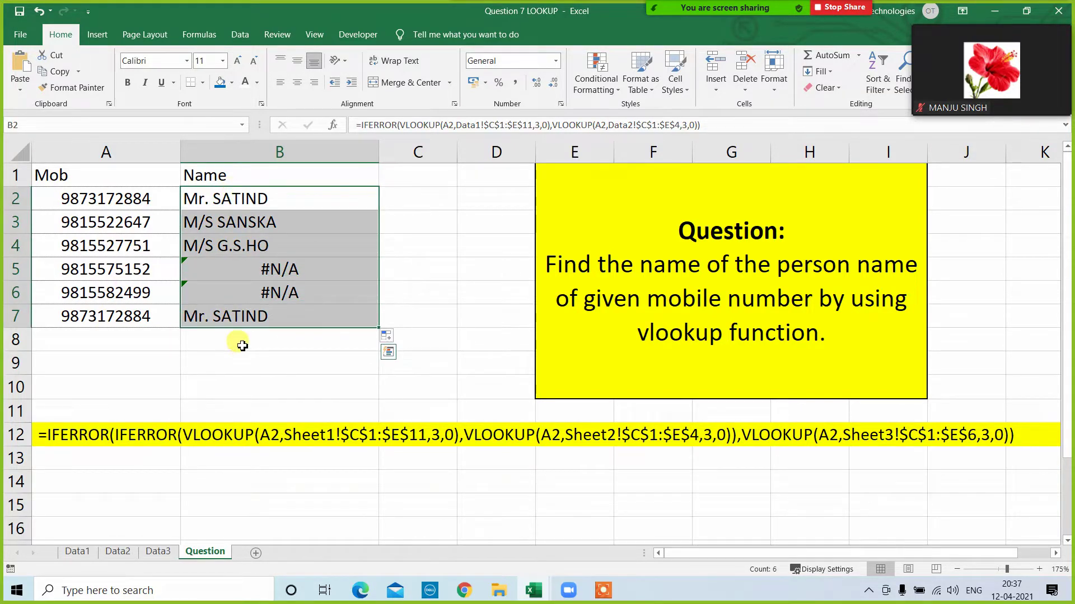
Wrap the B2 formula in an outer IFERROR and begin a third VLOOKUP on A2 as its fallback.
click(229, 205)
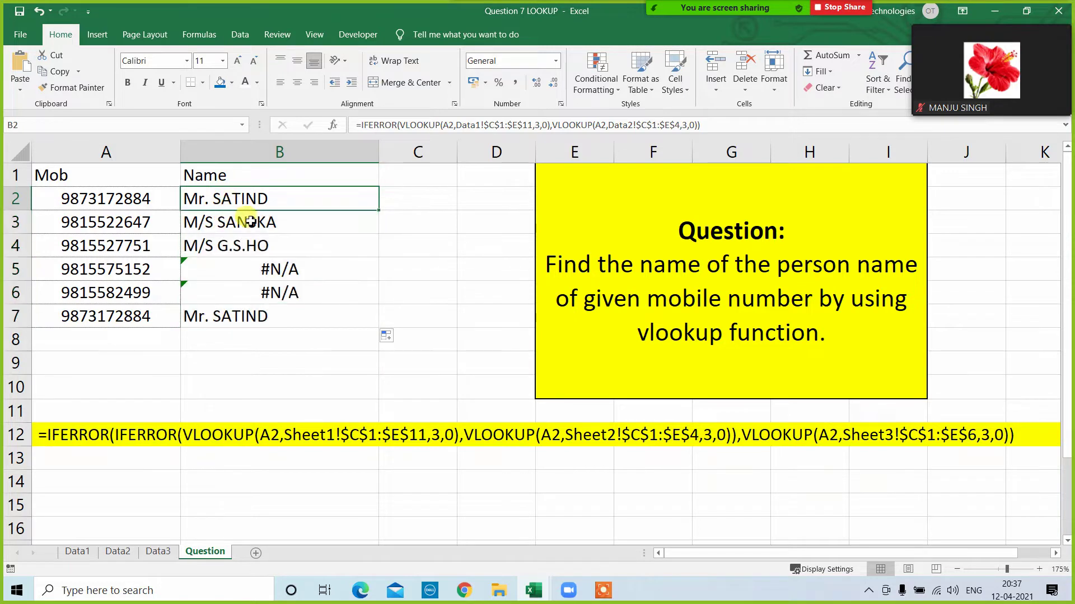
click(361, 125)
text(IFERROR()
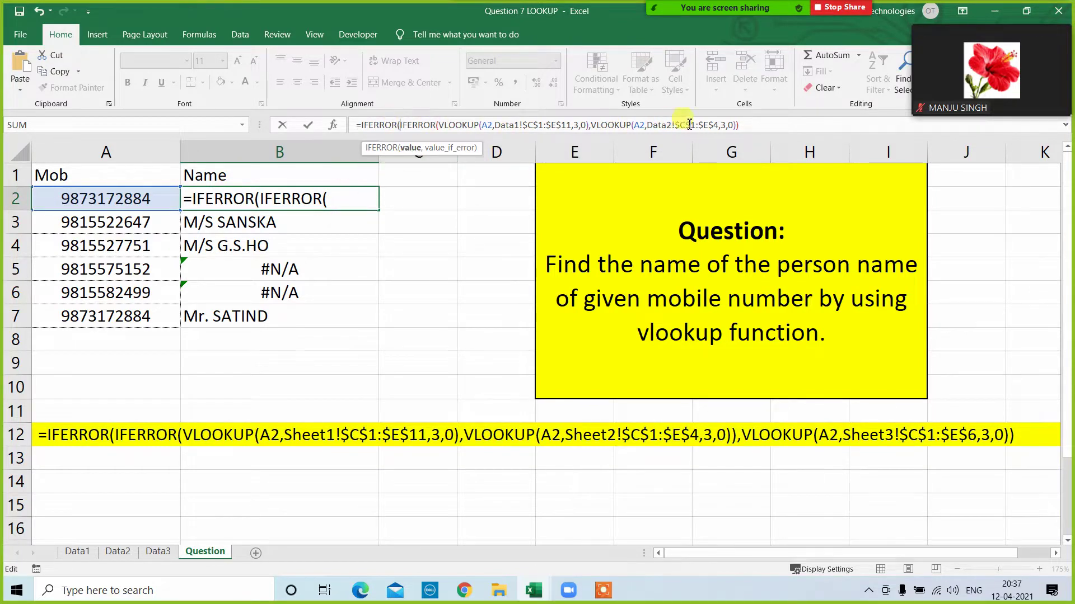
click(747, 128)
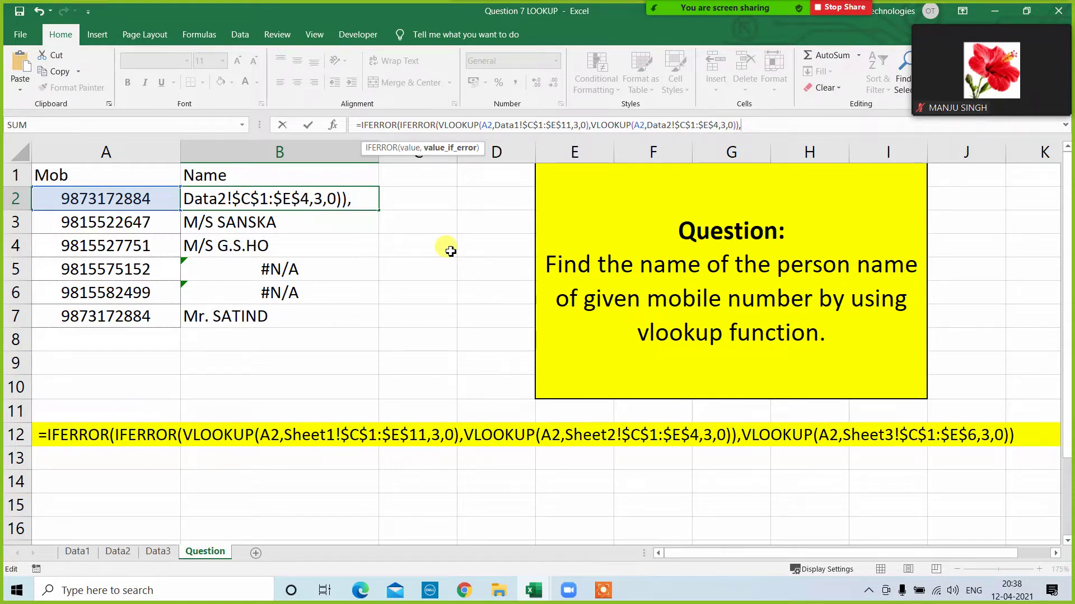
text(vl)
key(Tab)
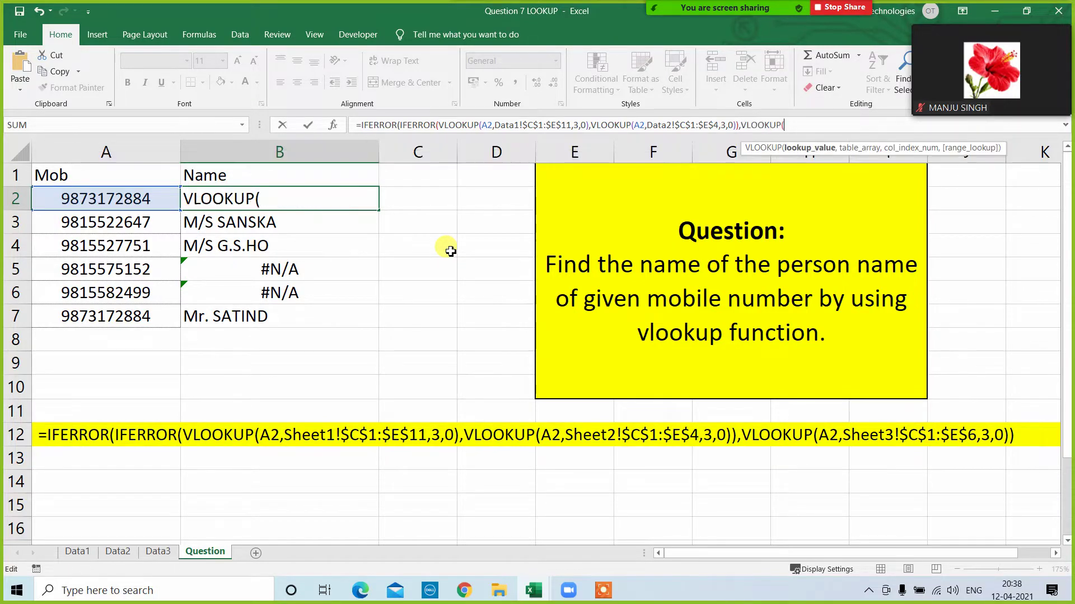
click(134, 197)
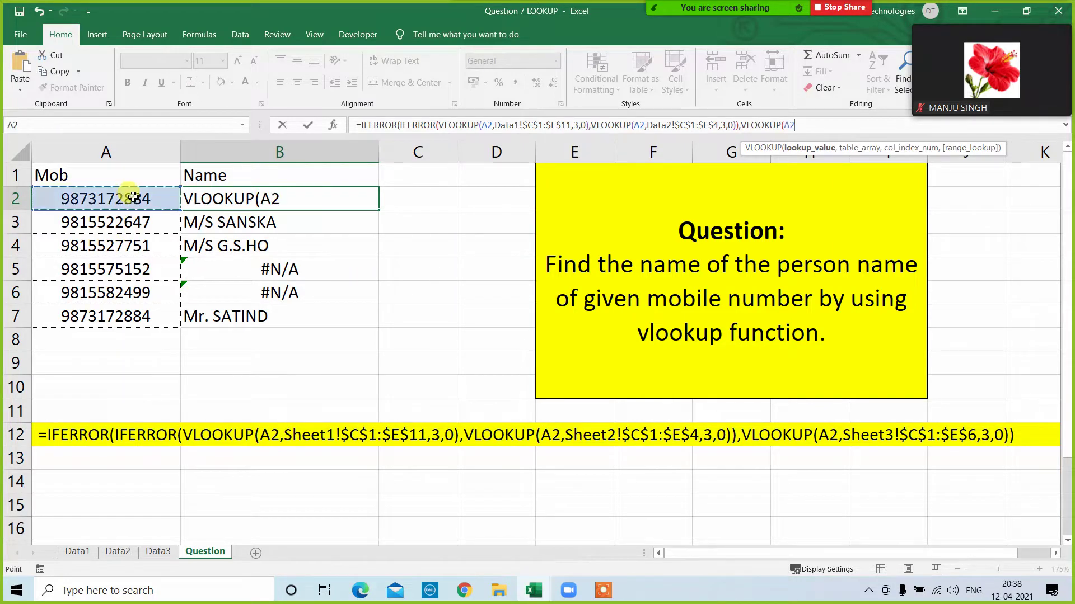
text(,)
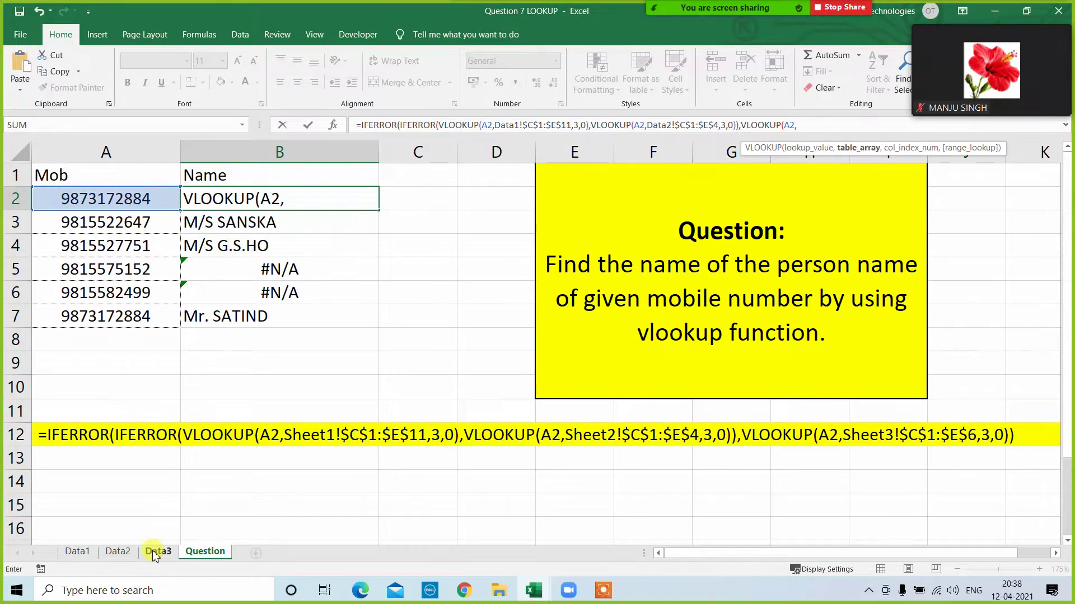
Complete the third VLOOKUP with the absolute table range Data3!$C$1:$E$6, column index 3 and range lookup 0.
click(157, 552)
drag(126, 161, 248, 226)
key(F4)
text(,)
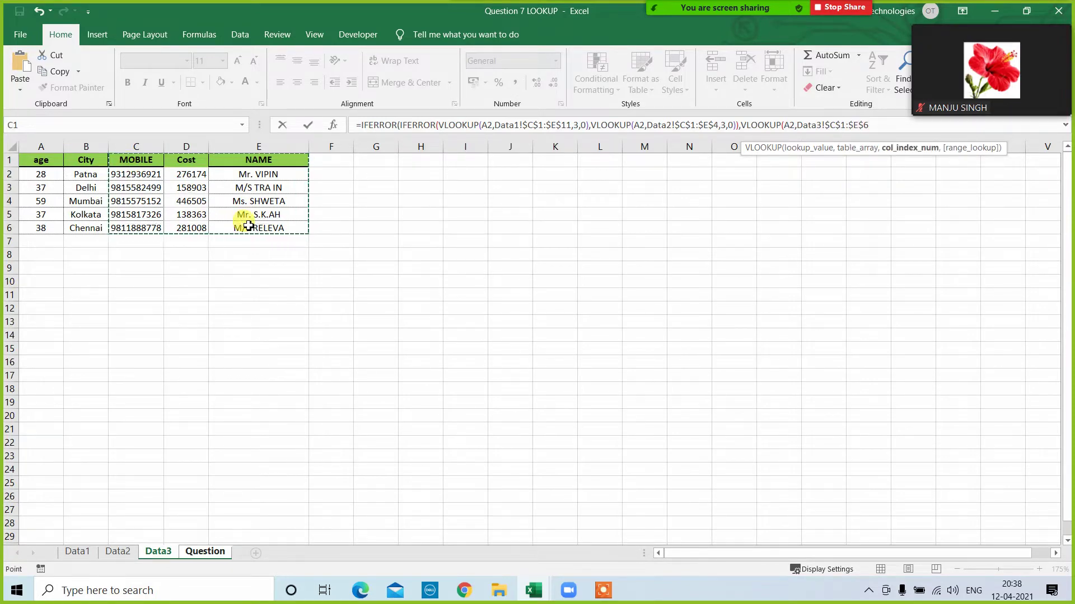
text(3,0))
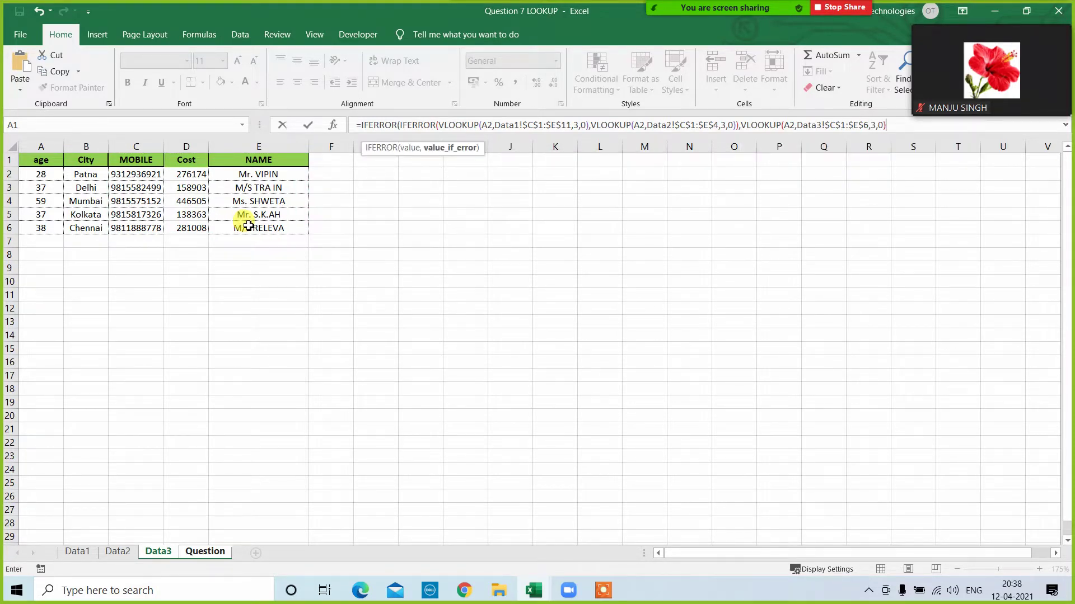
text())
key(Return)
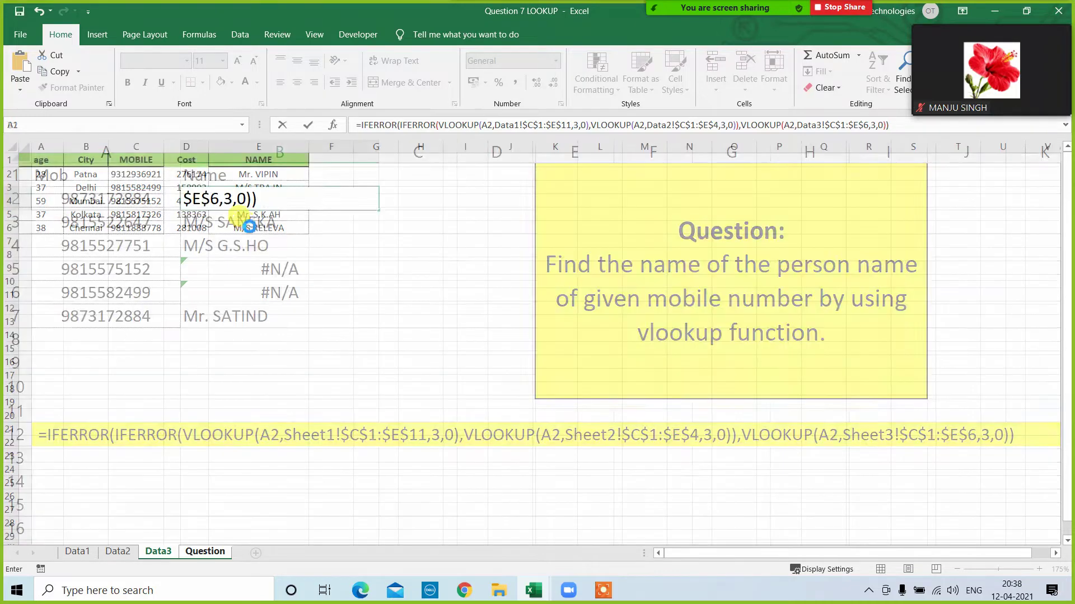
Fill the nested IFERROR formula covering all three data sheets from B2 down to B7.
double_click(379, 210)
click(266, 369)
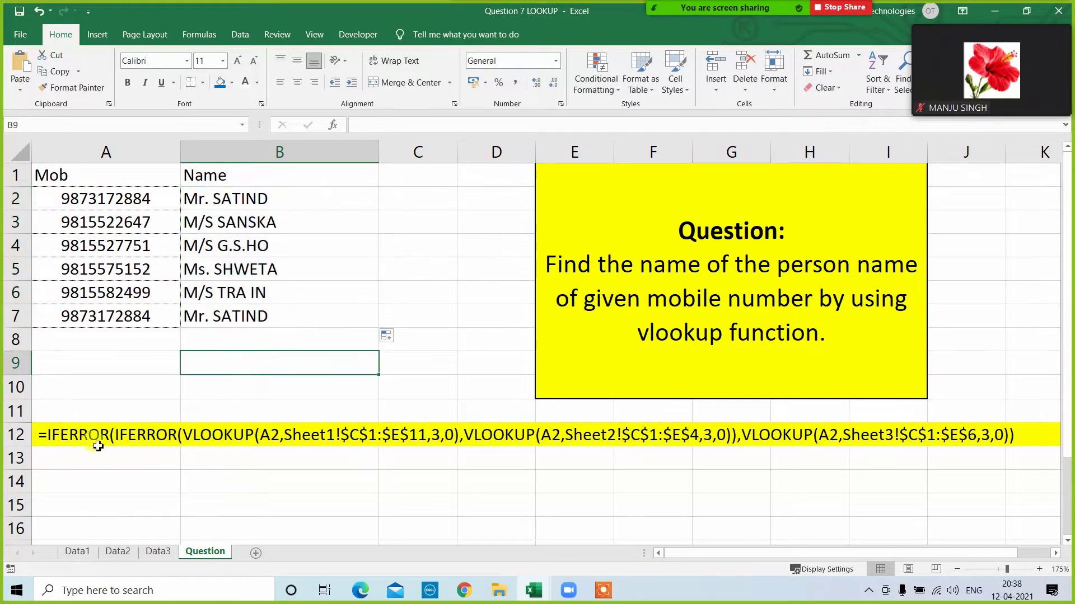
Review the reference formula in row 12 against the B2 formula, and look through the Data1, Data2 and Data3 sheets.
drag(96, 441, 1058, 422)
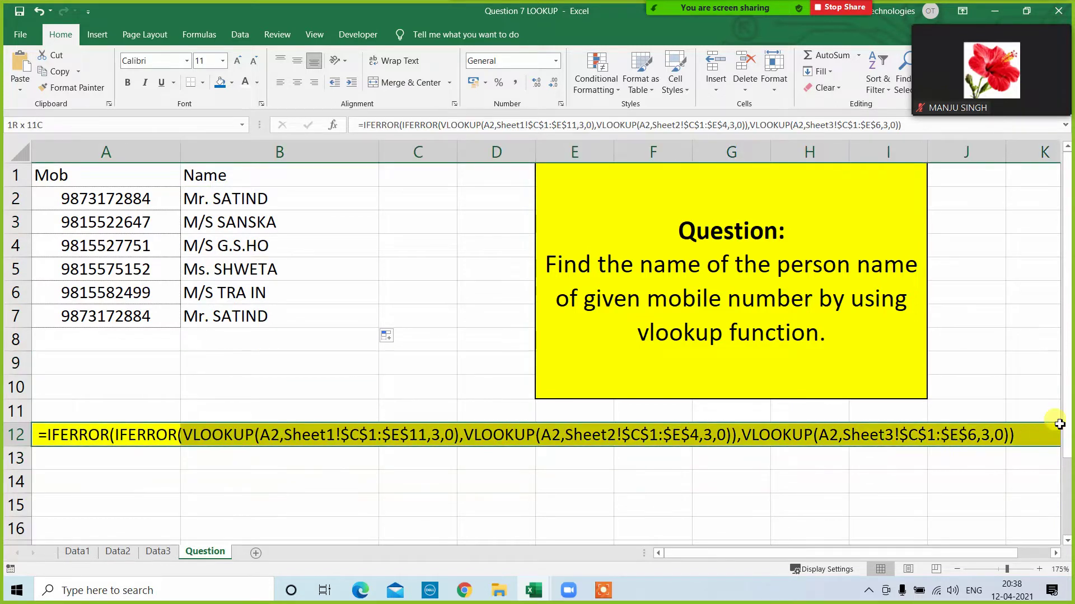
click(391, 494)
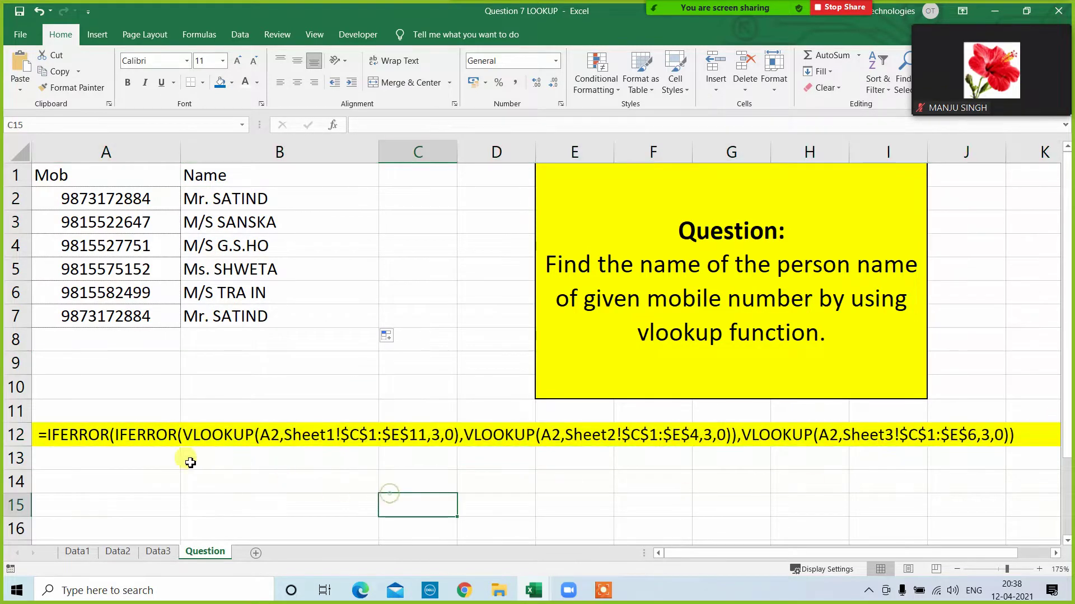
drag(84, 434, 1008, 432)
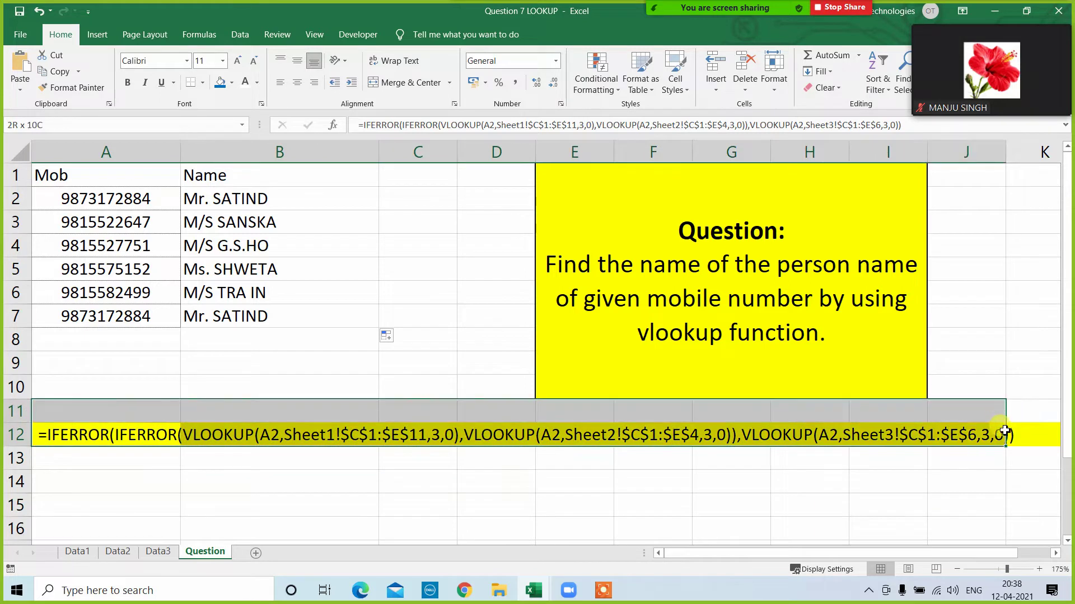
click(272, 204)
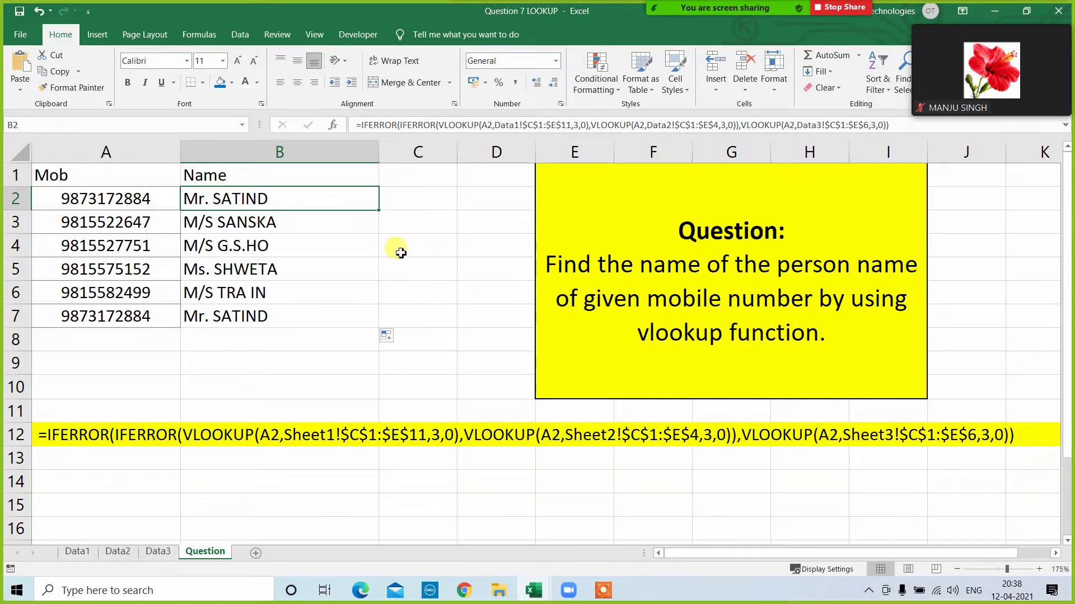
click(78, 554)
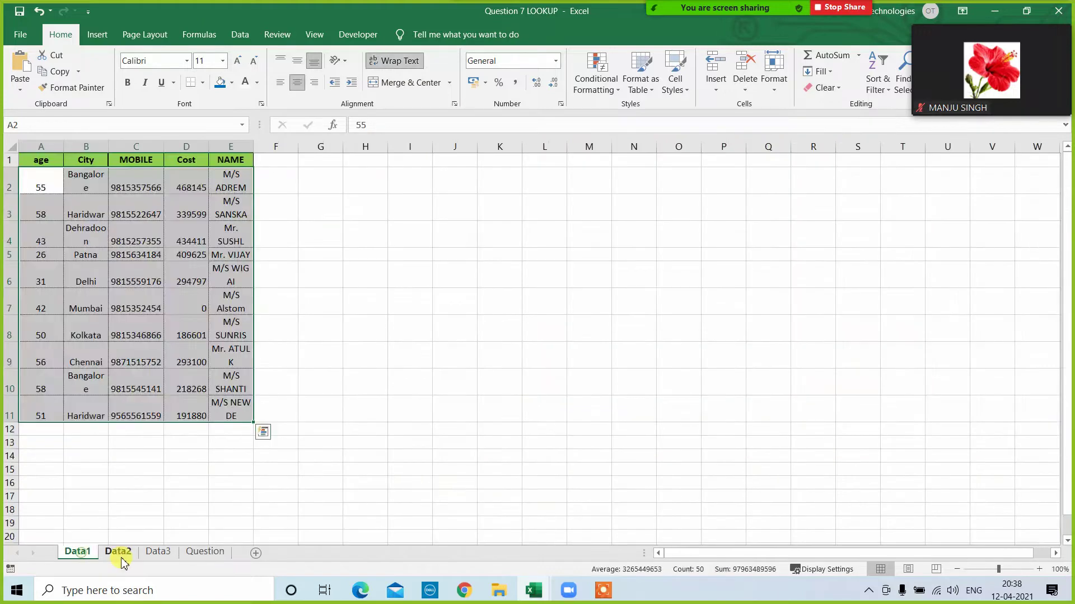
click(118, 556)
click(149, 559)
click(205, 553)
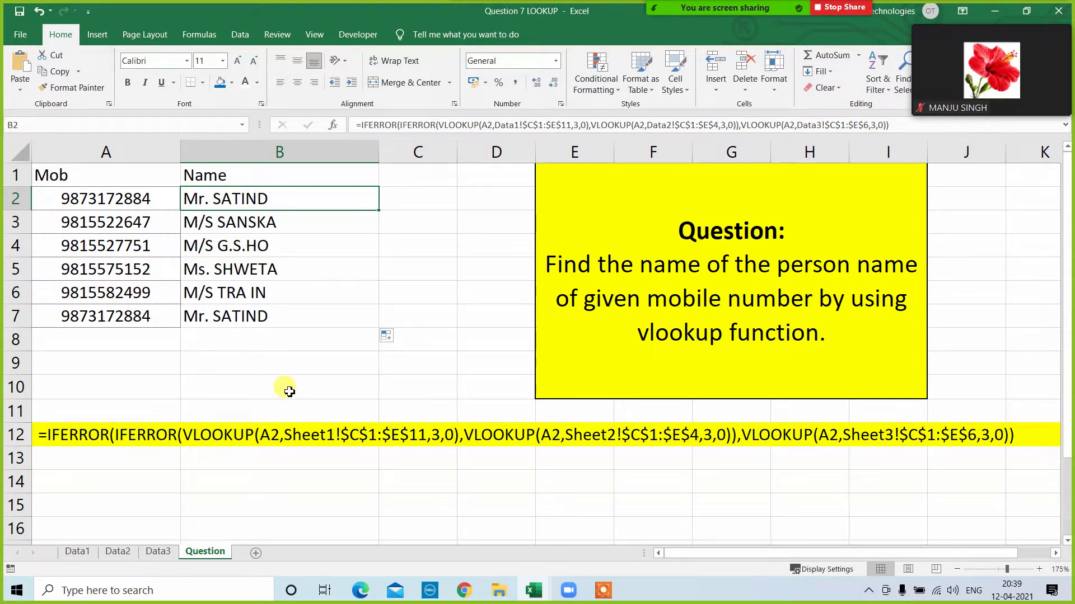
Move the meeting's video thumbnail out of the way and close the Question 7 LOOKUP workbook without saving.
click(235, 356)
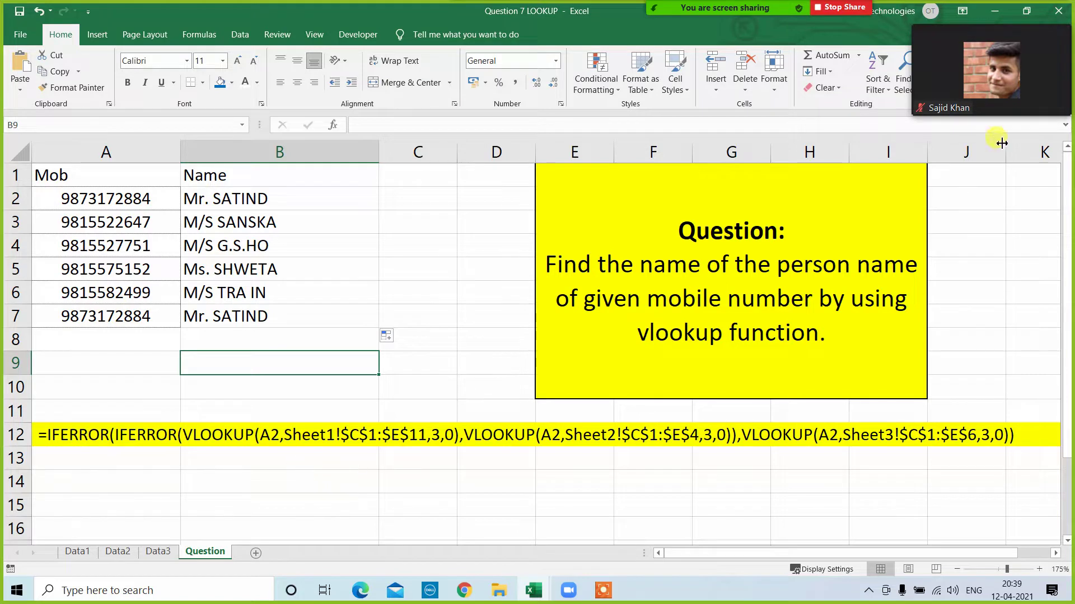
mouse_move(1043, 6)
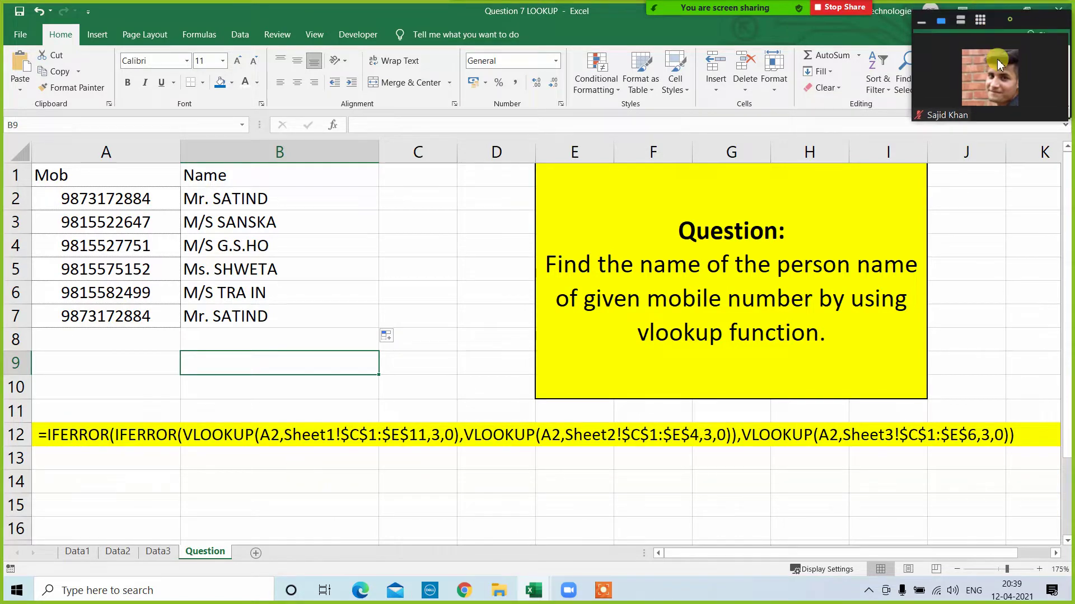
drag(1010, 21, 995, 185)
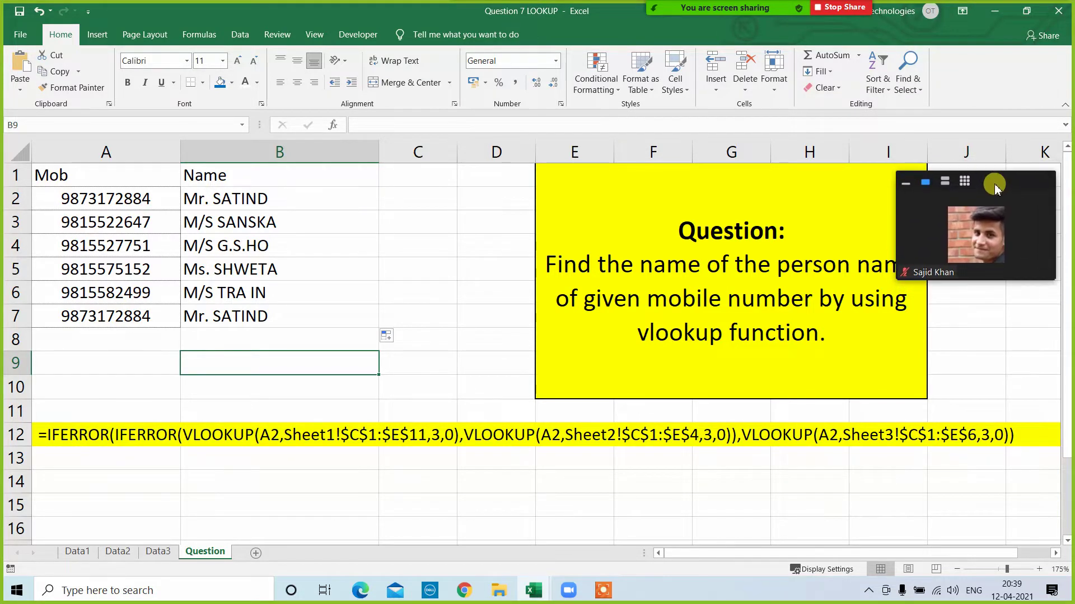
click(1058, 11)
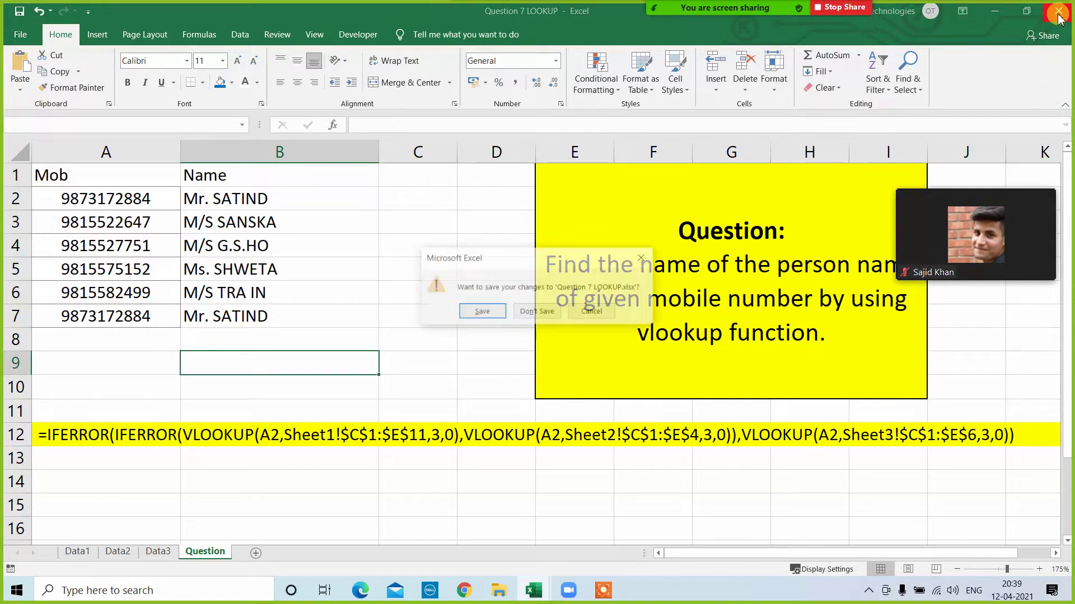
click(529, 311)
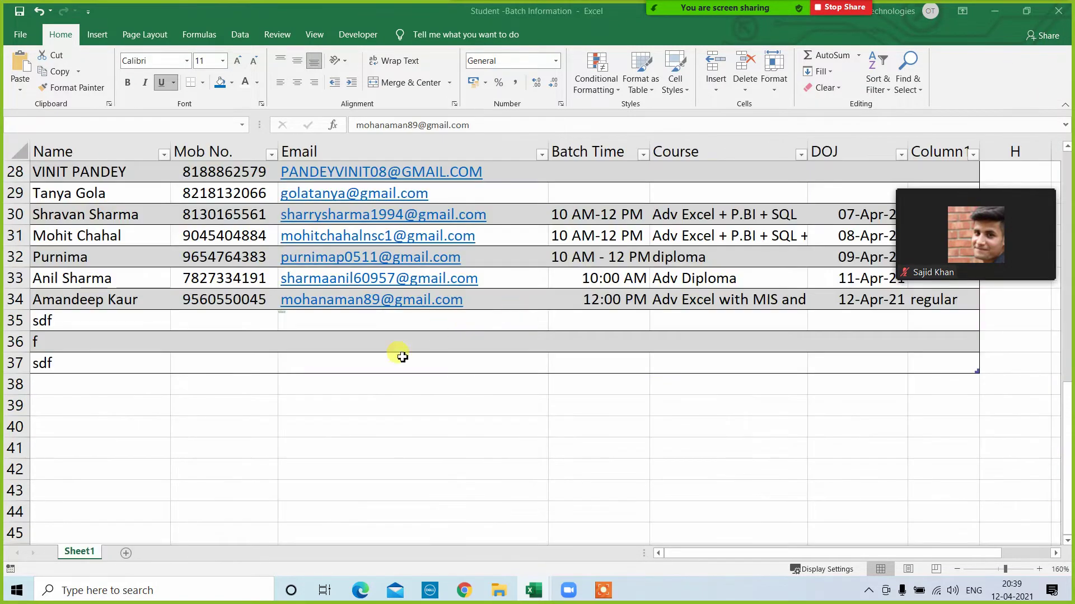
Close the Student -Batch Information workbook and open Question 8 LOOKUP from the Lookups folder.
click(326, 454)
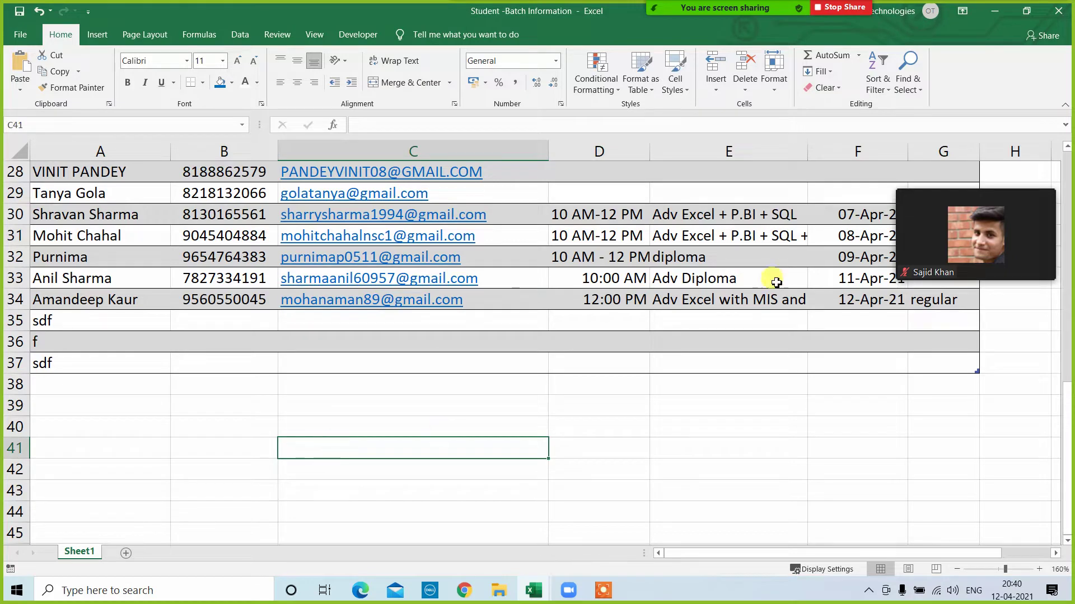
click(1058, 11)
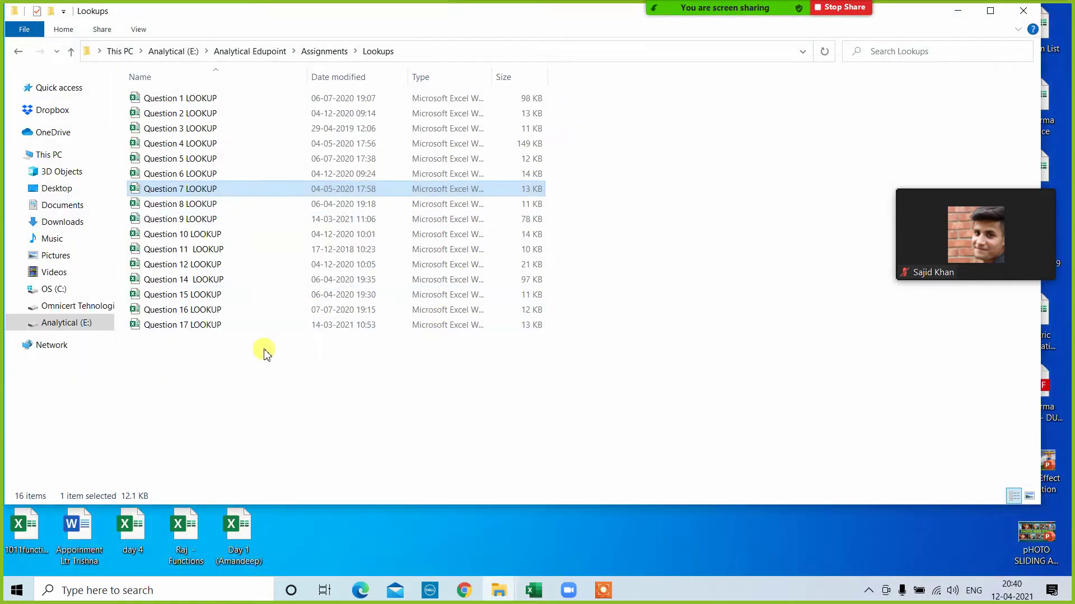
double_click(164, 205)
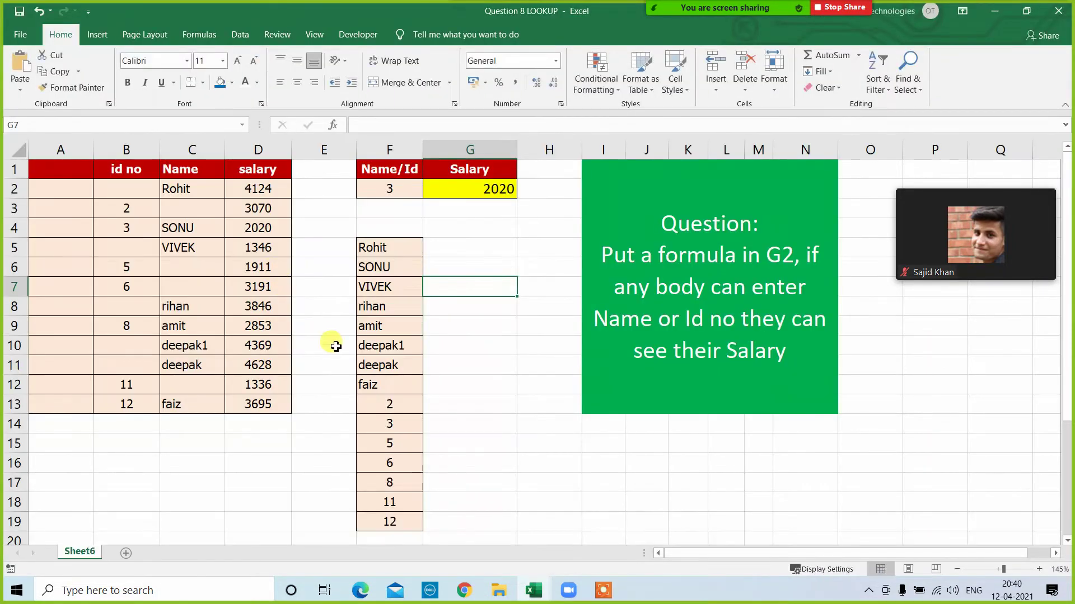
Delete the empty column A before the id no column on Sheet6.
click(212, 480)
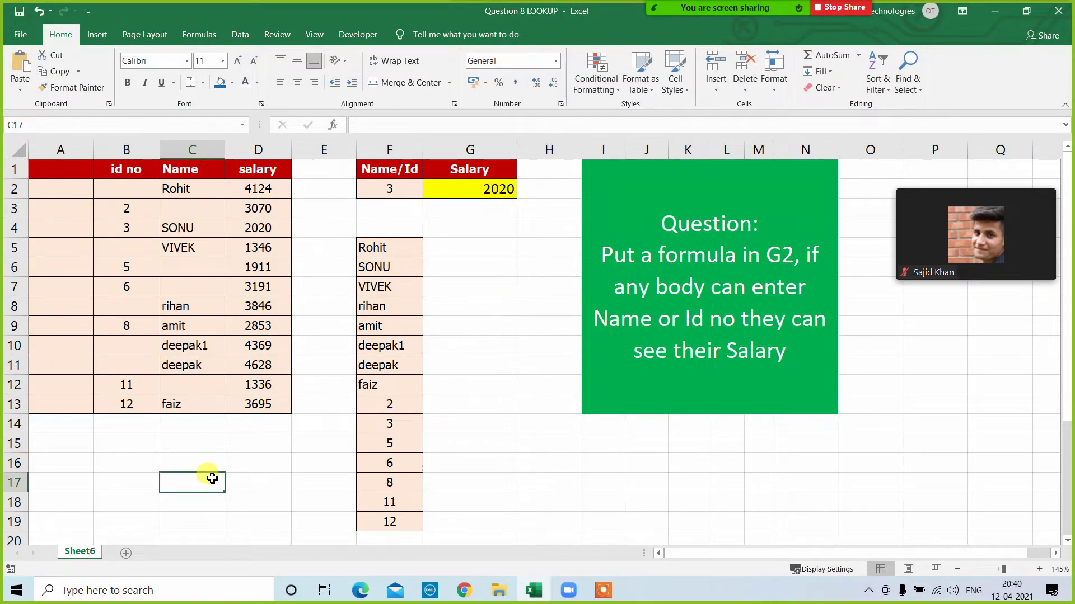
click(60, 150)
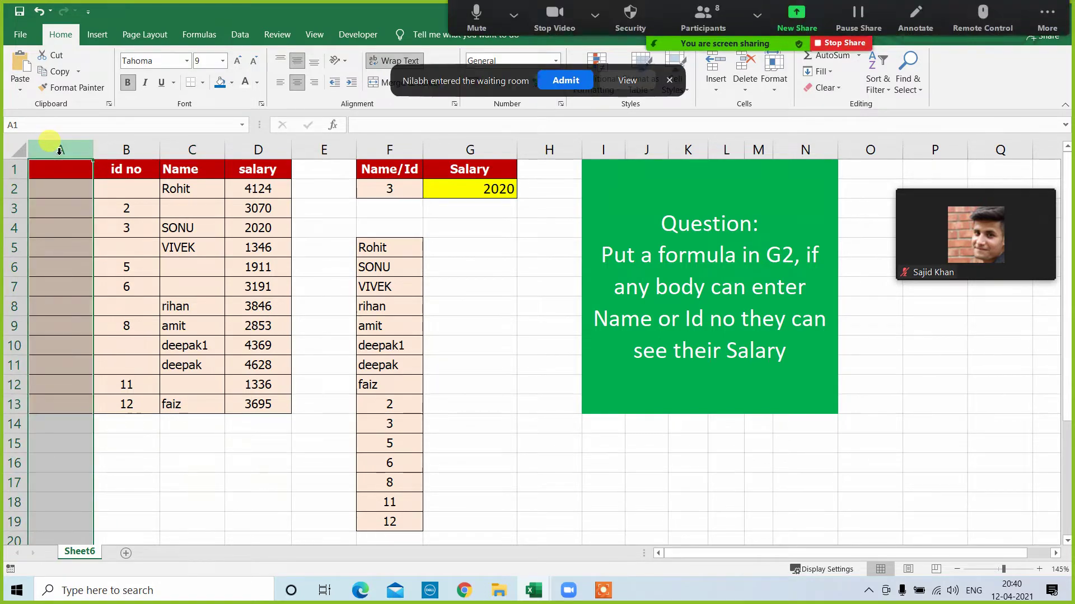
key(ctrl+minus)
click(167, 440)
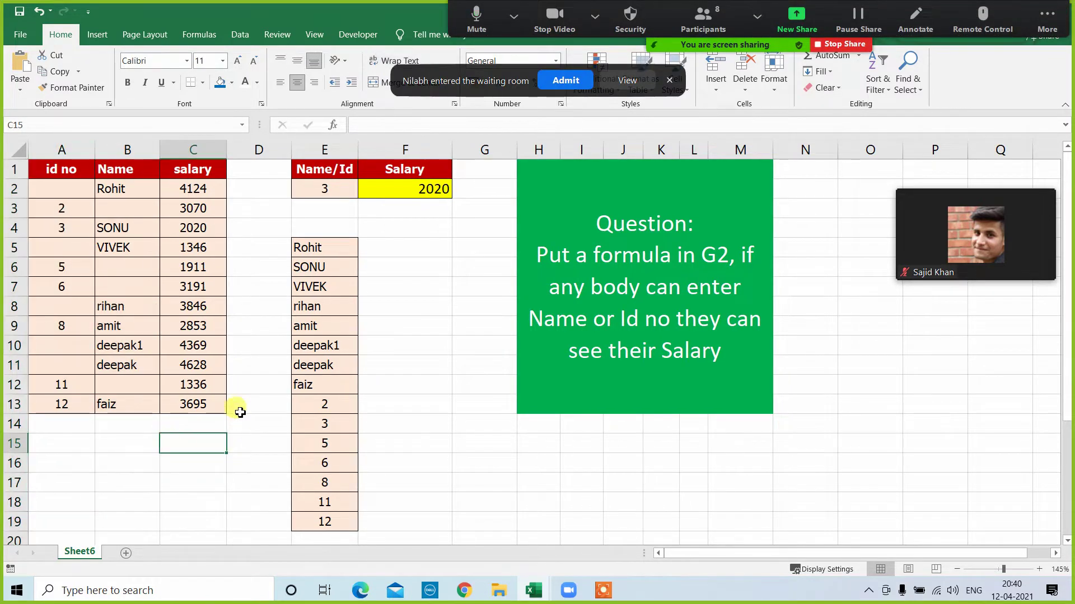
Admit the participant from the waiting room to the meeting and return to the worksheet.
click(566, 80)
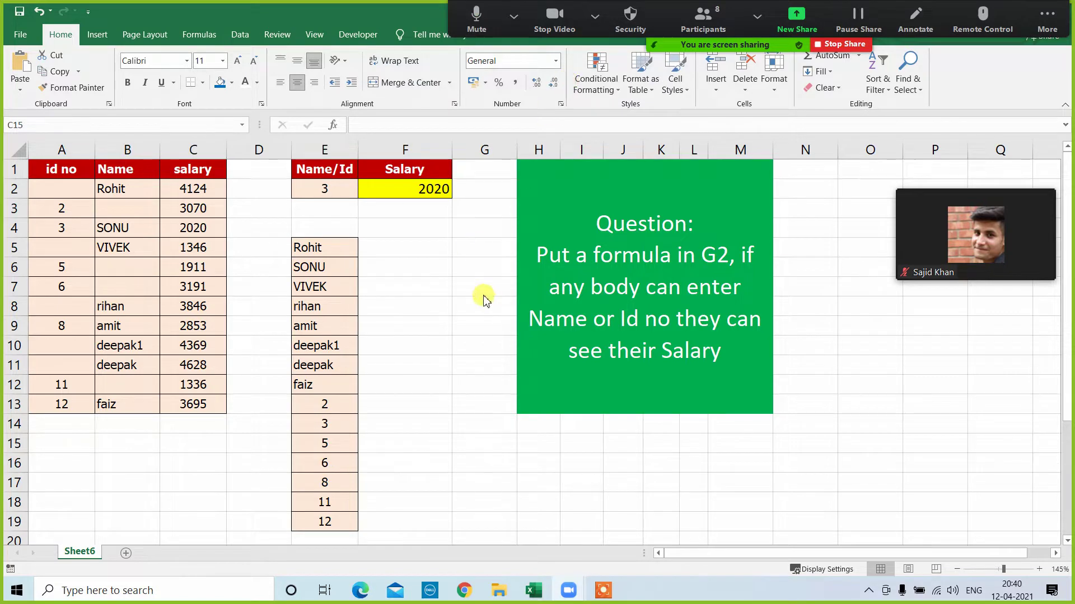
click(432, 325)
click(420, 288)
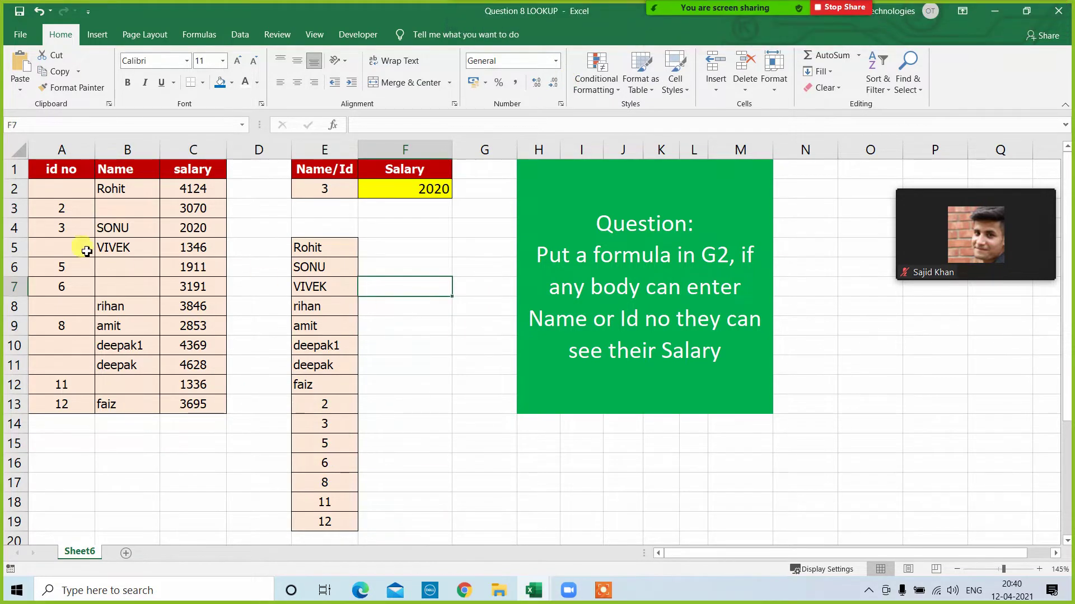
Examine the id no, Name and salary columns of the source table, including which rows lack an id or a name.
click(68, 173)
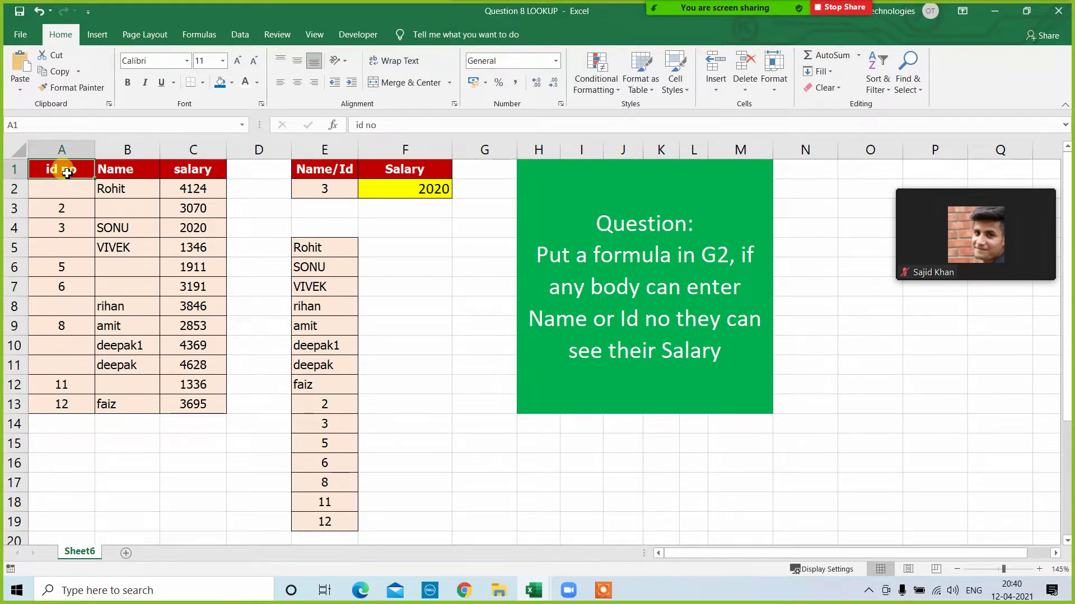
click(120, 169)
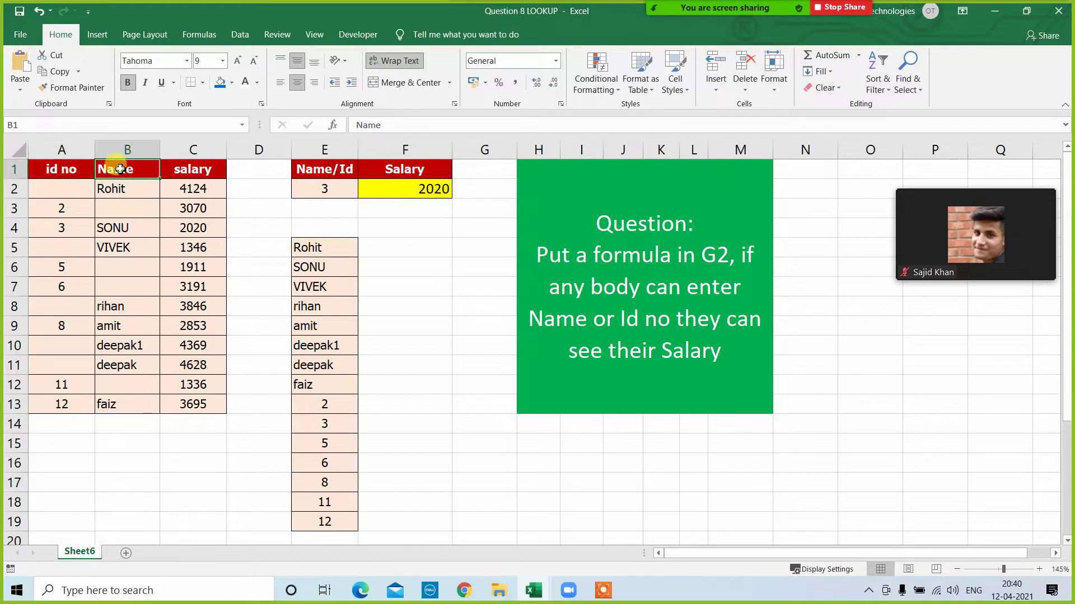
click(203, 174)
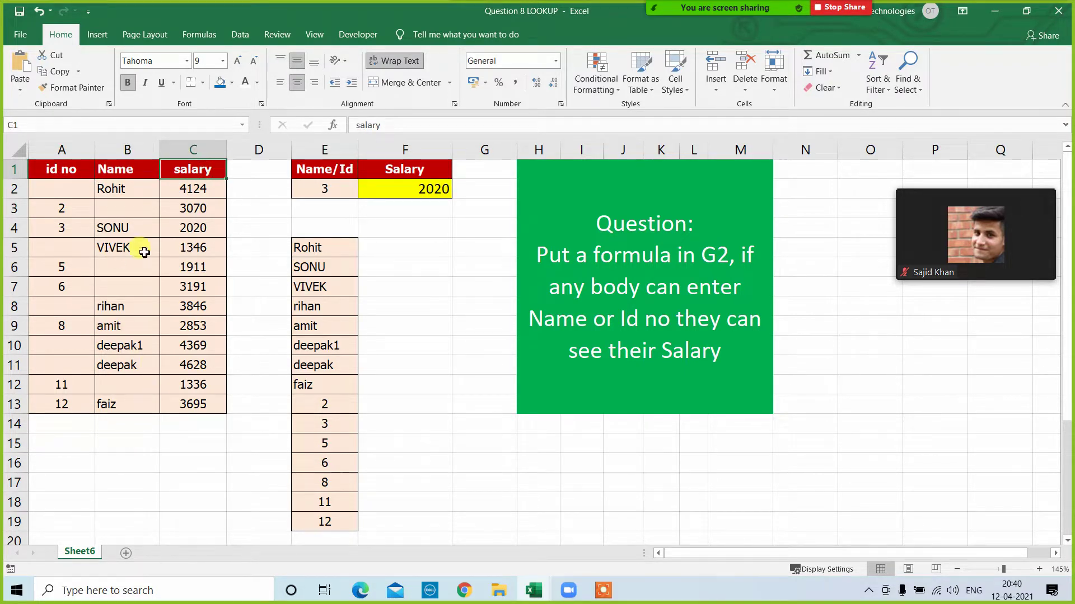
drag(192, 189, 176, 407)
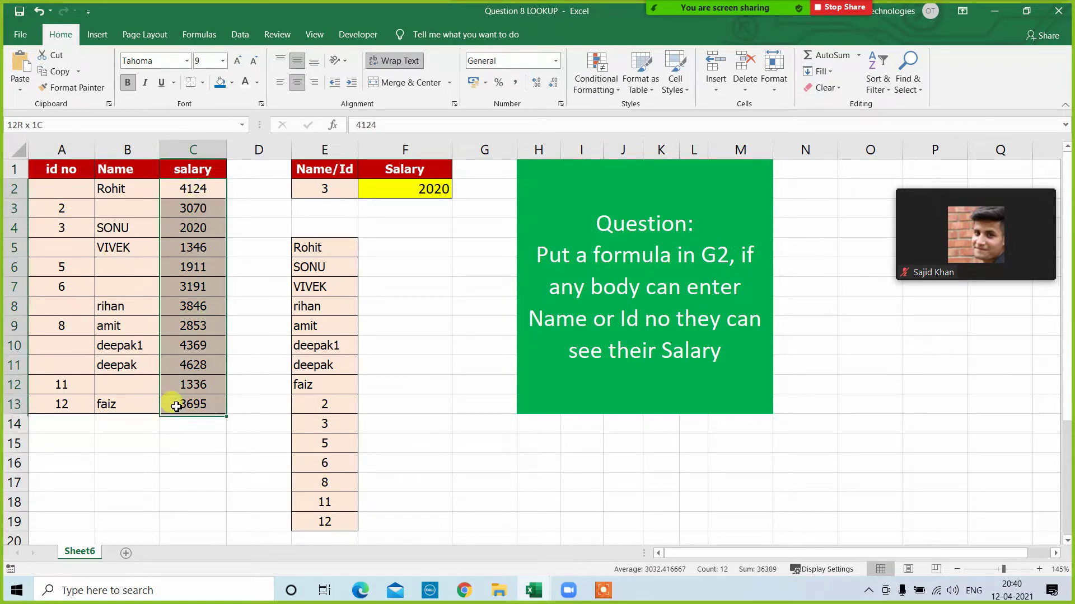
click(121, 439)
drag(64, 184, 78, 408)
drag(108, 190, 117, 409)
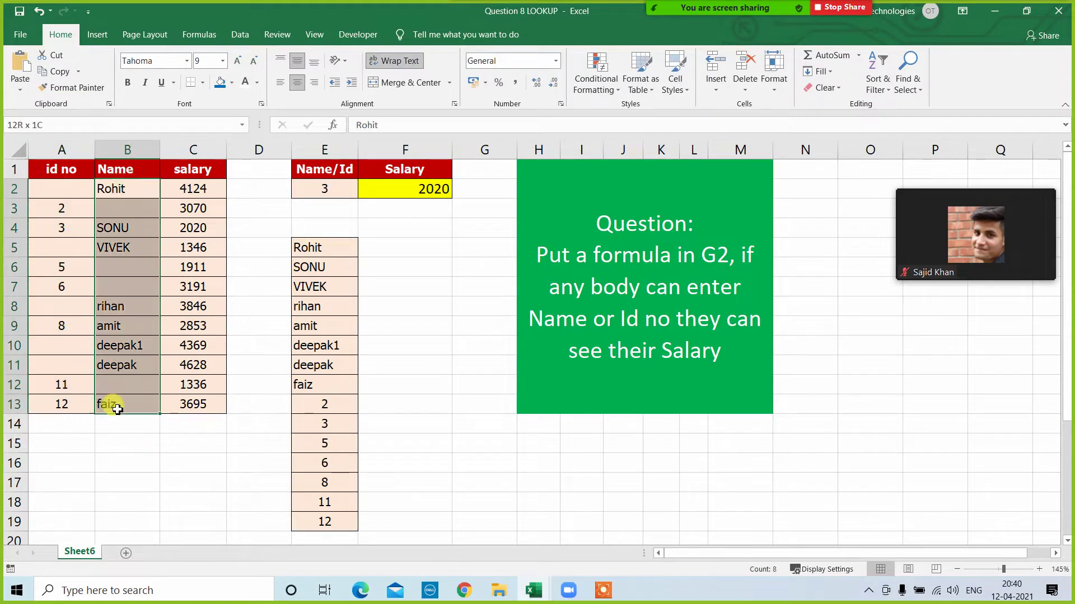
click(114, 465)
click(53, 191)
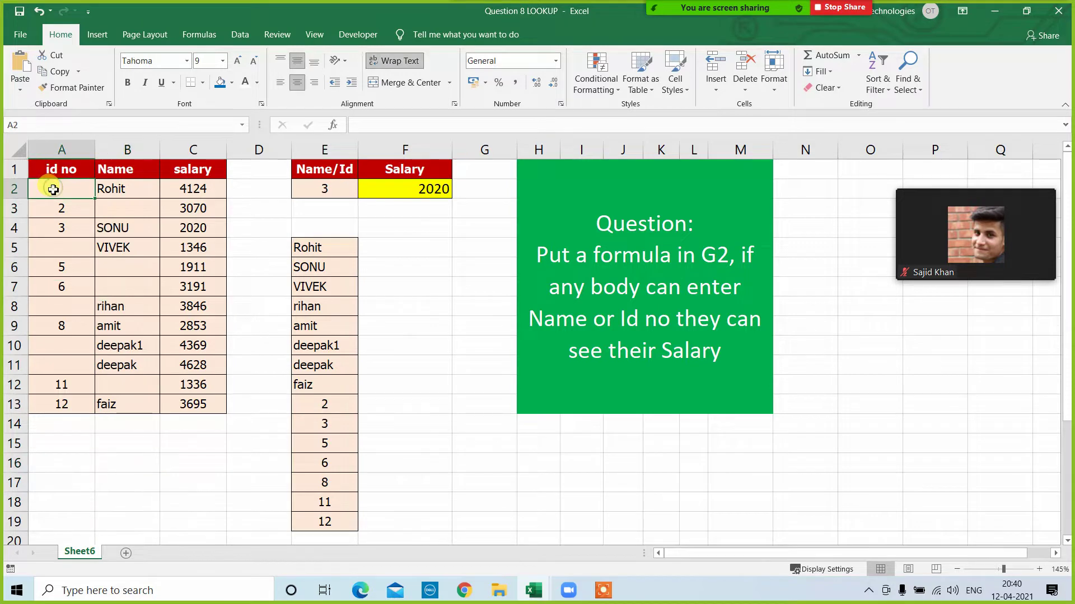
click(133, 188)
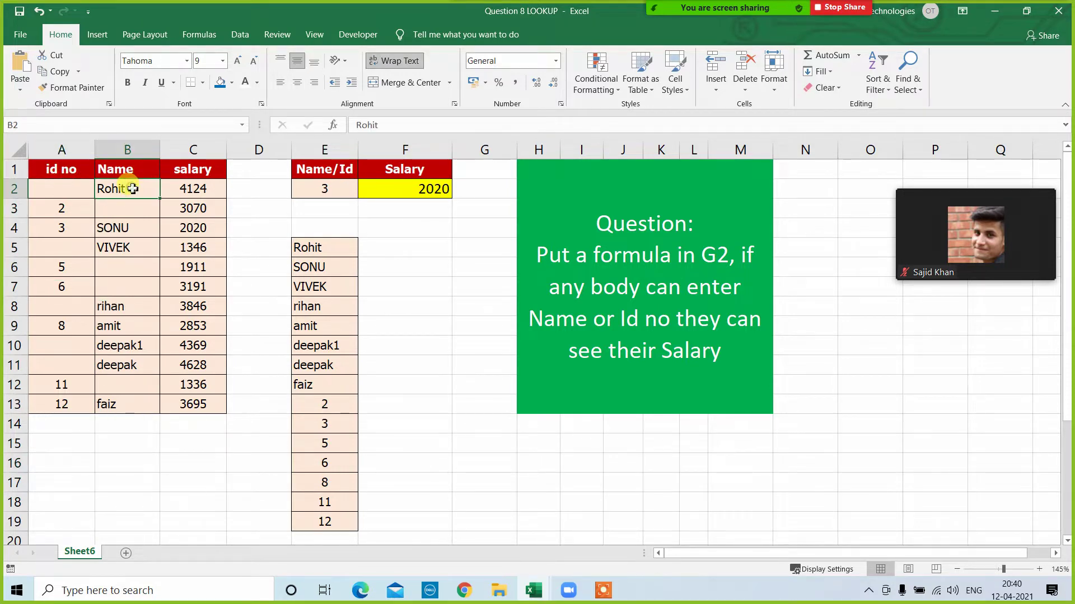
click(52, 208)
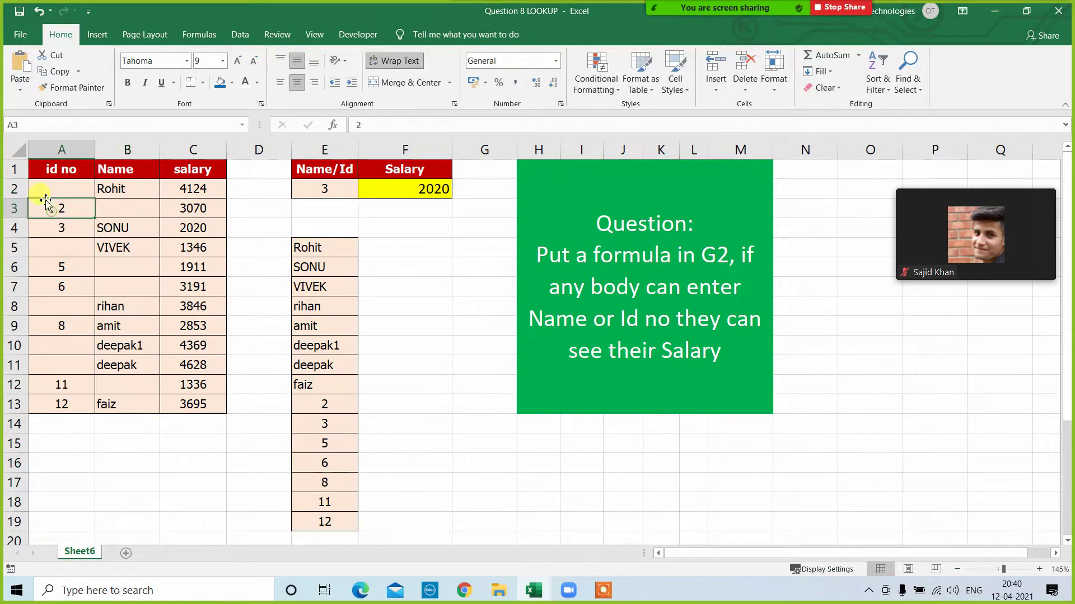
click(127, 210)
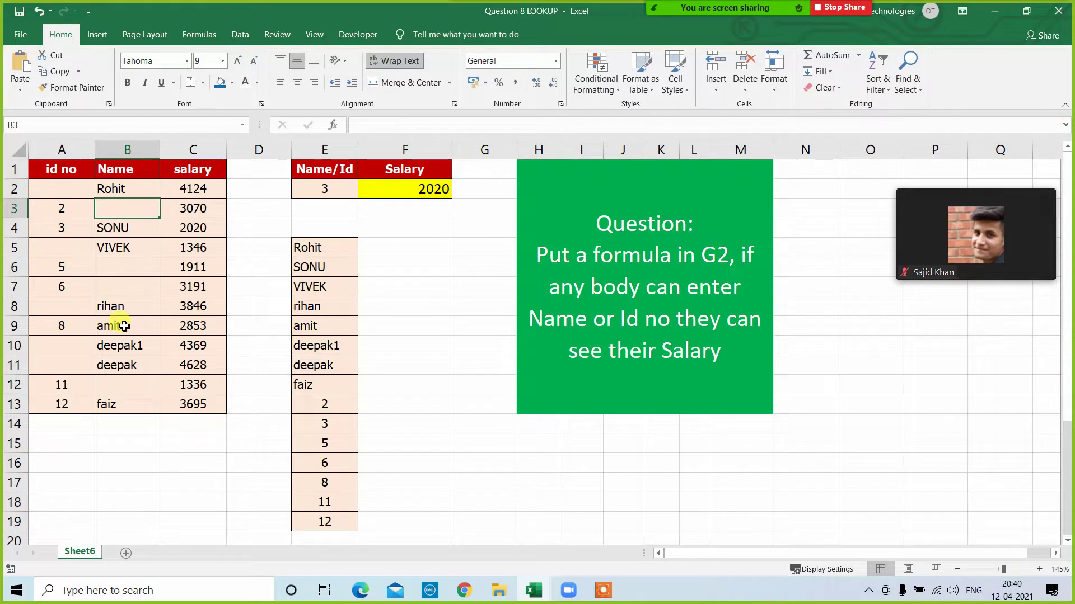
Clear the Name/Id value in E2 and the existing Salary formula in F2.
click(315, 191)
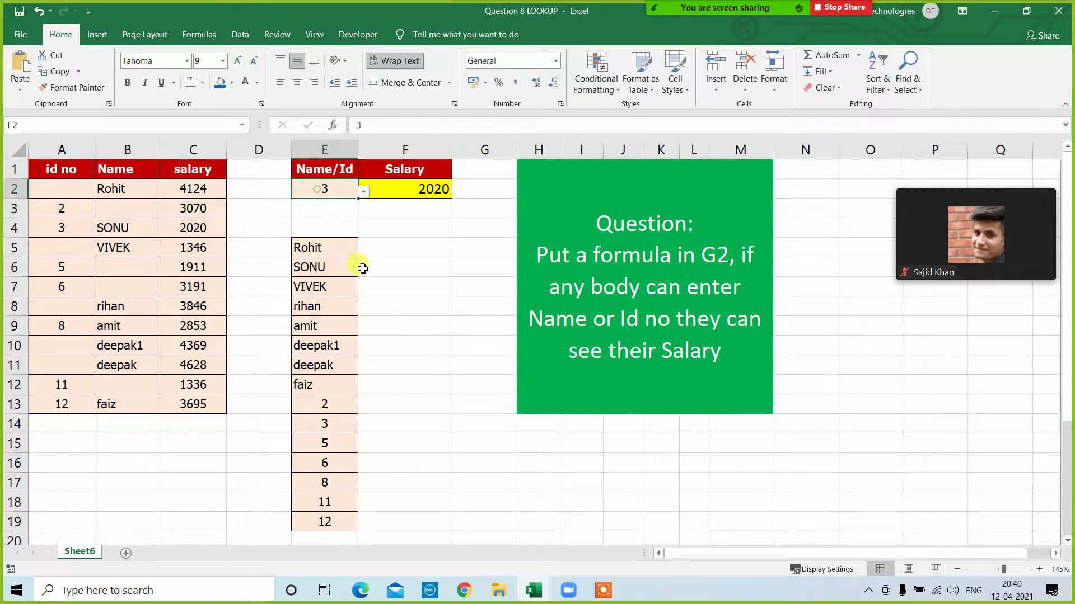
key(Delete)
click(400, 193)
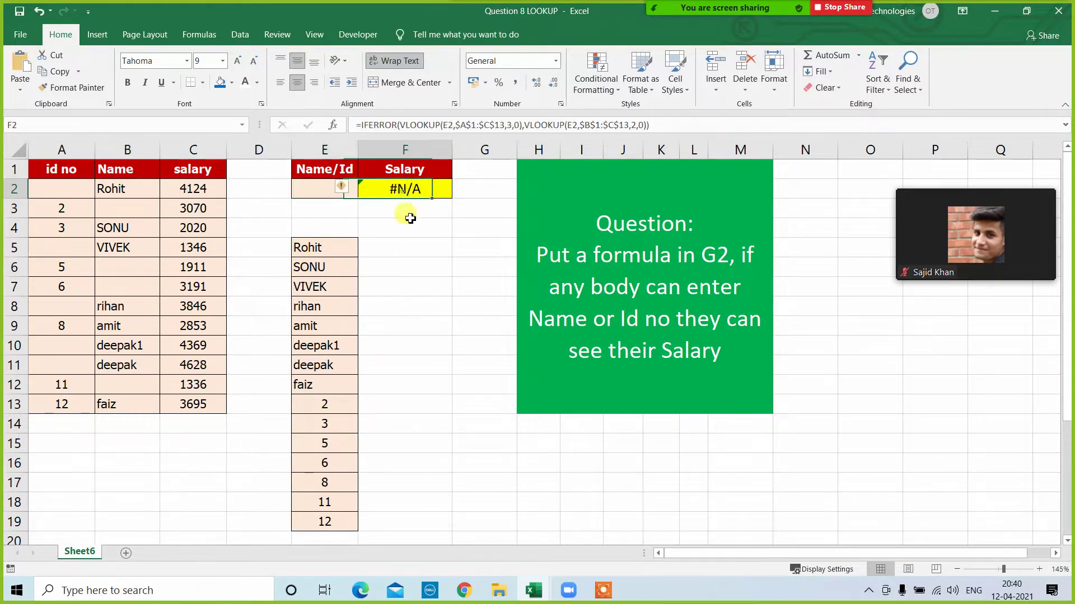
key(Delete)
Enter the sample id 2 in the Name/Id cell E2 and locate its salary in the source table.
click(329, 193)
click(372, 193)
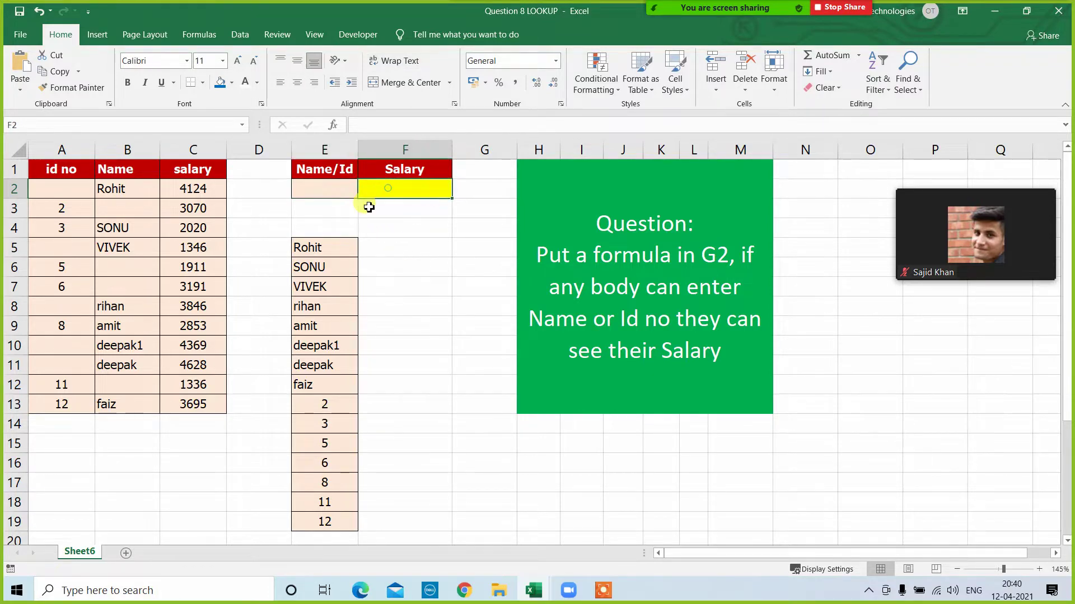
click(331, 188)
click(402, 189)
click(341, 192)
text(2)
click(380, 255)
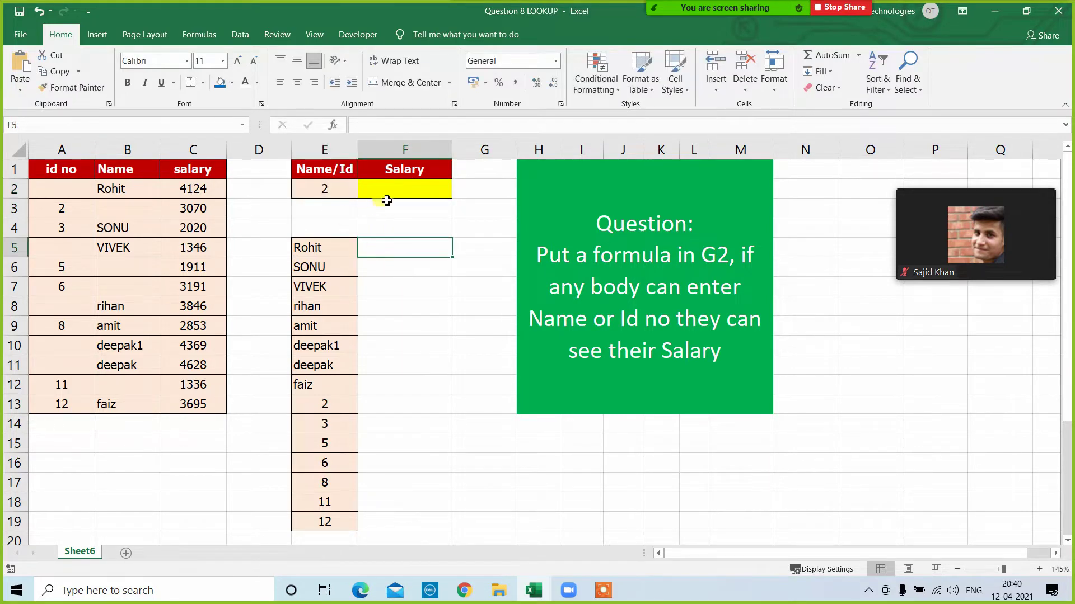
click(206, 216)
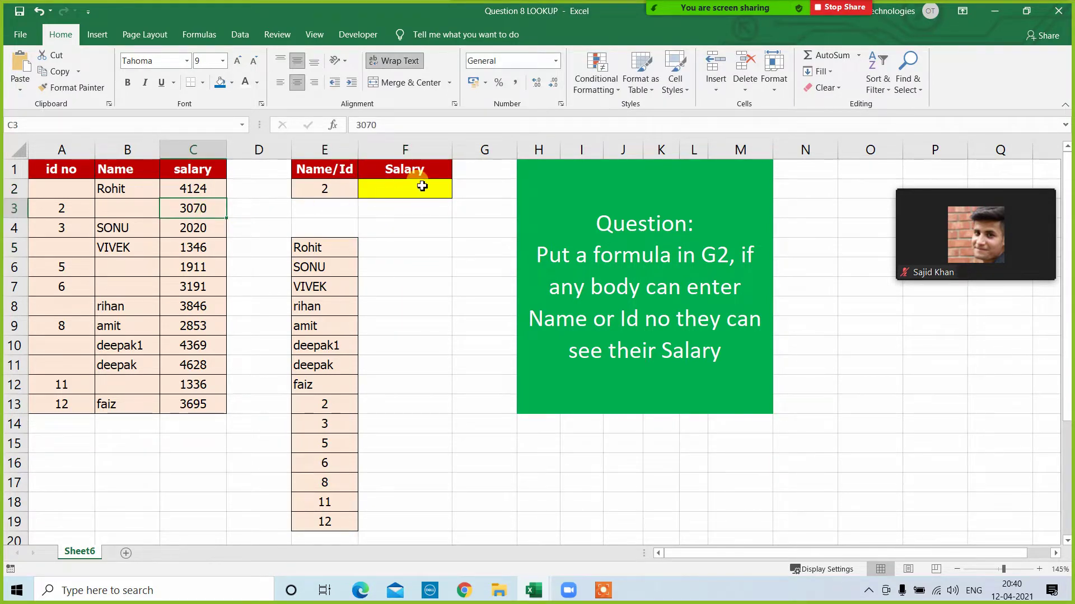
Replace the E2 entry with the first name in the table, locate its salary, and clear E2.
click(306, 191)
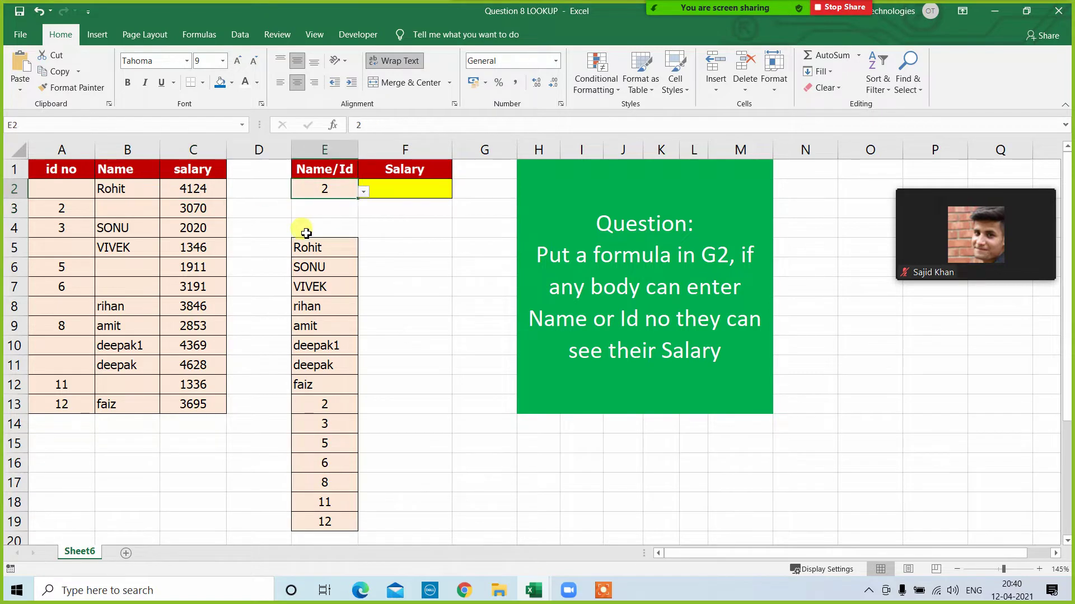
text(ro)
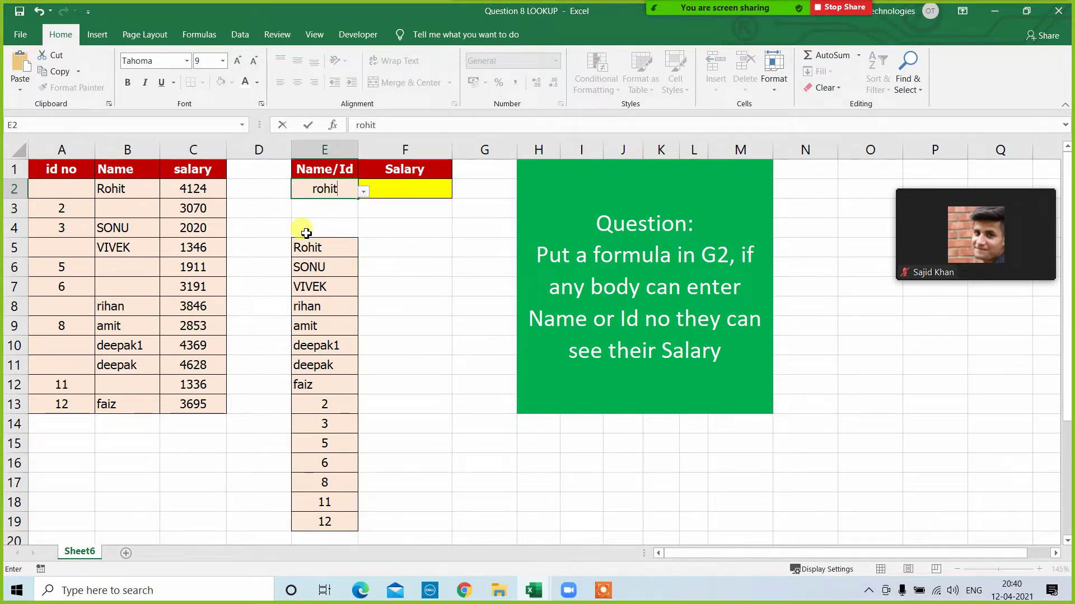
text(hit)
key(Return)
click(192, 191)
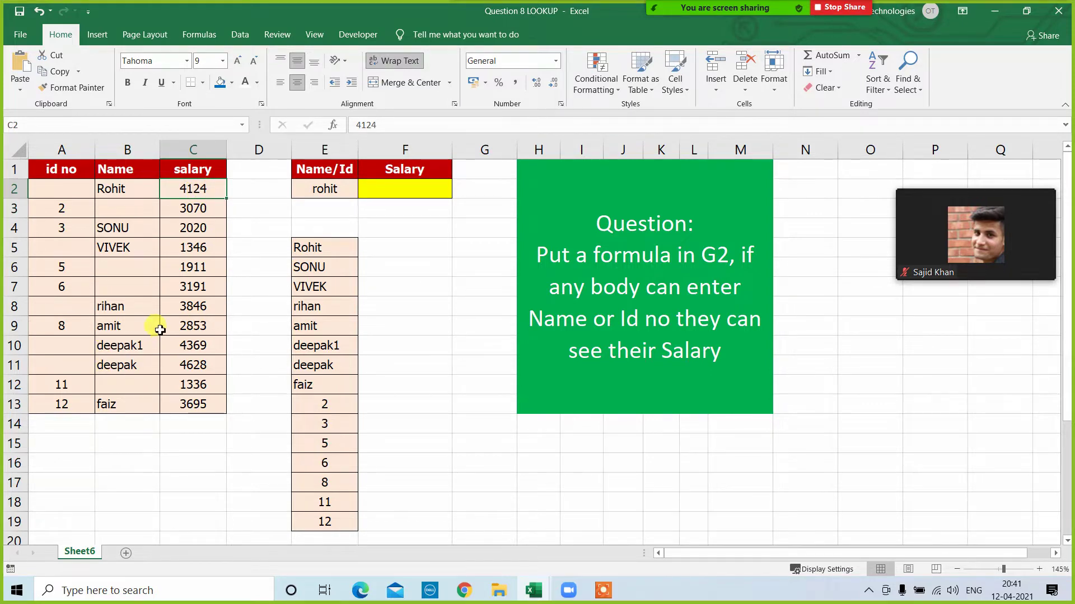
drag(159, 330, 48, 323)
click(322, 192)
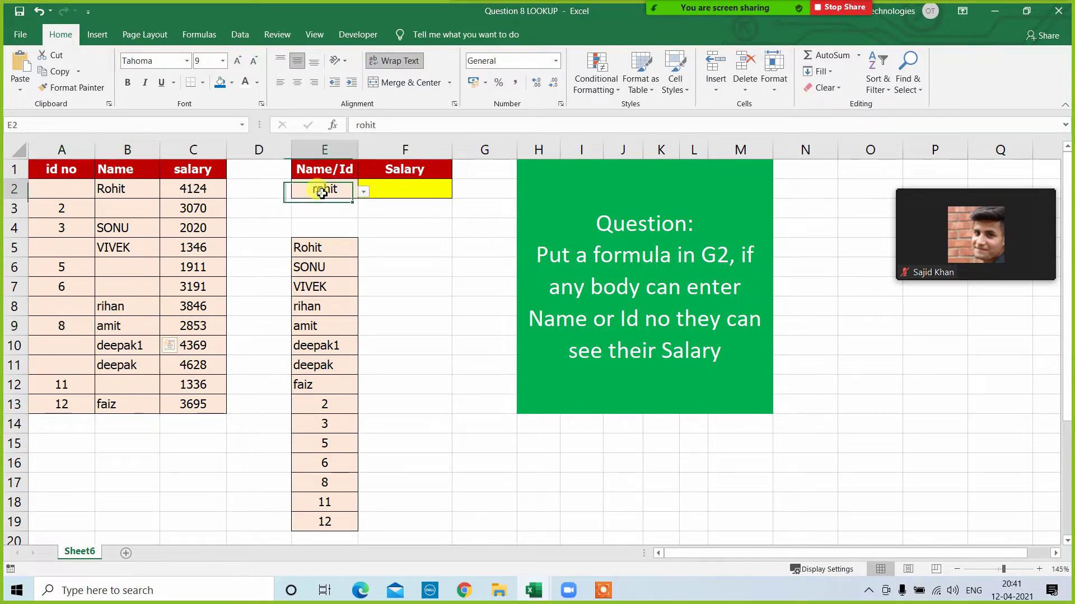
key(Delete)
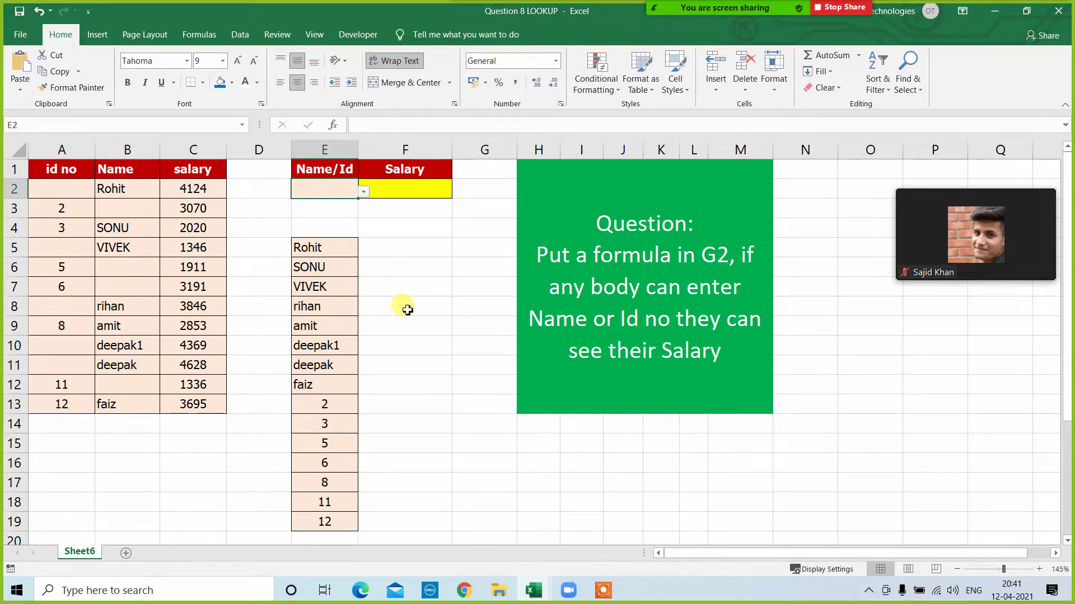
Enter =VLOOKUP(E2,$A$1:$C$13,3,0) in the Salary cell F2 to look up the salary by id number.
click(415, 192)
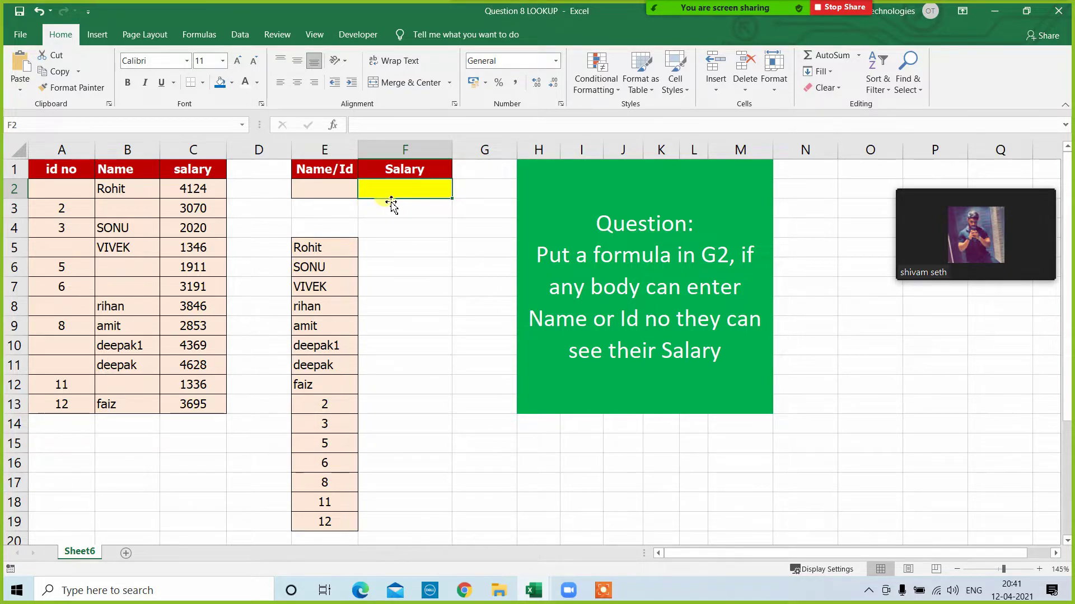
text(=vl)
key(Tab)
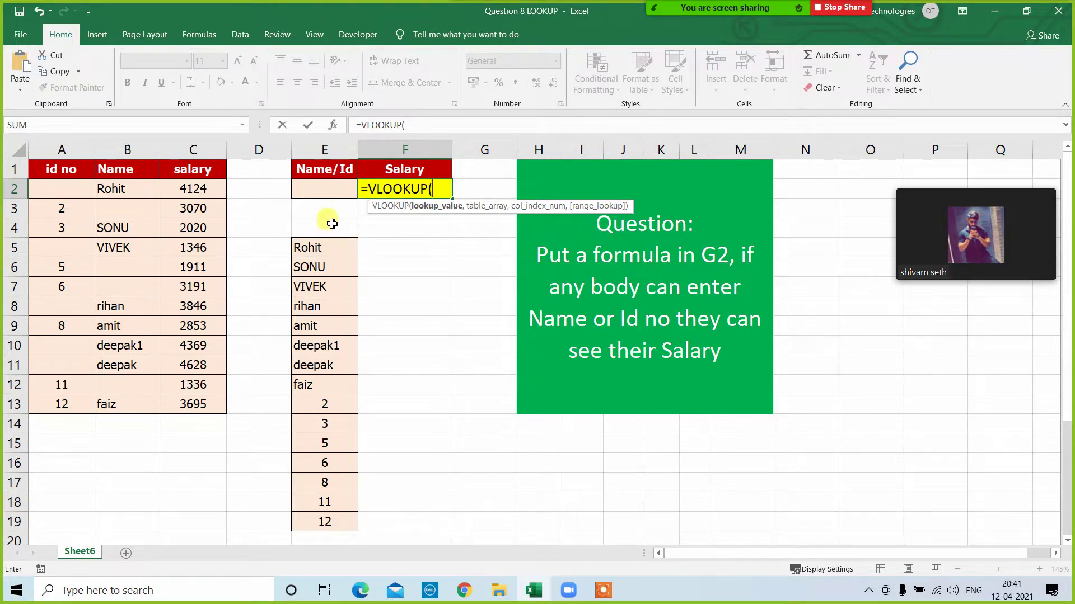
click(330, 194)
text(,)
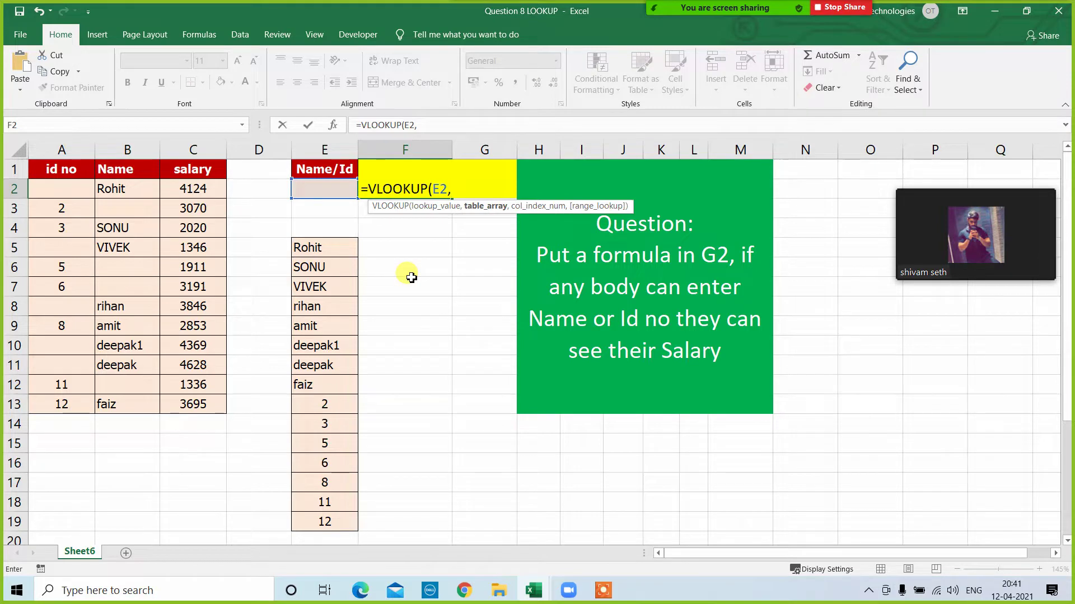
drag(67, 169, 203, 407)
key(F4)
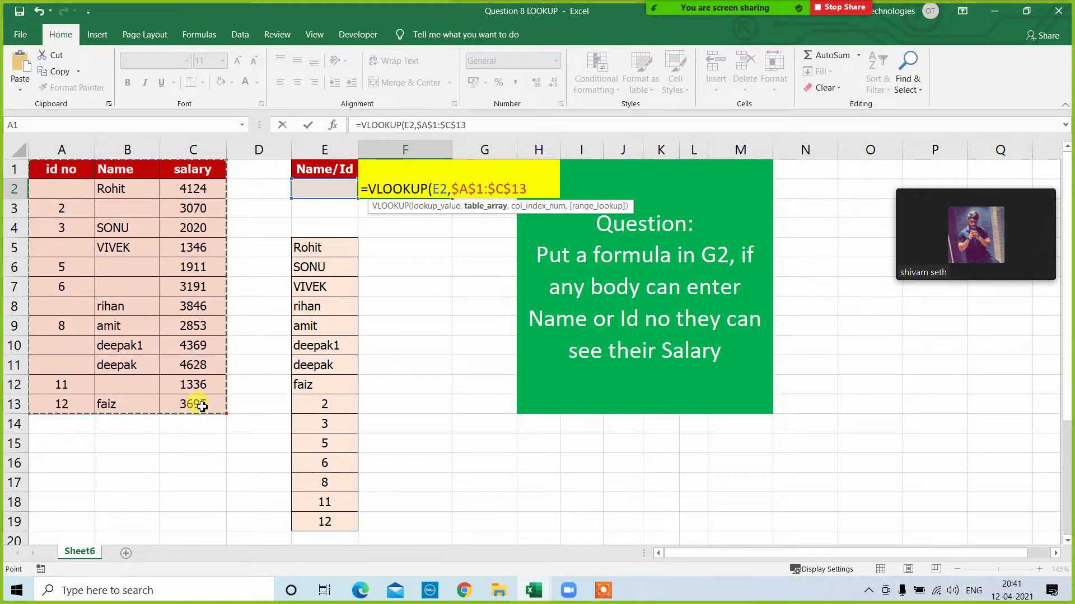
text(,)
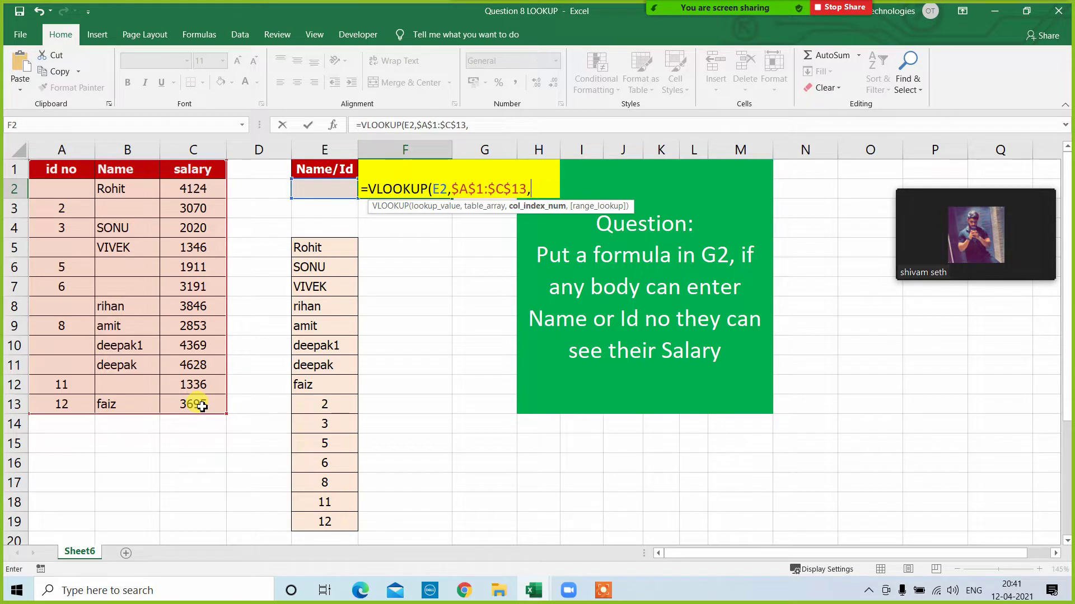
text(3,0))
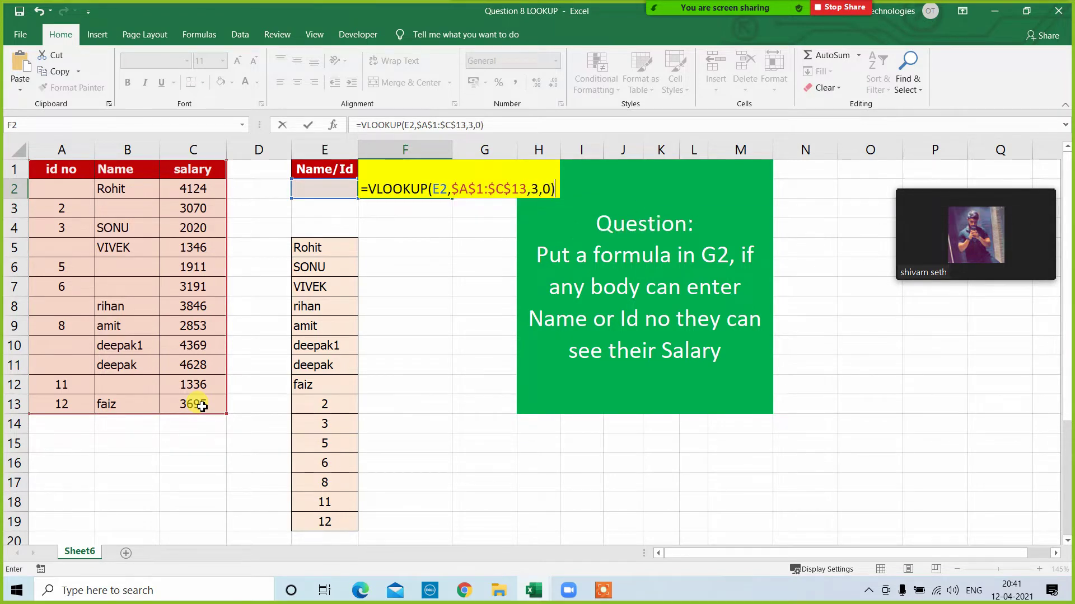
key(Return)
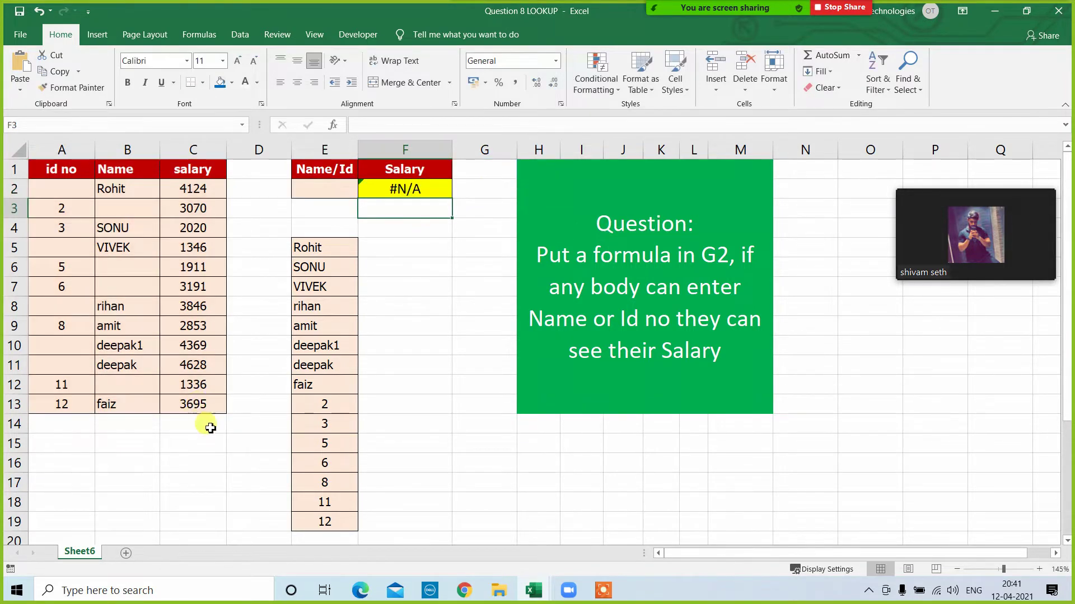
Test the F2 formula by choosing the ids 8, 3 and 2 in turn in the Name/Id cell E2.
click(348, 192)
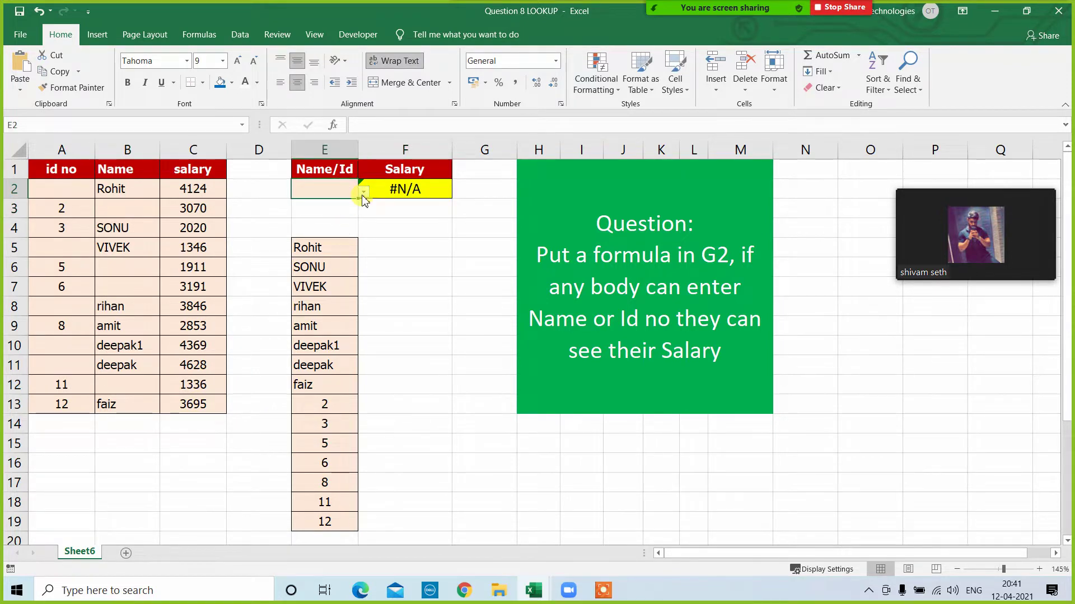
click(364, 192)
scroll(356, 263, down, 3)
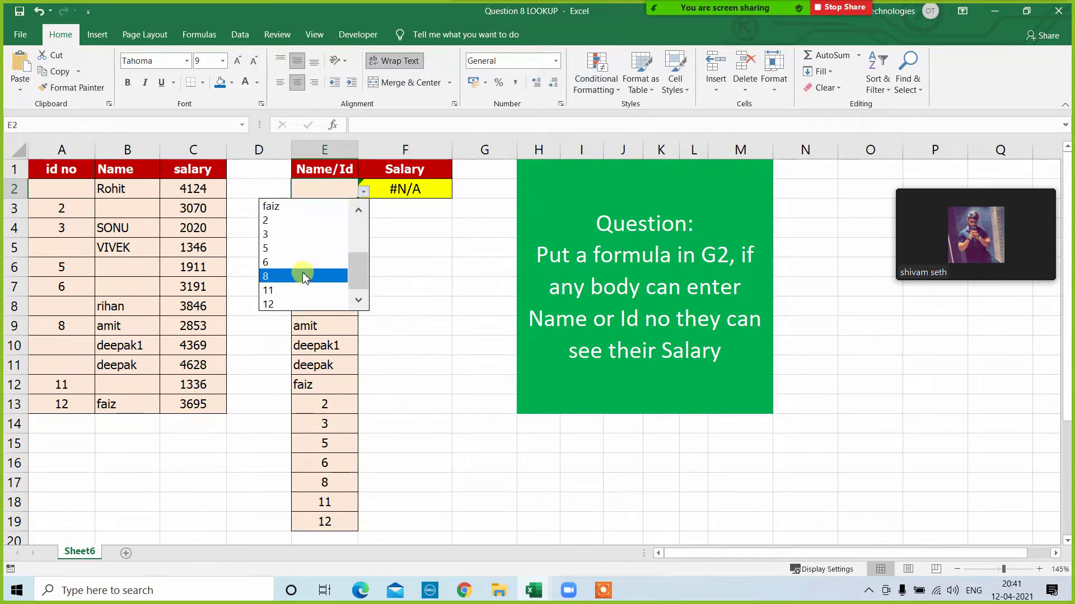
click(302, 276)
click(364, 192)
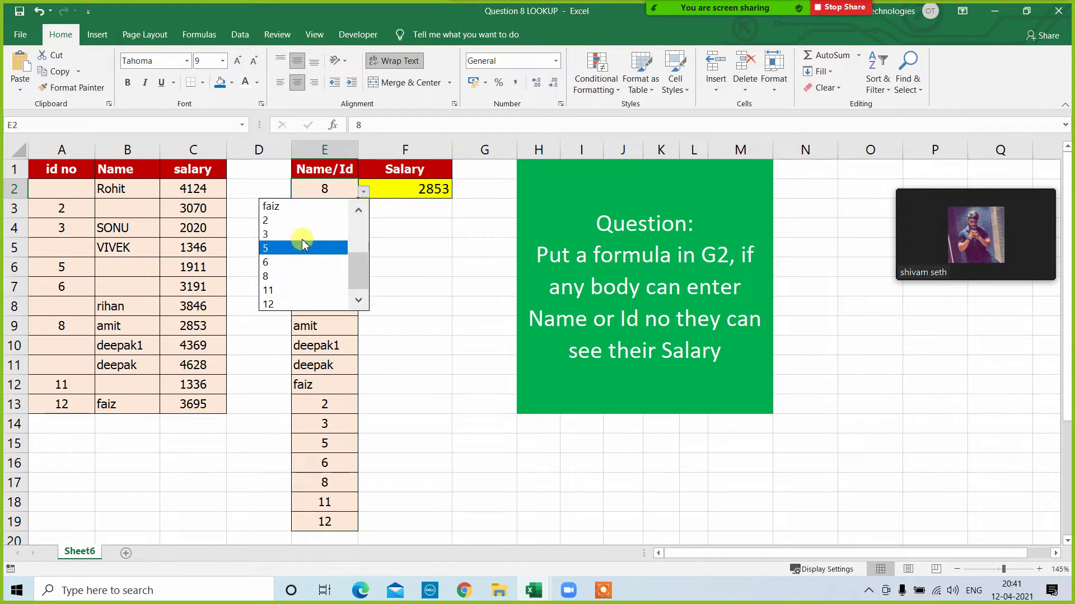
click(301, 235)
click(364, 192)
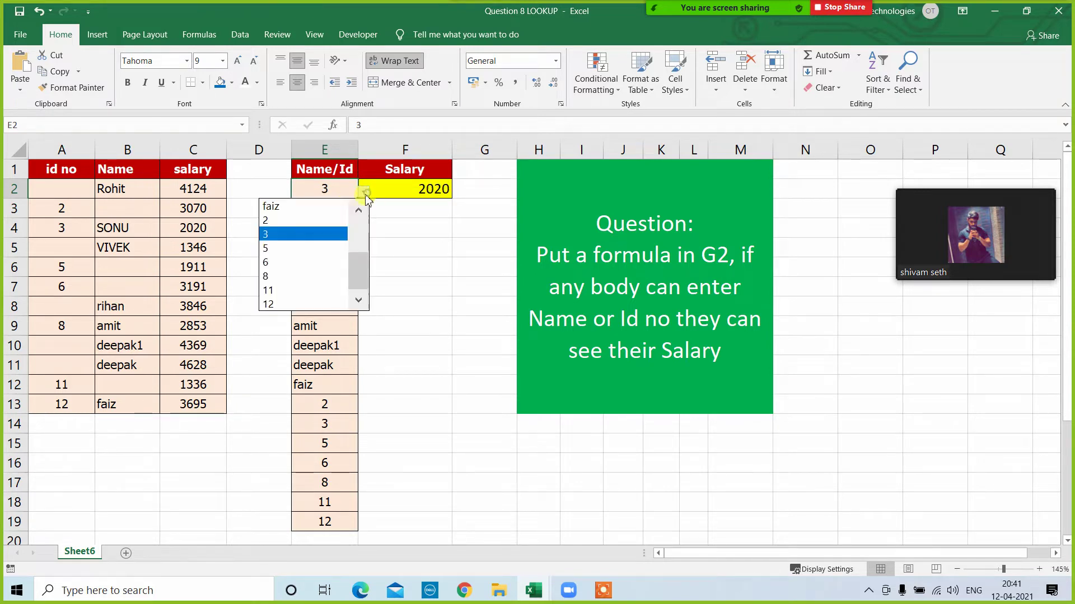
click(311, 222)
Test the F2 formula with the first listed name in E2 and locate that name in the source table.
click(364, 192)
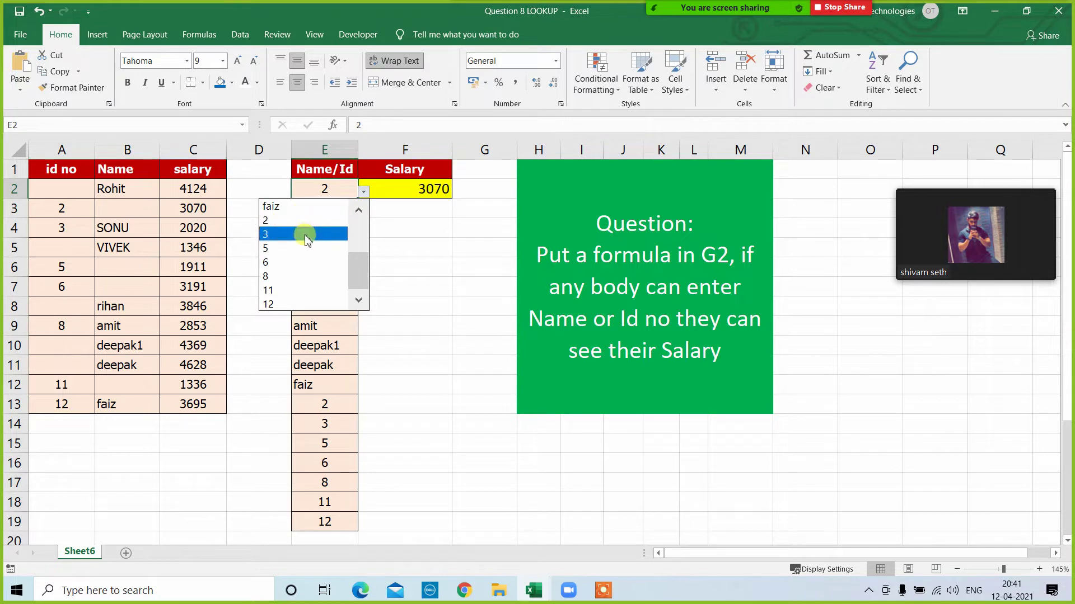
drag(360, 280, 357, 211)
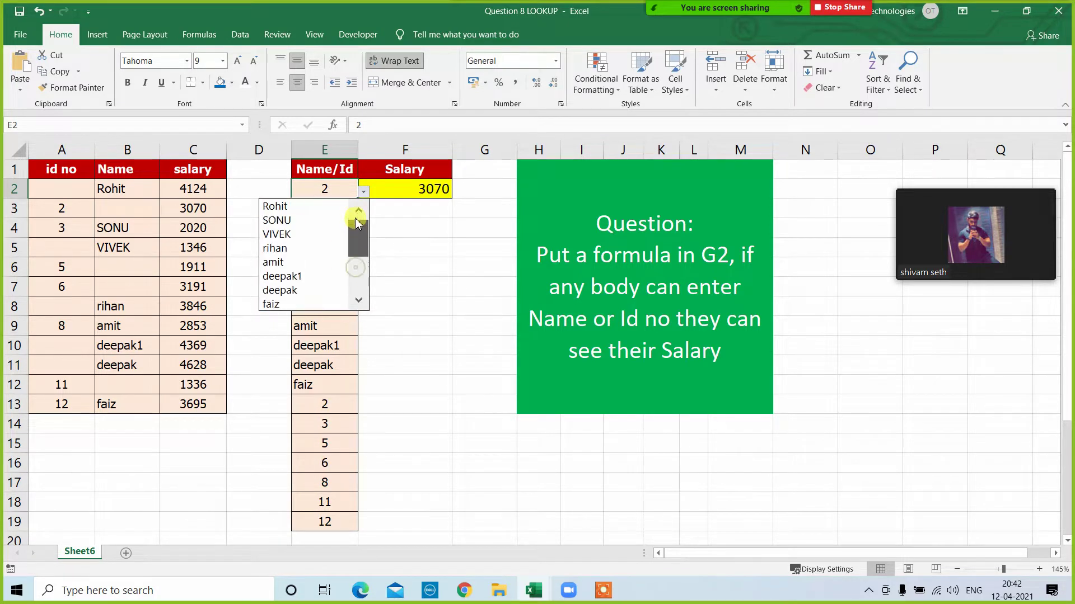
click(327, 208)
click(396, 281)
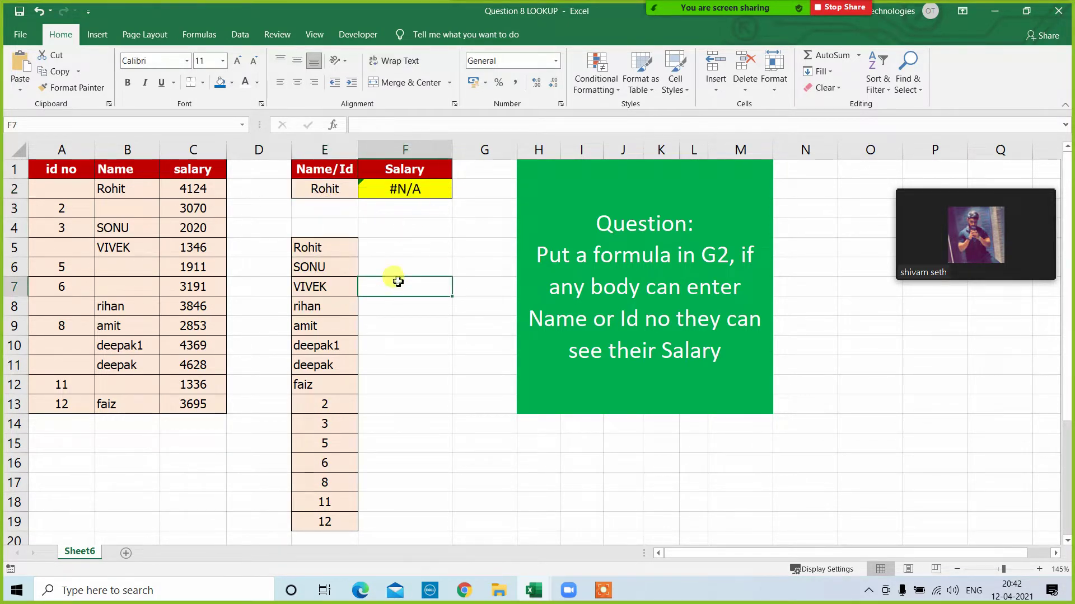
click(133, 191)
Try to enter the unlisted id 1 in E2, cancel the entry, and check the allowed choices.
click(312, 190)
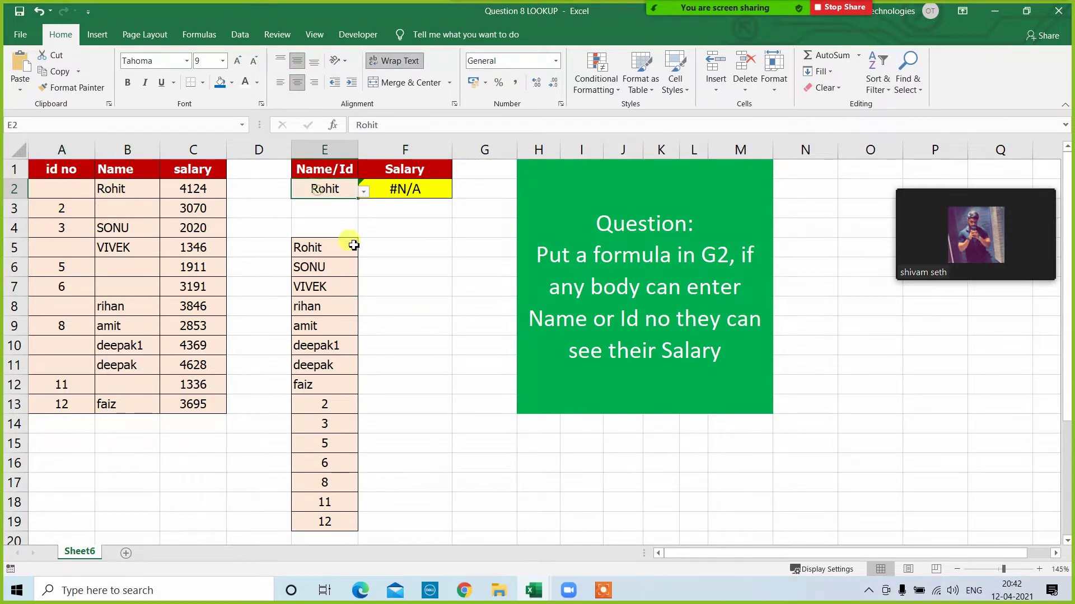
text(1)
key(Return)
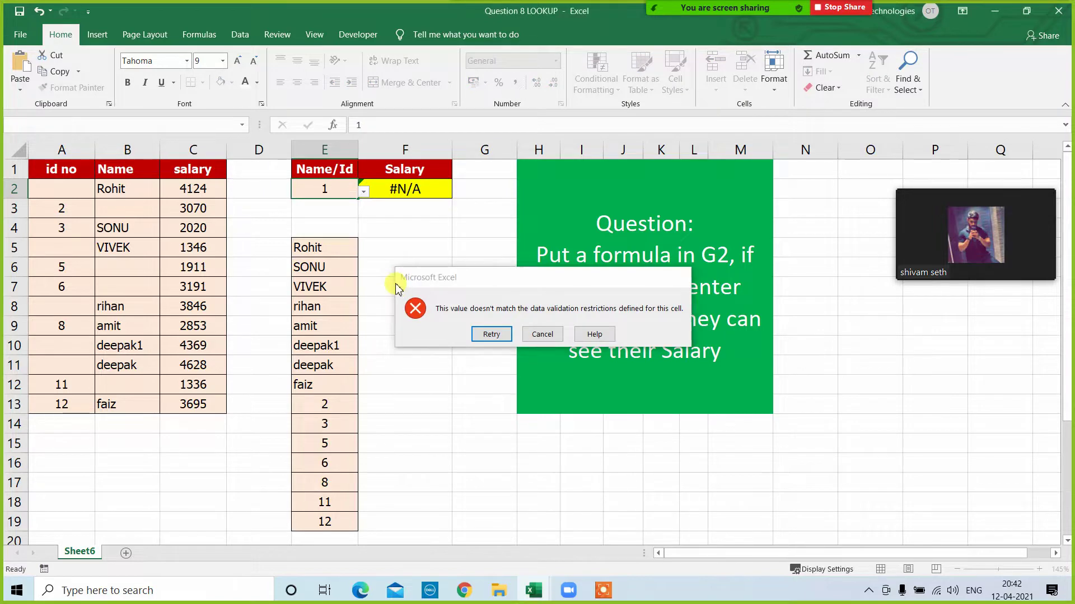
key(Escape)
click(364, 192)
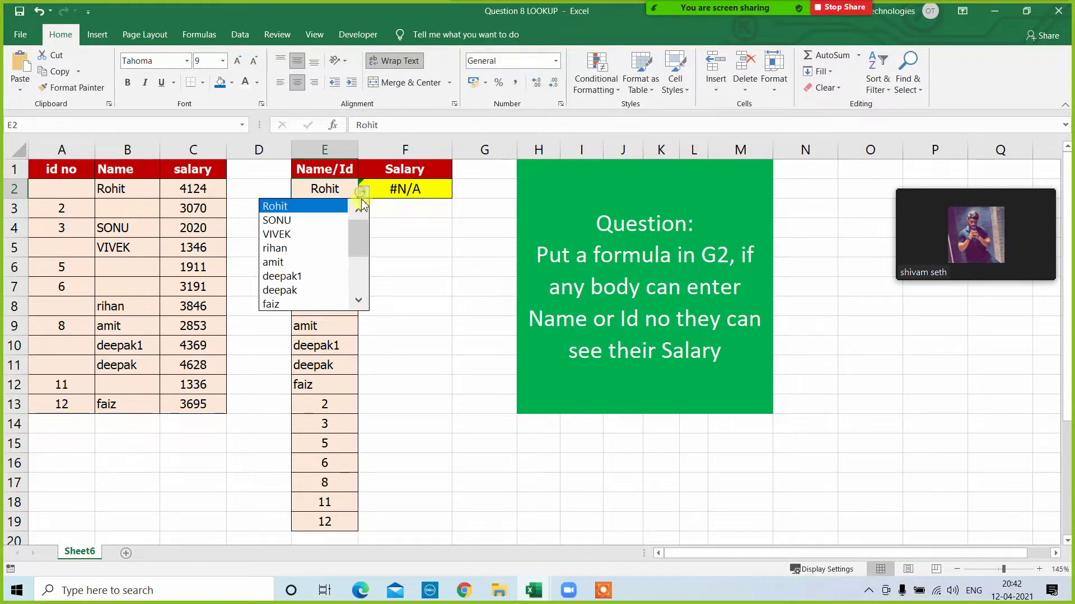
key(Escape)
Wrap the VLOOKUP in F2 in an IFERROR function, with the existing lookup as its value argument.
click(401, 189)
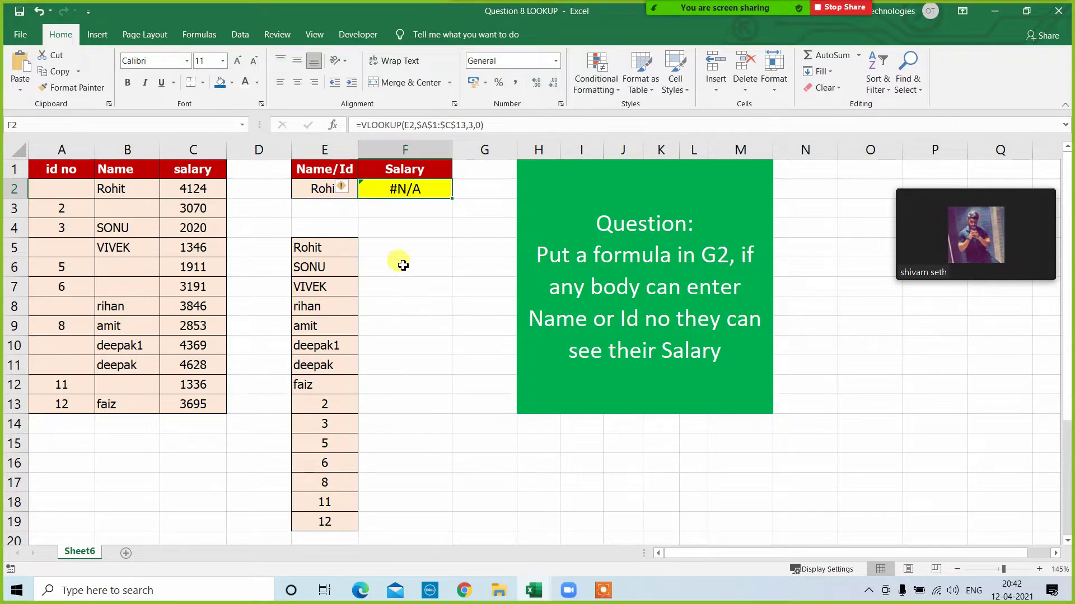
click(361, 124)
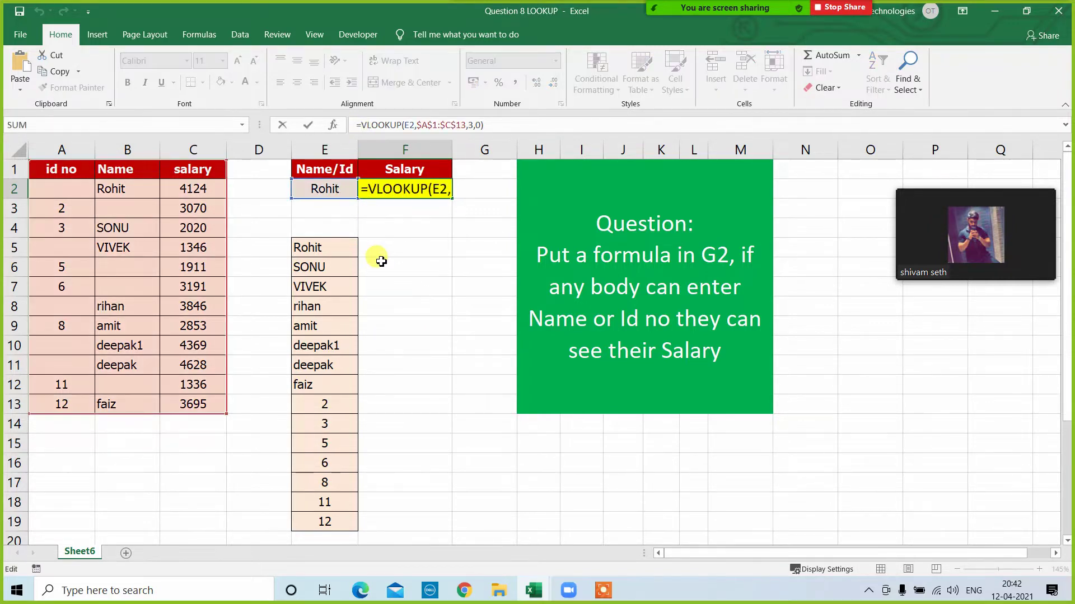
text(IFERROR()
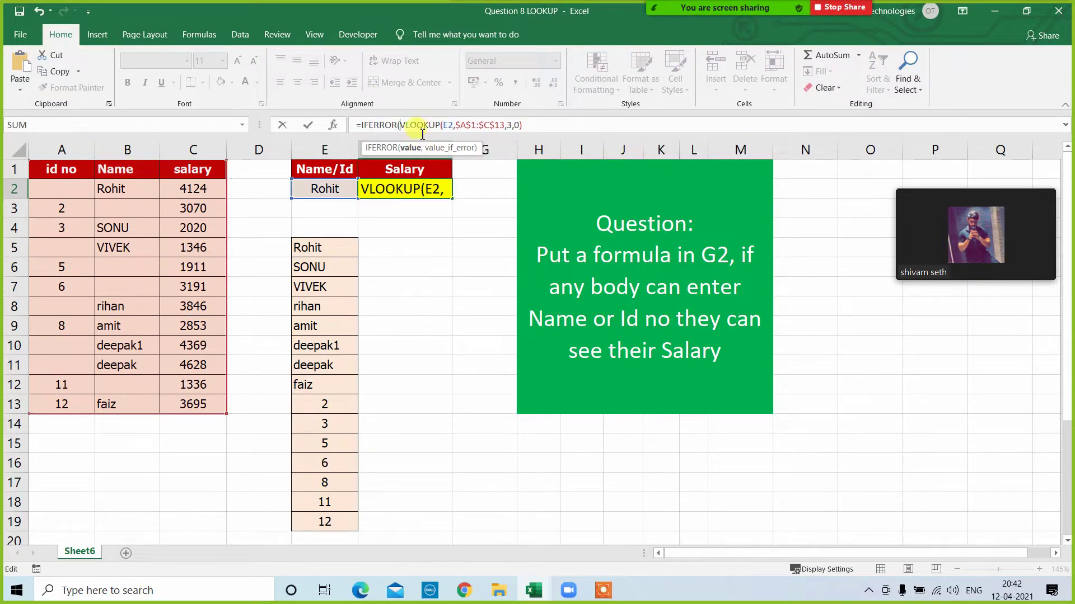
click(545, 124)
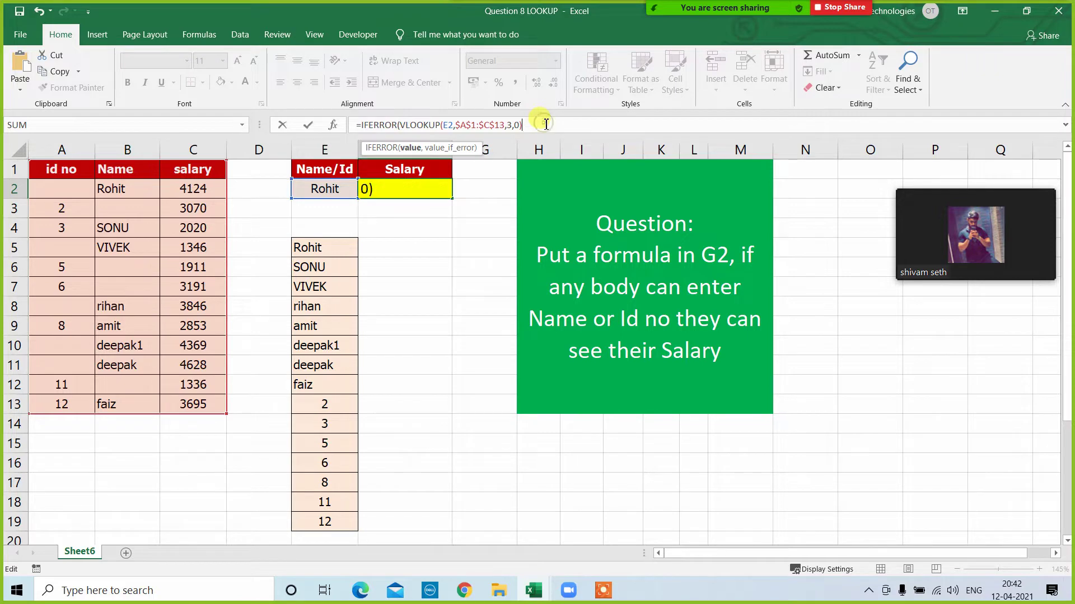
text(,)
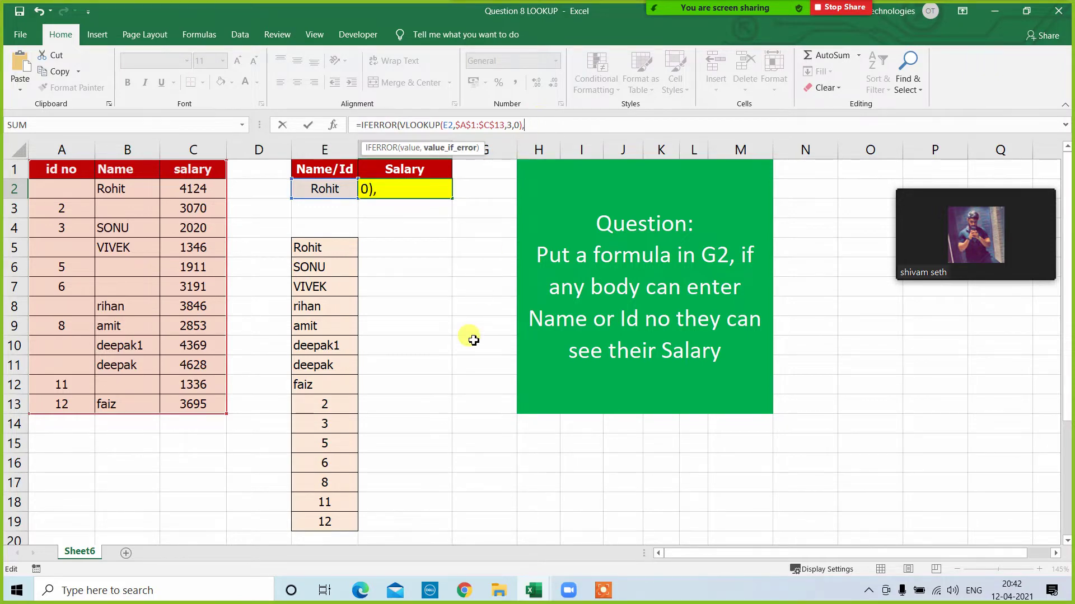
Add VLOOKUP(E2,$B$1:$C$13,2,0) as the IFERROR fallback to look up by name, and complete the F2 formula.
text(vl)
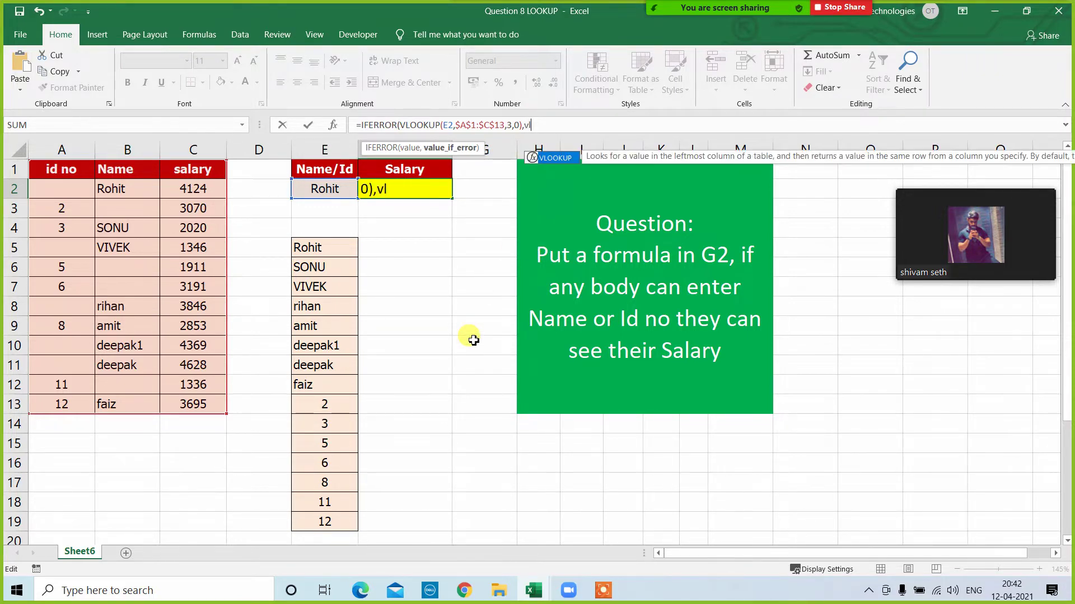
key(Tab)
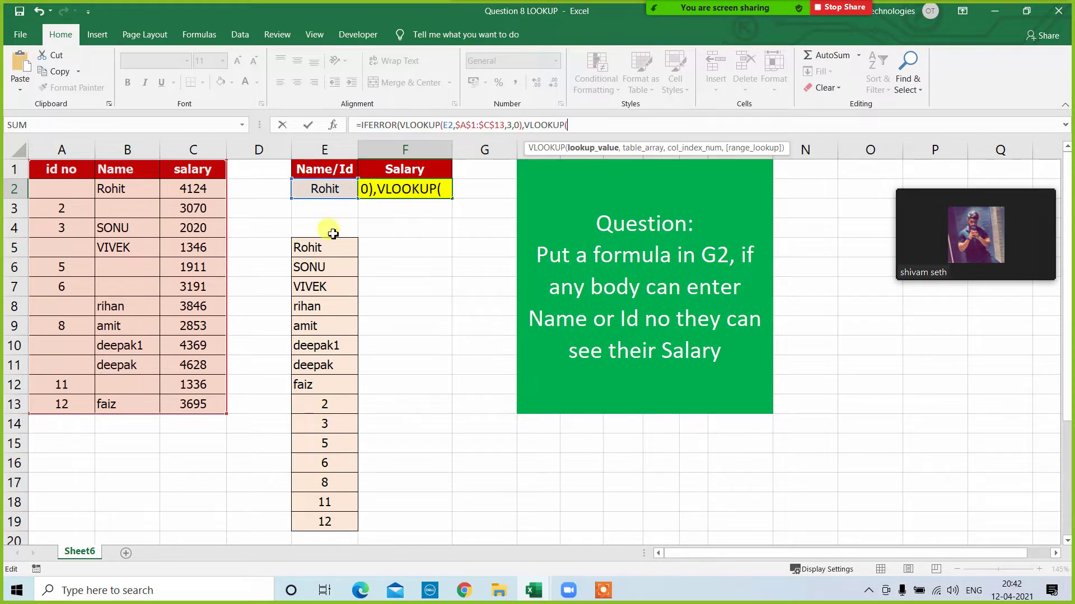
click(331, 190)
text(,)
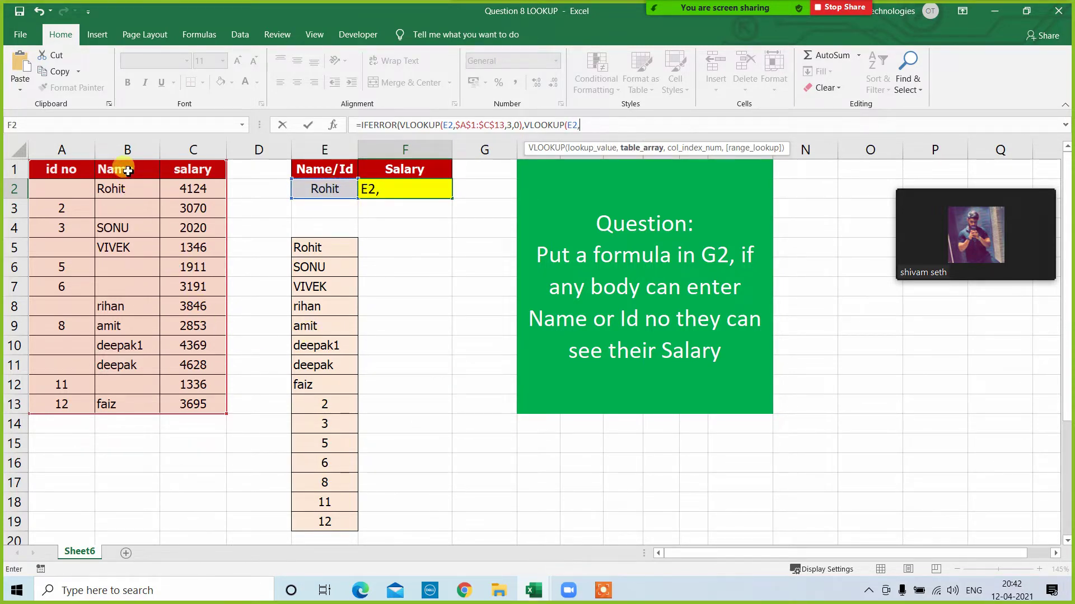
drag(127, 172, 182, 408)
key(F4)
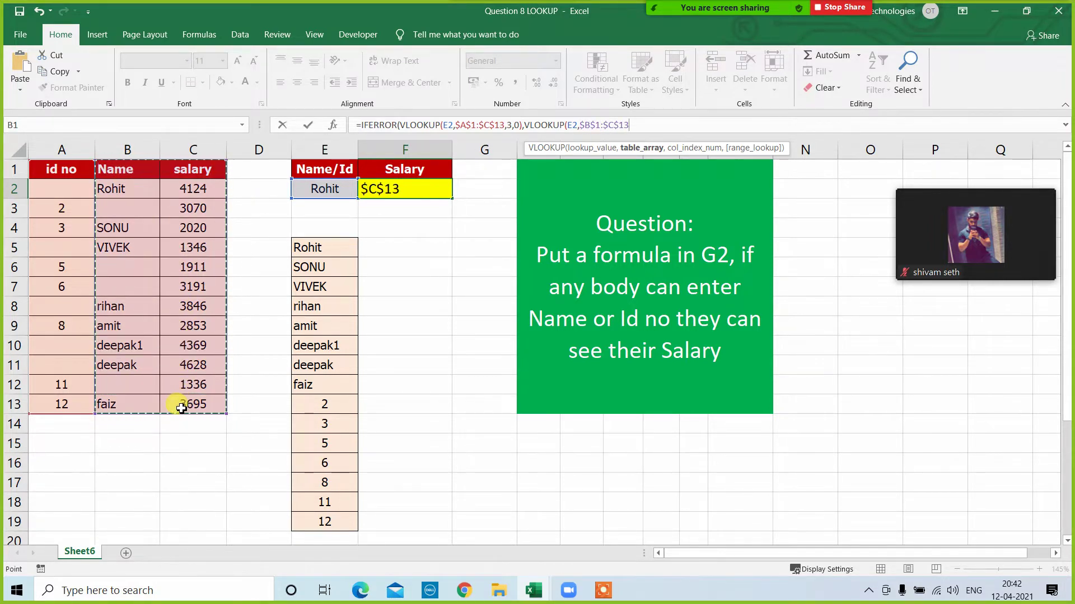
text(,2)
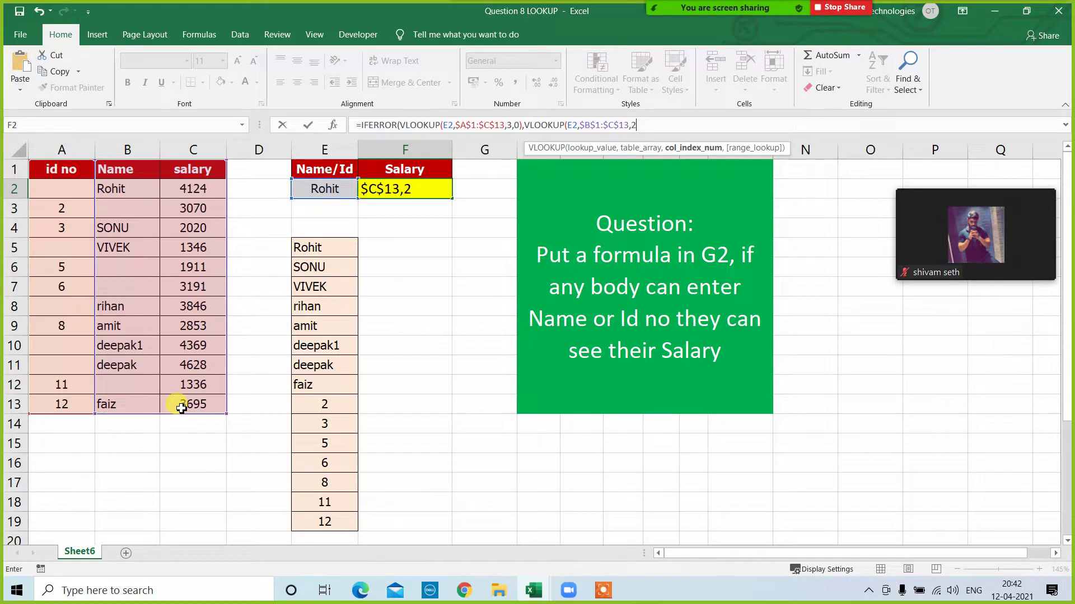
text(,0))
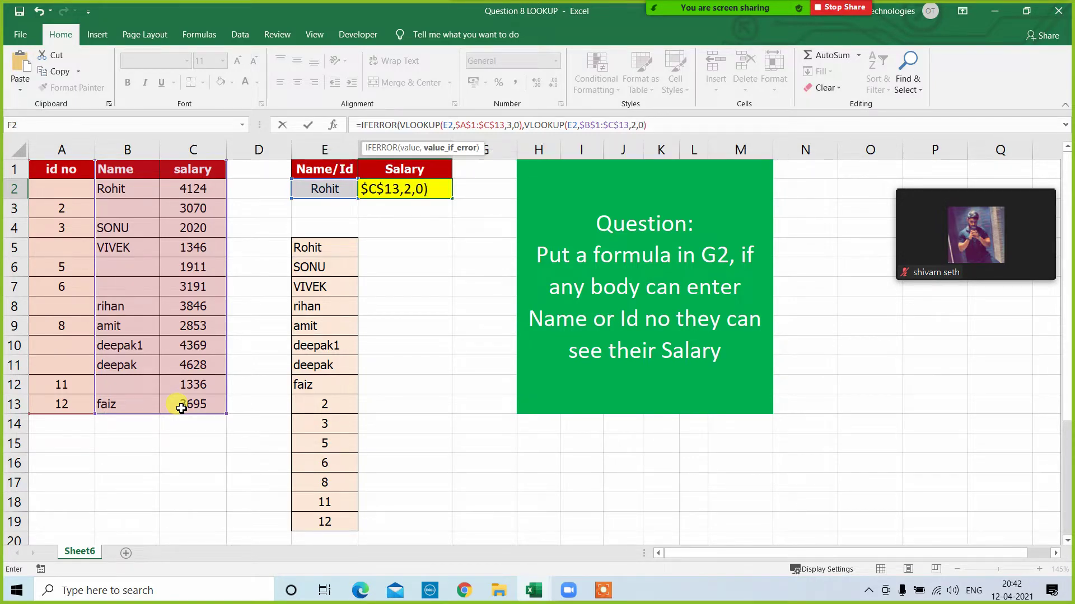
text())
key(Return)
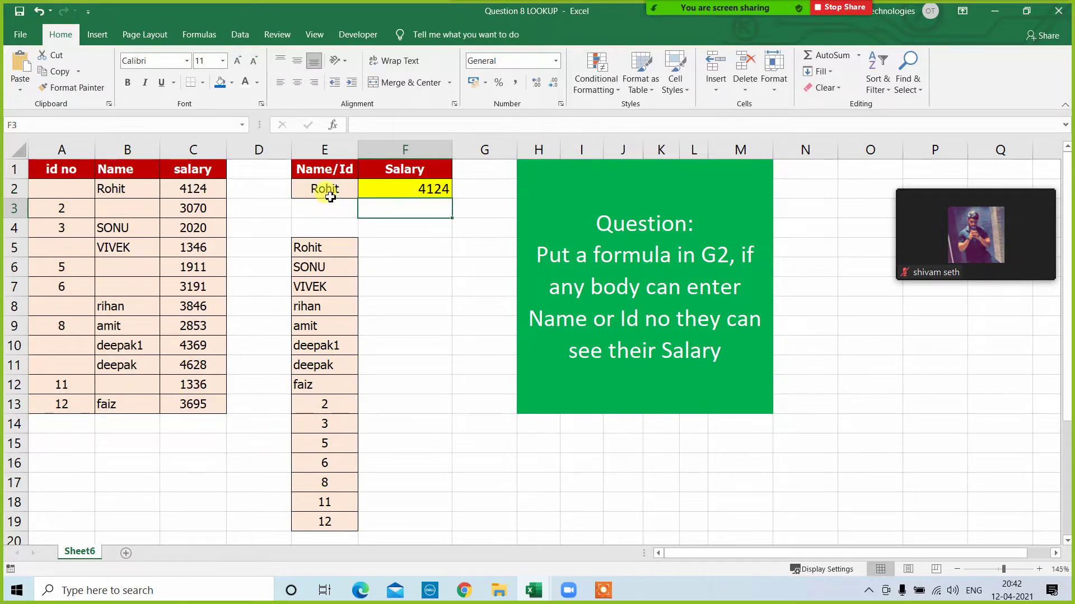
Choose the name from source row 5 in E2 and check its salary in C5.
click(332, 193)
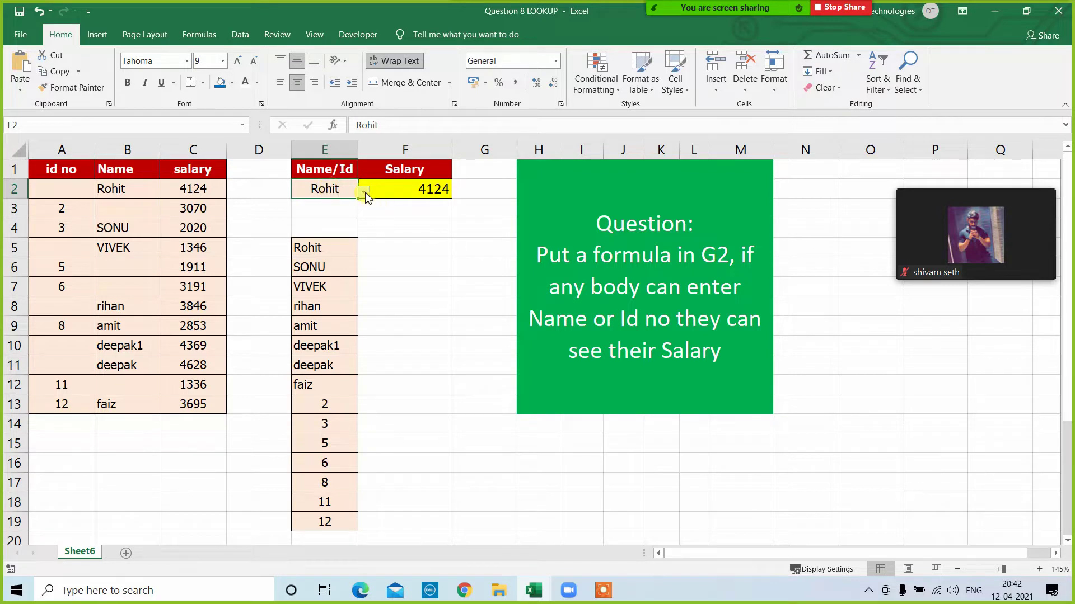
click(365, 193)
key(Escape)
click(177, 252)
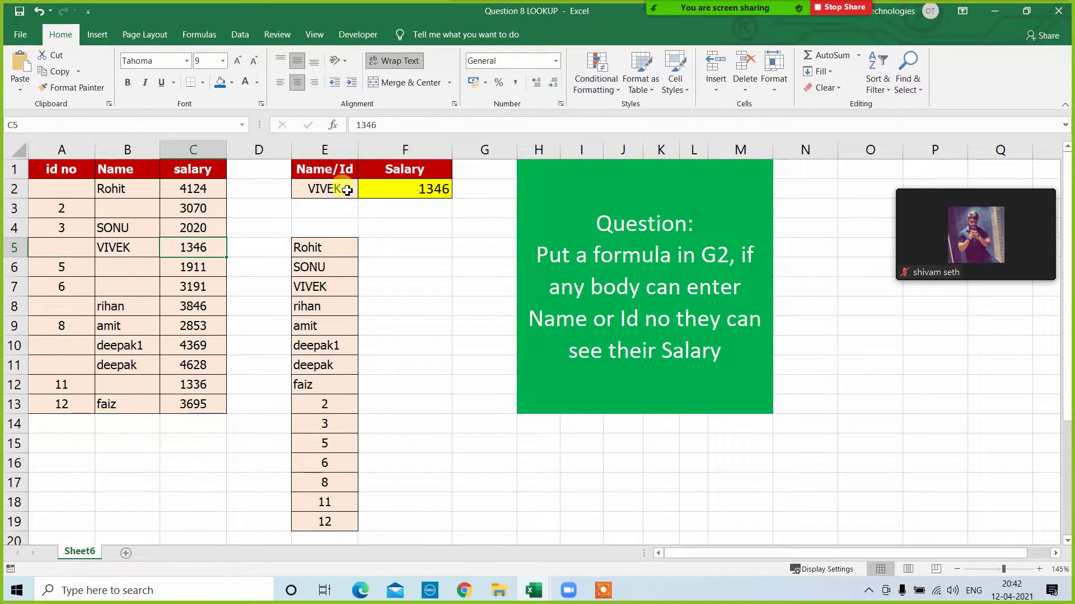
Choose the name from source row 11 in E2, check the id cells A10:A12, and review the F2 formula.
click(347, 191)
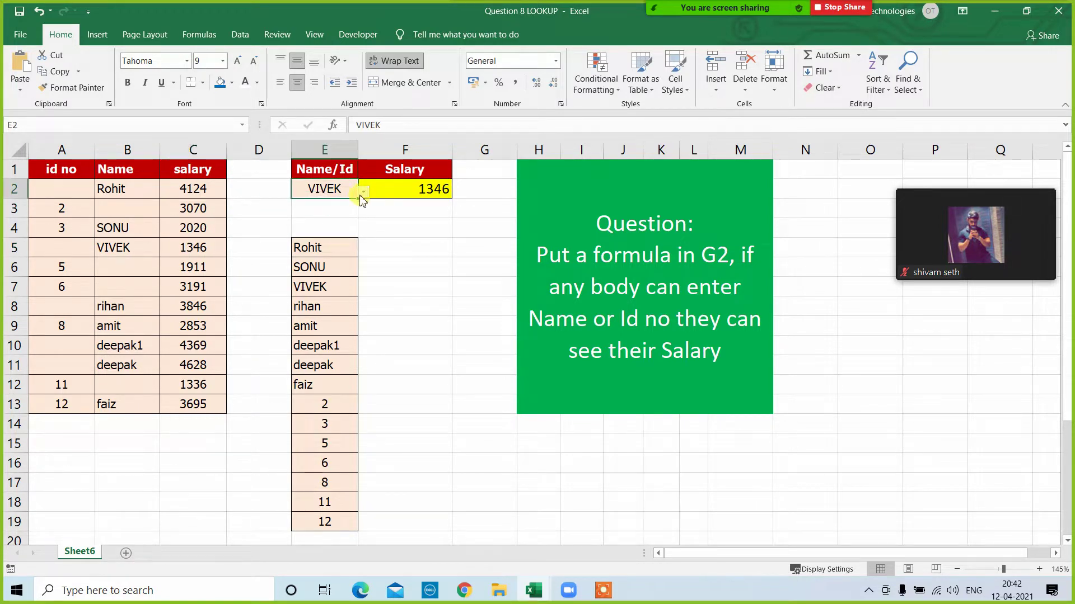
click(362, 193)
click(306, 263)
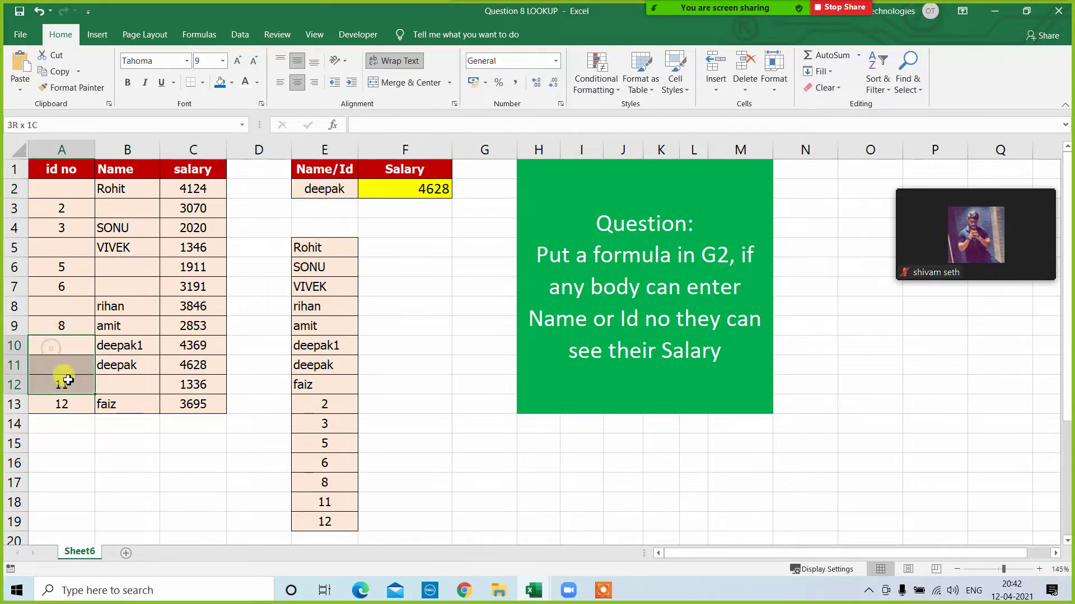
click(417, 189)
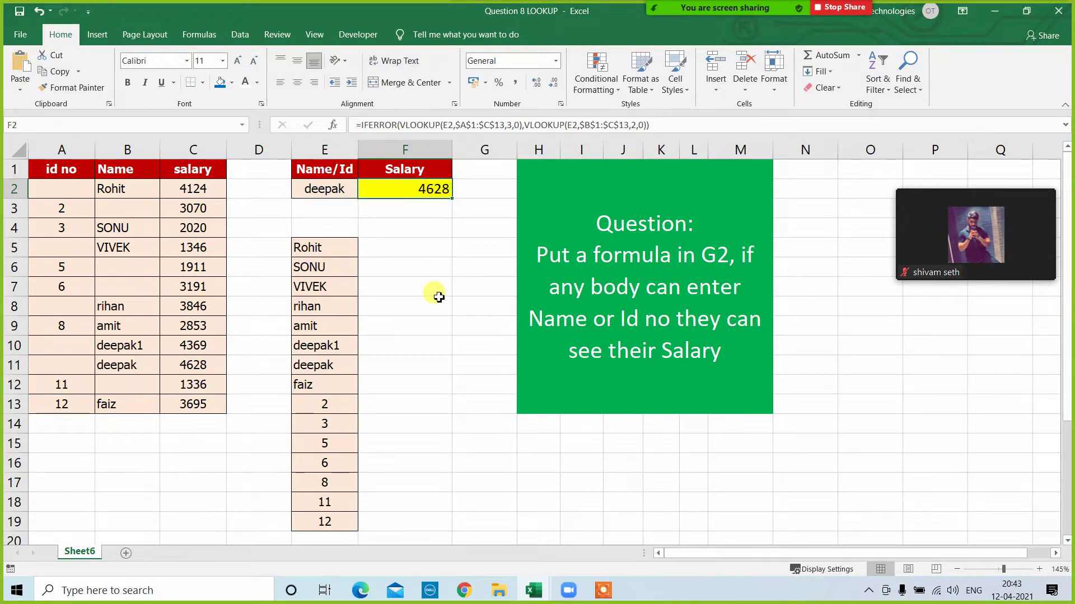
Test the salary lookup by choosing id 3, the name from source row 13, id 8 and id 12 in E2.
click(351, 190)
click(364, 192)
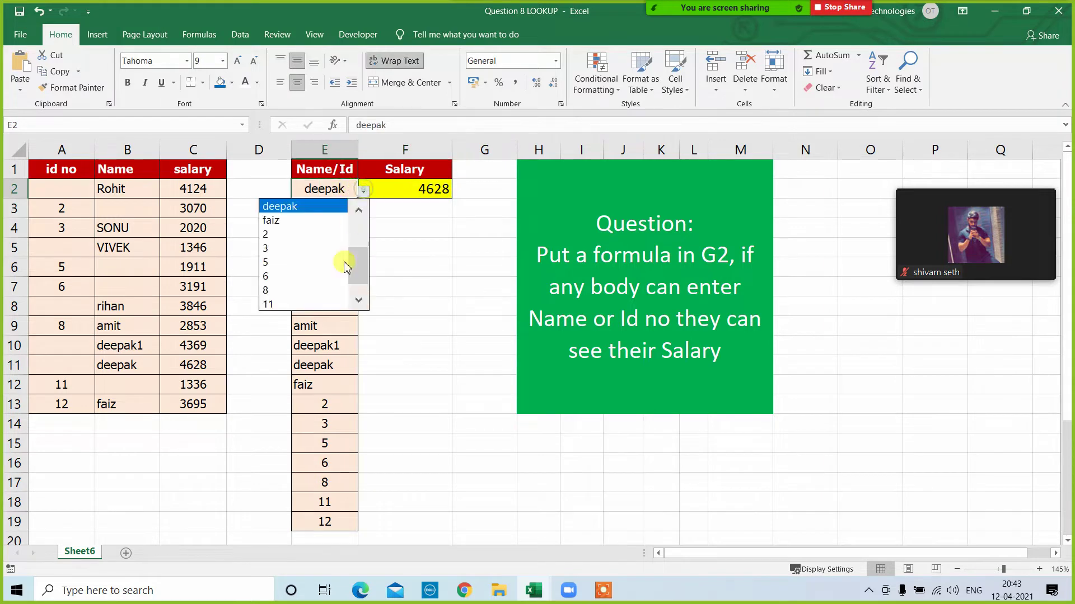
click(286, 249)
click(364, 193)
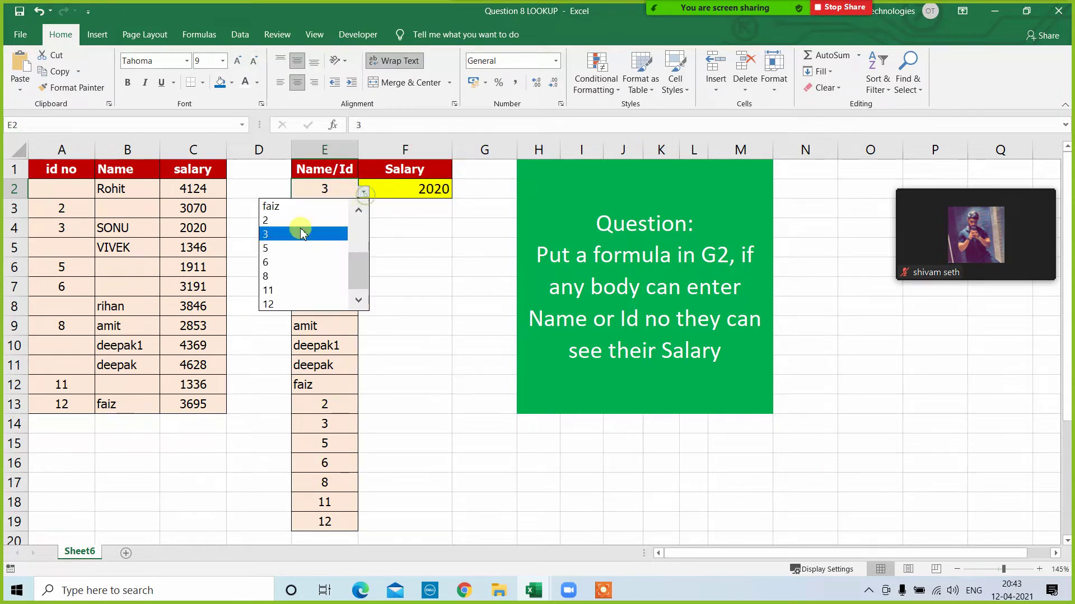
click(288, 207)
click(365, 192)
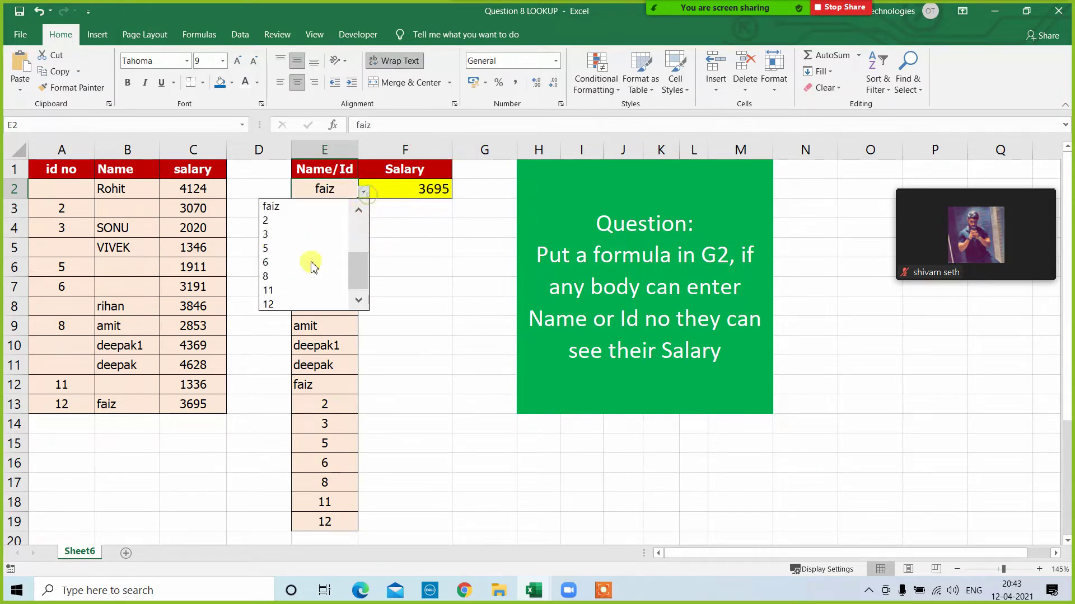
click(305, 276)
click(364, 192)
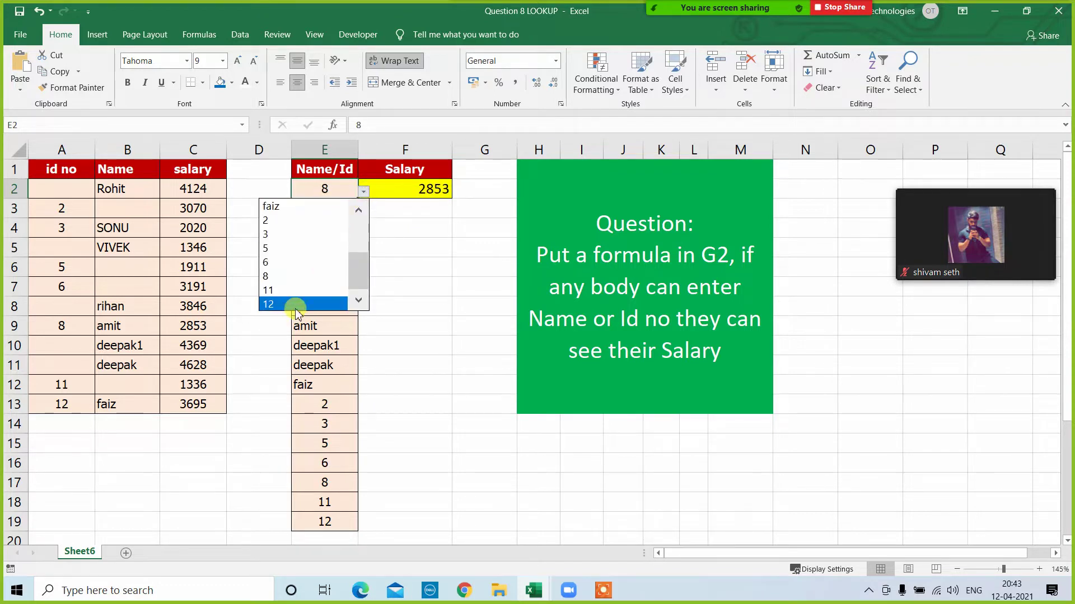
click(285, 304)
click(365, 193)
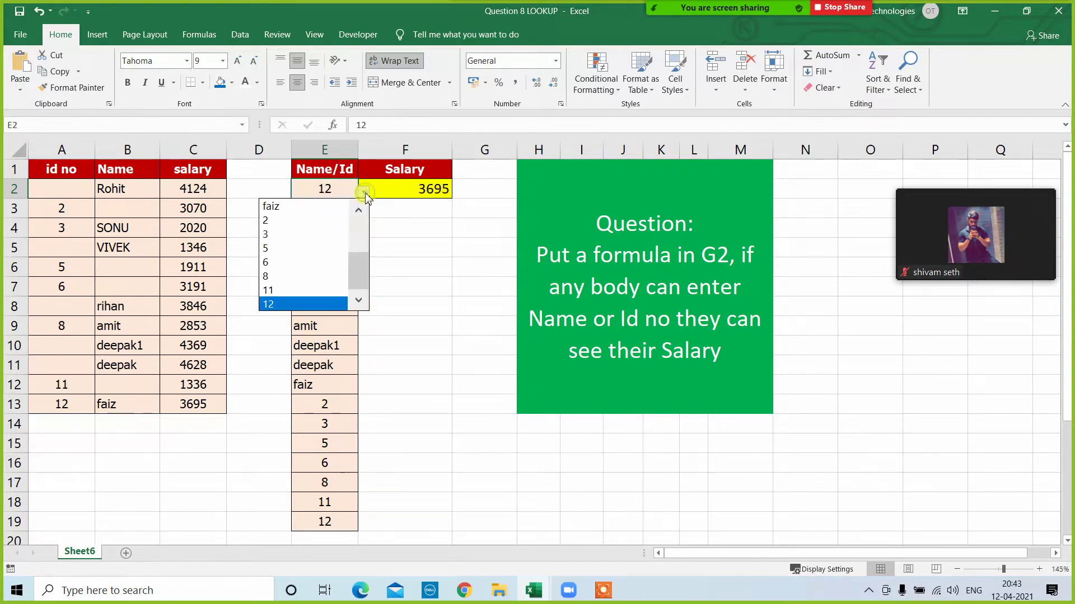
Test more ids in E2 by choosing 3, 8 and finally 11.
click(297, 231)
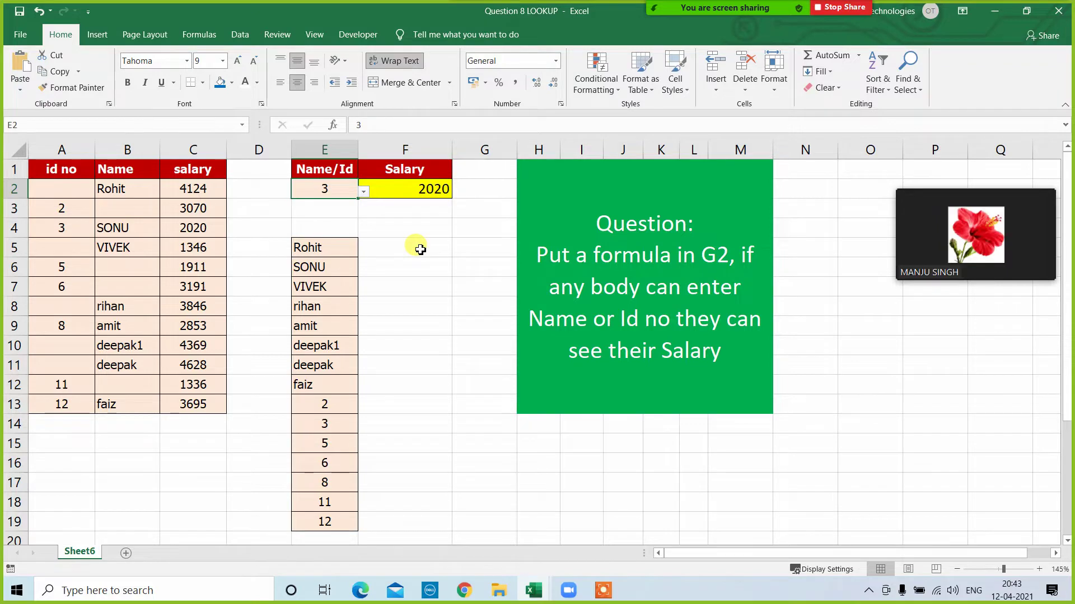
click(364, 192)
click(312, 277)
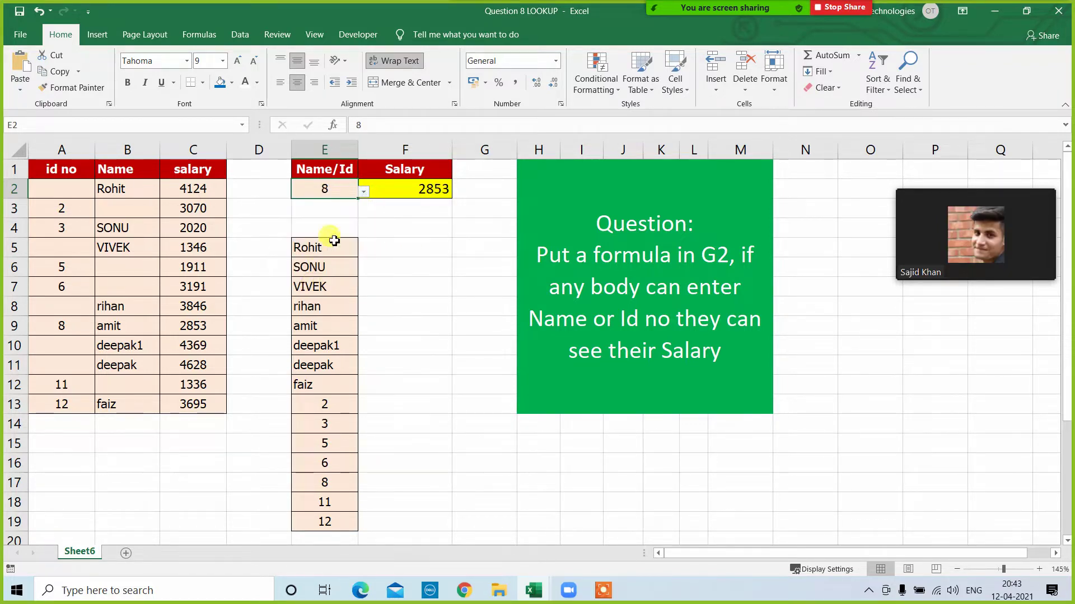
click(364, 192)
click(274, 291)
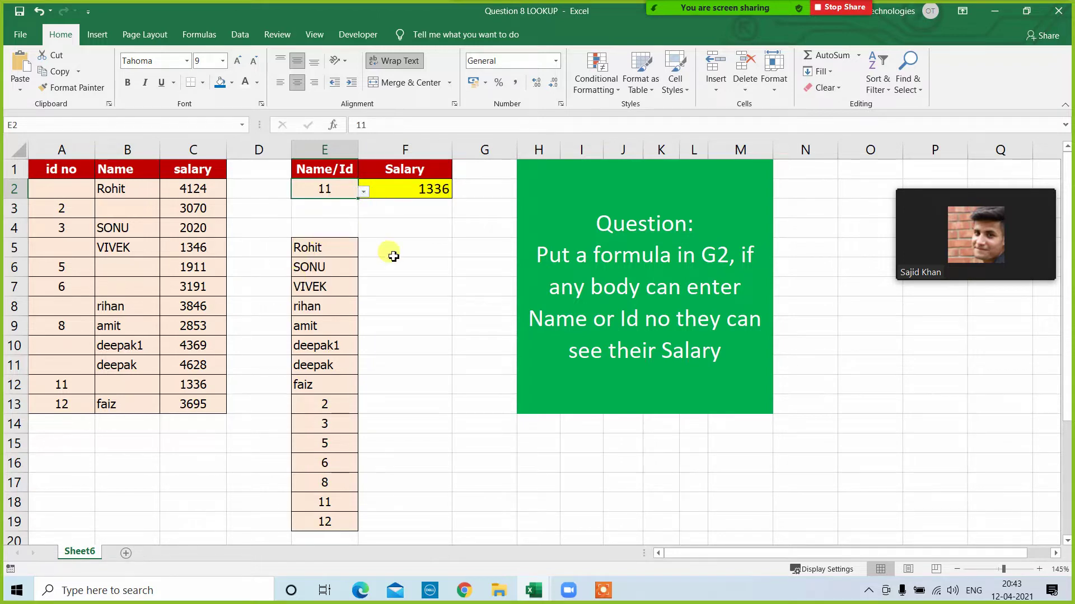
Review the list-type data validation settings of E2 and leave them without applying changes.
click(241, 35)
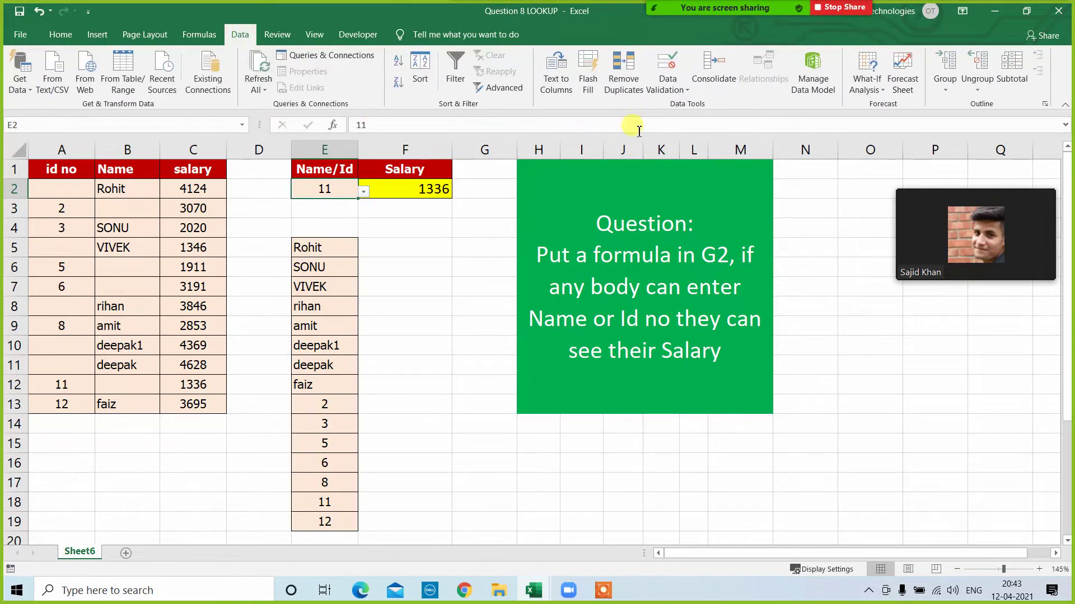
click(667, 66)
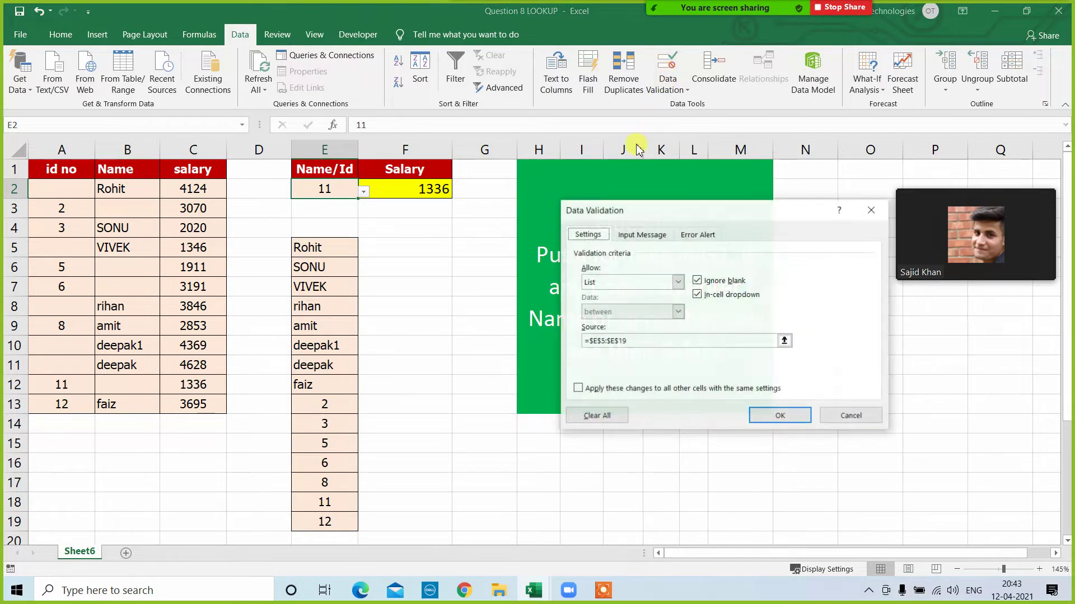
click(592, 281)
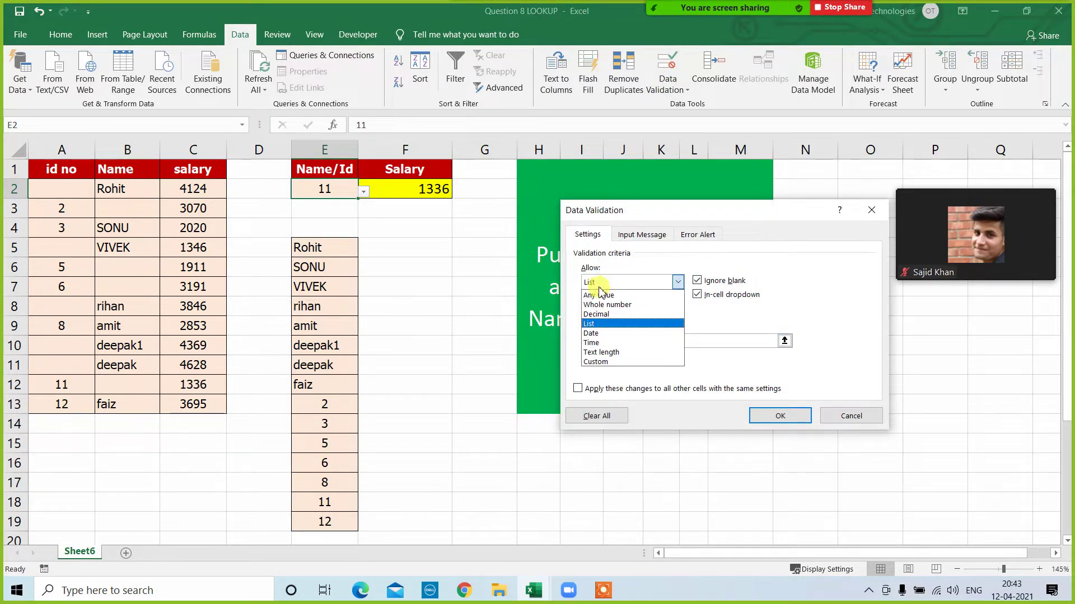
click(604, 325)
click(851, 416)
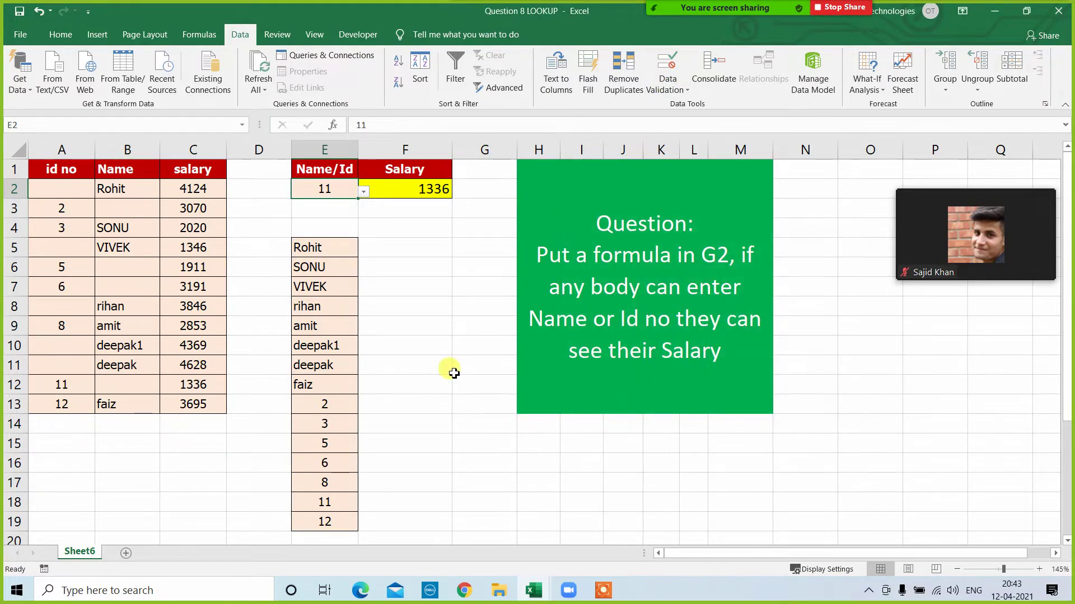
Close the Question 8 LOOKUP workbook without saving its changes, and close the Day 1 workbook as well.
click(424, 302)
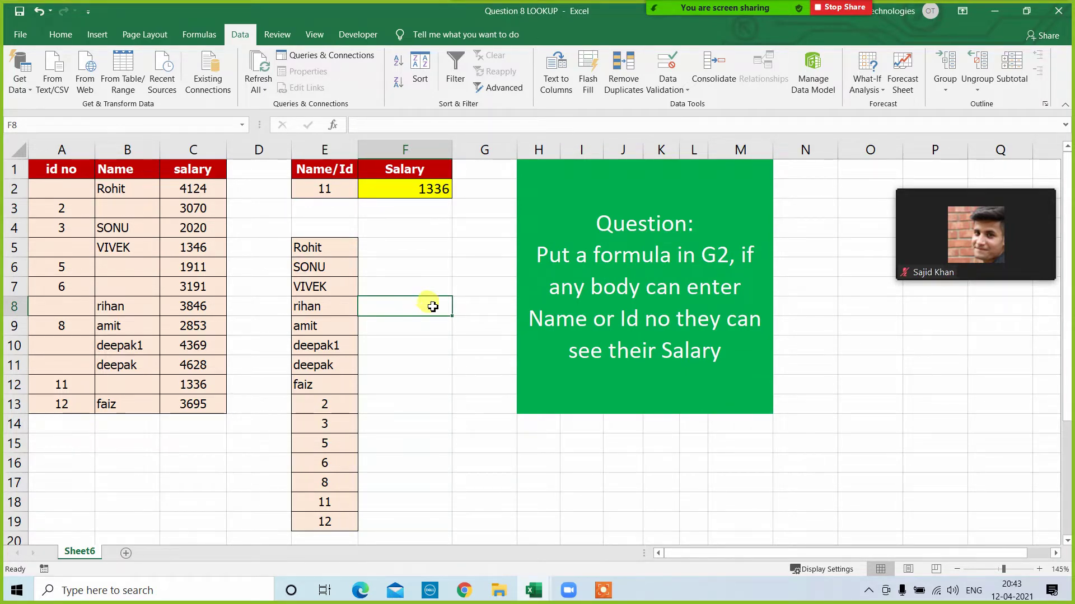
click(1059, 13)
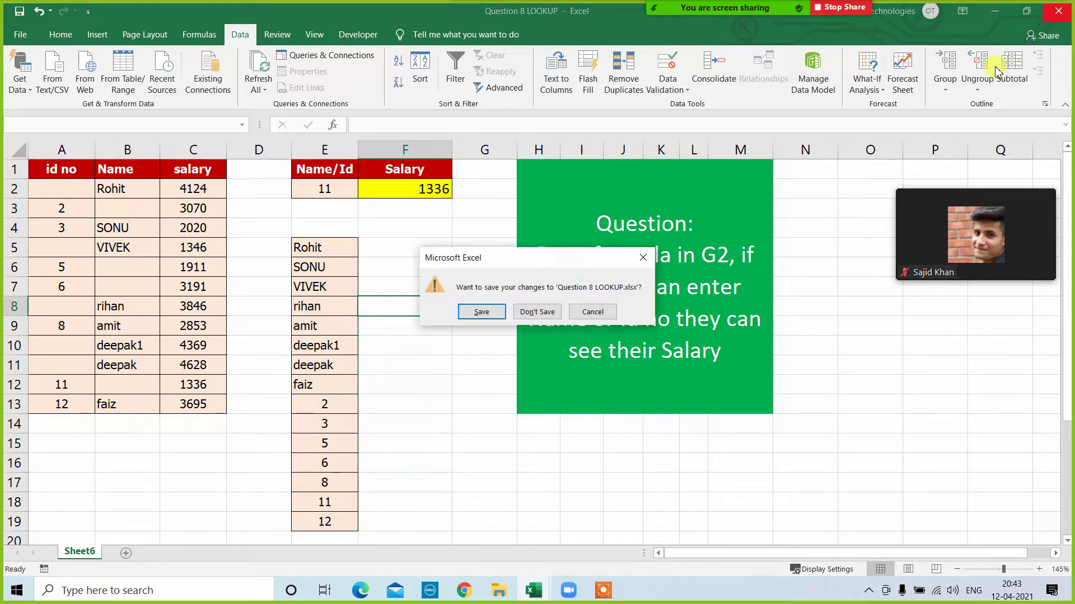
click(532, 310)
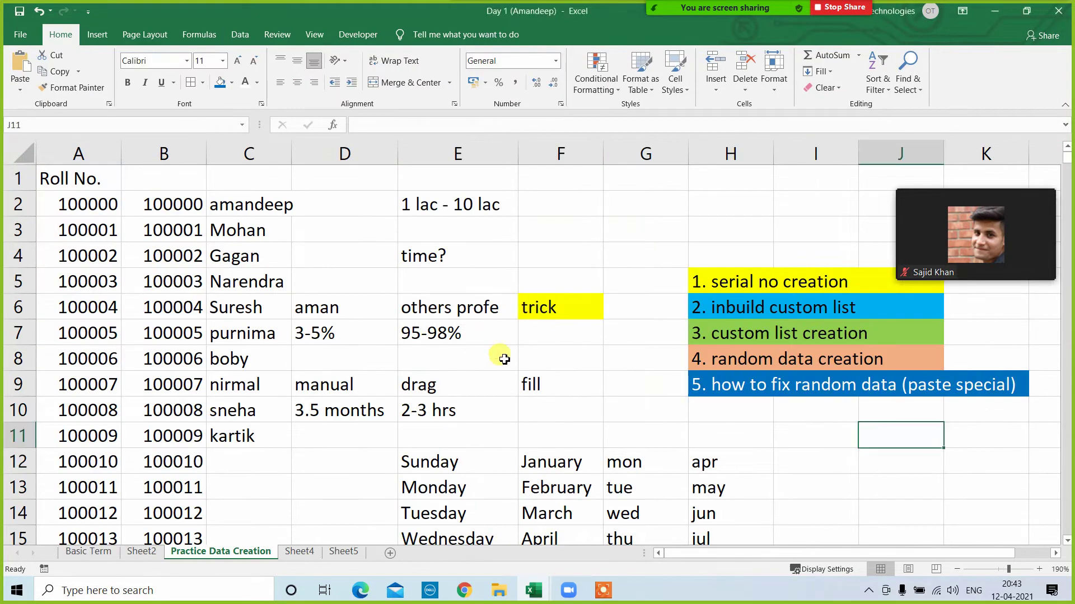
click(1058, 12)
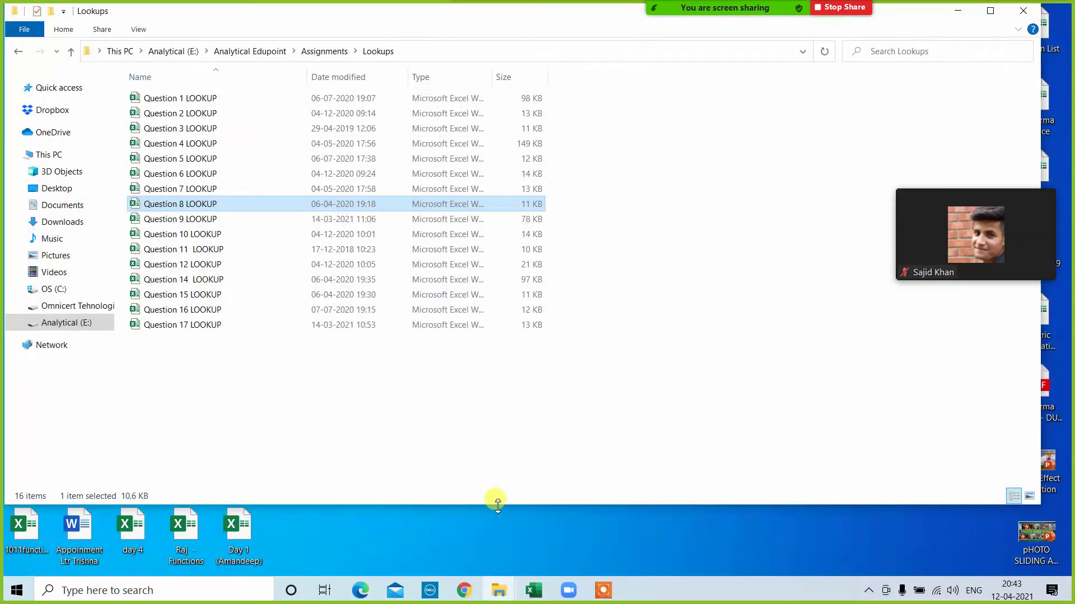
Open the Question 9 LOOKUP workbook and read the question in G1 on the Reverse Lookup sheet.
click(181, 220)
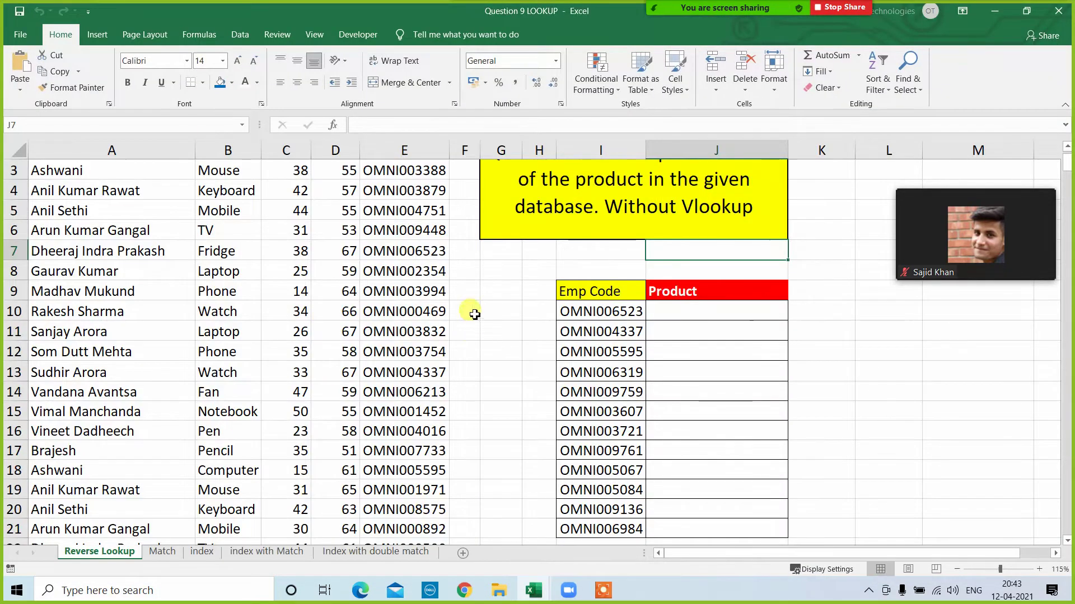
click(474, 314)
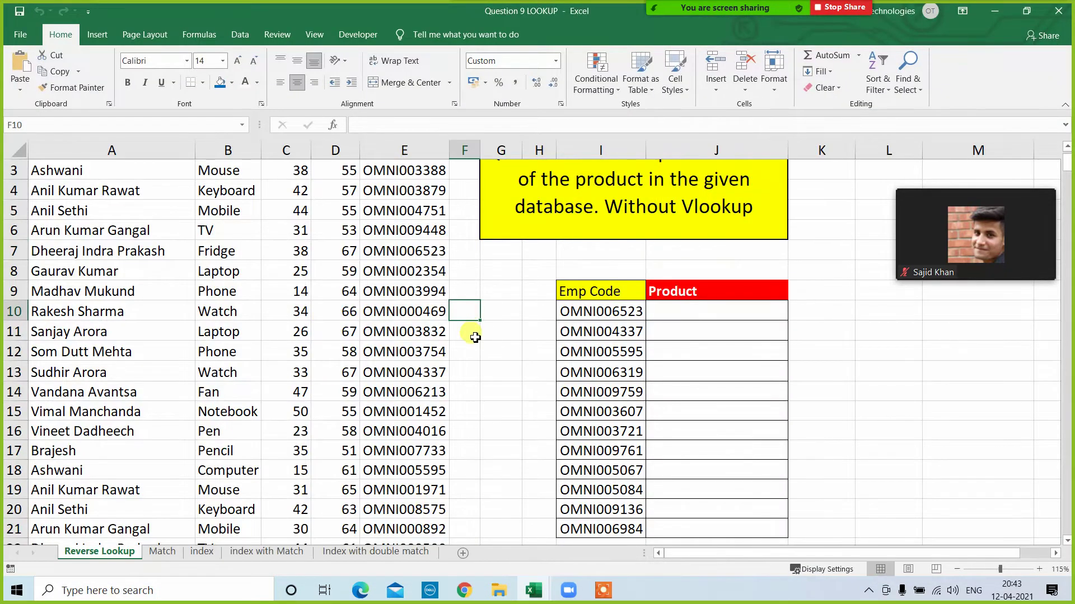
click(455, 273)
scroll(466, 331, up, 1)
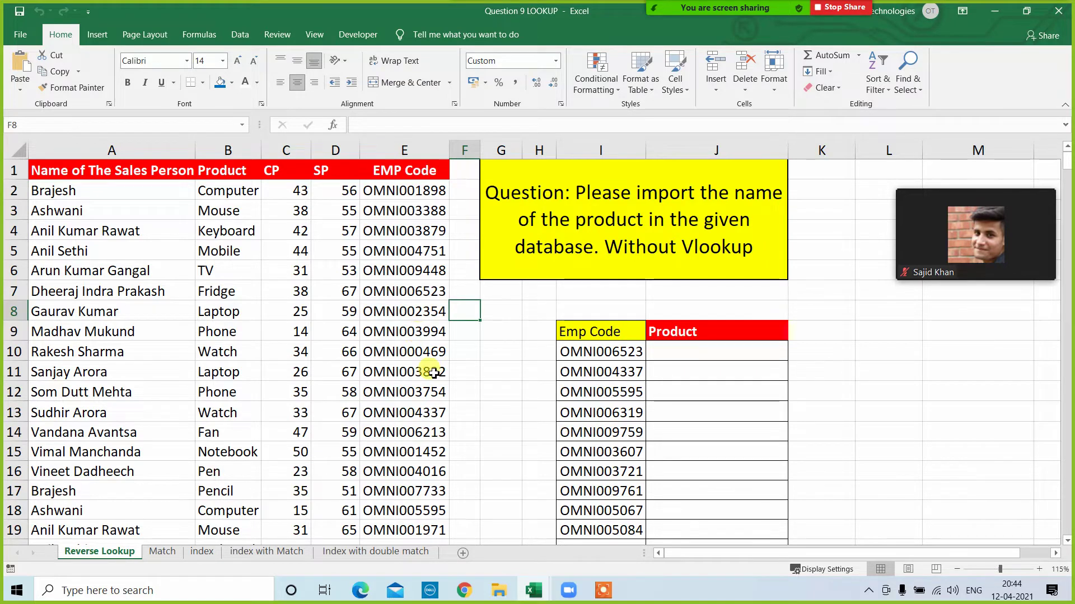
click(677, 352)
click(627, 223)
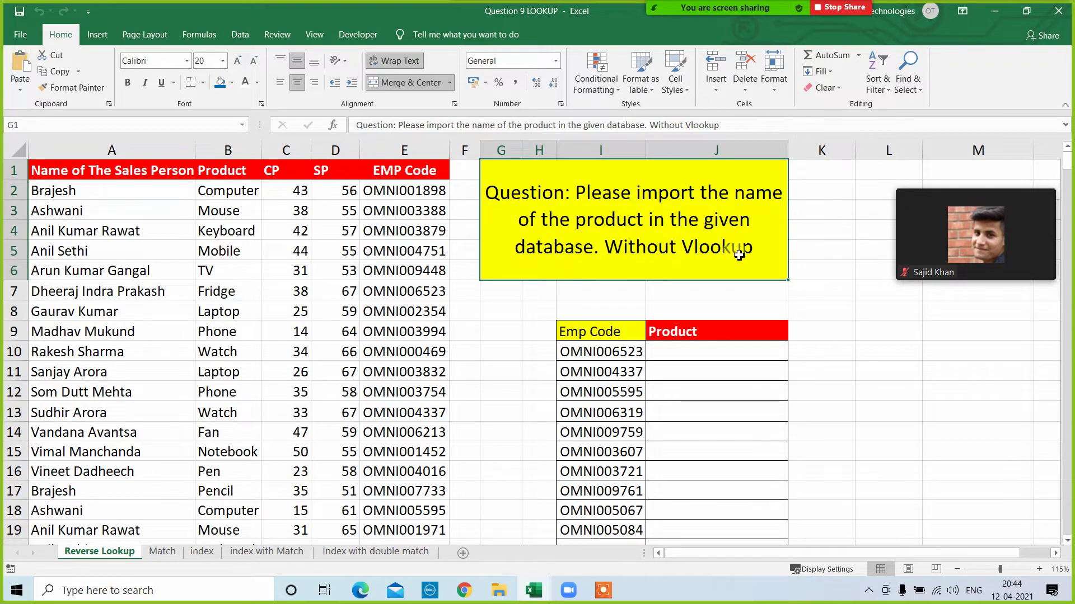
Start a LOOKUP formula in J10 with the employee code cell I10 as the lookup value.
click(667, 355)
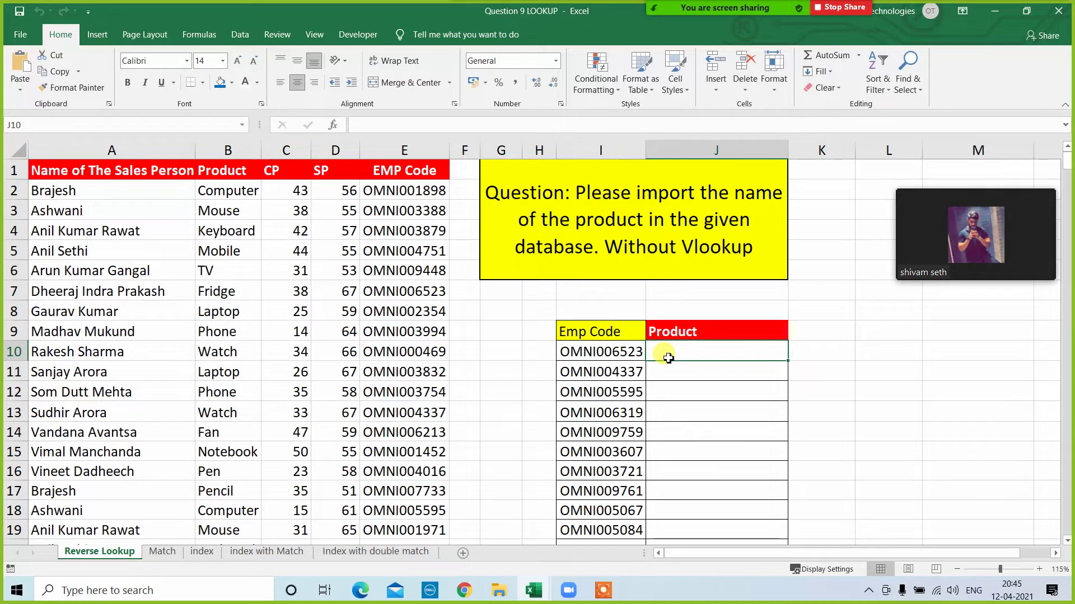
text(=)
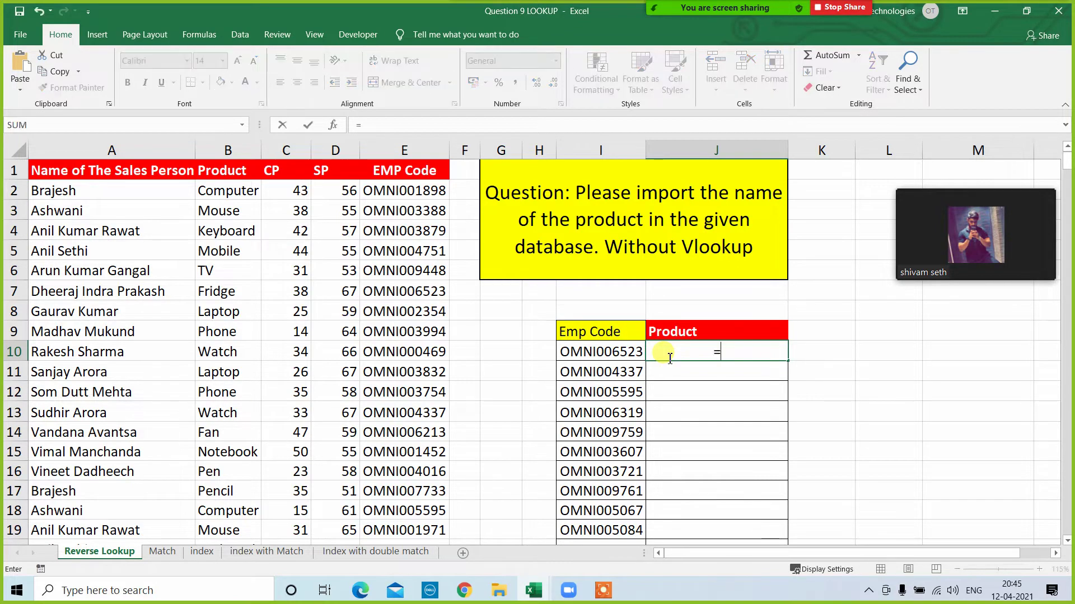
text(loo)
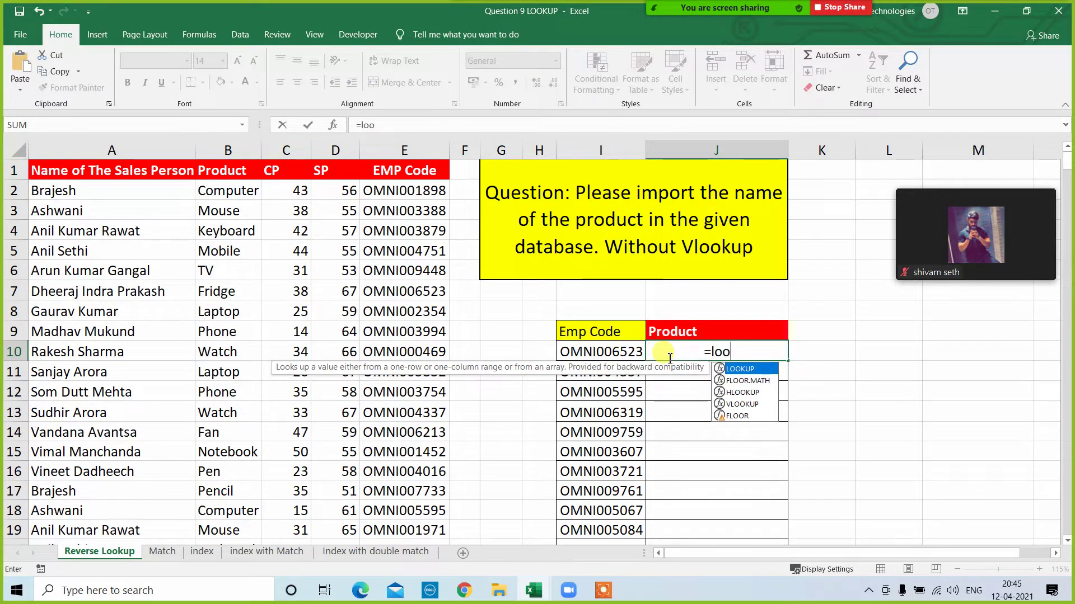
key(Tab)
click(588, 353)
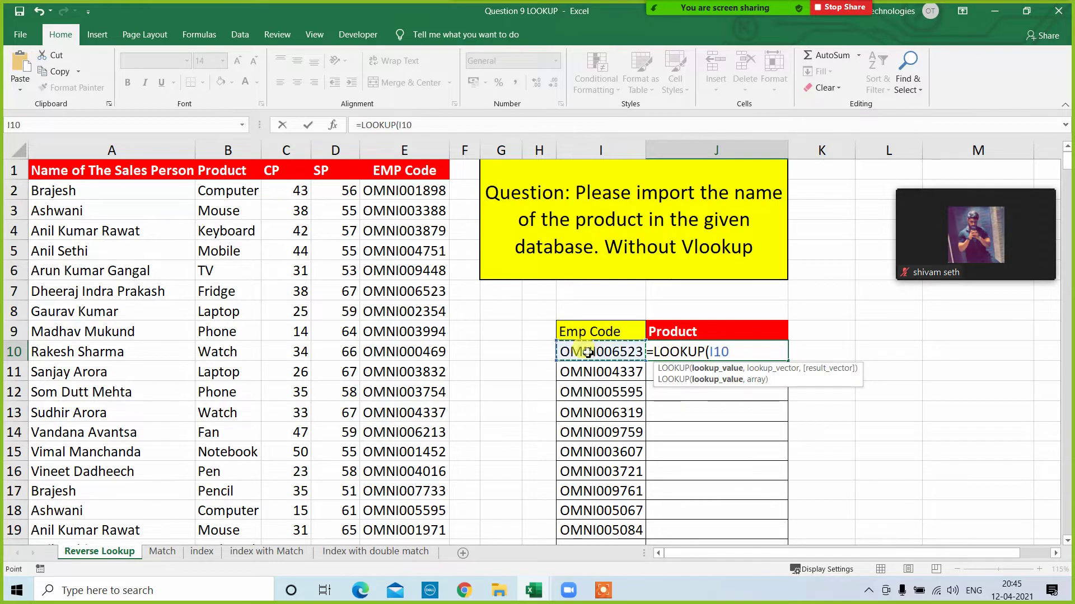
text(,)
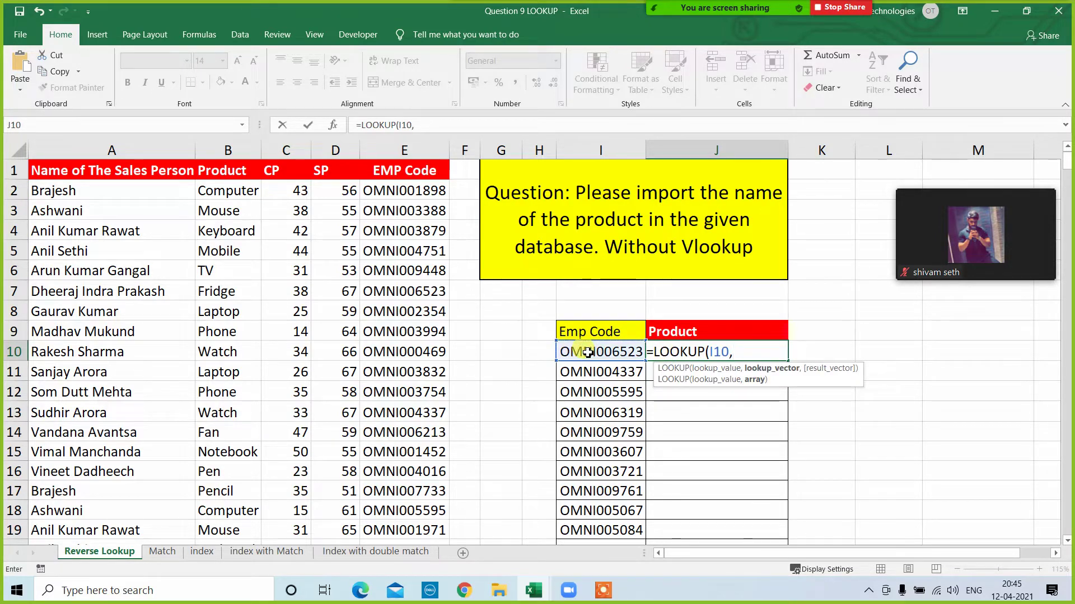
Complete the J10 LOOKUP with $E:$E as lookup vector and $B:$B as result vector, and fill it down the Product column.
click(391, 150)
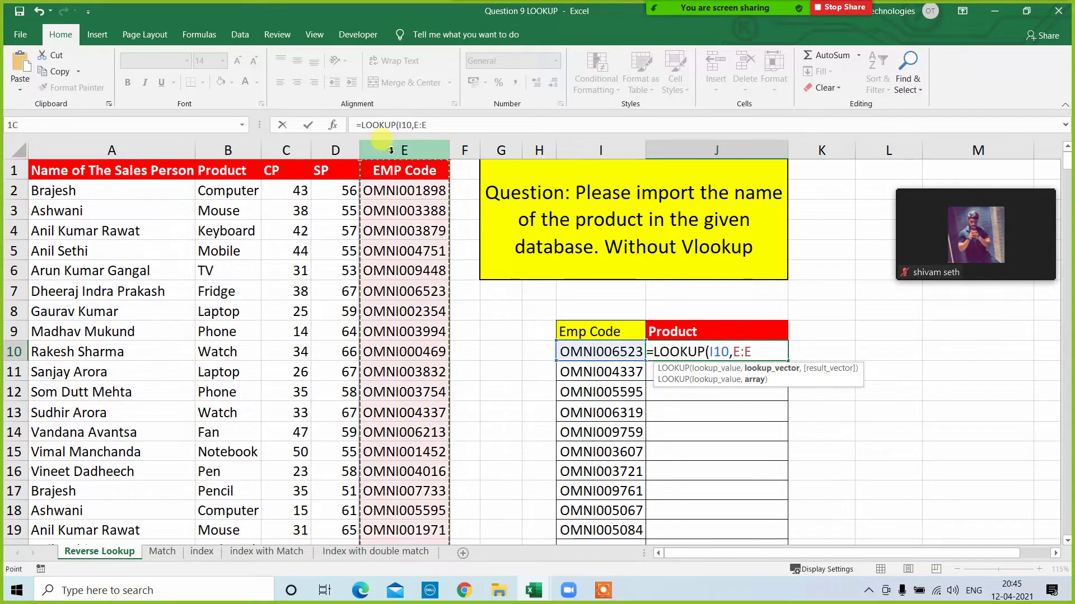
key(F4)
text(,)
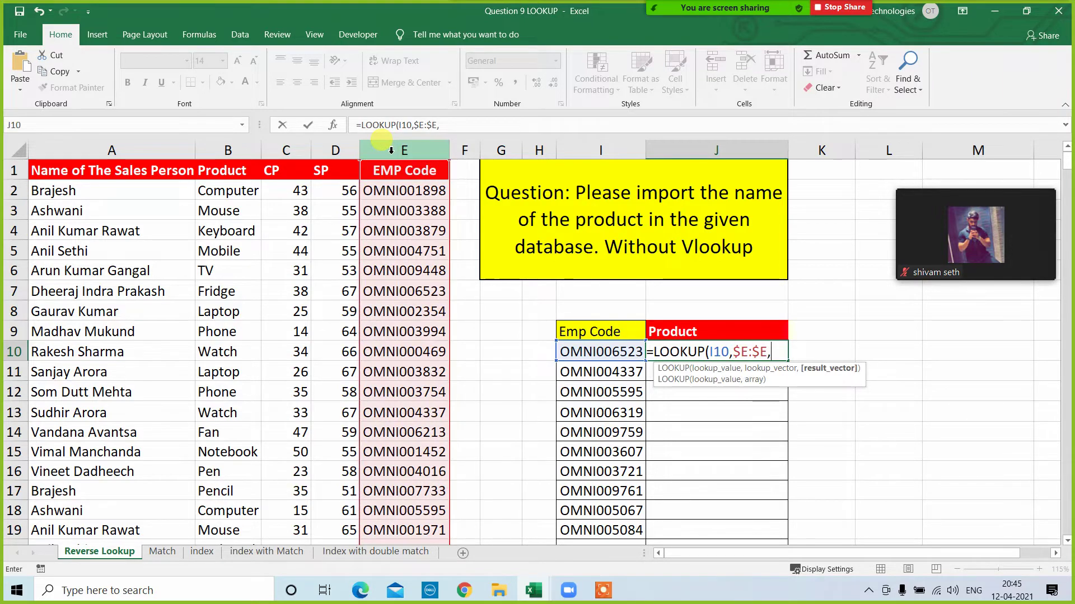
click(212, 150)
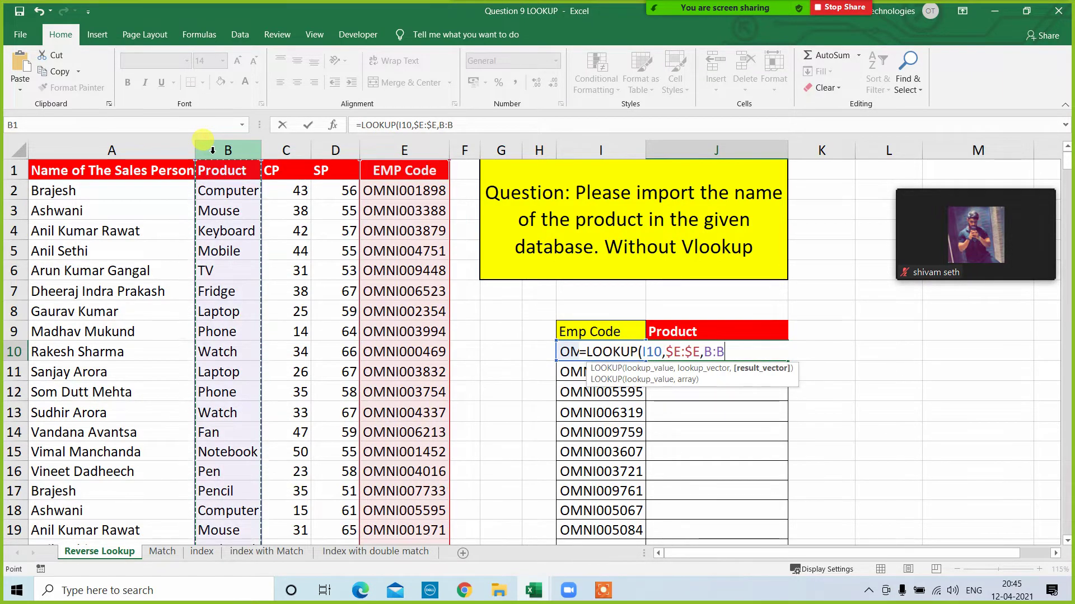
key(F4)
text())
key(Return)
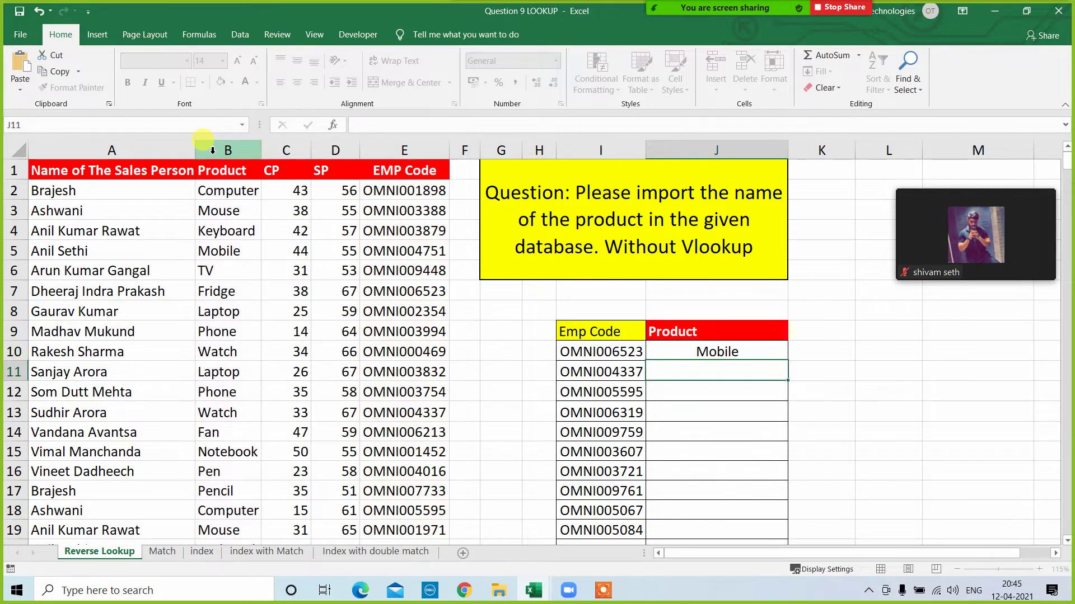
click(749, 349)
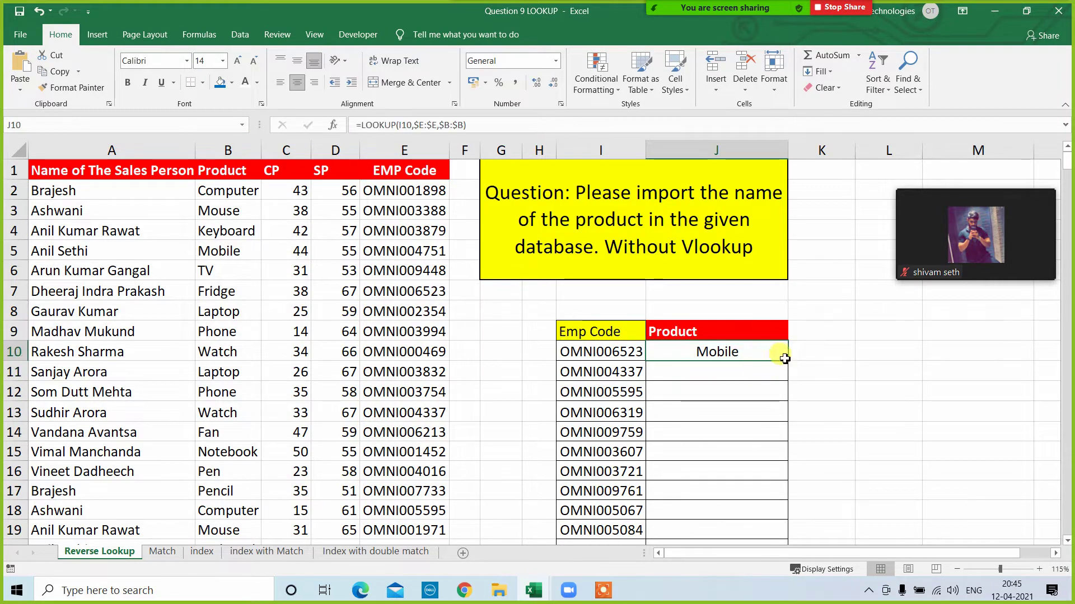
double_click(788, 362)
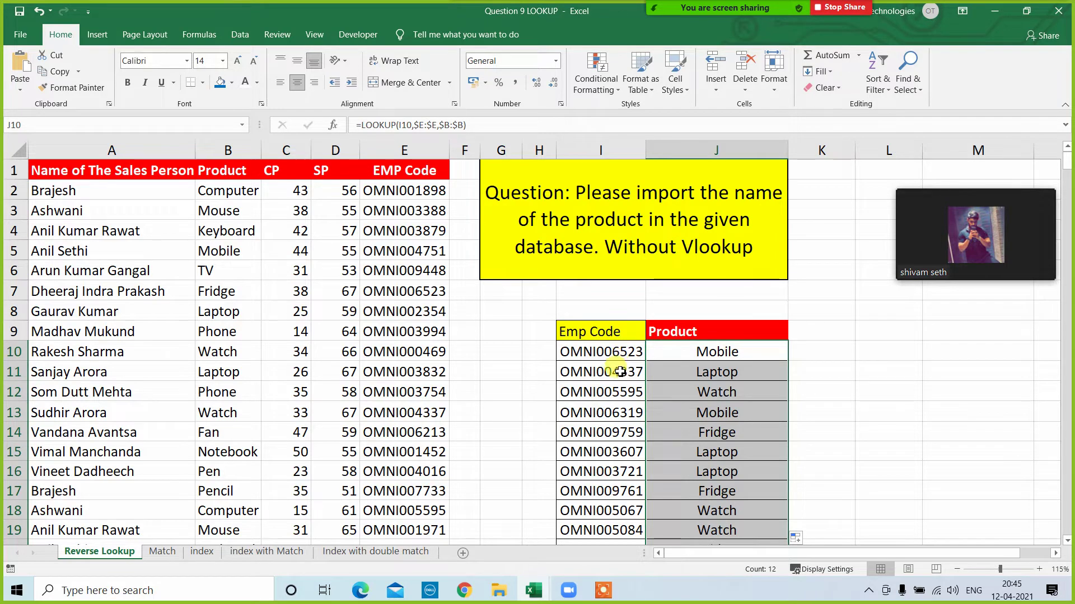
Copy the employee code from I12, search the EMP Code column E for it, and close the search.
click(618, 394)
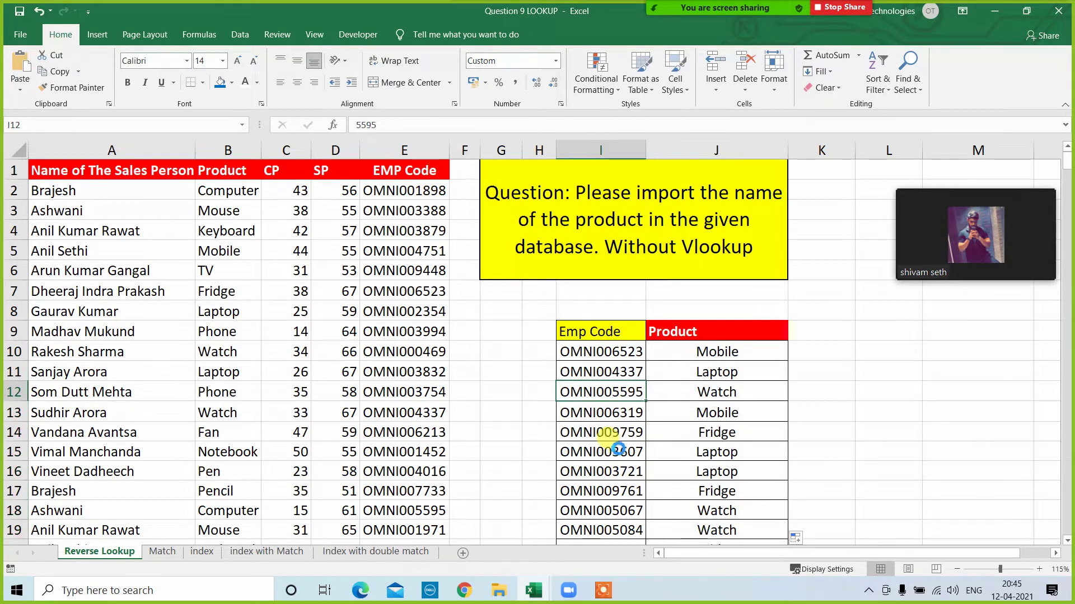
key(ctrl+c)
click(392, 150)
key(ctrl+f)
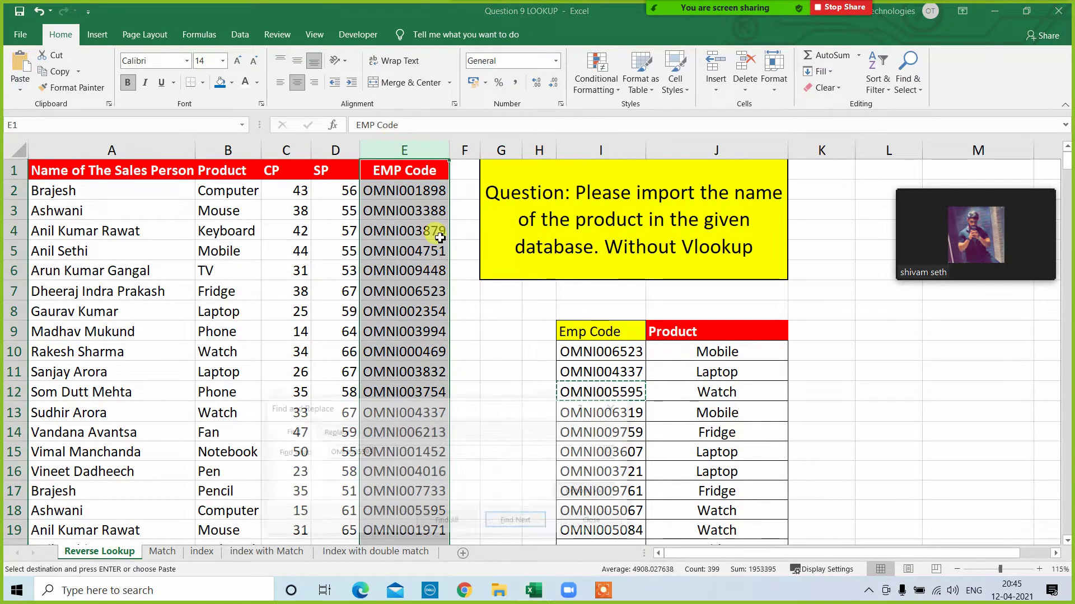
click(523, 520)
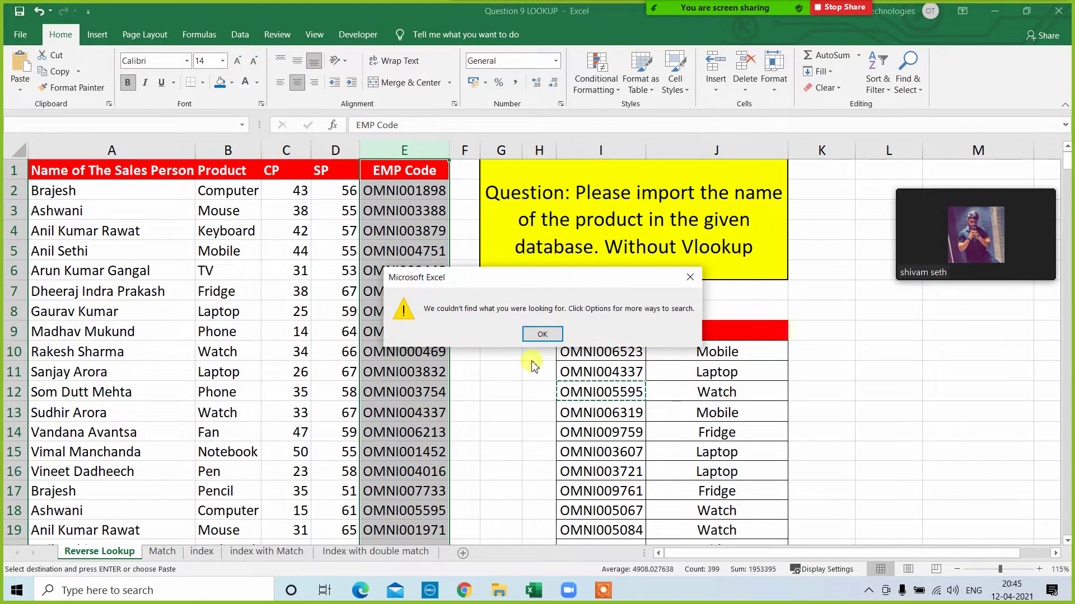
click(541, 334)
key(Escape)
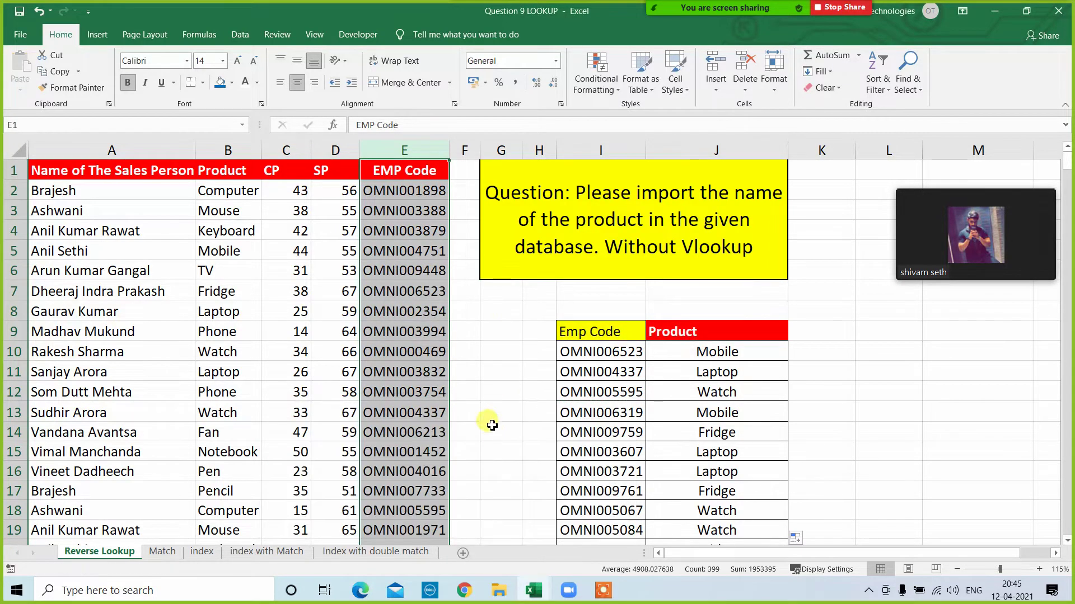
Clear the LOOKUP formulas from the Product column, cells J10 to J21.
click(698, 388)
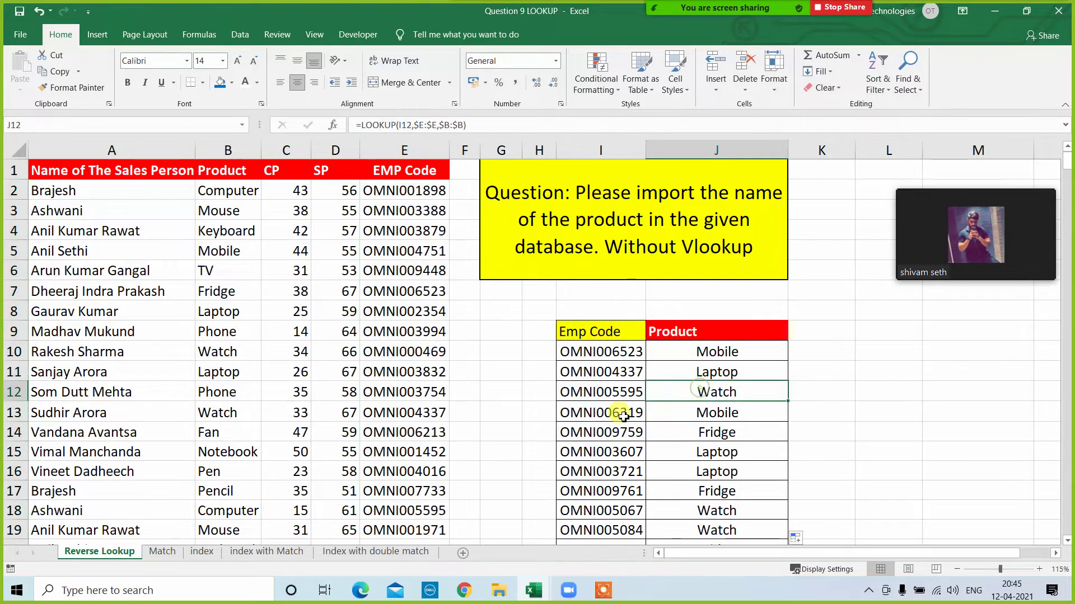
click(401, 190)
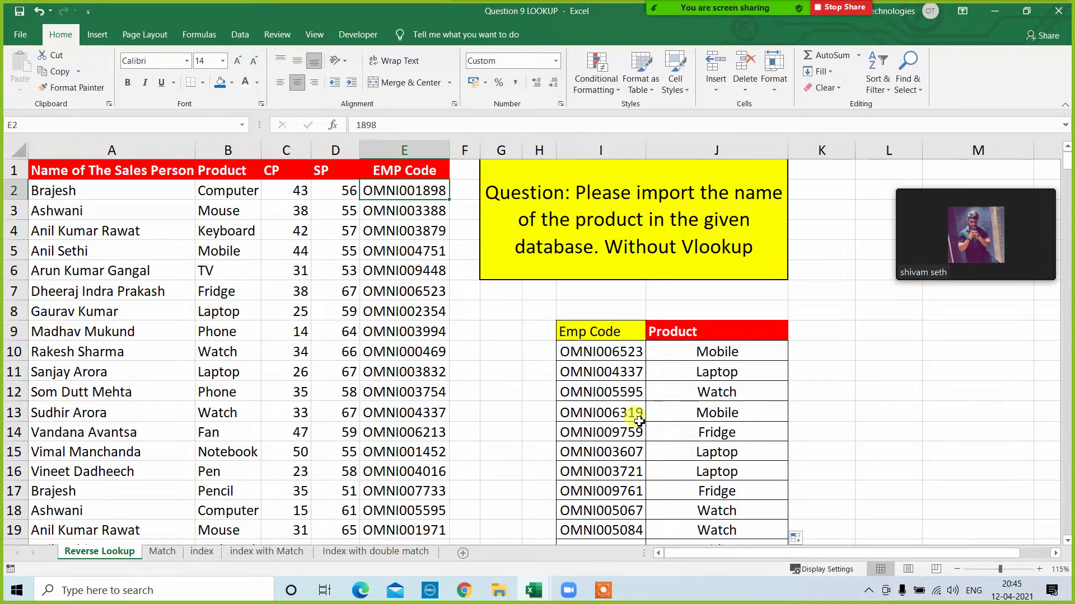
click(704, 356)
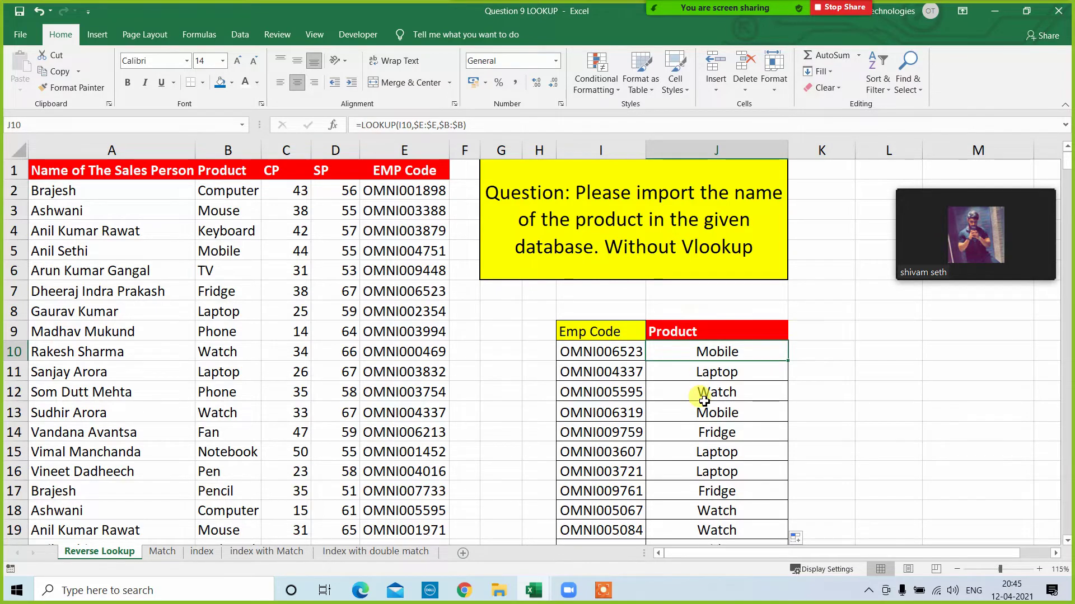
key(ctrl+shift+Down)
key(Delete)
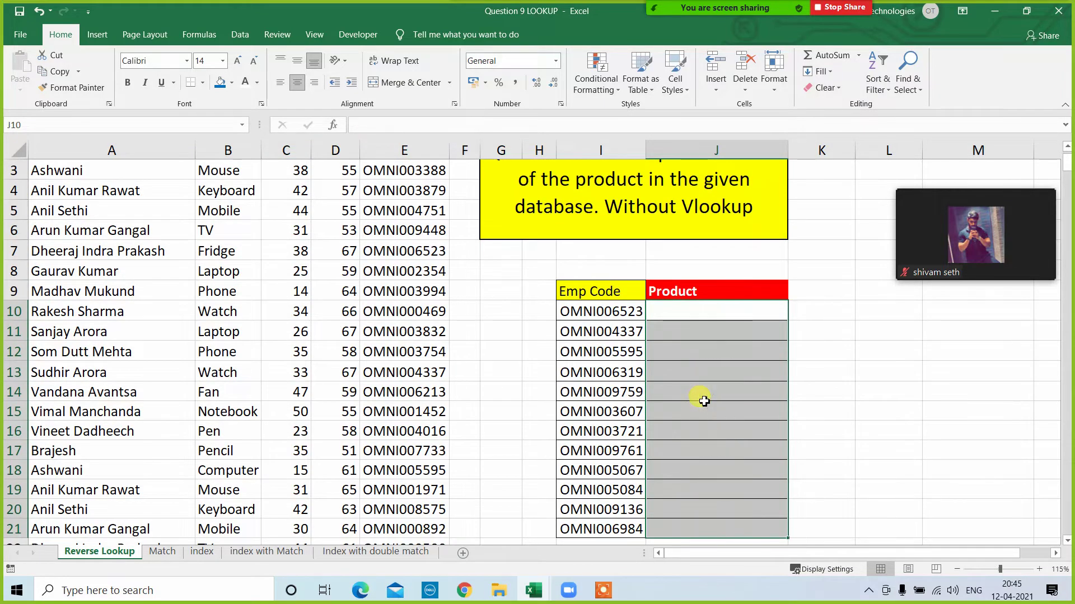
Start an INDEX formula in J10 with $B$1:$B$399 as the array, admitting the waiting meeting participant along the way.
click(705, 311)
text(=)
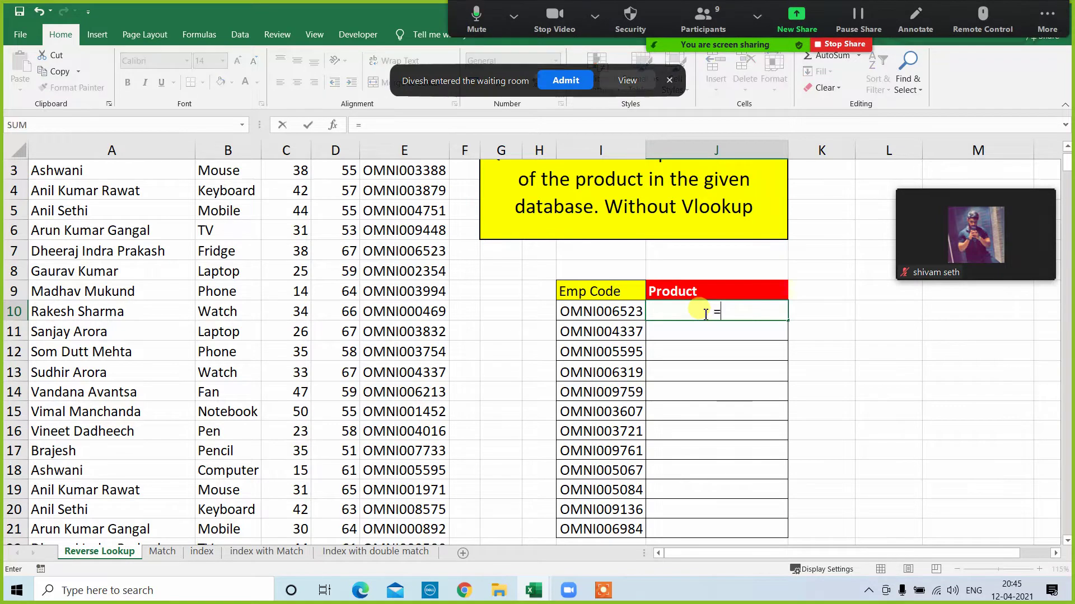
text(index()
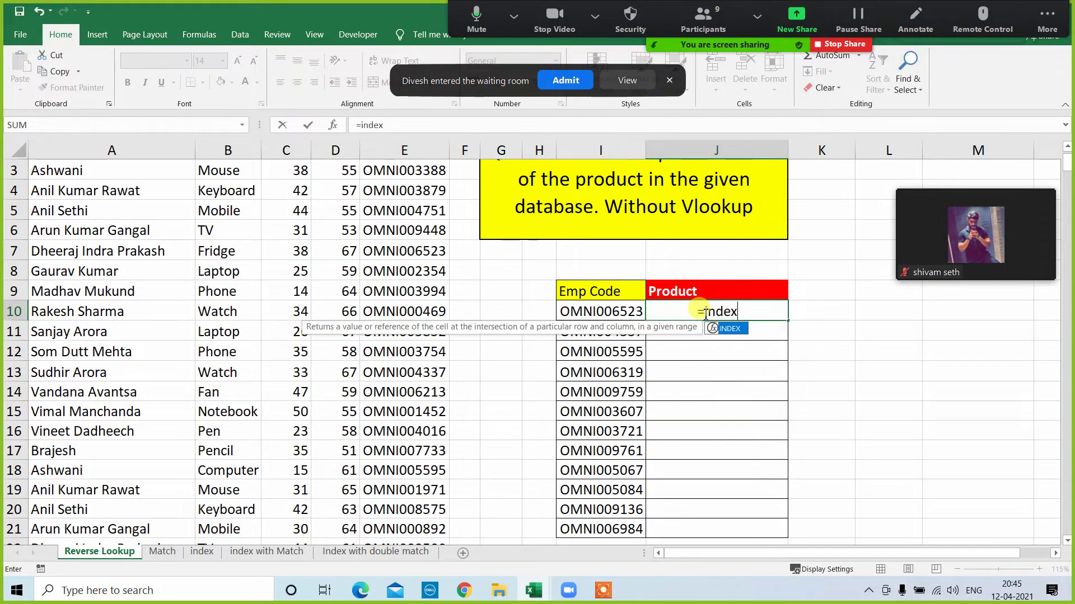
click(565, 80)
scroll(699, 361, up, 1)
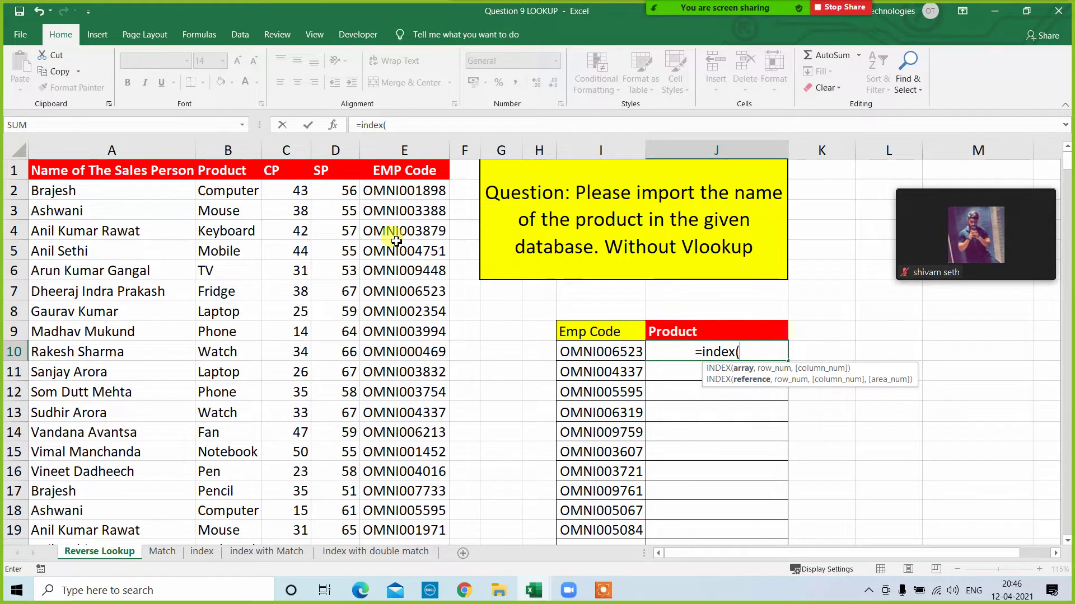
click(227, 169)
key(ctrl+shift+Down)
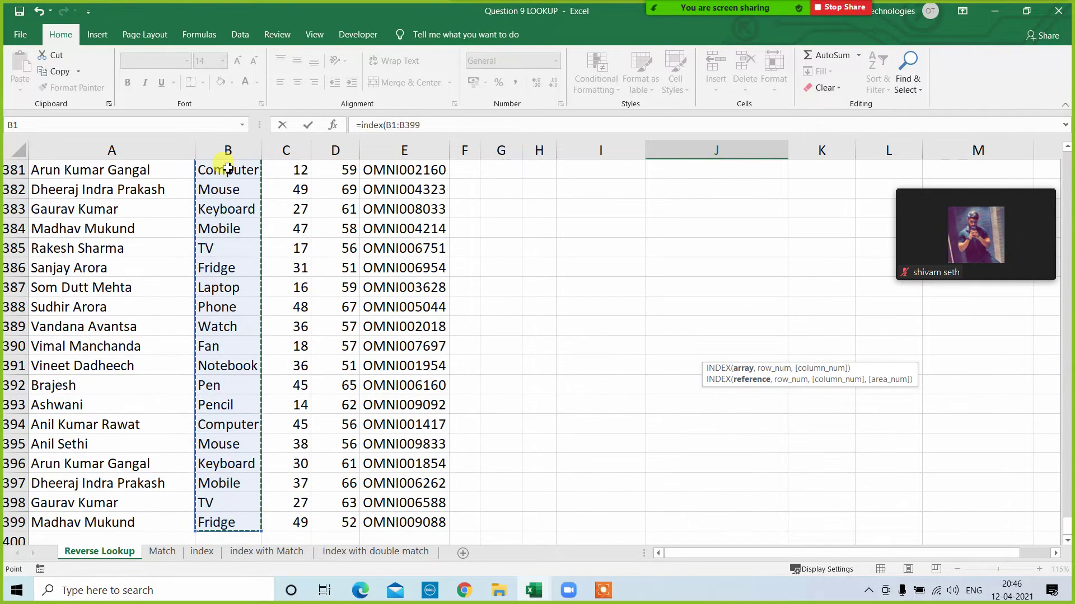
key(F4)
text(,)
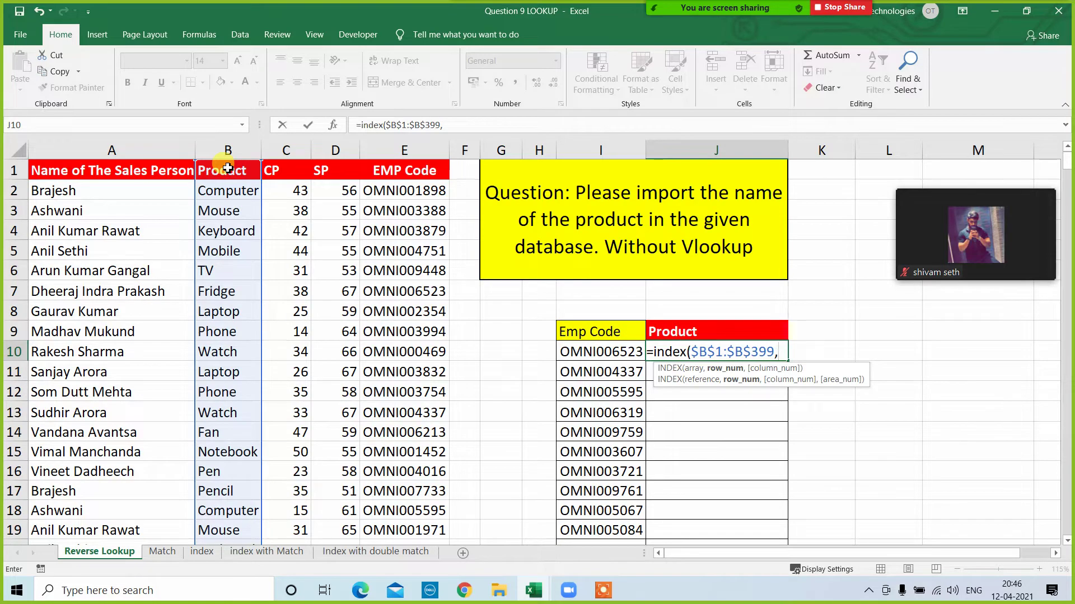
Use MATCH(I10,$E$1:$E$399,0) as the row number of the INDEX formula and 0 as its column number.
text(match)
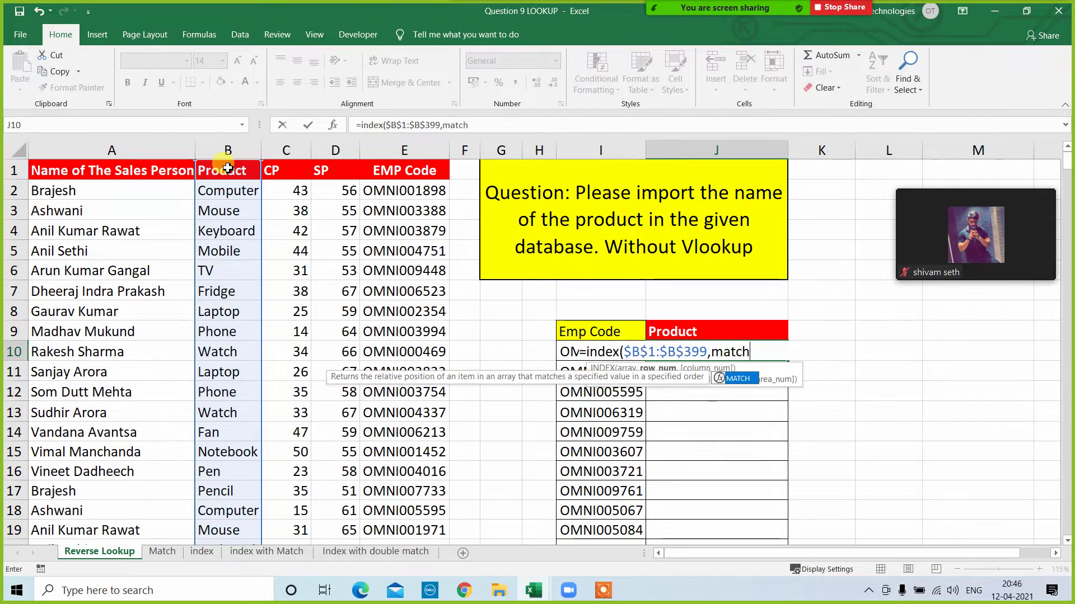
key(Tab)
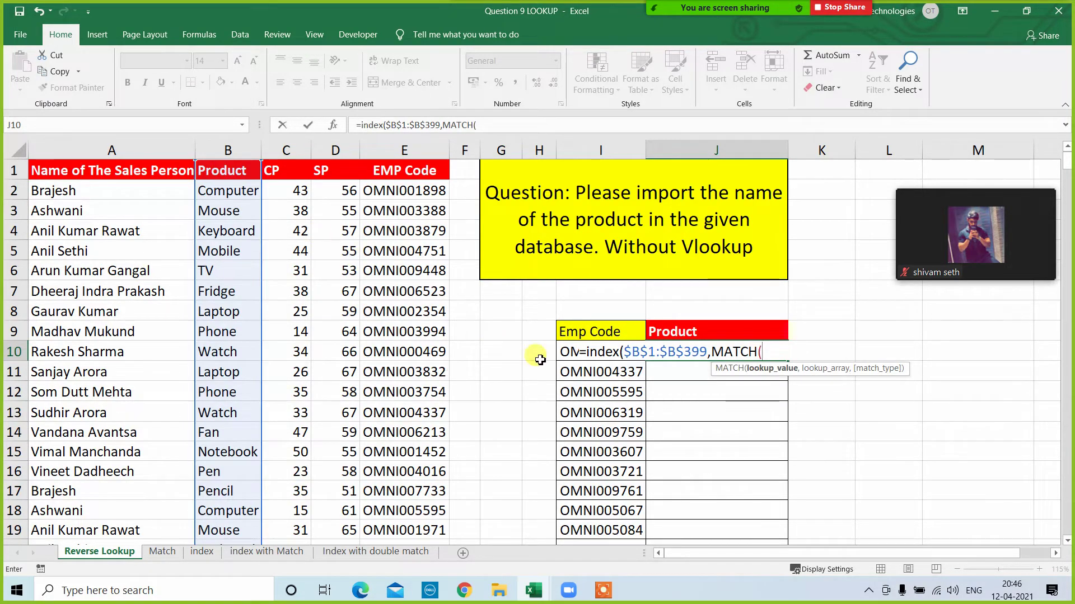
click(568, 351)
text(,)
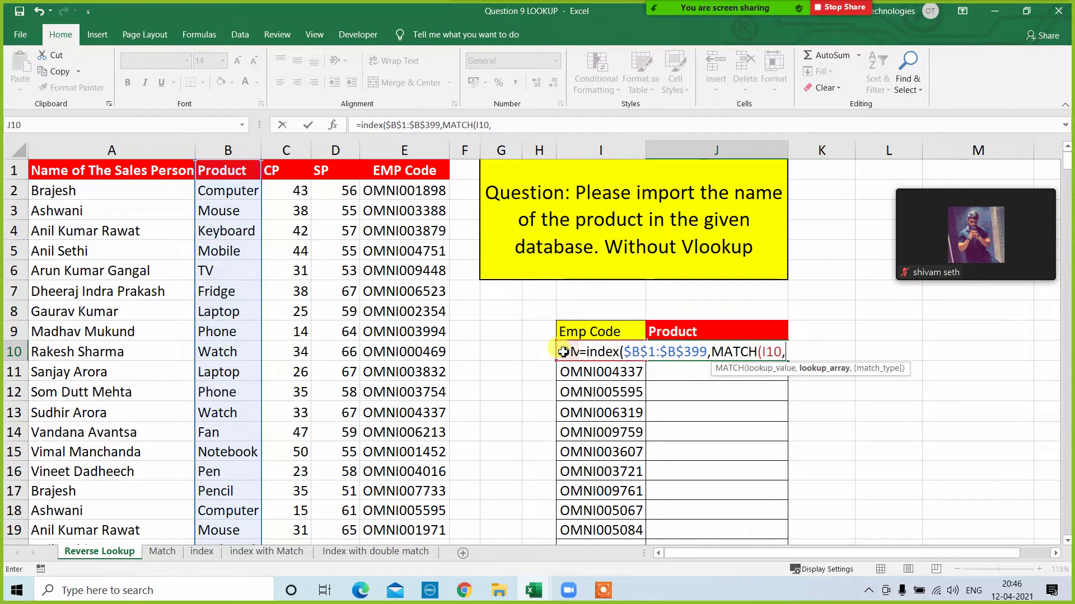
click(397, 172)
key(ctrl+shift+Down)
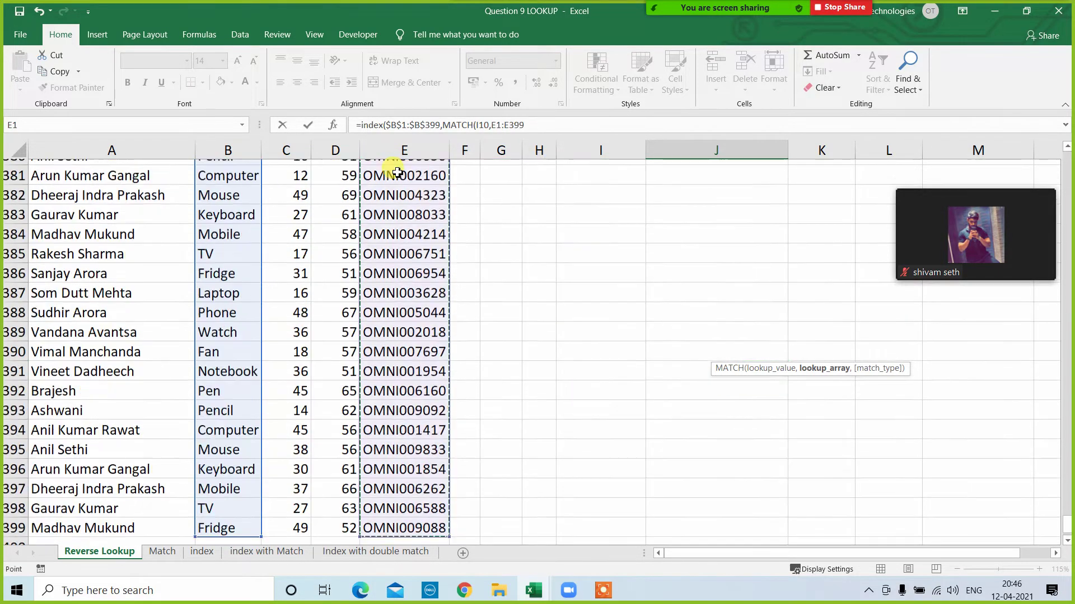
key(F4)
text(,)
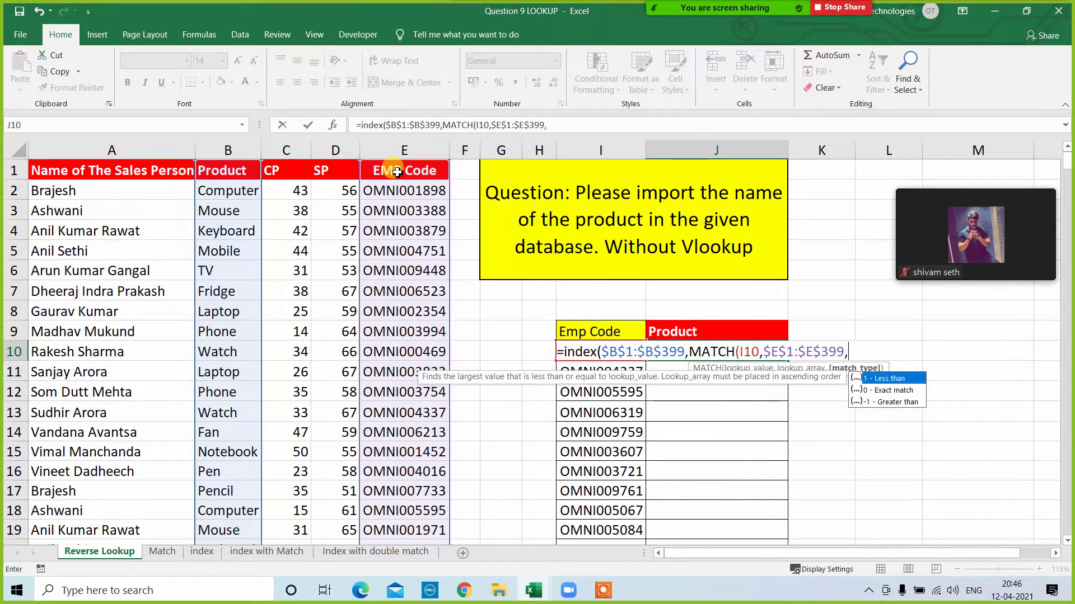
text(0),0))
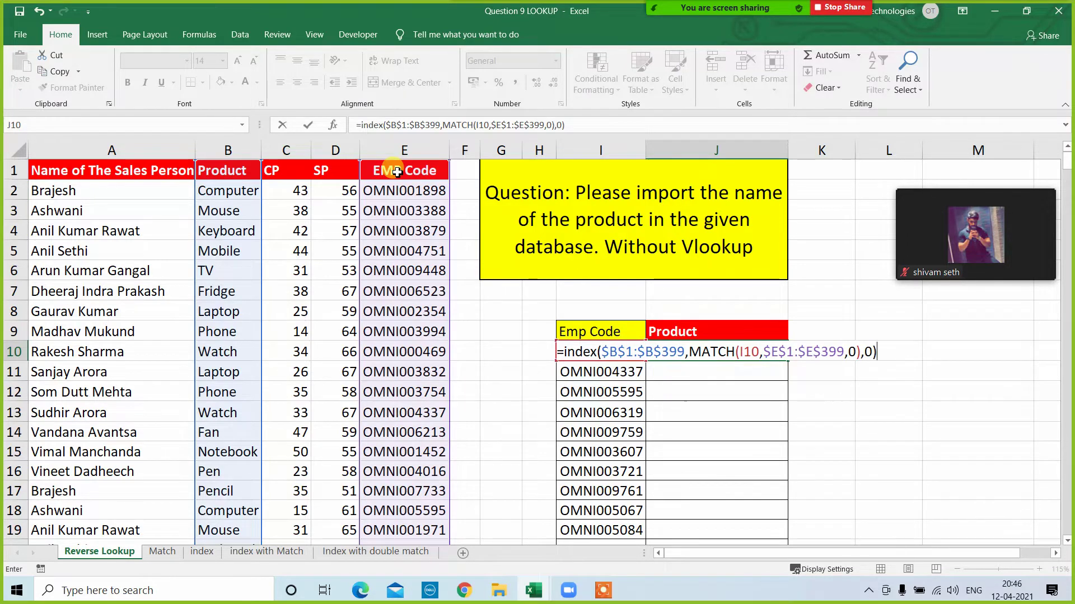
Enter the INDEX-MATCH formula in J10 and fill it down the Product column.
key(Return)
click(733, 353)
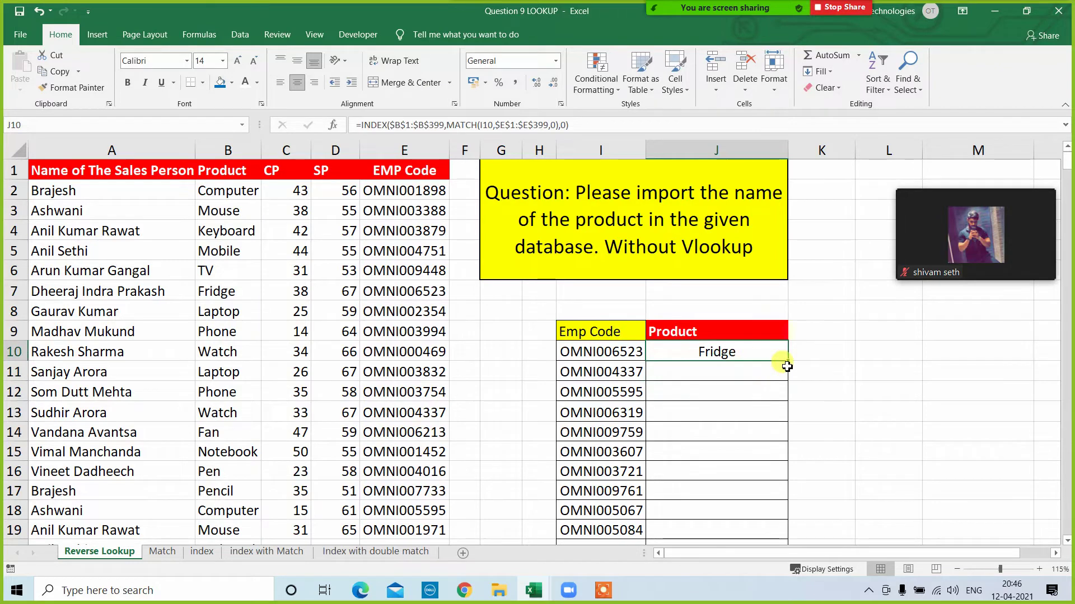
double_click(788, 364)
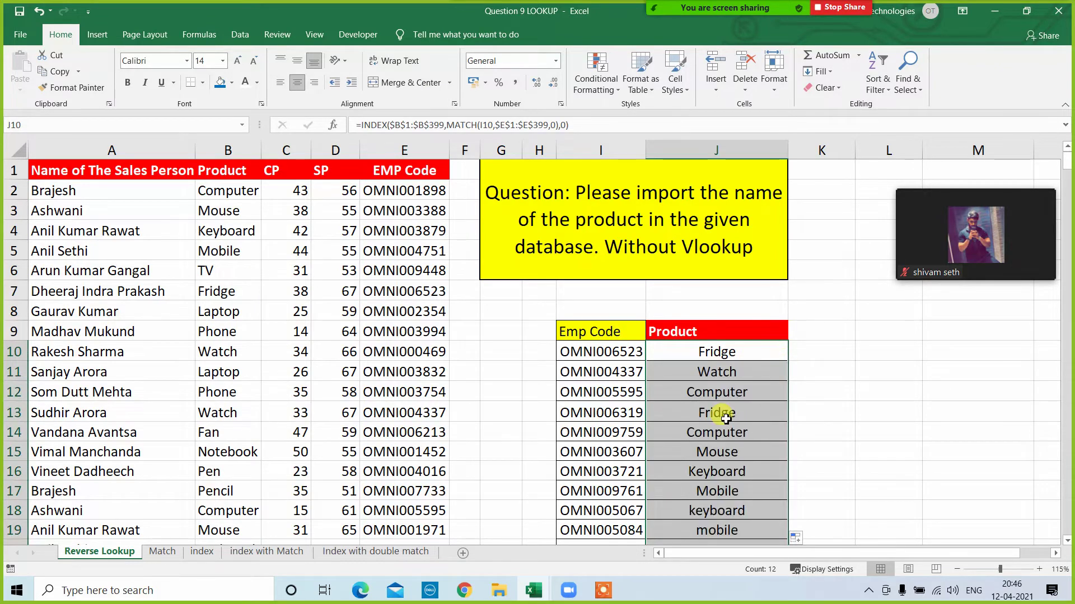
click(836, 388)
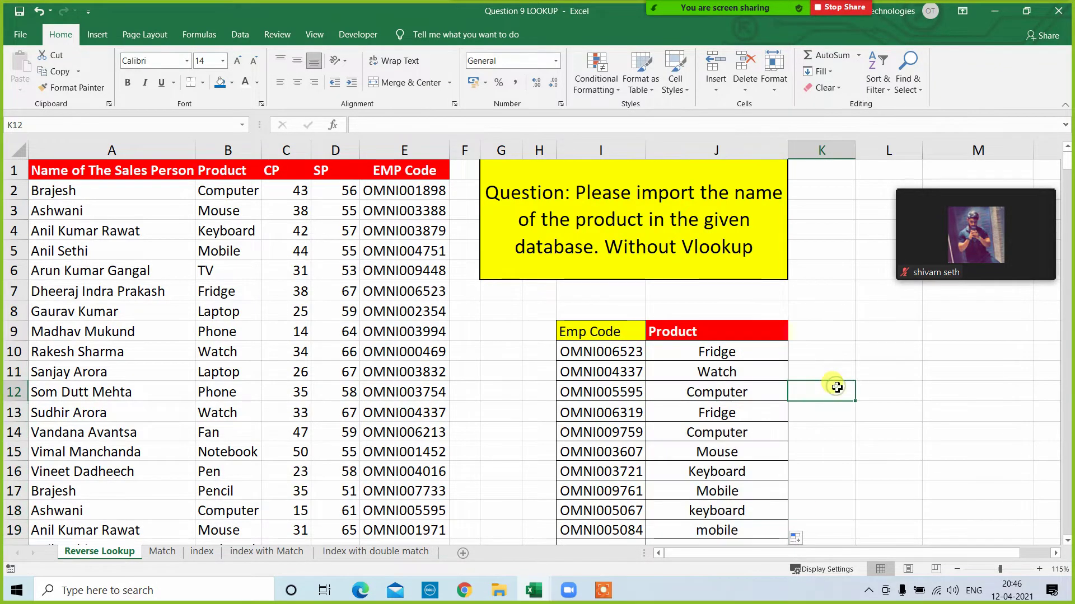
click(741, 331)
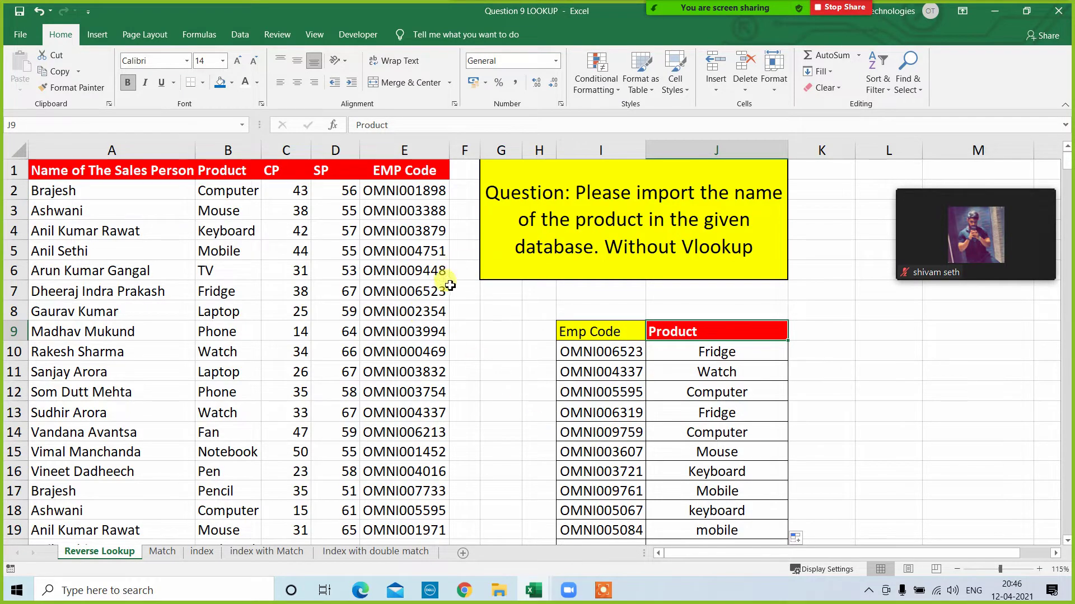
Start a comparison LOOKUP formula in K10 with $I10 as the lookup value.
click(820, 353)
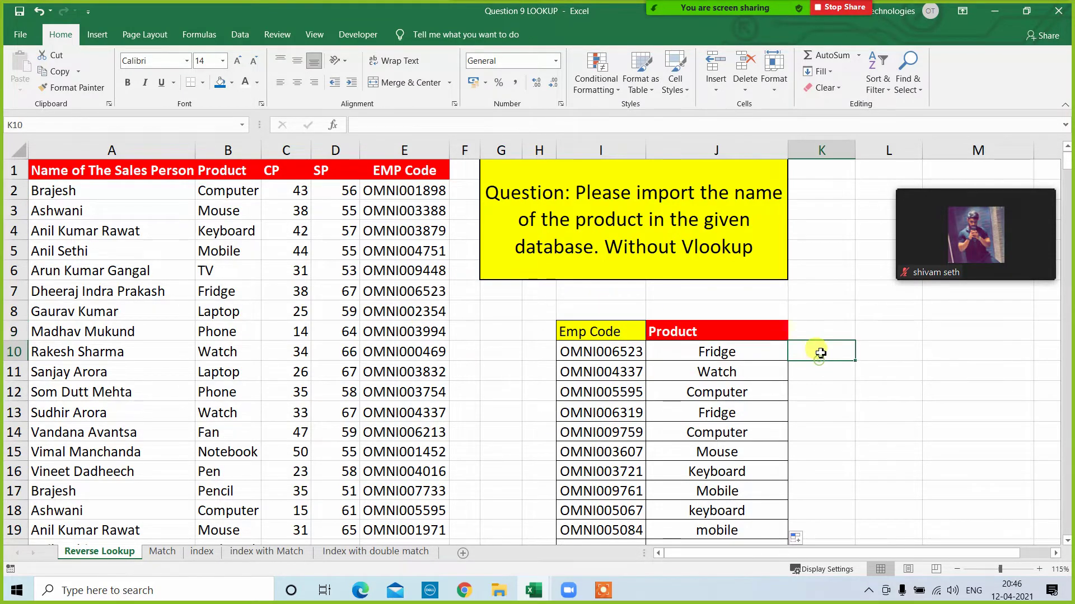
text(=loo)
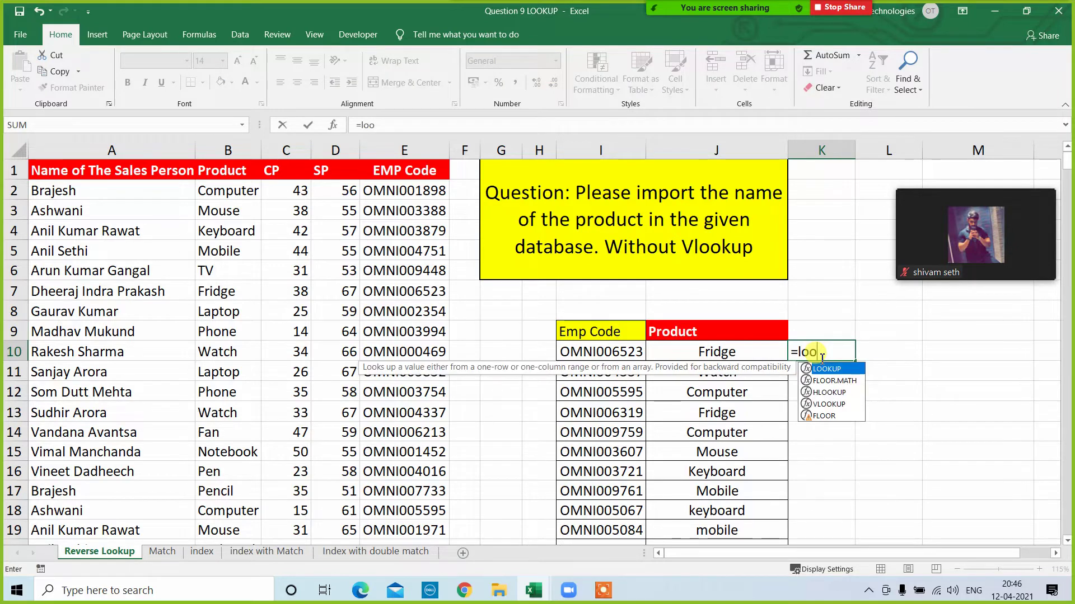
key(Tab)
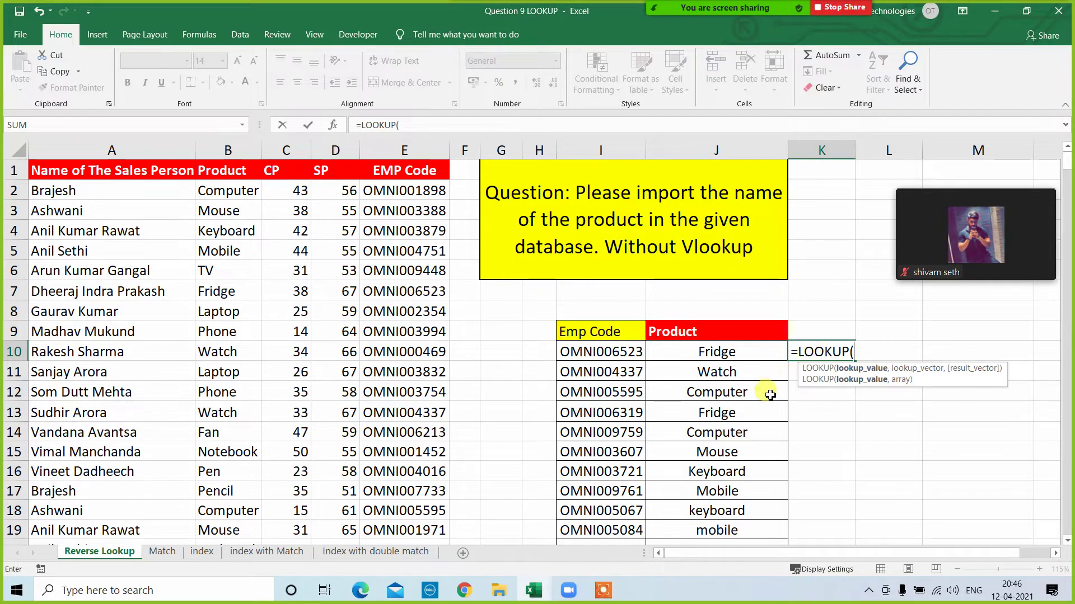
click(621, 357)
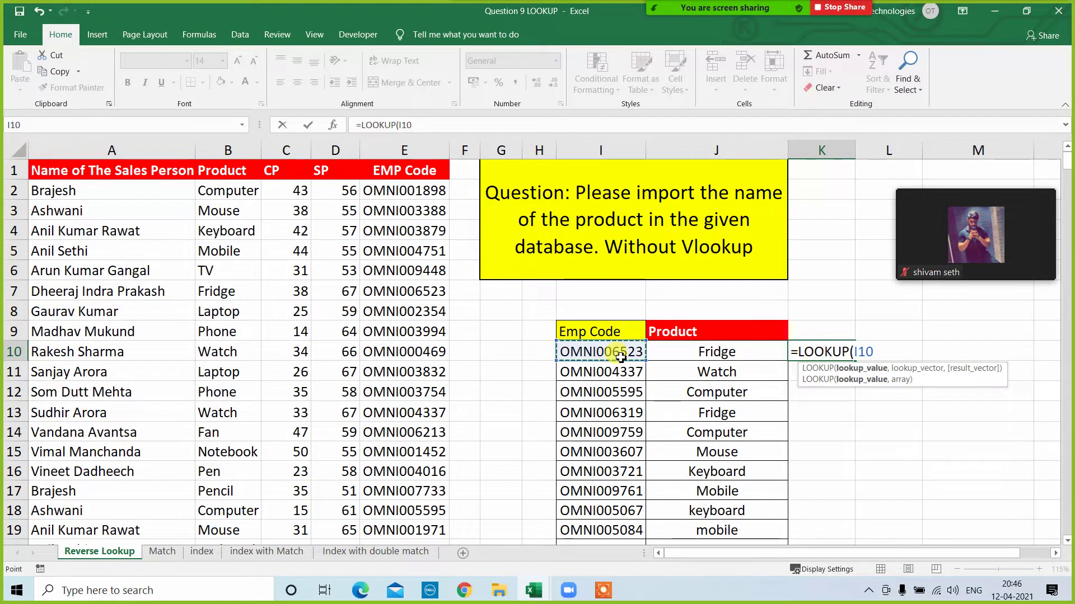
key(F4)
key(F4)
key(F4)
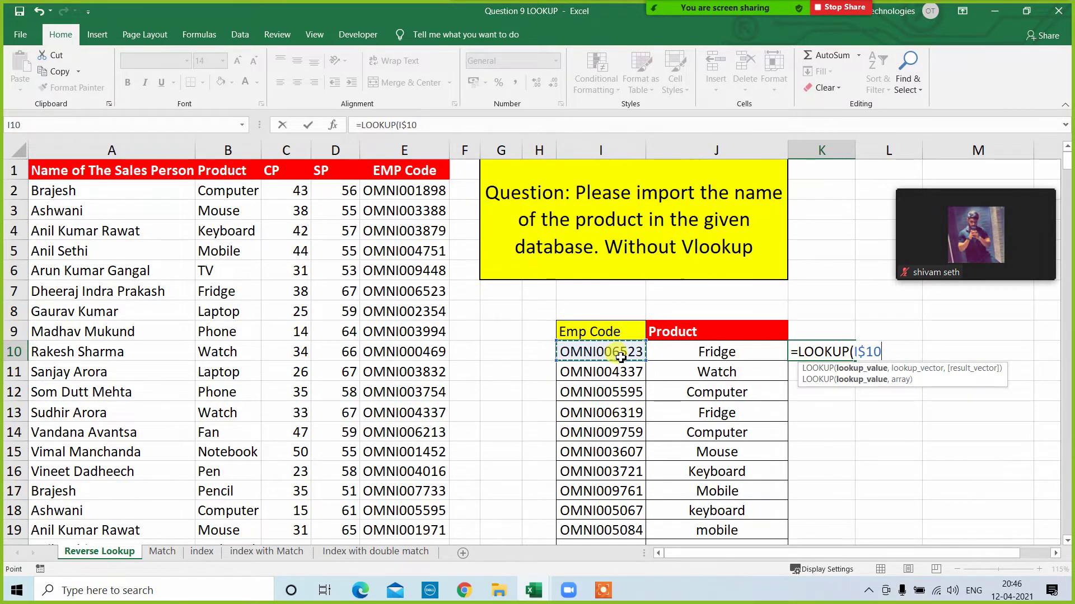
text(,)
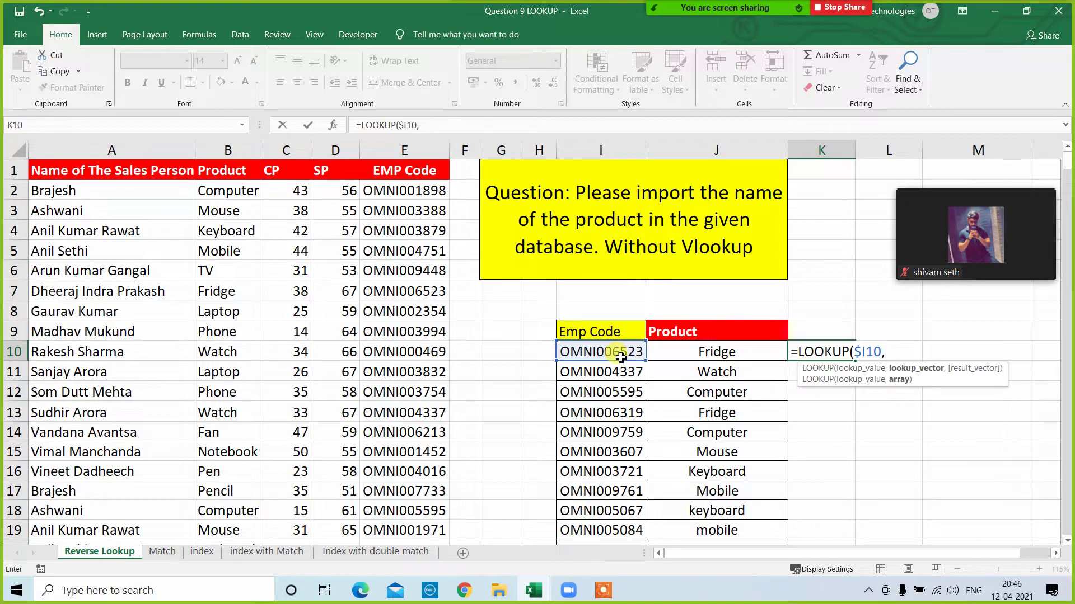
Complete the K10 LOOKUP with $E$1:$E$399 as lookup vector and $B$1:$B$399 as result vector, and fill it down to K21.
click(399, 173)
key(ctrl+shift+Down)
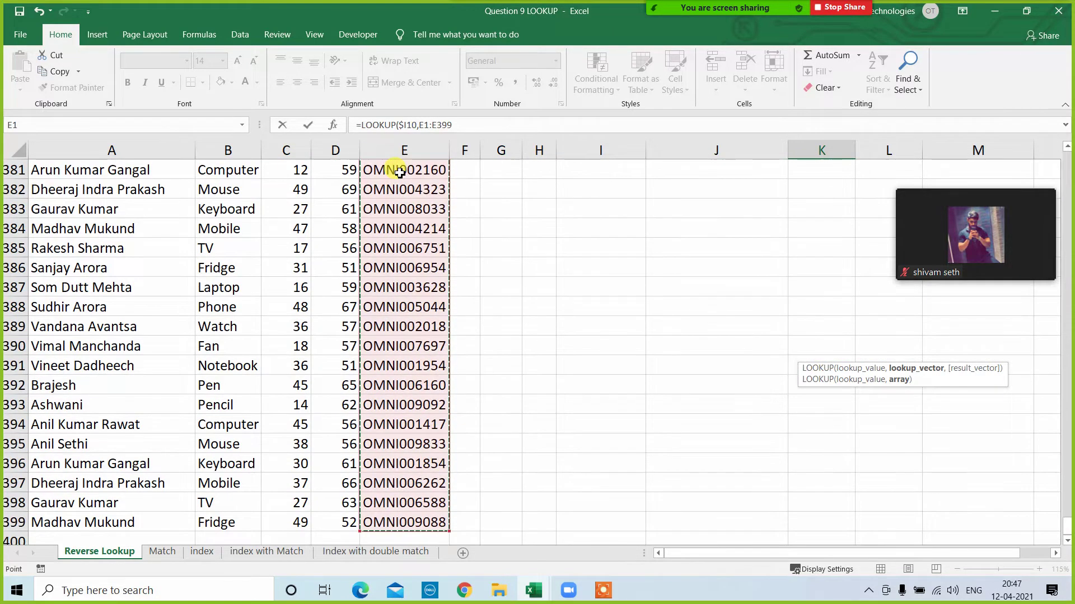
key(F4)
text(,)
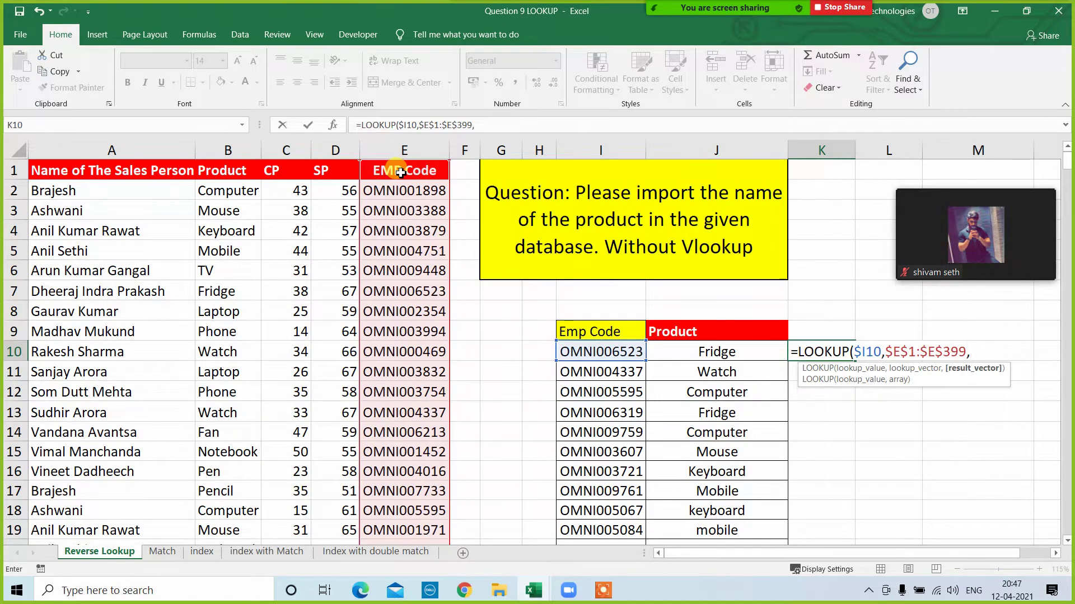
click(228, 170)
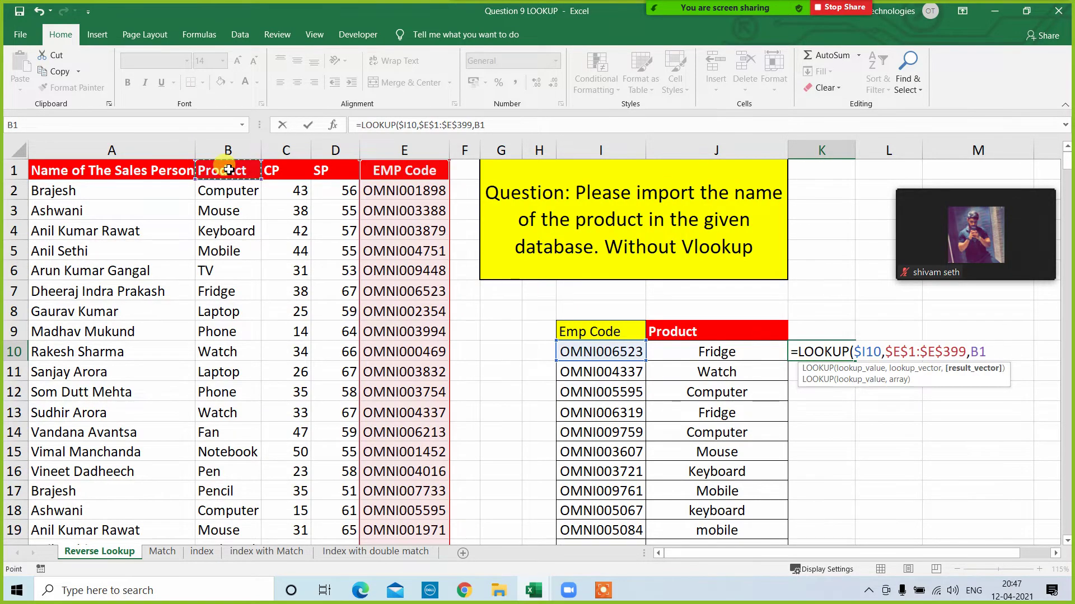
key(ctrl+shift+Down)
key(F4)
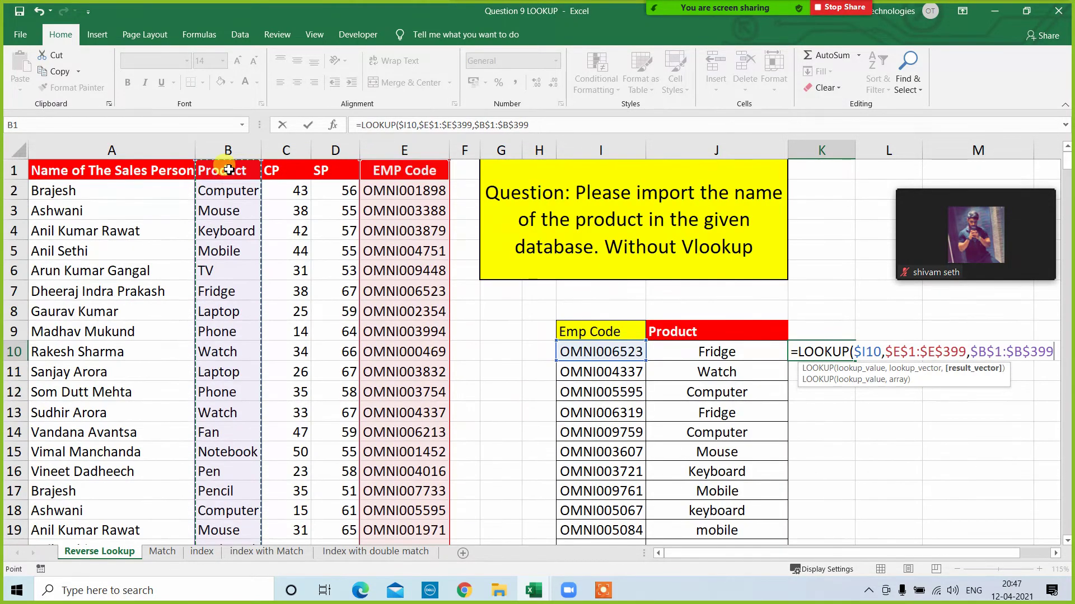
text())
key(ctrl+Return)
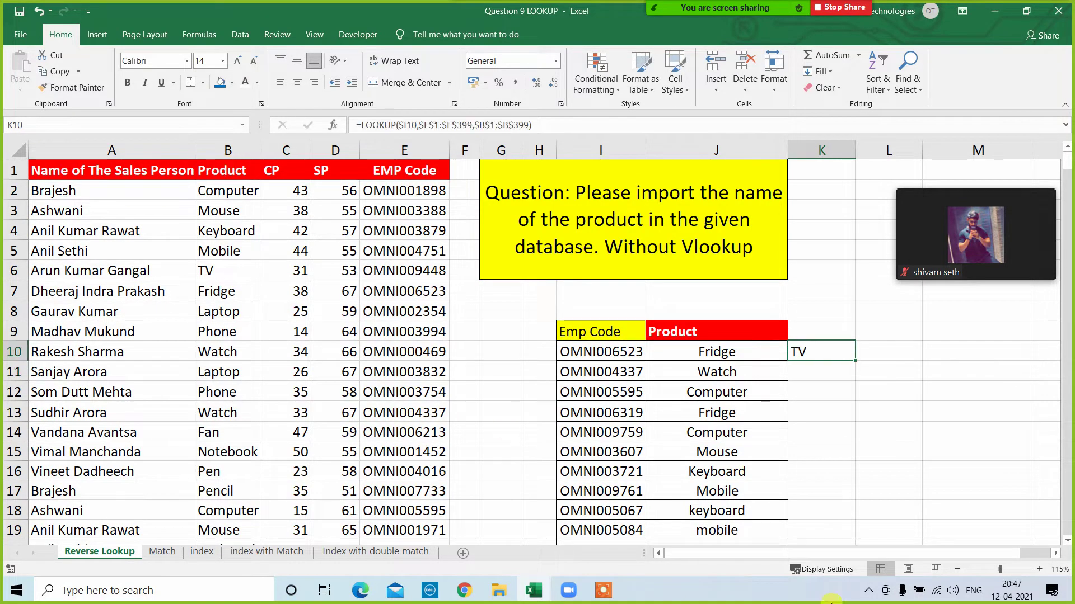
double_click(855, 362)
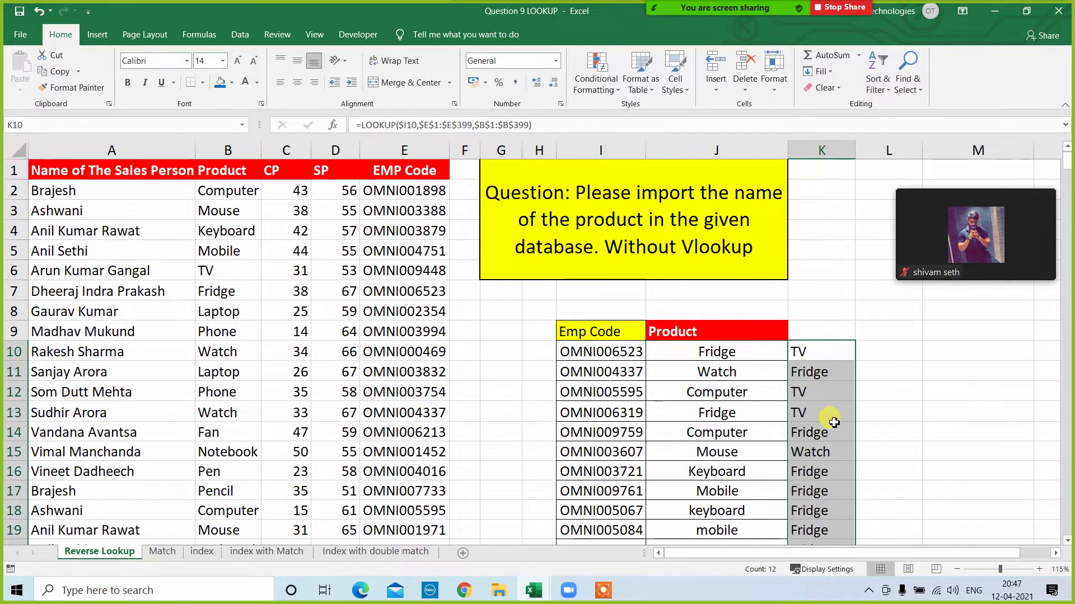
Clear the comparison LOOKUP formulas from K10 to K21.
scroll(833, 421, down, 1)
key(Delete)
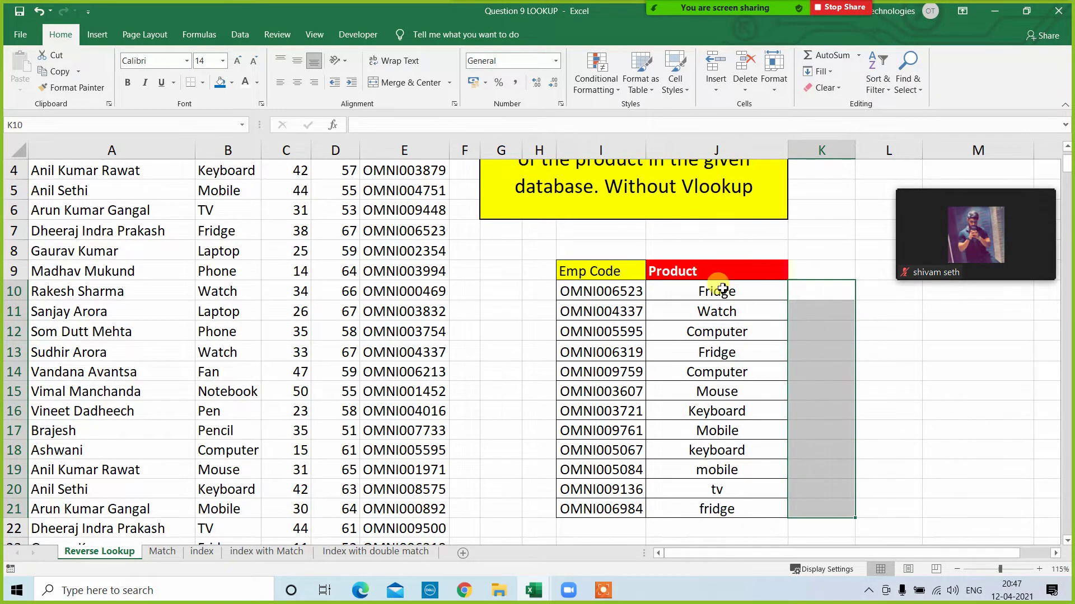
click(720, 288)
click(867, 370)
scroll(864, 367, up, 1)
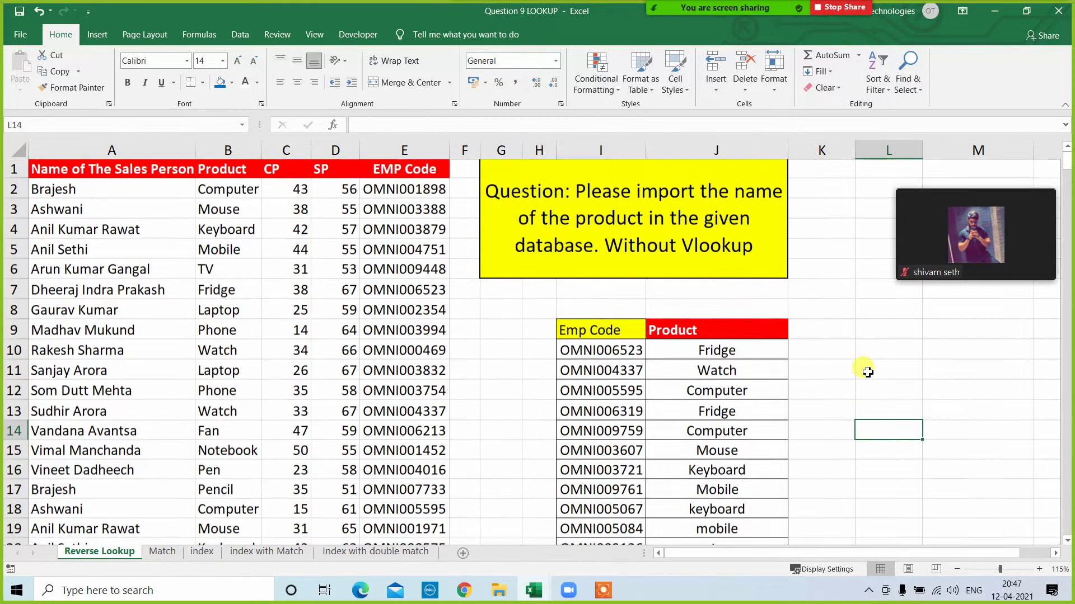
Close the Question 9 LOOKUP and Dashboard Final workbooks without saving their changes.
click(713, 349)
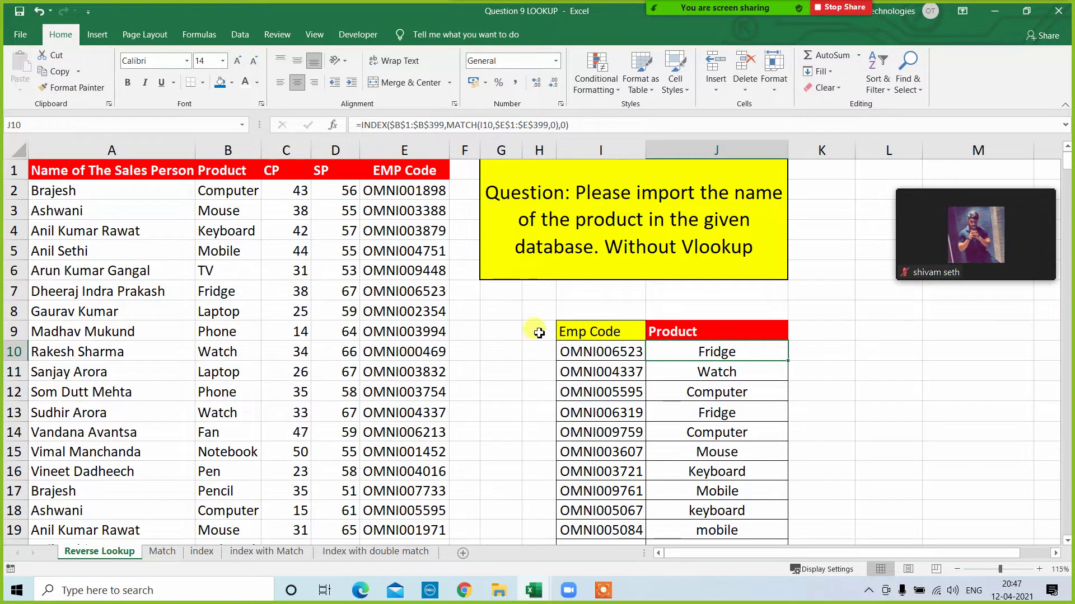
click(1058, 16)
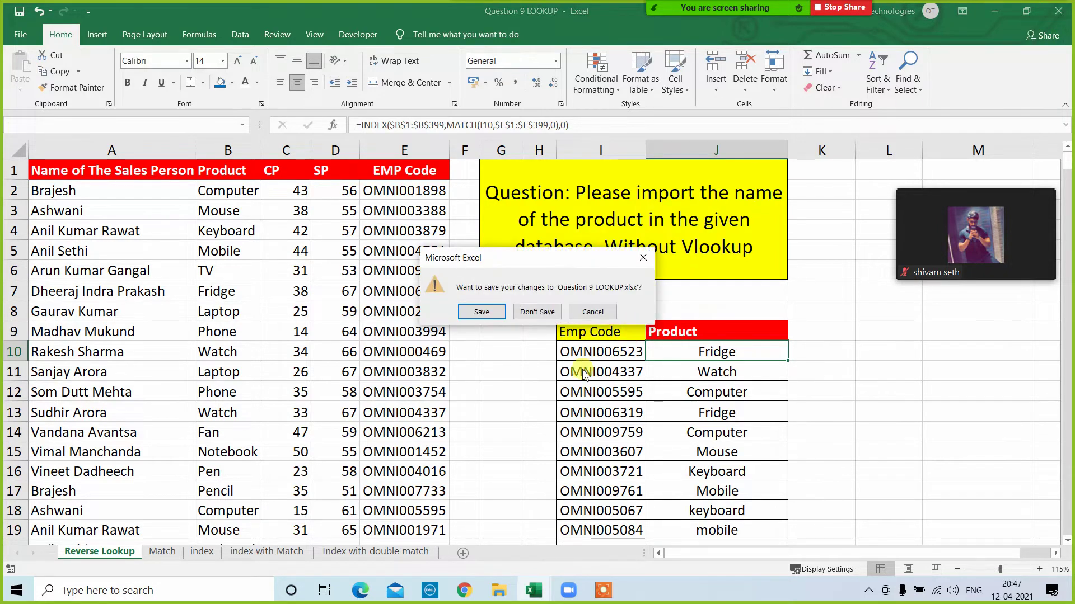
click(537, 312)
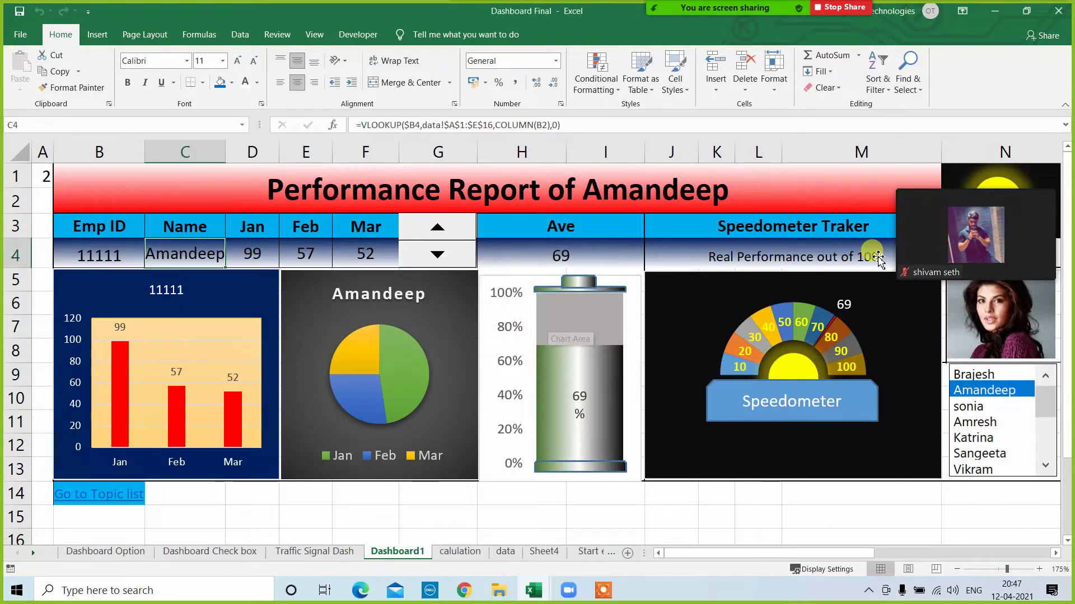
click(1057, 12)
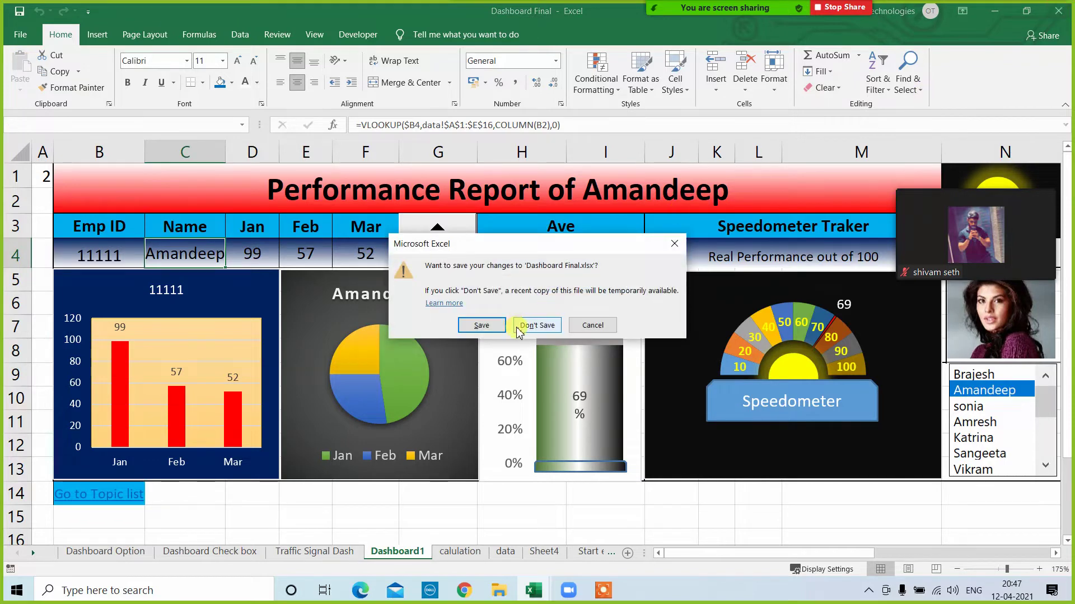
click(537, 325)
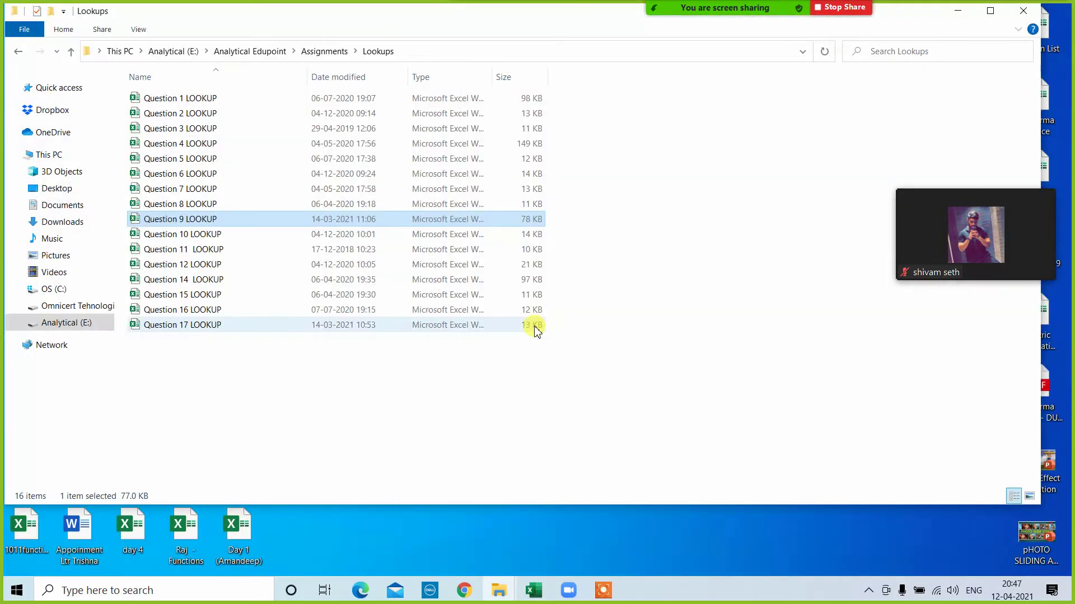
Open the Question 10 LOOKUP workbook from the Lookups folder.
click(163, 235)
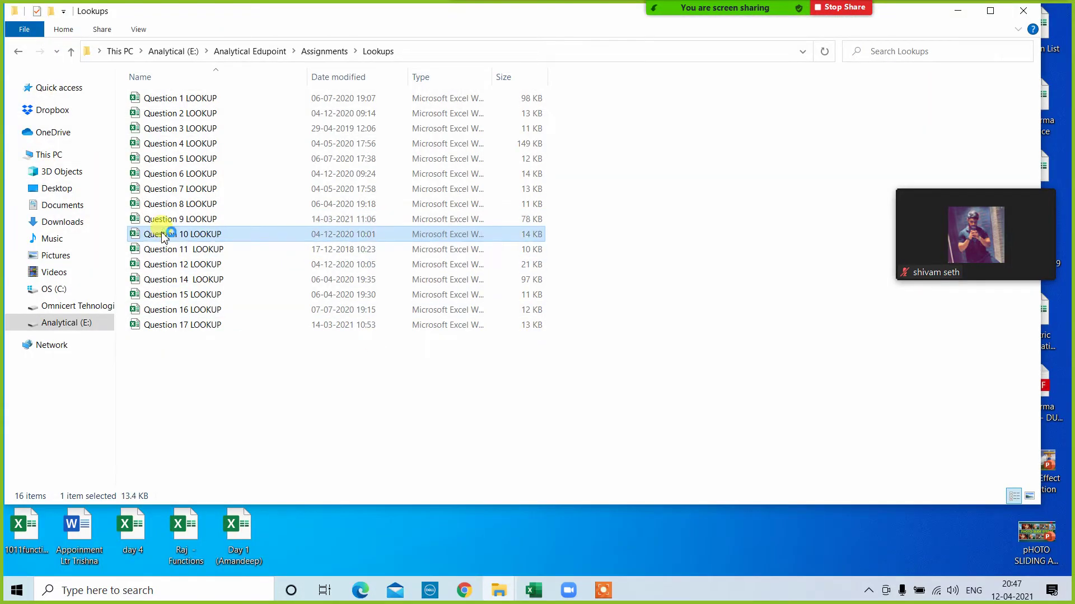
double_click(163, 235)
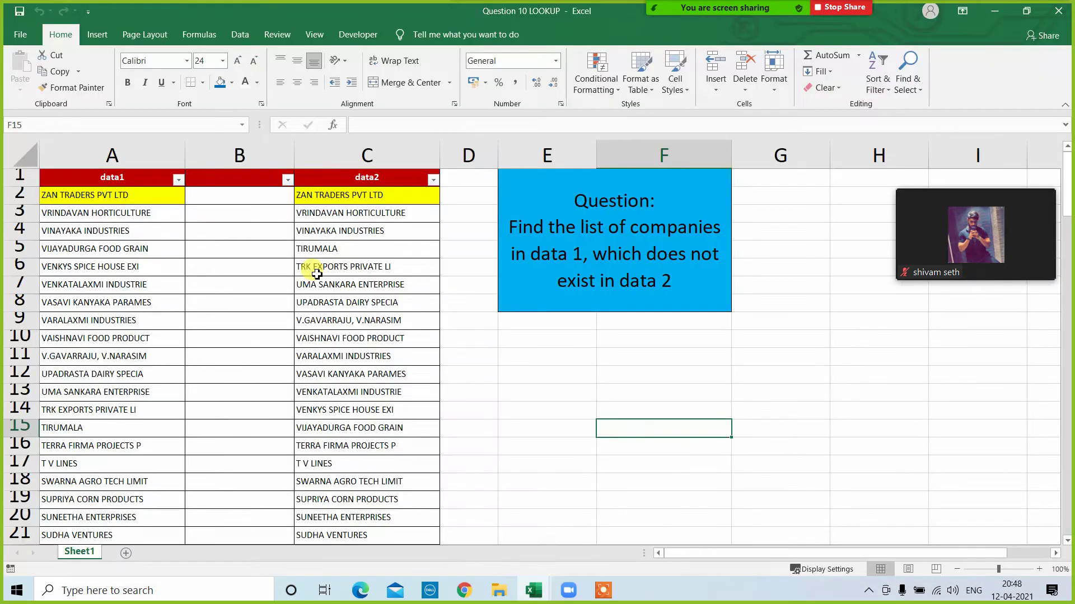
Examine the Question 10 task together with the data1 column, the blank column B and the data2 column.
click(592, 396)
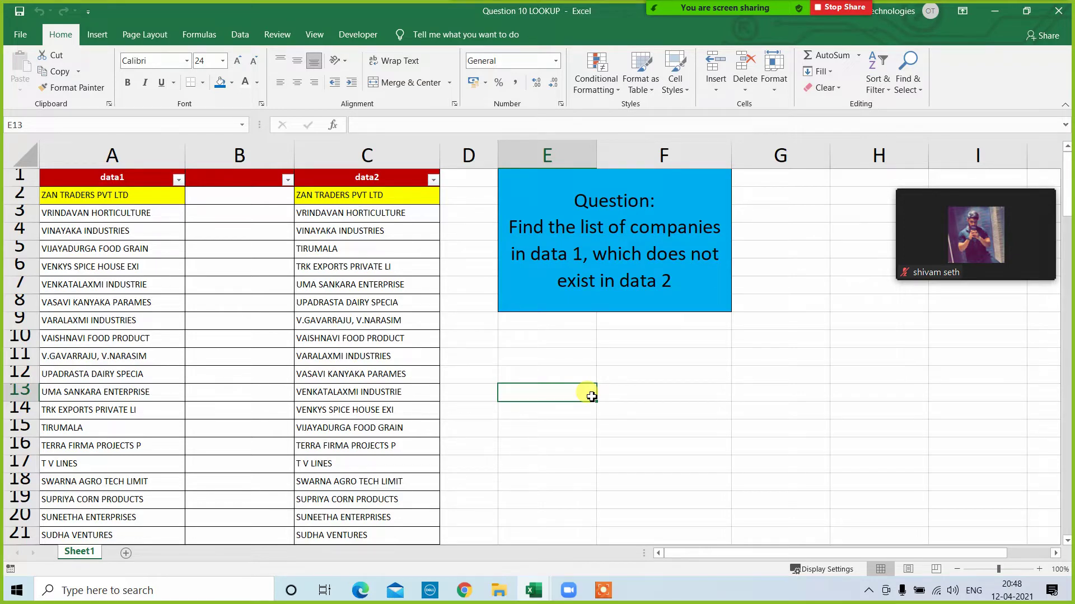
click(132, 153)
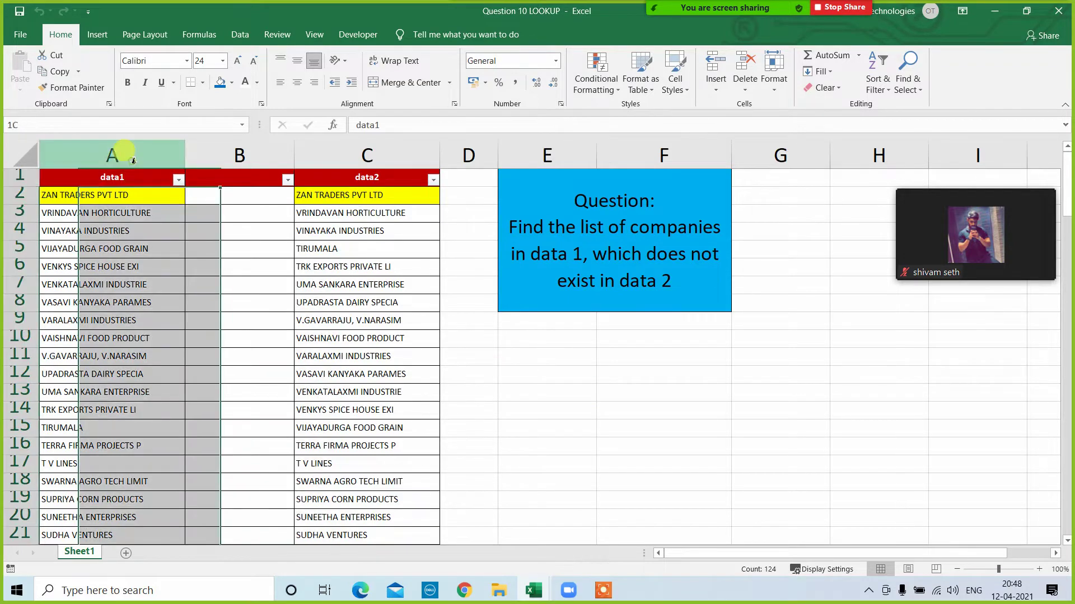
click(326, 157)
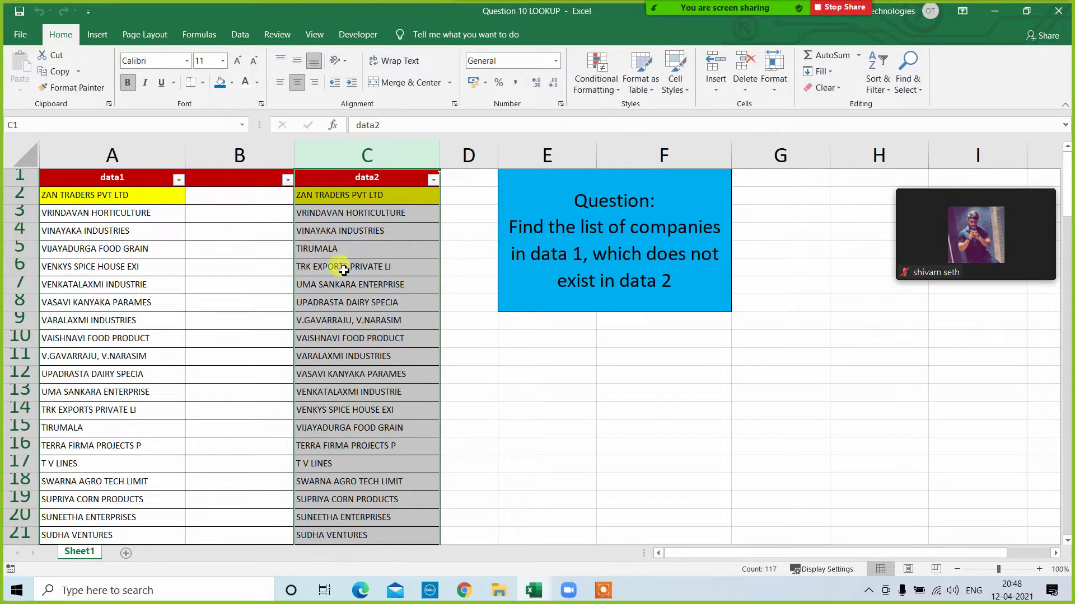
click(124, 154)
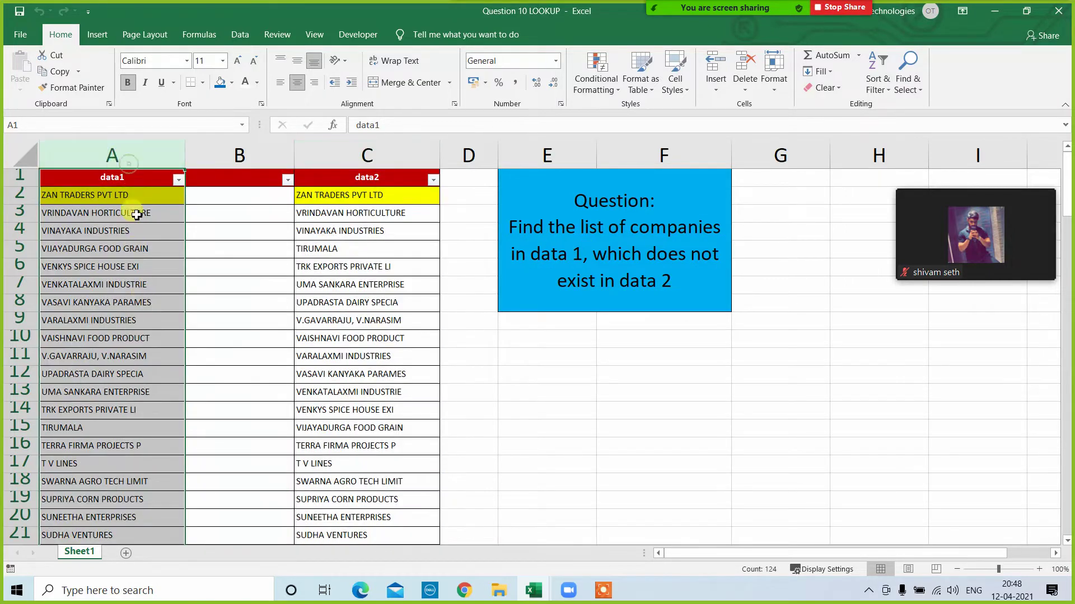
click(609, 262)
click(610, 340)
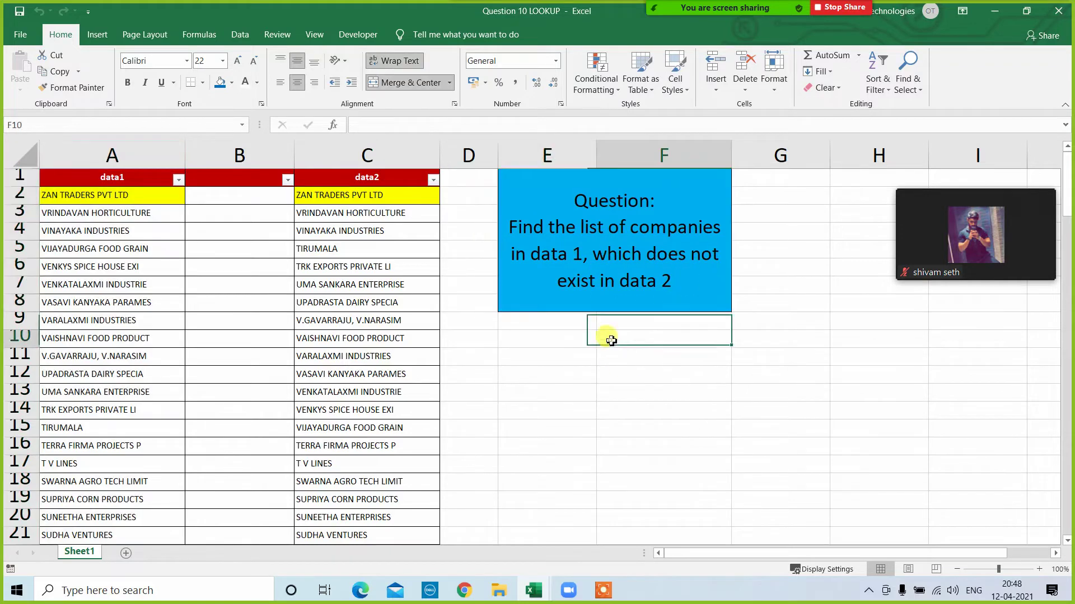
drag(234, 197, 227, 403)
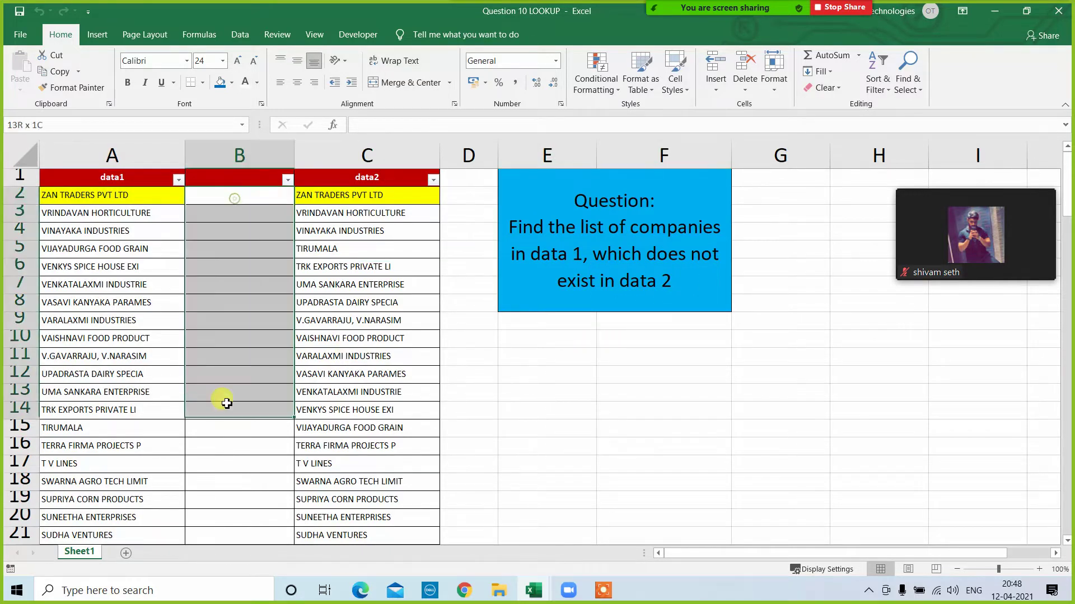
drag(527, 348, 568, 403)
click(577, 392)
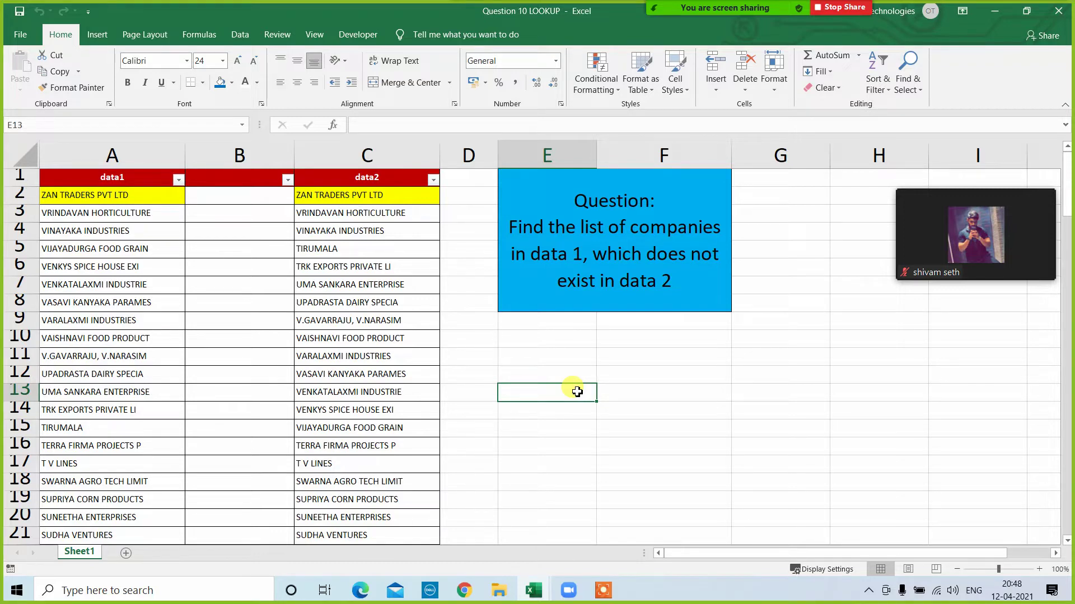
mouse_move(973, 238)
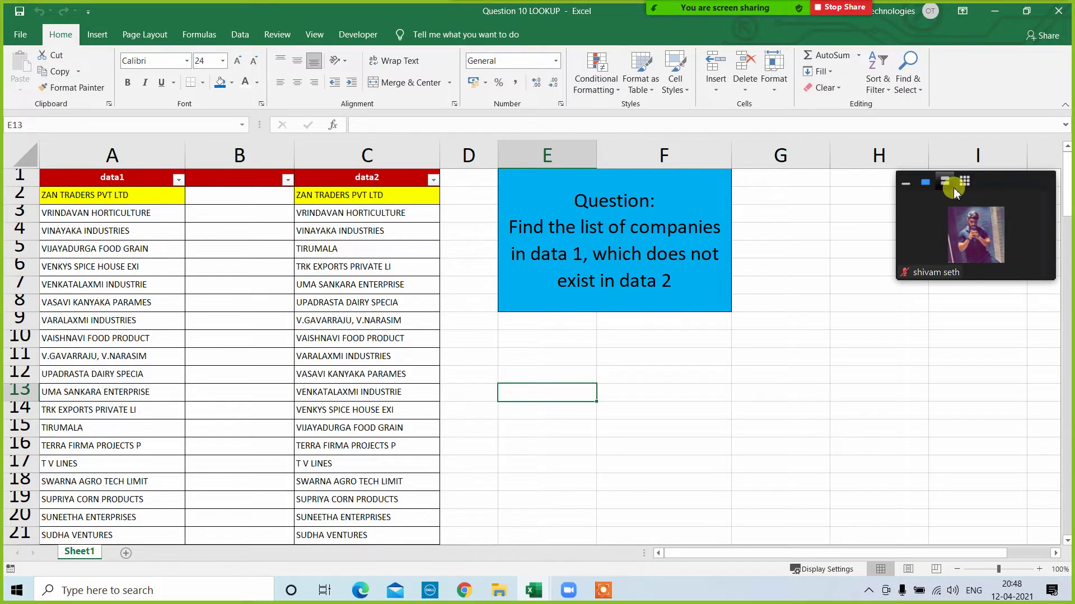
drag(1011, 181, 1024, 28)
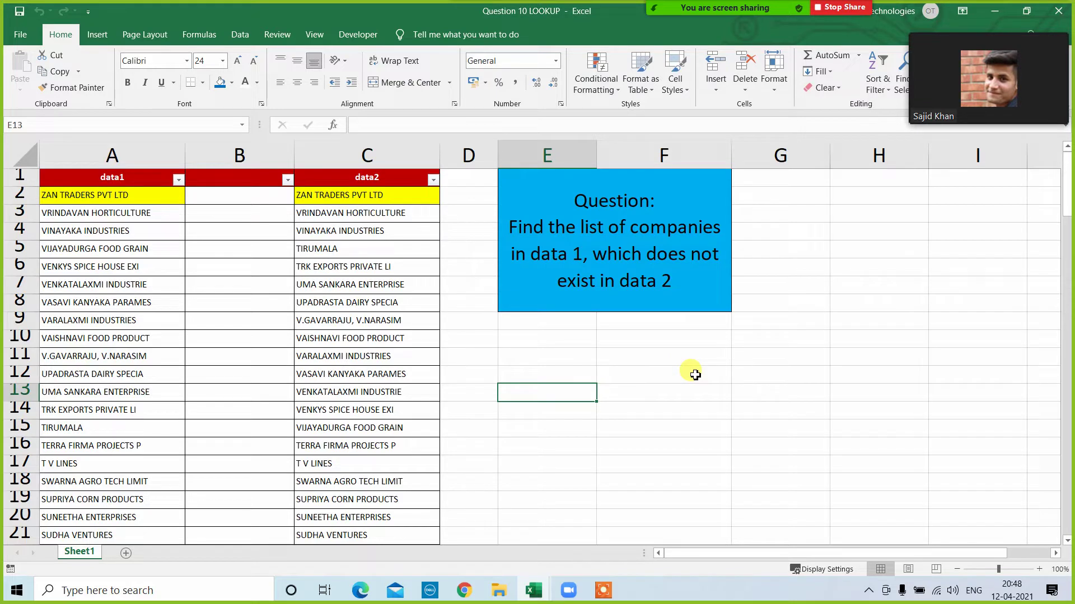
Enter =VLOOKUP(A2,$C:$C,1,0) in B2 to look up the first data1 company in the data2 column.
click(242, 196)
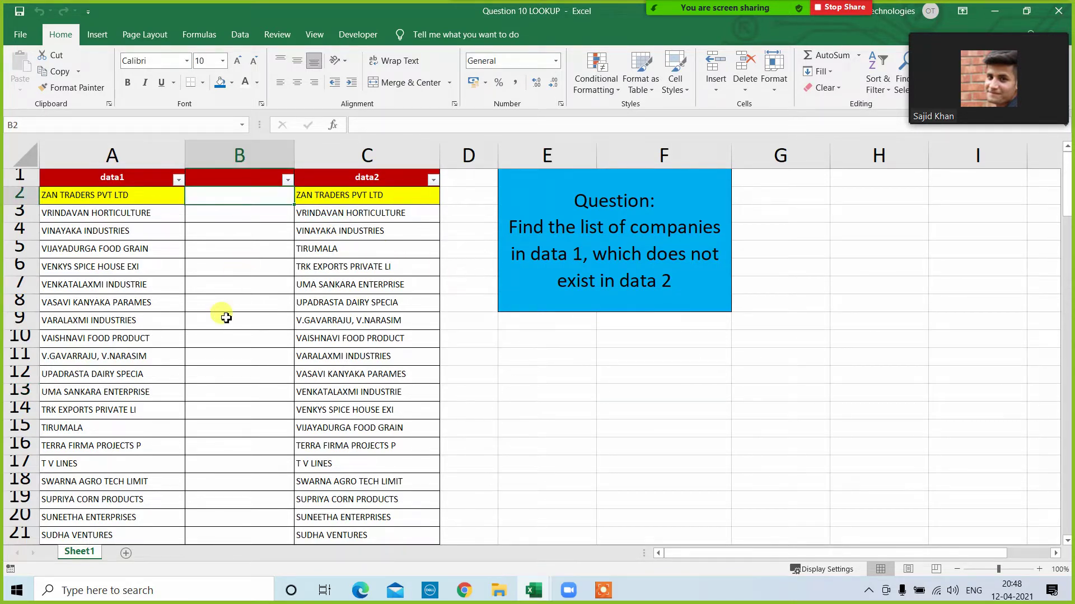
text(=vl)
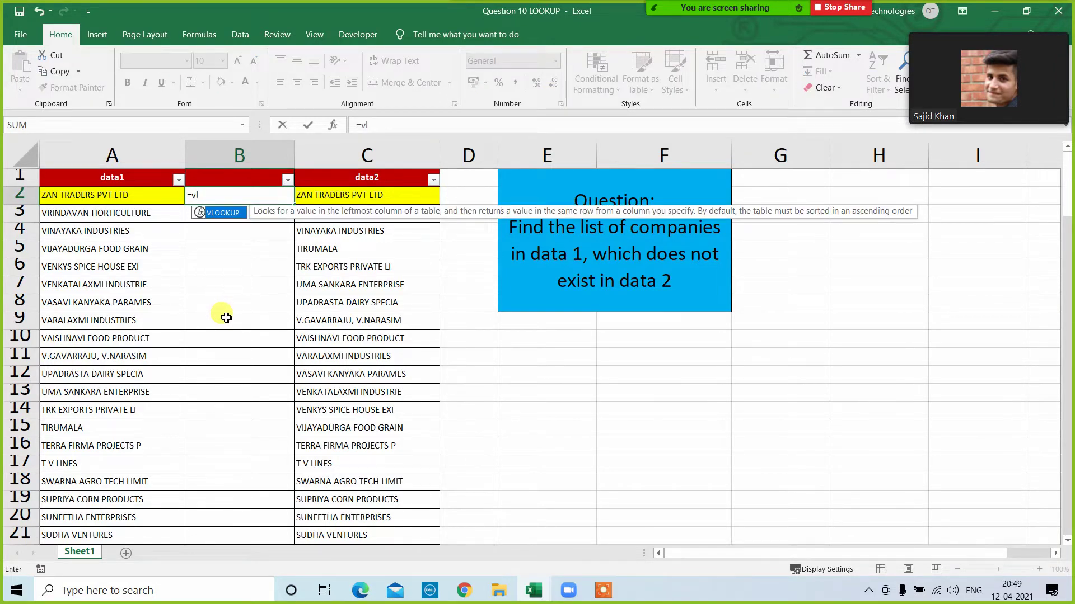
key(Tab)
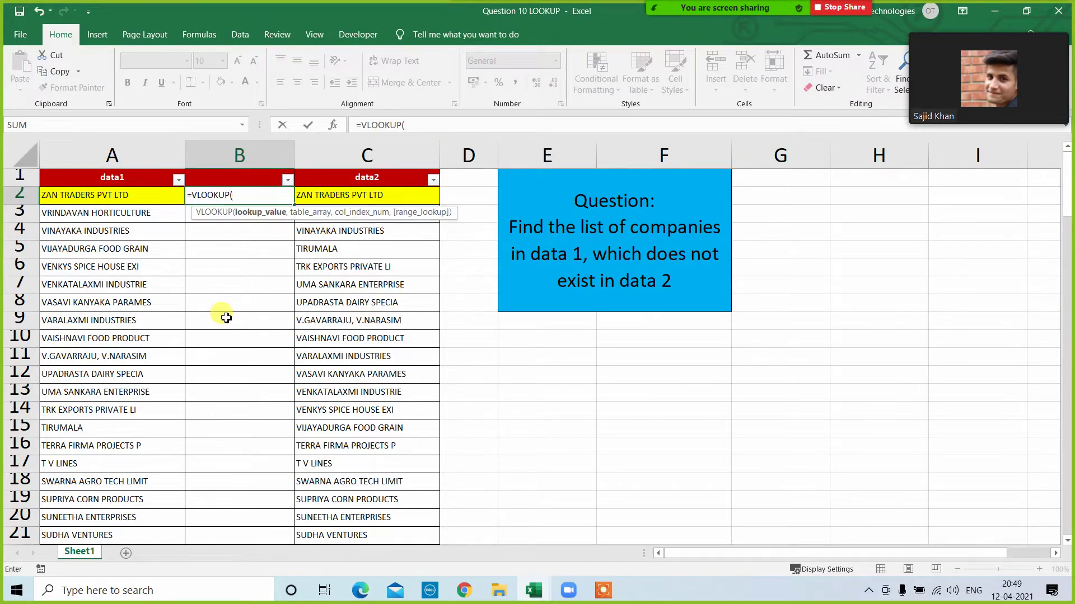
click(146, 202)
text(,)
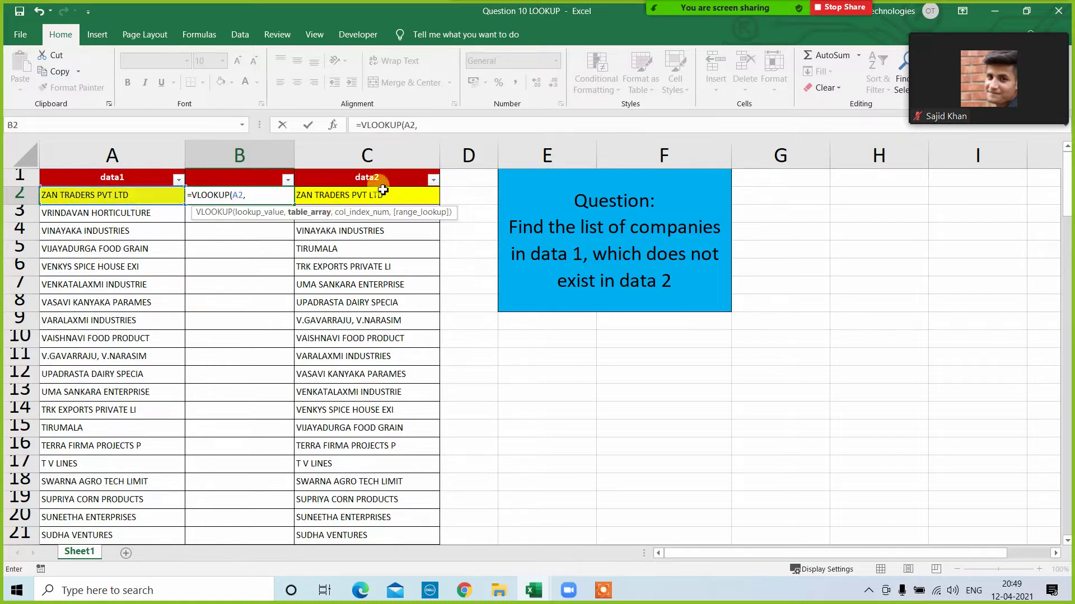
click(374, 165)
key(F4)
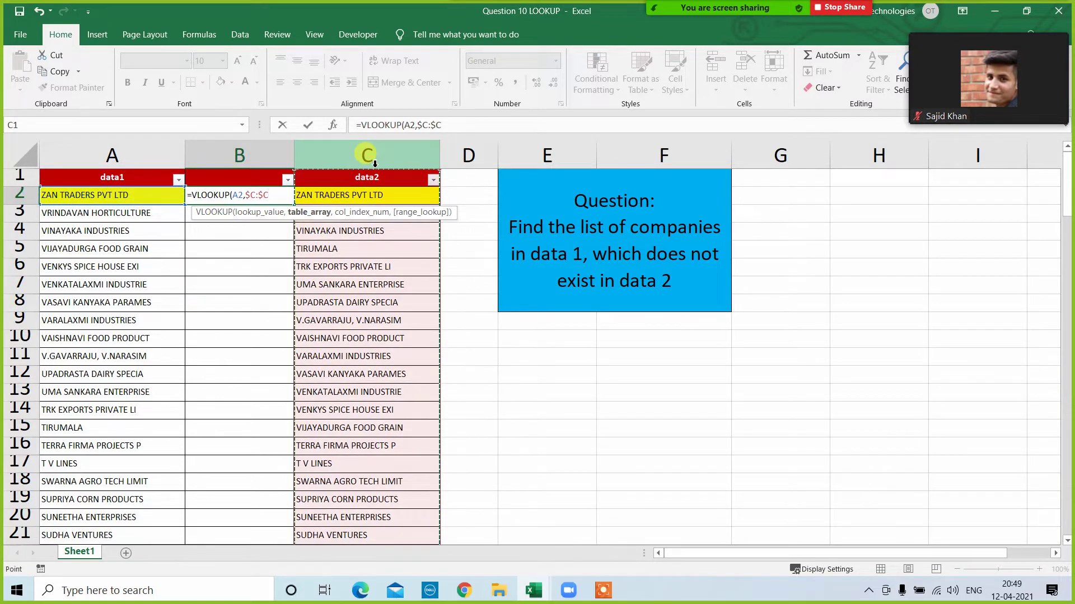
text(,)
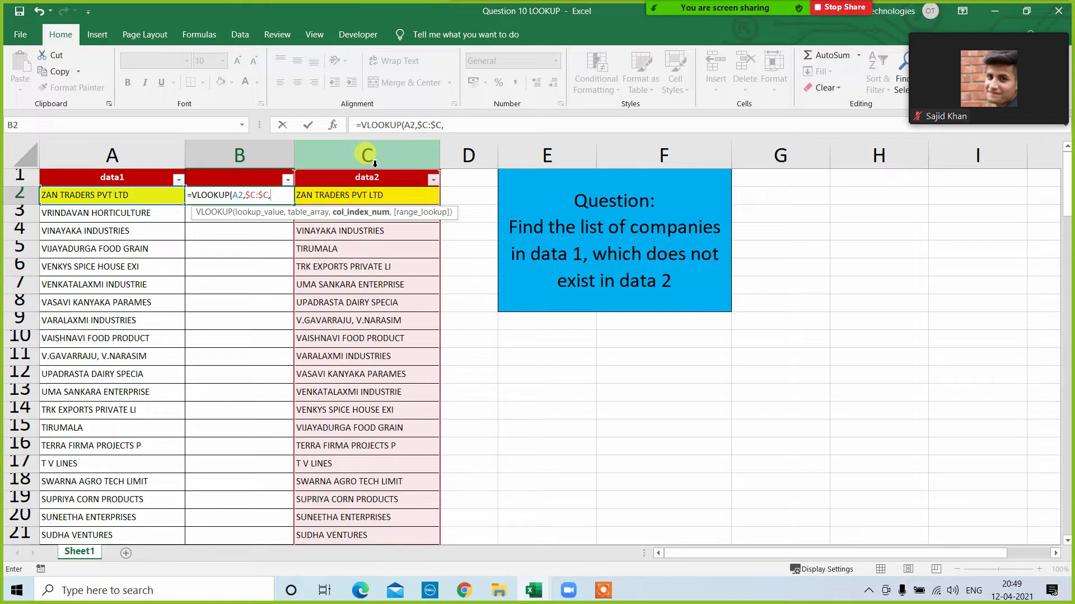
text(1,0))
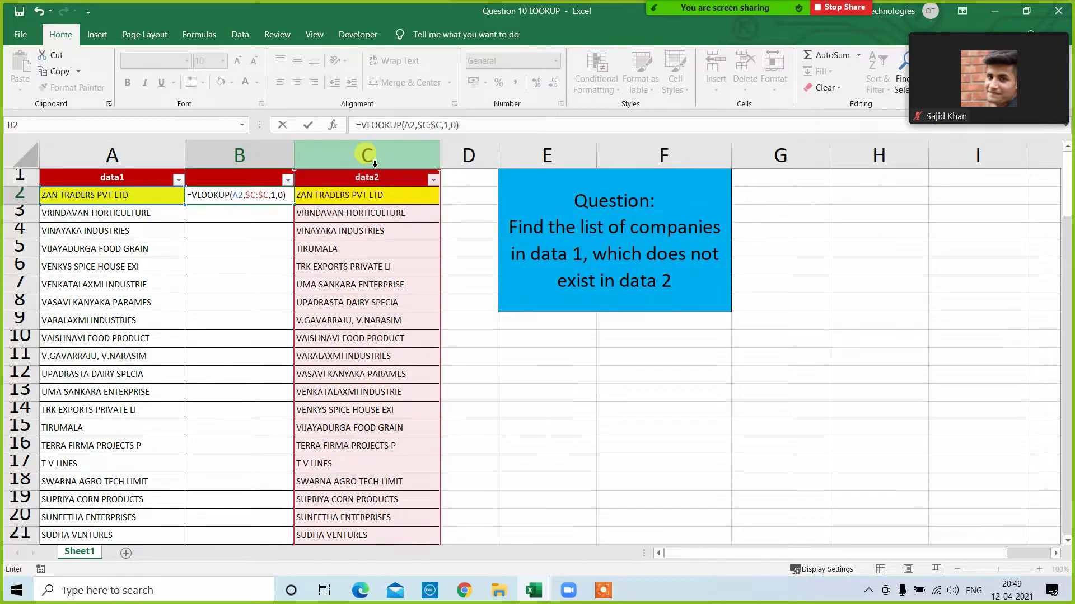
key(Return)
Fill the B2 lookup formula down column B for the whole data1 list and check the results.
click(284, 197)
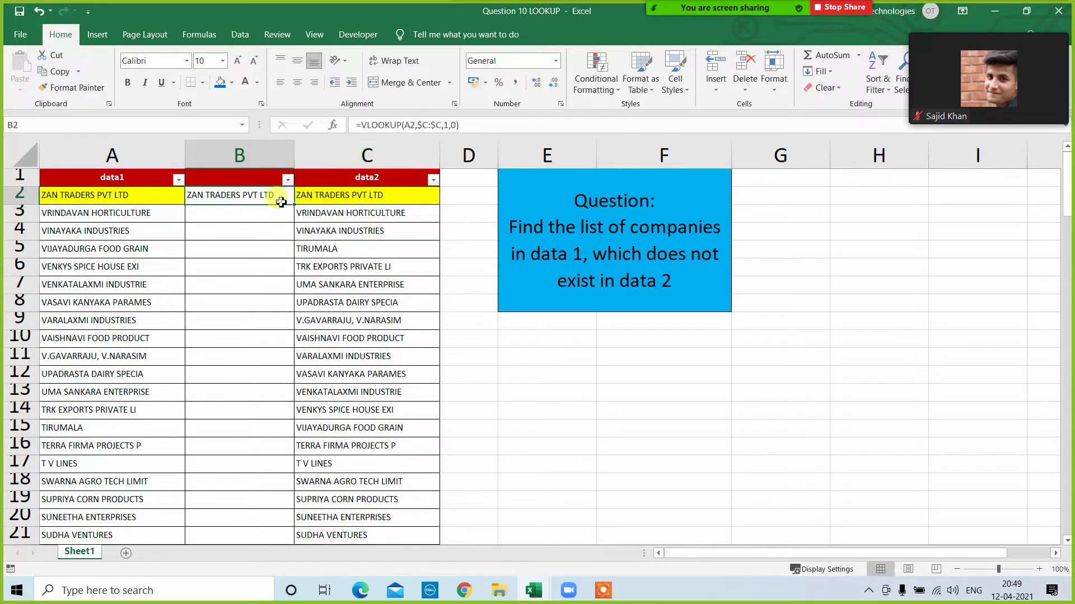
double_click(292, 206)
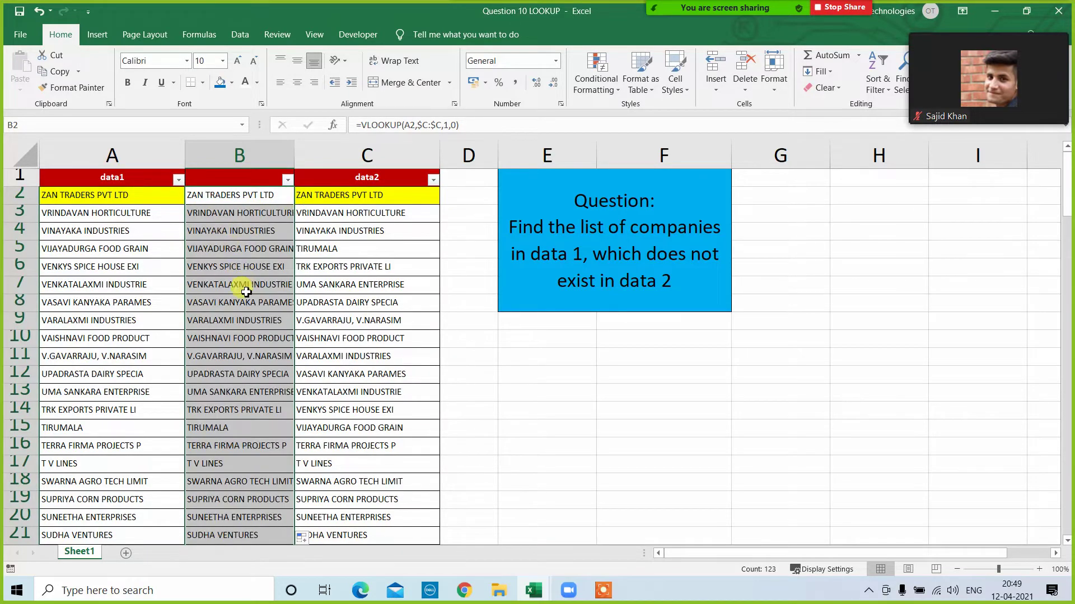
scroll(243, 336, down, 3)
scroll(245, 347, down, 1)
drag(209, 374, 70, 394)
scroll(247, 374, up, 4)
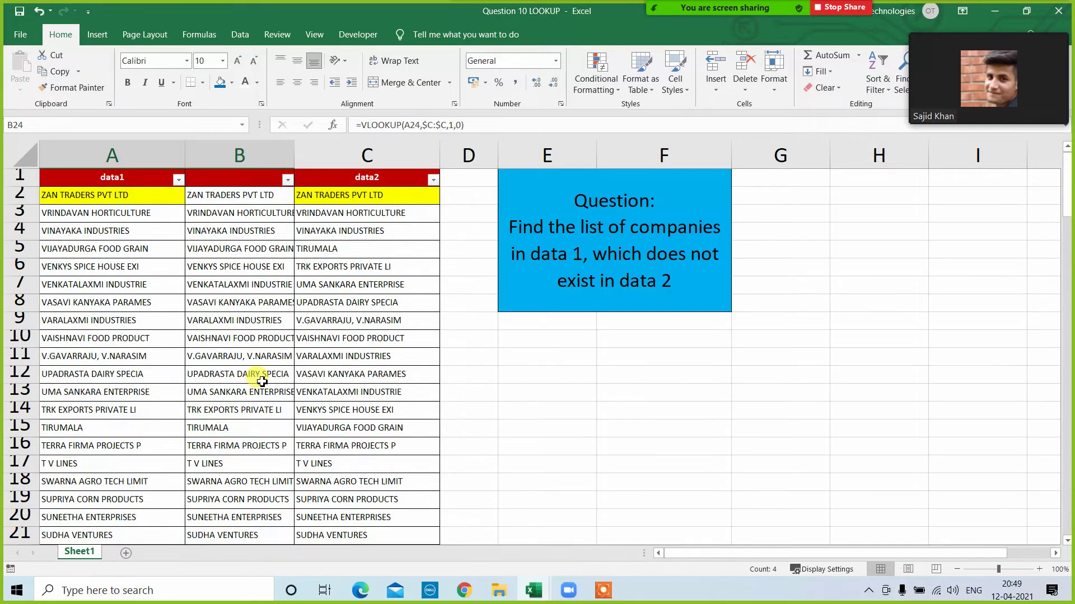
click(543, 359)
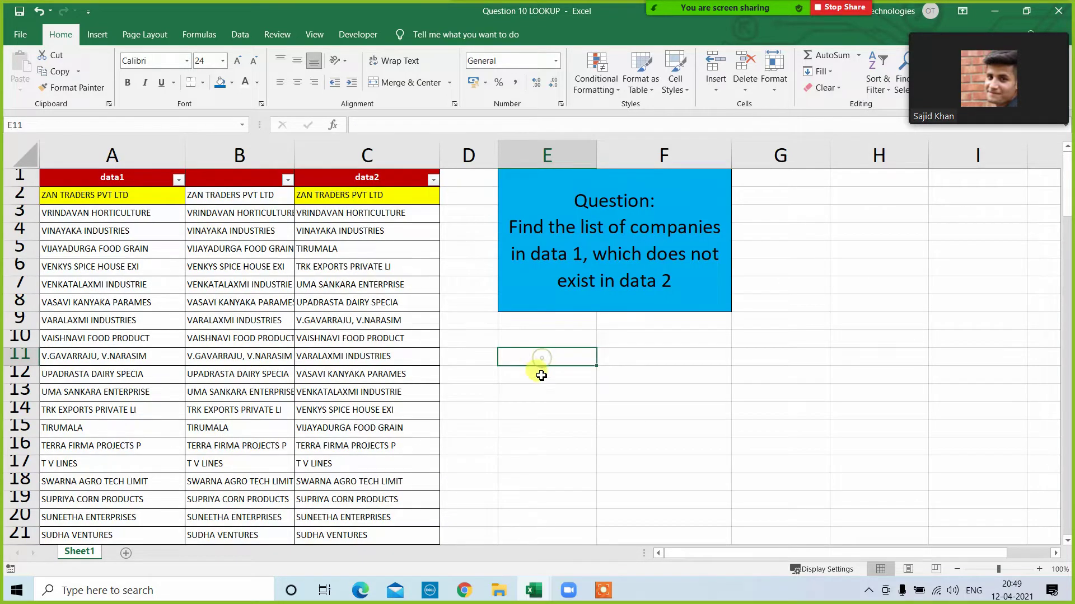
Filter column B to show only the #N/A rows.
click(287, 180)
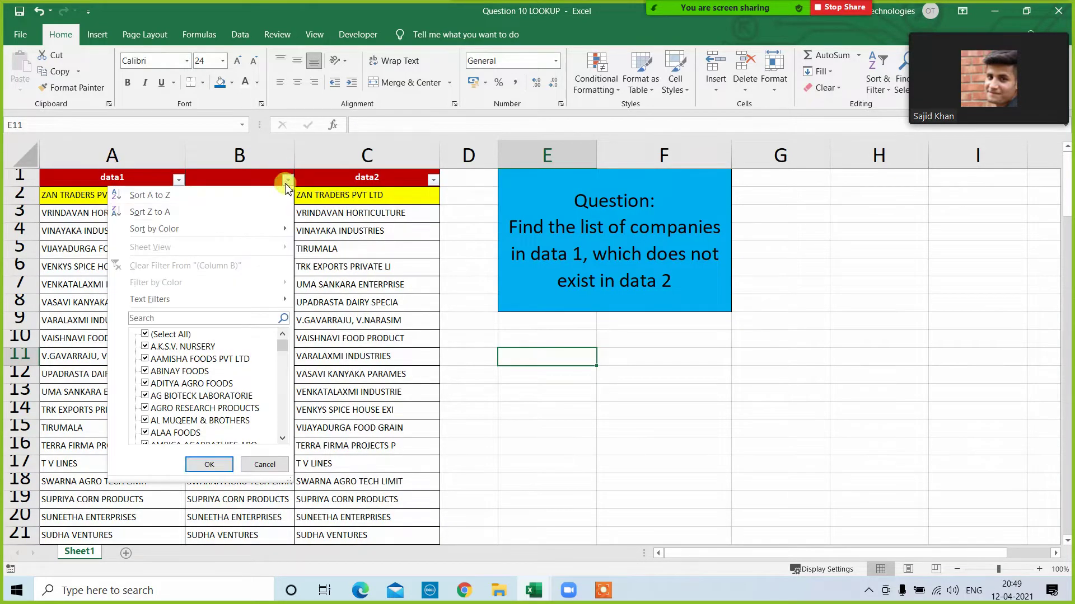
click(171, 334)
drag(282, 347, 282, 432)
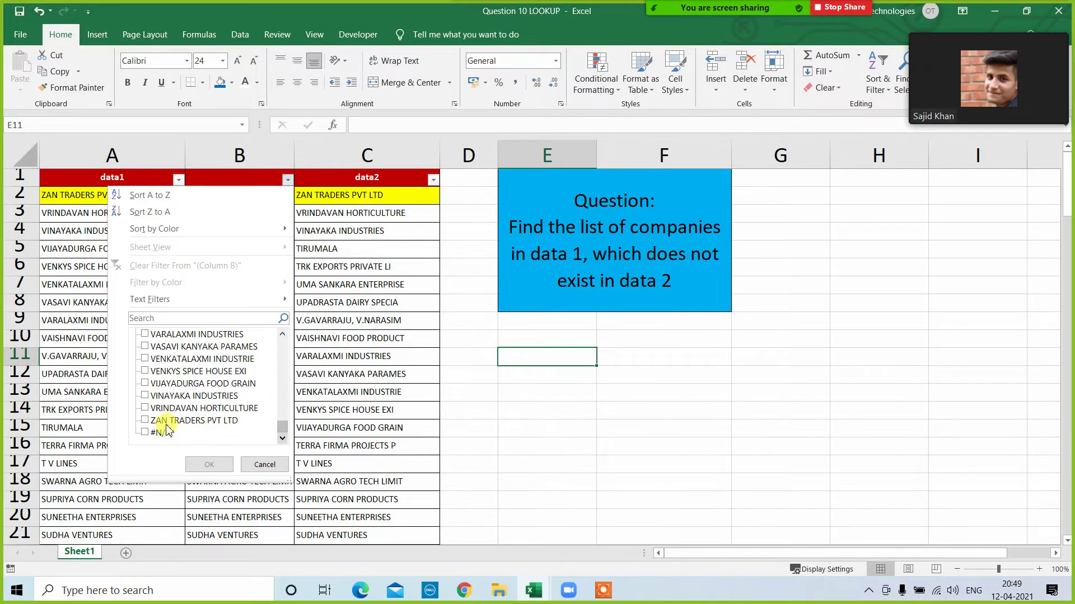
click(145, 432)
click(208, 465)
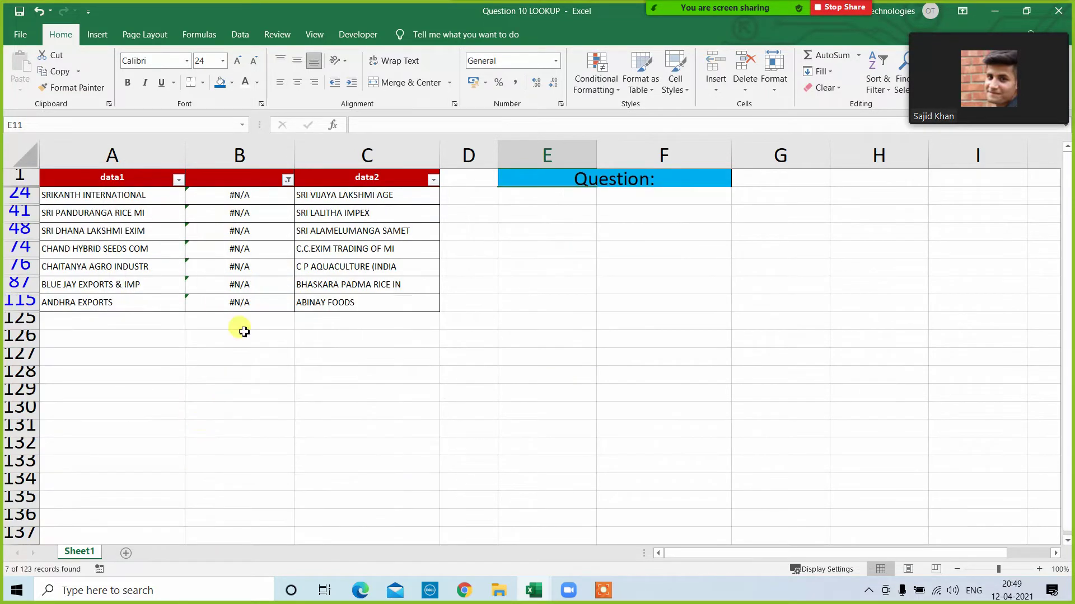
Copy the filtered data1 company names from A24 to A115 and paste them starting at E128.
drag(85, 195, 96, 303)
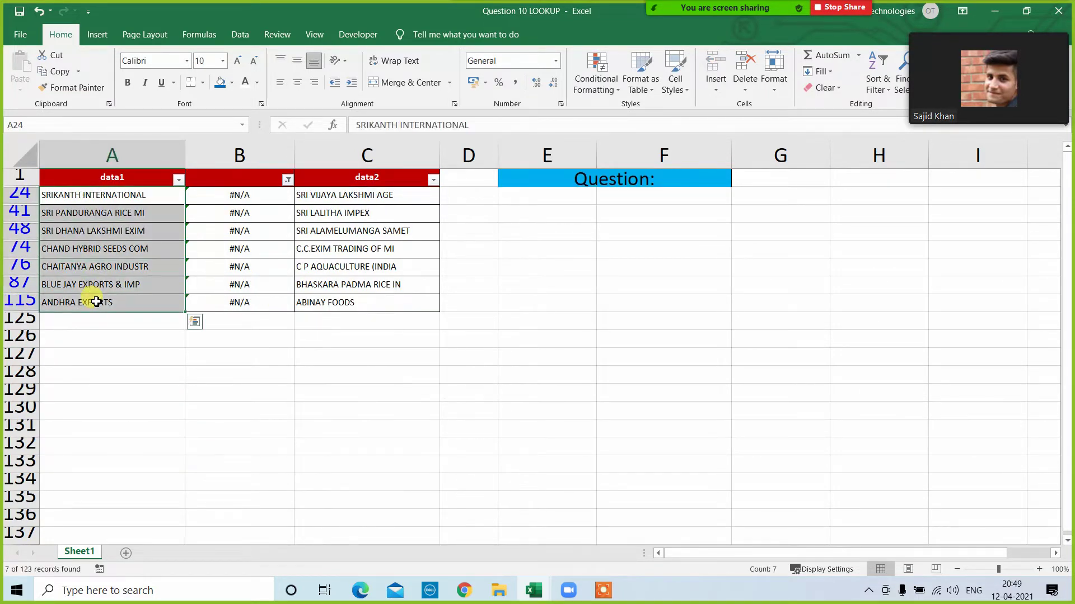
key(ctrl+c)
click(562, 394)
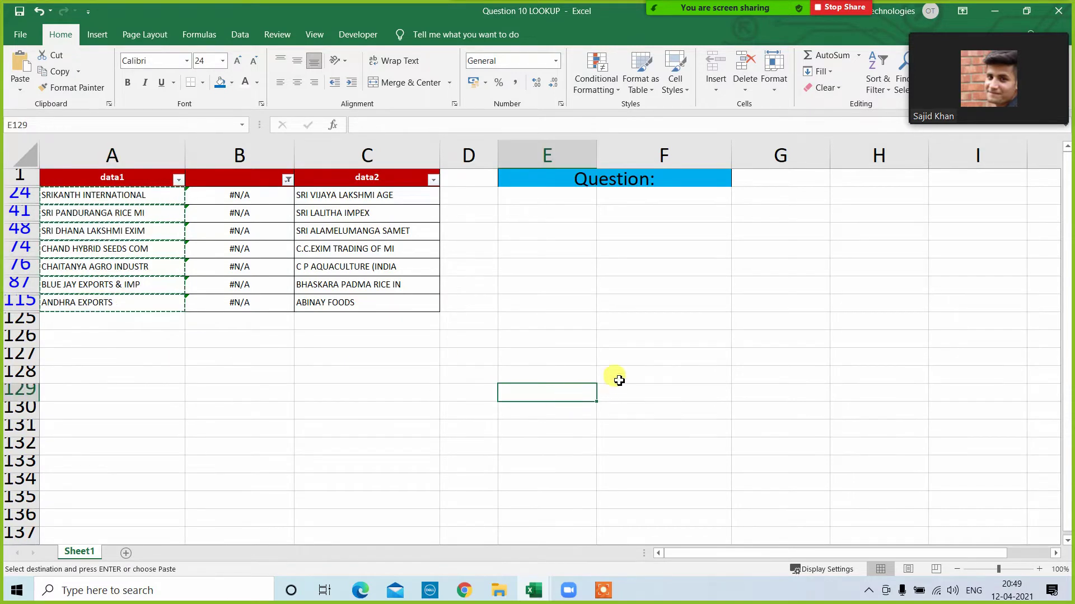
click(619, 380)
click(549, 371)
key(ctrl+v)
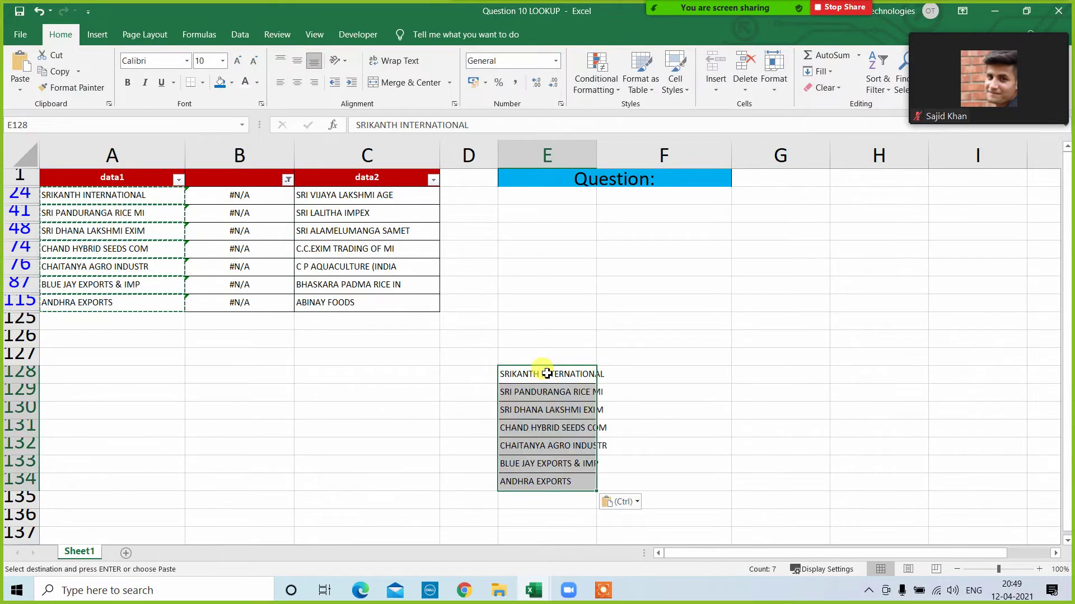
click(367, 389)
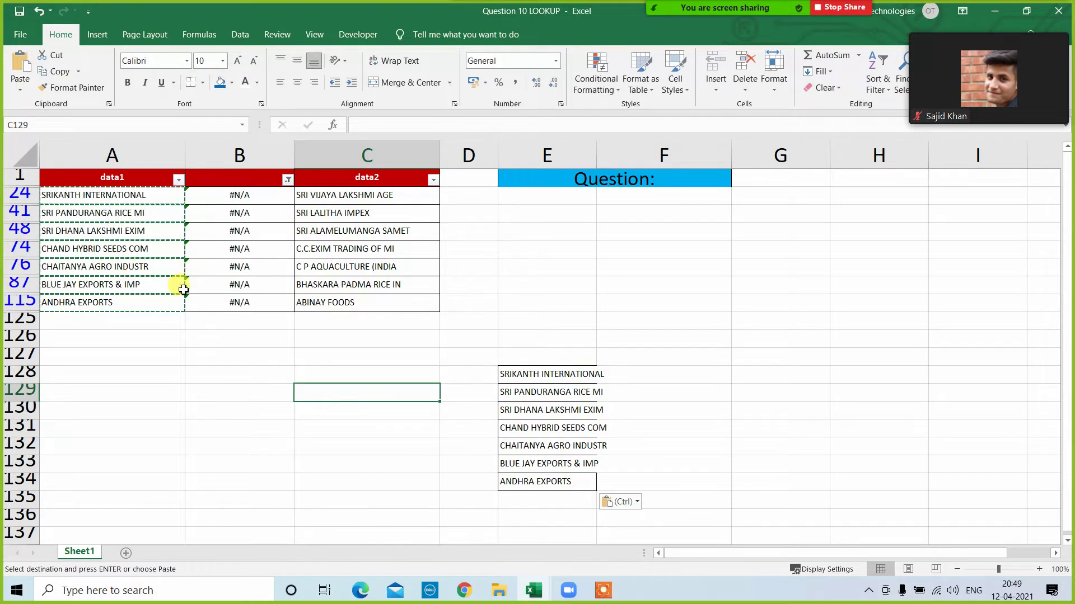
click(242, 170)
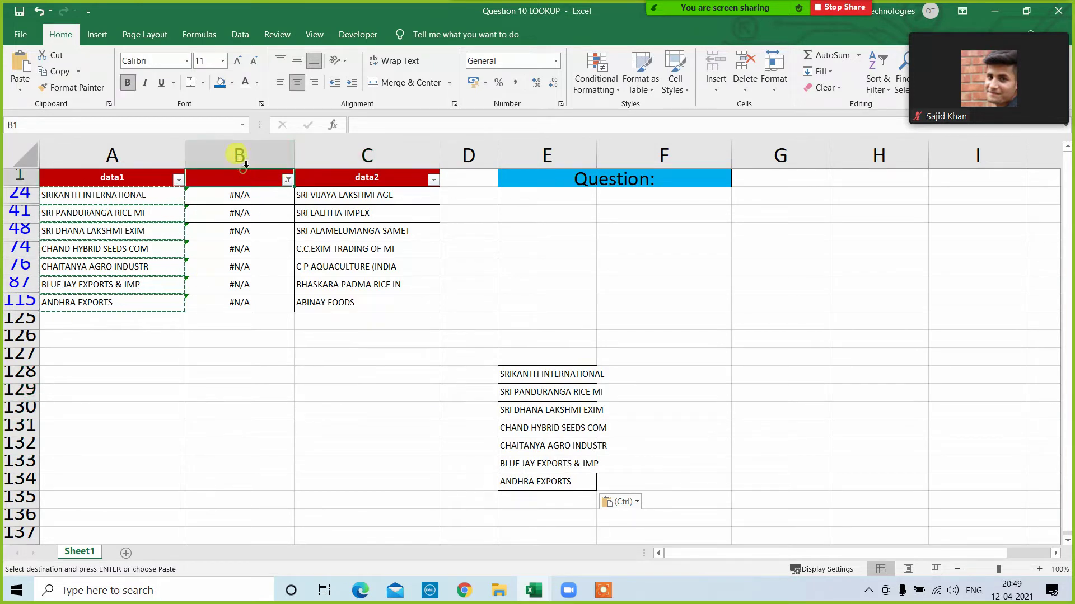
Clear the filtered #N/A results from column B and remove the filter from the data.
click(245, 162)
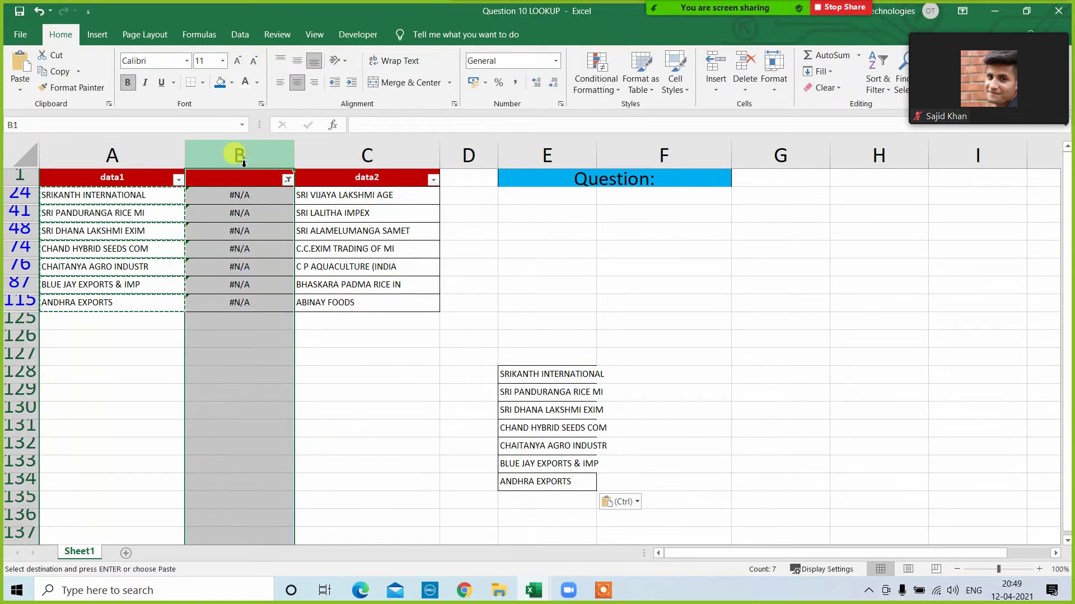
key(Delete)
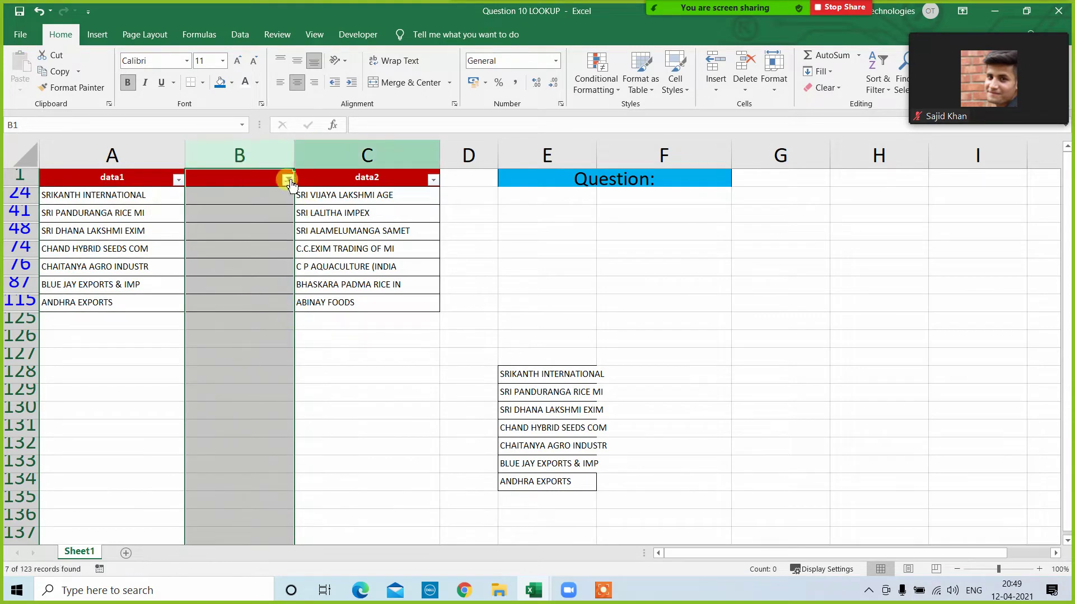
key(ctrl+shift+l)
click(605, 394)
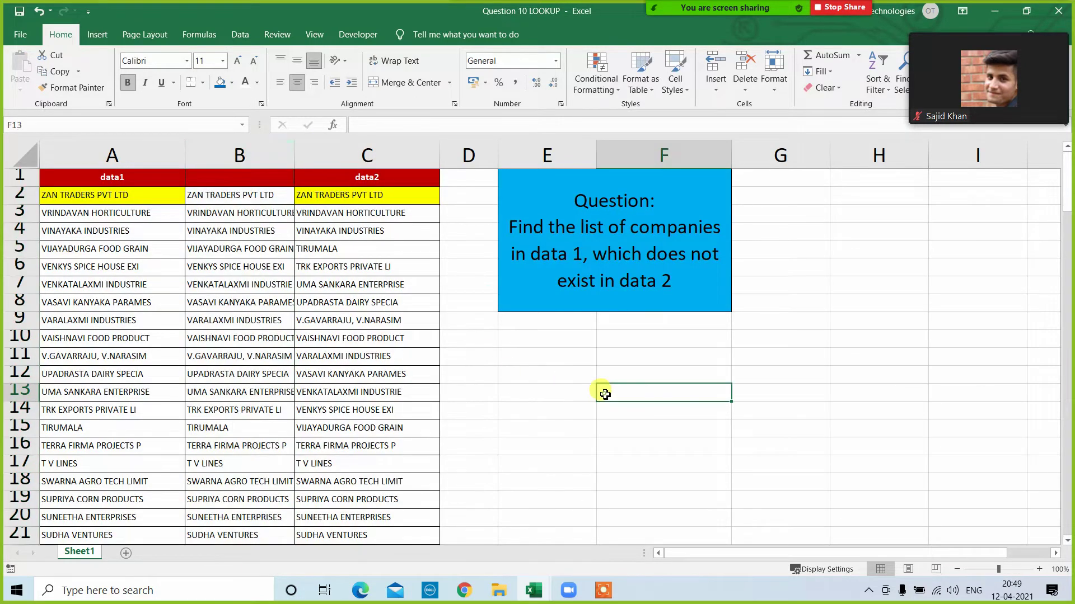
Copy the extracted company list from E128:E134 and paste it below the question box, starting at E11.
click(575, 394)
key(ctrl+Down)
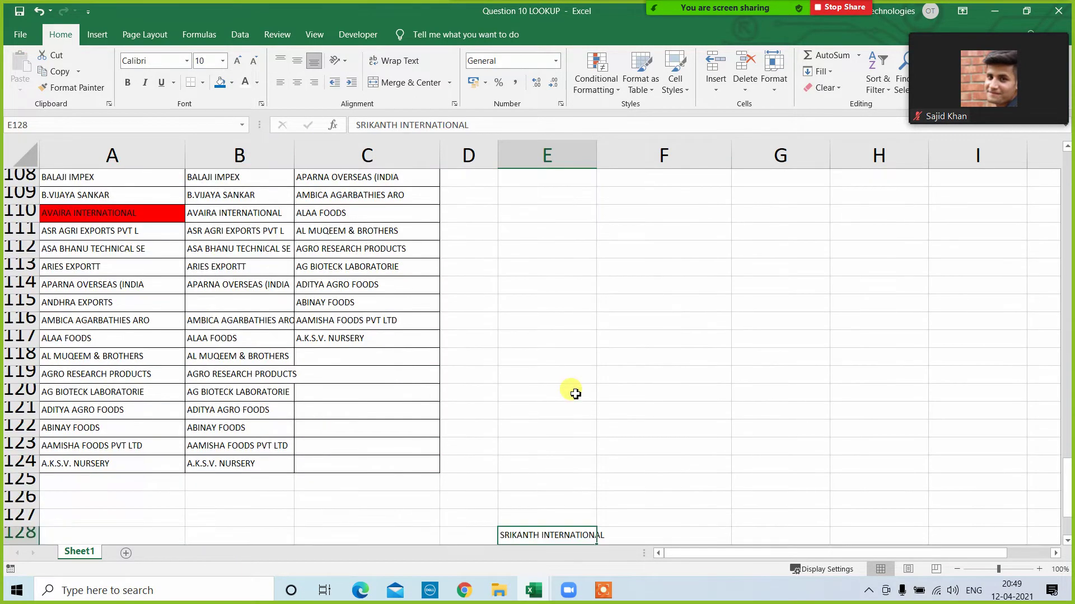
key(ctrl+shift+Down)
key(ctrl+c)
key(Up)
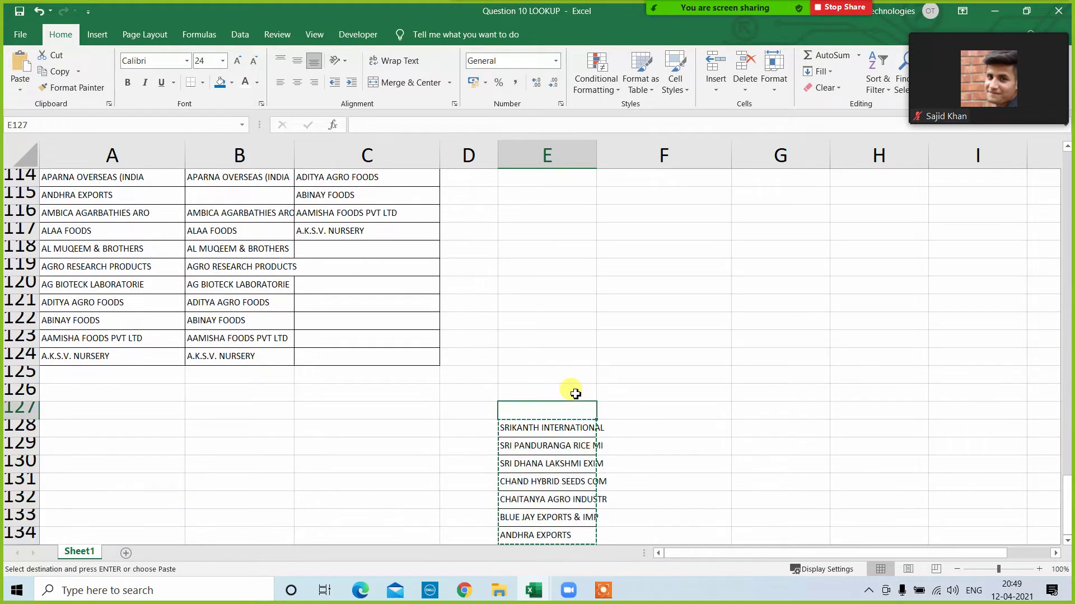
key(ctrl+Up)
key(Down)
key(Down)
key(Return)
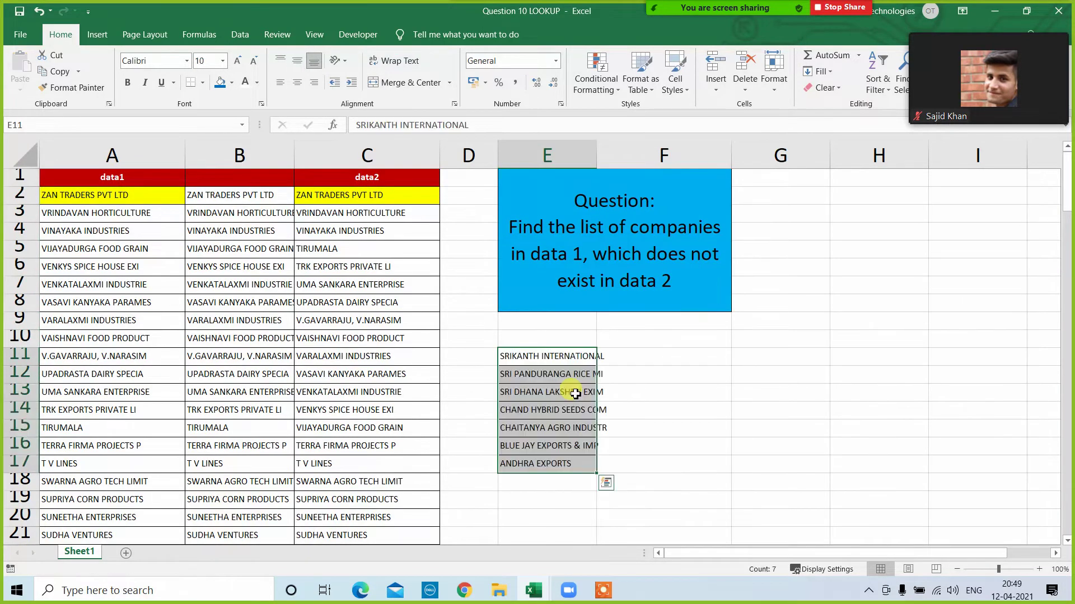
click(719, 395)
Search the data1 column for SRI PANDURANGA RICE MI and return to the start of the sheet.
click(136, 189)
key(ctrl+space)
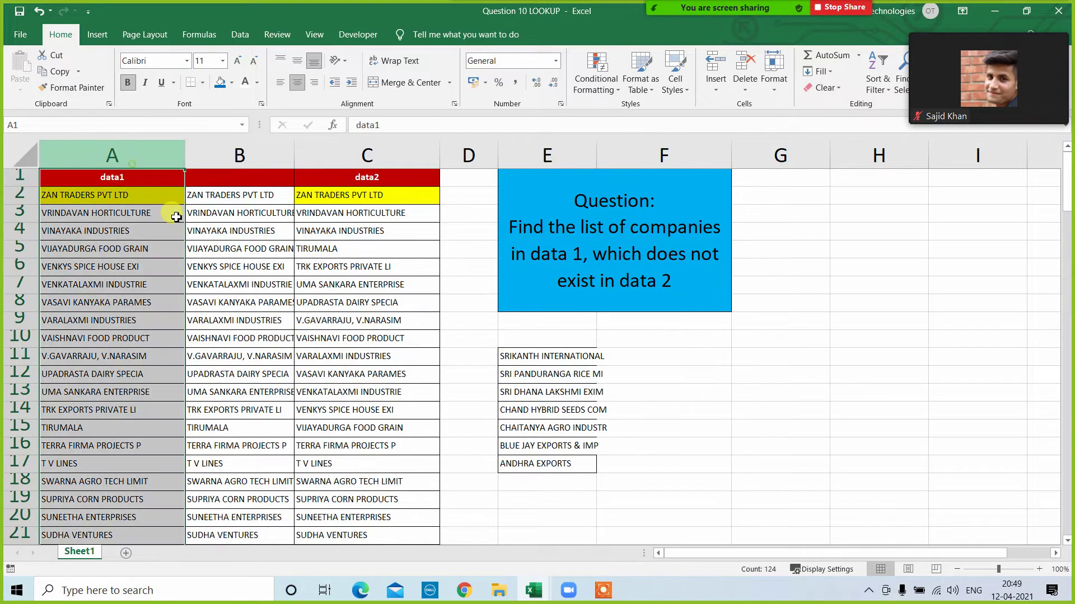
click(548, 378)
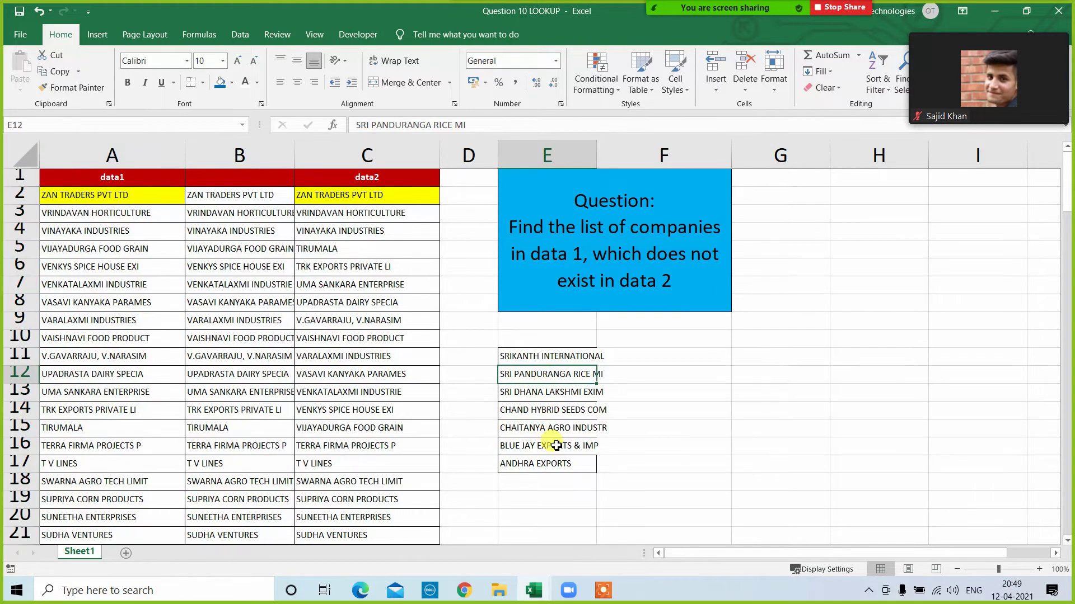
key(ctrl+c)
click(113, 155)
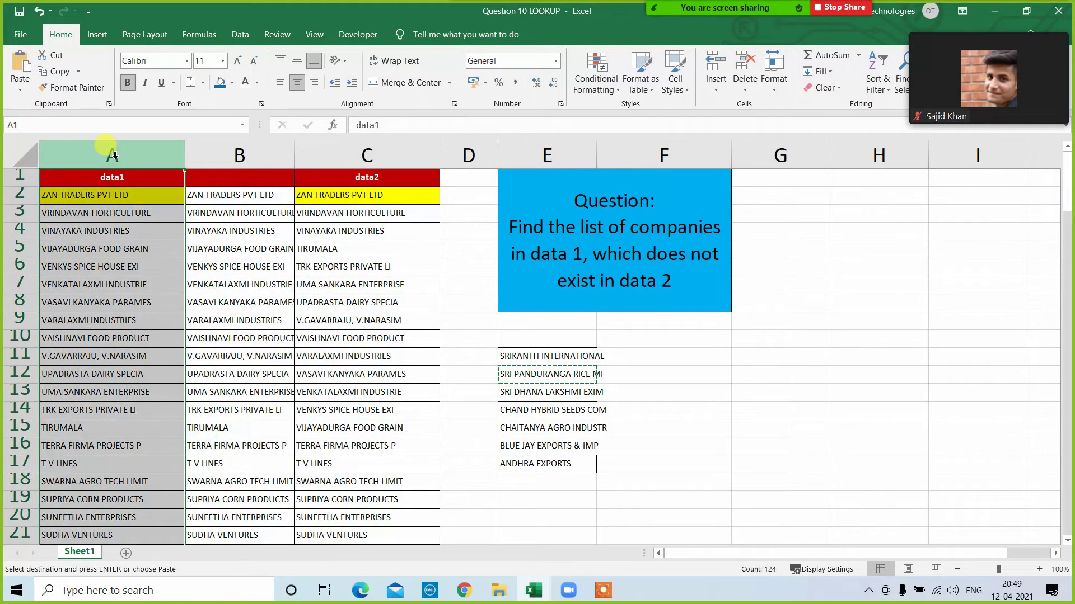
key(ctrl+f)
key(ctrl+v)
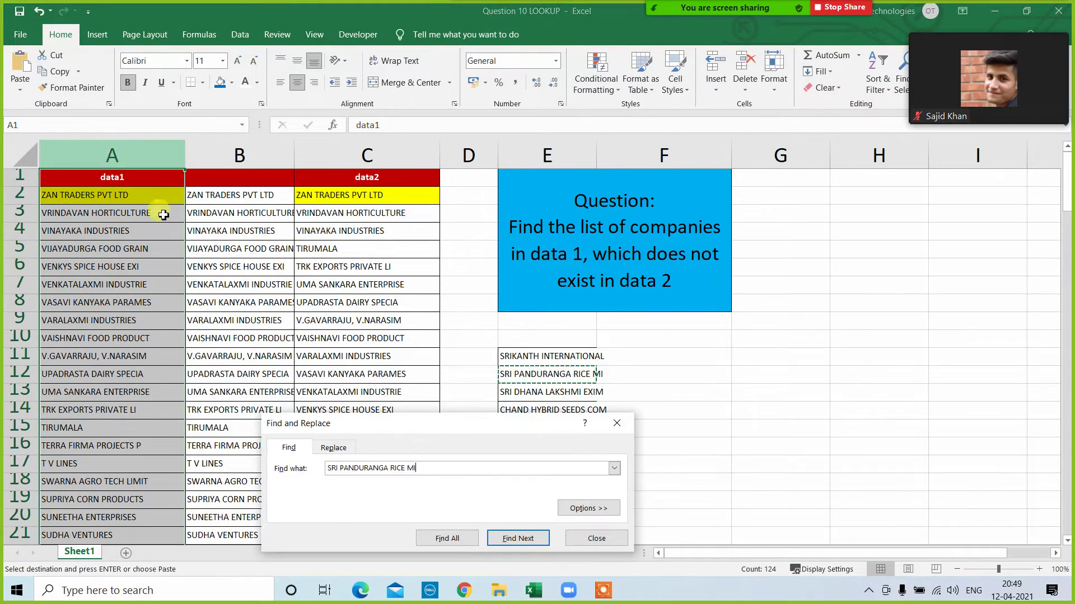
click(517, 538)
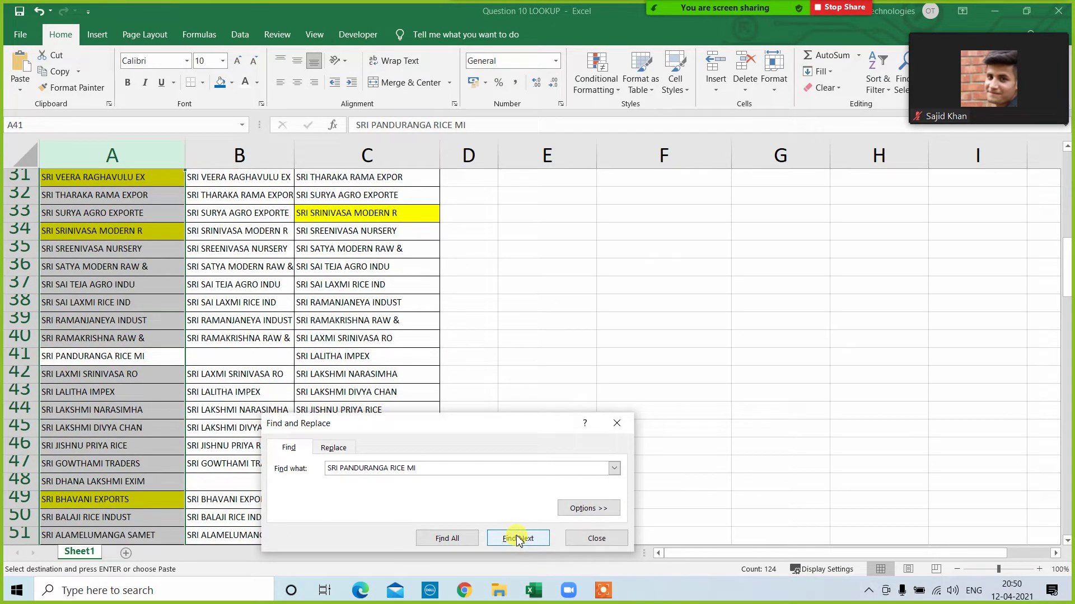
key(Escape)
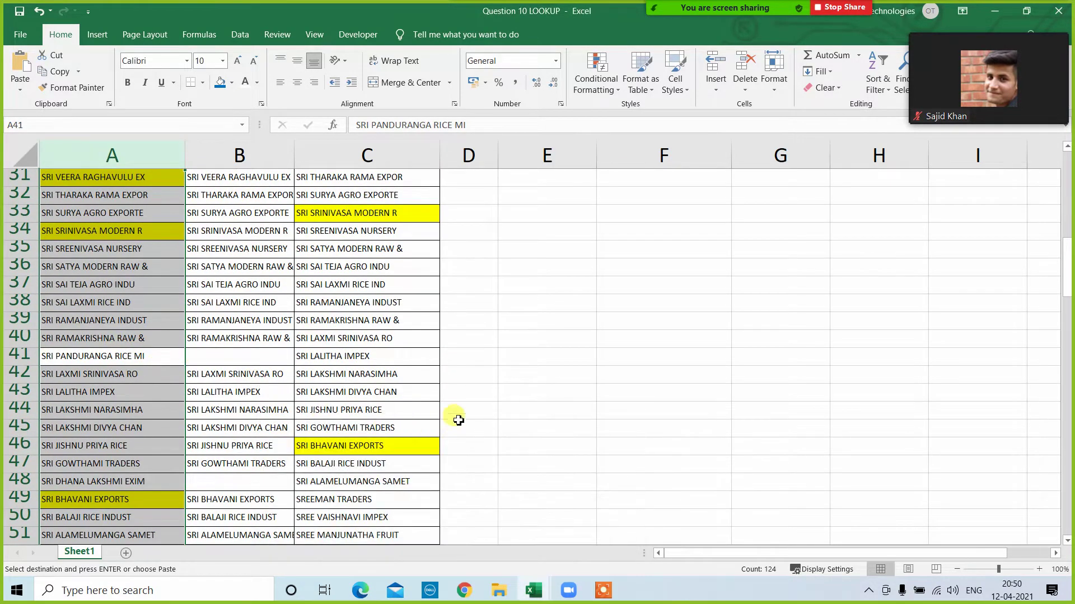
click(554, 394)
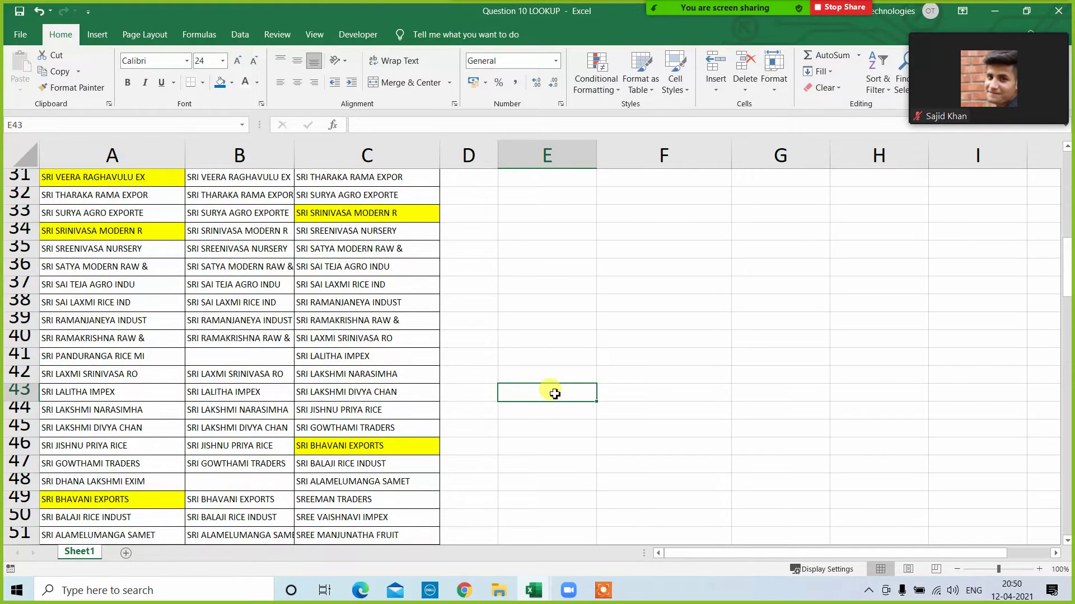
key(ctrl+Up)
key(ctrl+Up)
key(ctrl+Up)
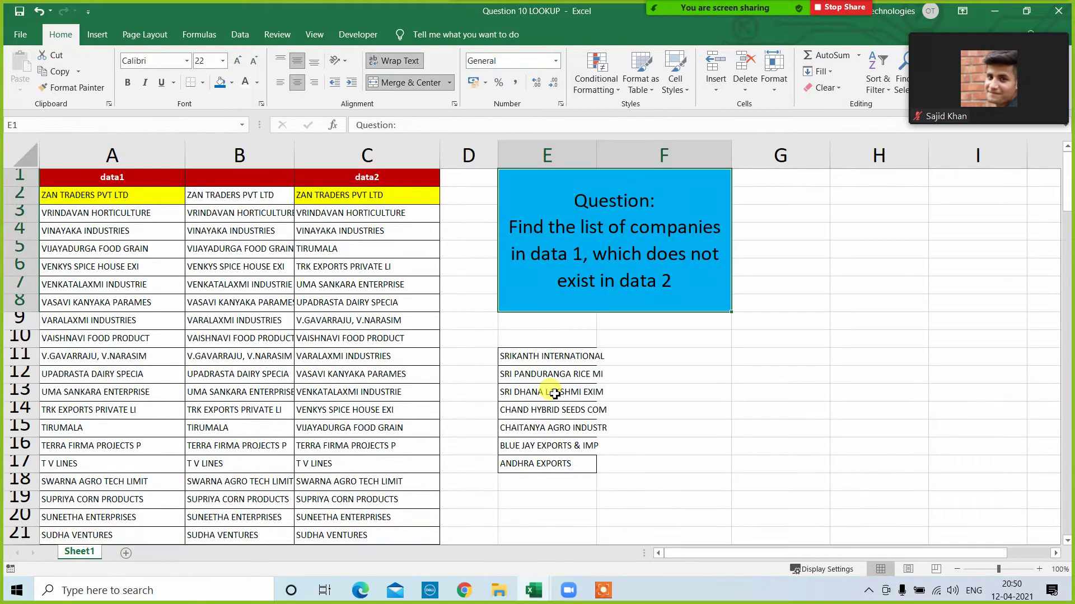
key(ctrl+Down)
key(Left)
key(ctrl+Left)
key(ctrl+Left)
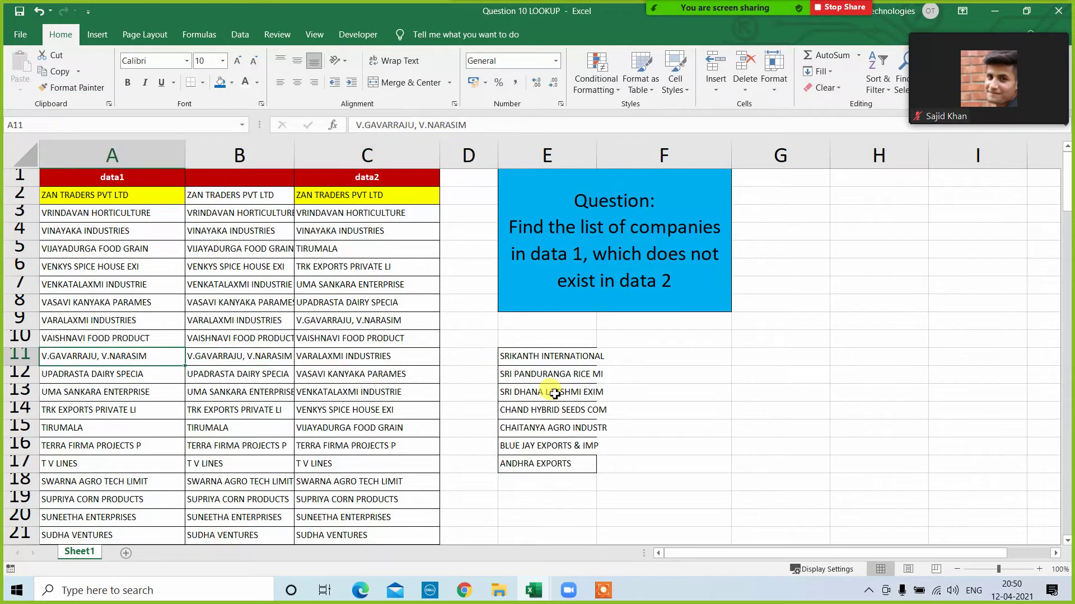
key(Right)
key(Right)
key(Right)
key(Right)
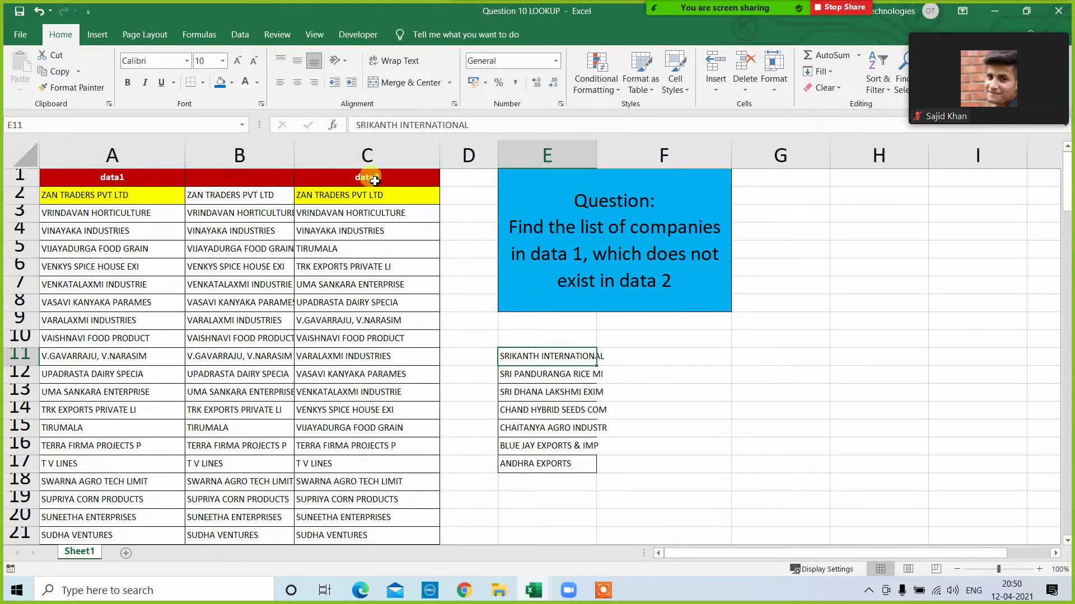
Search the data2 column for SRI PANDURANGA RICE MI.
click(340, 162)
key(ctrl+f)
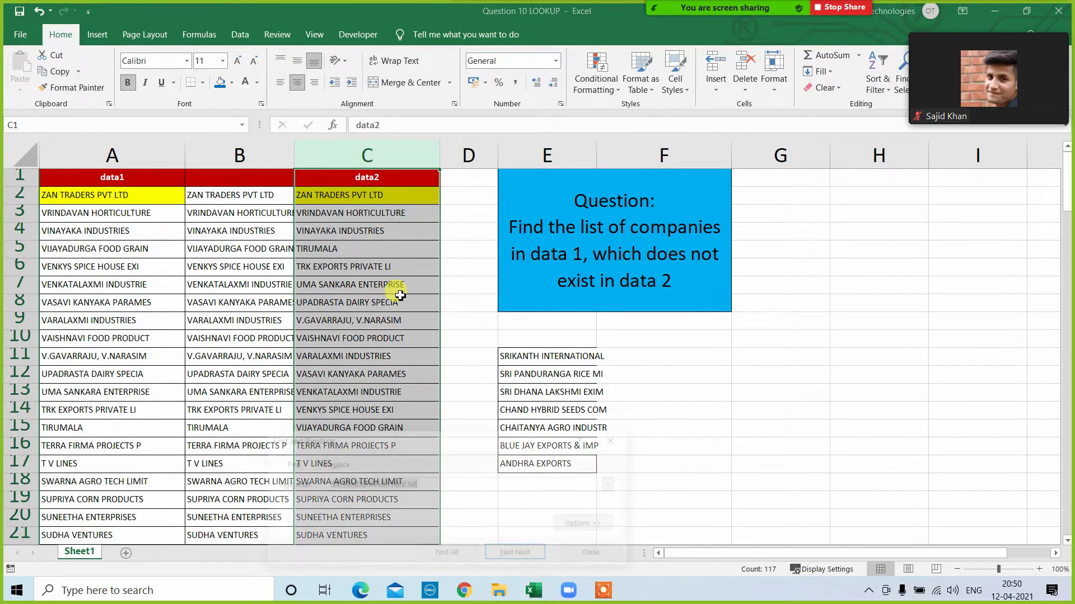
click(518, 554)
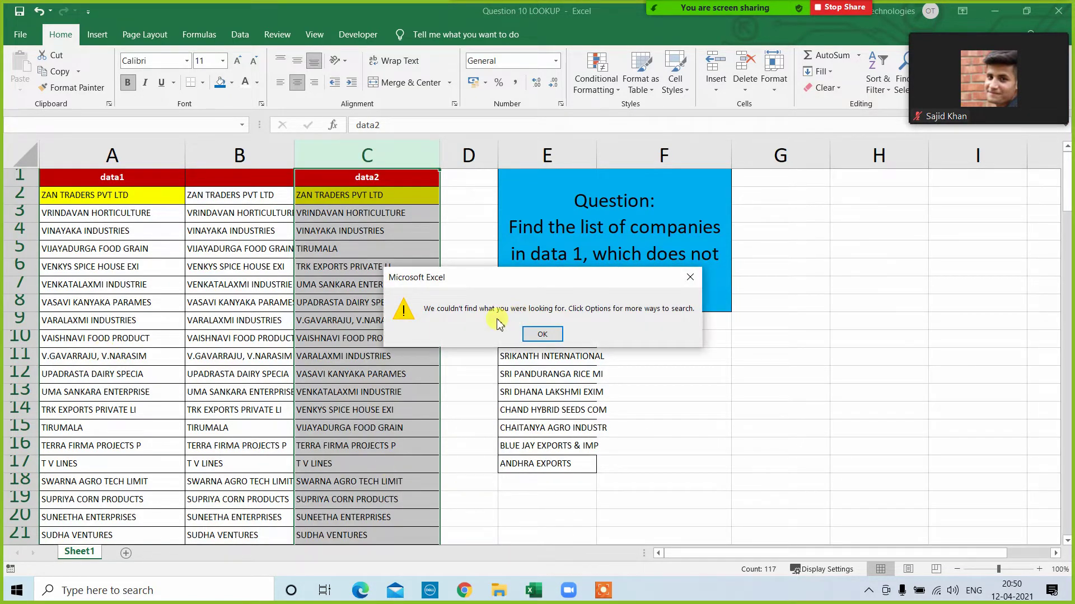
key(Return)
key(Return)
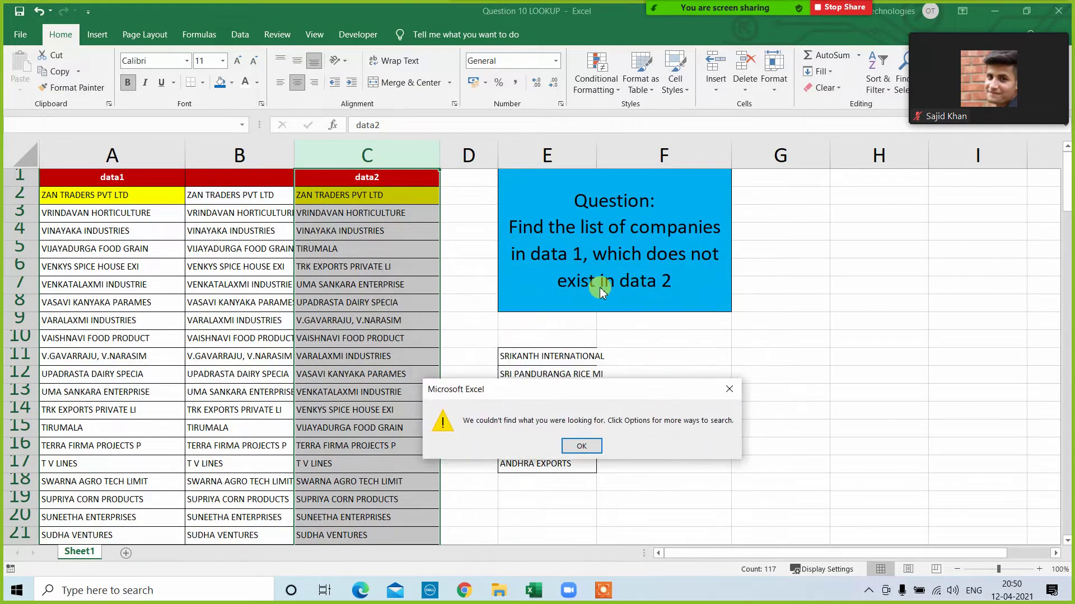
click(579, 447)
click(627, 440)
Search the data2 column for BLUE JAY EXPORTS & IMP, copied from E16.
click(555, 442)
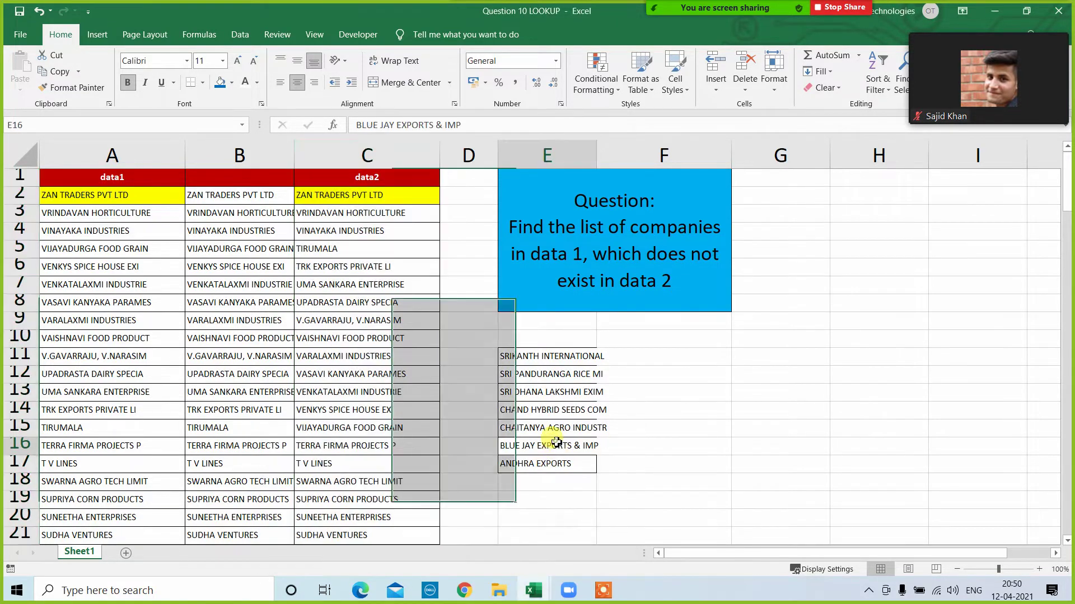
key(ctrl+c)
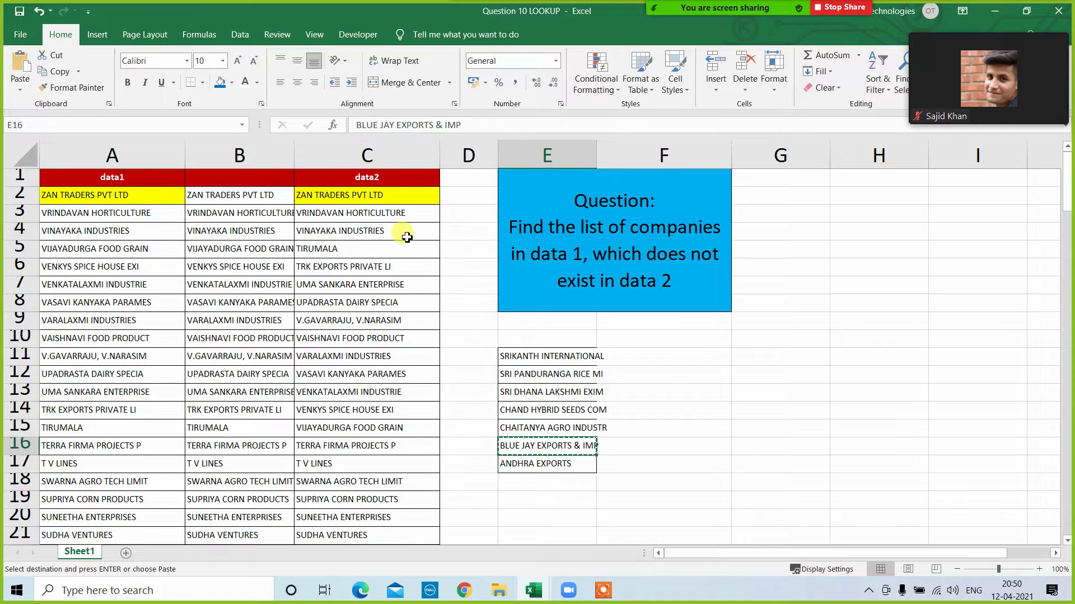
click(344, 166)
key(ctrl+f)
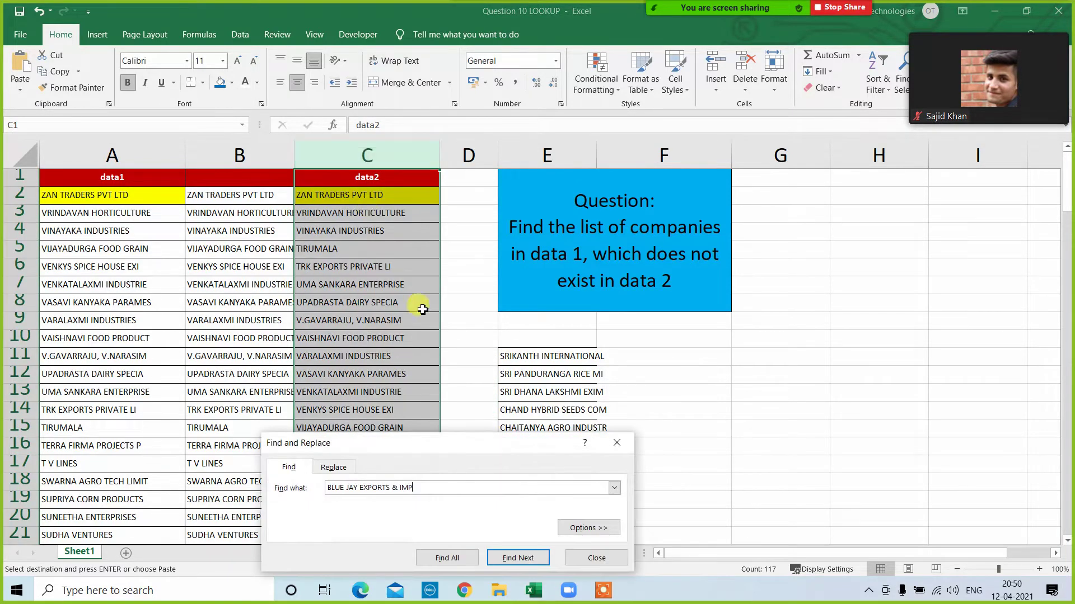
click(529, 558)
key(Return)
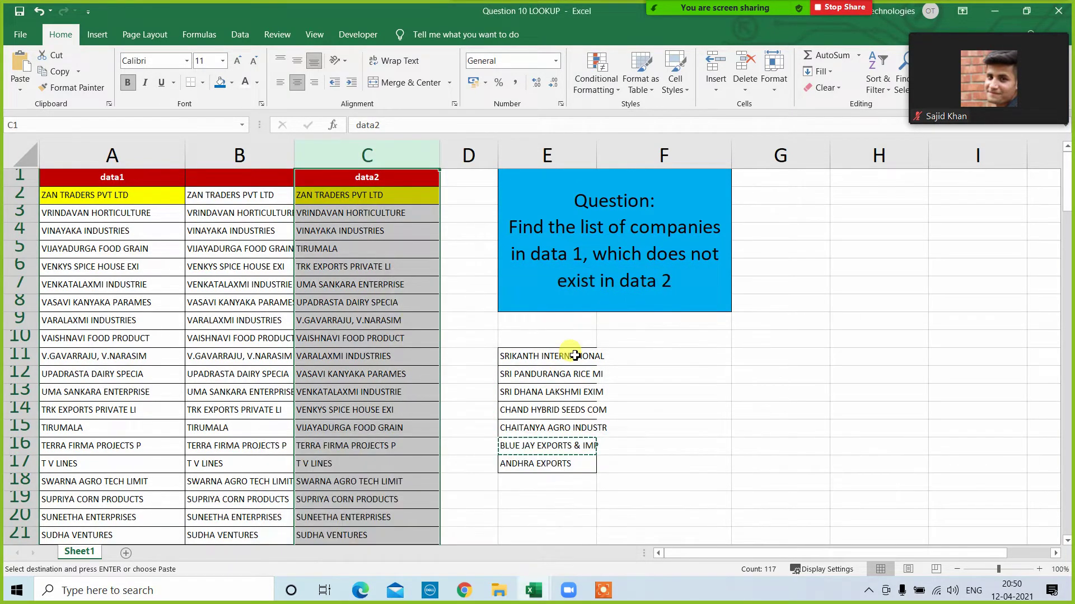
Widen column E so the full company names in E11:E17 fit within their cells.
drag(566, 356, 582, 485)
click(720, 425)
key(Escape)
key(Up)
key(Up)
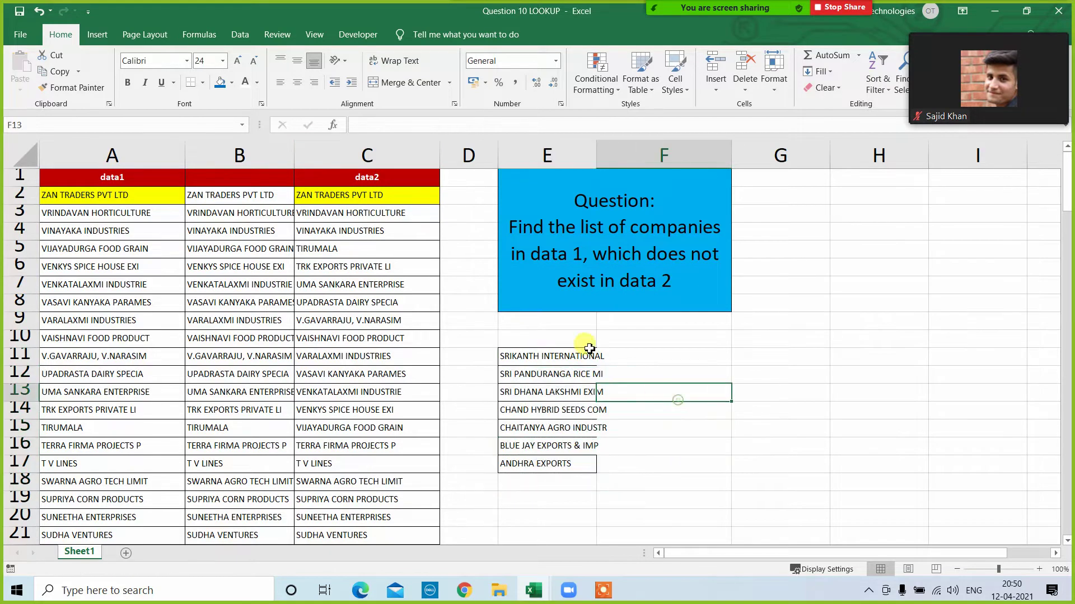
drag(600, 155, 641, 155)
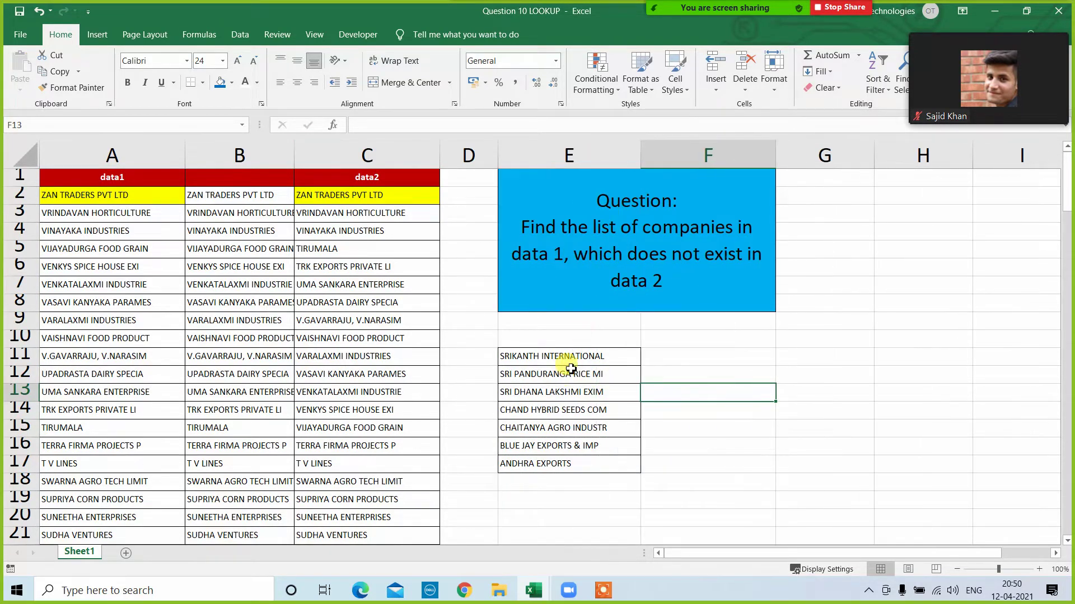
drag(565, 357, 554, 463)
click(579, 483)
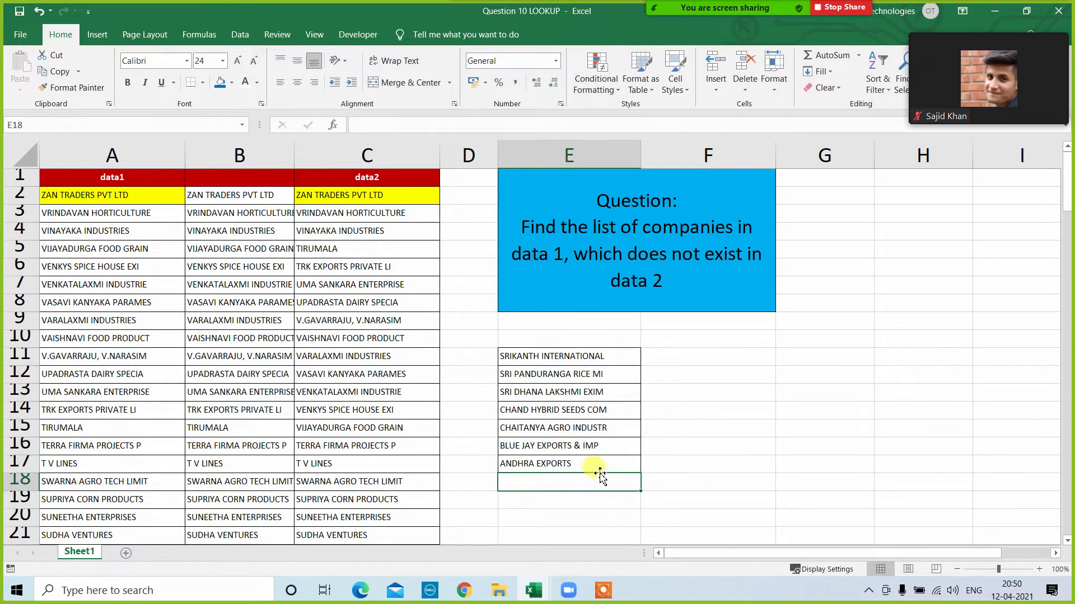
click(582, 355)
drag(582, 356, 594, 462)
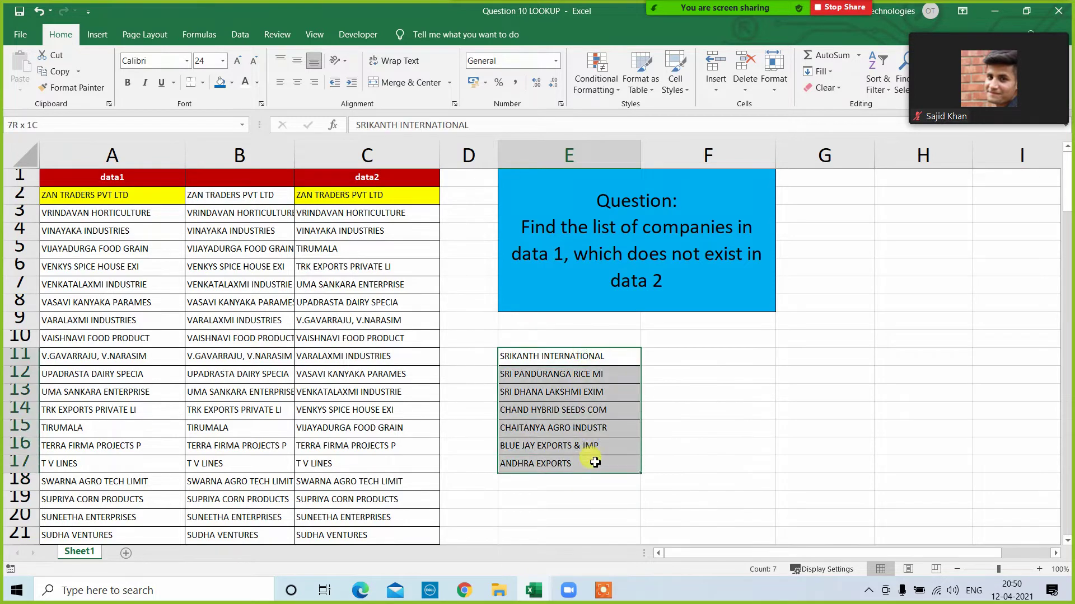
click(514, 498)
Clear all remaining lookup results from column B.
click(239, 156)
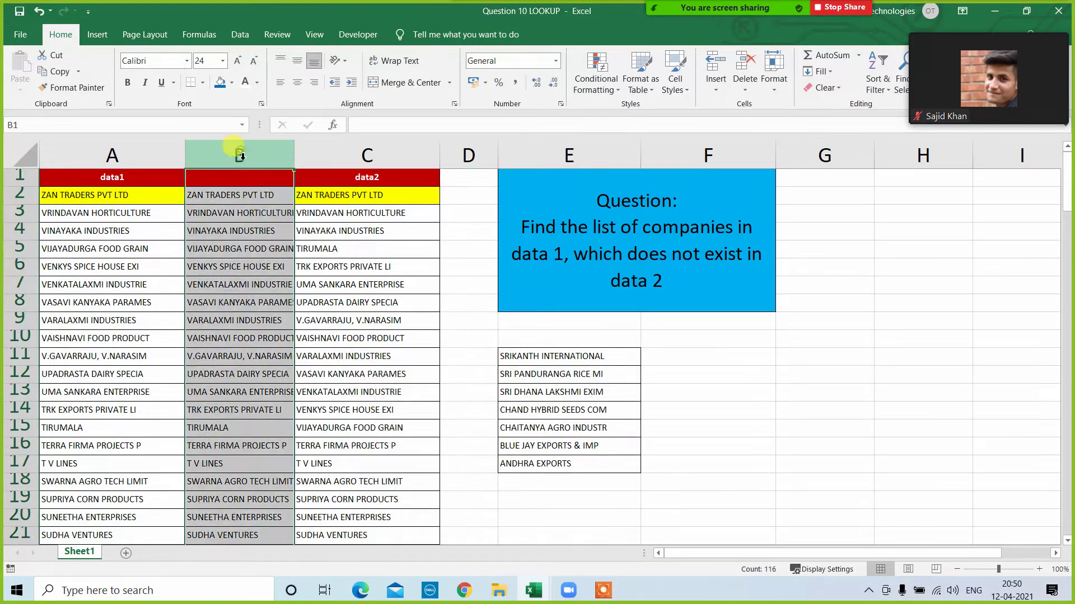
key(Delete)
click(242, 302)
click(241, 271)
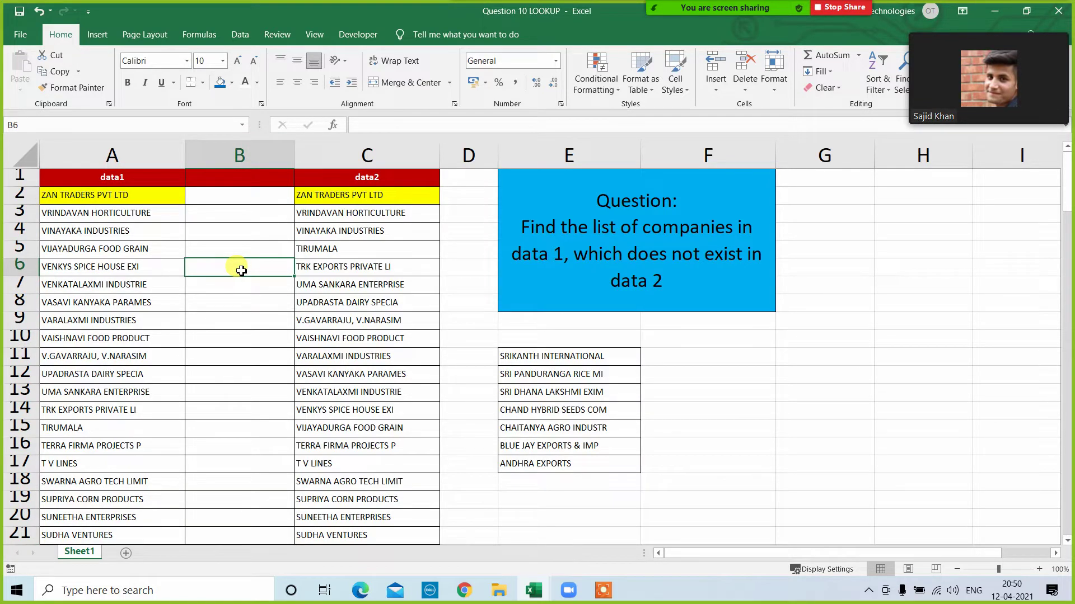
click(232, 194)
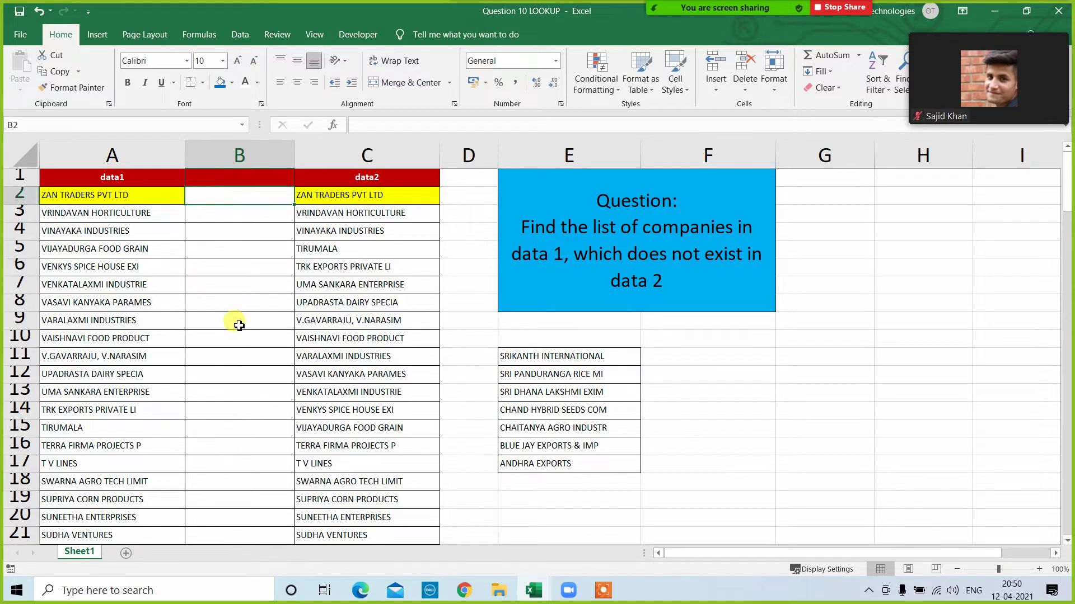
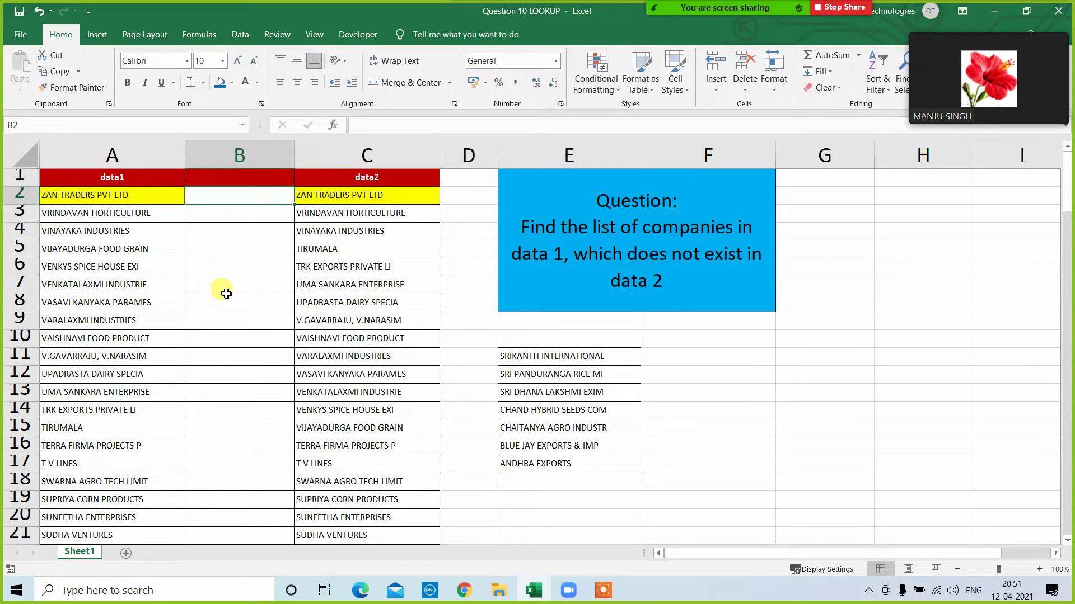
drag(223, 288, 221, 263)
click(225, 201)
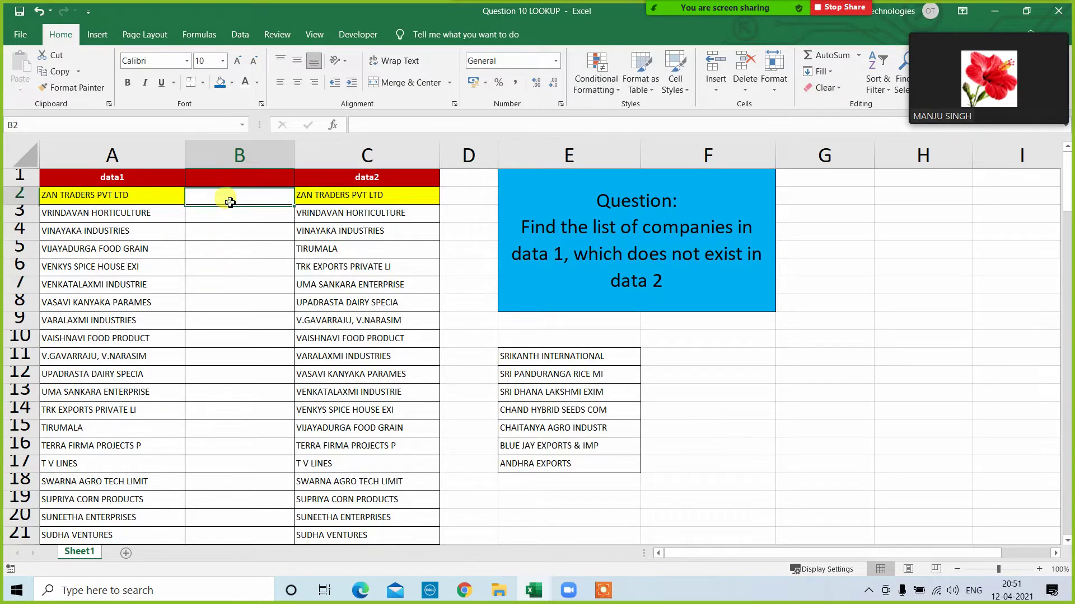
click(241, 356)
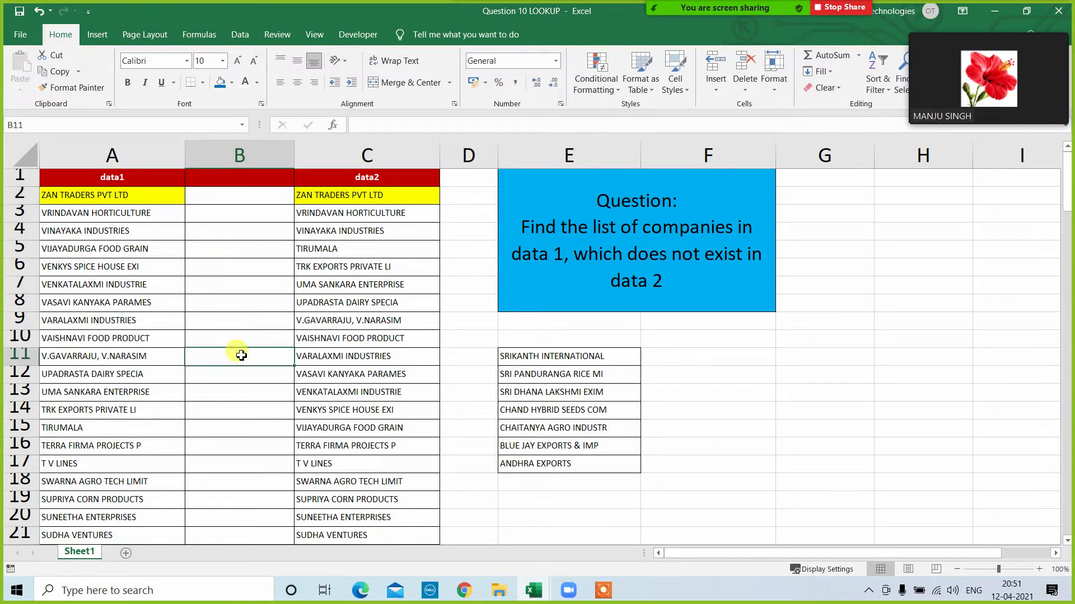
click(232, 212)
click(225, 178)
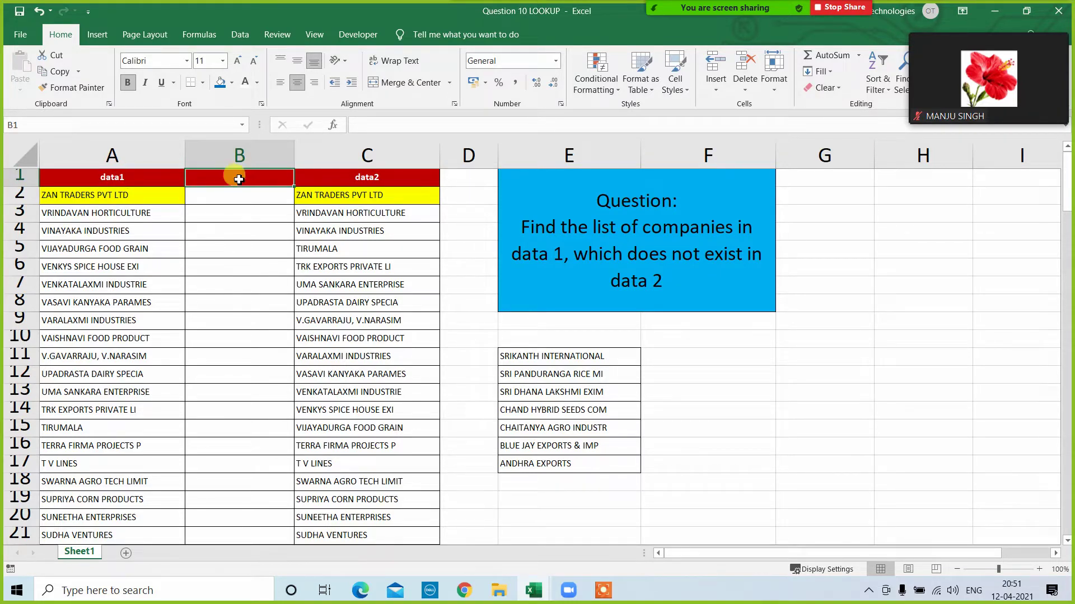
drag(220, 196, 211, 341)
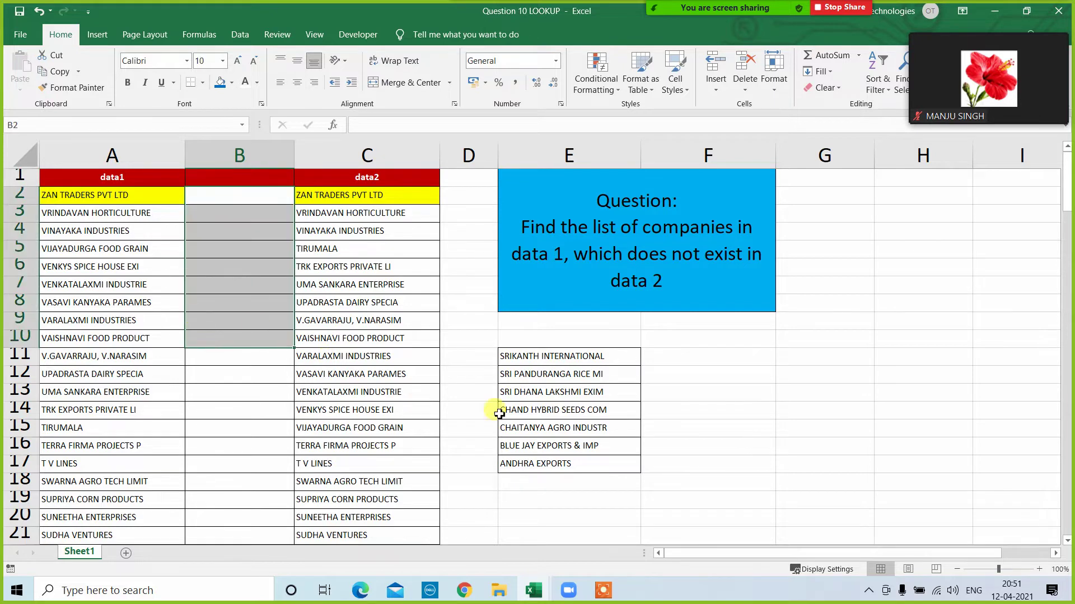
drag(545, 356, 554, 461)
click(770, 445)
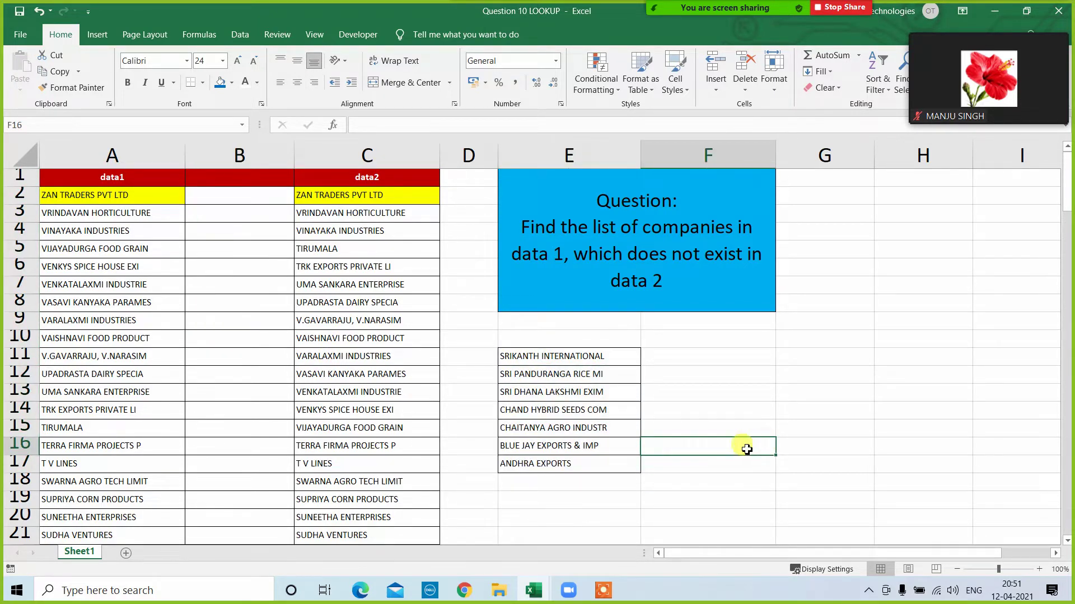
click(273, 308)
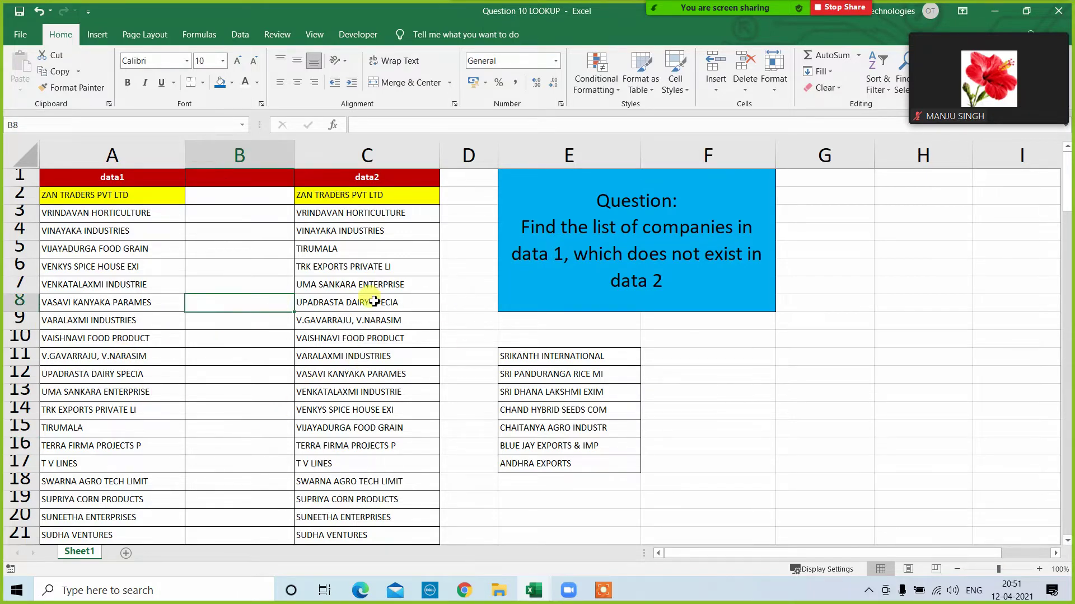
drag(106, 241, 112, 374)
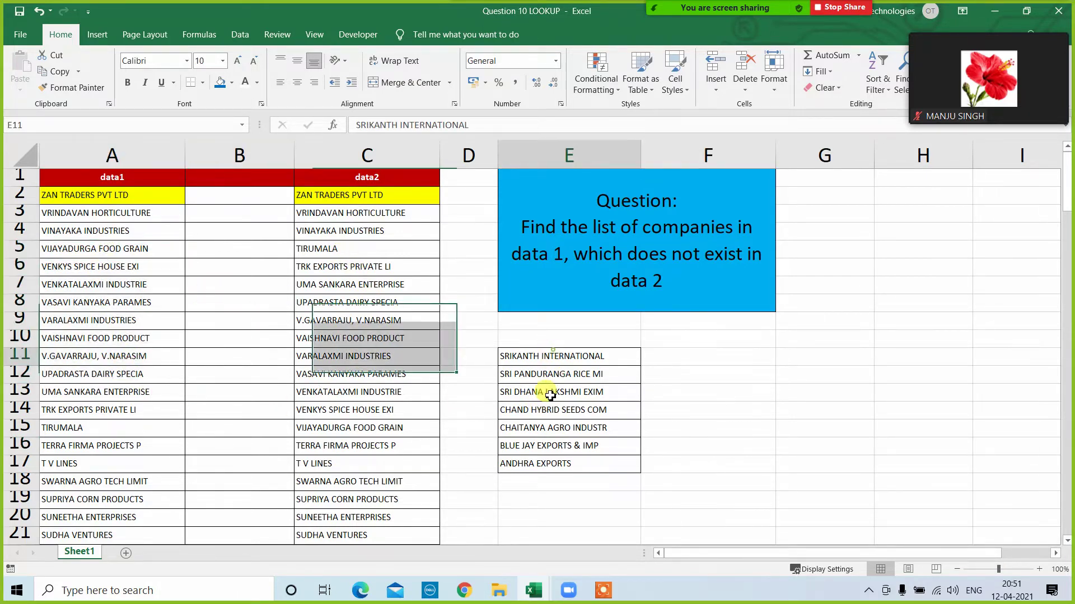
click(144, 316)
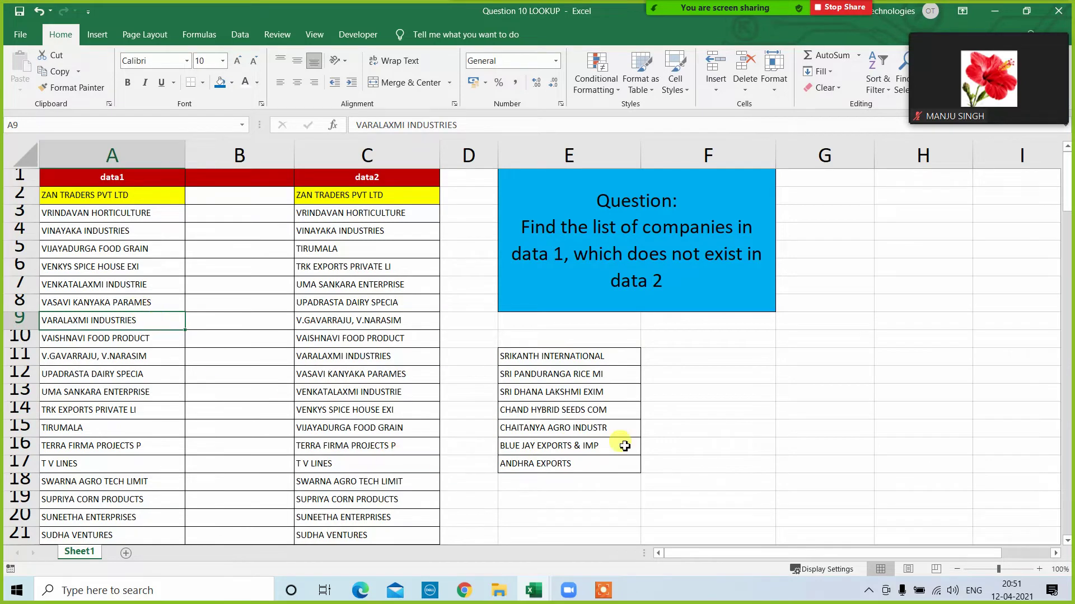
click(643, 407)
click(876, 340)
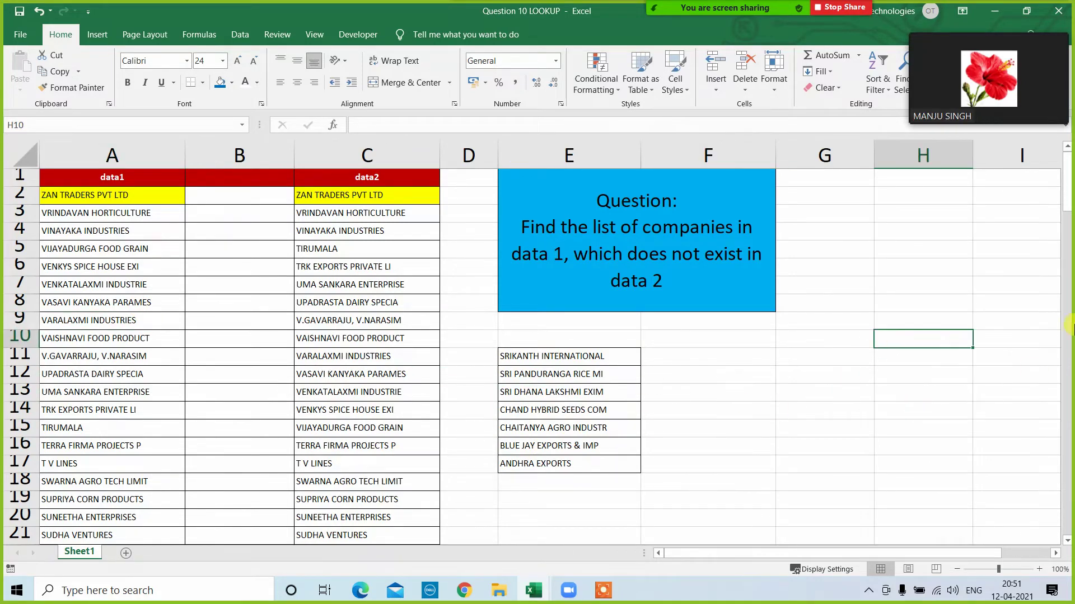
Close the Question 10 LOOKUP and Pivot Table workbooks without saving their changes.
click(1058, 13)
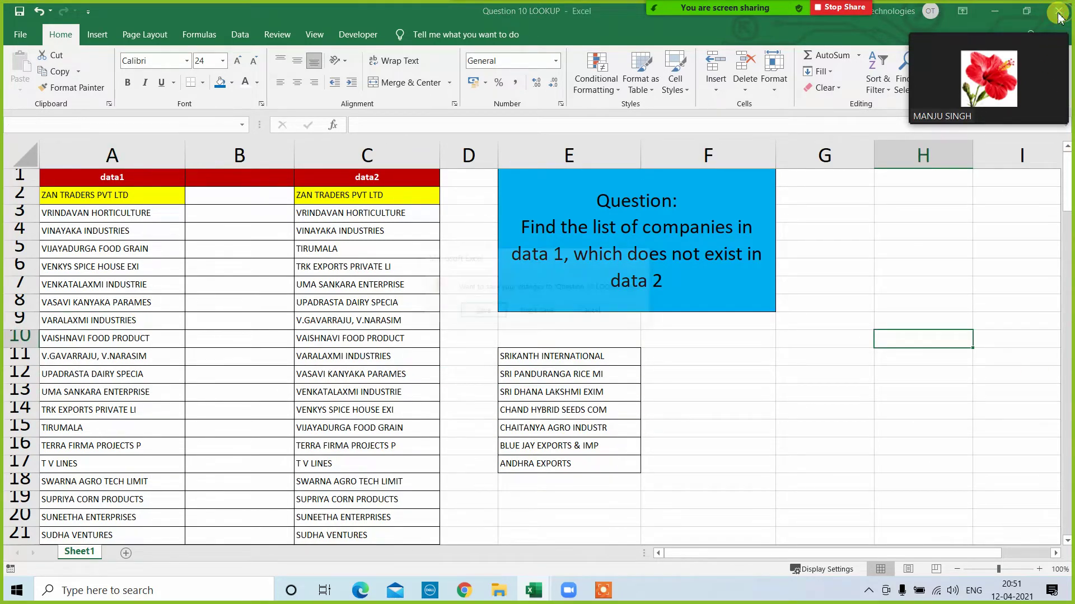
click(540, 312)
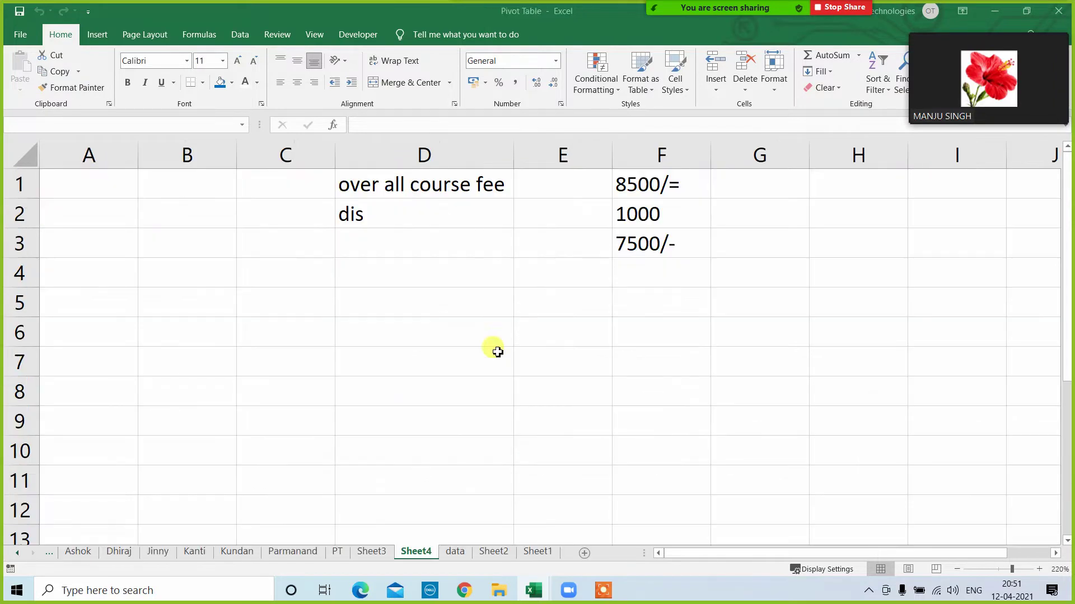
click(497, 352)
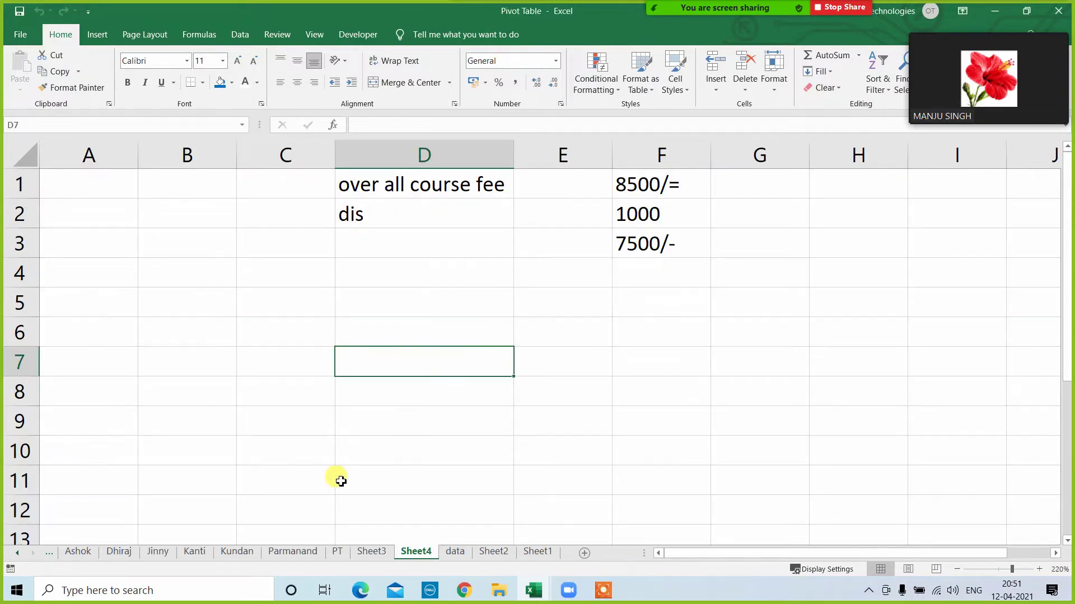
click(1058, 10)
click(540, 328)
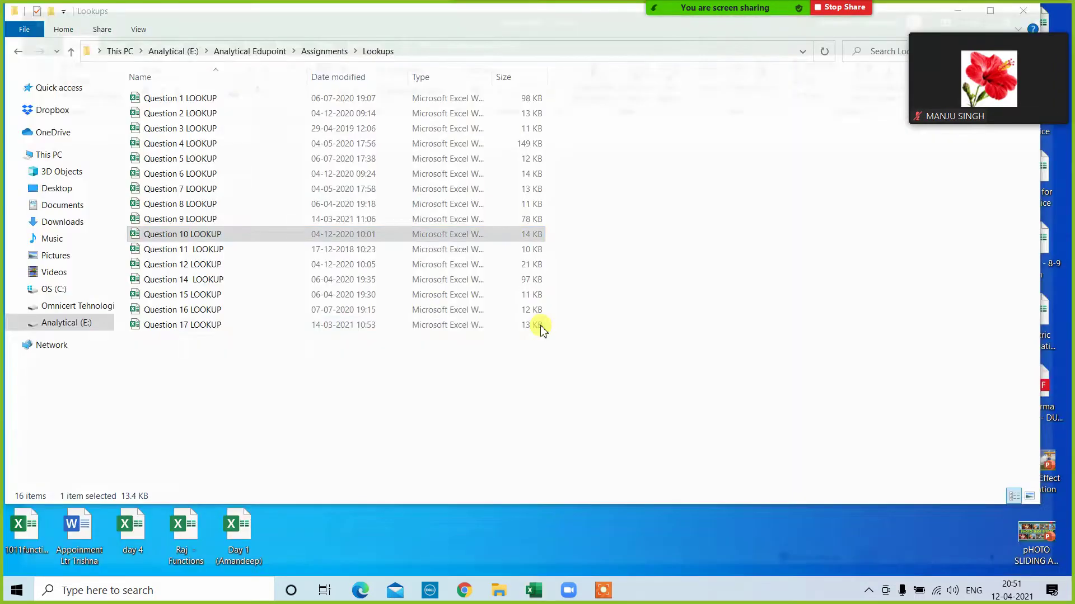
Open the Question 11 LOOKUP workbook from the Lookups folder and set its zoom to 100%.
click(163, 252)
double_click(163, 253)
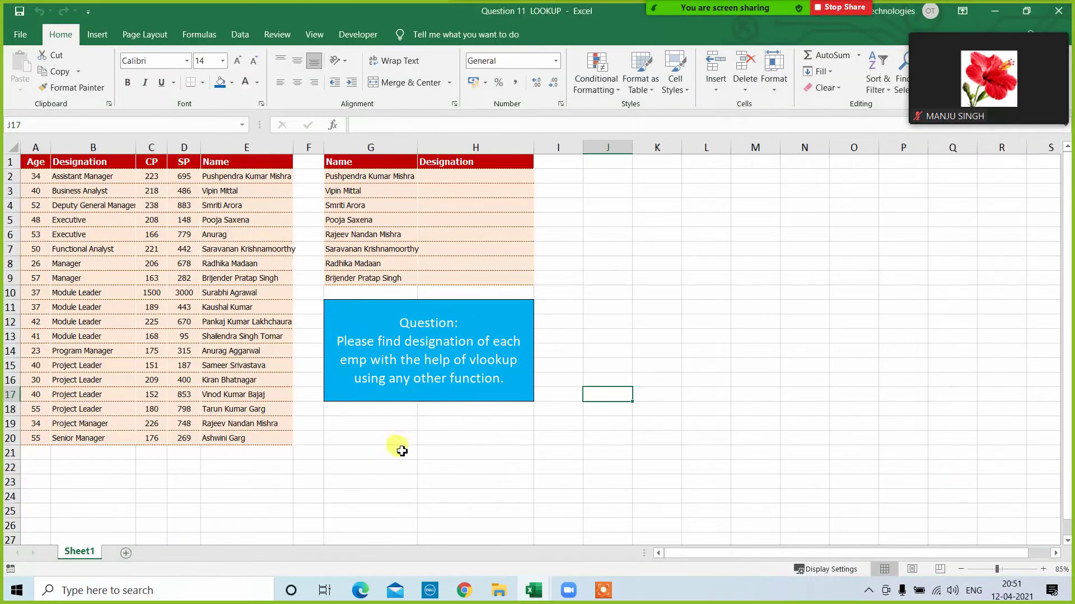
click(402, 451)
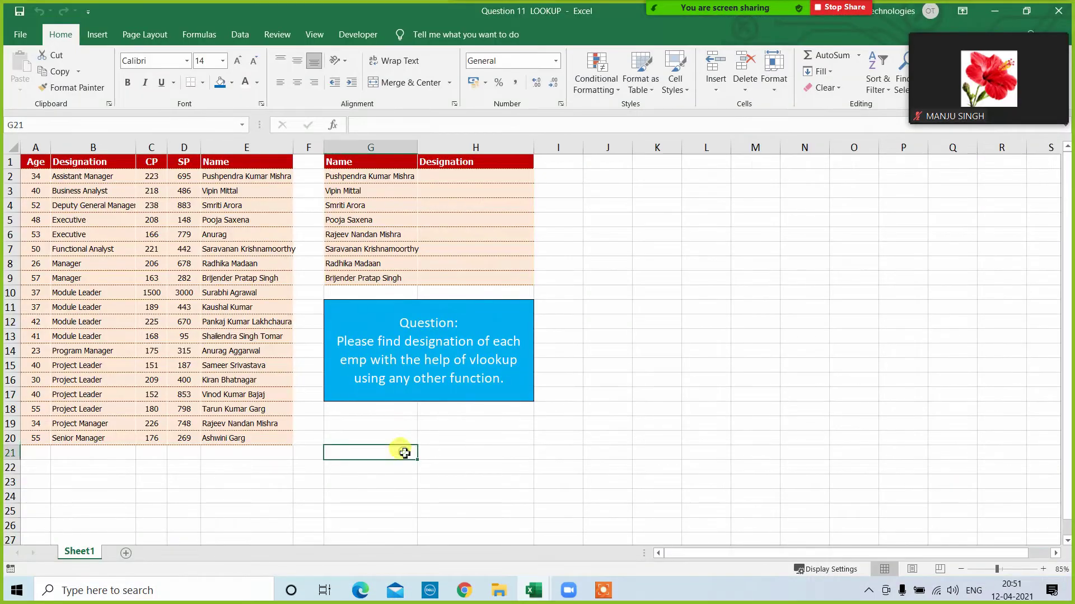
scroll(373, 473, up, 1)
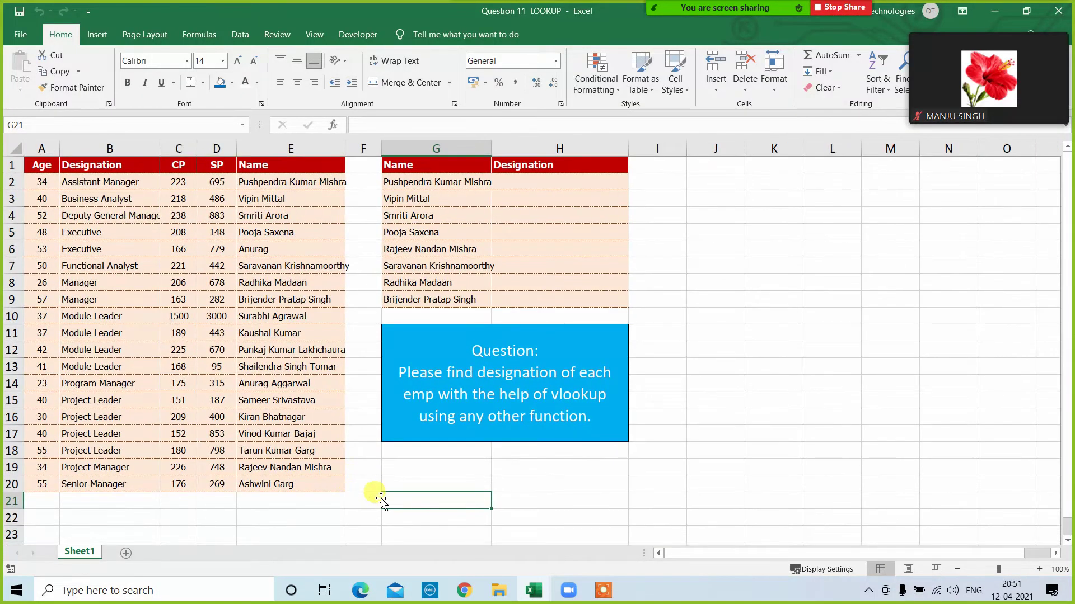
Widen column G so the full employee names in the lookup table fit within their cells.
click(507, 503)
drag(493, 150, 525, 150)
click(593, 183)
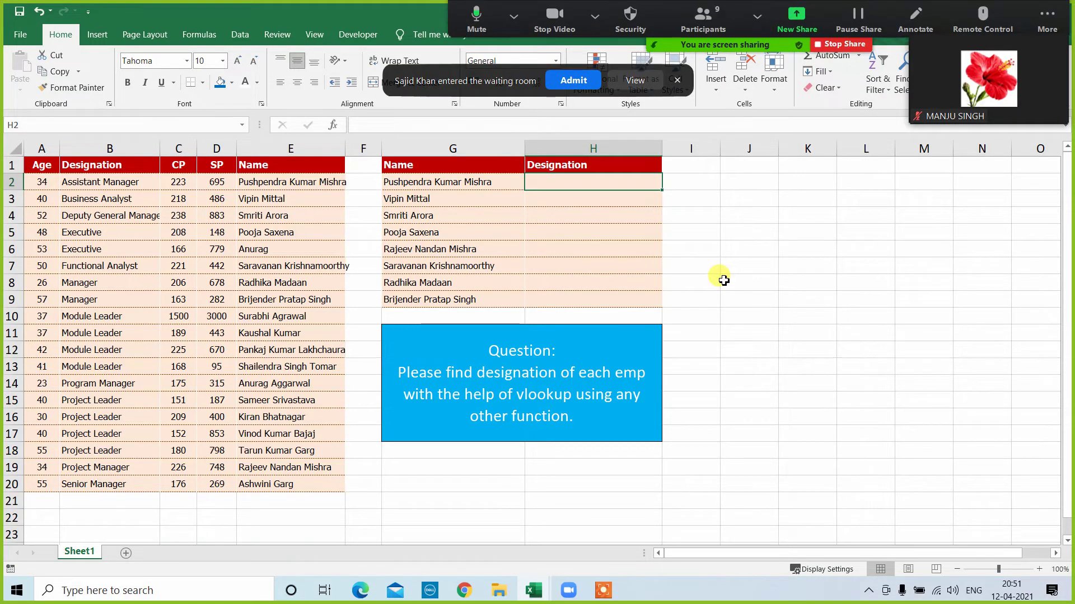
Admit the waiting participant to the meeting and return to the worksheet's question box.
click(572, 80)
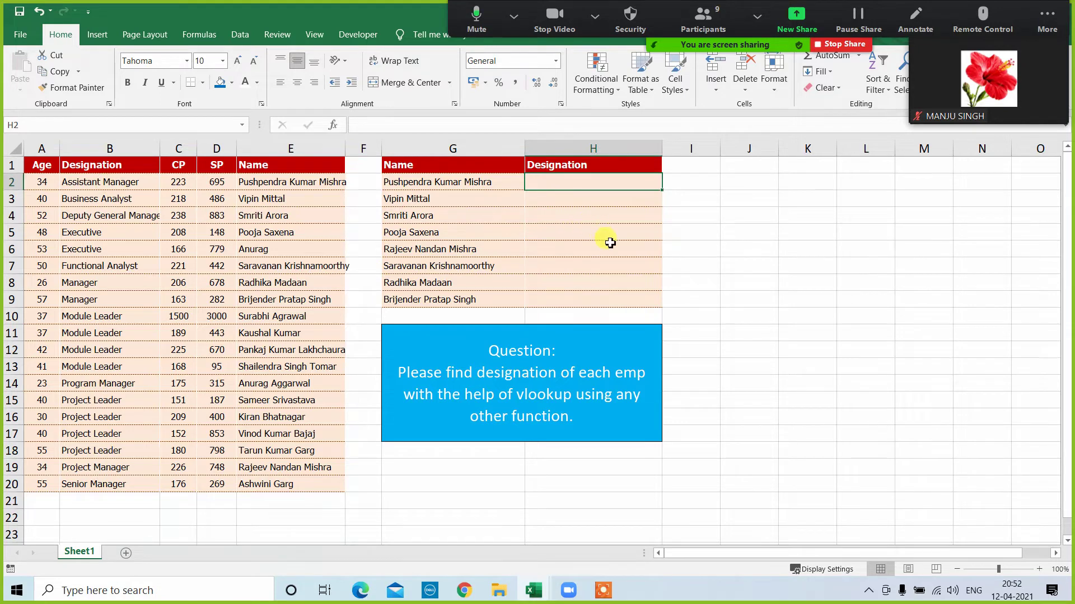
click(728, 448)
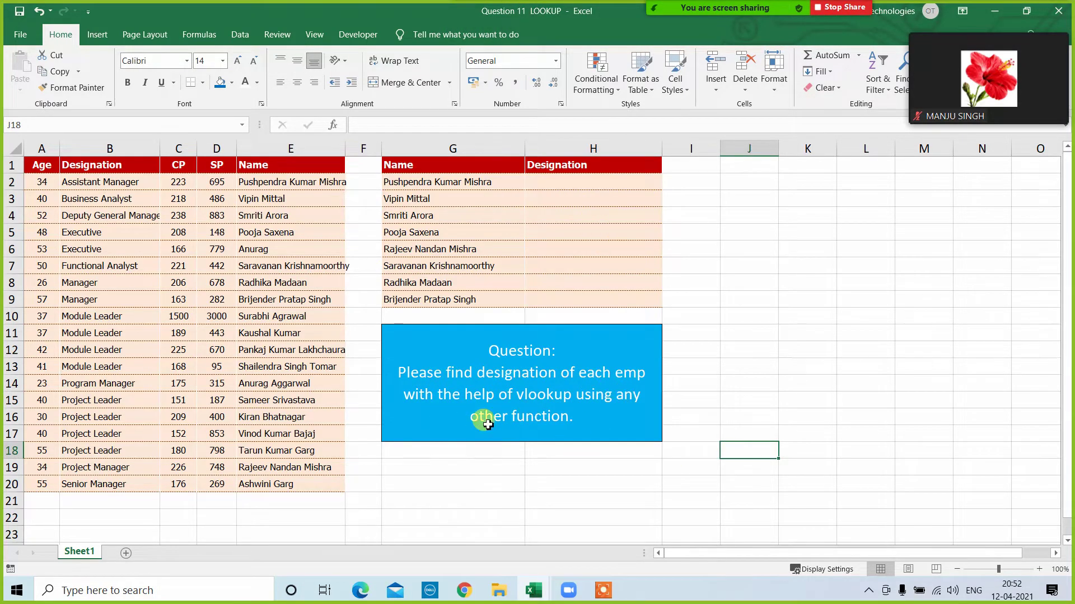
click(563, 403)
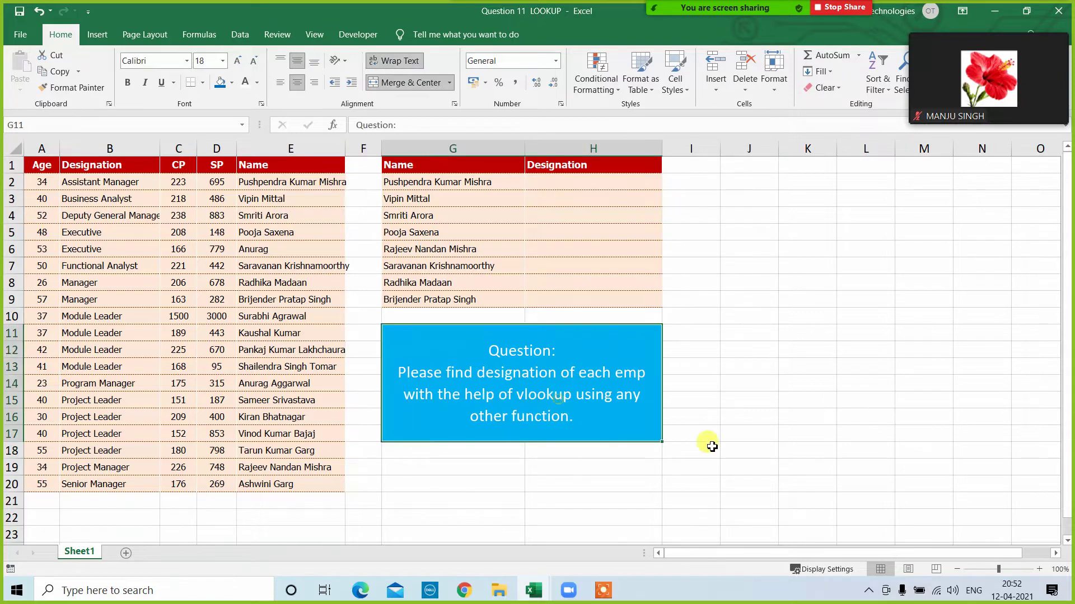
Start a VLOOKUP formula in H2 with G2 as the lookup value and CHOOSE({1,2}, as the beginning of its table array.
click(540, 185)
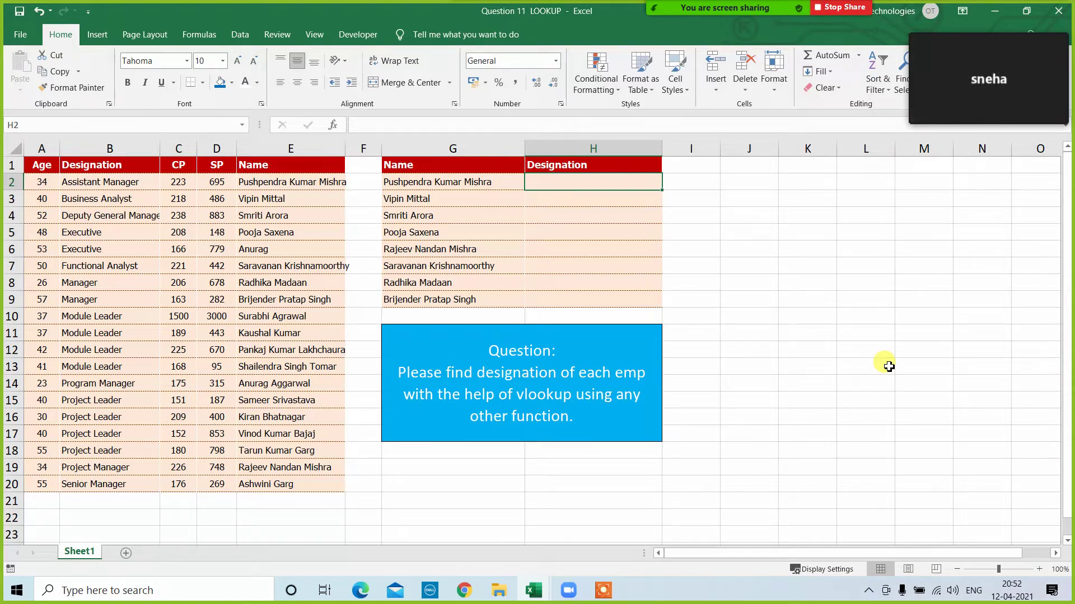
text(=)
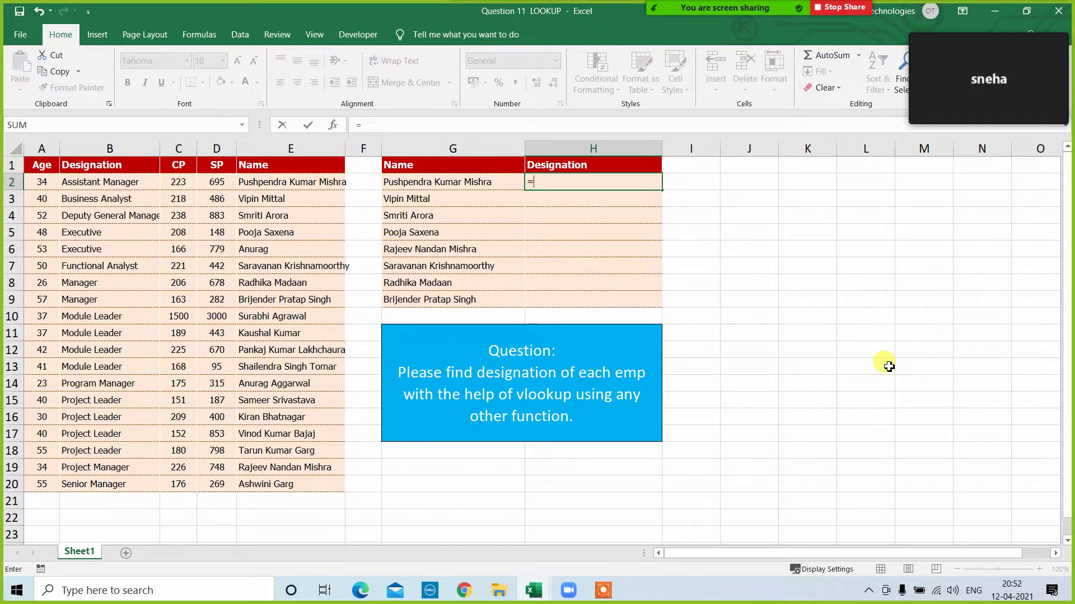
text(vl)
key(Tab)
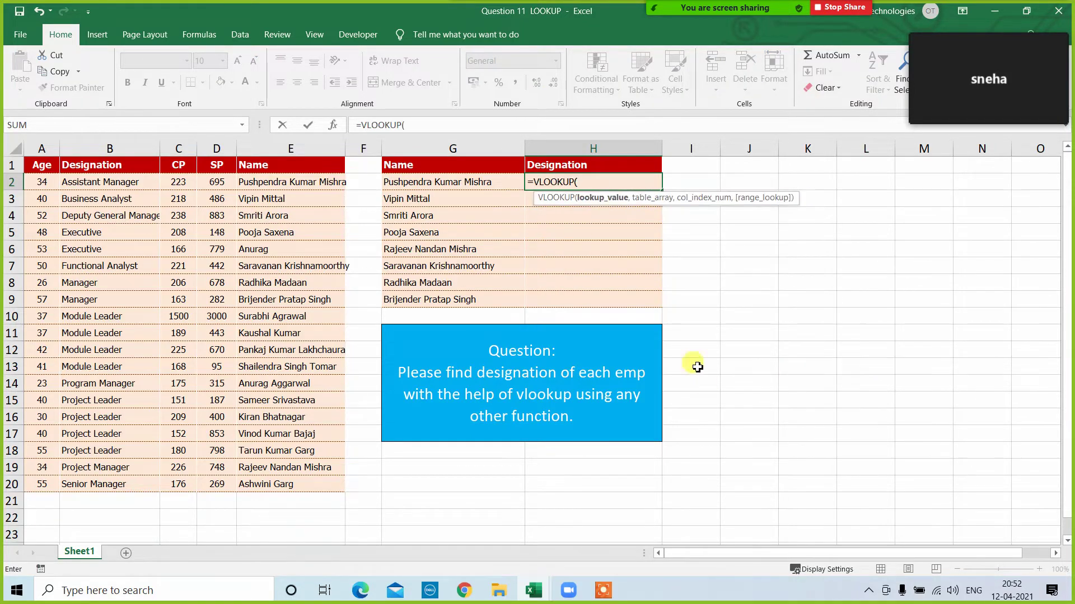
click(470, 182)
text(,)
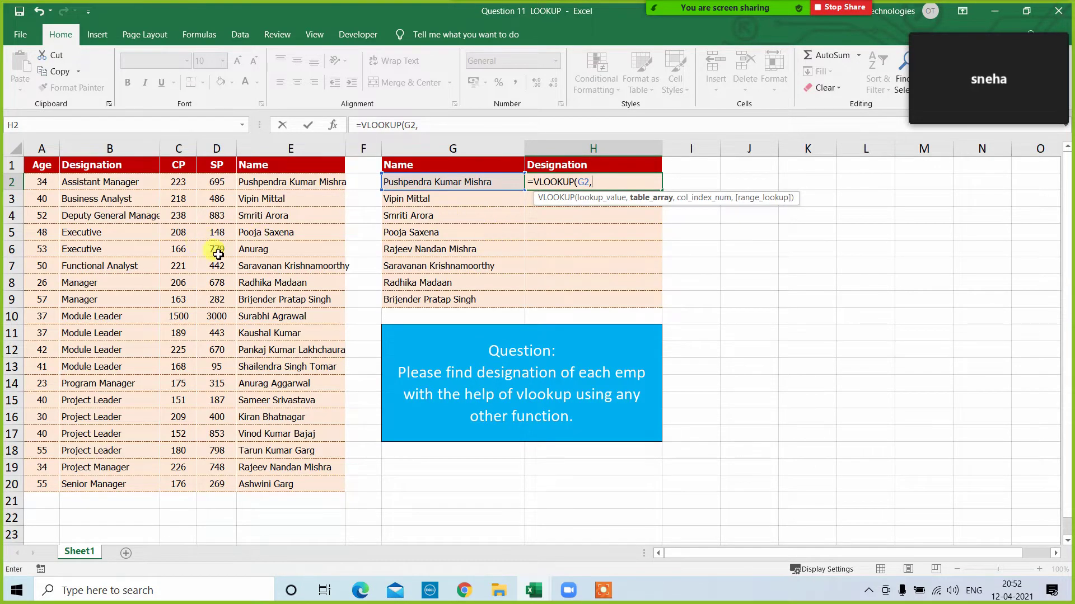
text(choose()
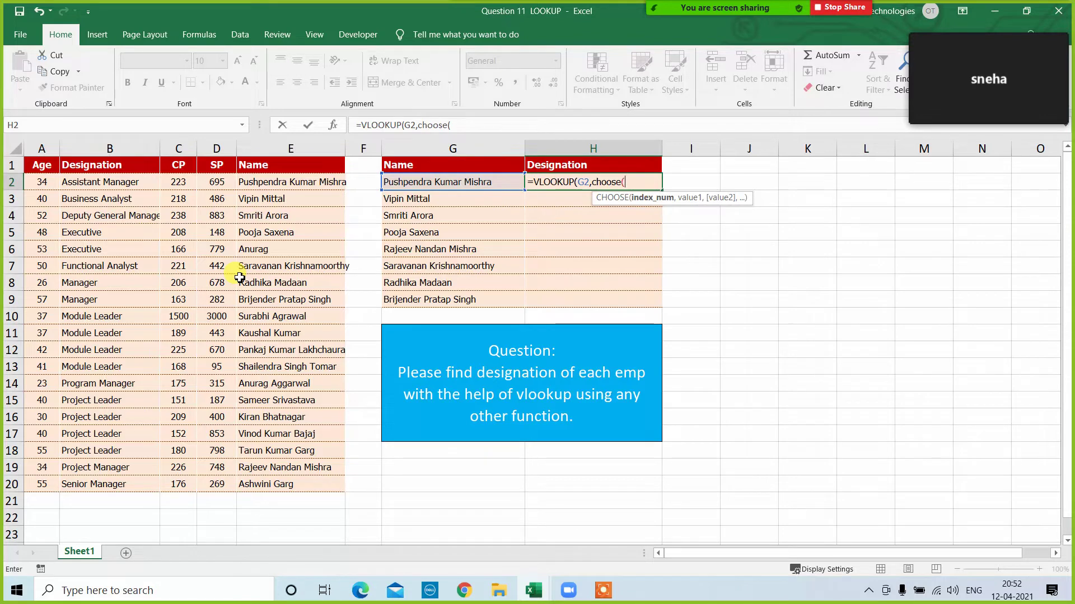
text({1,2},)
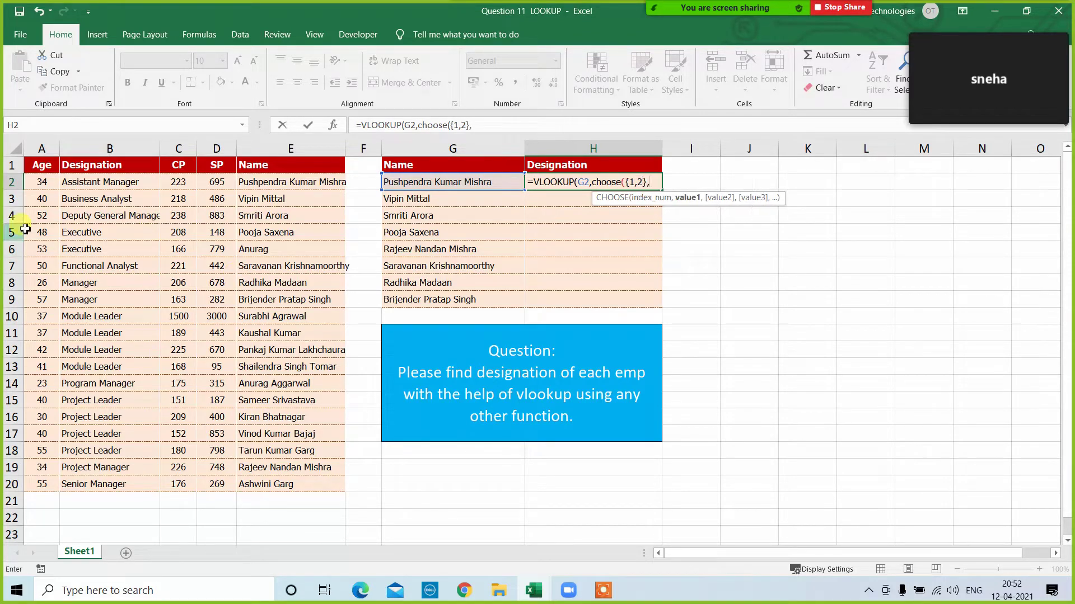
Complete the H2 formula with CHOOSE ranges $E$1:$E$20 and $B$1:$B$20, column index 2 and match type 0.
click(247, 168)
key(ctrl+shift+Down)
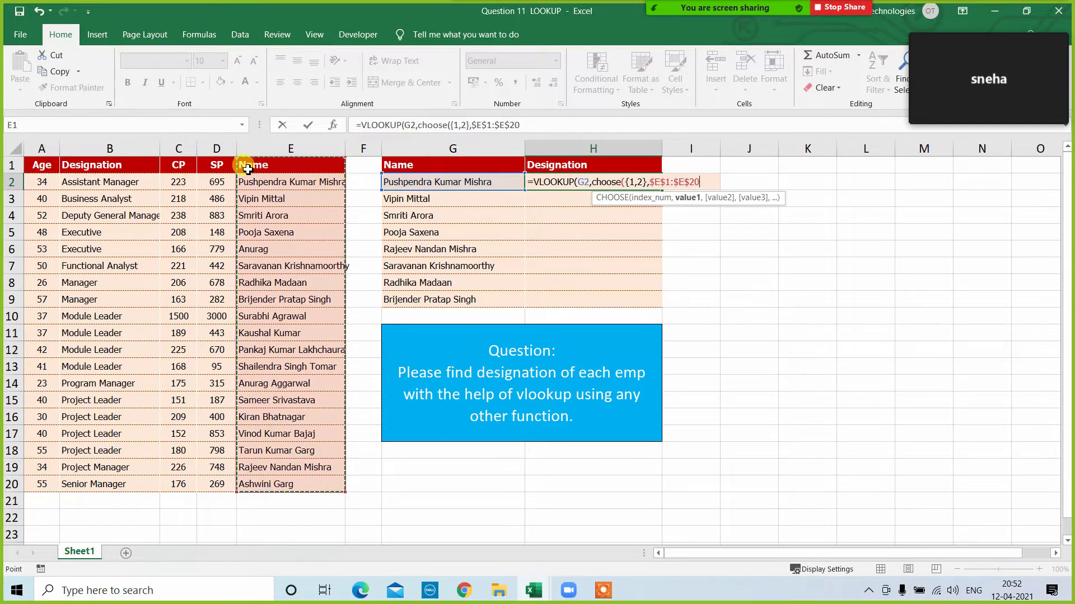
key(F4)
text(,)
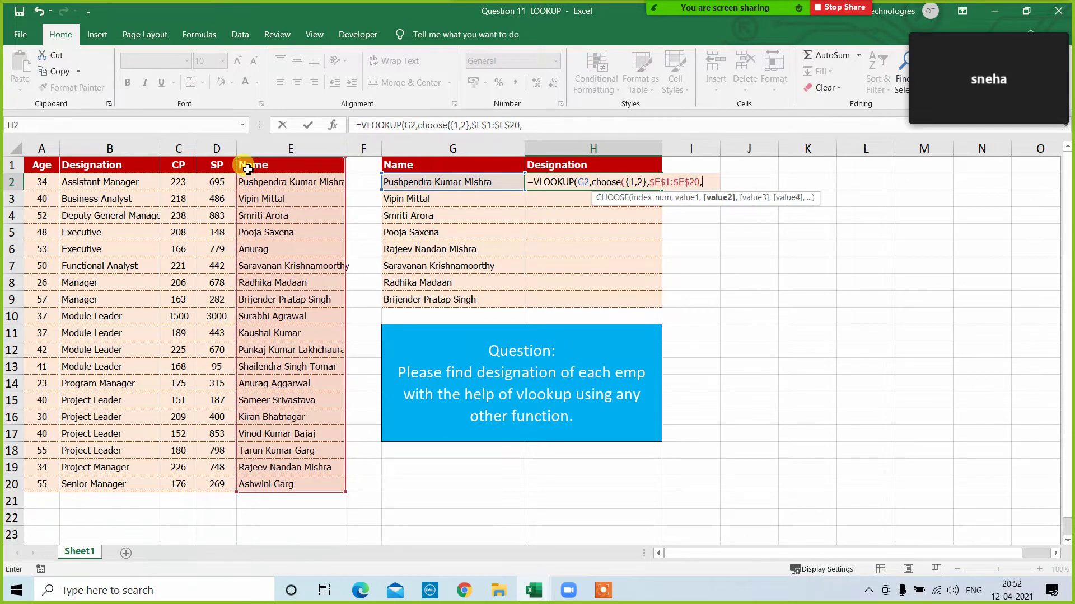
click(108, 167)
key(ctrl+shift+Down)
key(F4)
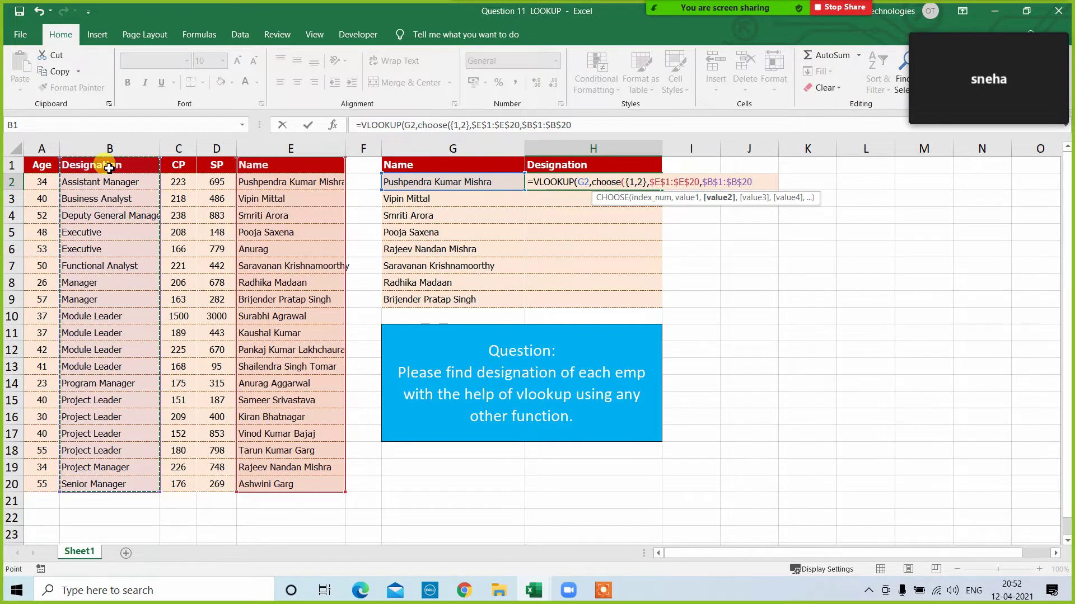
text(),)
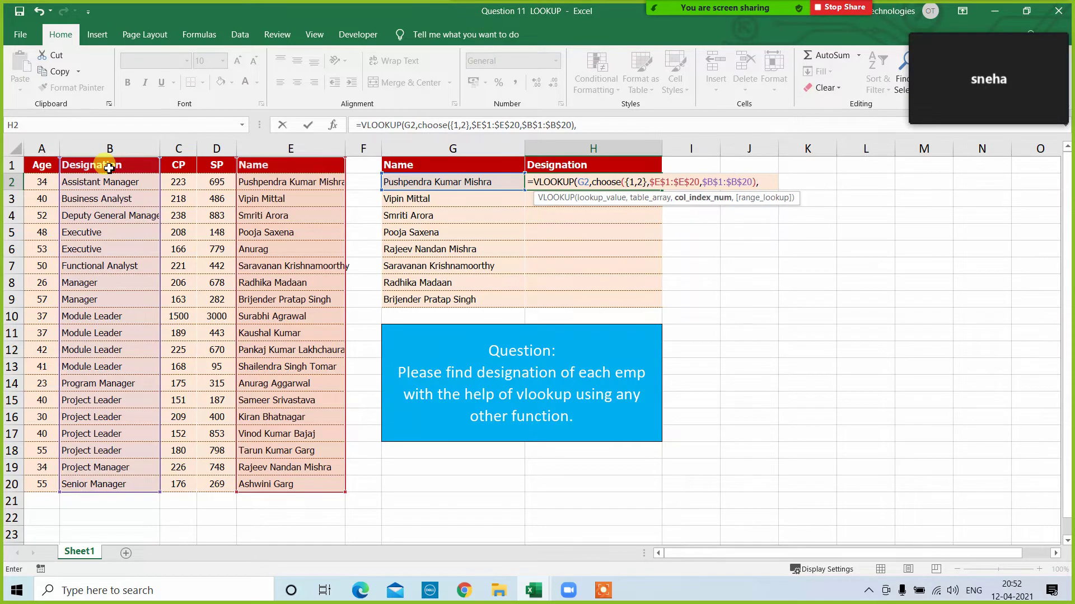
text(2,0))
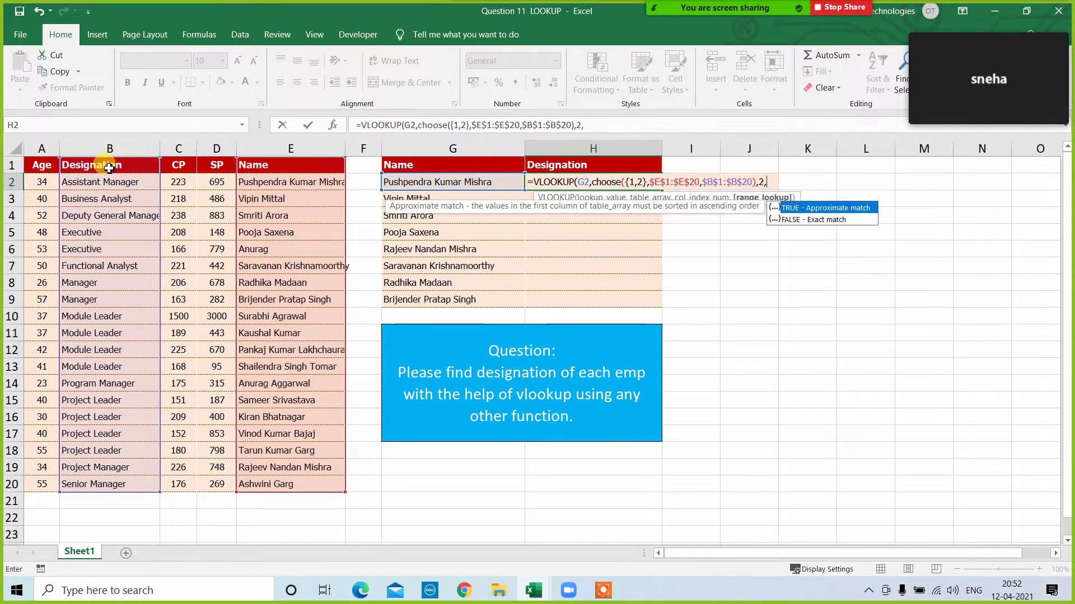
key(Return)
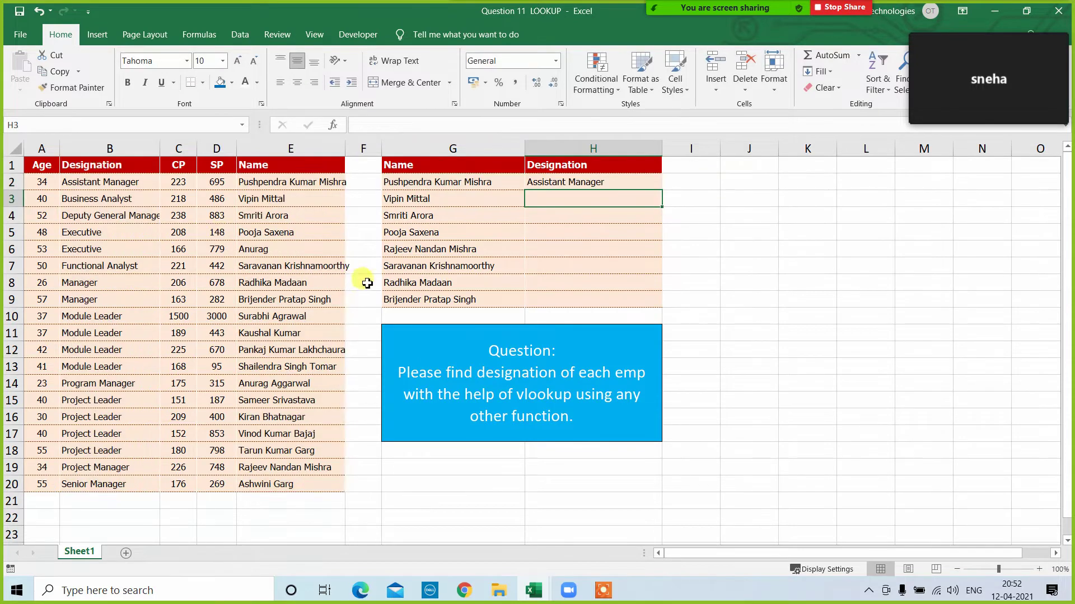
Fill the H2 designation formula down to H9 and widen column H slightly.
click(641, 182)
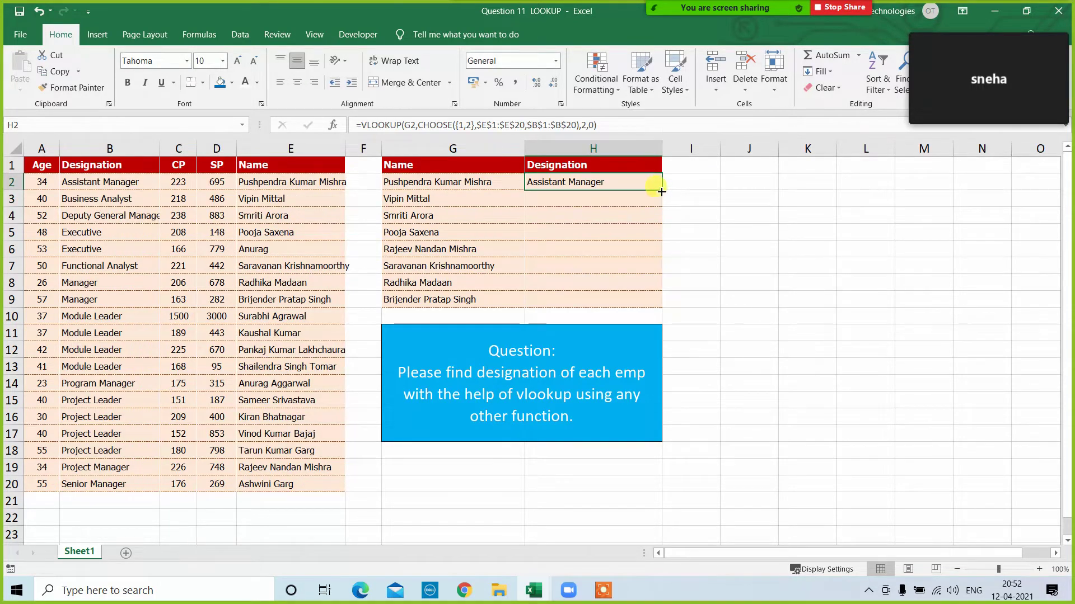
double_click(663, 189)
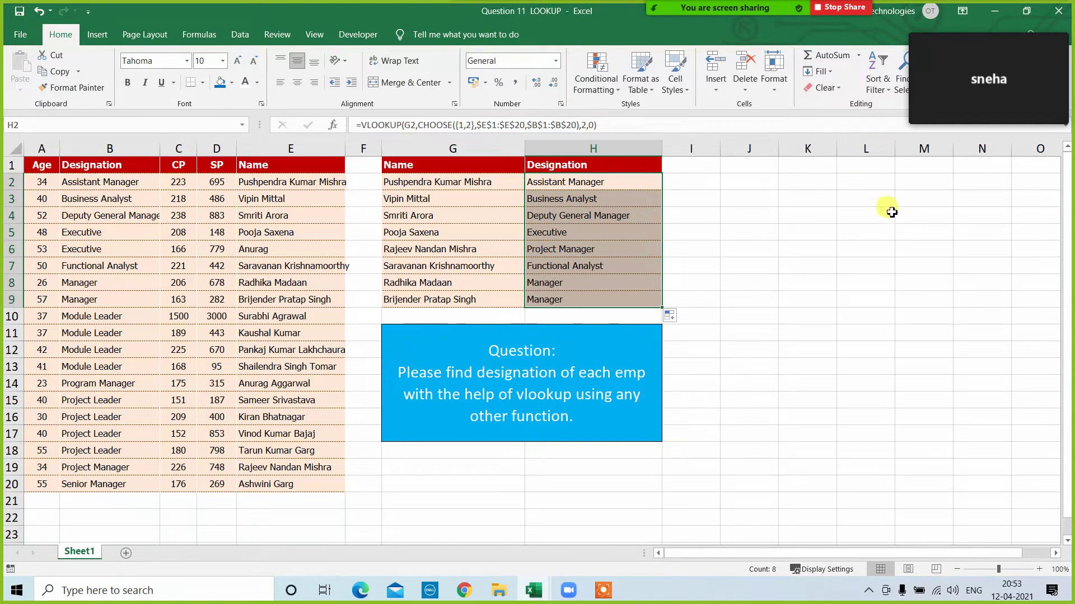
click(702, 487)
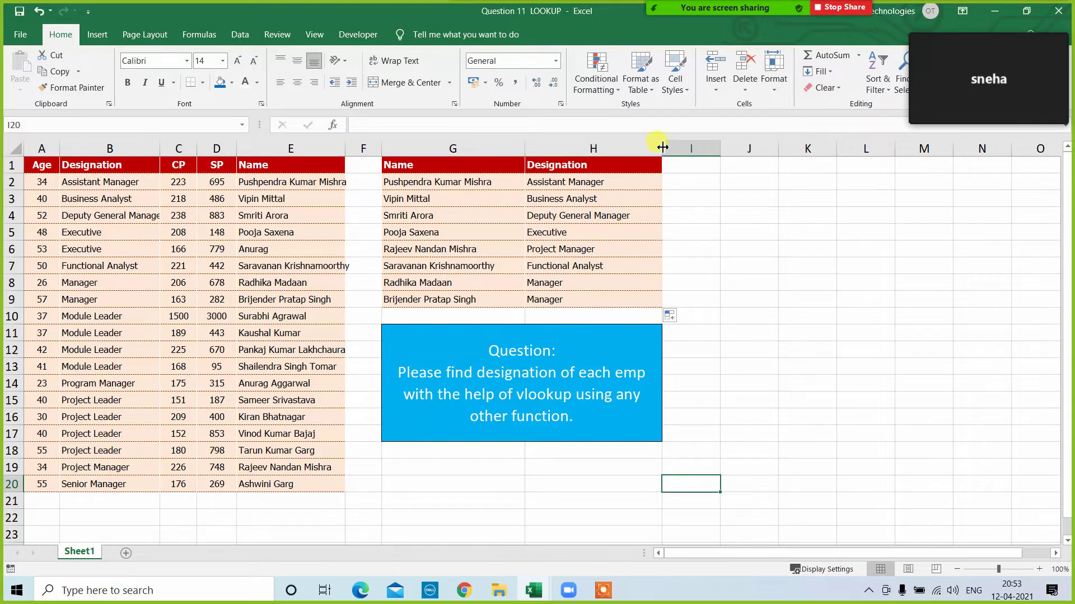
drag(662, 147, 696, 159)
click(466, 486)
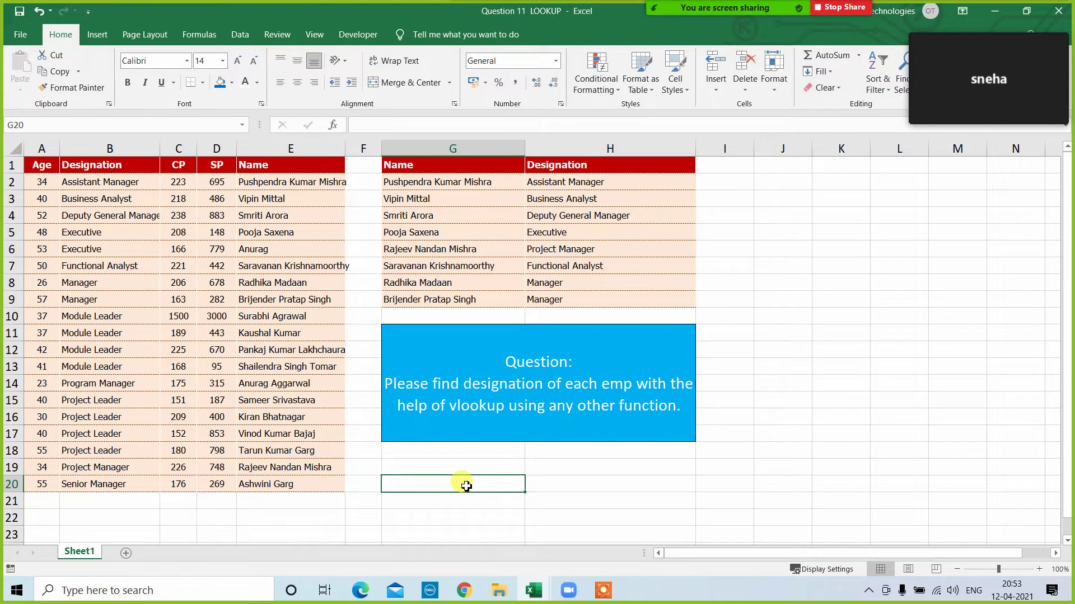
click(779, 334)
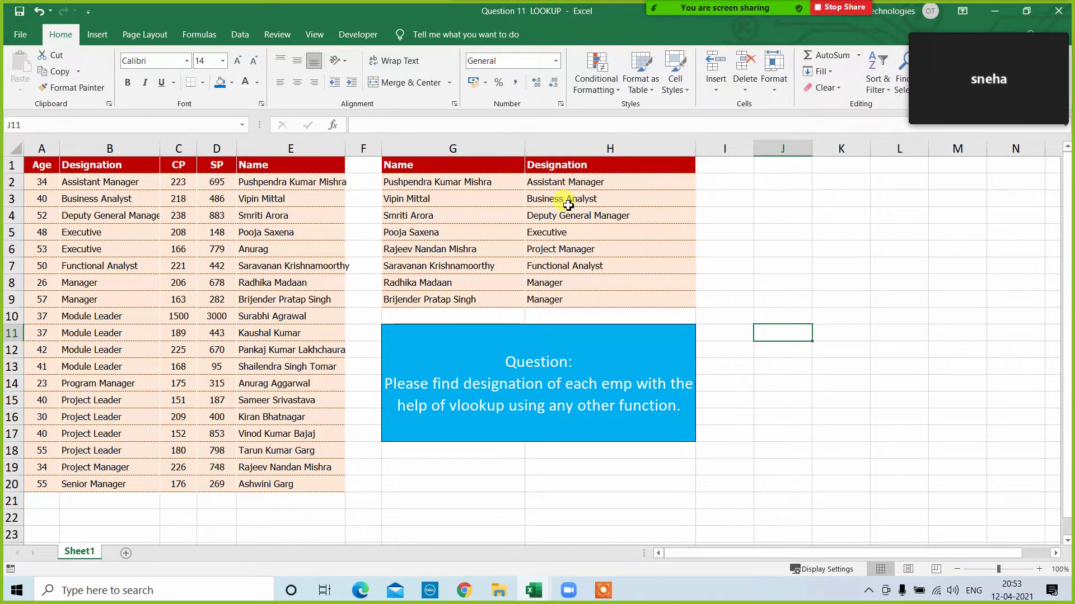
click(777, 381)
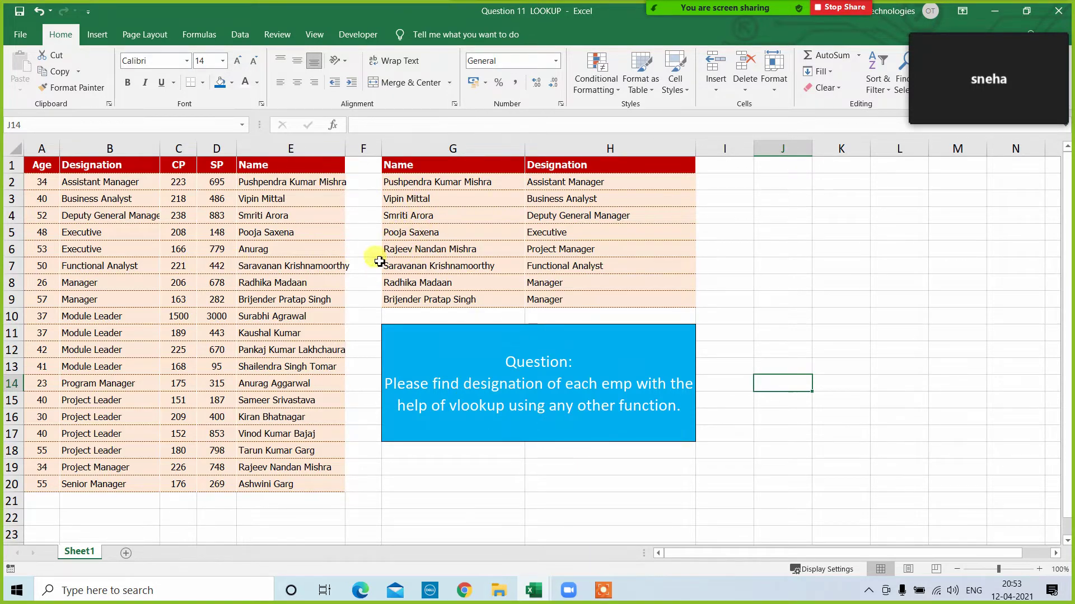
click(423, 183)
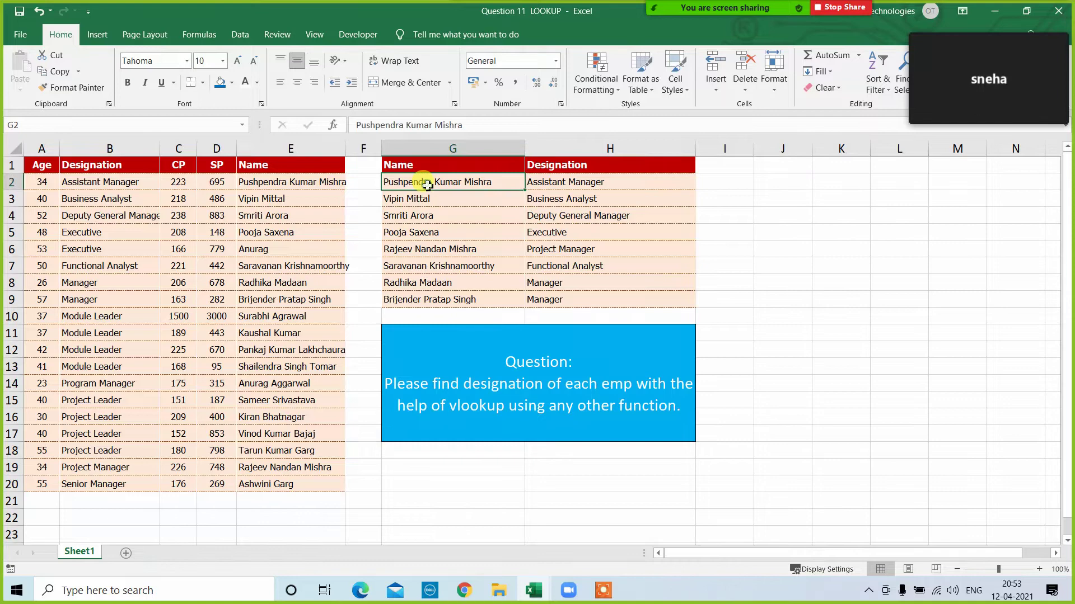
Review the name, SP and designation cells in row 2 of the source table to compare their column order.
click(270, 184)
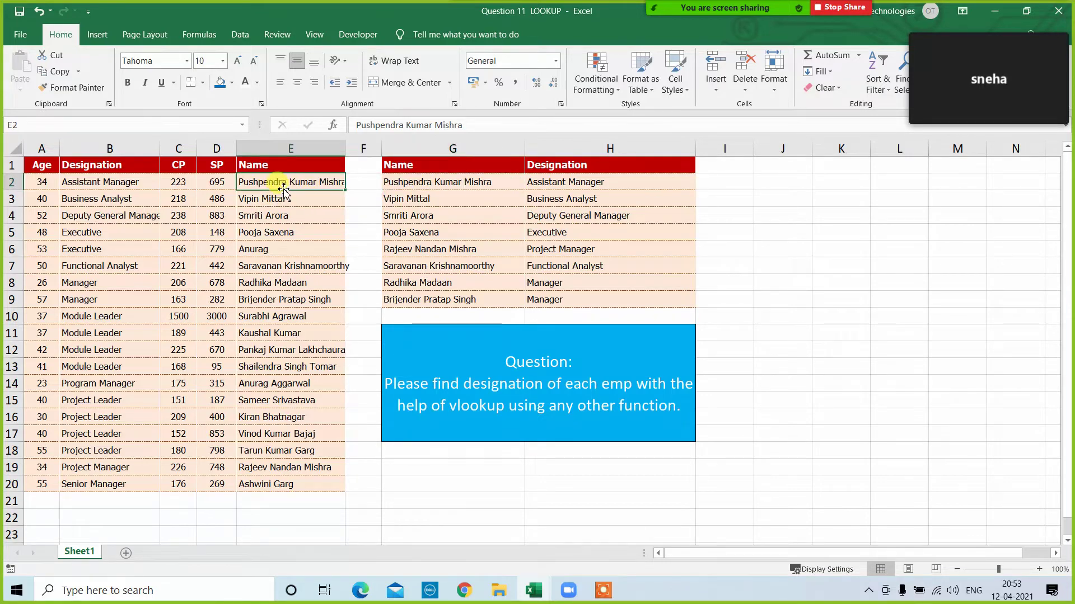
click(214, 183)
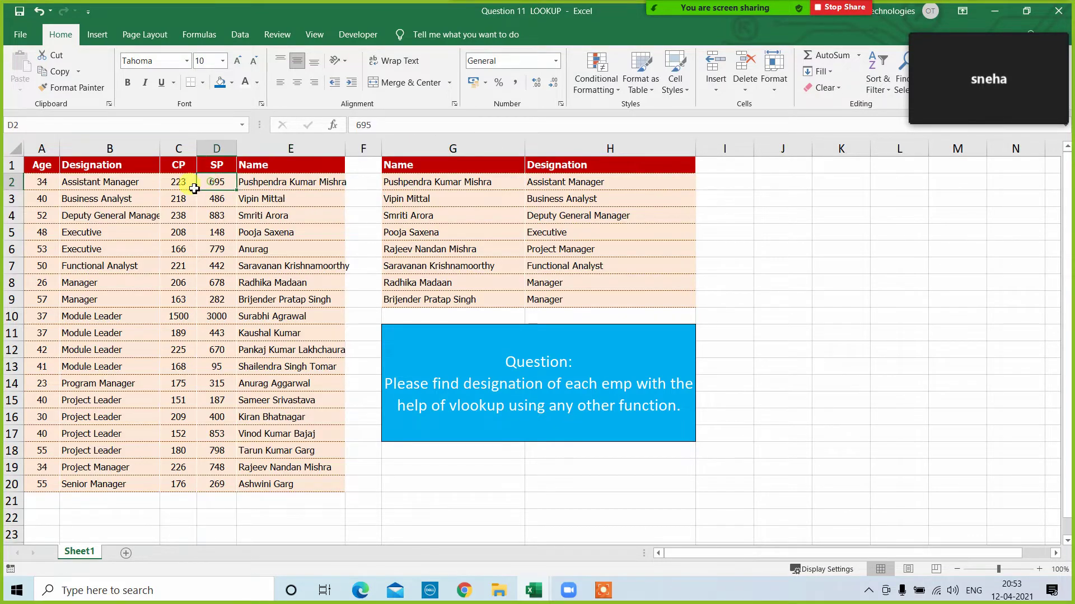
click(94, 182)
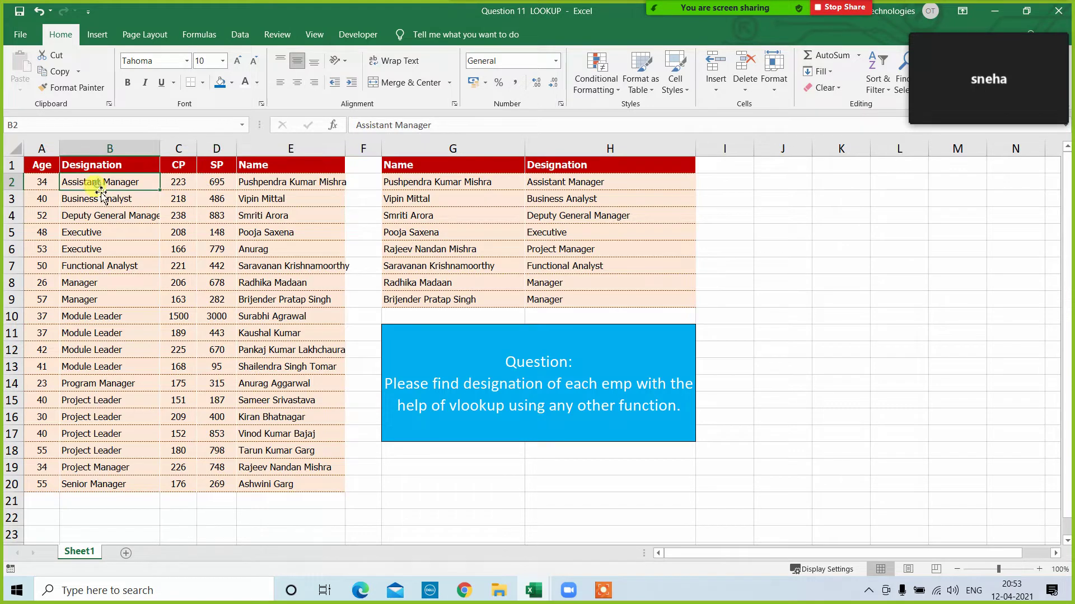
click(741, 185)
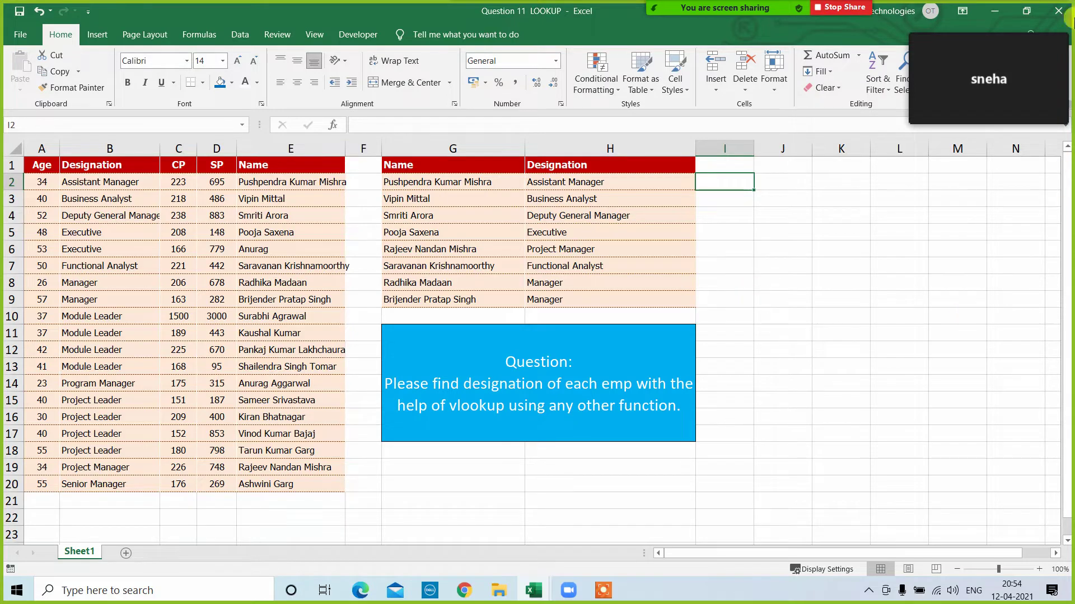
Close the Question 11 LOOKUP workbook without saving, leave Book7, and return to the Lookups folder in File Explorer.
click(1059, 17)
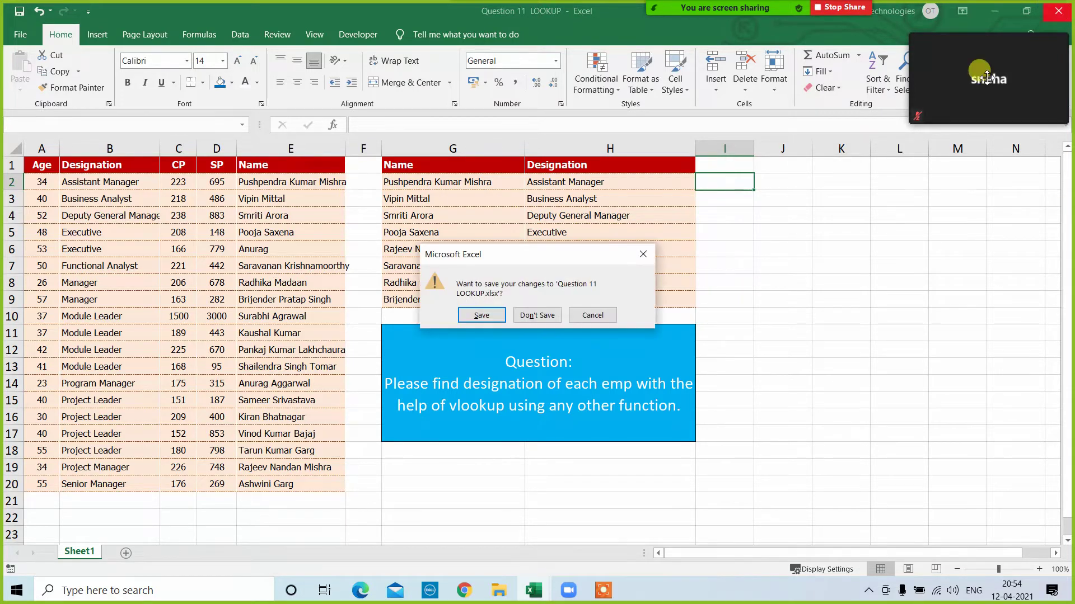
click(536, 317)
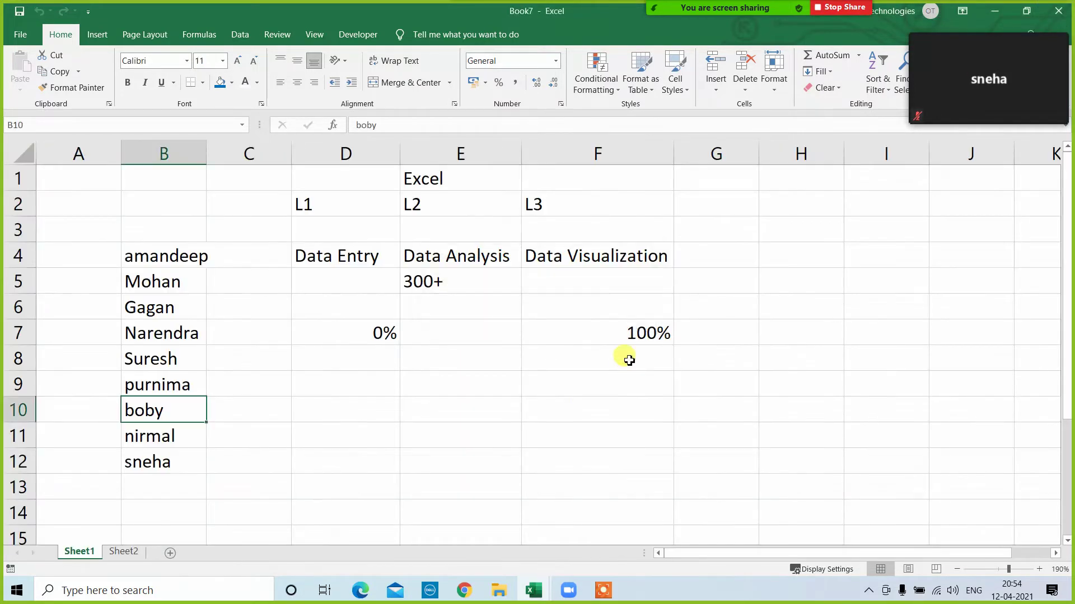
click(1066, 8)
click(593, 374)
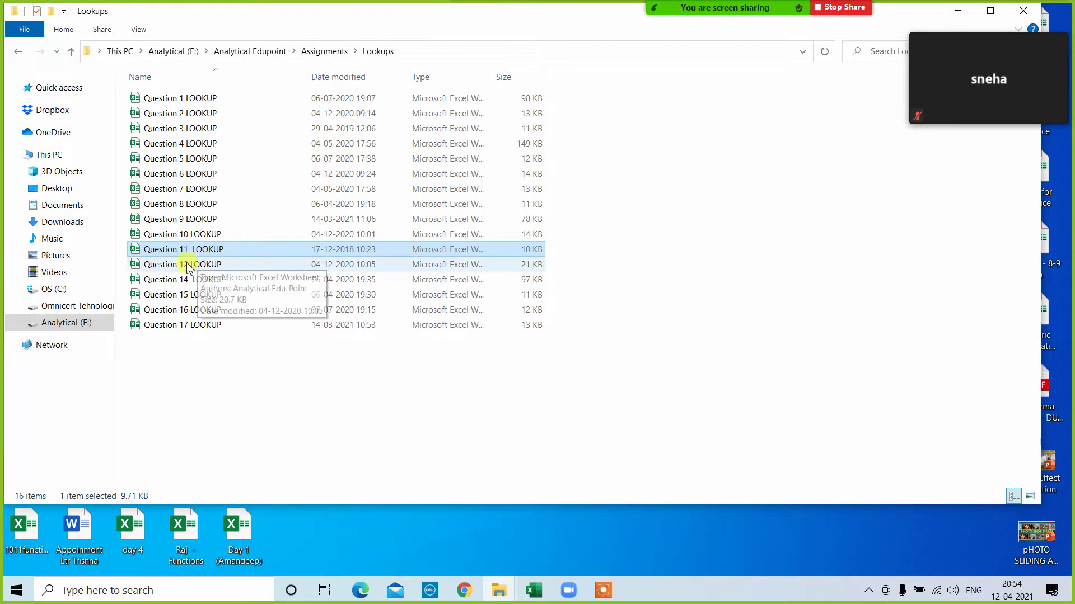
Open the Question 12 LOOKUP workbook and clear the existing answers in E2:E18 of the Lowest Containing Subject column.
double_click(185, 269)
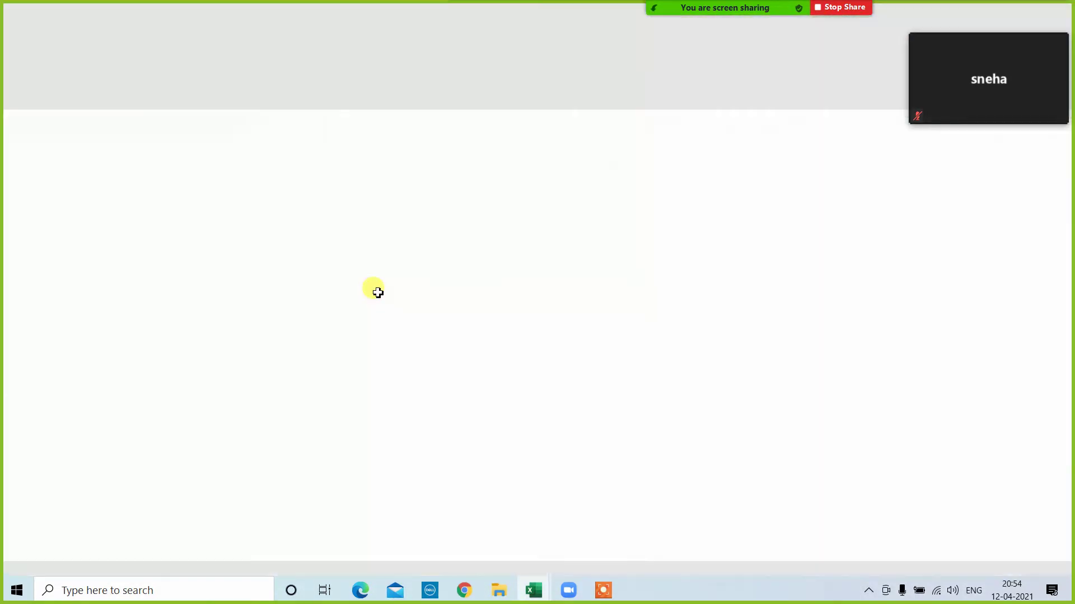
drag(391, 207, 384, 498)
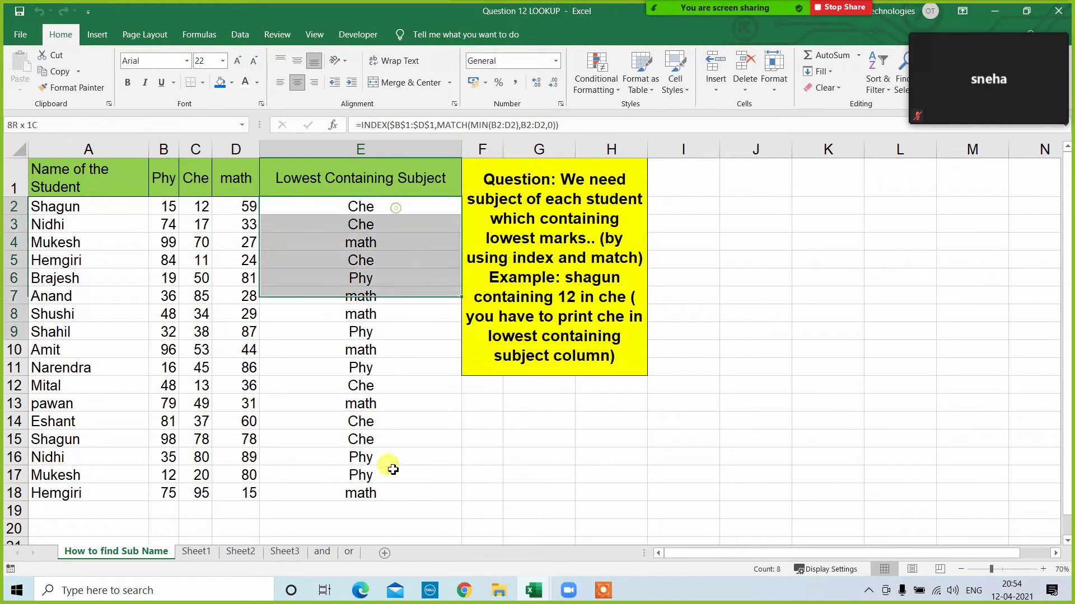
key(Delete)
click(578, 415)
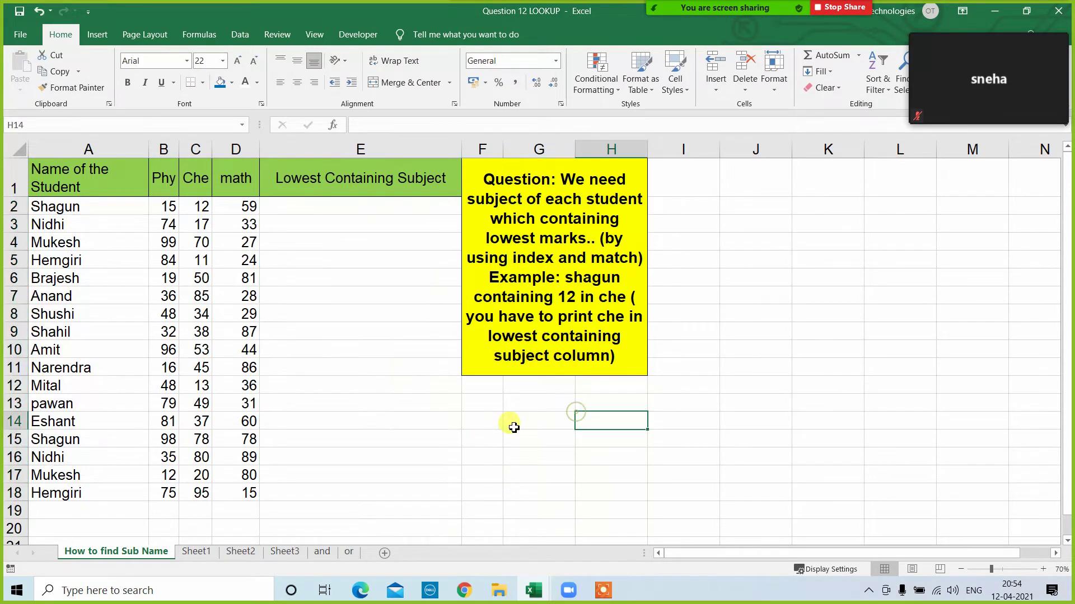
click(409, 412)
click(422, 305)
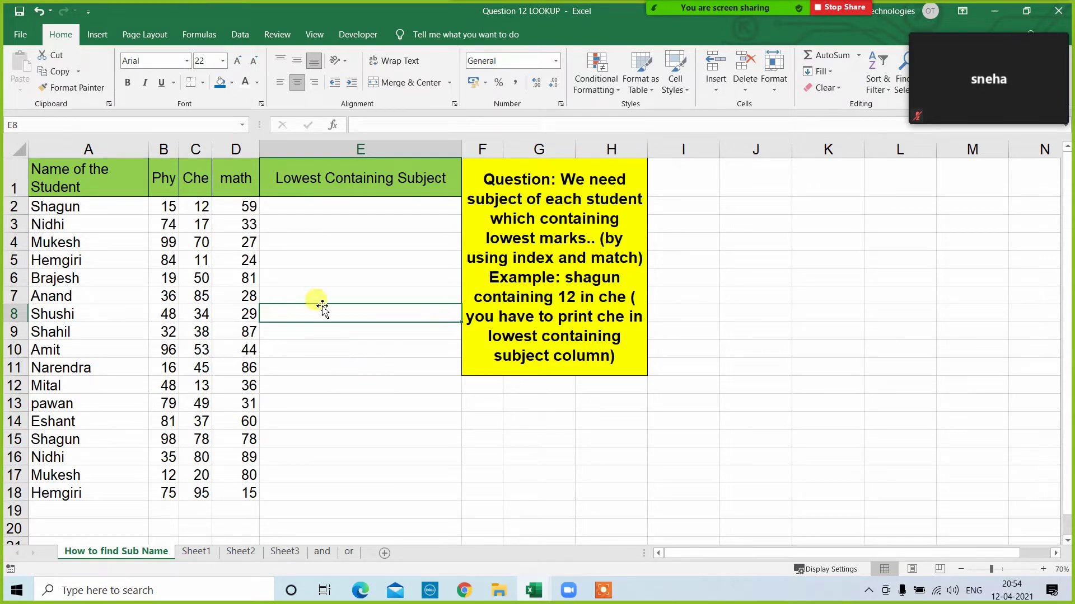
Widen the Che and Phy columns slightly.
drag(198, 148, 216, 151)
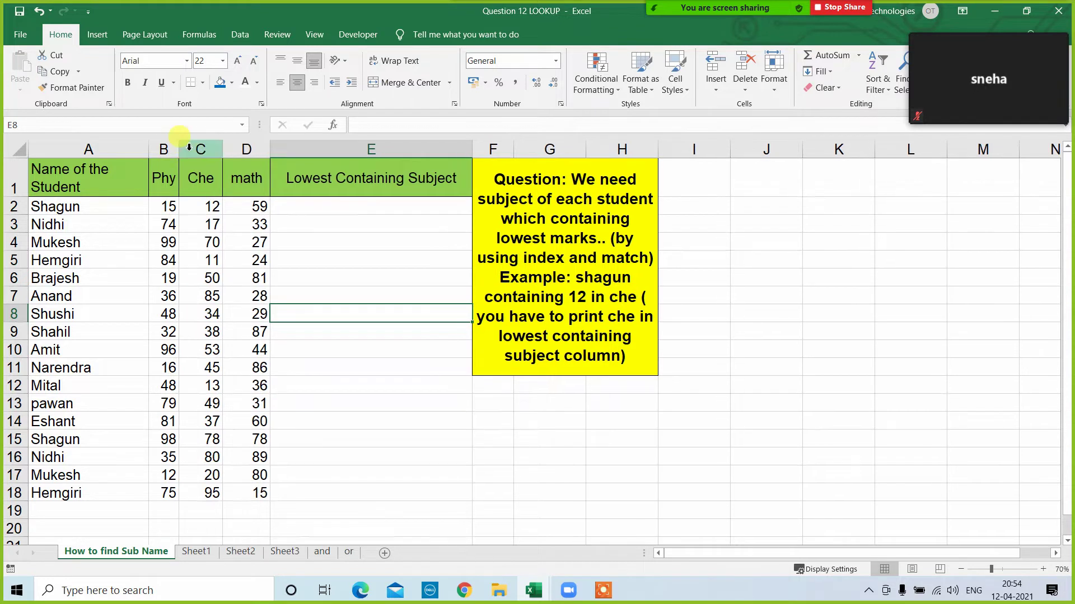
drag(179, 149, 196, 149)
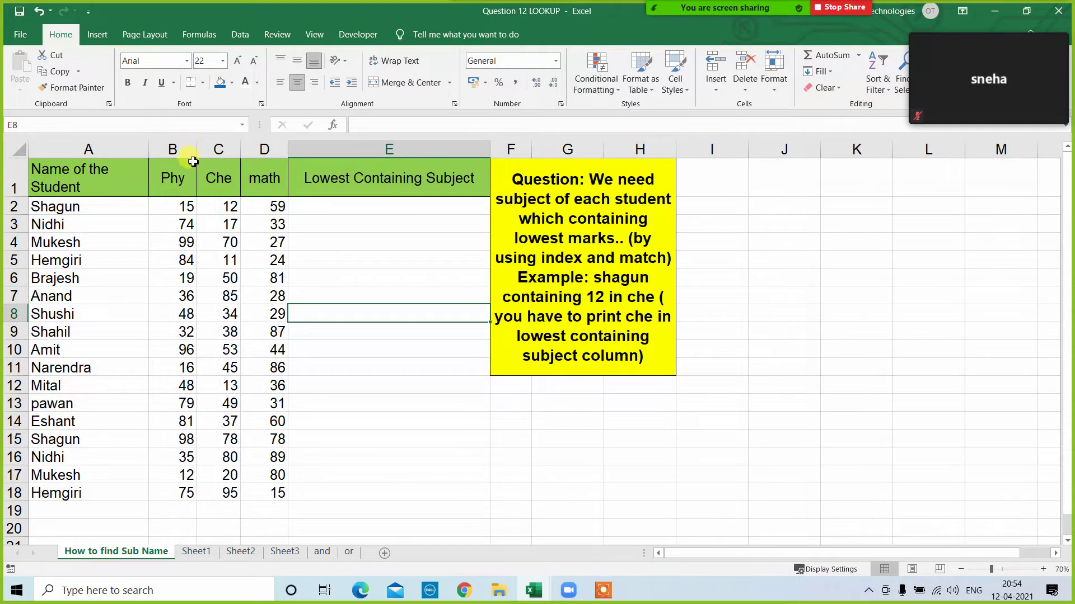
click(551, 201)
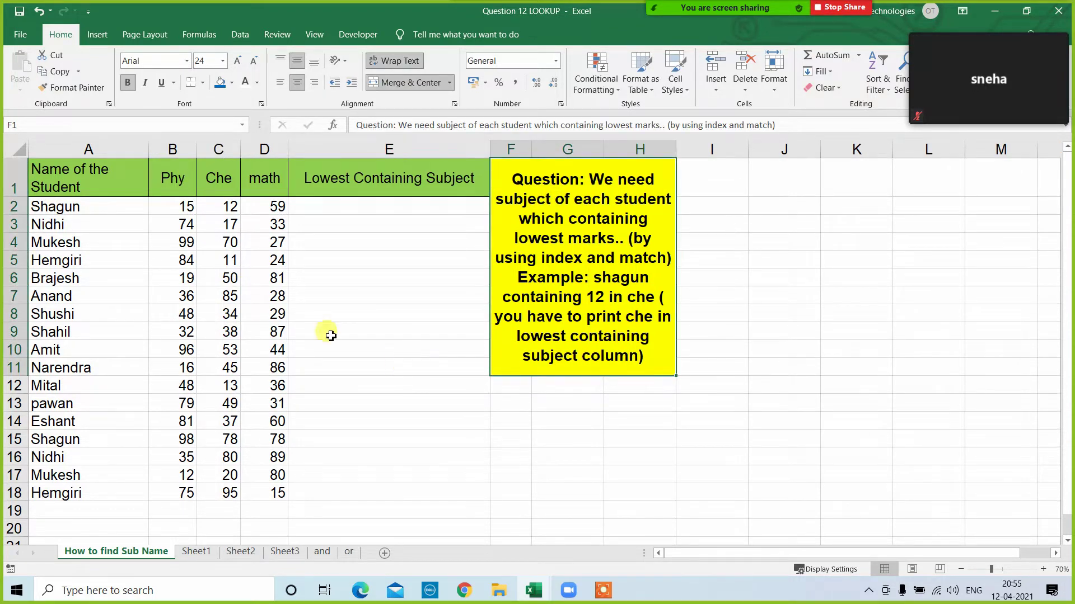
Center the contents of the table A1:E18 horizontally and apply All Borders to it.
drag(103, 182, 384, 488)
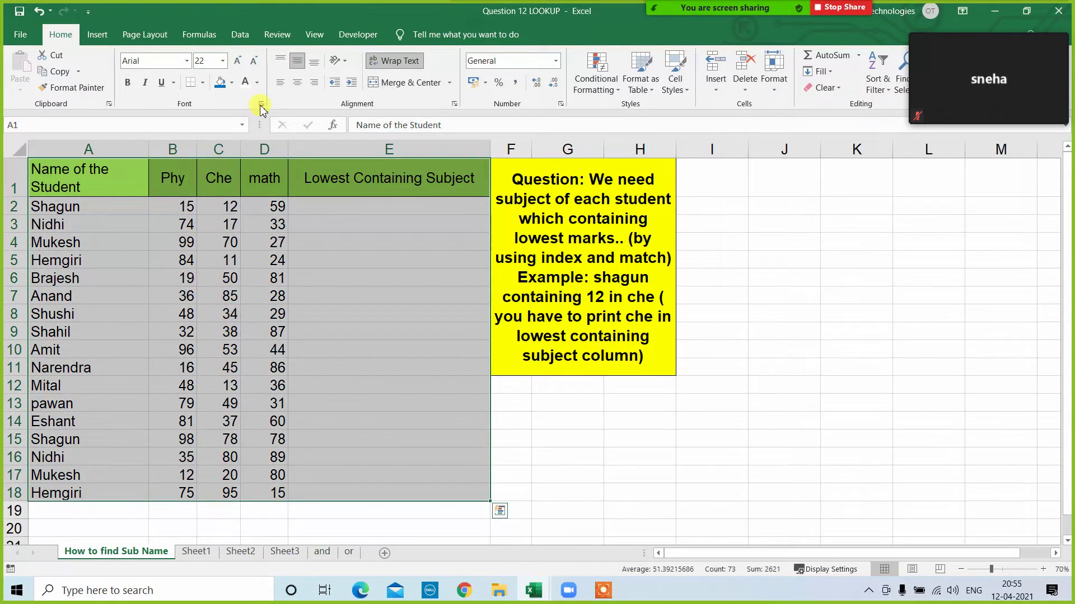
click(297, 83)
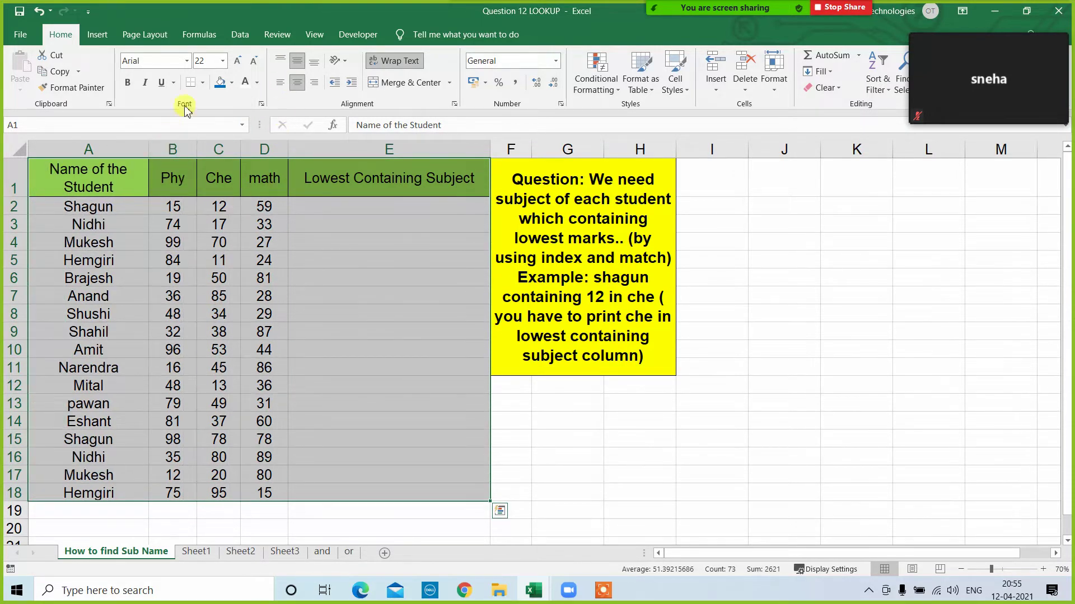
click(202, 82)
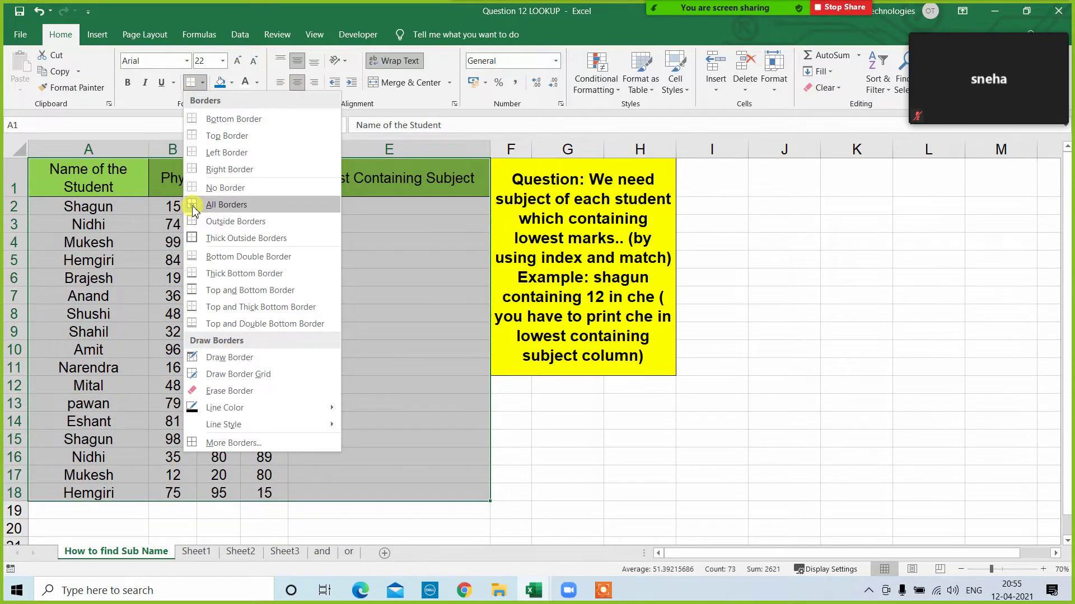
click(192, 206)
click(372, 387)
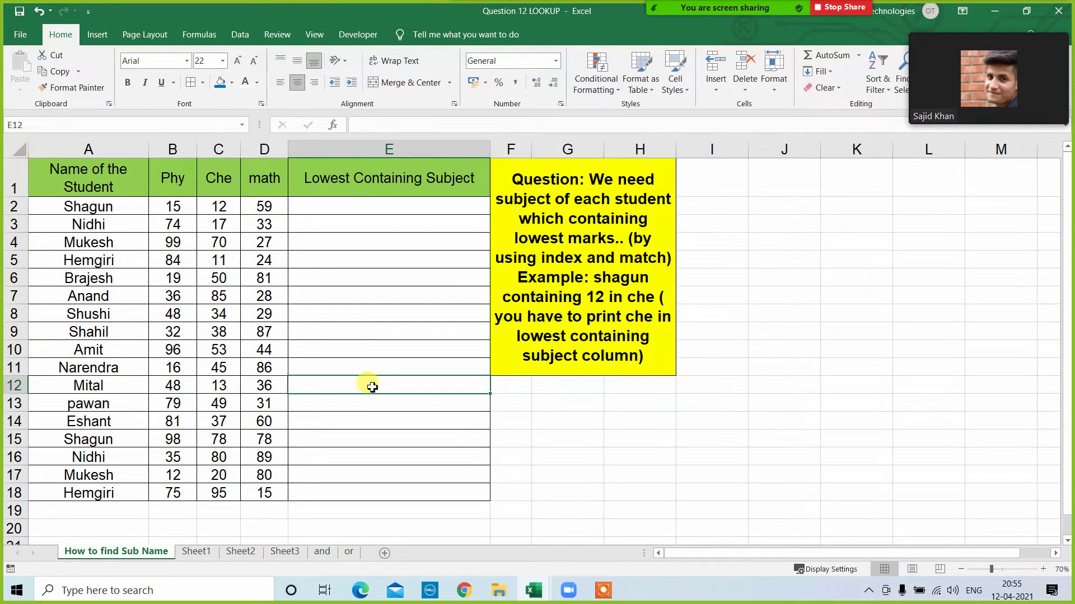
Review the question text, the marks table, the first student's marks in row 2 and the Lowest Containing Subject column.
click(579, 321)
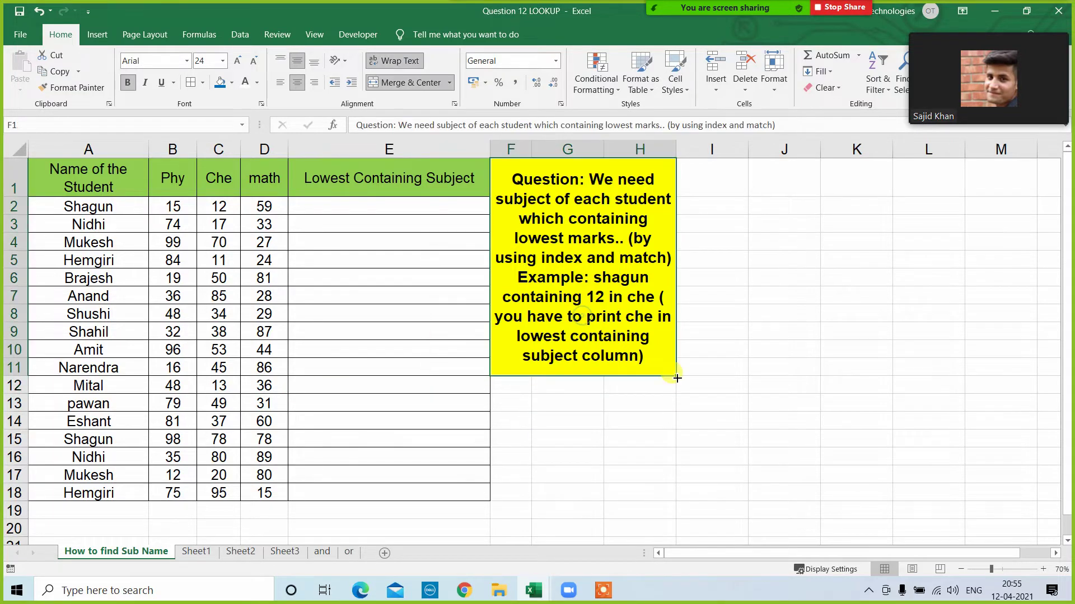
click(782, 370)
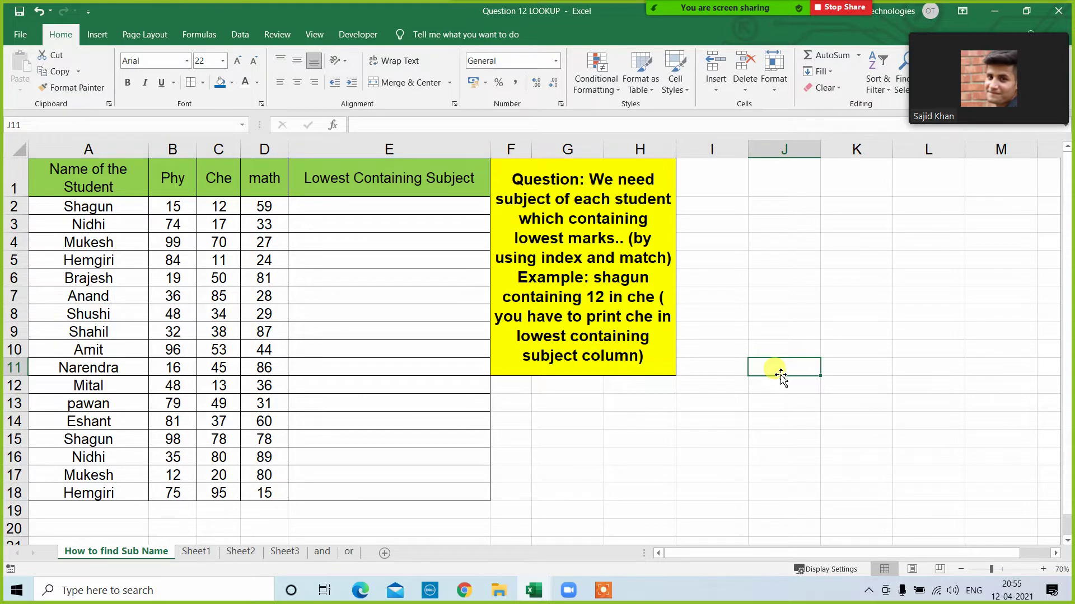
click(582, 189)
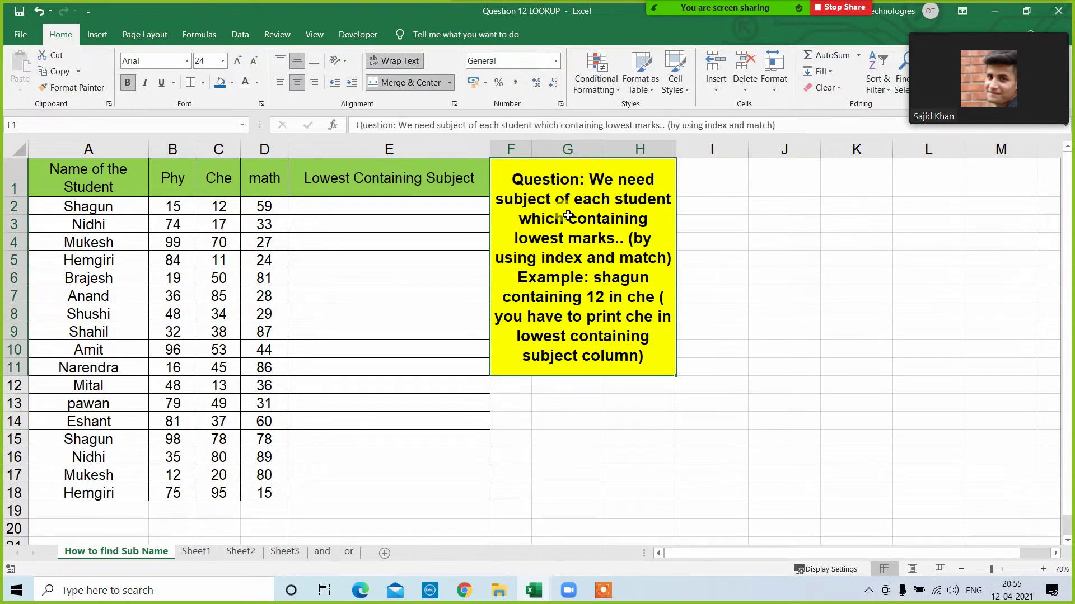
click(75, 176)
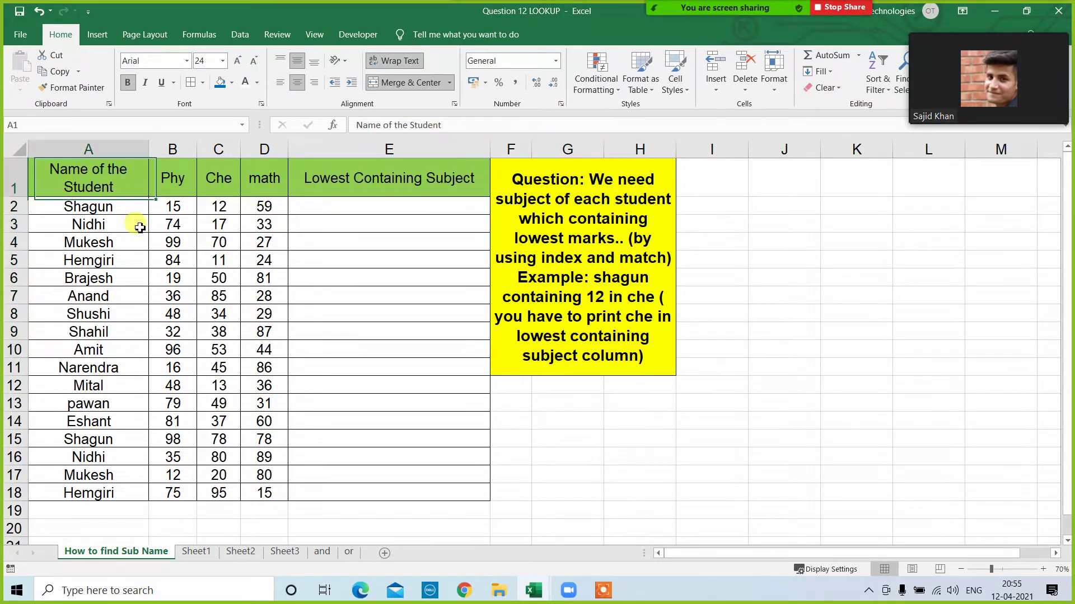
drag(129, 187, 379, 489)
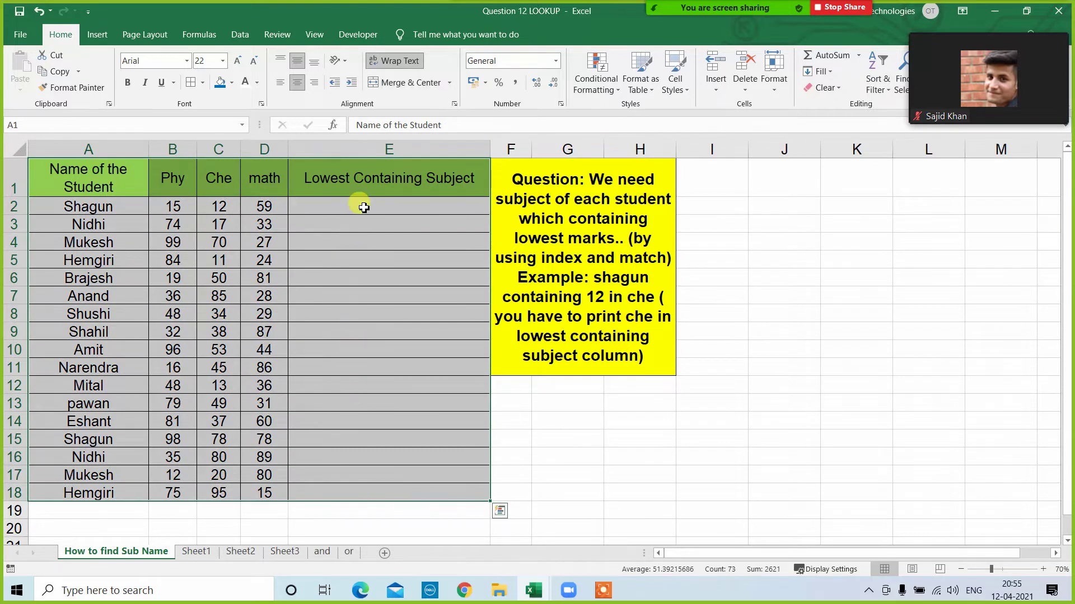
drag(363, 207, 347, 489)
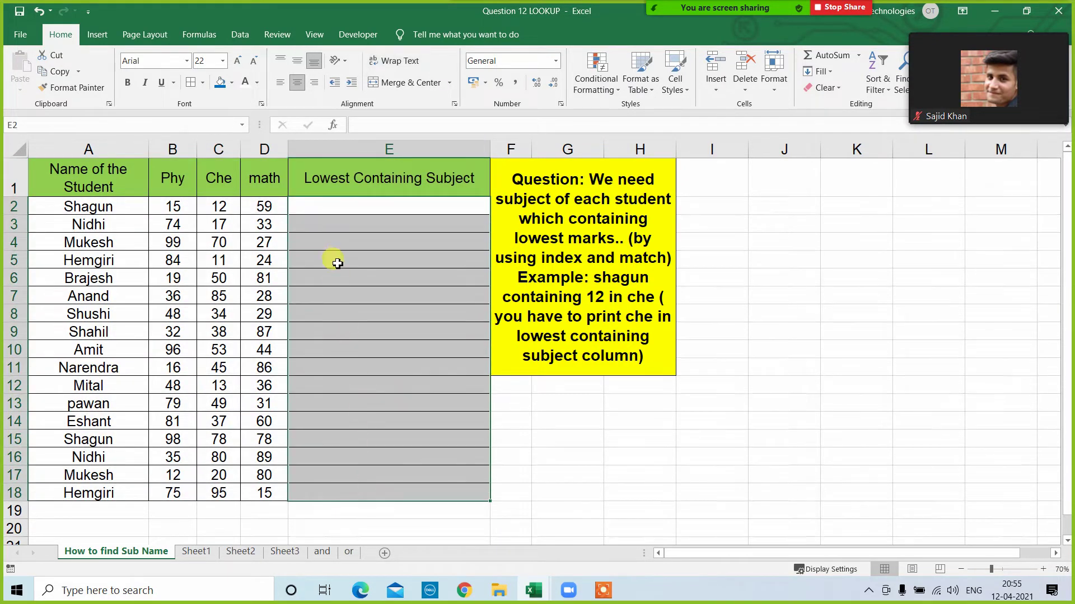
drag(72, 206, 250, 212)
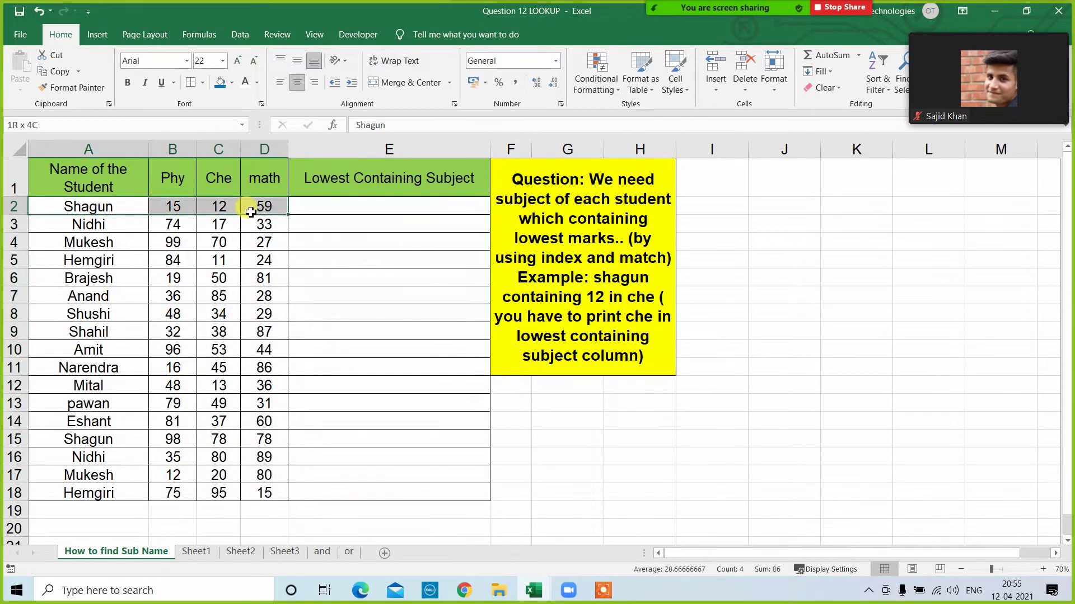
click(315, 207)
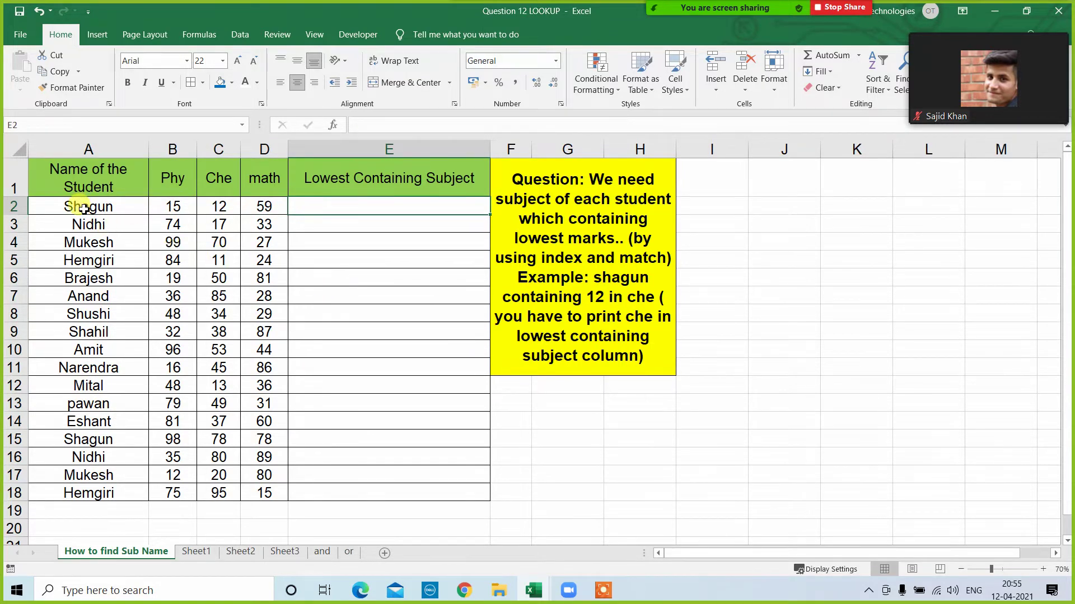
drag(79, 206, 266, 207)
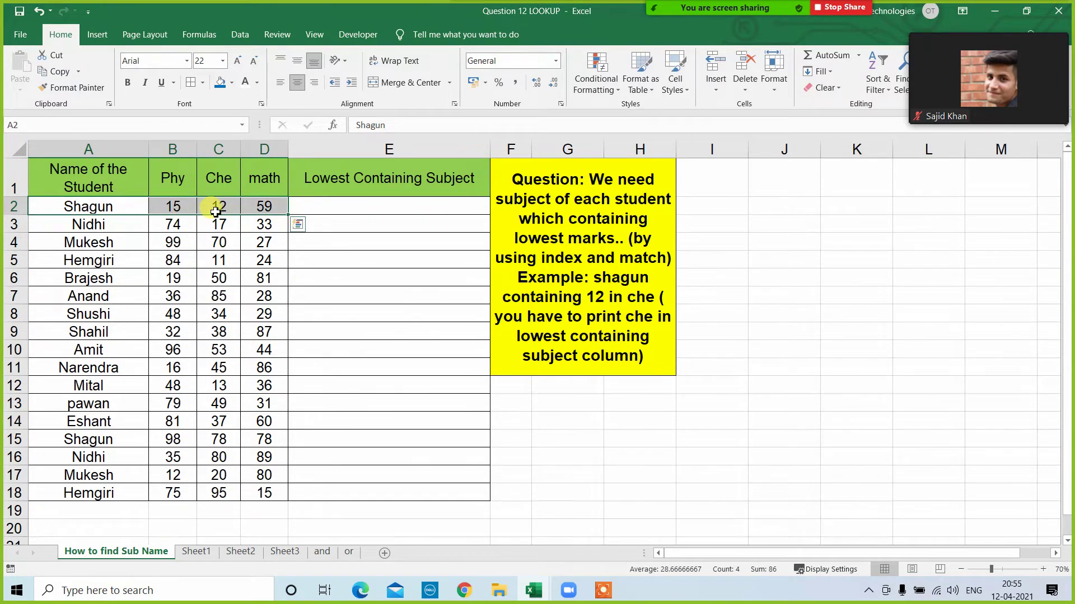
Enter the sample answers che in E2 and math in E10, and clear these trial entries from the column.
click(367, 209)
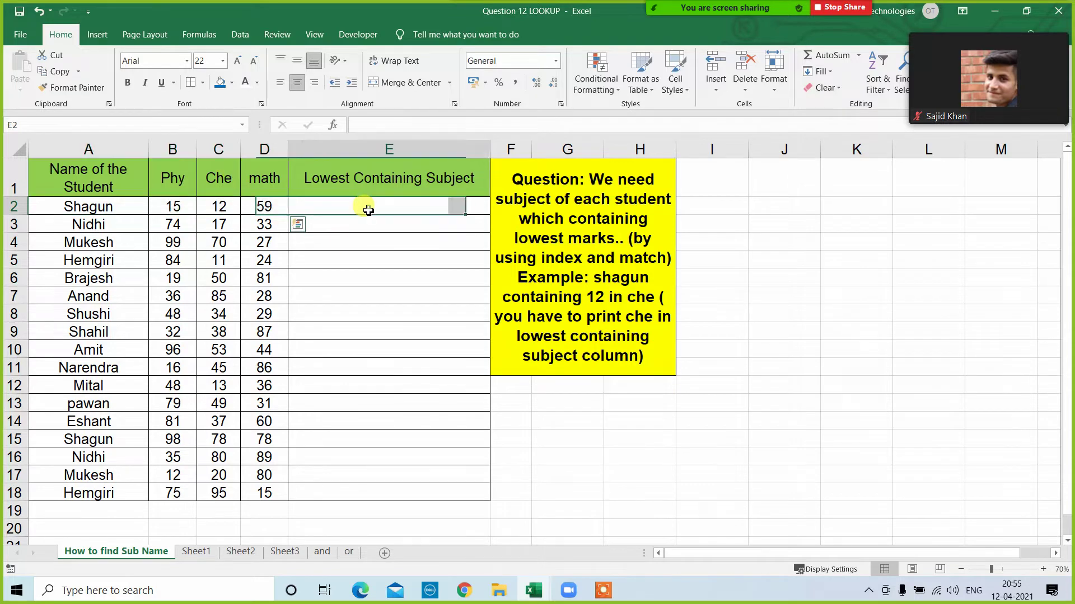
text(che)
key(Return)
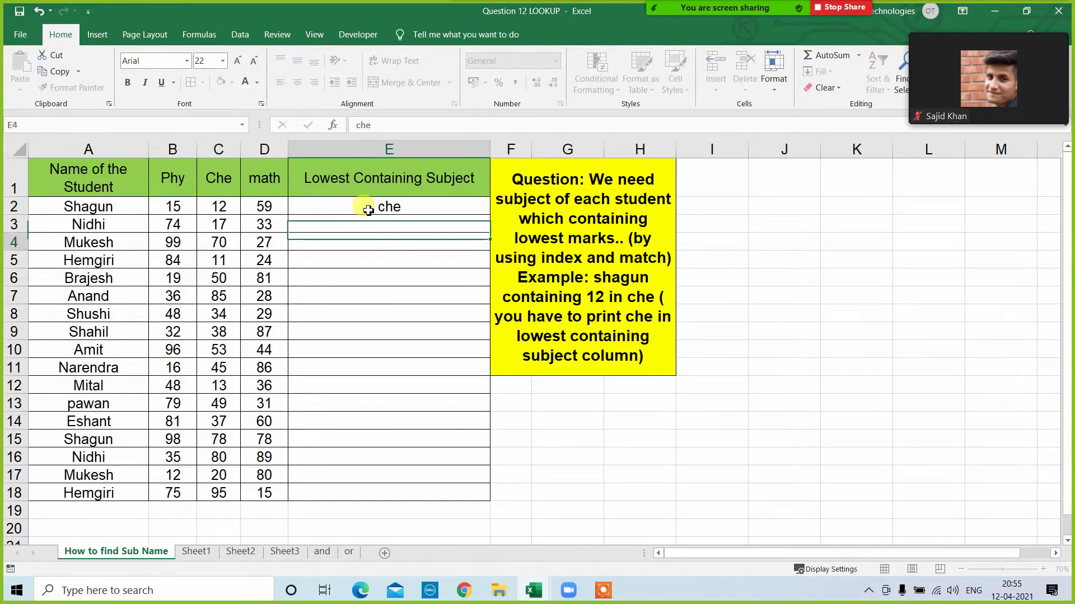
key(Down)
key(Down)
key(Down)
key(Down)
key(Down)
key(Down)
key(Down)
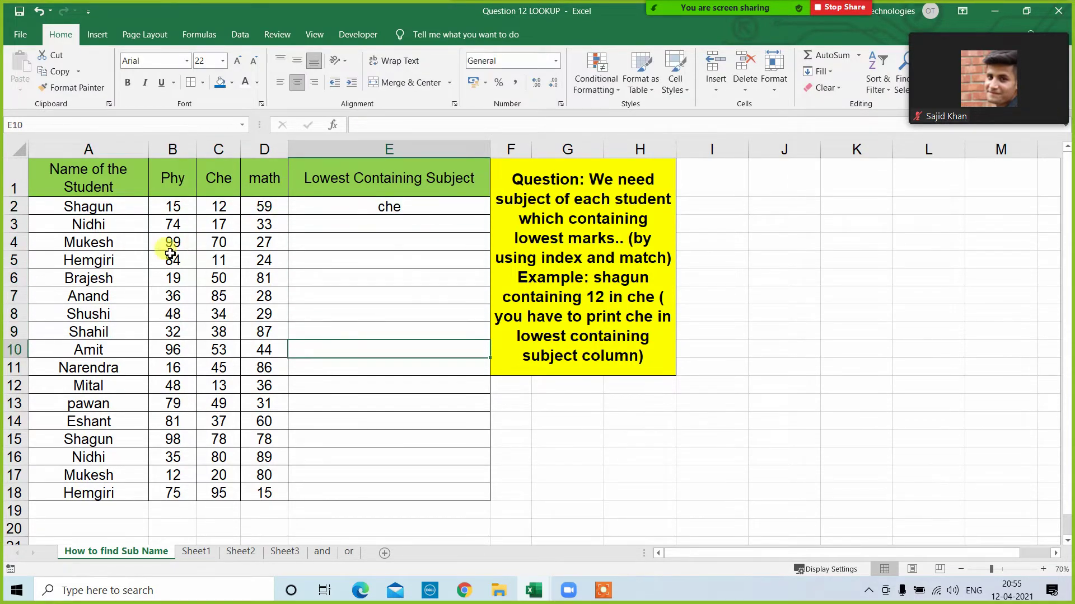
text(math)
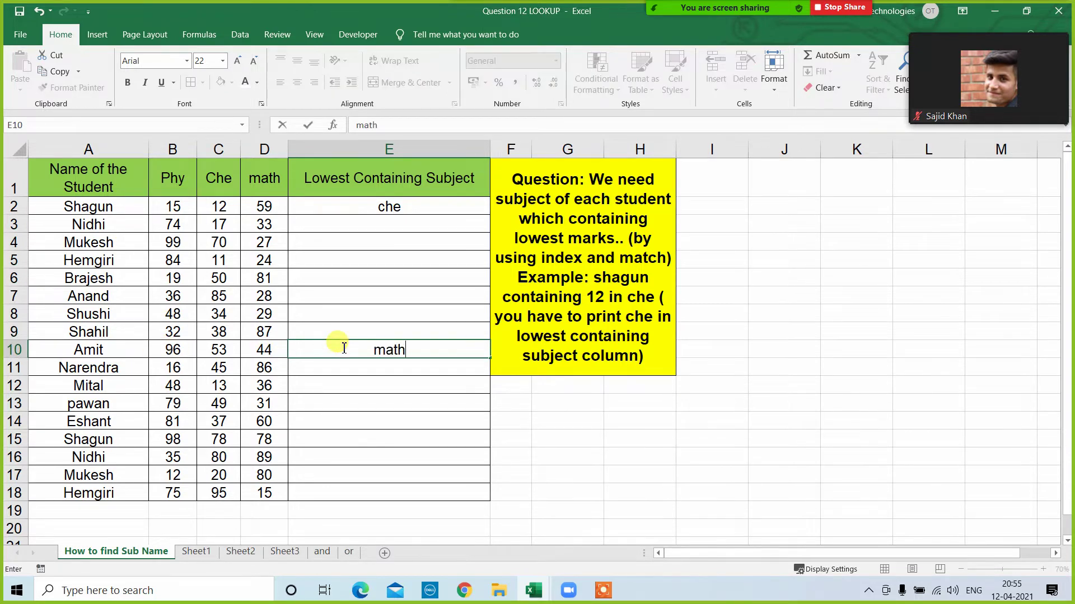
key(Return)
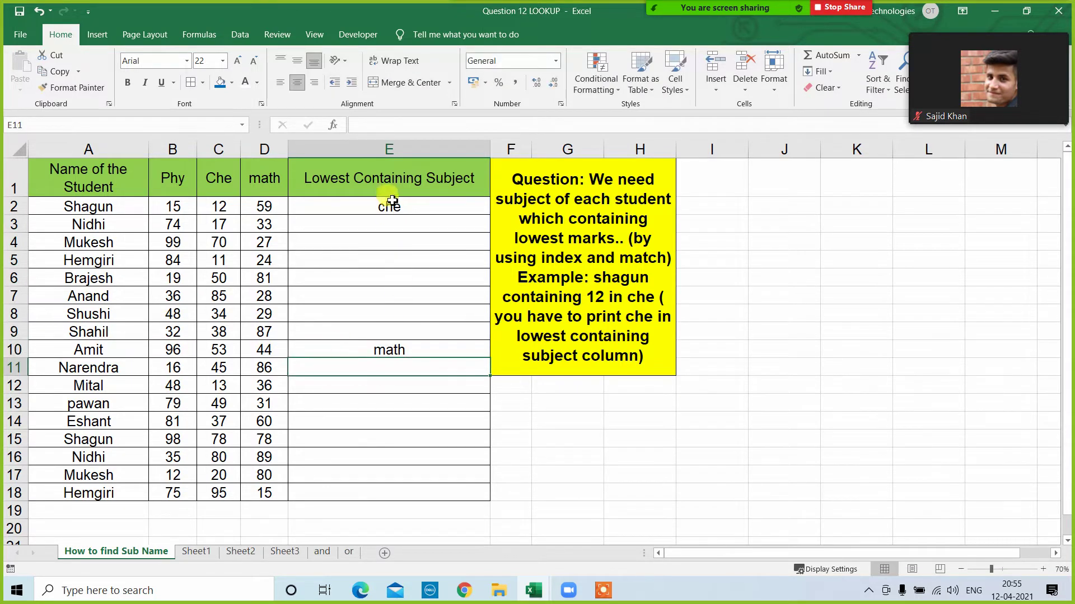
drag(391, 201, 379, 391)
key(Delete)
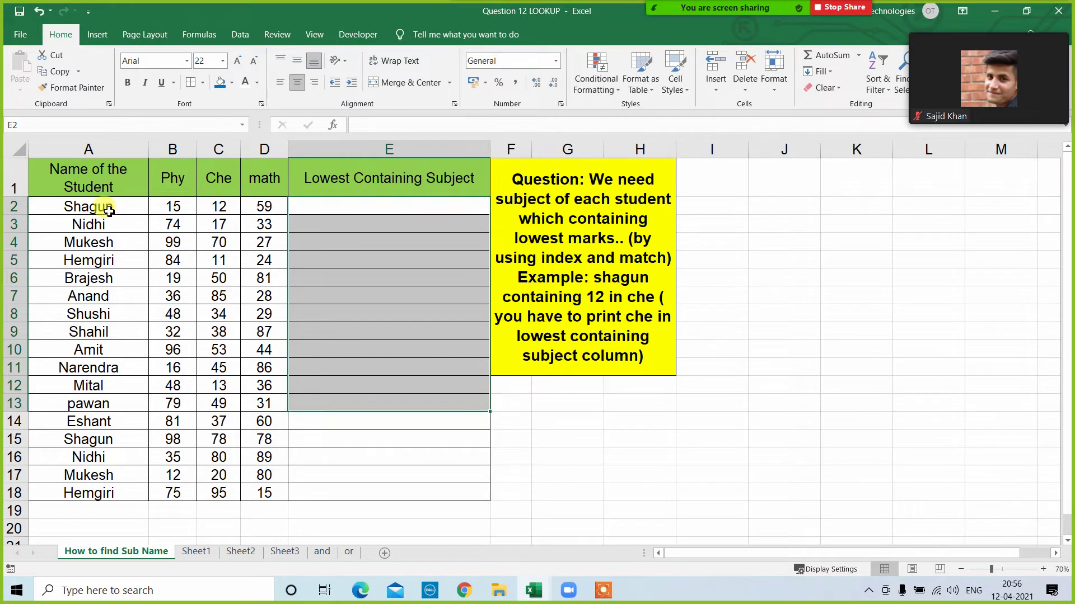
drag(103, 209, 279, 493)
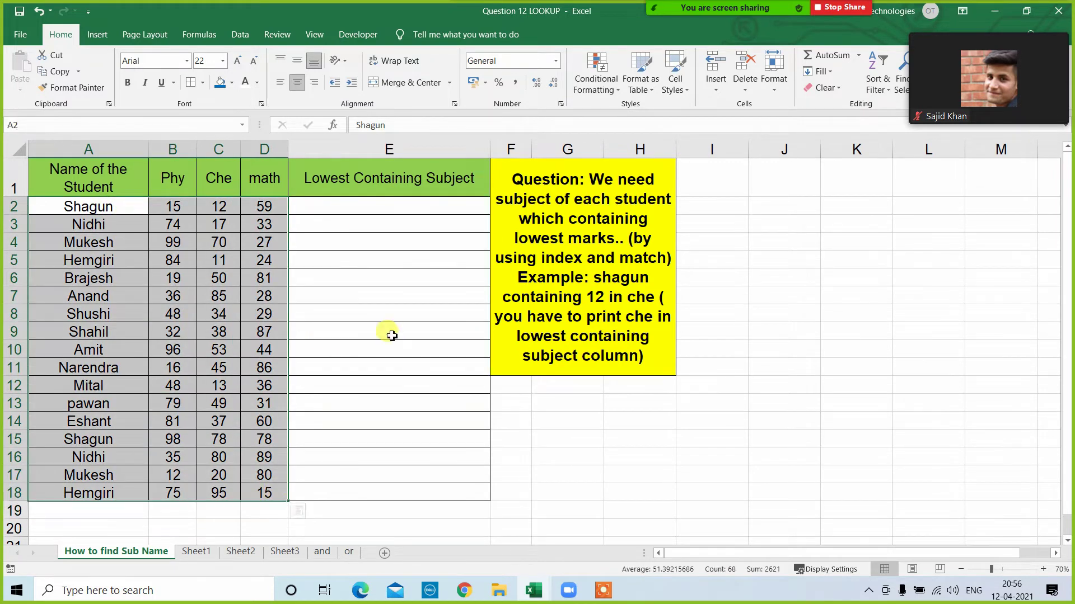
click(390, 333)
click(359, 209)
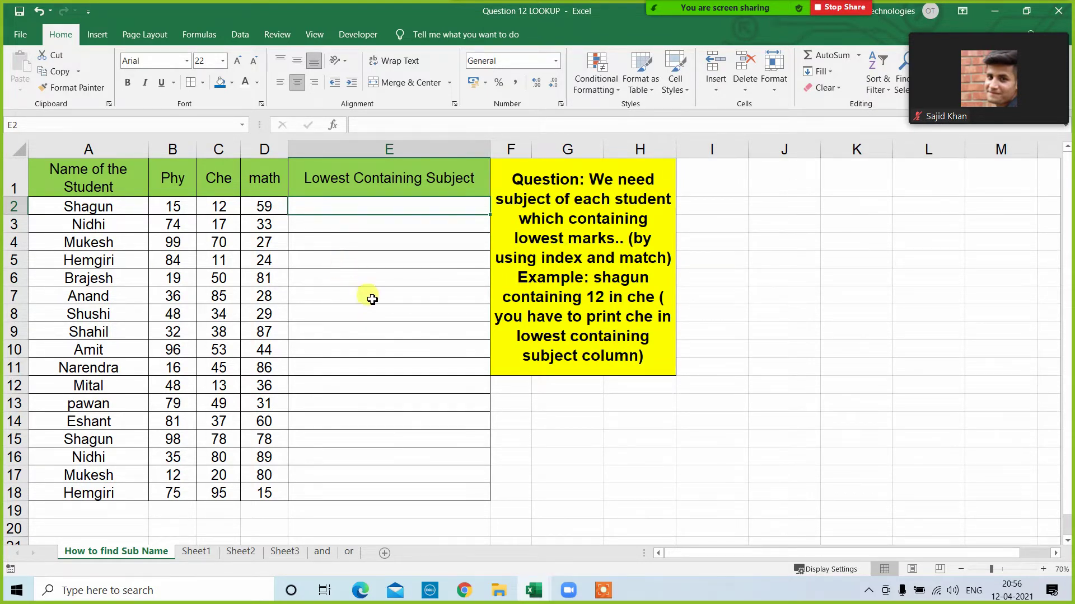
drag(386, 207, 338, 491)
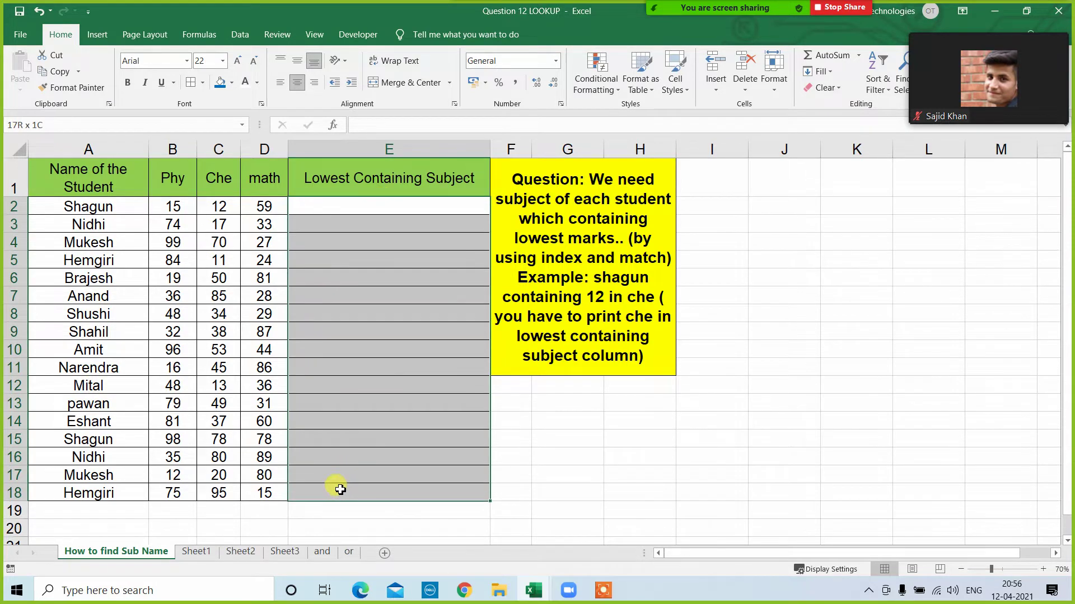
click(388, 280)
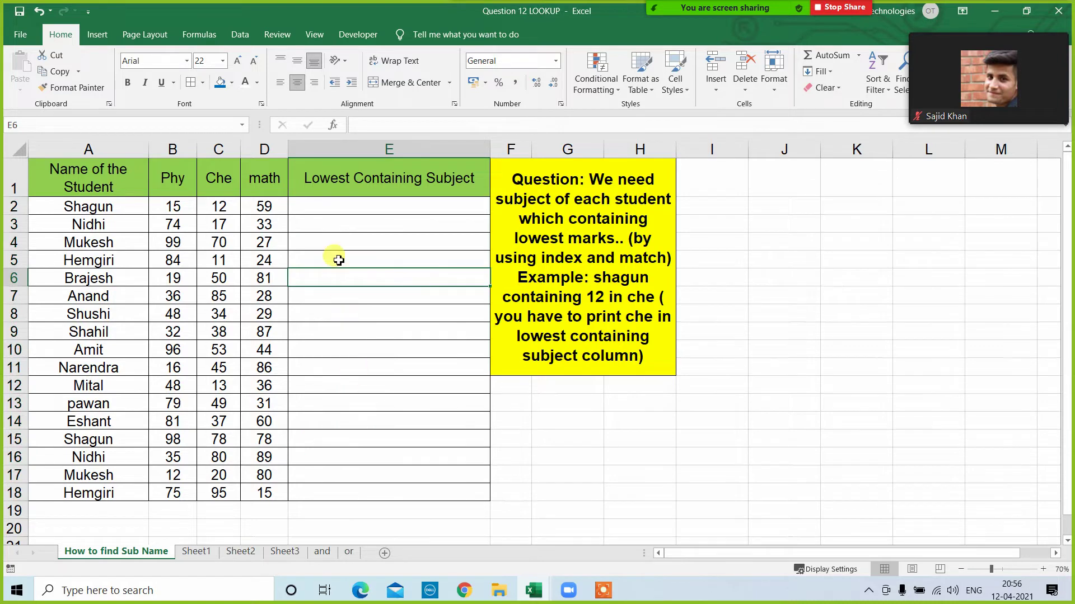
click(359, 204)
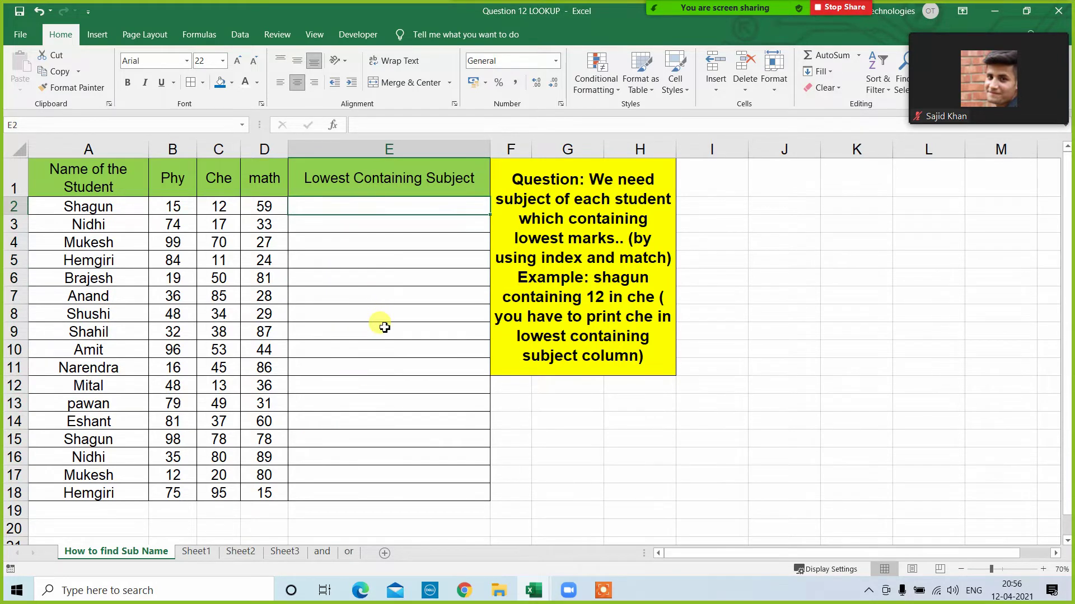
drag(87, 182, 375, 492)
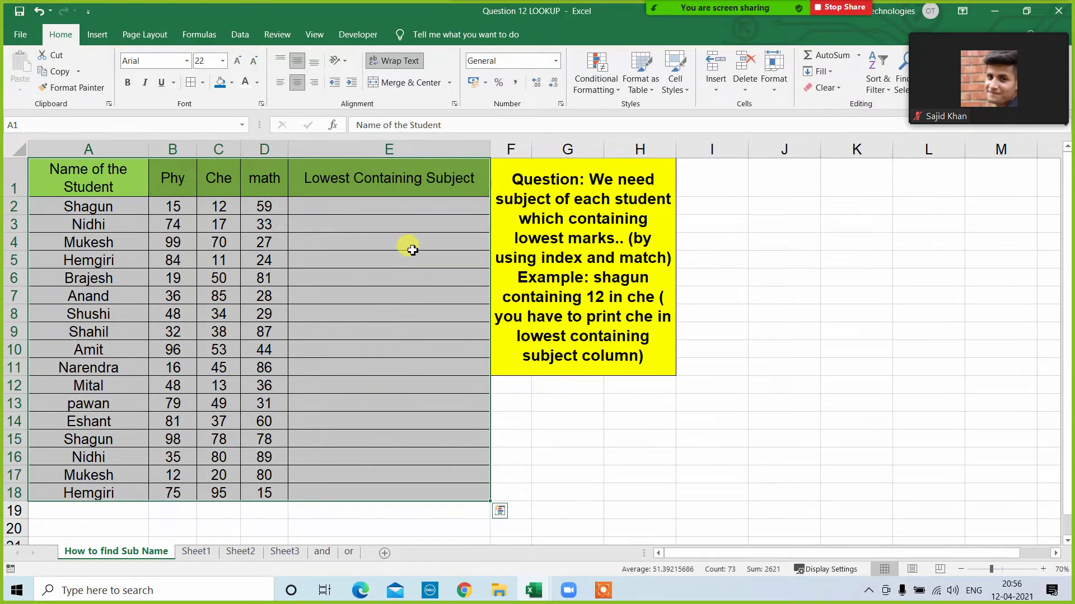
click(390, 211)
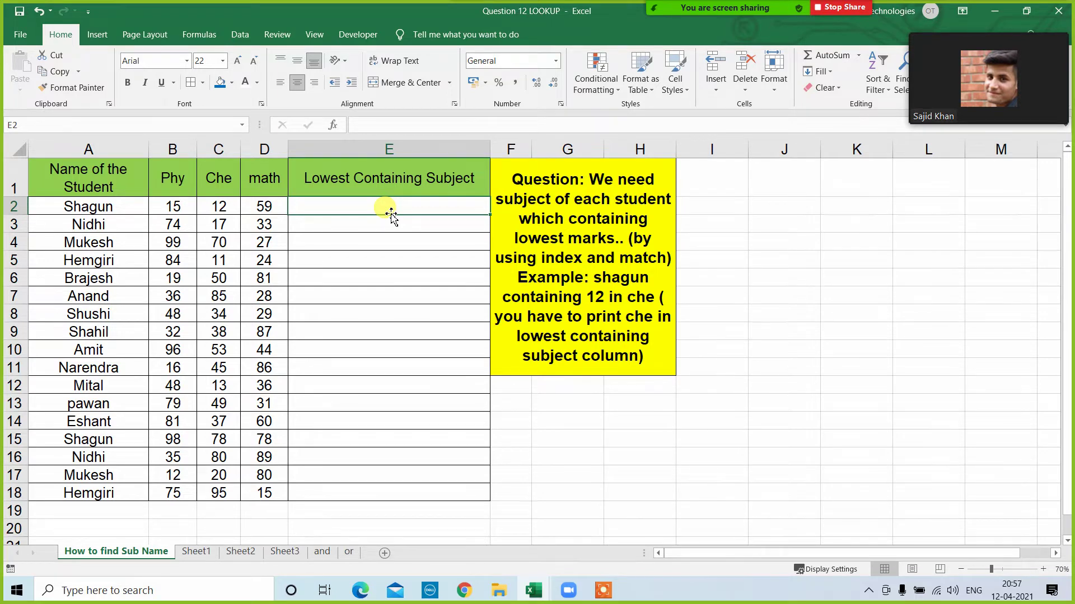
text(=if()
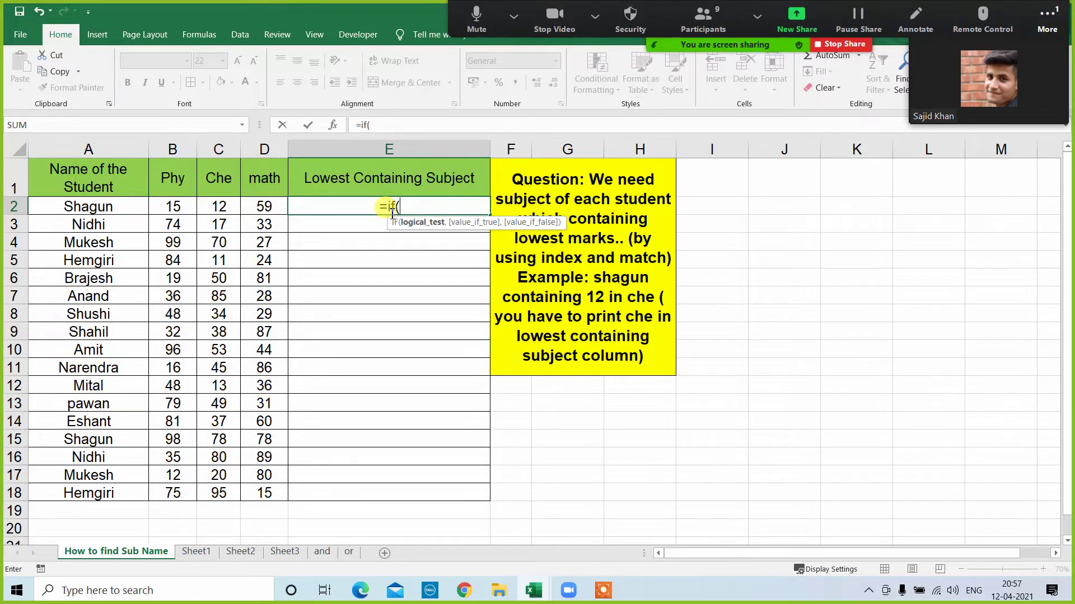
click(100, 207)
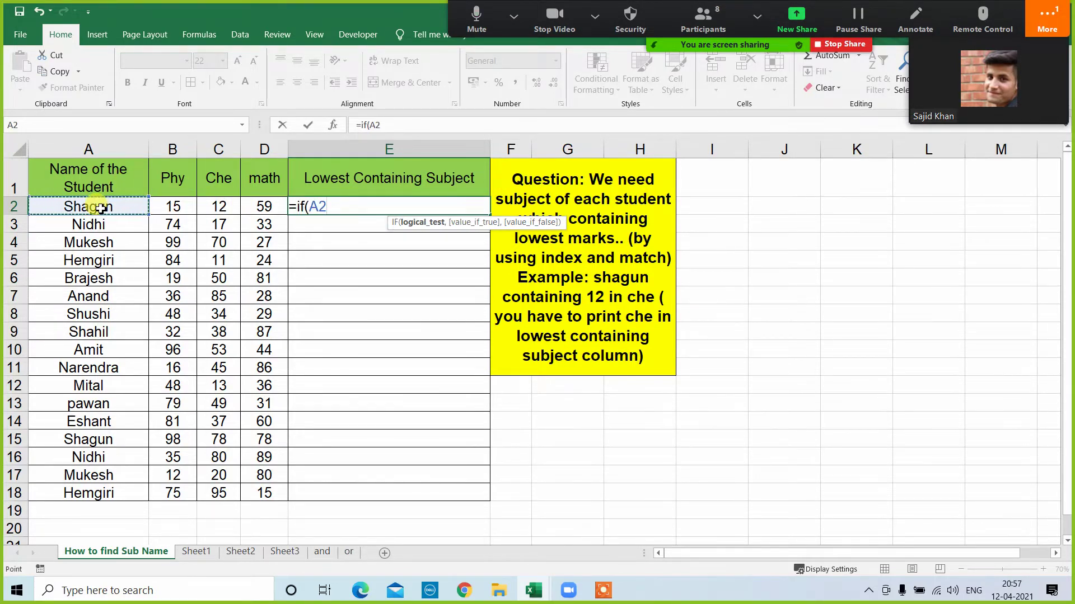
text(,)
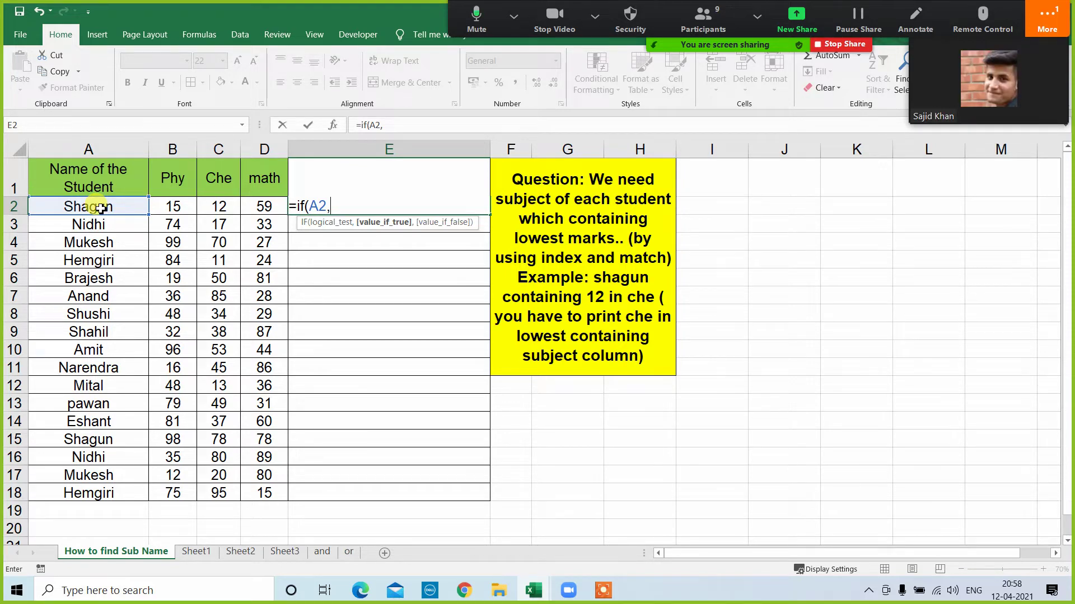
key(BackSpace)
key(BackSpace)
key(BackSpace)
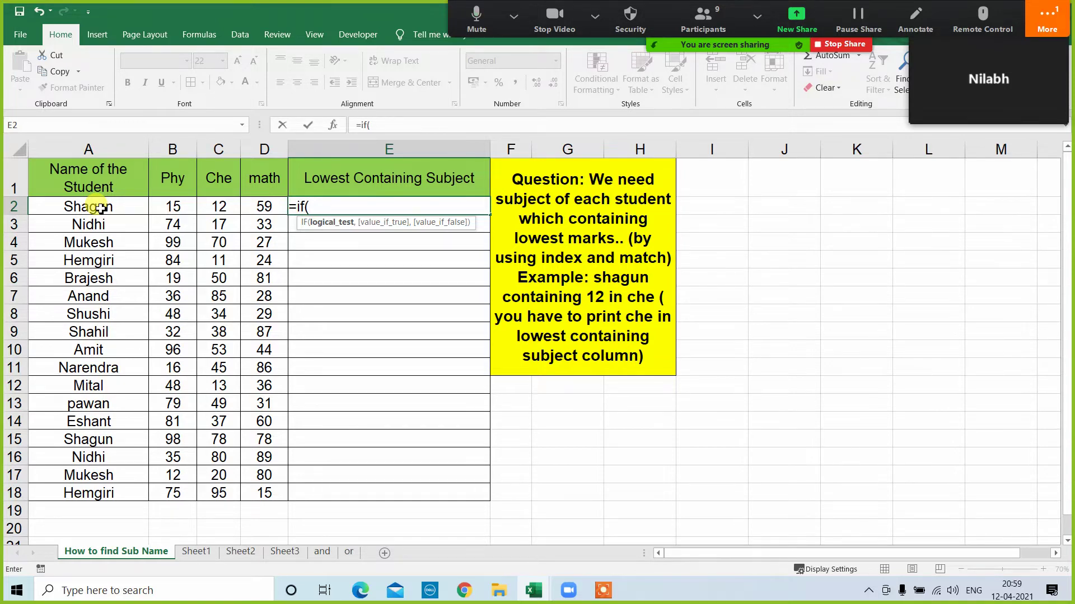
key(Escape)
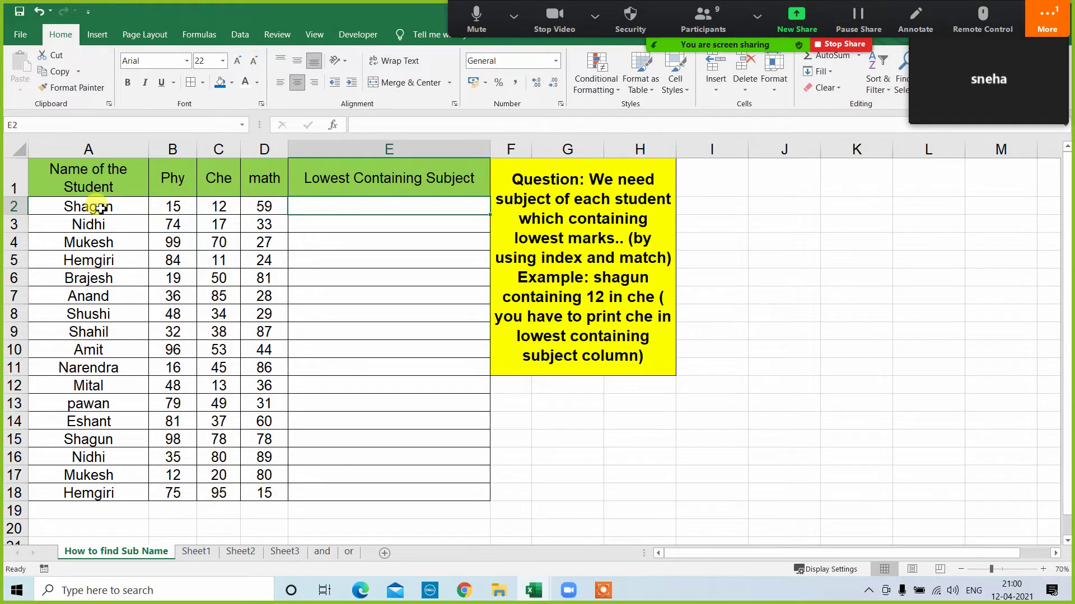
Calculate the first student's lowest mark in I2 with the formula =MIN(B2:D2).
key(Right)
key(Right)
key(Right)
key(Left)
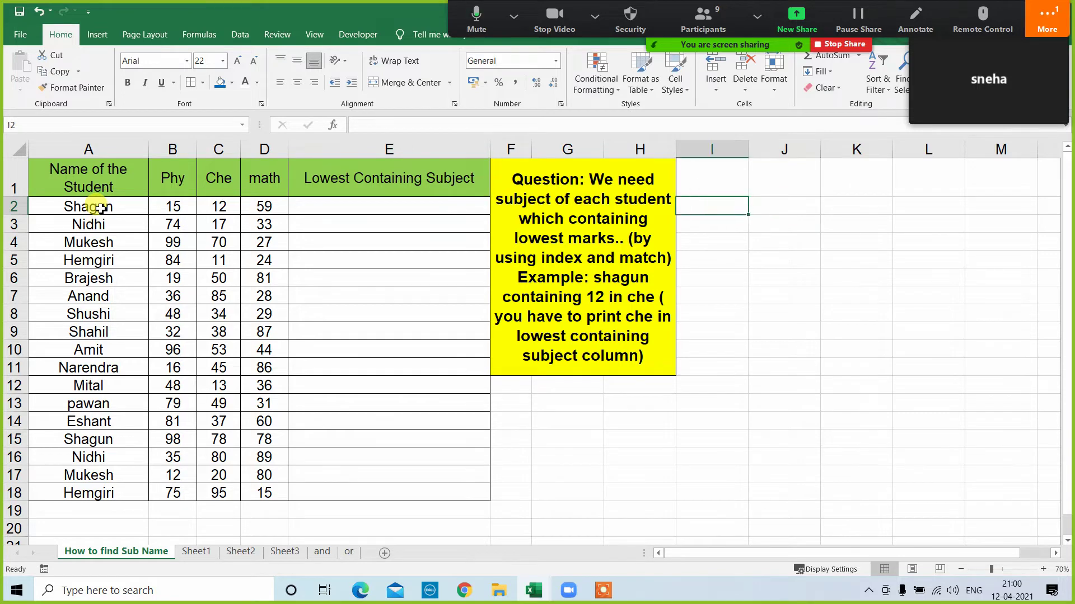
text(=miu)
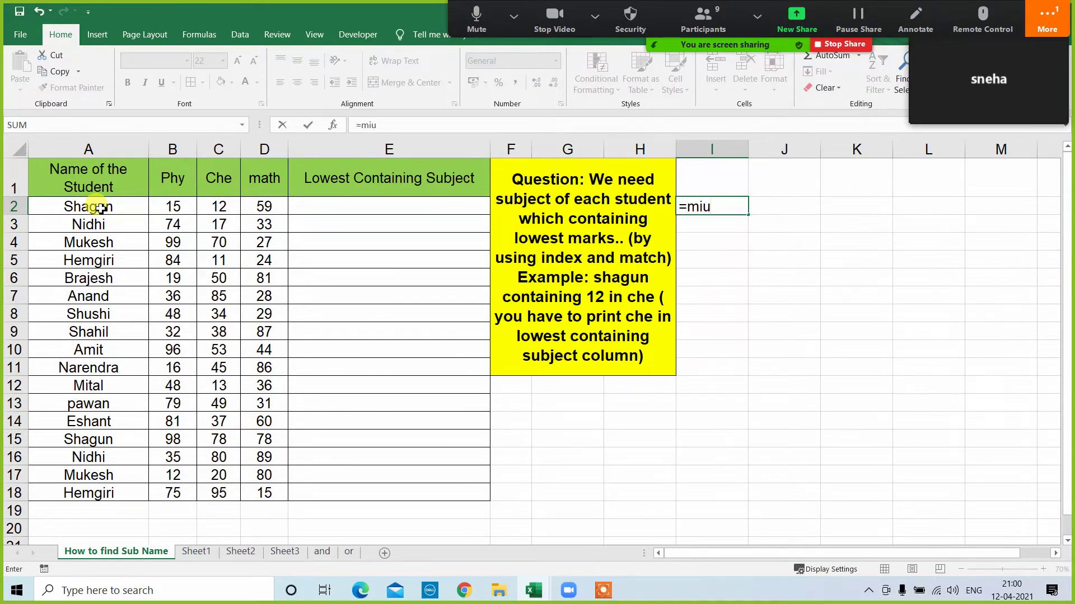
key(BackSpace)
text(n()
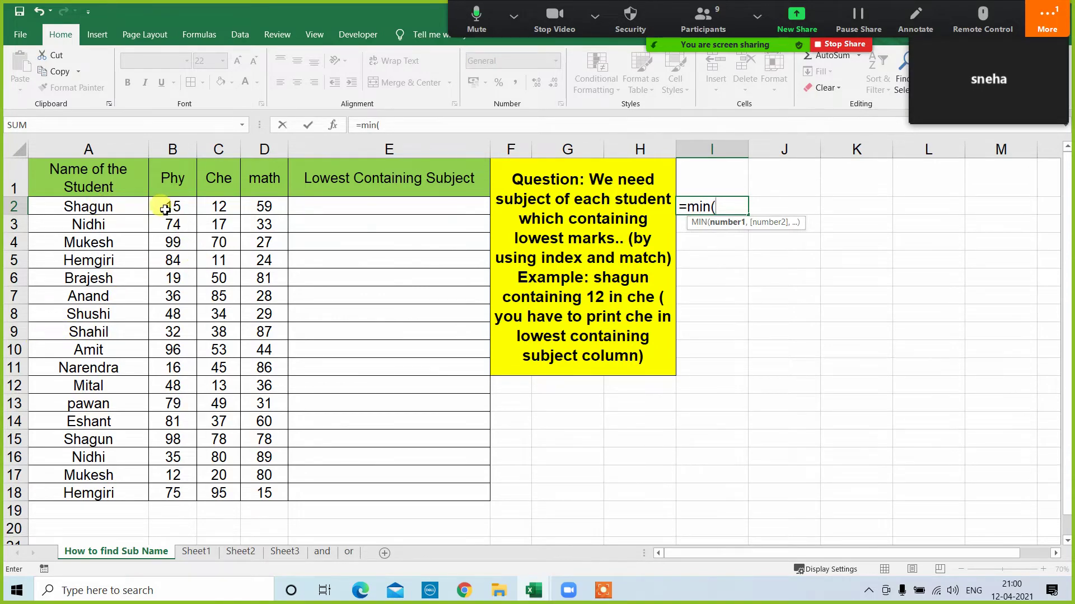
click(185, 207)
drag(187, 207, 264, 207)
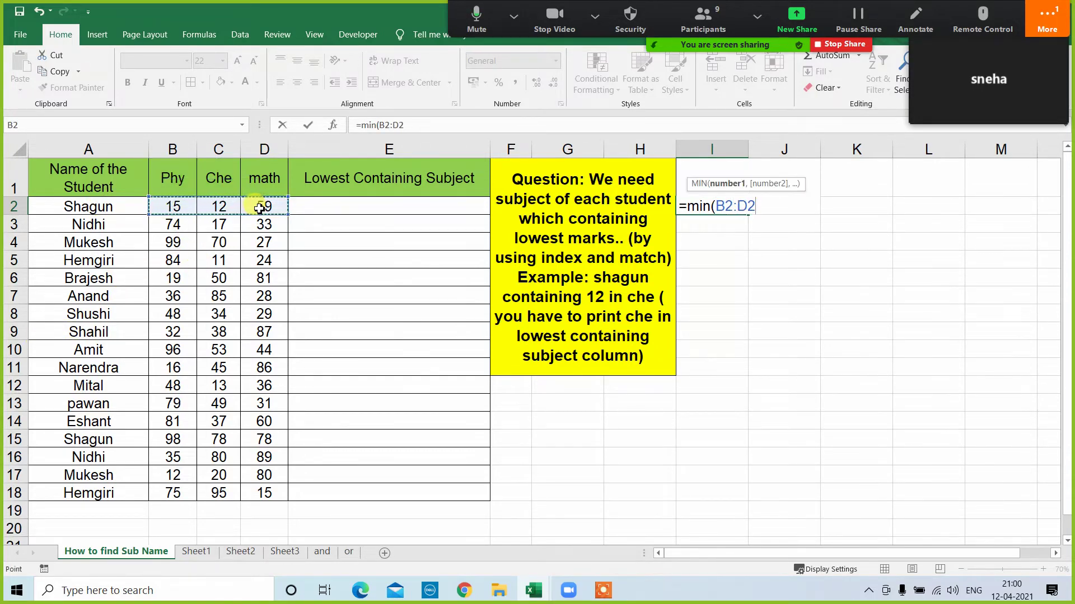
text())
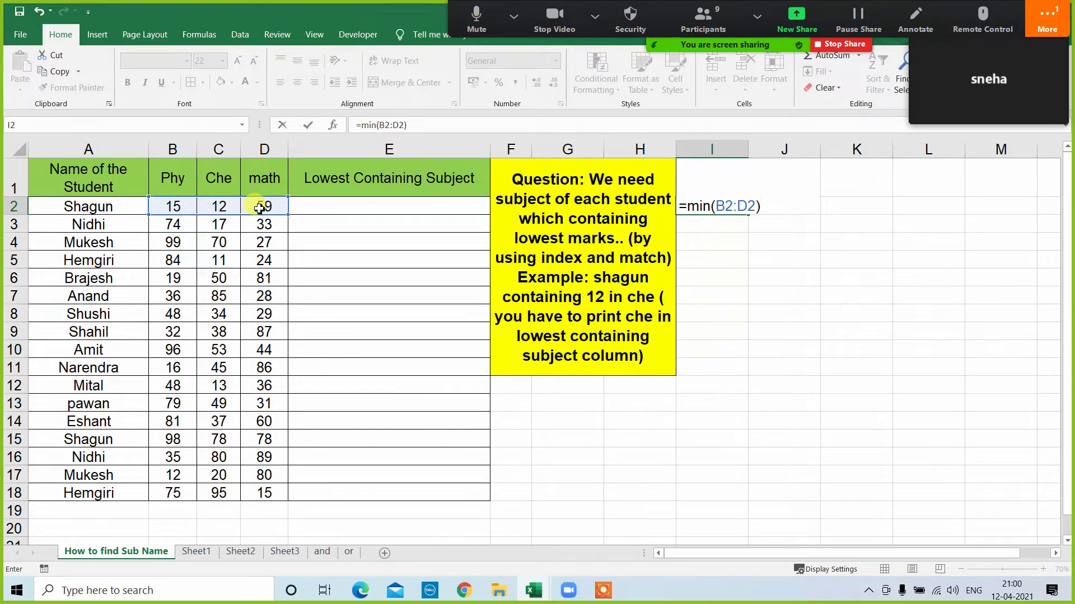
key(Return)
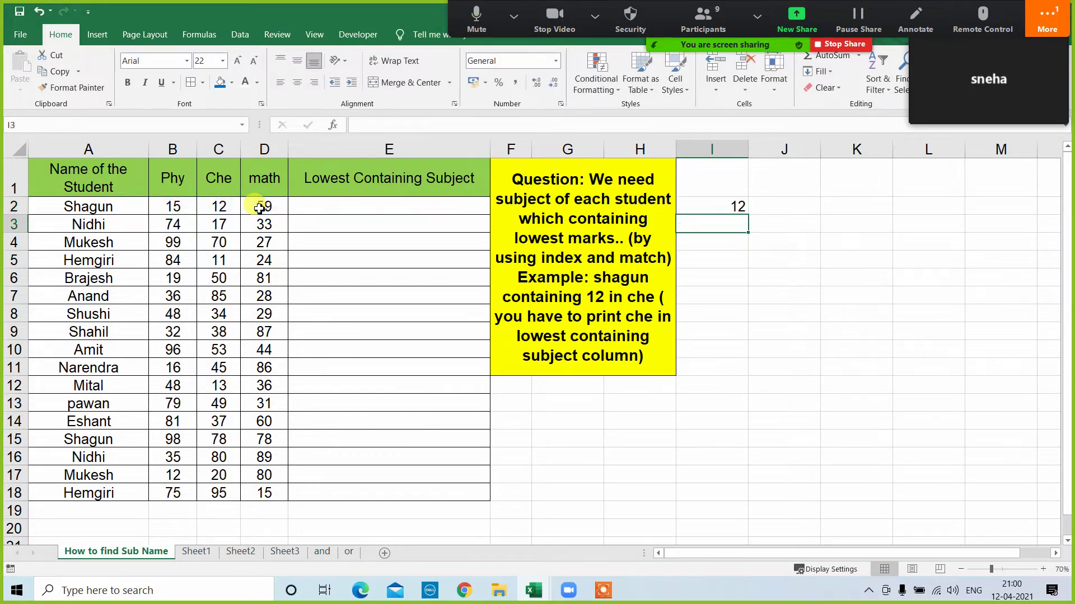
Fill the I2 minimum formula down to I18 and enter the header min in I1.
click(746, 203)
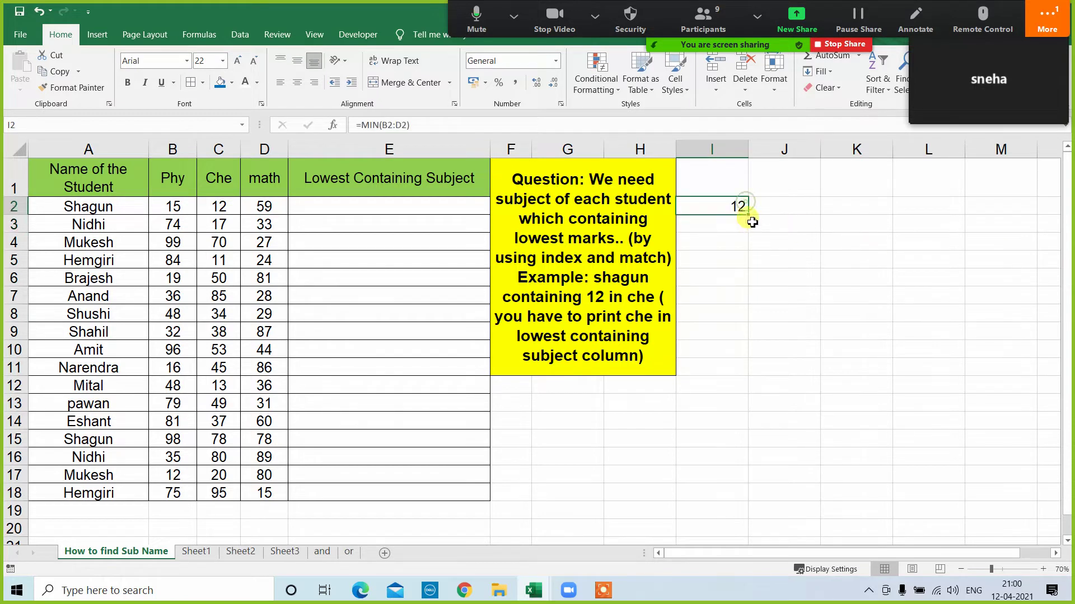
drag(750, 215, 744, 495)
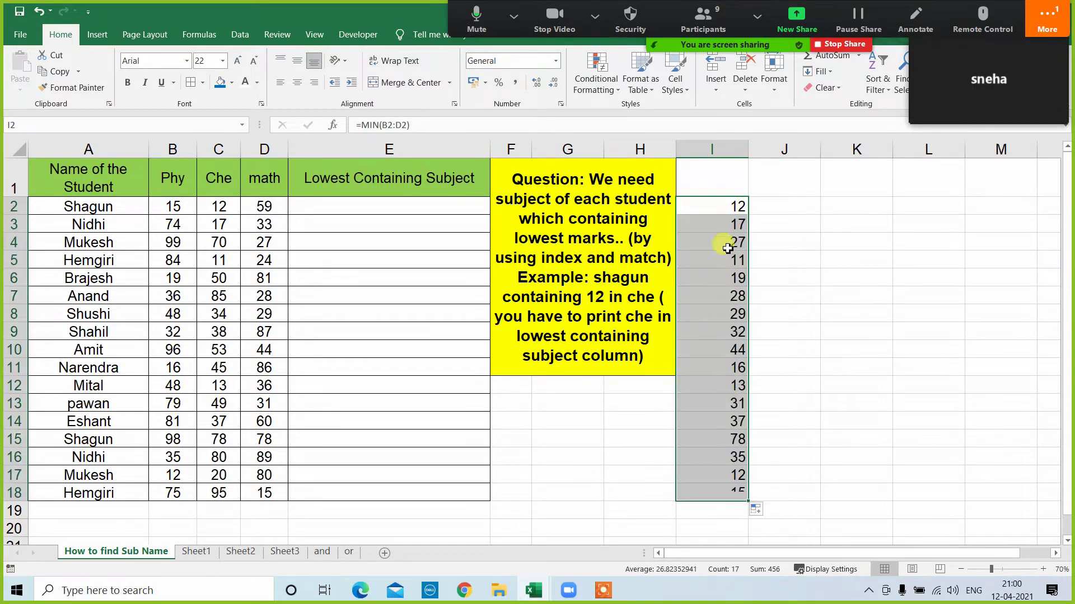
click(728, 208)
click(723, 178)
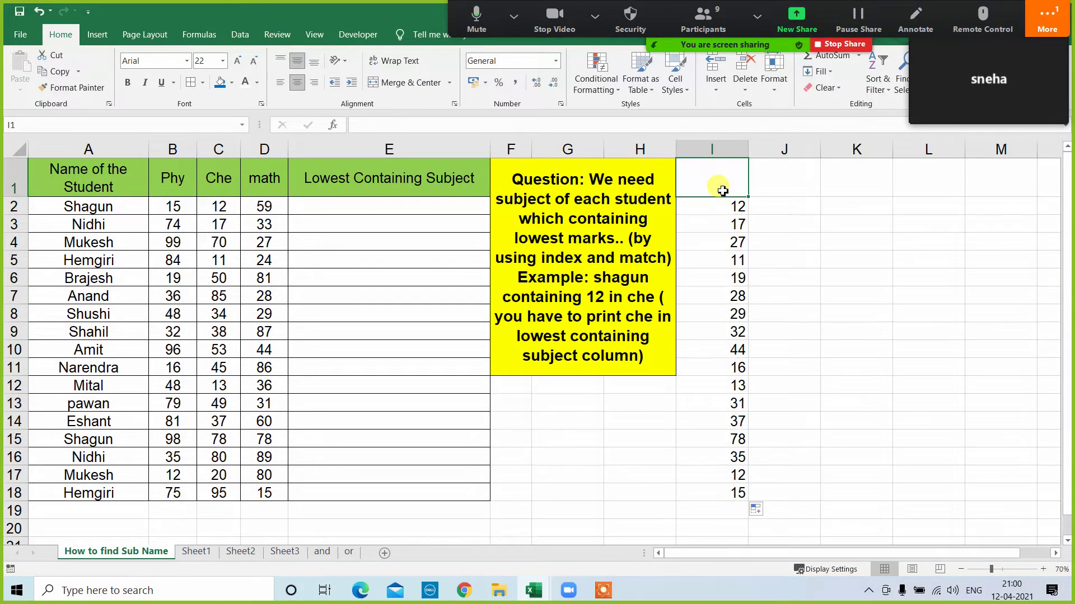
text(min)
key(Return)
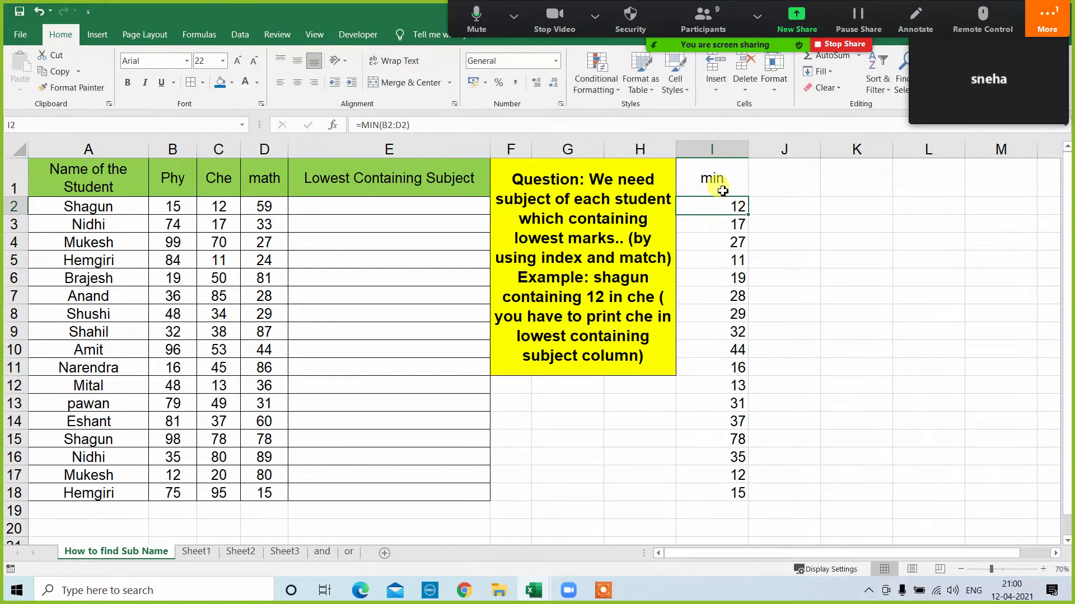
click(221, 210)
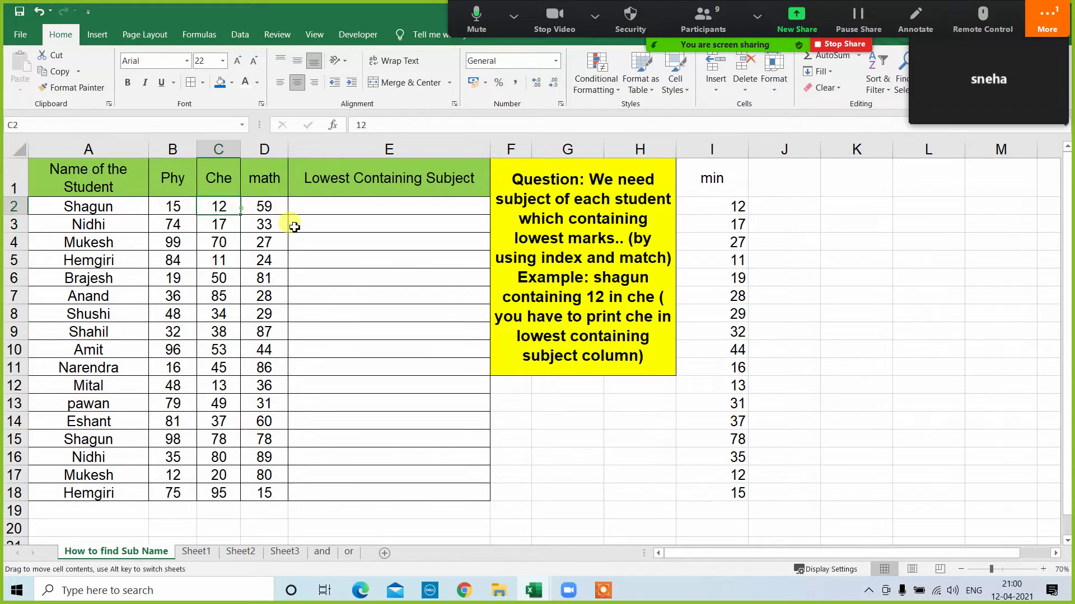
click(268, 208)
click(321, 204)
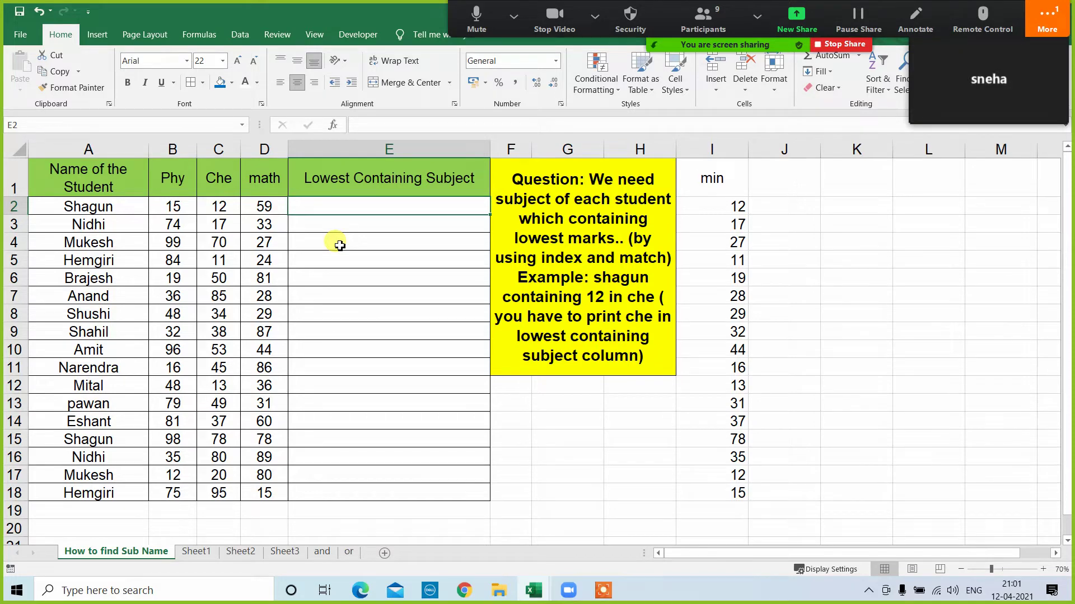
key(Right)
key(Right)
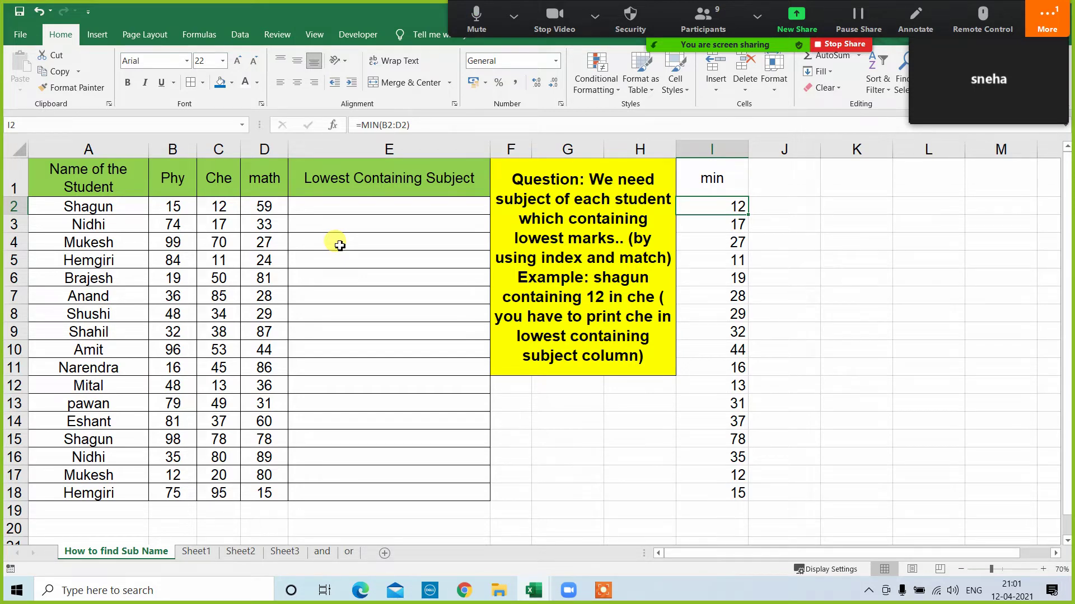
key(Left)
key(Left)
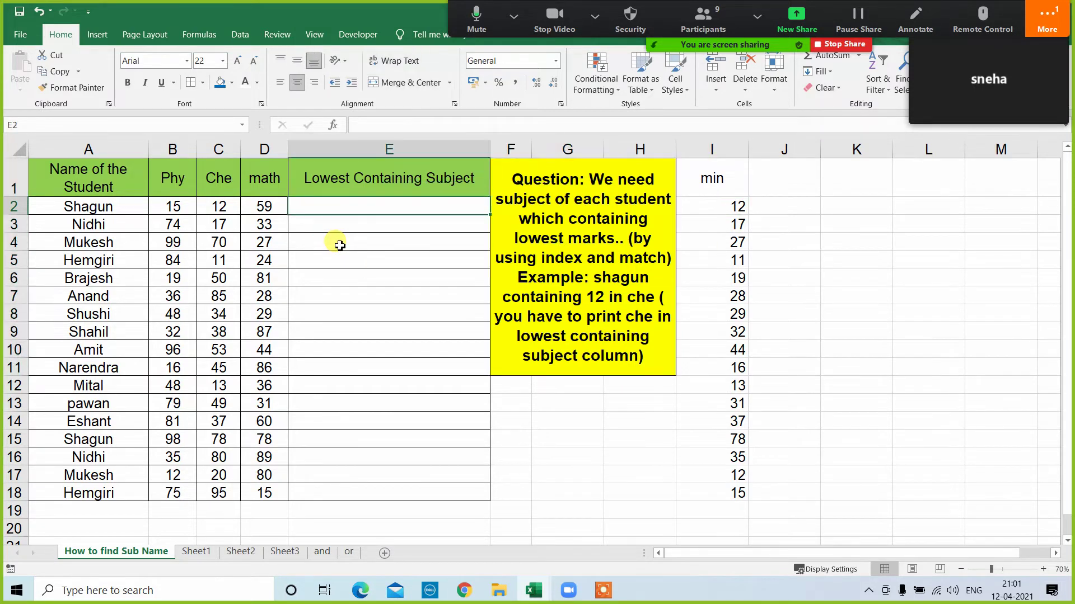
text(=if()
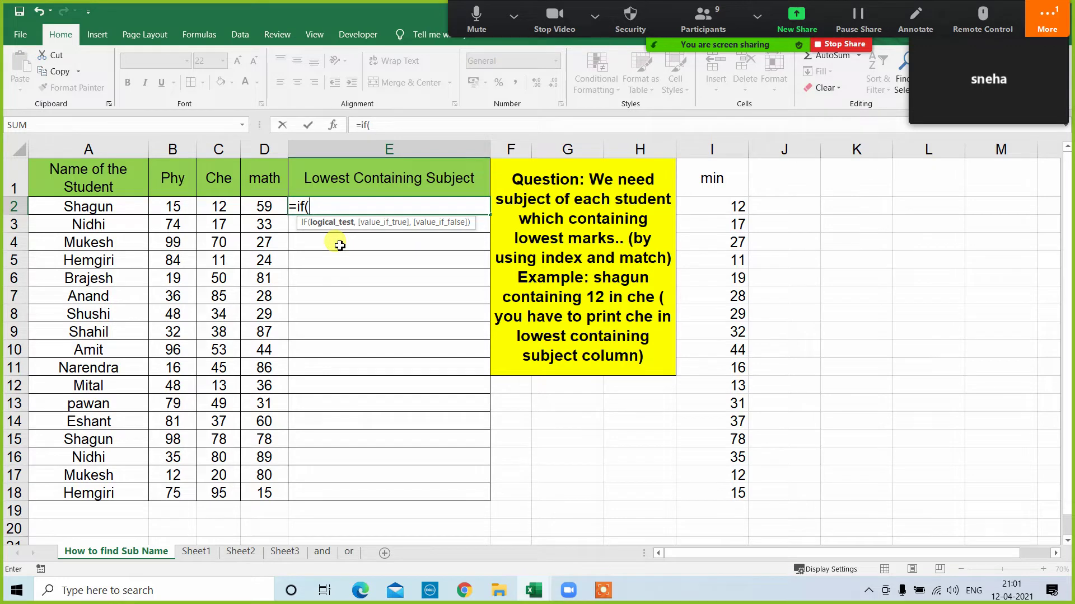
click(716, 208)
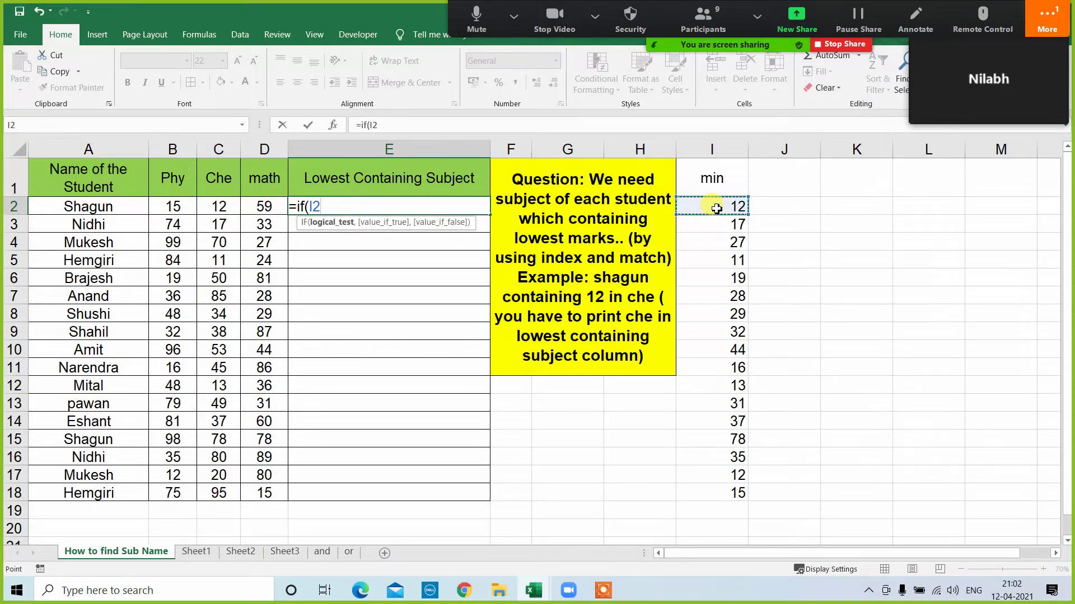
key(Escape)
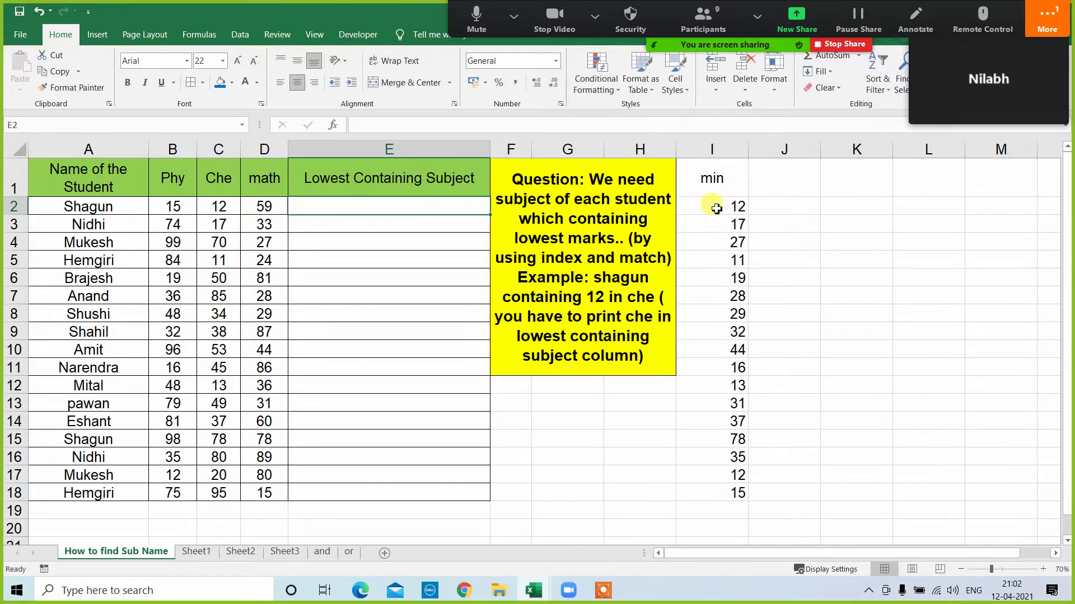
Begin an IF formula in E2 that returns "phy" when min(B2:D2) equals B2.
text(=if(mij)
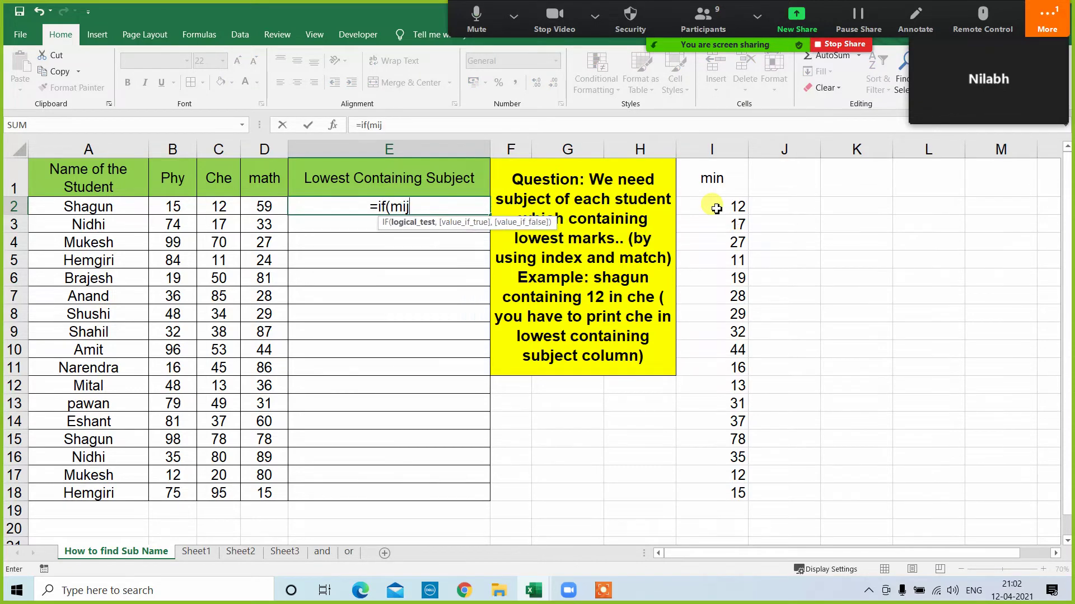
key(BackSpace)
text(n()
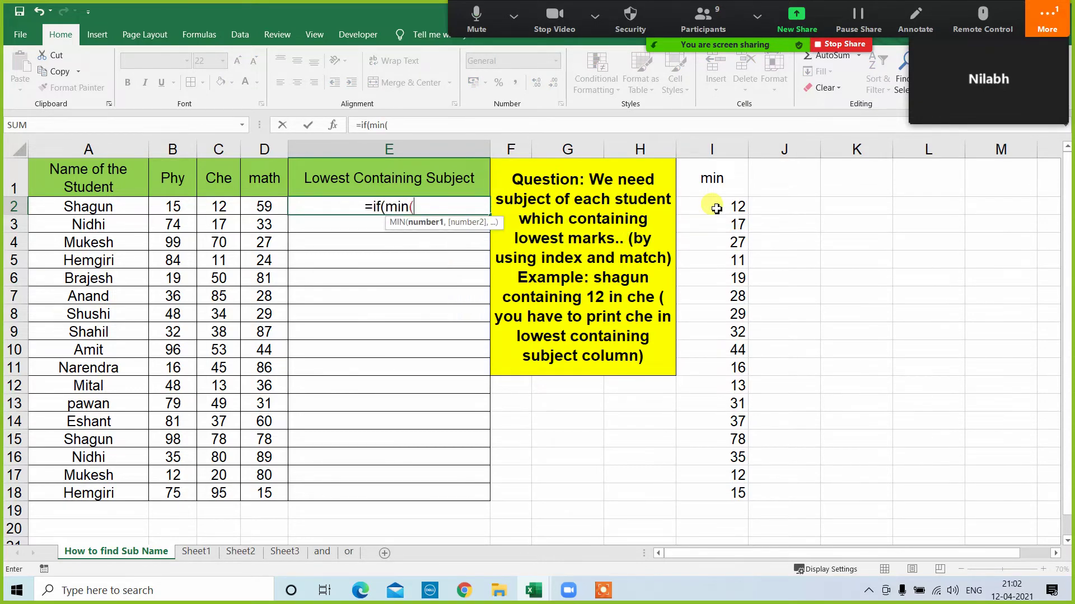
drag(168, 206, 249, 225)
text())
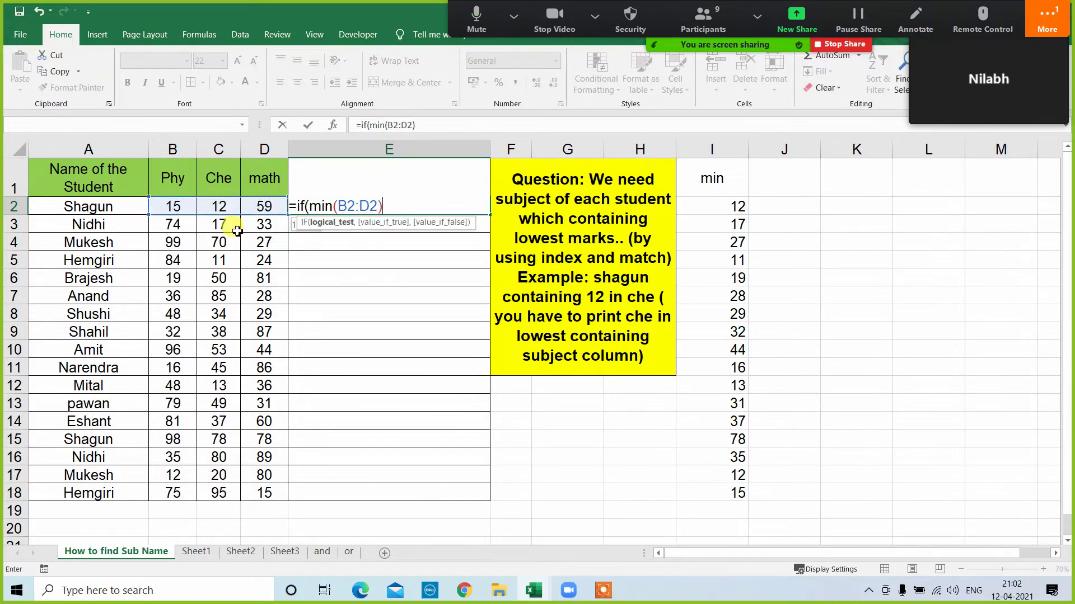
text(=)
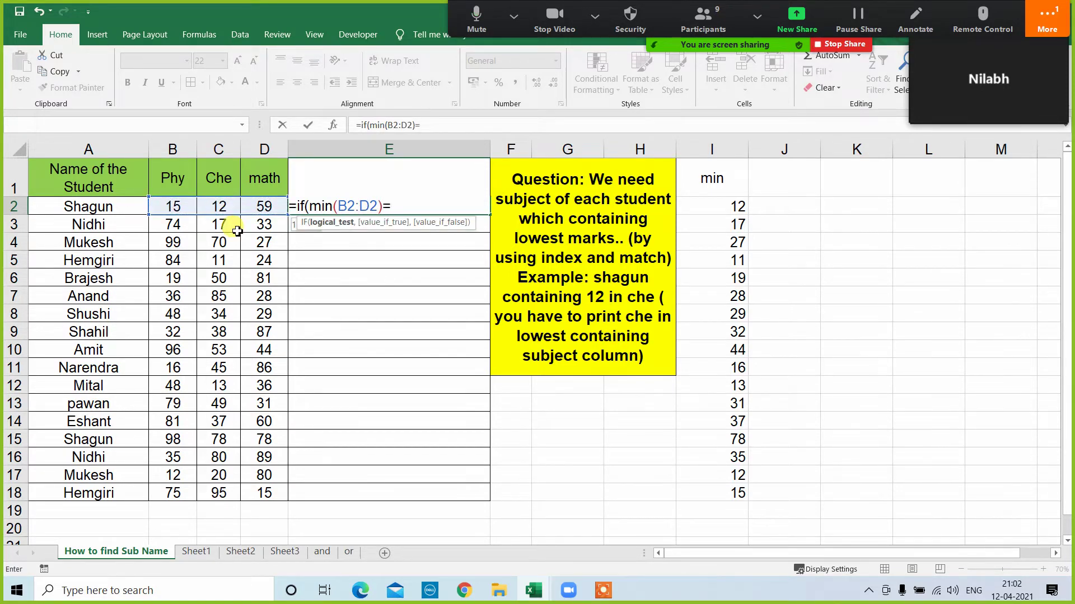
click(178, 207)
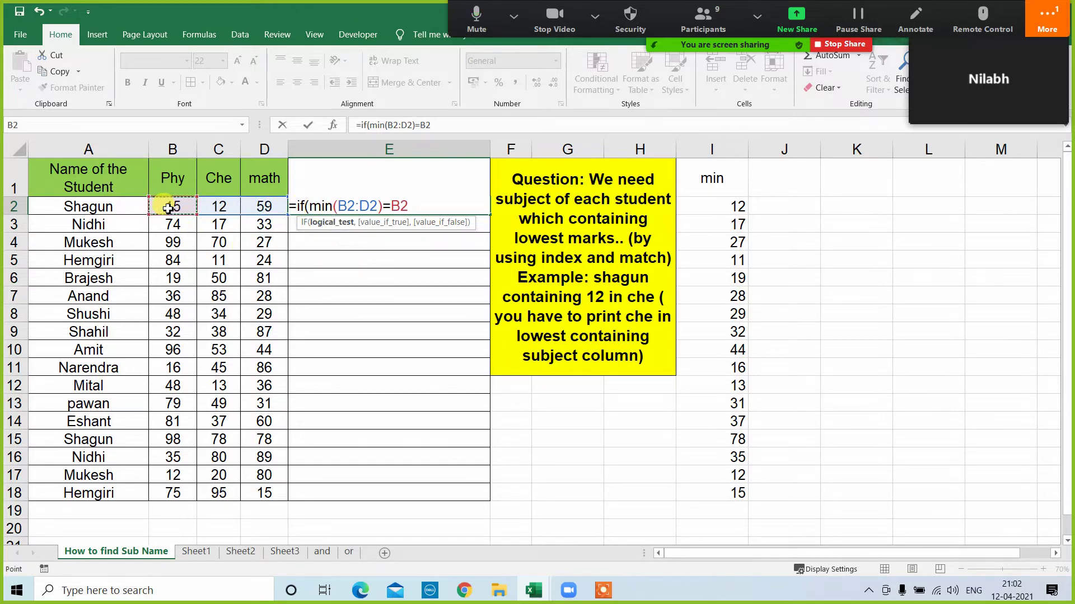
text(,")
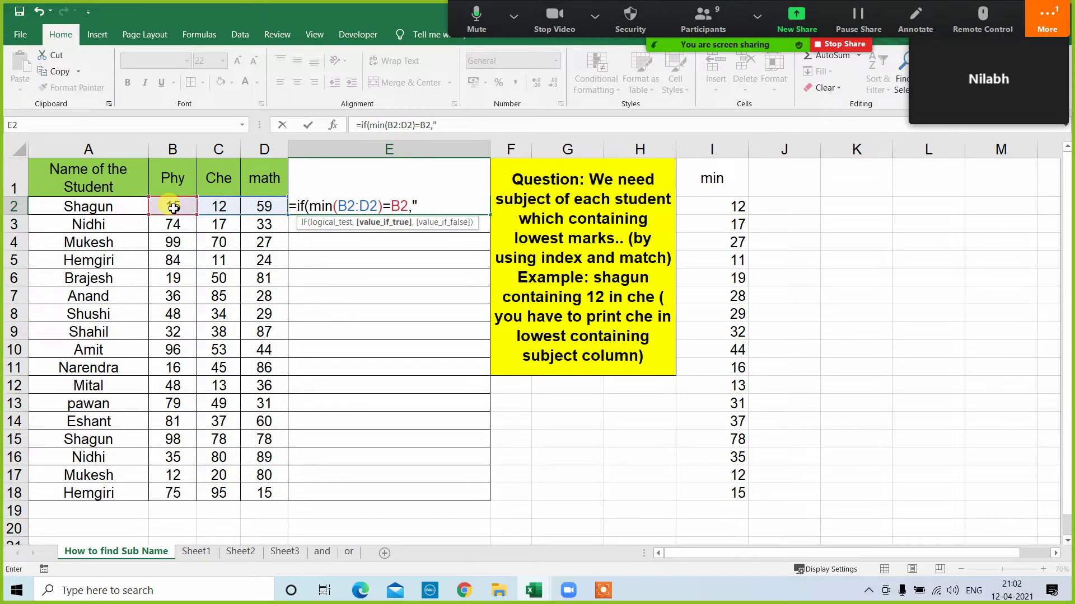
text(phy)
text(")
Complete the E2 formula with a nested IF that returns "che" when min(B2:D2) equals C2 and "math" otherwise.
text(,)
text(if(min)
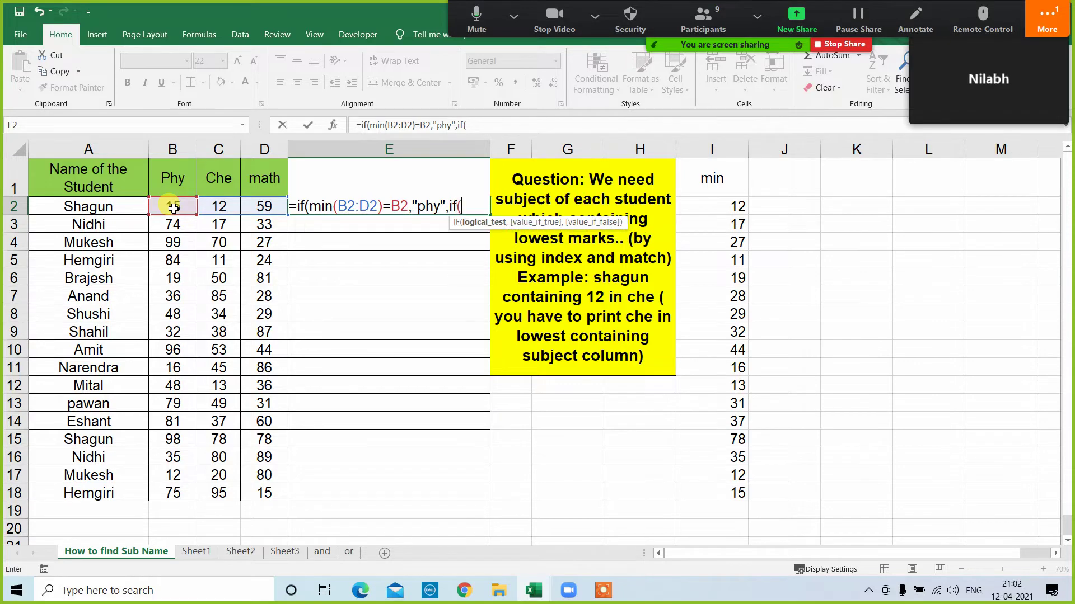
text(()
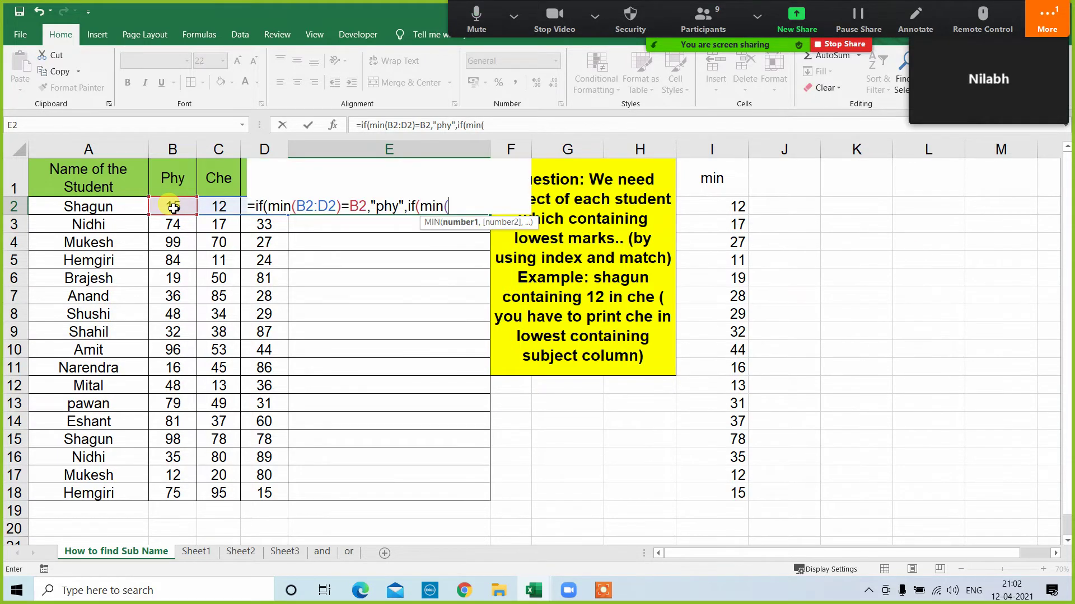
drag(173, 208, 259, 209)
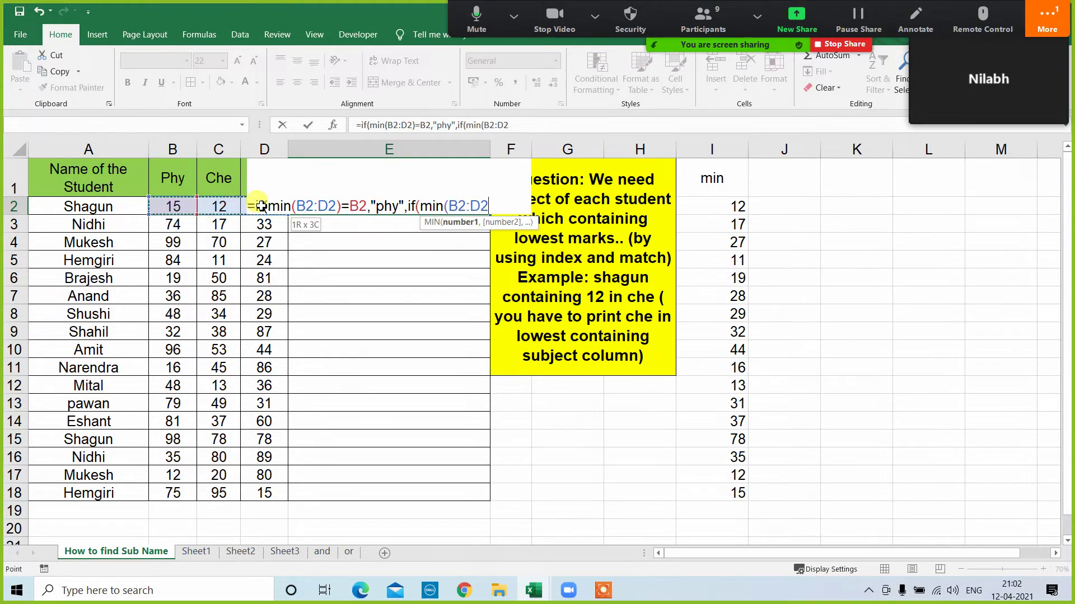
text()=)
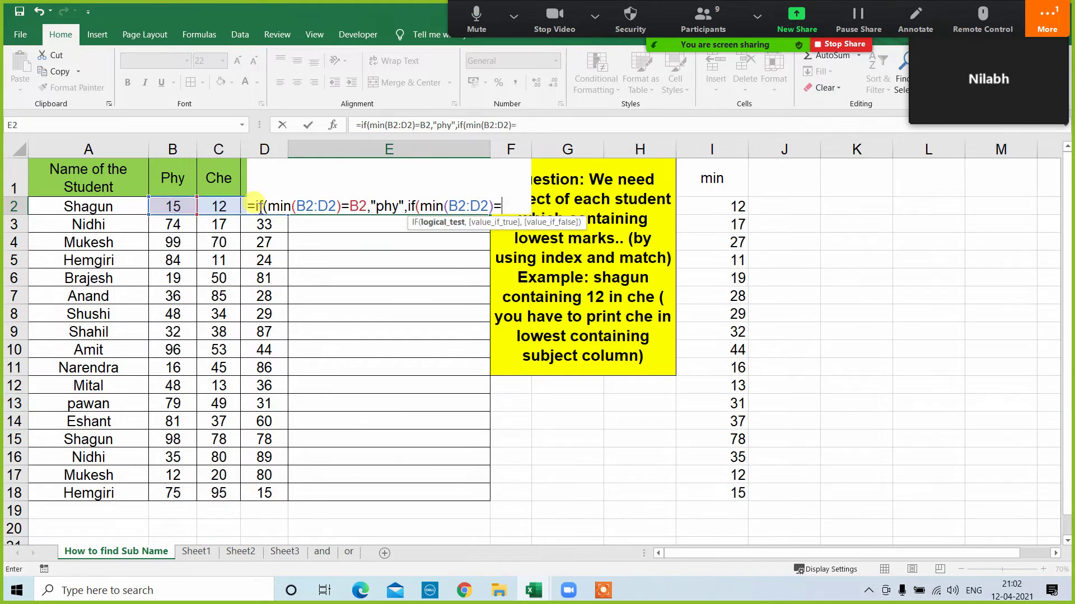
text(c2)
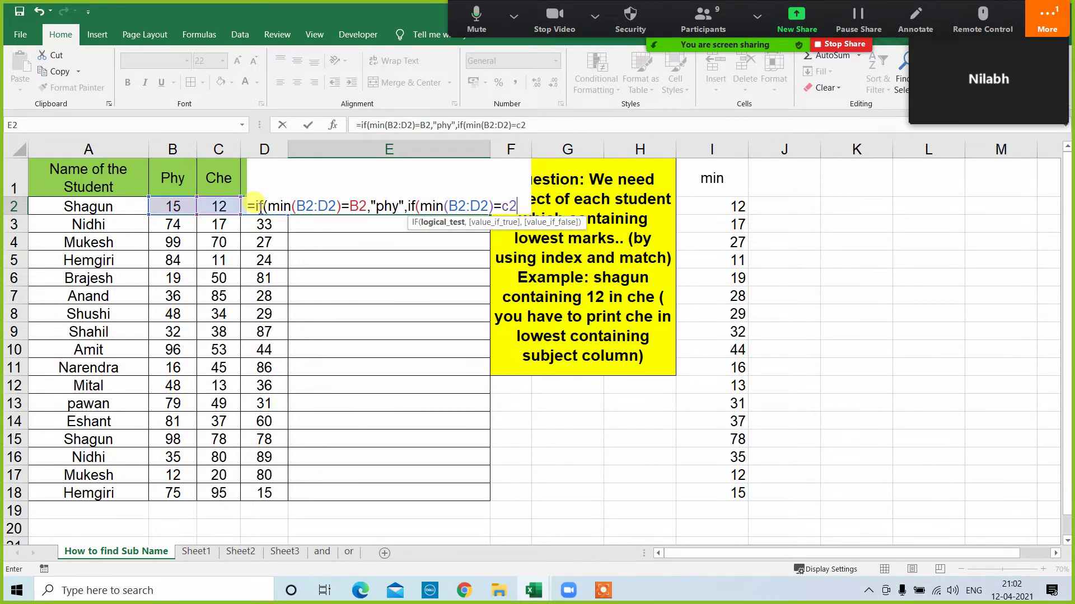
text(,"che)
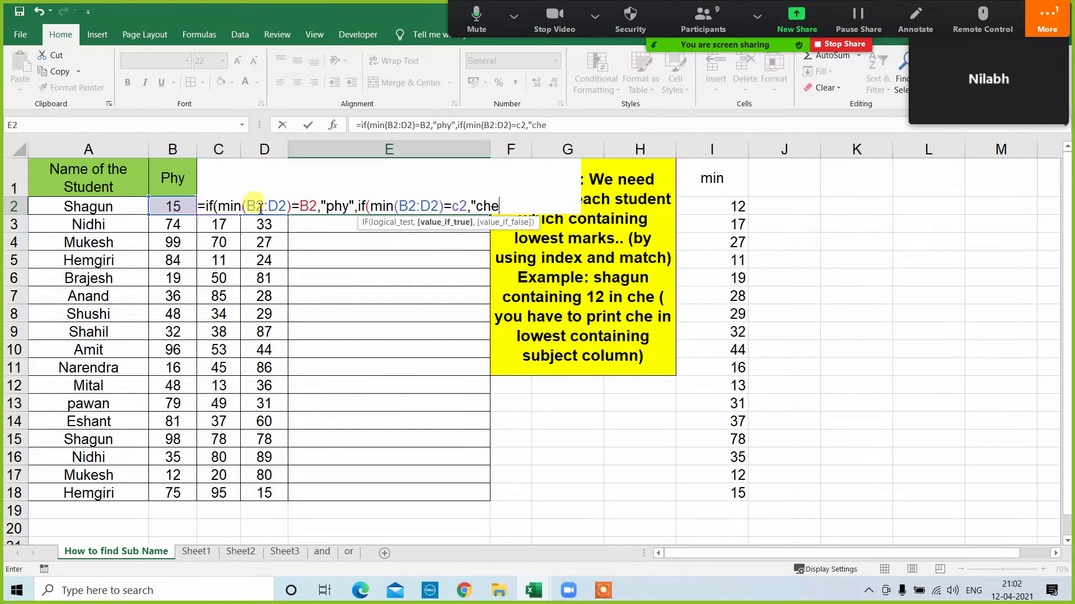
text(","ma)
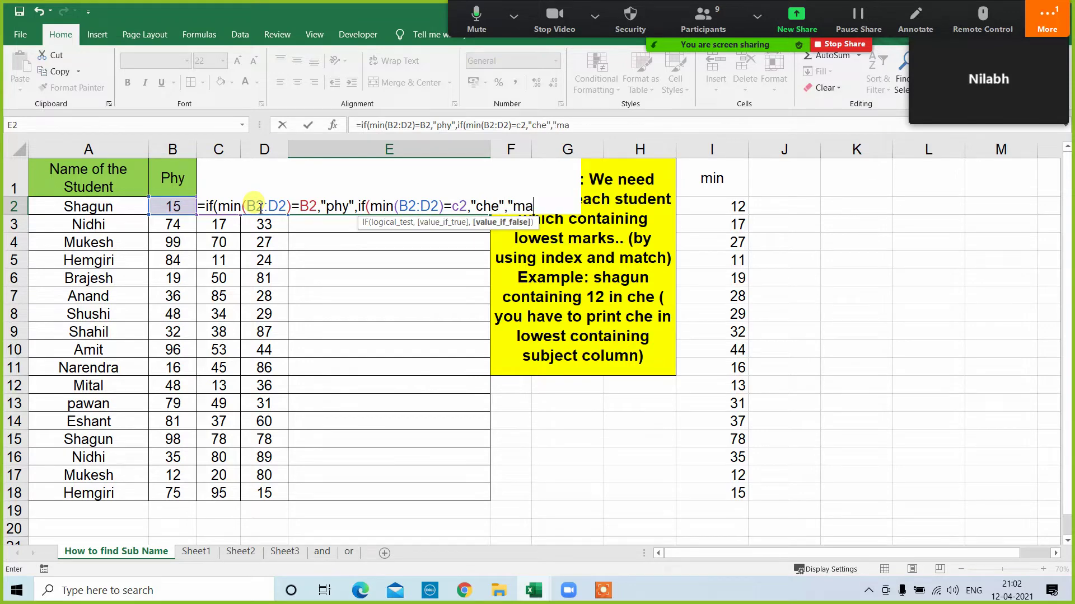
text(th"))
key(Return)
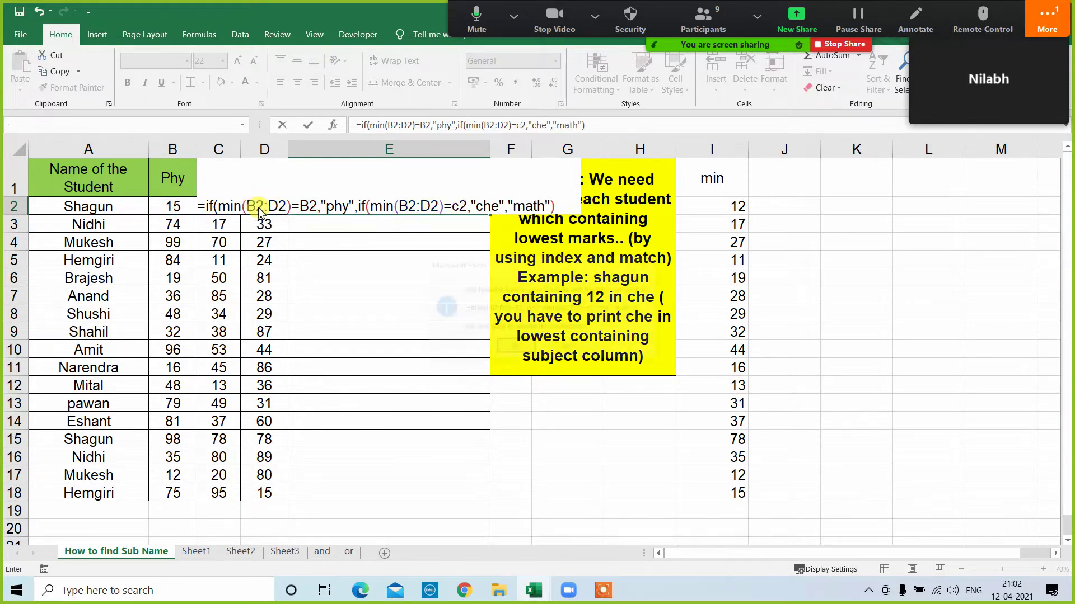
key(Return)
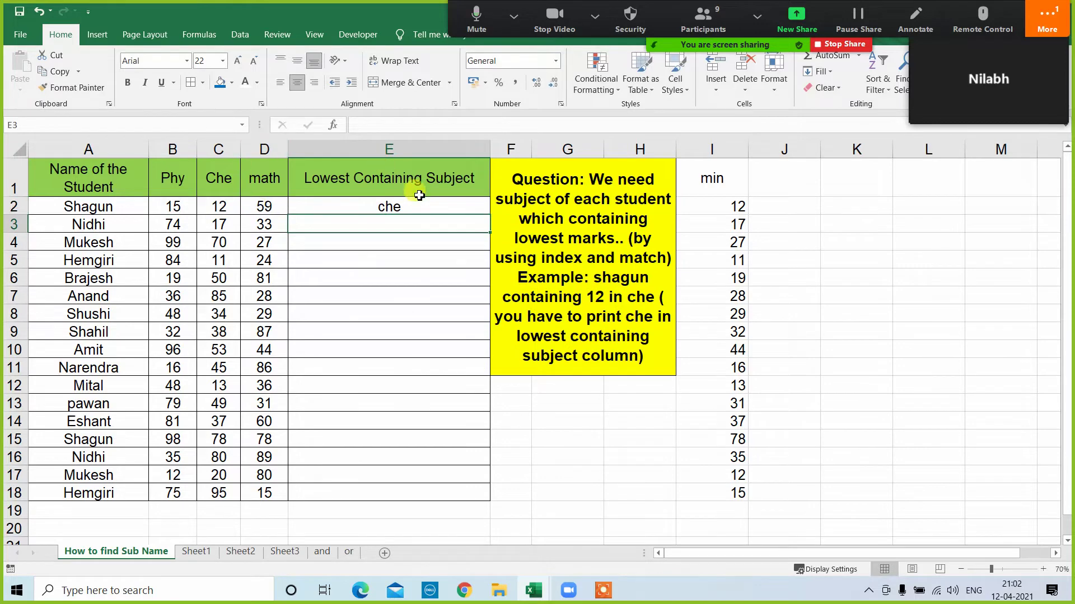
Fill the nested IF formula from E2 down to E18 for all students.
click(460, 206)
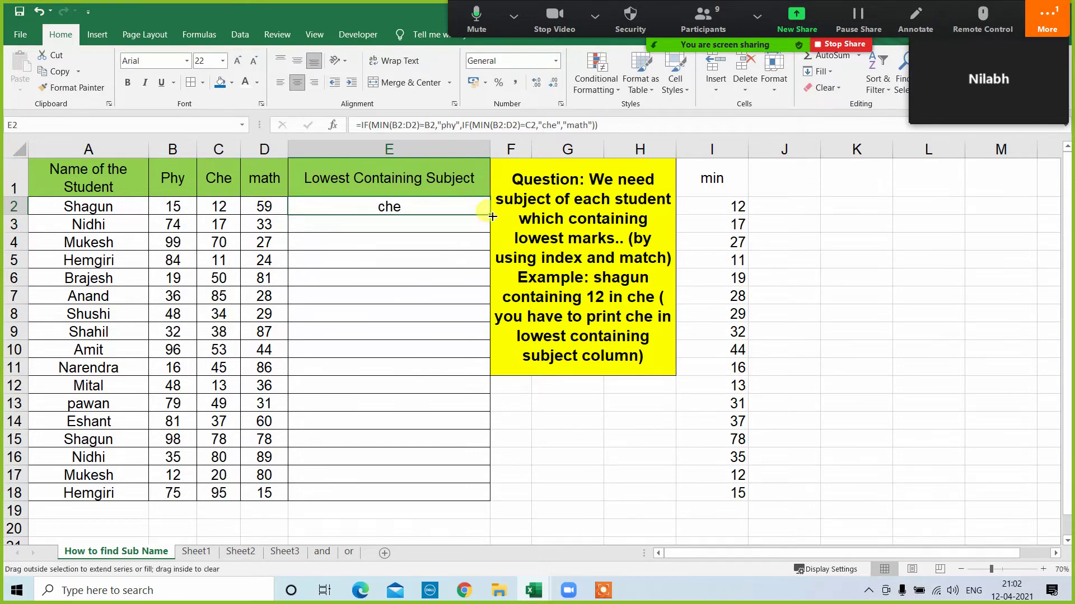
double_click(490, 216)
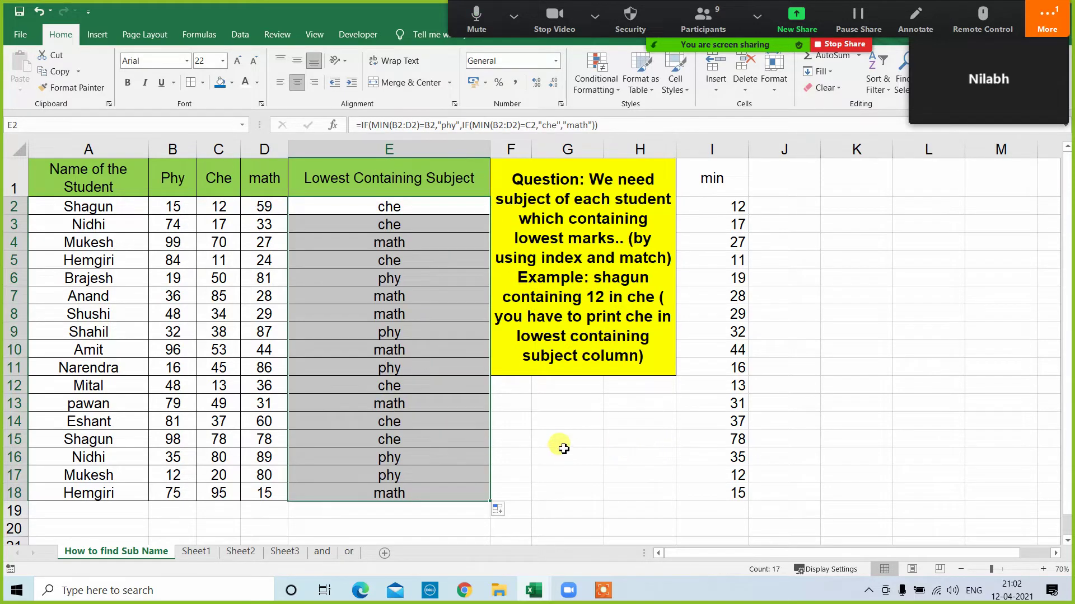
click(712, 178)
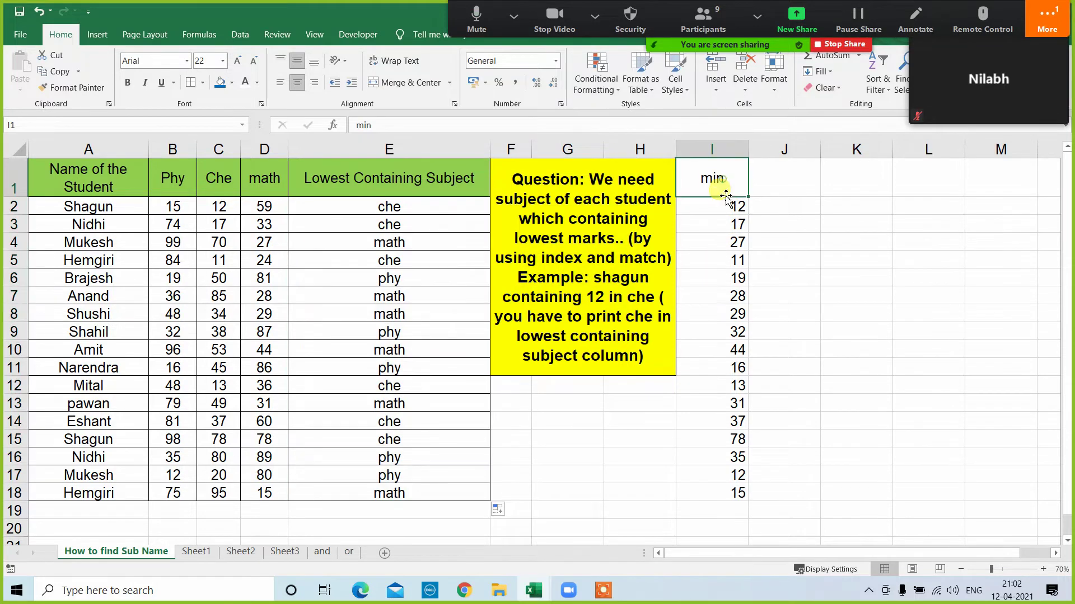
drag(389, 208, 359, 497)
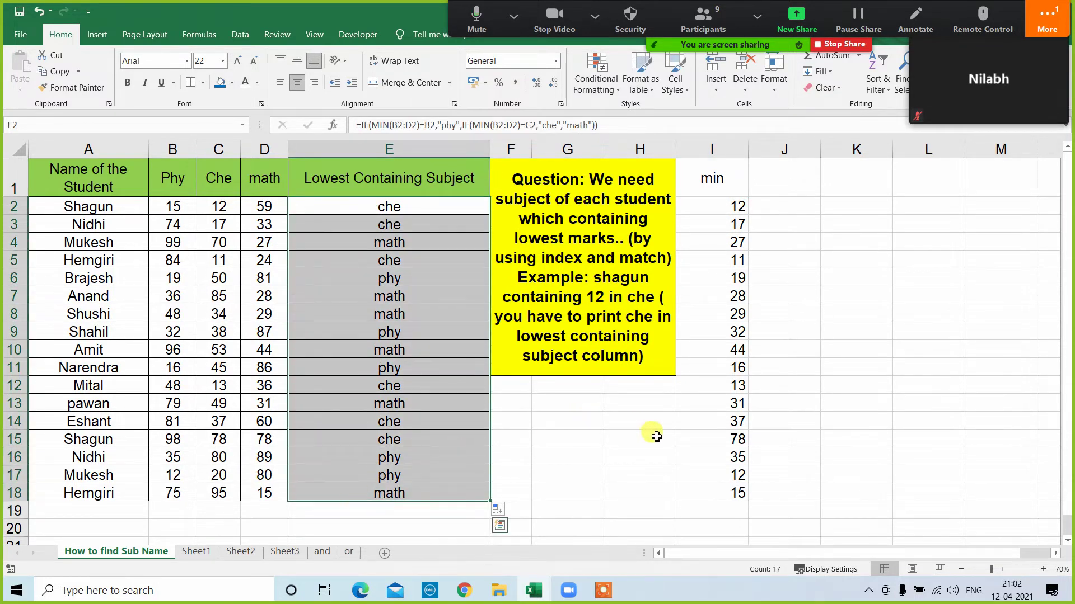
Clear the min helper column in I1:I18.
click(650, 434)
drag(722, 189, 712, 499)
key(Delete)
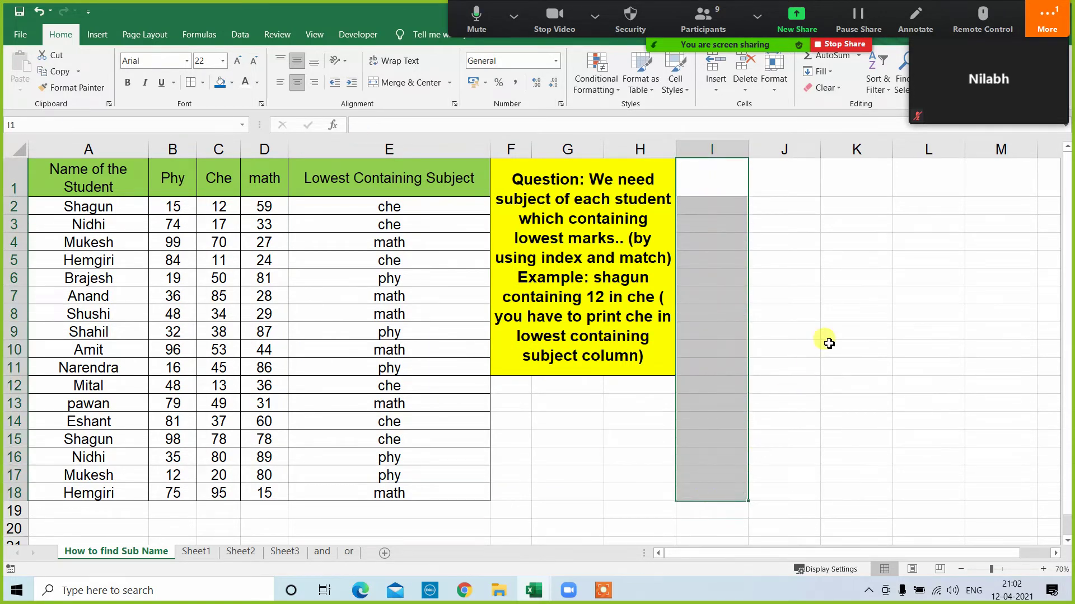
click(827, 343)
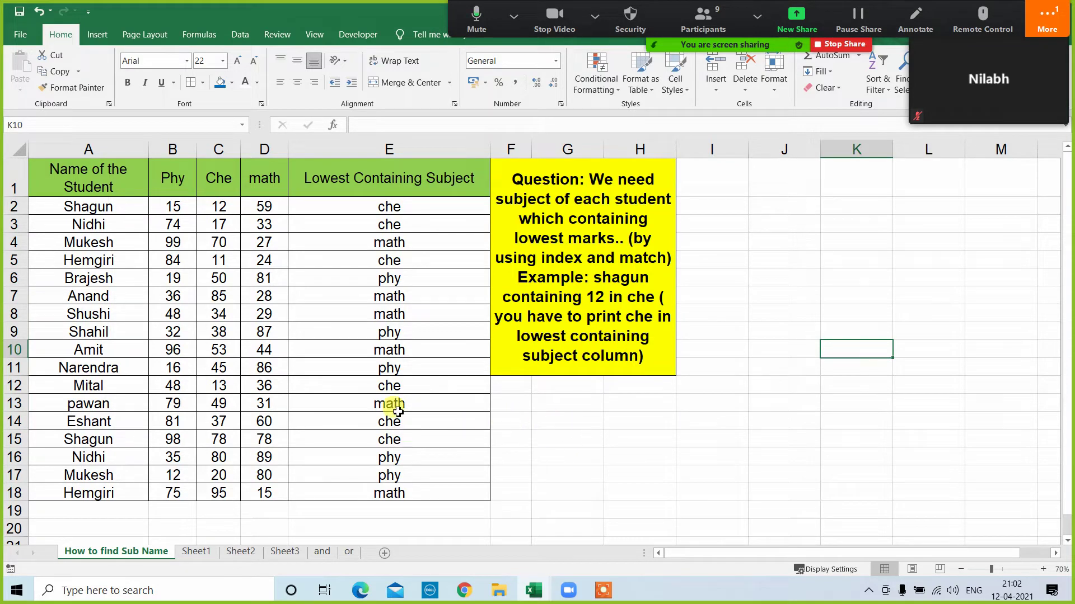
Widen column A so its header Name of the Student fits on one line.
drag(359, 206, 355, 491)
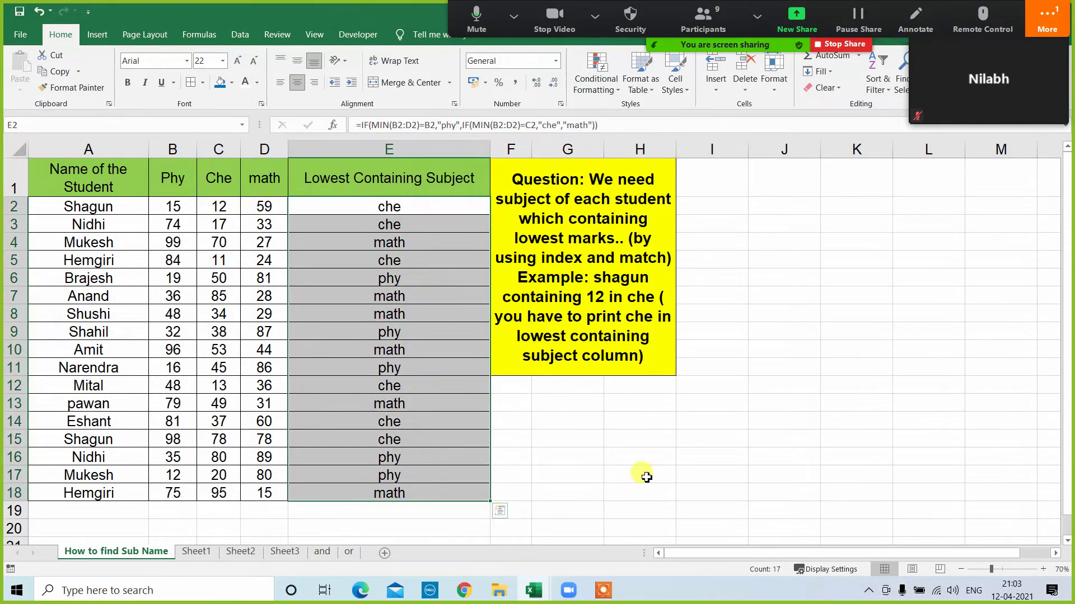
click(643, 472)
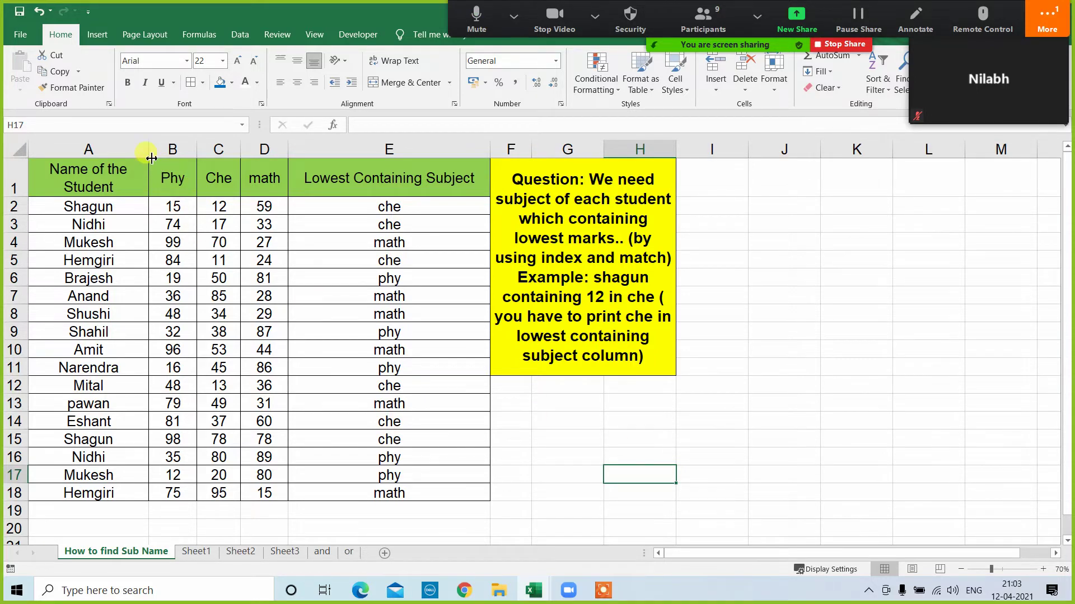
drag(148, 149, 189, 149)
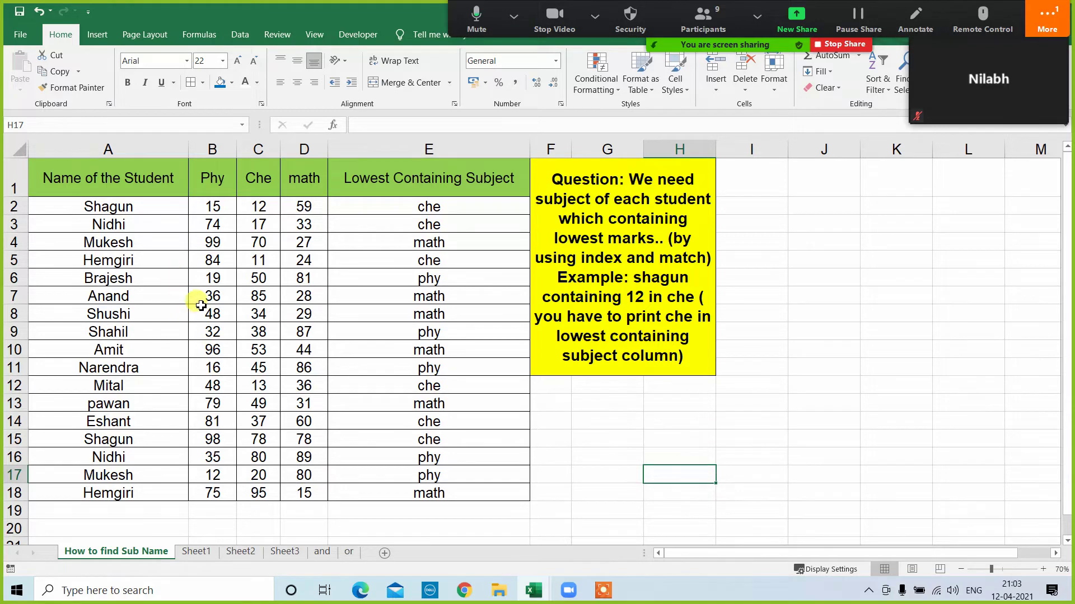
click(119, 186)
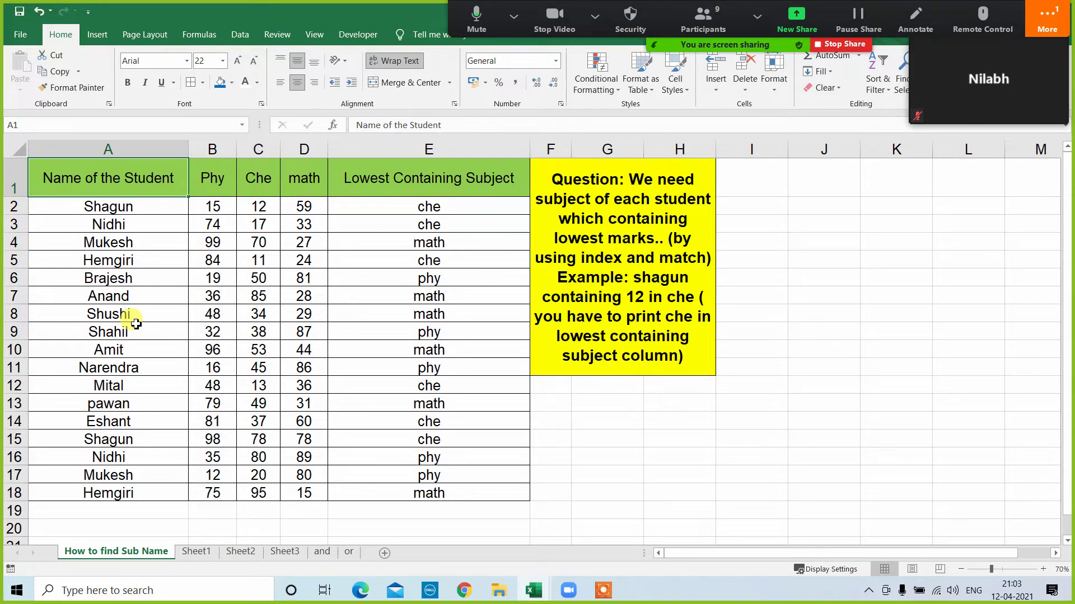
Enter the note 2 hr in cell J5.
key(Down)
key(Right)
key(Right)
key(Right)
key(Right)
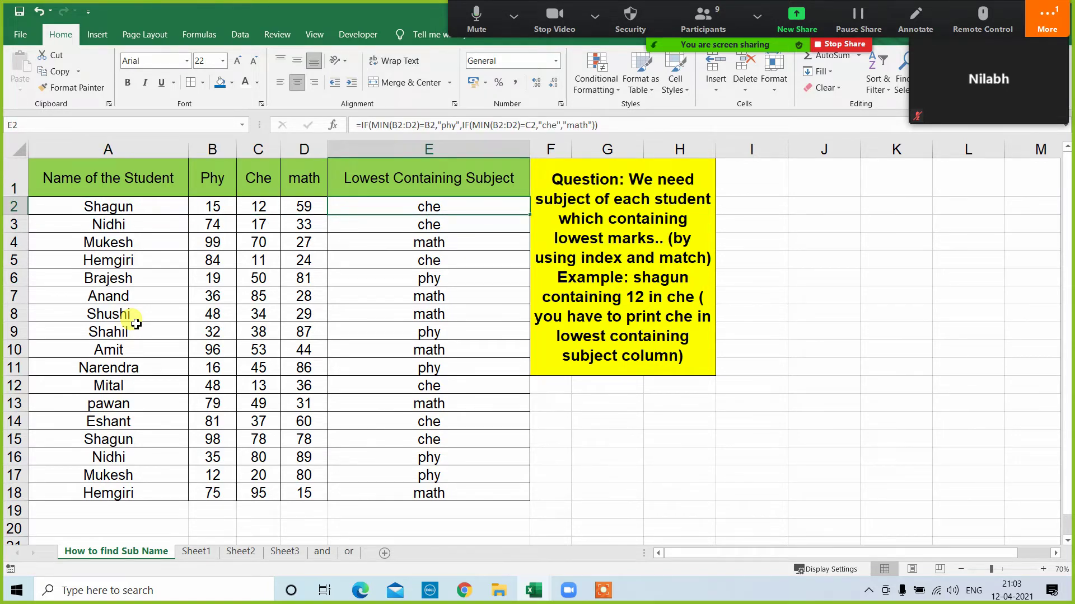
key(Right)
key(Right)
key(Right)
key(Right)
key(Right)
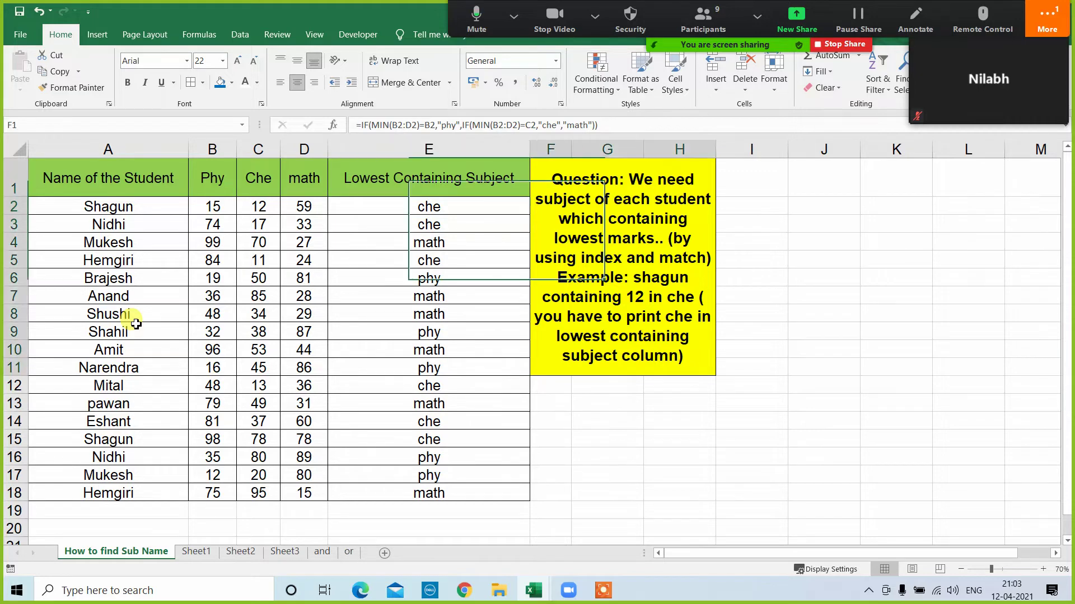
key(Down)
key(Down)
key(Down)
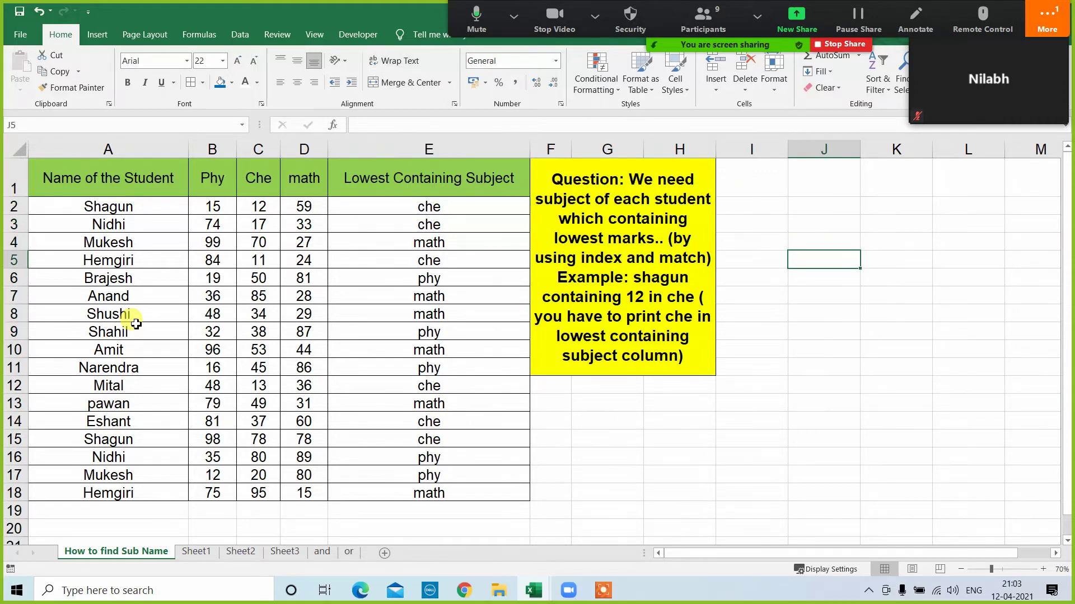
text(2)
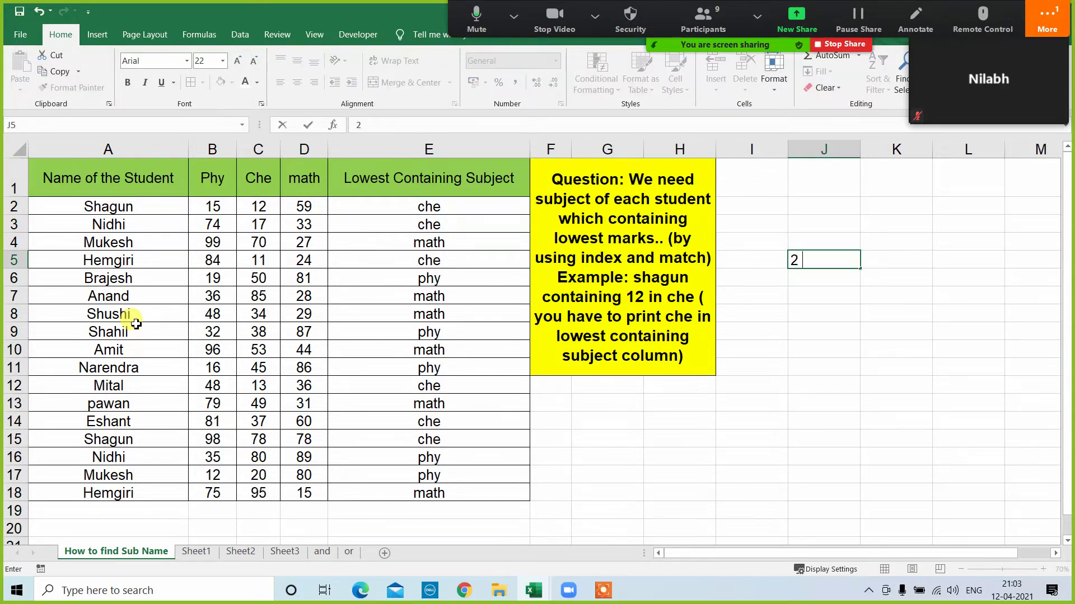
text( hr)
key(Return)
key(Return)
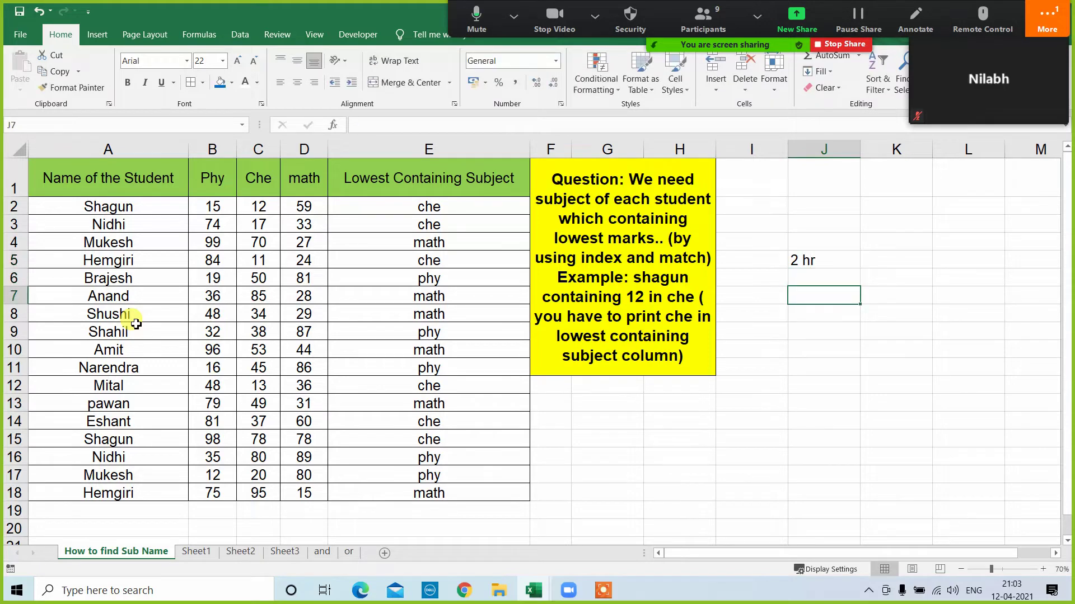
Enter the notes 1 currrnt in J7 and 1 old in J8.
text(1 cu)
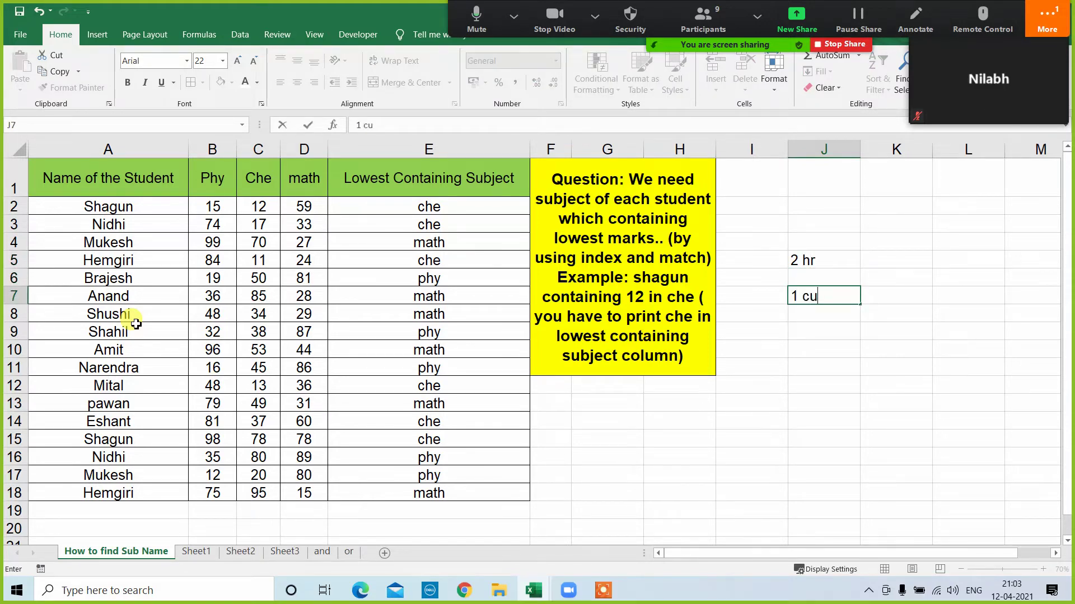
text(rrrnt)
key(Return)
text(2)
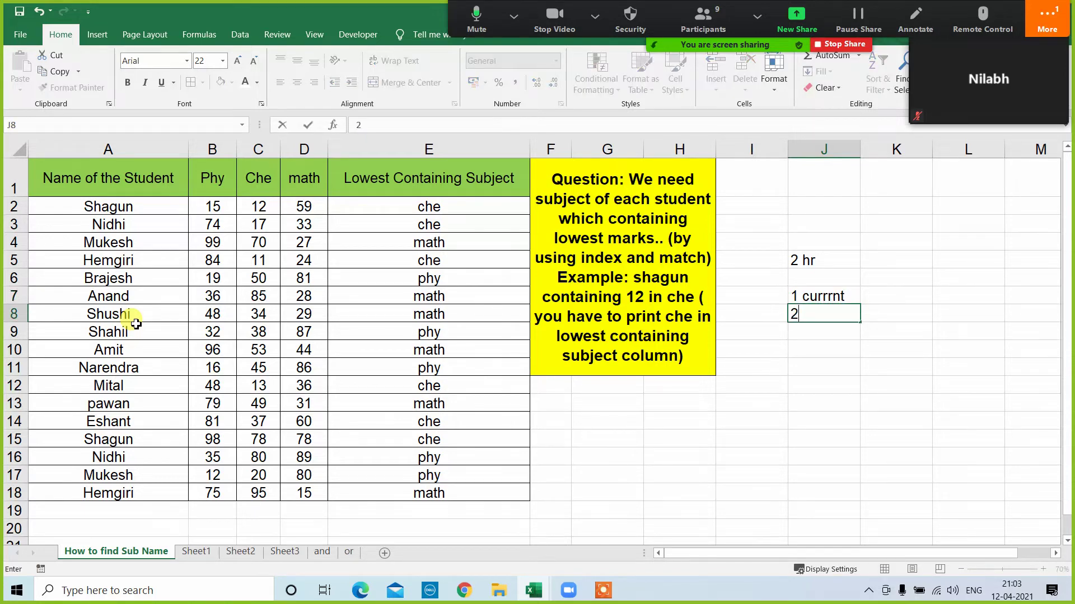
key(BackSpace)
text(2)
key(BackSpace)
text(1 old)
key(Return)
Delete the notes from J7:J8 and J5.
key(Up)
key(Up)
key(shift+Down)
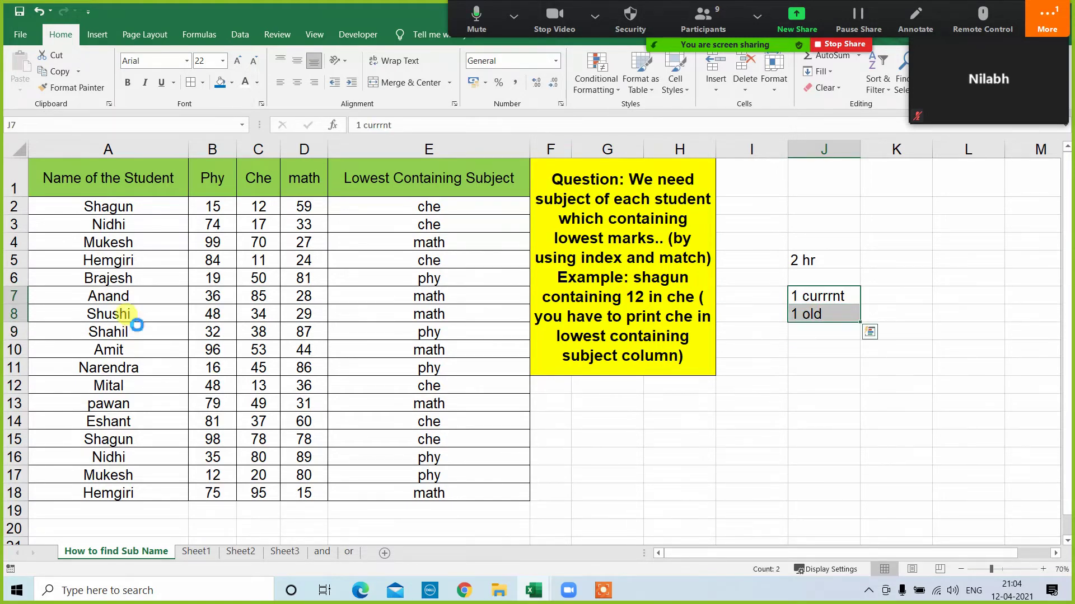
key(Delete)
key(Up)
key(Up)
key(Delete)
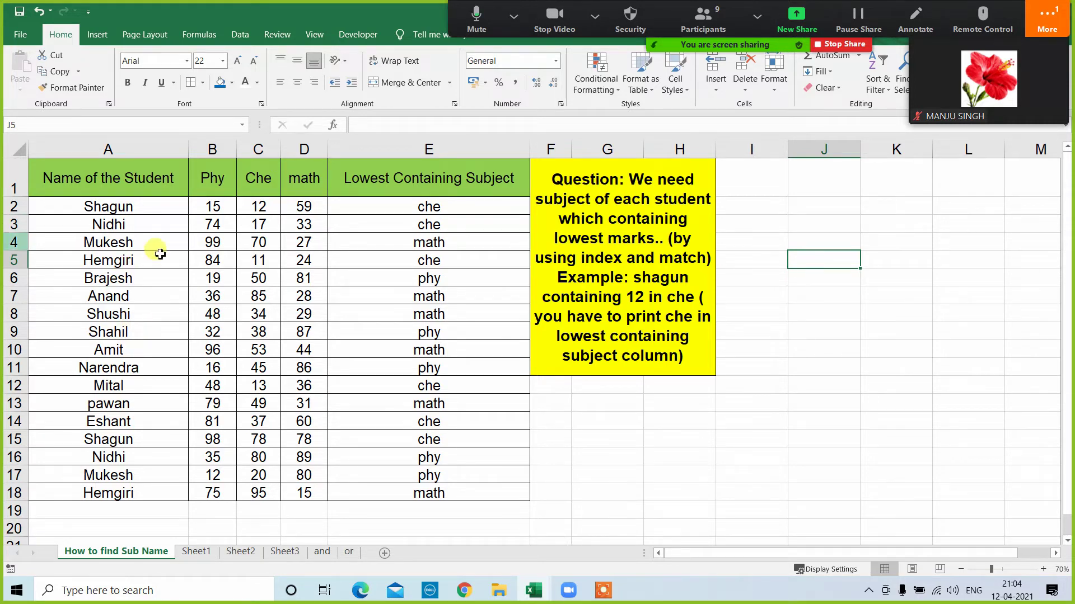
click(851, 310)
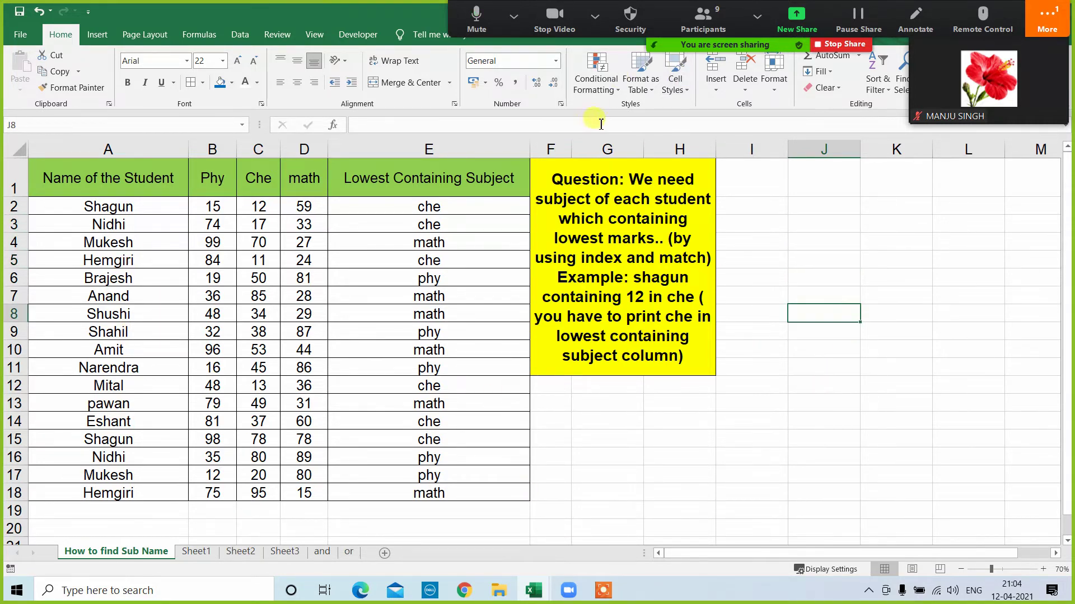
Clear the nested IF formulas from E2:E18.
drag(409, 210, 452, 497)
key(Delete)
click(430, 380)
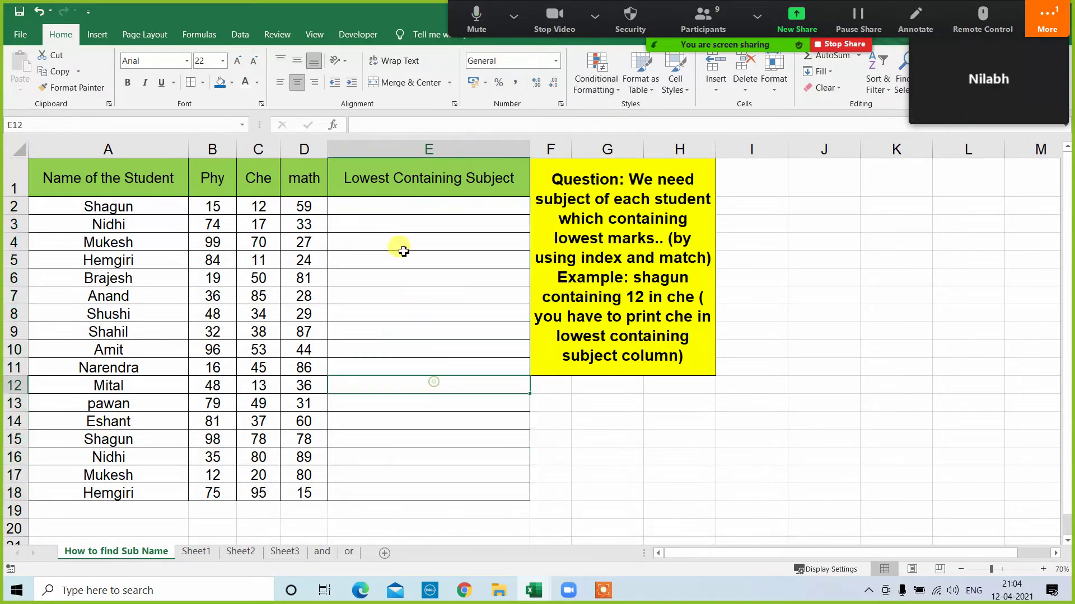
Enter the formula =INDEX($B$1:$D$1,MATCH(MIN(B2:D2),B2:D2,0)) in E2 to return the first student's lowest-scoring subject.
click(396, 206)
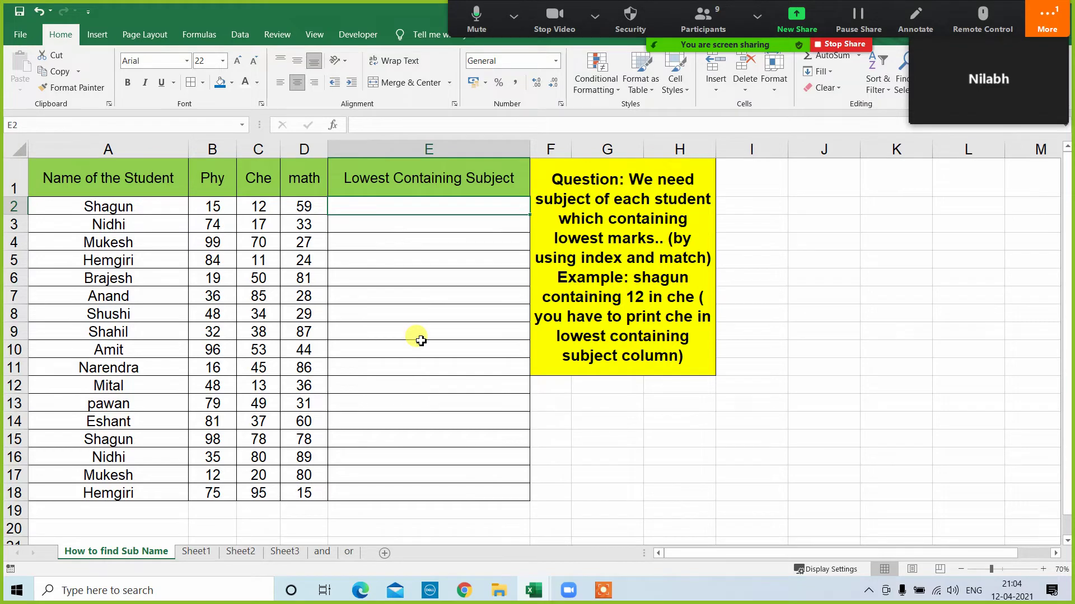
text(=index()
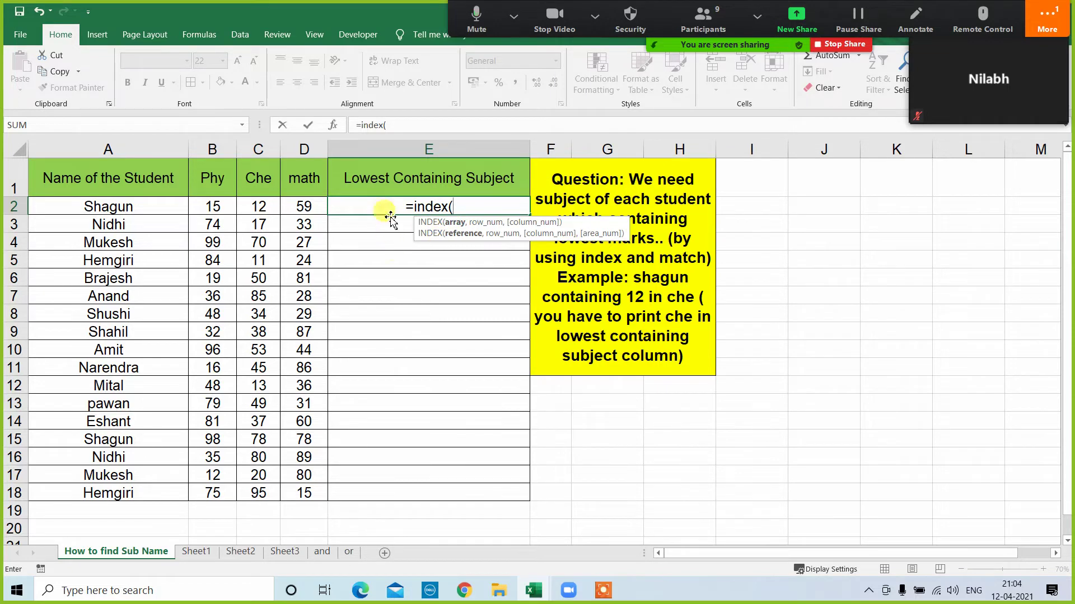
drag(216, 178, 301, 179)
key(F4)
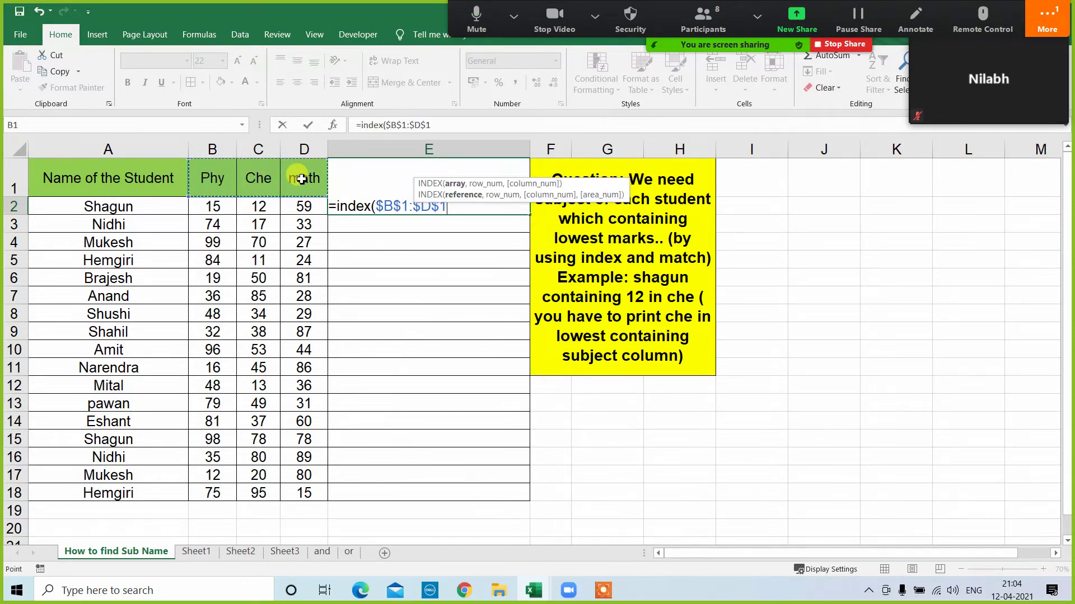
text(,ma)
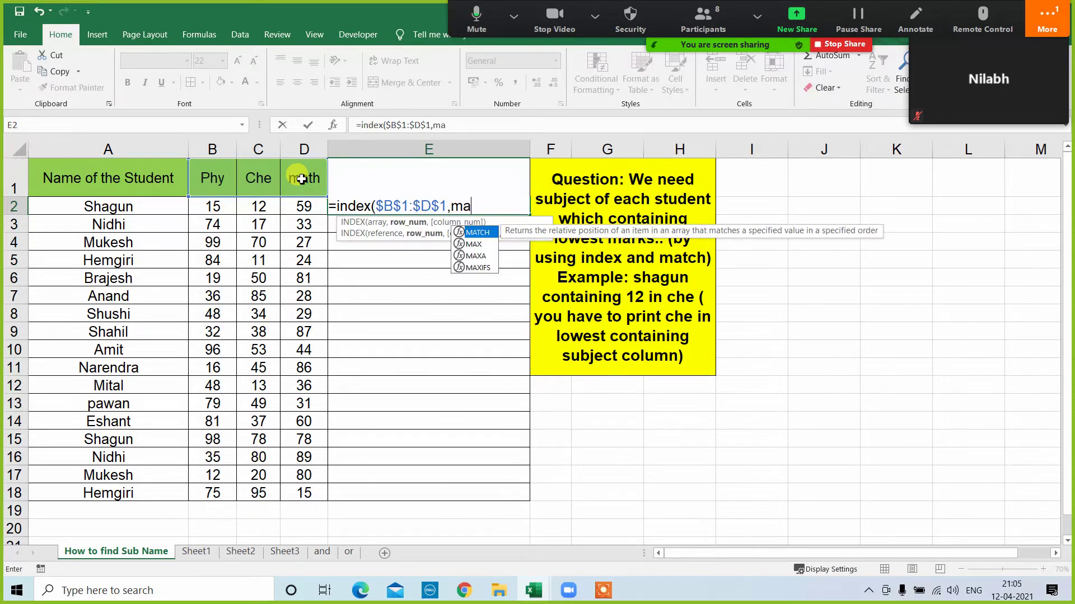
text(tch()
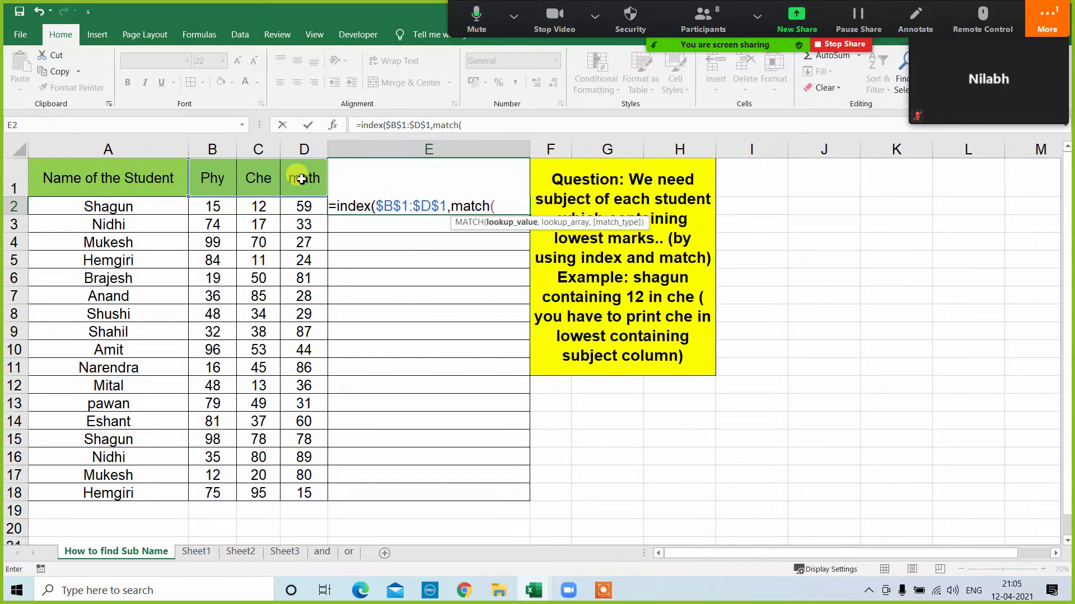
text(min()
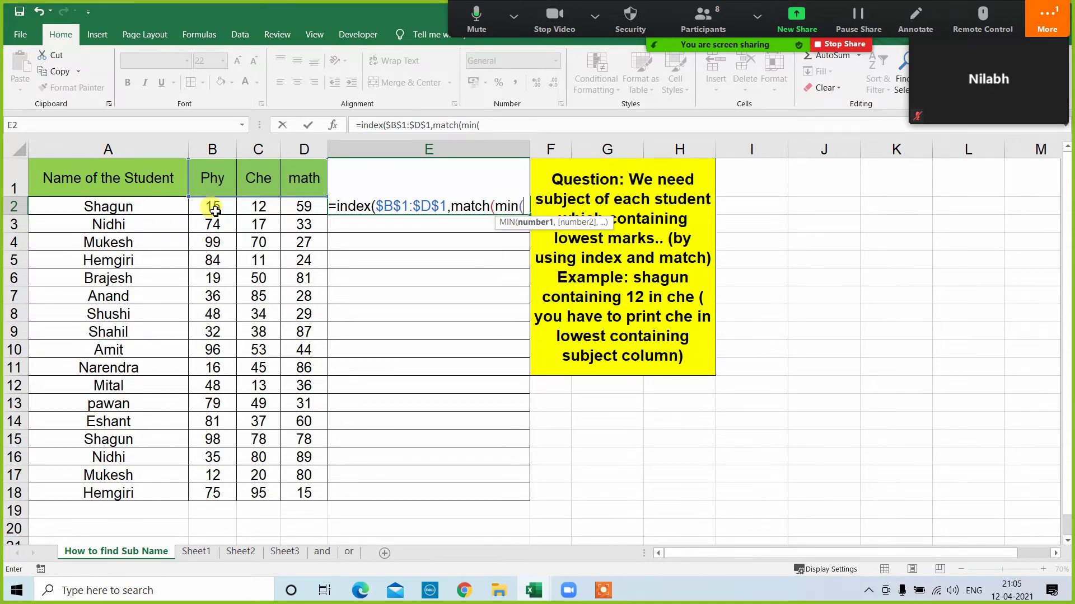
drag(214, 211, 291, 206)
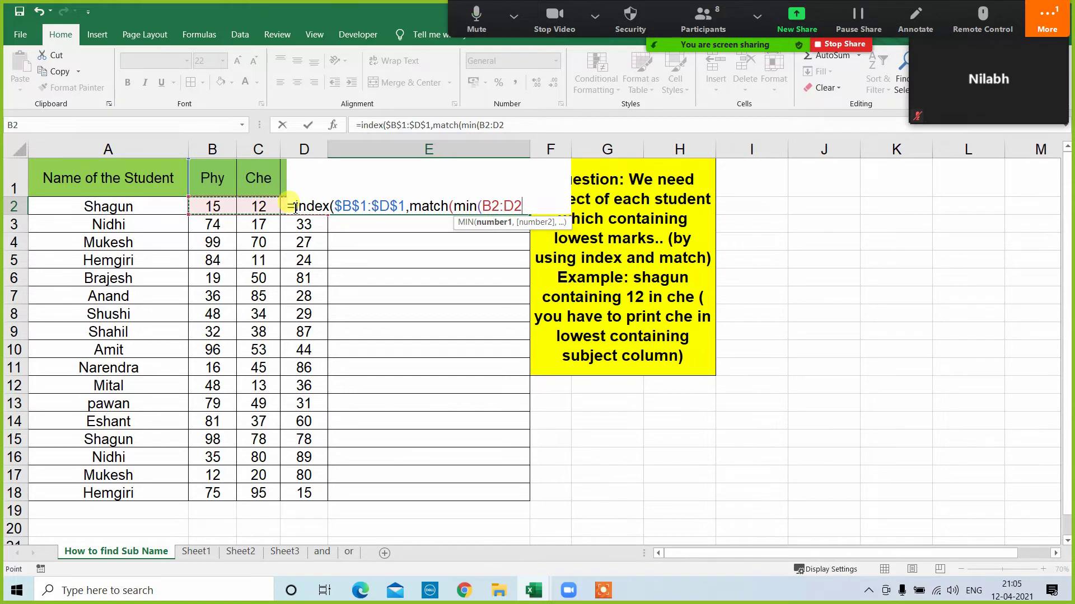
text())
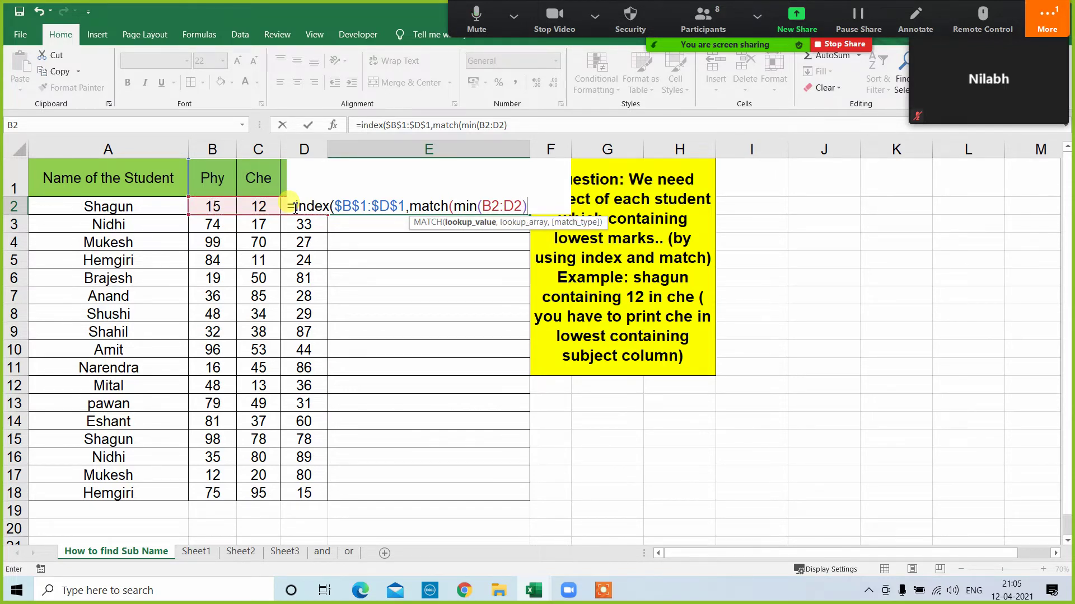
text(,)
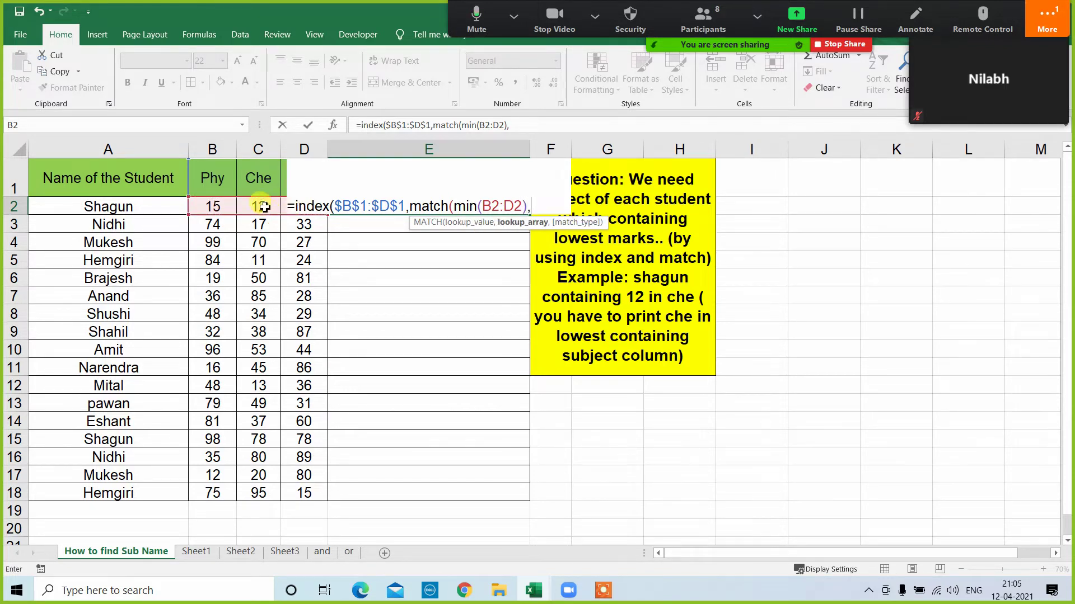
drag(258, 207, 213, 209)
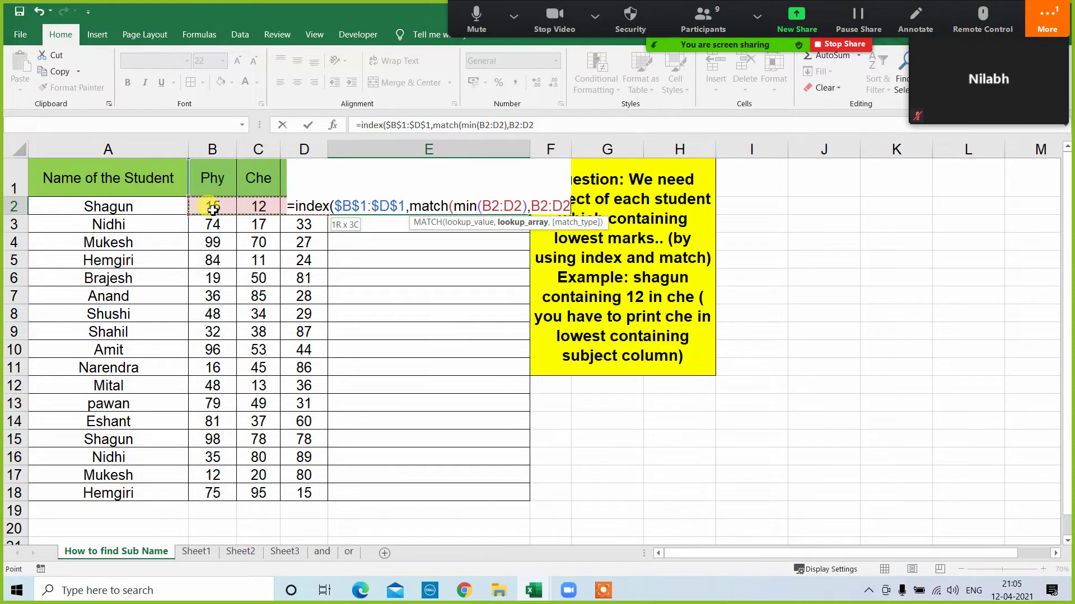
text(,0)
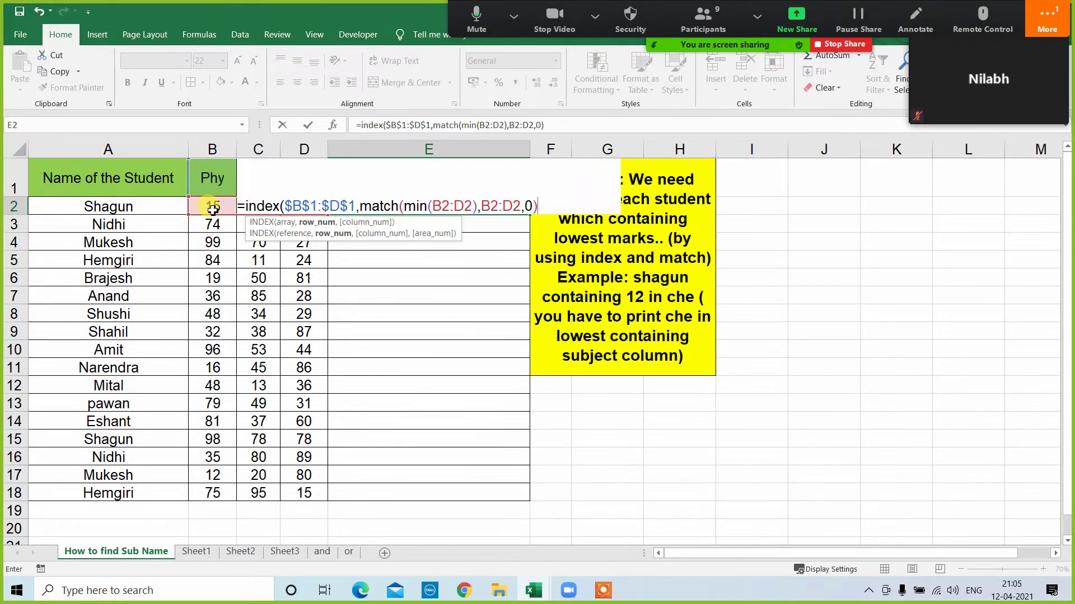
text()))
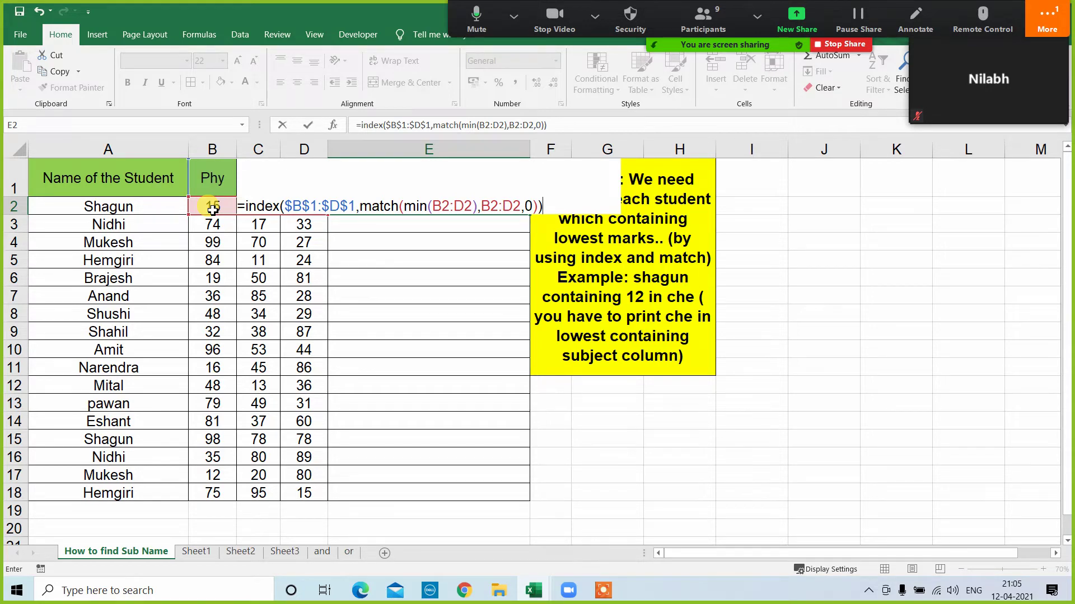
key(Return)
Fill the E2 formula down through E18, review its INDEX and MATCH arguments, and re-enter it across the range.
click(459, 206)
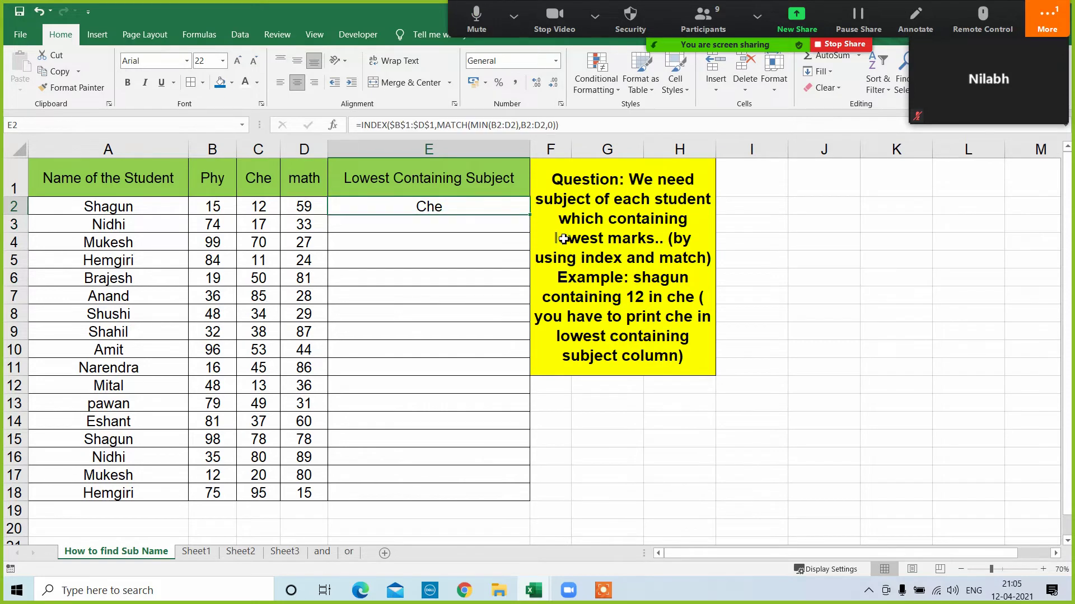
double_click(529, 215)
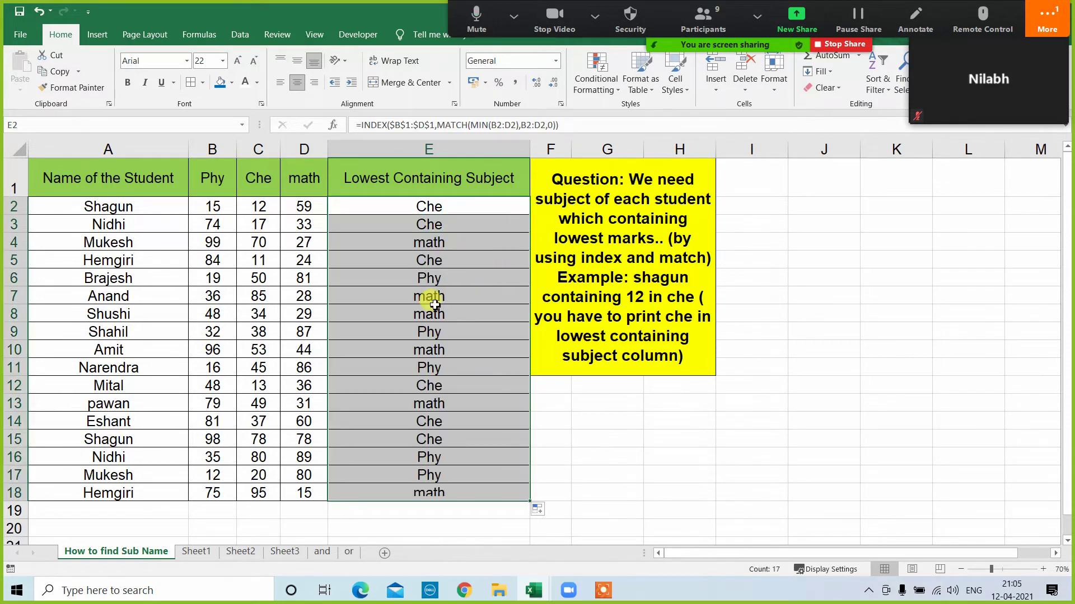
click(436, 123)
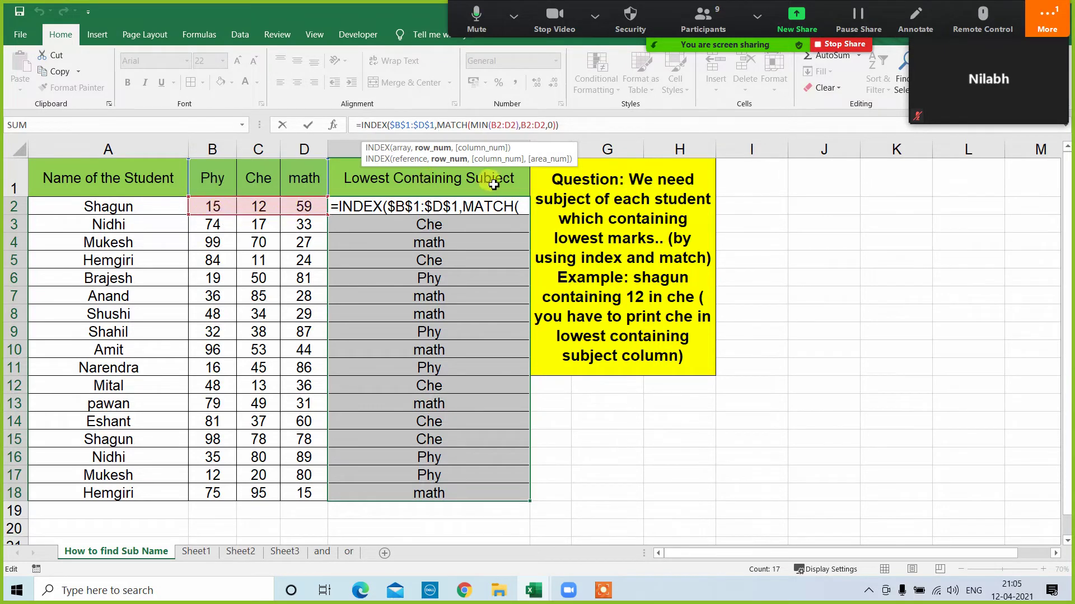
click(554, 125)
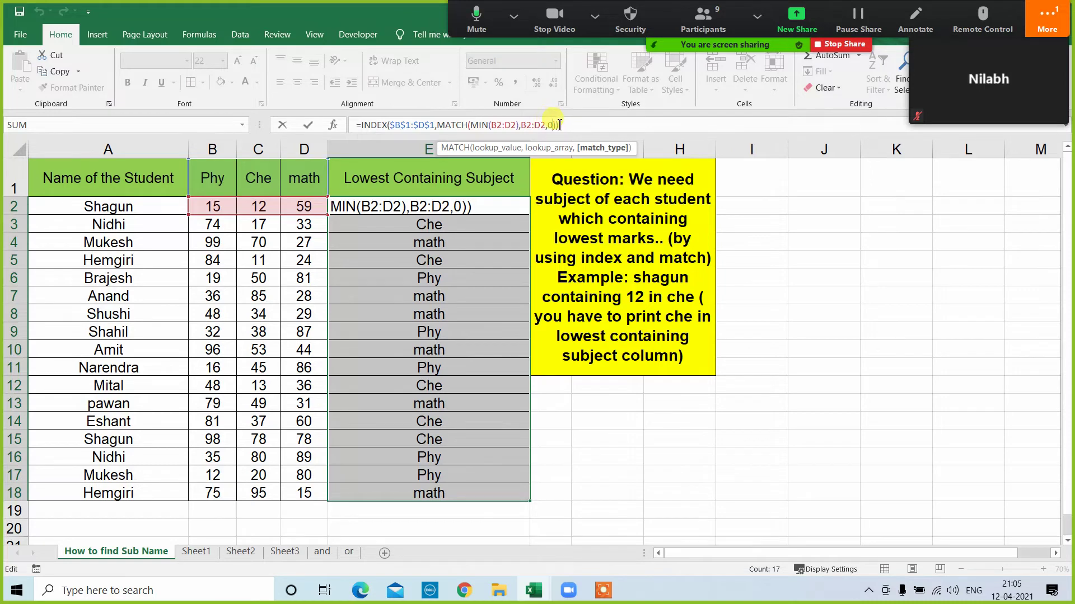
click(561, 125)
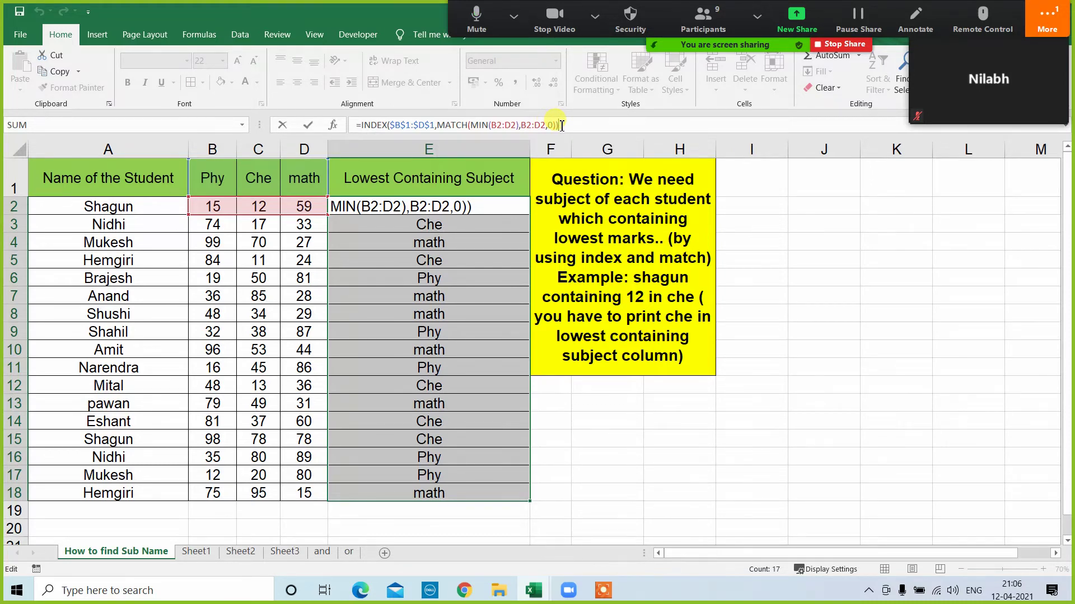
key(ctrl+Return)
Check the lowest-subject results against the Phy, Che and math marks in rows 10, 14 and 18.
click(434, 350)
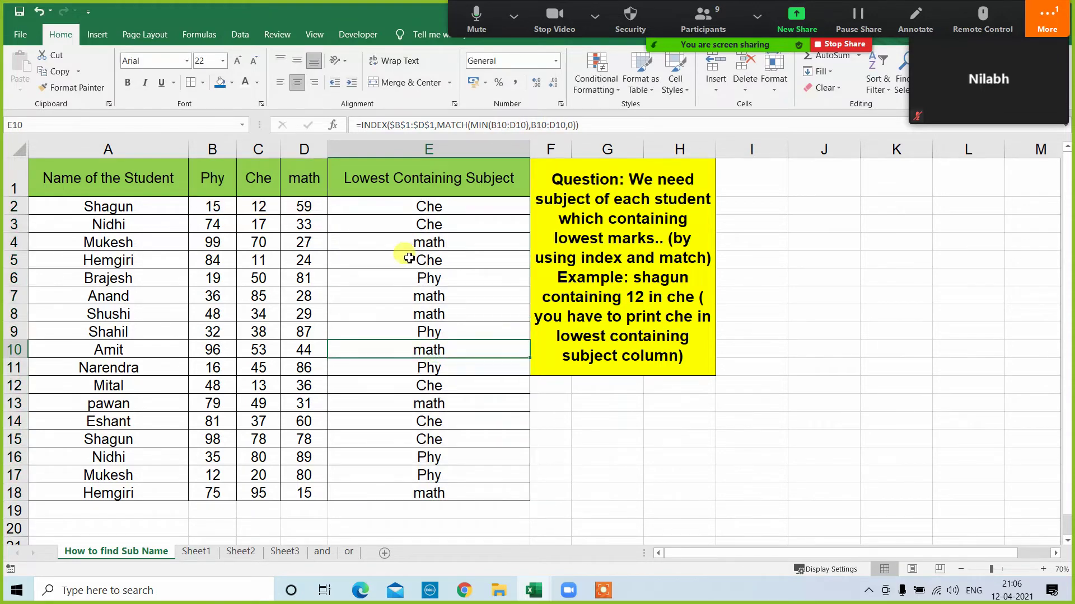
drag(446, 347, 68, 346)
click(300, 342)
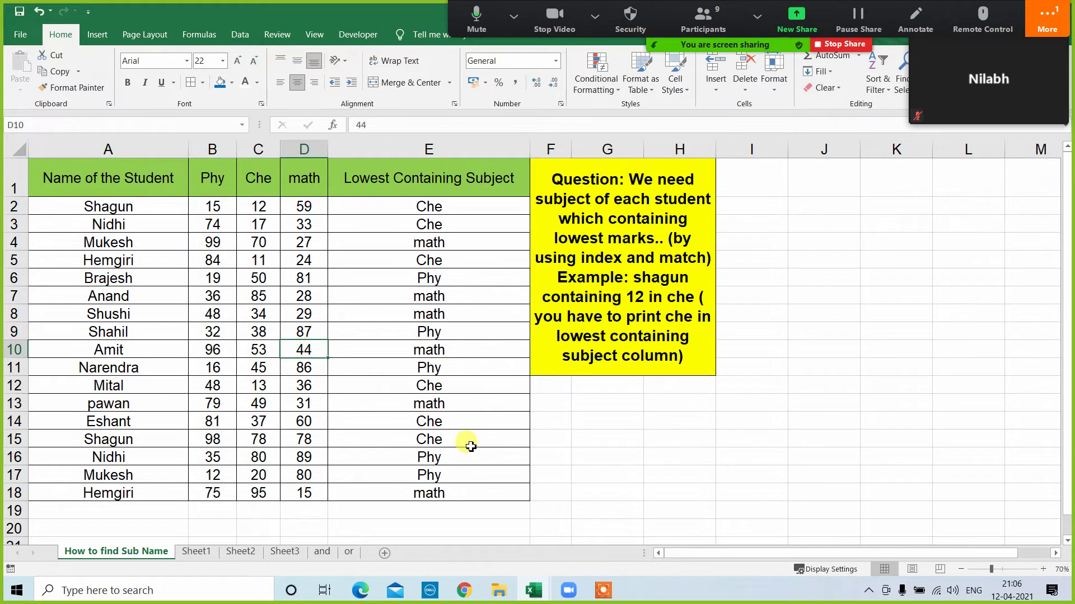
drag(448, 421, 72, 405)
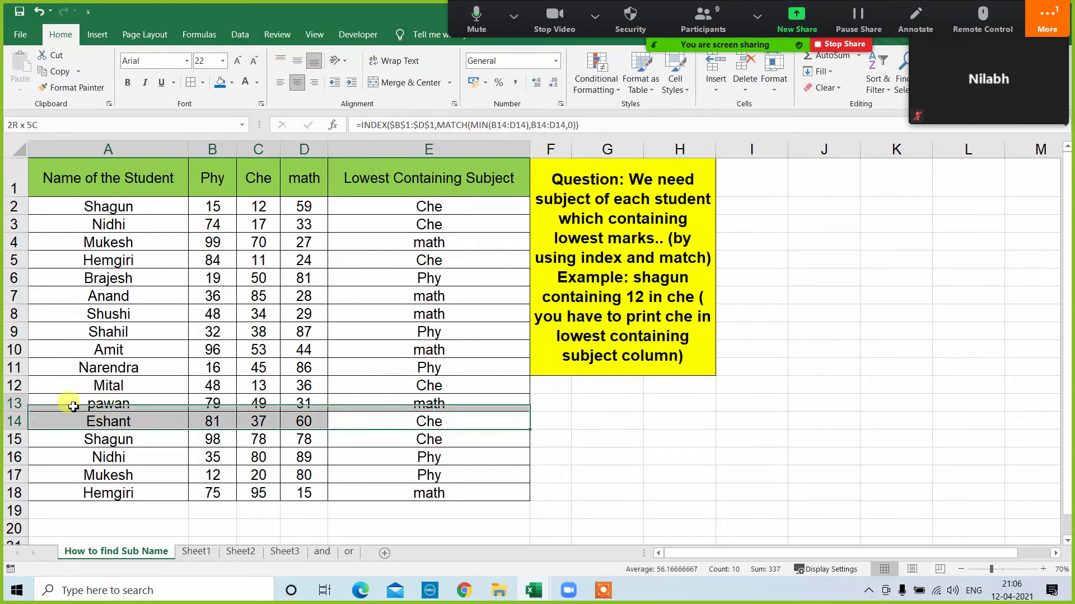
click(270, 431)
drag(475, 488, 51, 490)
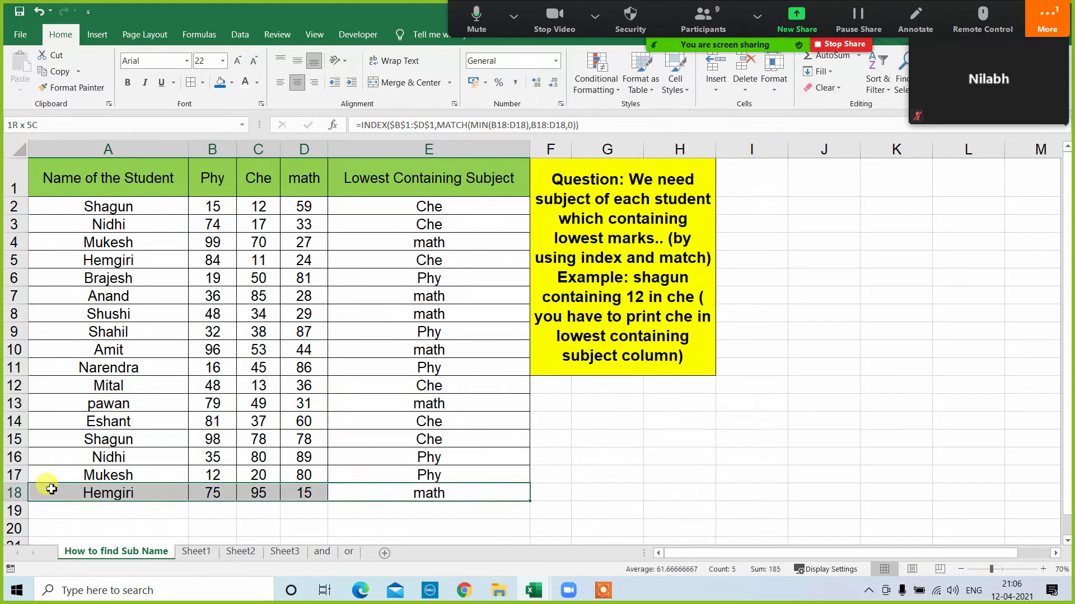
click(649, 451)
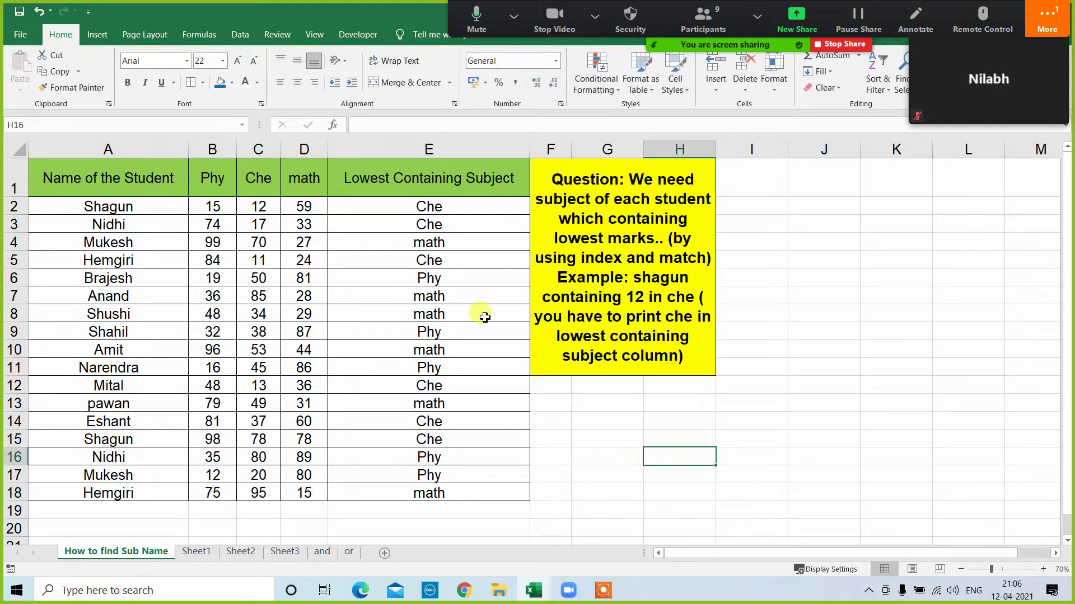
Move the meeting's screen-sharing toolbar off the workbook's title bar to just above the taskbar.
click(1054, 13)
click(1054, 13)
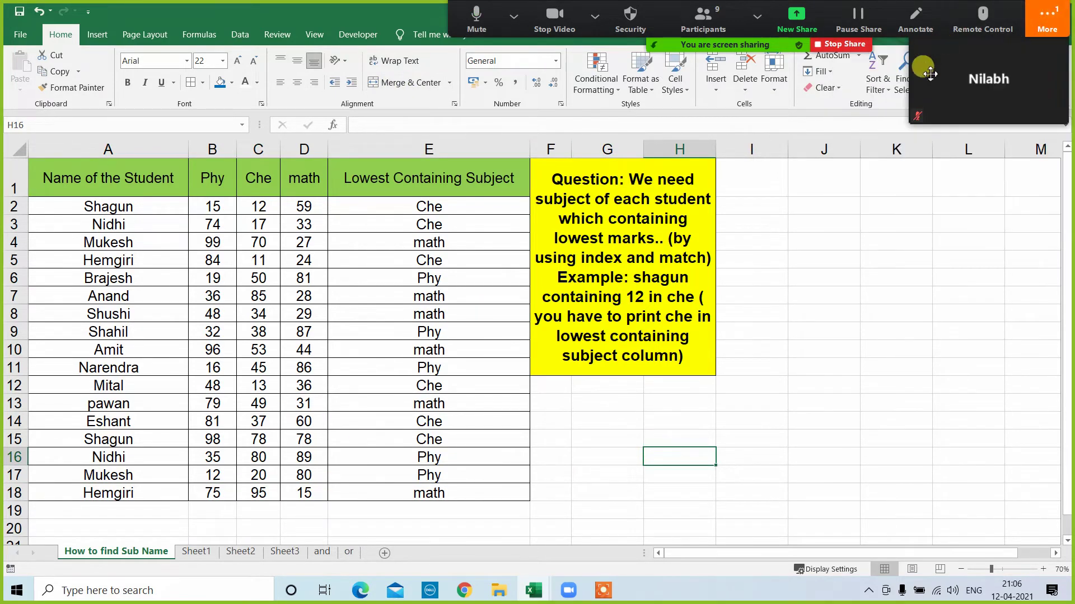
click(513, 17)
click(453, 10)
drag(453, 10, 644, 581)
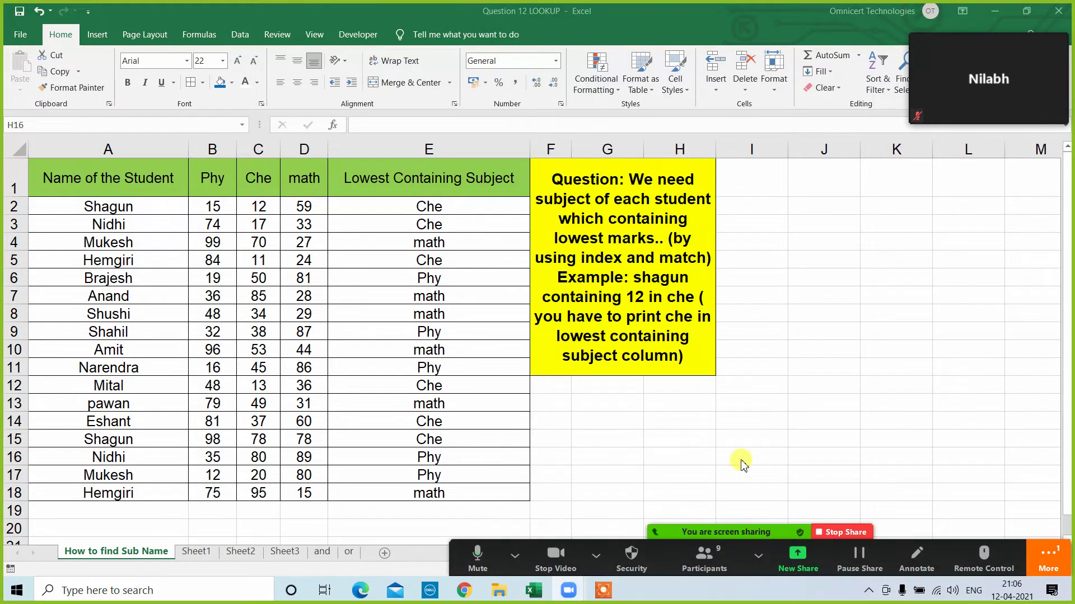
Close the Question 12 LOOKUP and fun 50 workbooks without saving either one.
click(414, 202)
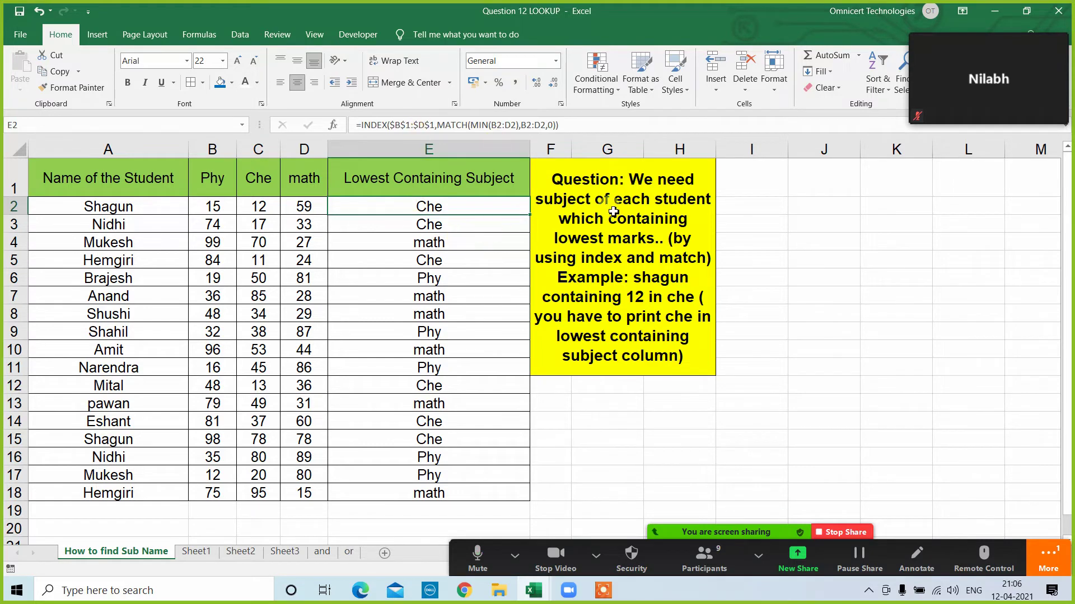
click(1060, 12)
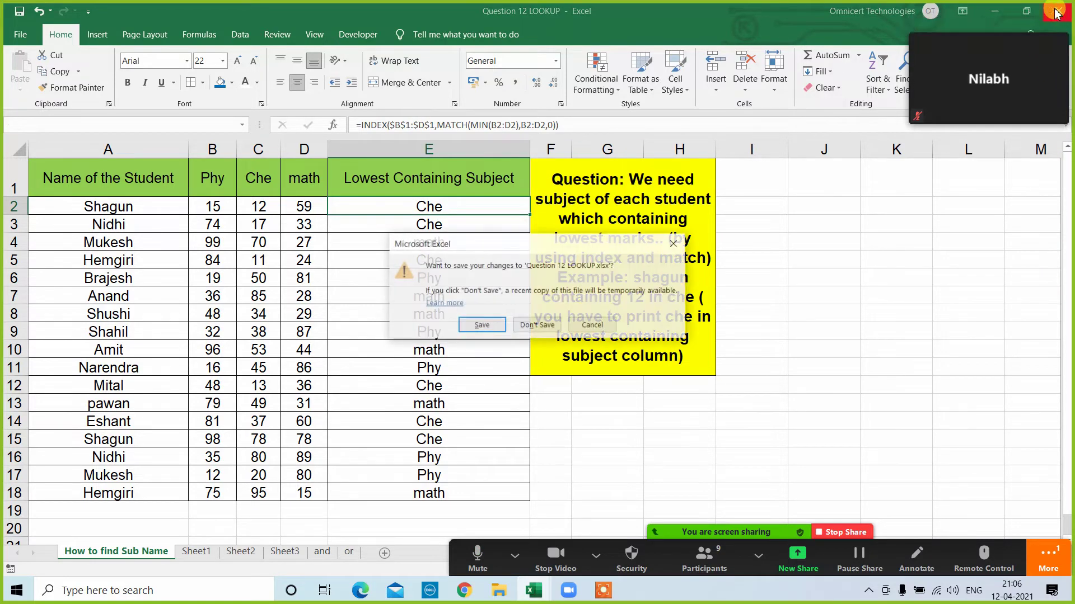
click(536, 331)
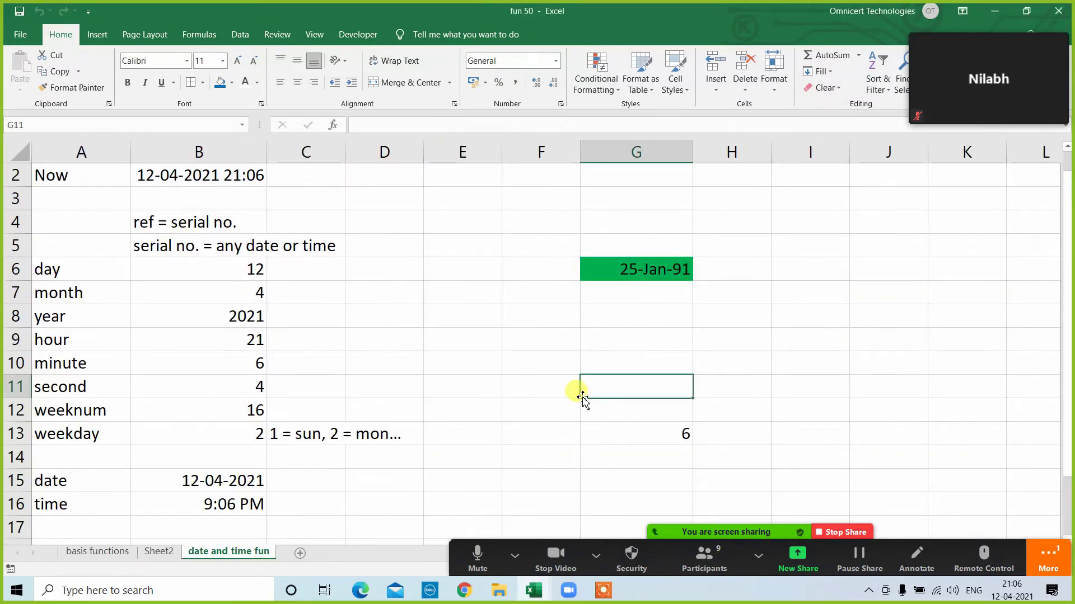
click(1058, 11)
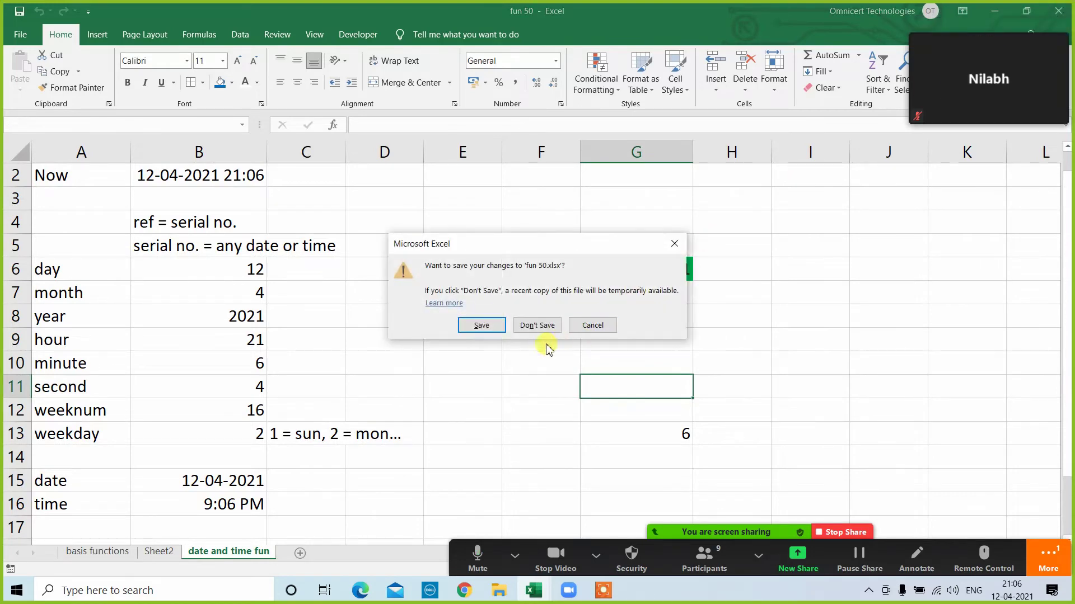
click(537, 324)
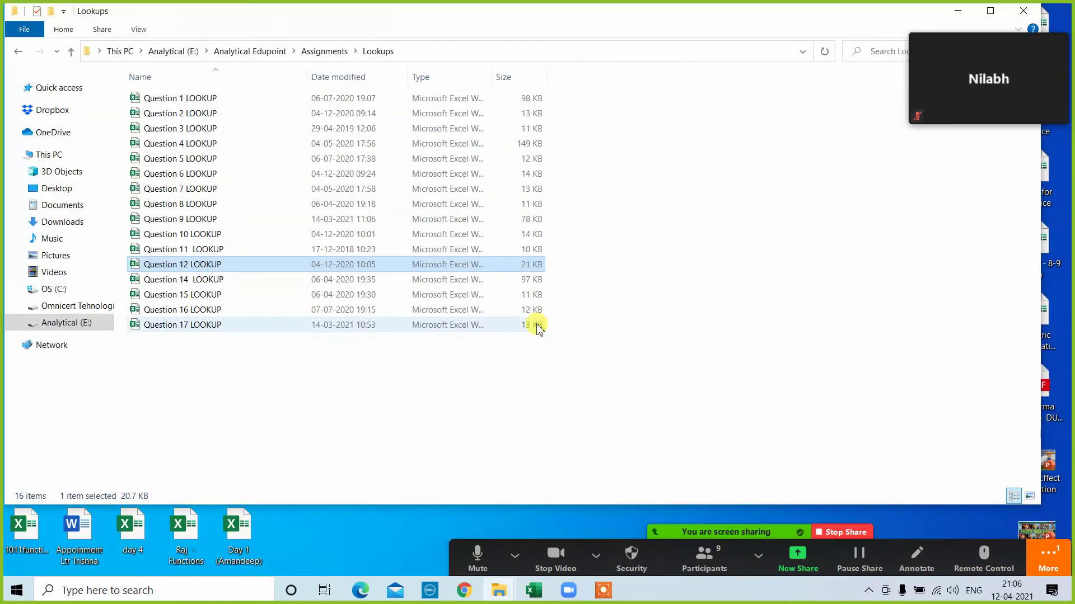
Open the Question 14 LOOKUP workbook from the Lookups folder and go to the first empty MODEL cell, G2.
double_click(183, 280)
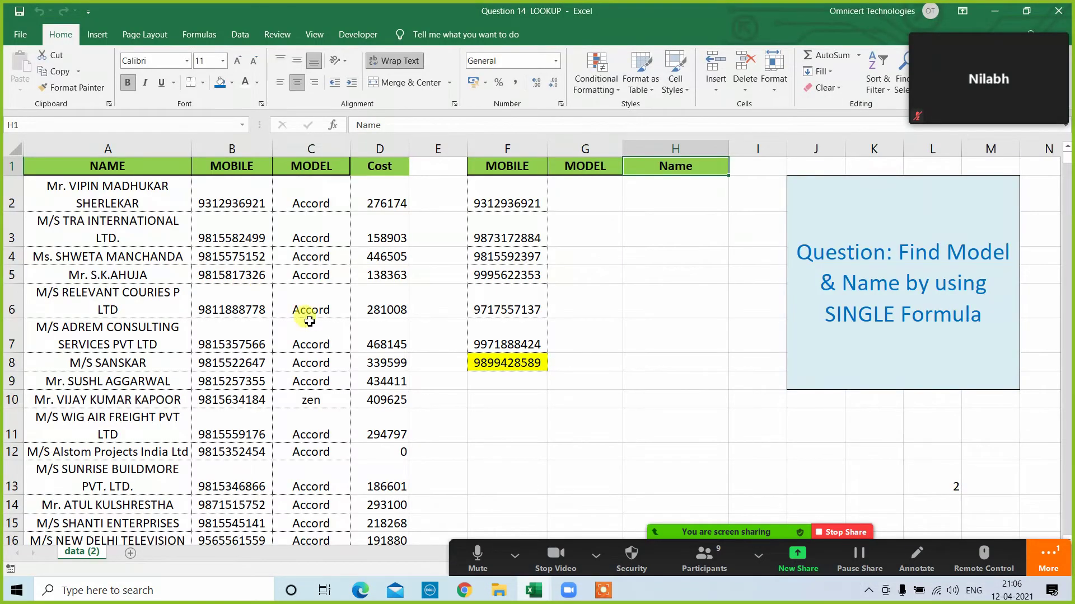
click(539, 432)
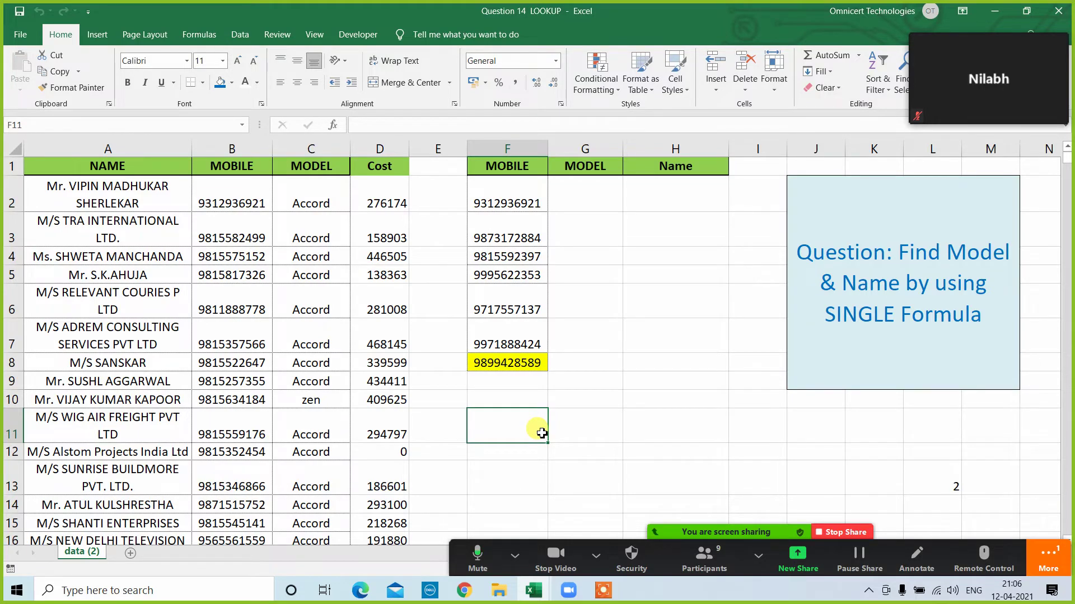
key(Up)
key(Up)
key(Up)
key(Up)
key(Up)
key(Up)
key(Up)
key(Up)
key(Up)
key(Up)
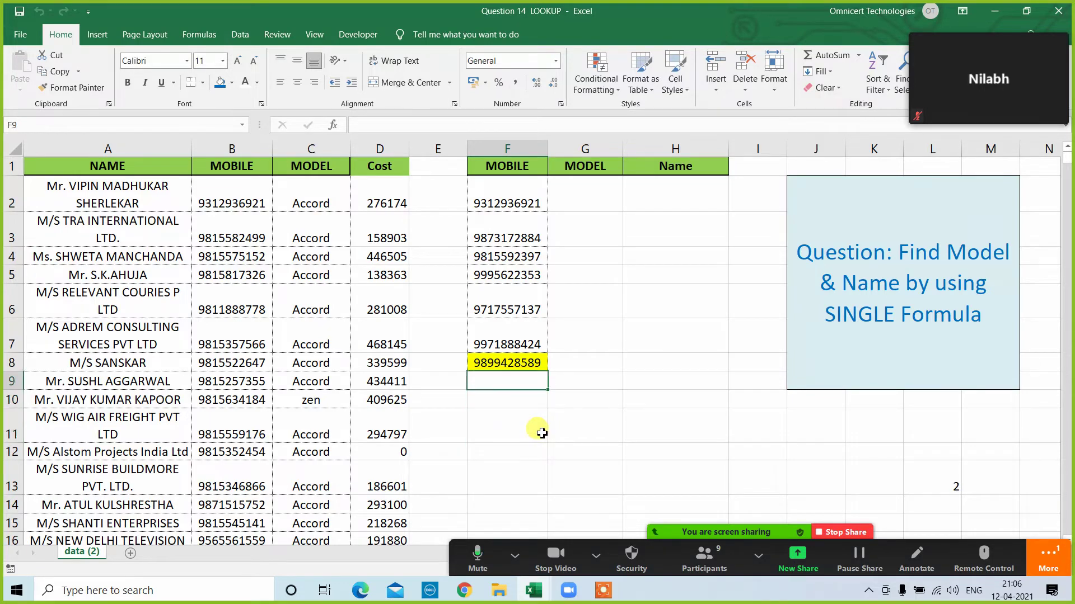
key(Down)
key(Right)
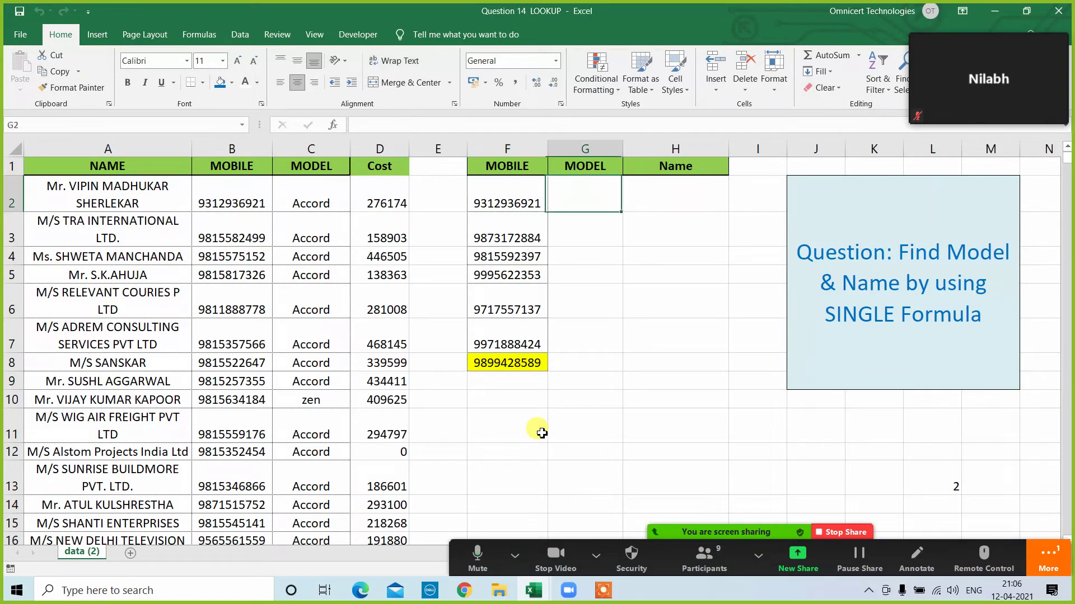
Examine the empty MODEL and Name columns from row 2 down that a single formula must fill.
key(shift+Right)
key(shift+Down)
key(shift+Down)
key(shift+Down)
key(shift+Down)
key(shift+Down)
key(shift+Down)
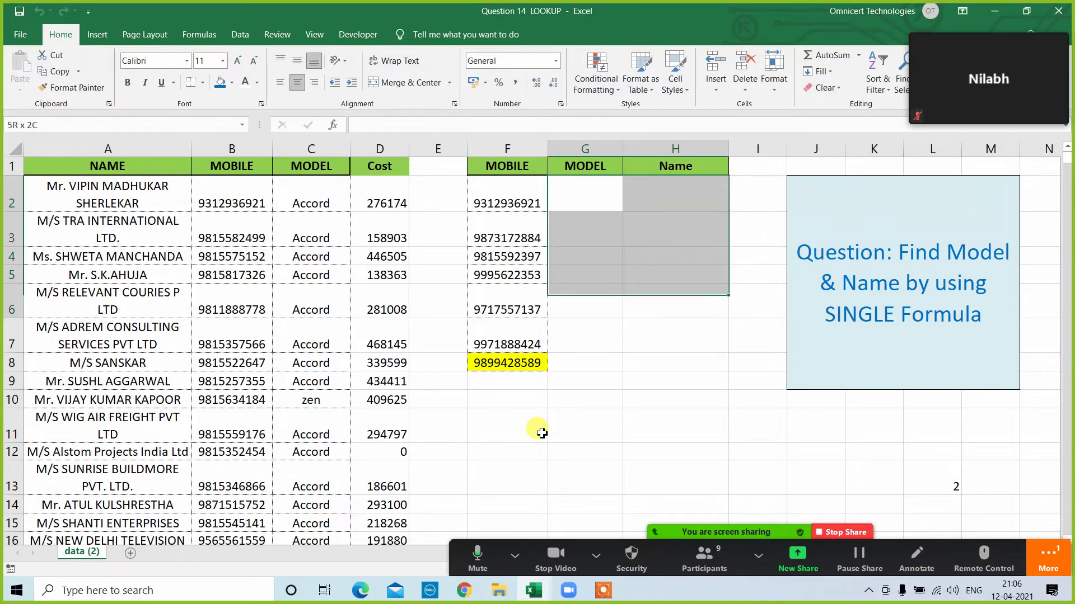
key(Up)
key(Down)
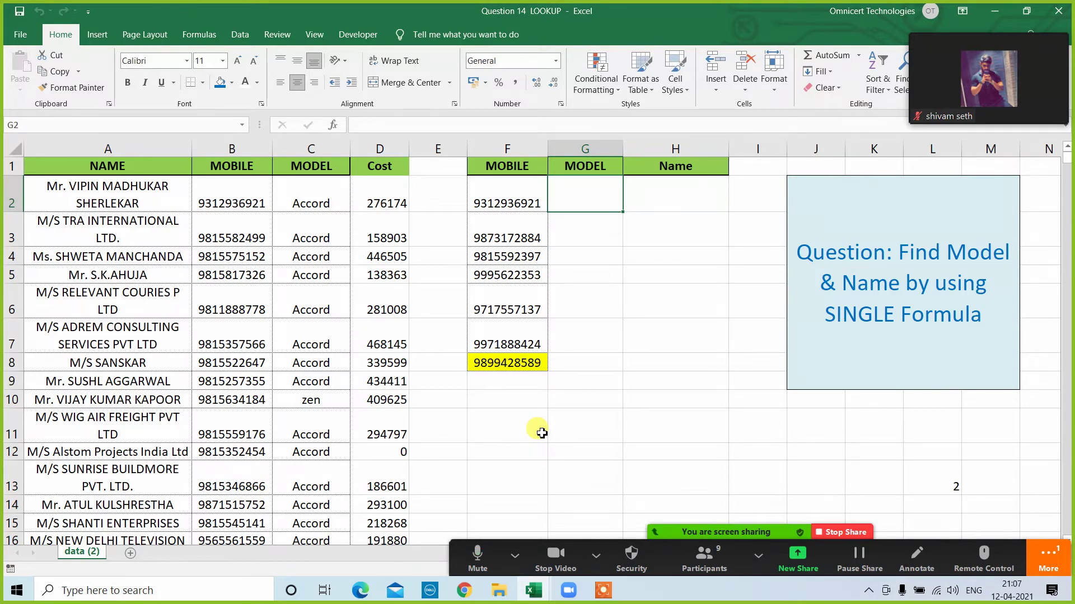
Start an INDEX formula in G2 with the whole data table, $A$1:$D$2028, as its absolute array.
text(=inde)
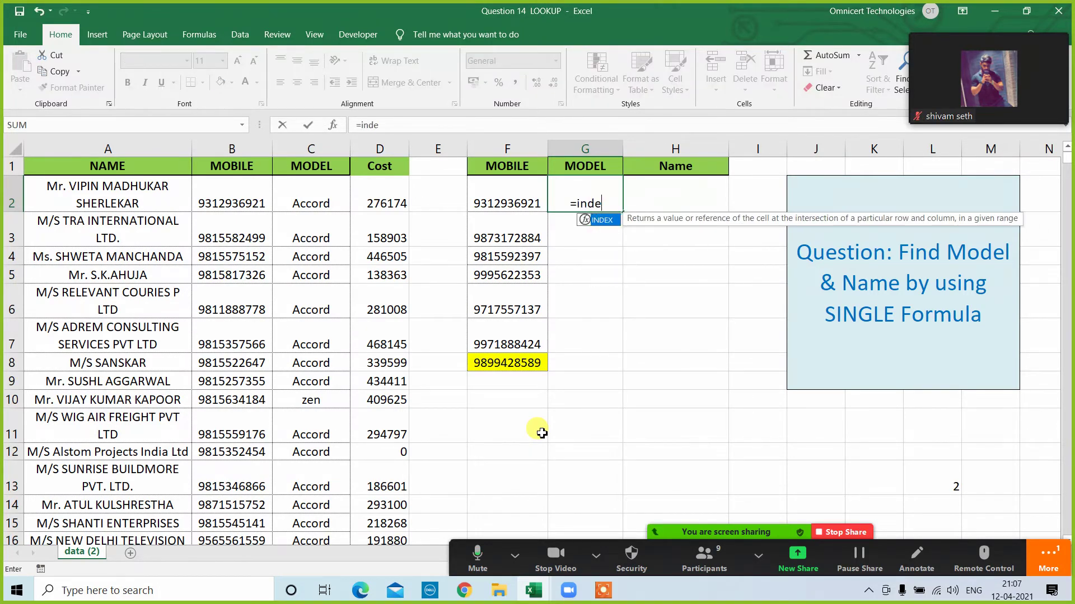
text(x()
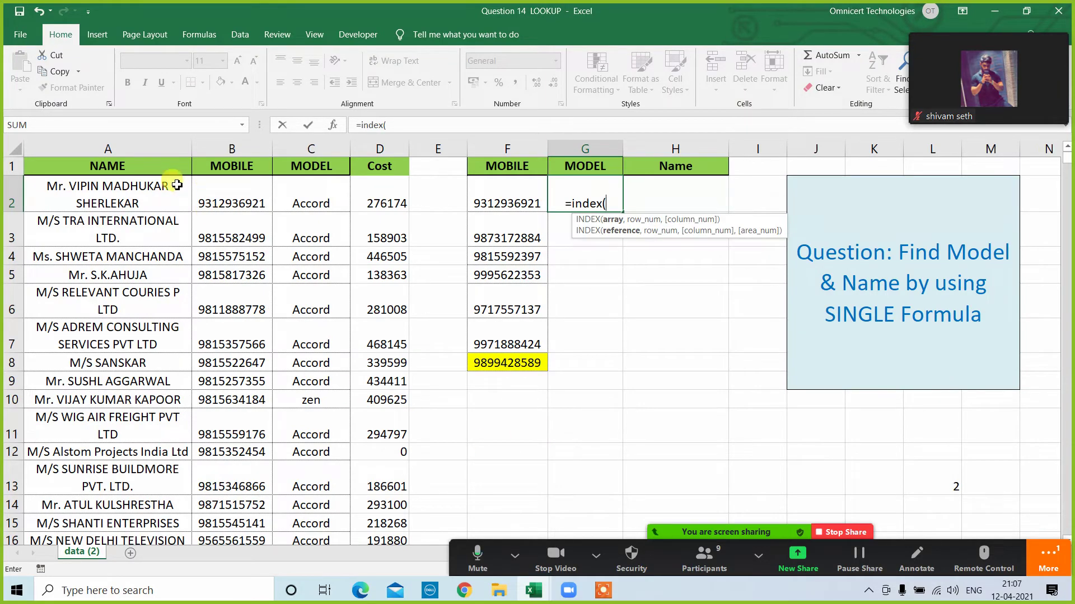
click(159, 172)
key(shift+Right)
key(shift+Right)
key(shift+Right)
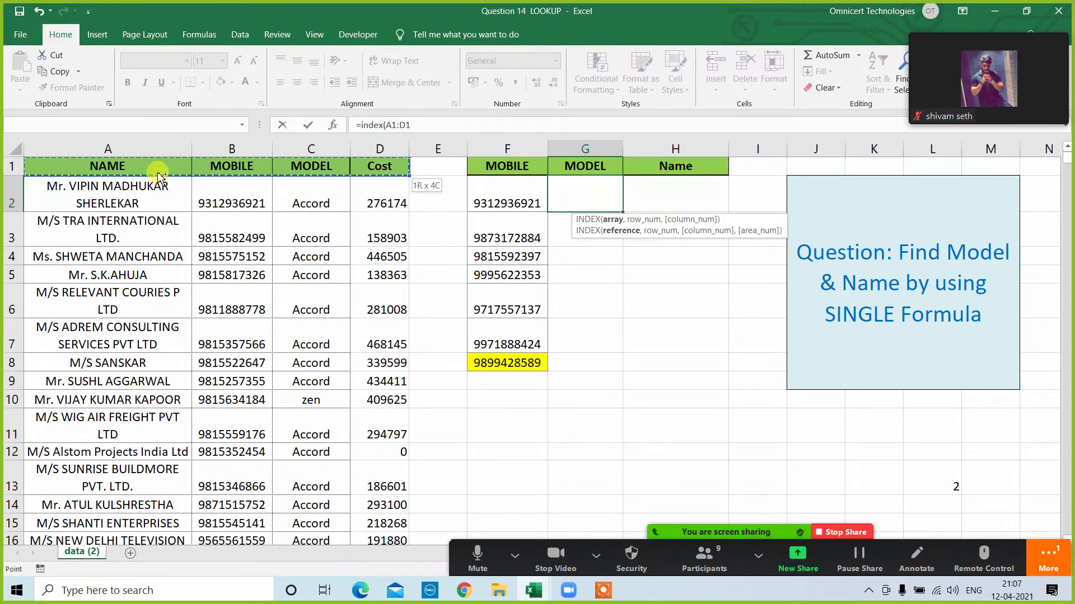
key(ctrl+shift+Down)
key(F4)
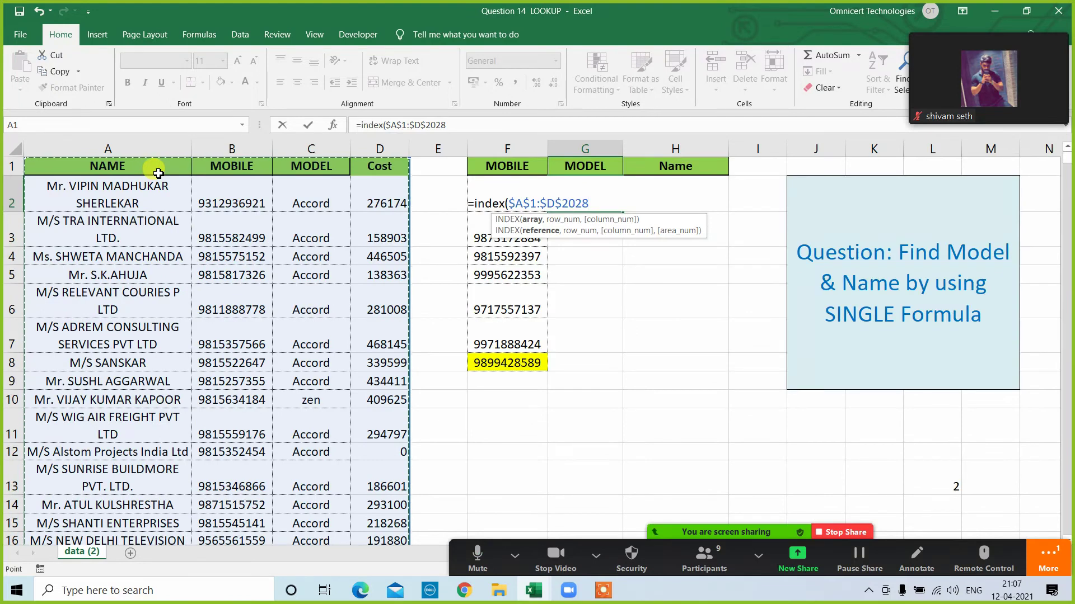
Add the row argument as an exact MATCH of $F2 in the mobile column $B$1:$B$2028, with match type 0.
text(,match)
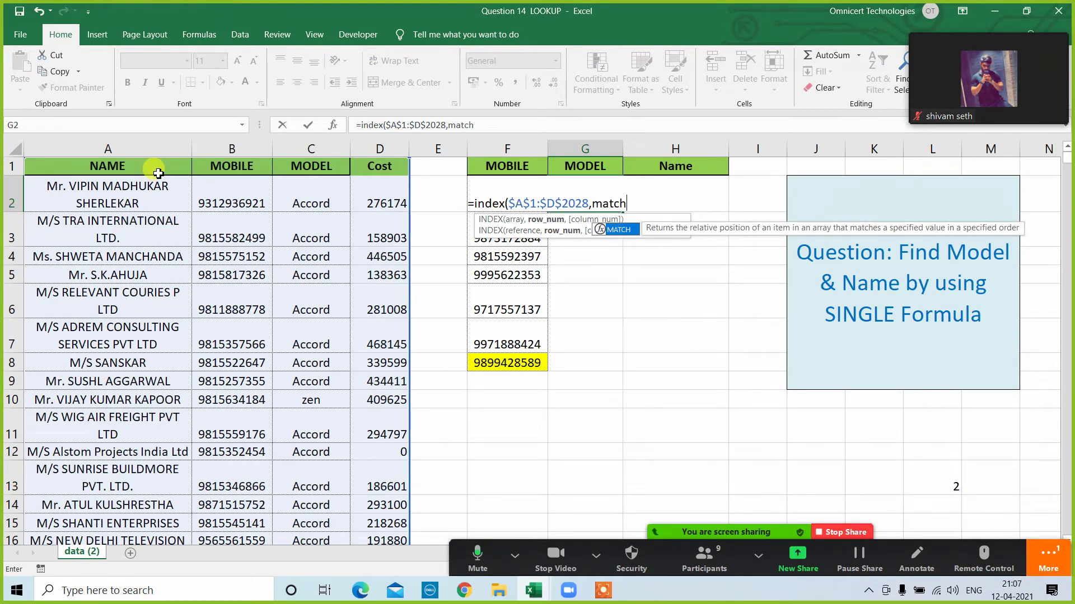
key(Tab)
key(Left)
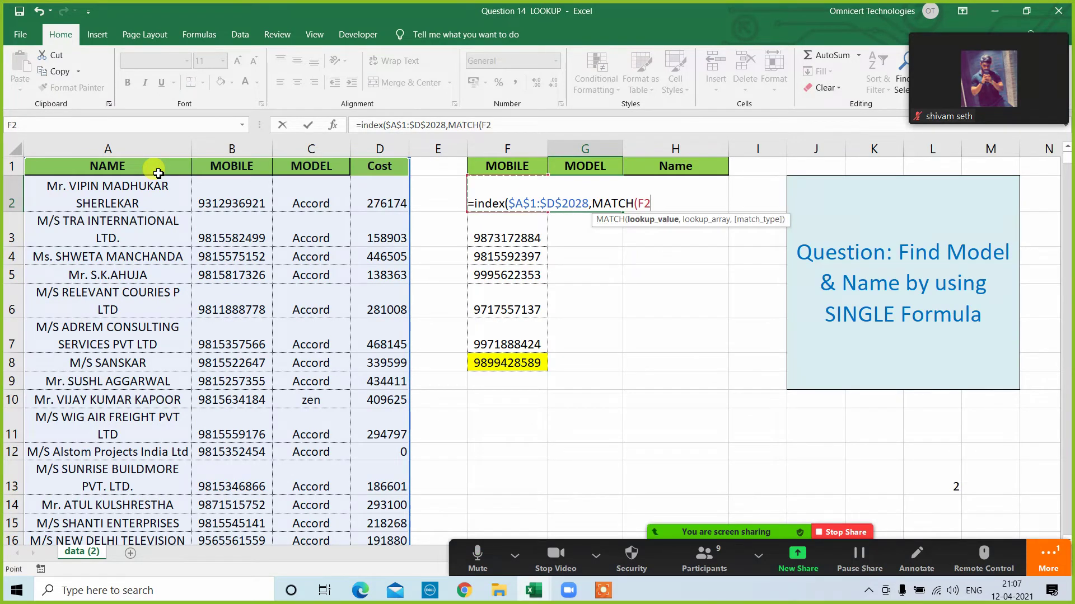
key(F4)
key(F4)
key(F4)
text(,)
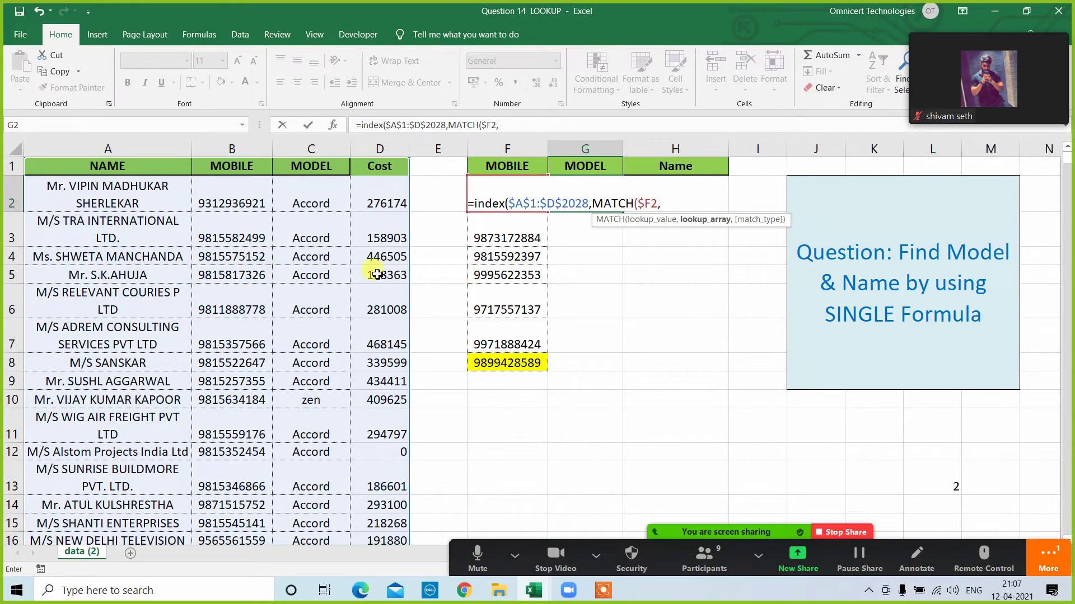
click(214, 170)
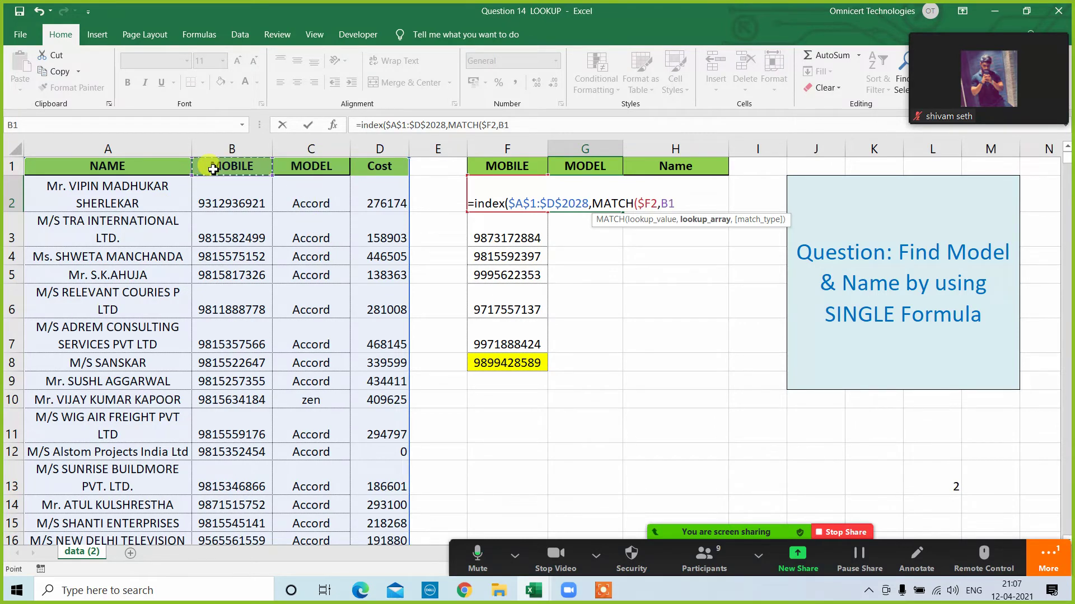
key(ctrl+shift+Down)
key(F4)
text(,0)
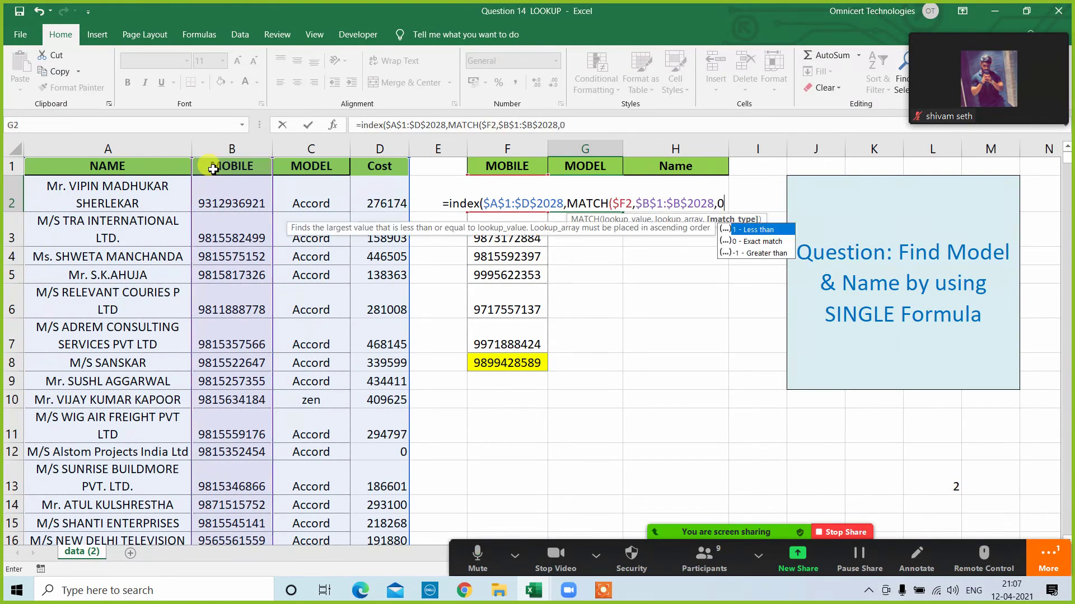
text(),)
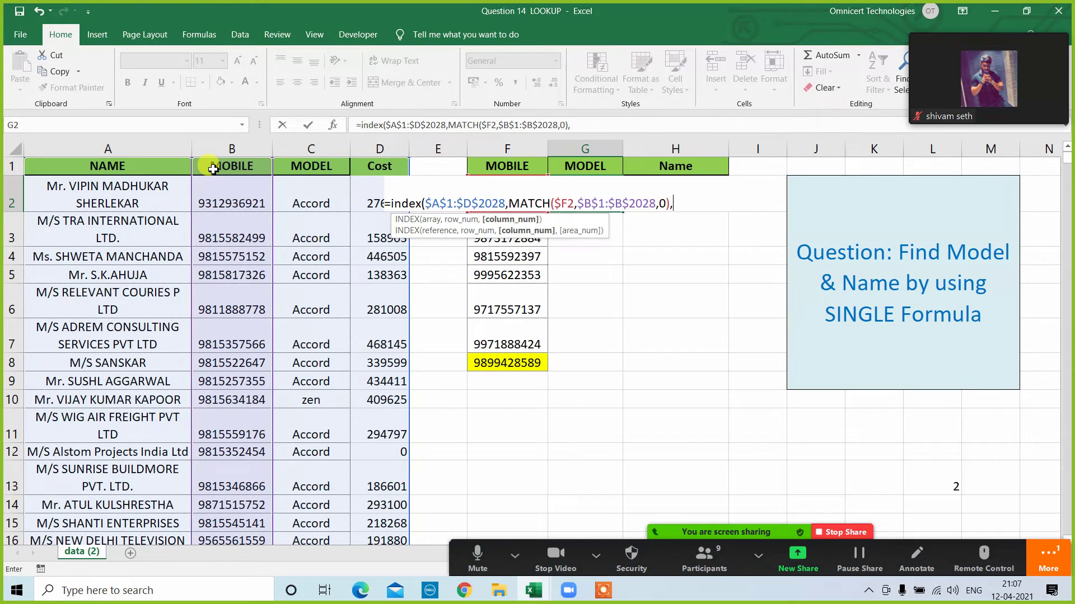
Complete the formula with a column argument that matches G$1 exactly in the header row $A$1:$D$1, and enter it.
text(match)
key(Tab)
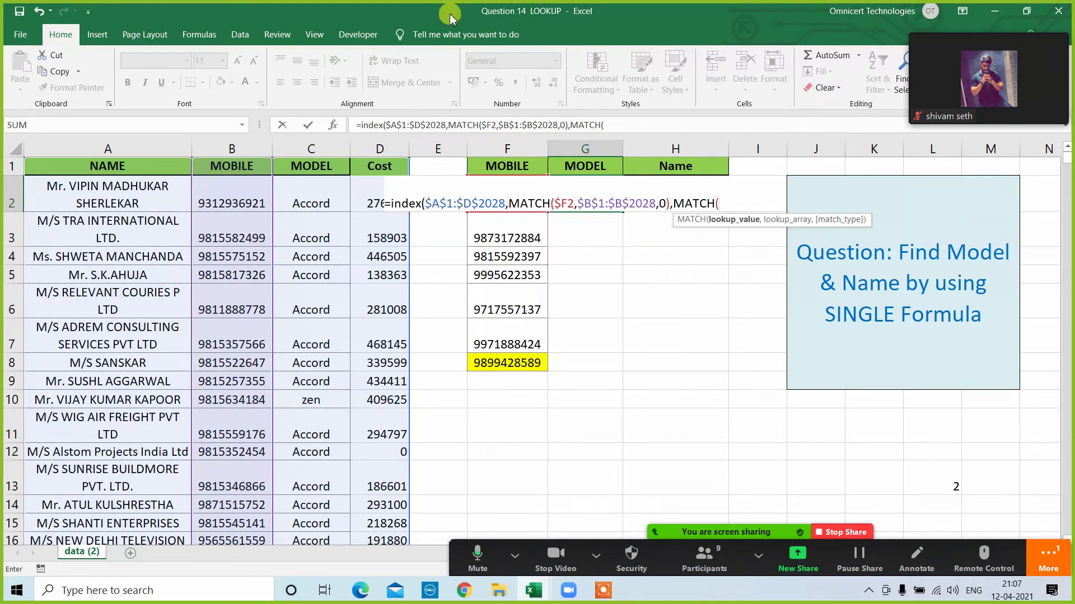
click(588, 172)
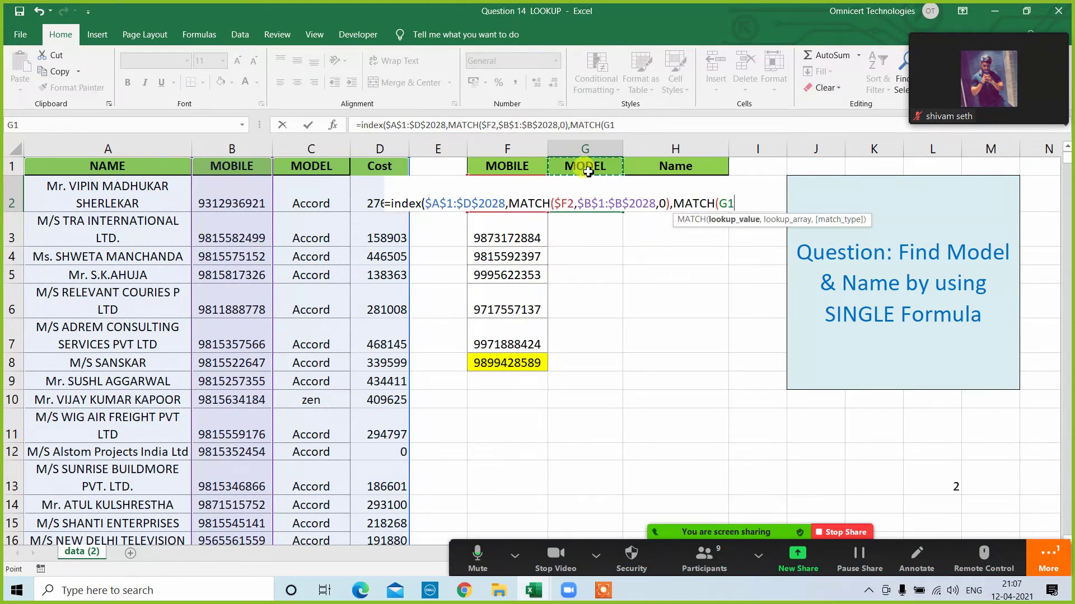
key(F4)
key(F4)
text(,)
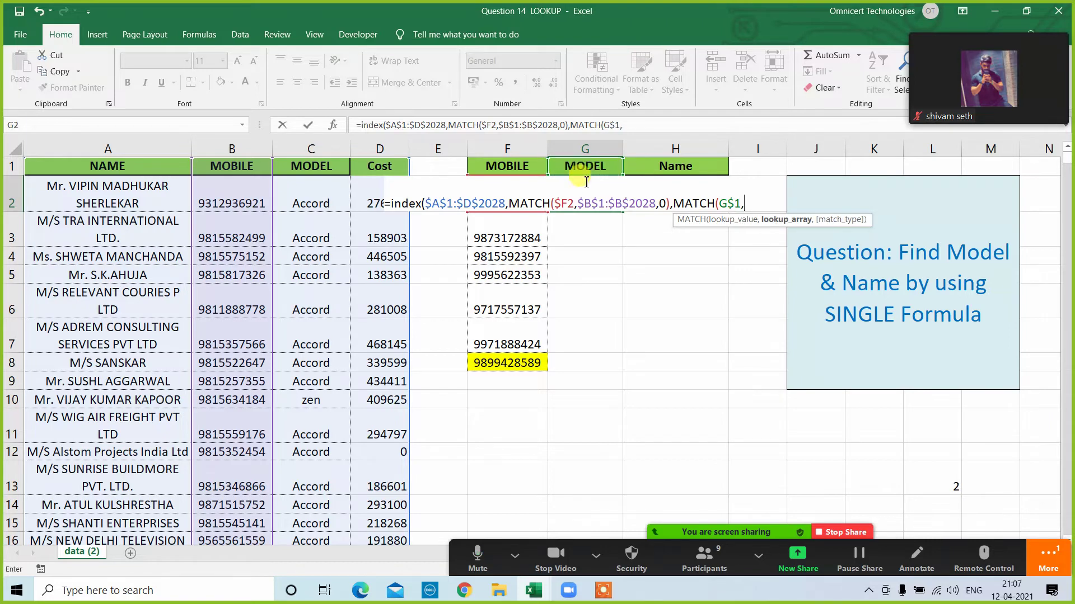
drag(380, 166, 21, 165)
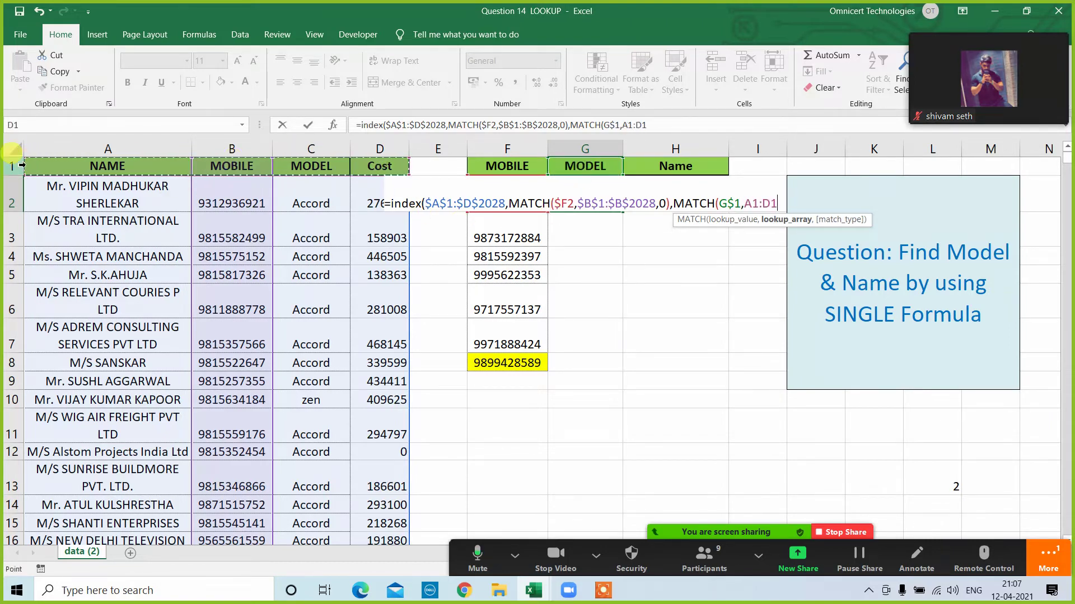
key(F4)
text(,0))
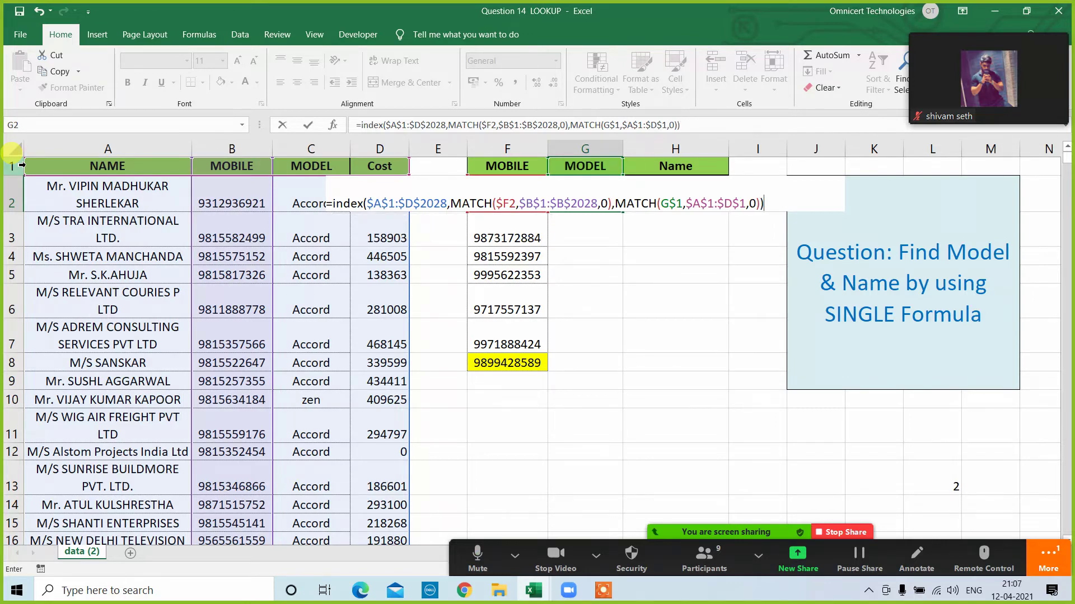
key(Return)
Fill the G2 formula across the MODEL and Name columns through H8, and autofit the Name column's width.
click(603, 200)
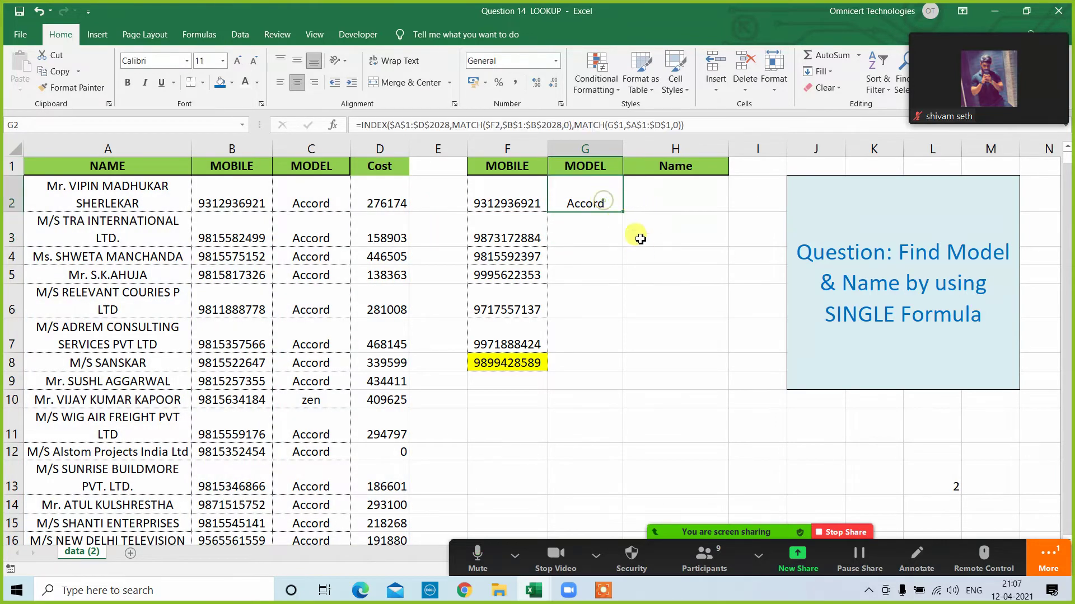
drag(623, 211, 717, 372)
double_click(728, 148)
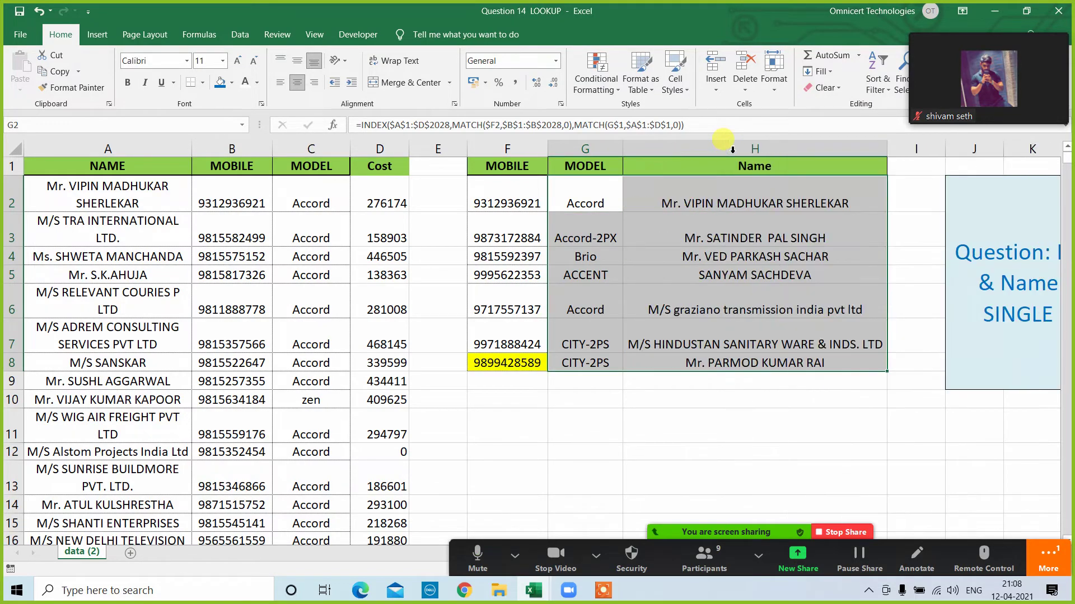
Apply all borders to the lookup results in F2:H8.
drag(521, 193, 757, 365)
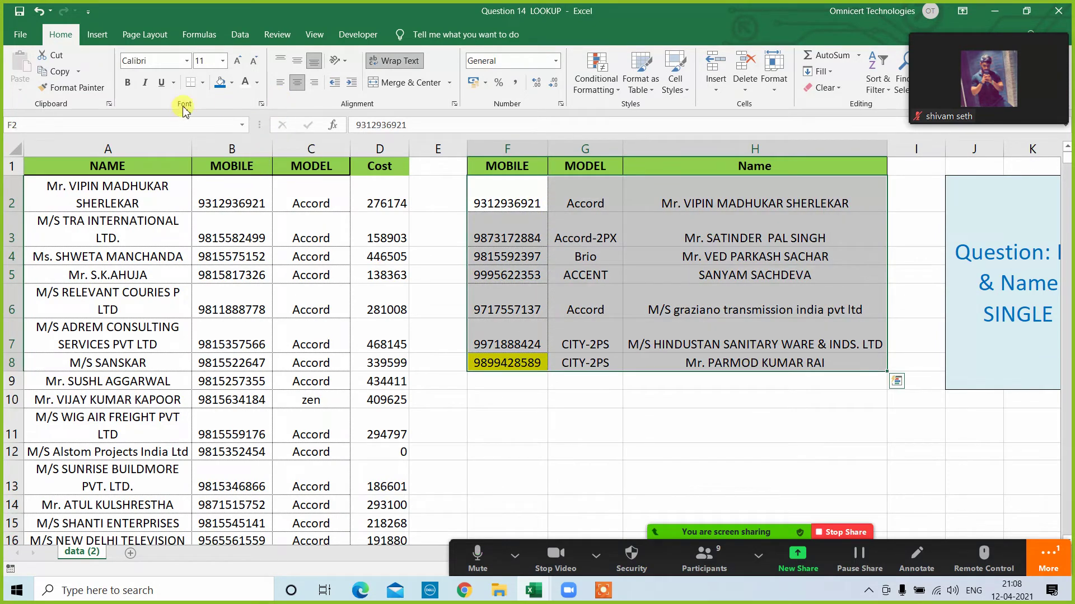
click(202, 82)
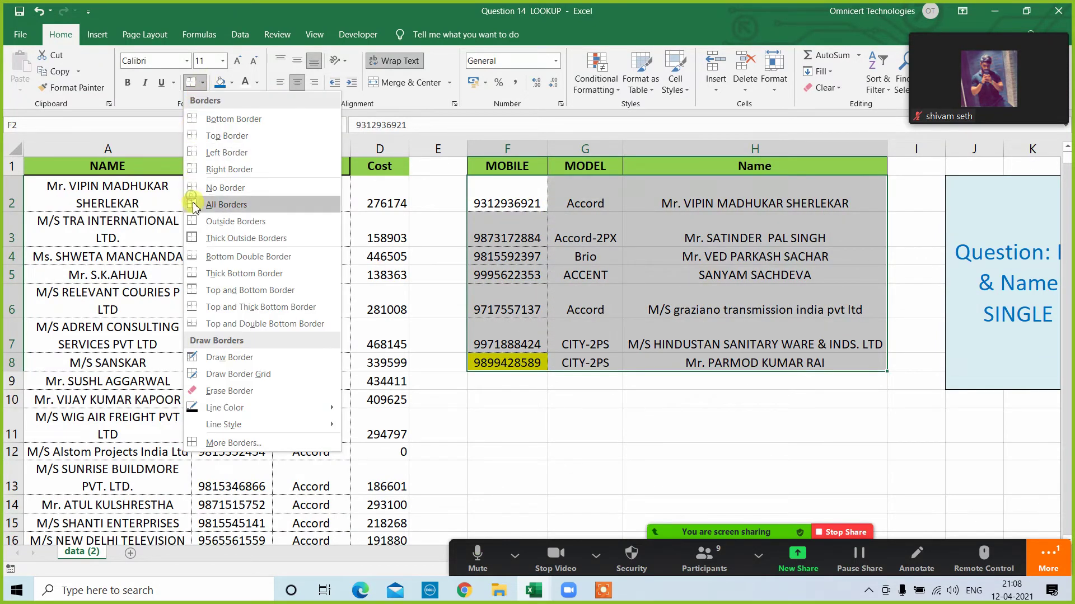
click(226, 205)
click(590, 446)
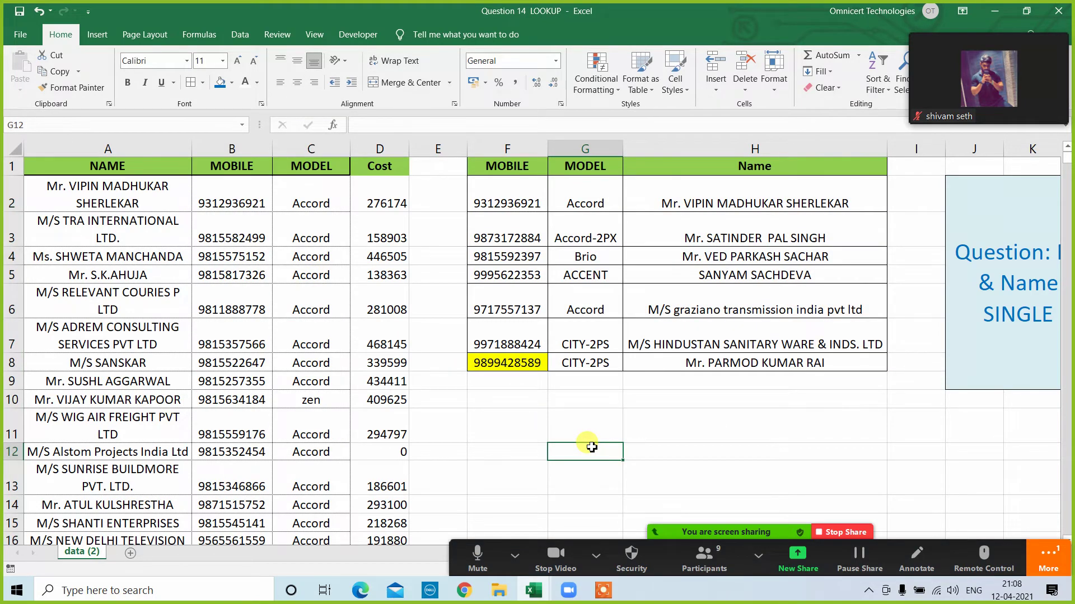
Examine the copied formulas upward through the MODEL column and in the first Name cell, H2.
key(Up)
key(Up)
key(Up)
key(Up)
key(Up)
key(Up)
key(Up)
key(Up)
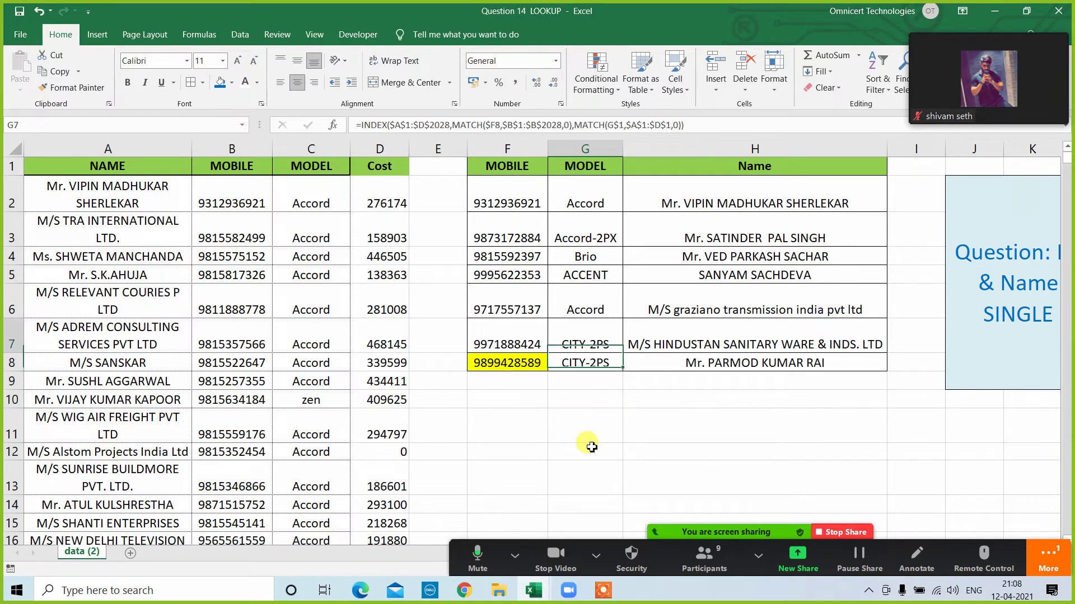
key(Right)
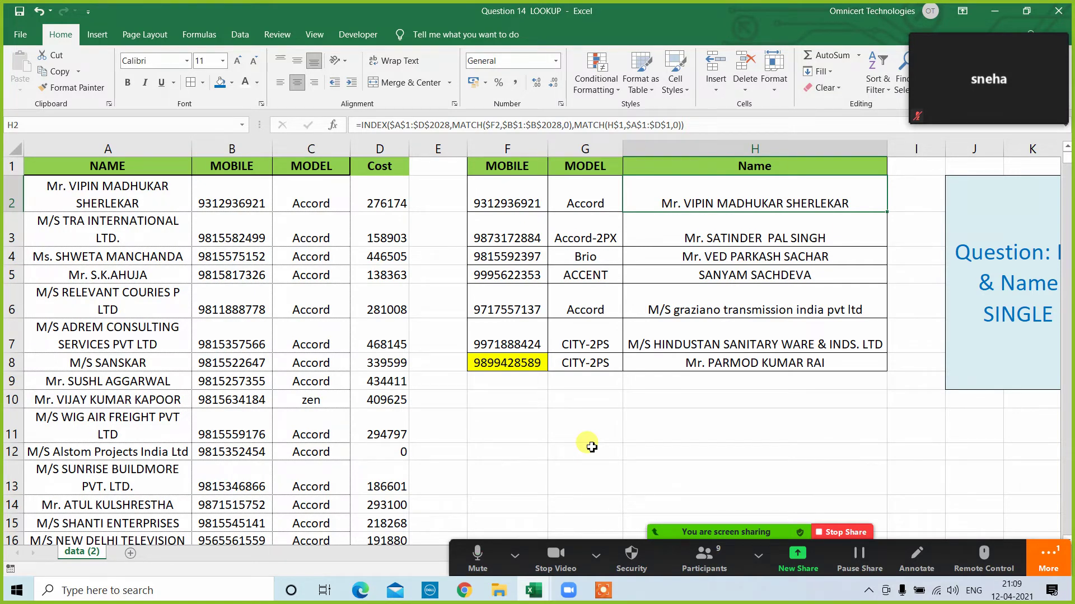
Close the Question 14 LOOKUP and Question 6 LOOKUP workbooks without saving either one.
click(1058, 11)
click(536, 324)
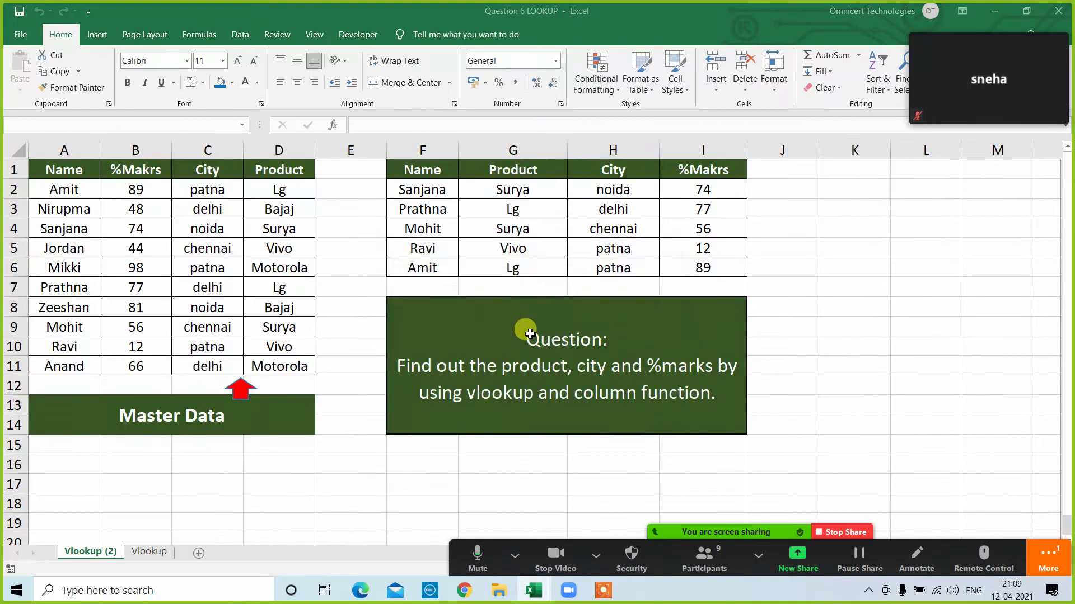
click(1060, 11)
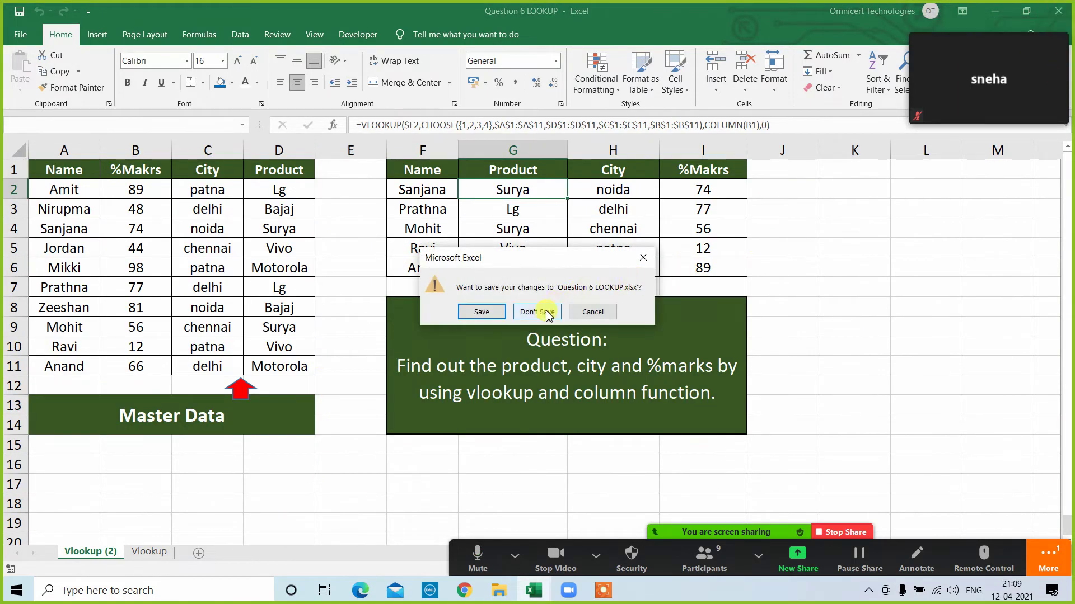
click(546, 311)
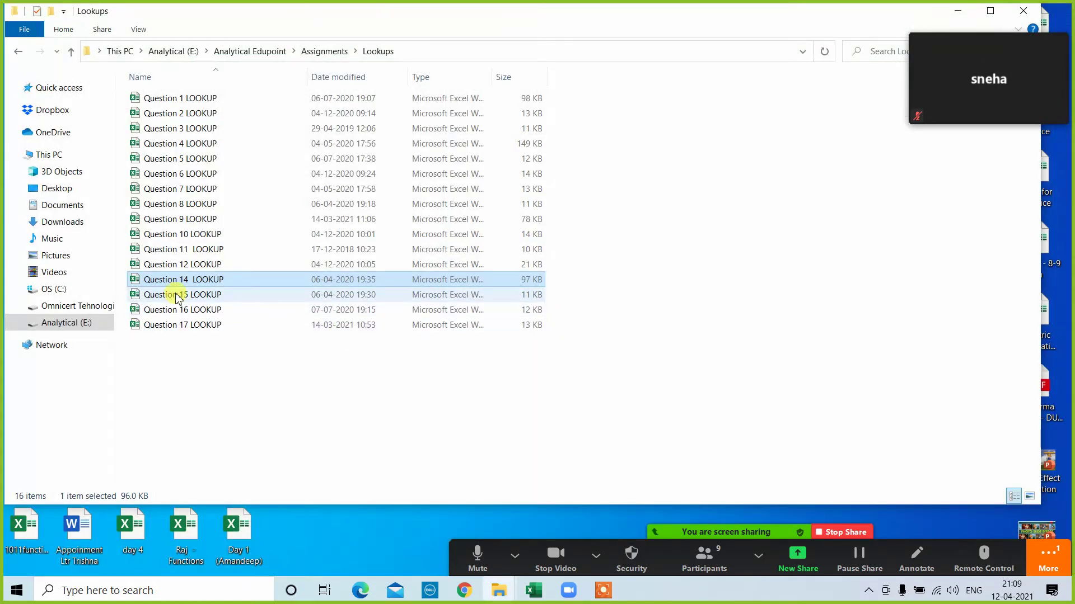
Open the Question 15 LOOKUP workbook from the Lookups folder and clear the existing bonus formulas in C2:C10.
double_click(177, 296)
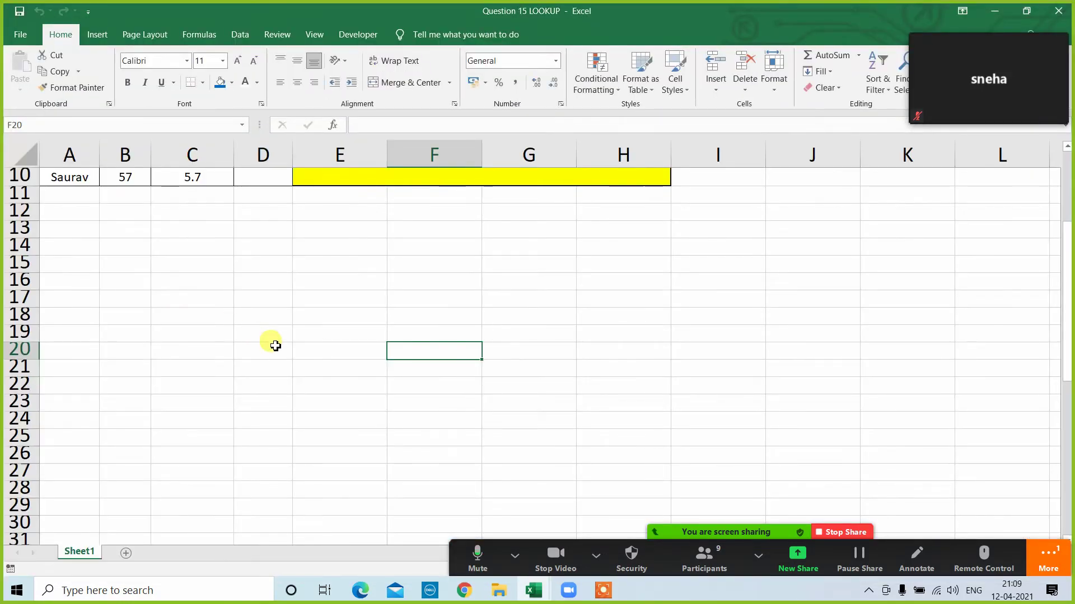
scroll(280, 352, up, 3)
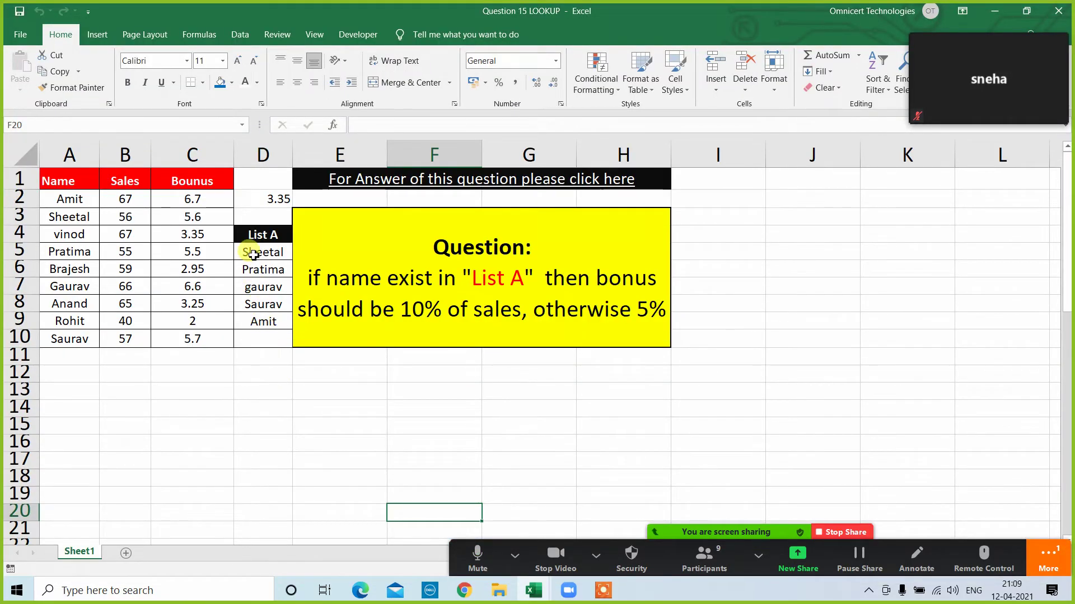
drag(178, 200, 188, 348)
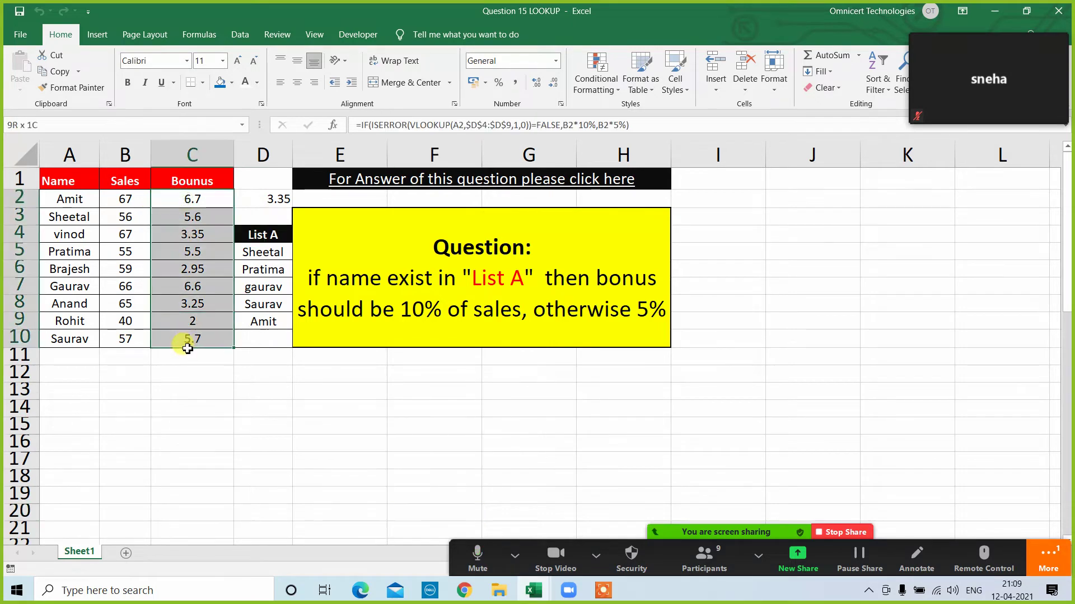
key(Delete)
click(305, 373)
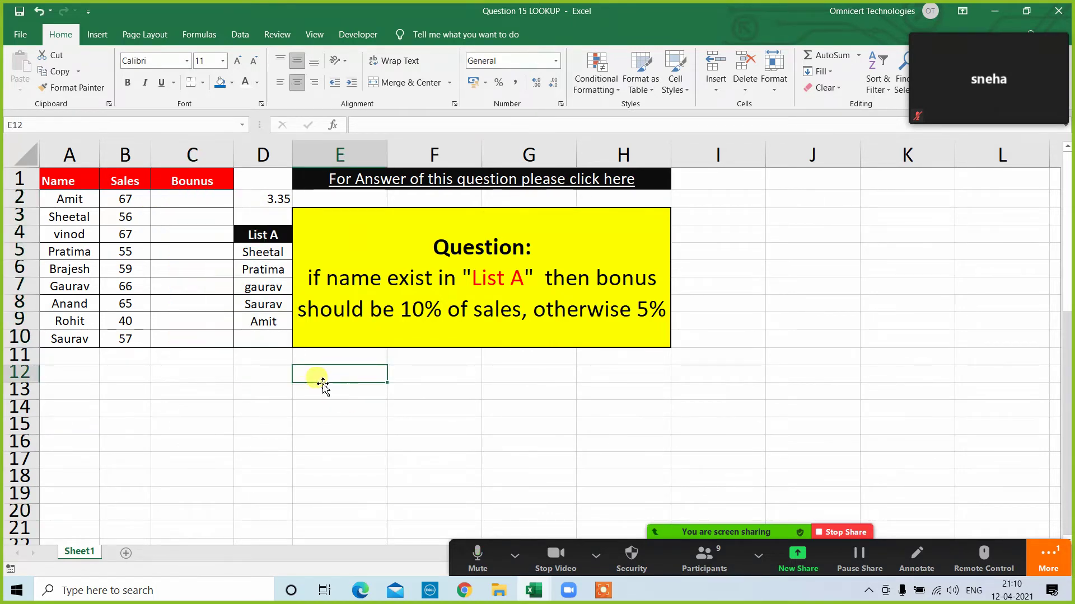
click(365, 390)
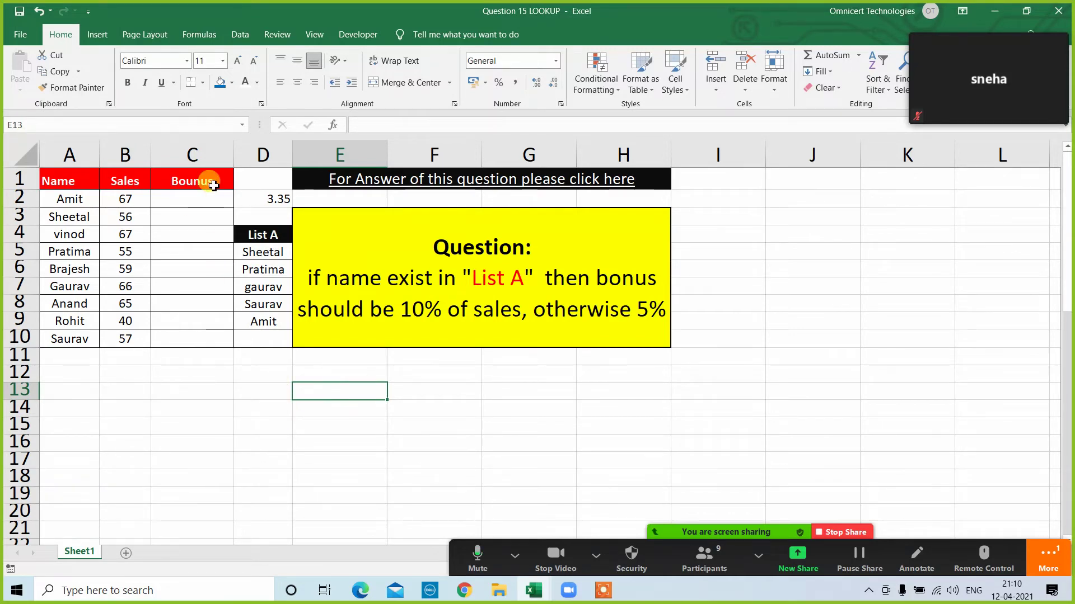
Widen the Bounus column and delete the stray value in D2 above List A.
drag(234, 153, 355, 153)
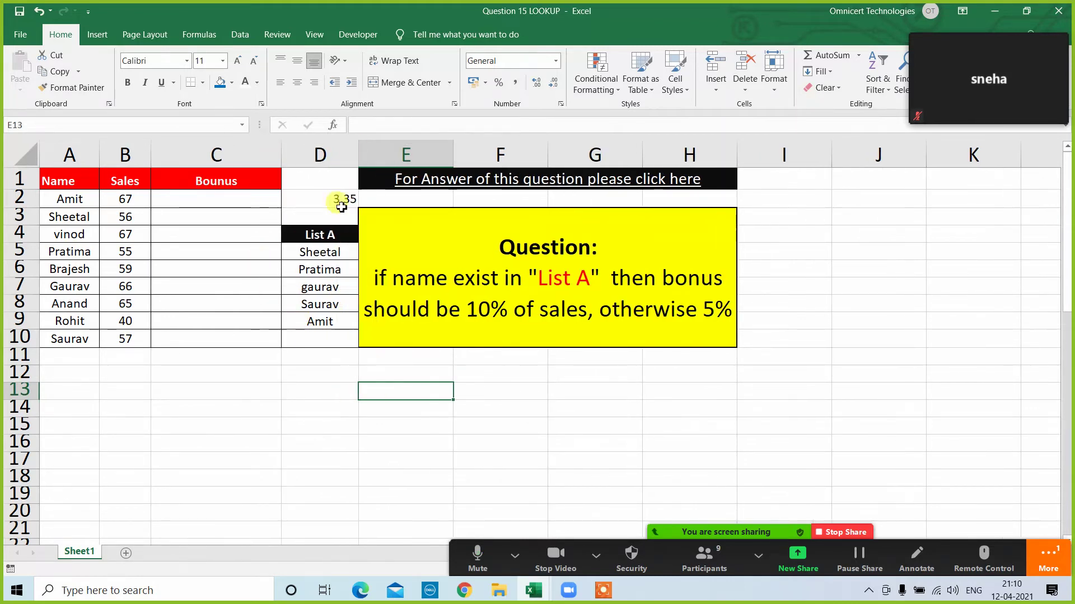
click(224, 355)
click(200, 199)
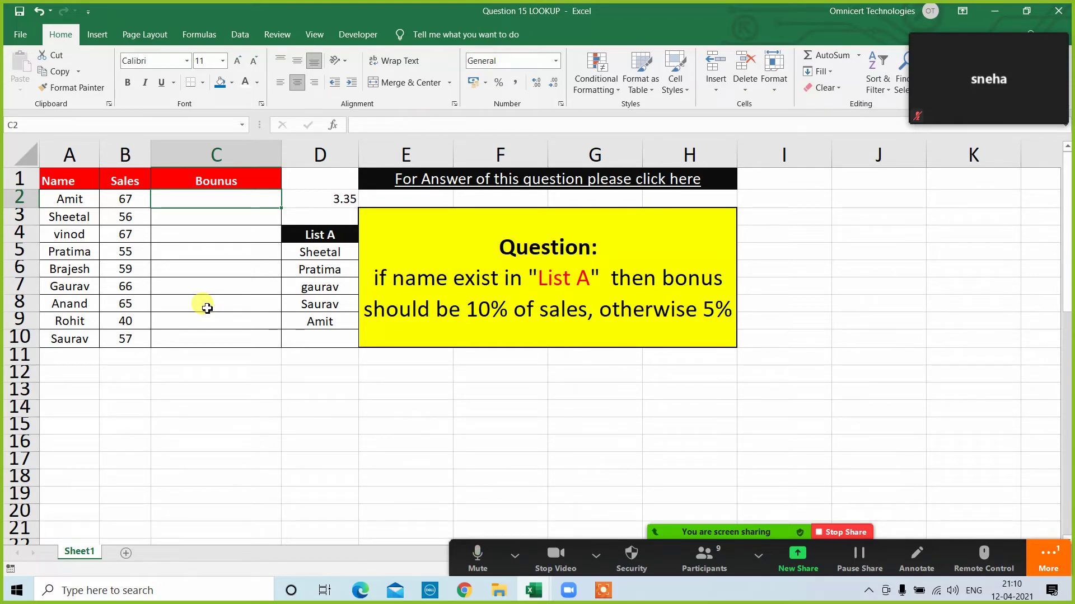
key(Right)
key(Delete)
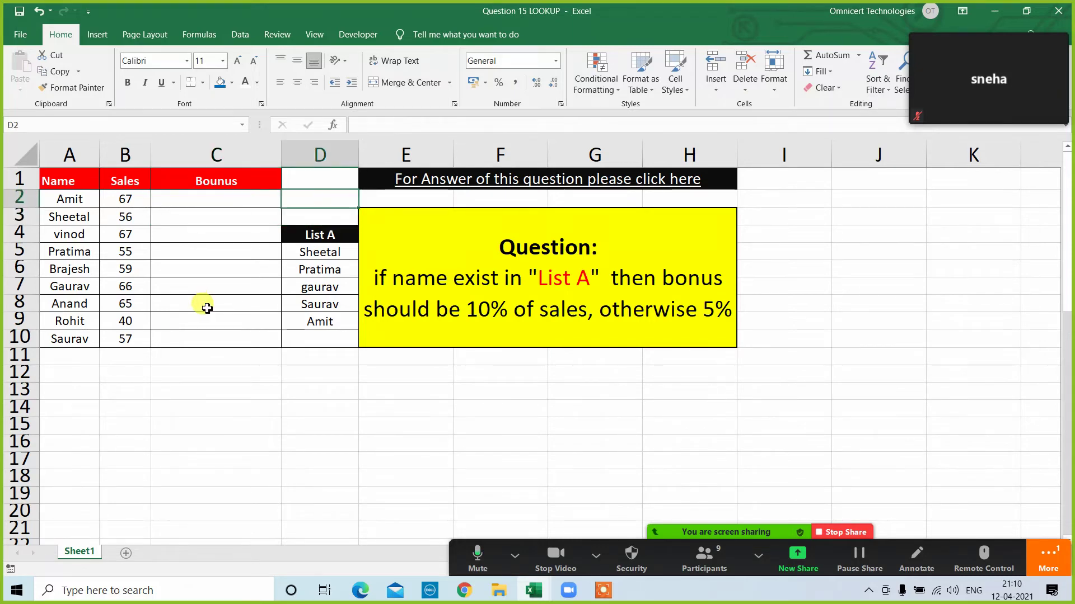
key(Left)
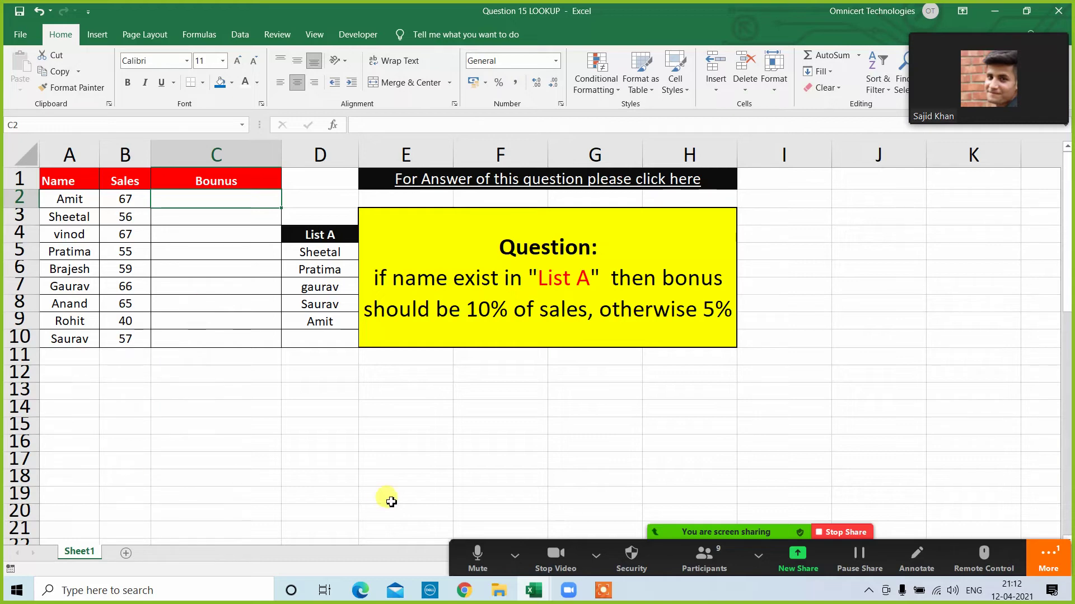
click(347, 408)
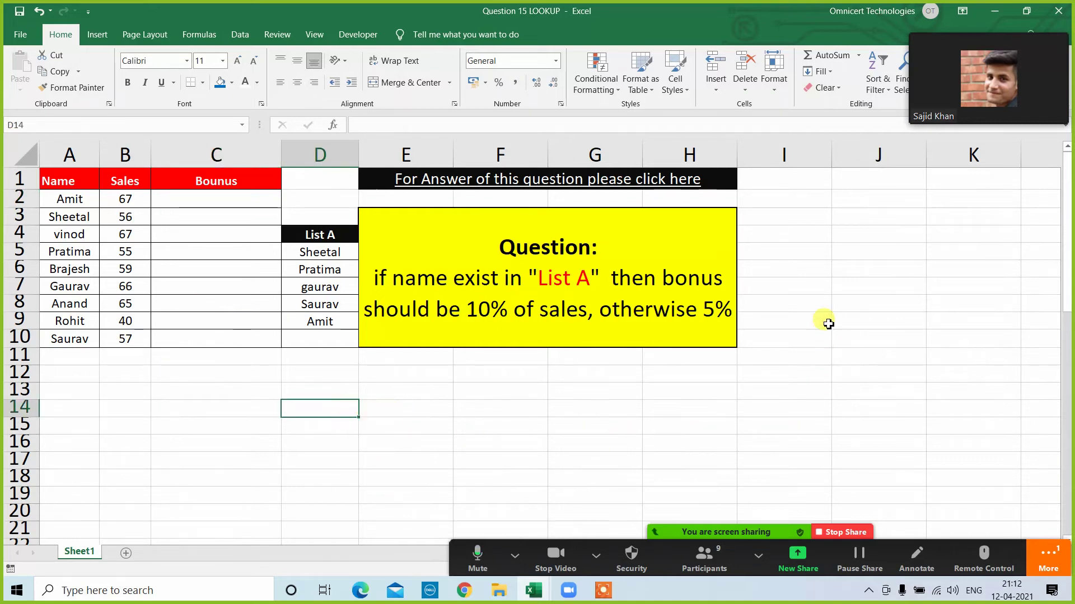
click(286, 360)
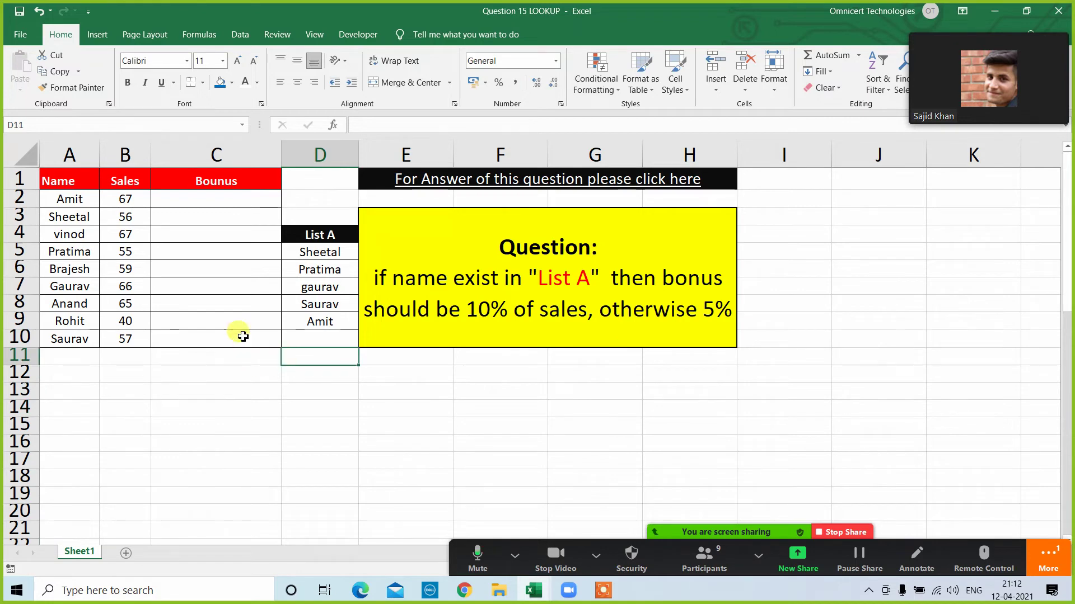
click(199, 192)
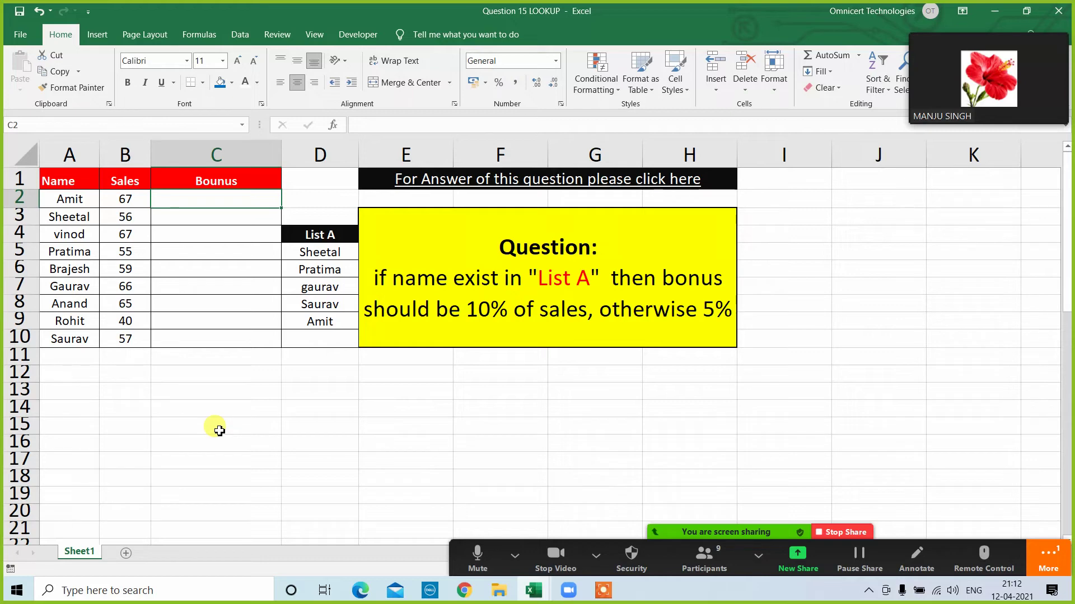
text(=vl)
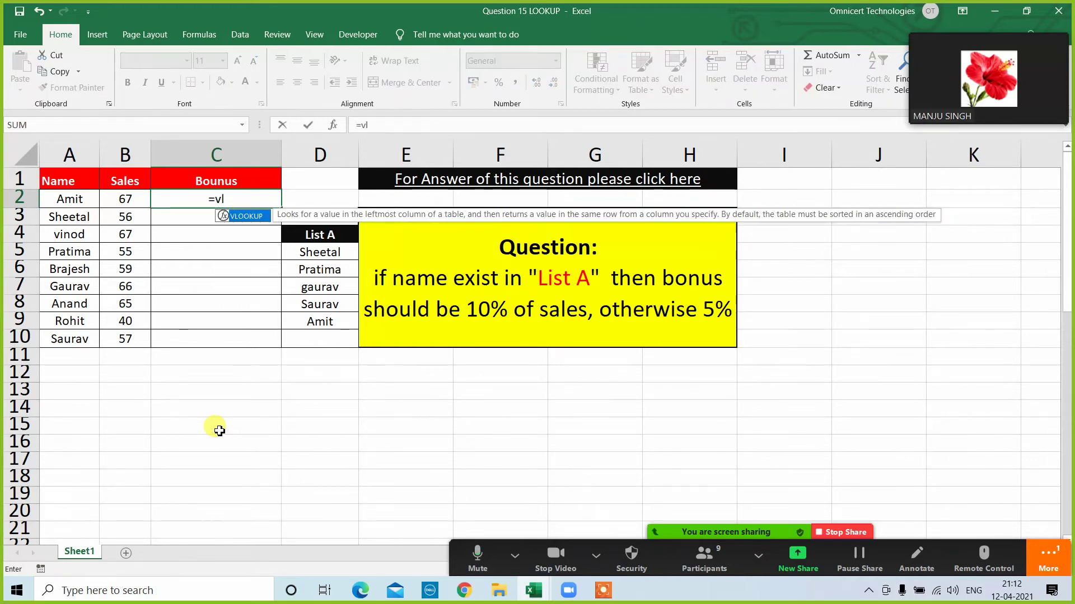
key(Tab)
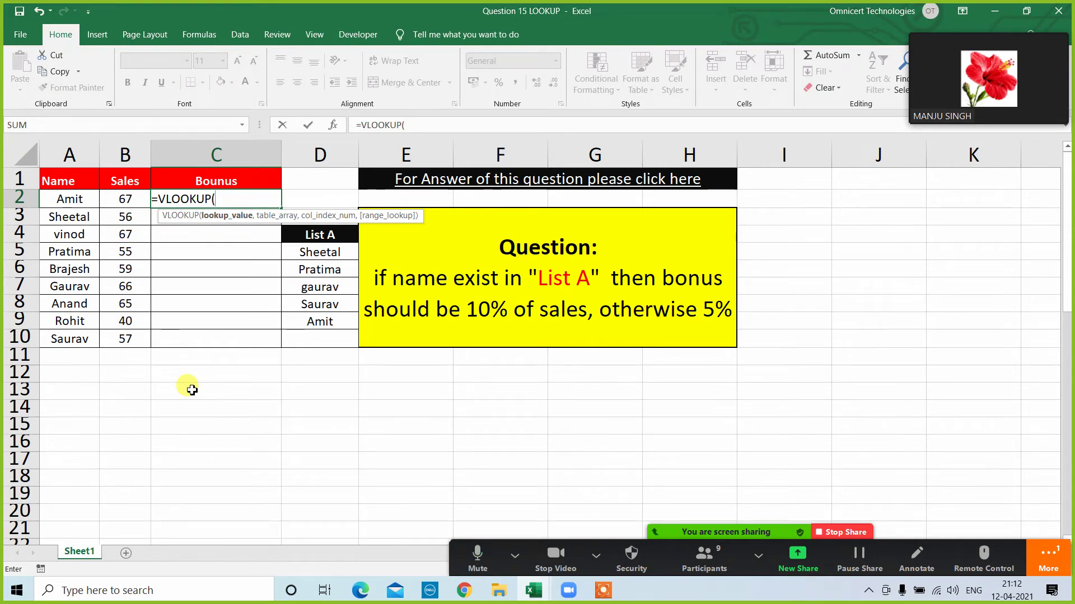
click(75, 201)
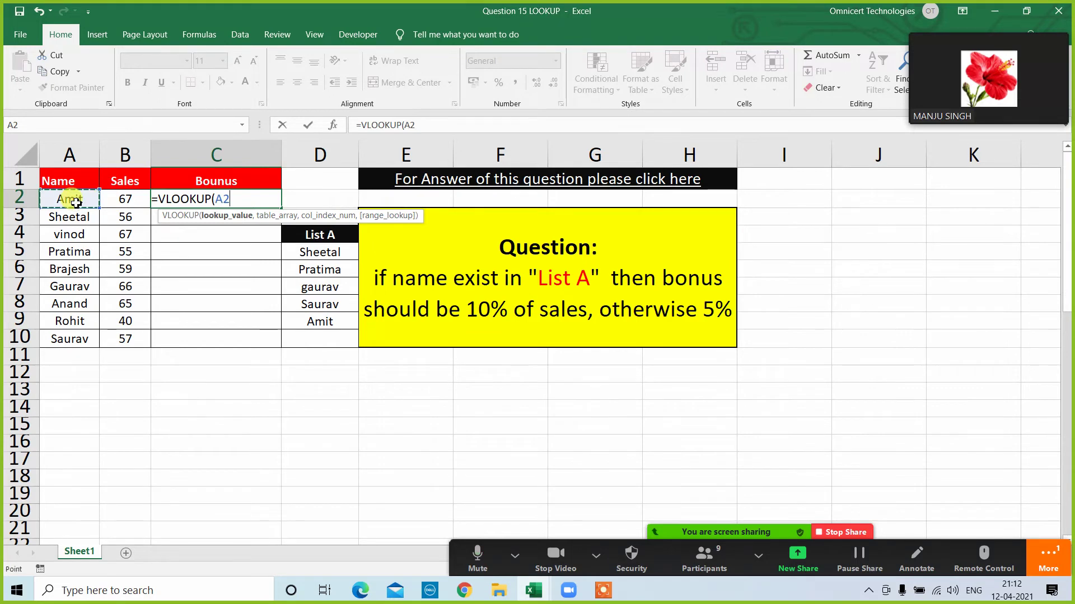
text(,)
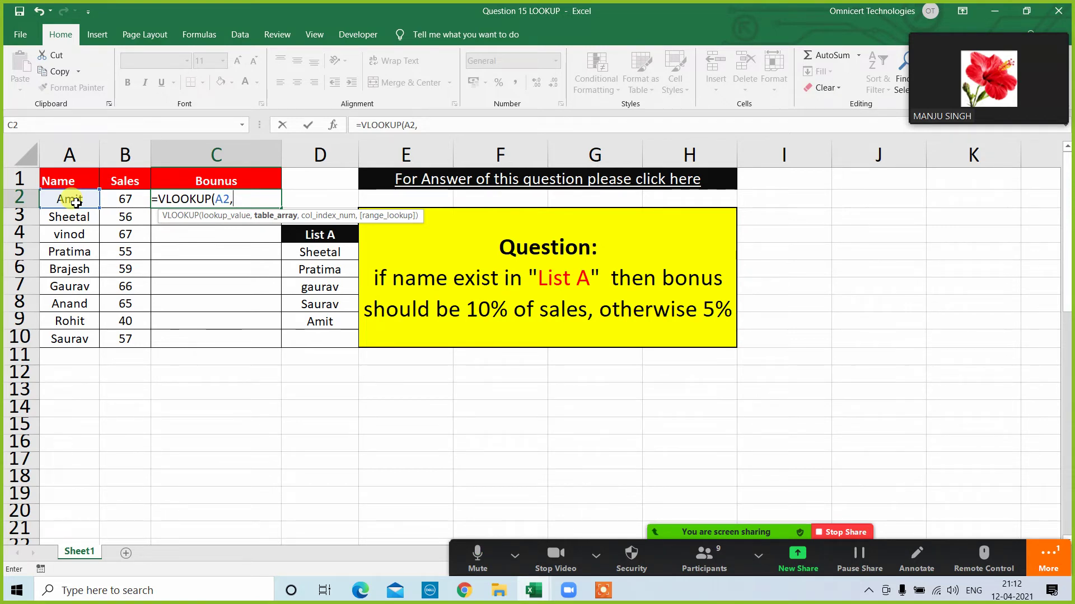
drag(73, 154, 125, 156)
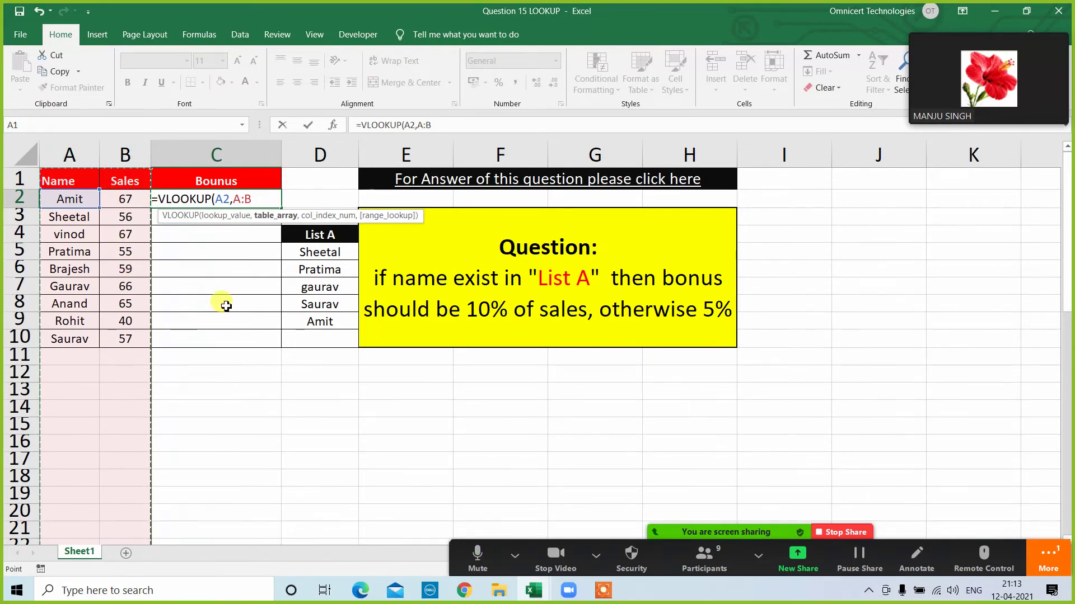
key(BackSpace)
key(BackSpace)
key(BackSpace)
key(BackSpace)
key(BackSpace)
key(BackSpace)
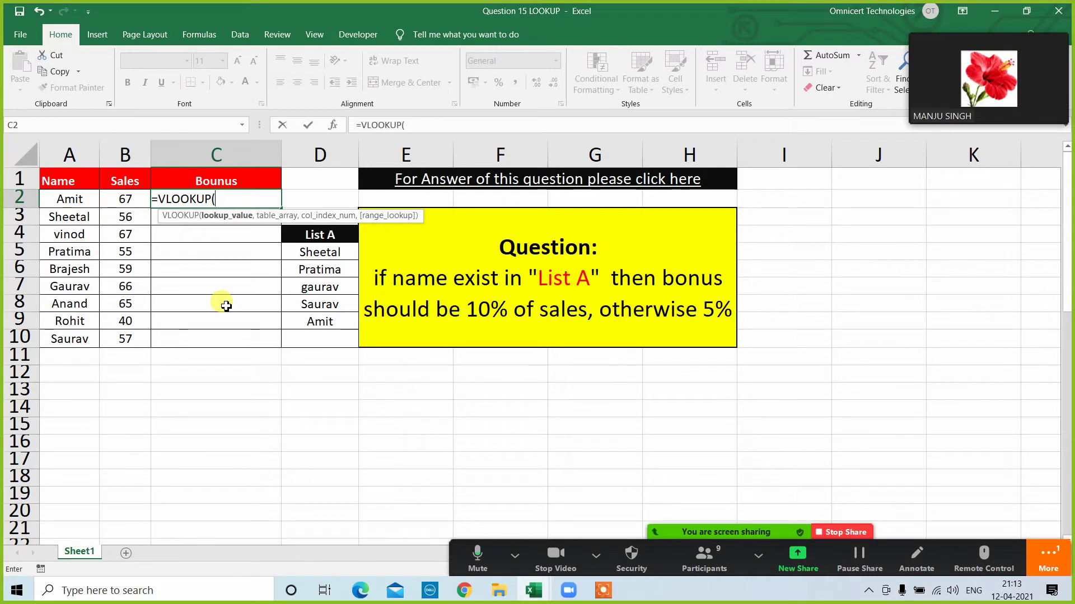
key(Escape)
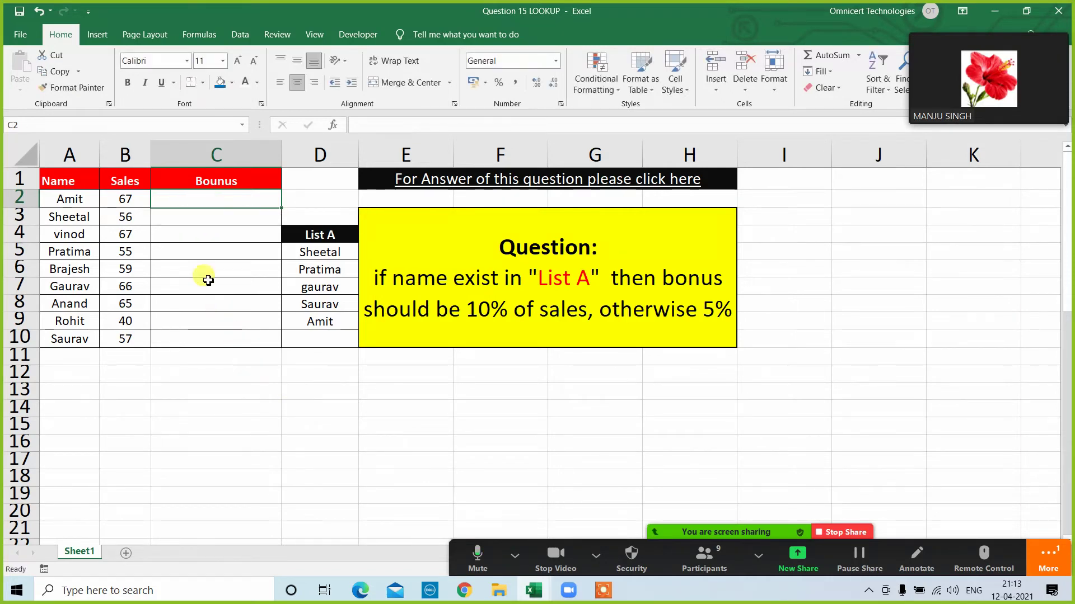
Review the bonus condition in the question box and the names under List A.
click(444, 340)
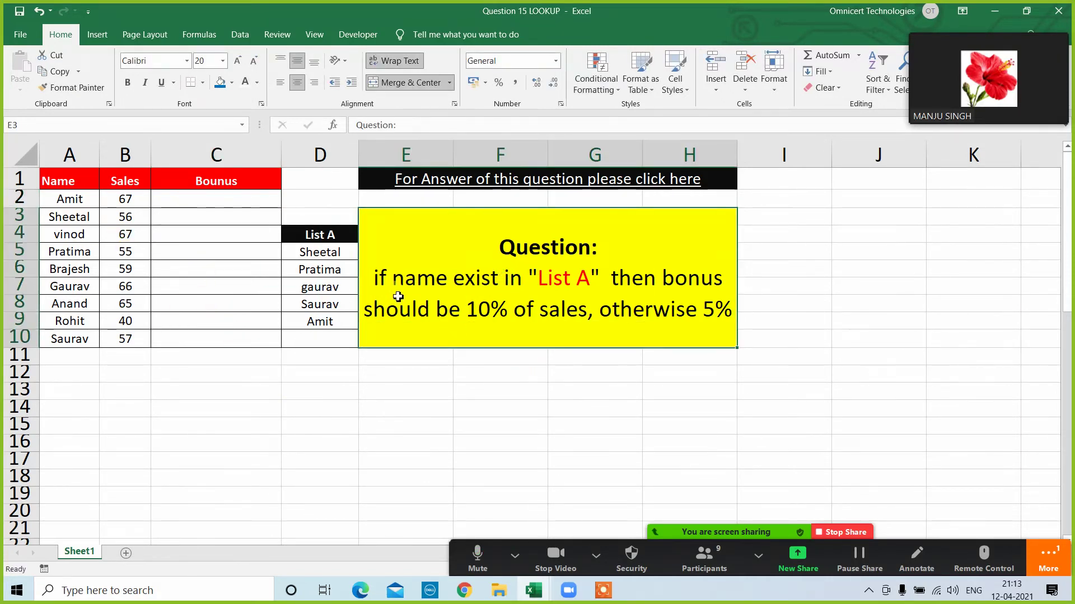
drag(320, 235, 313, 322)
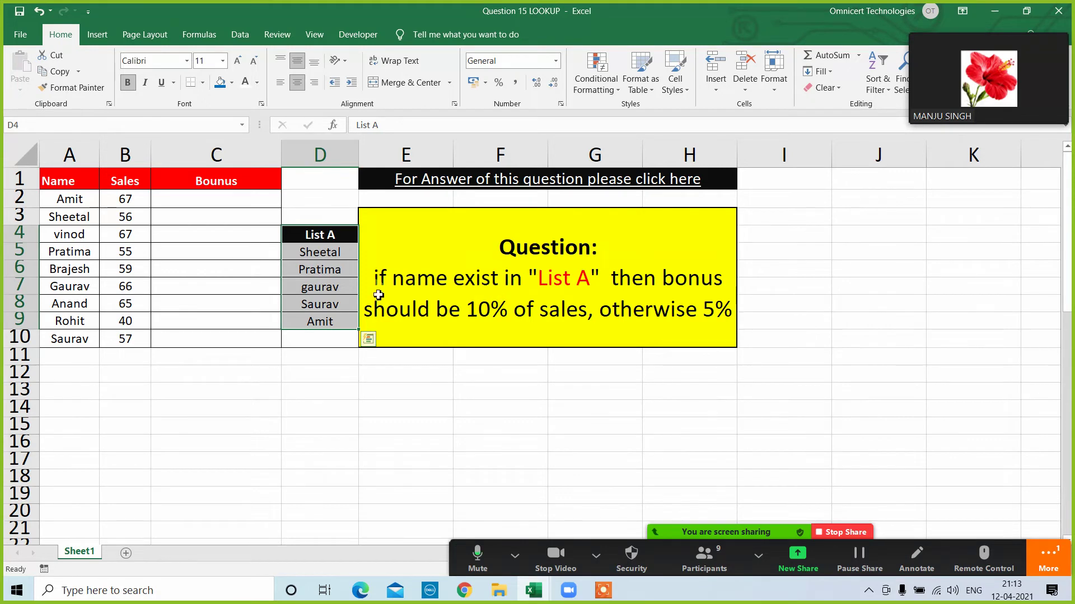
drag(311, 235, 308, 321)
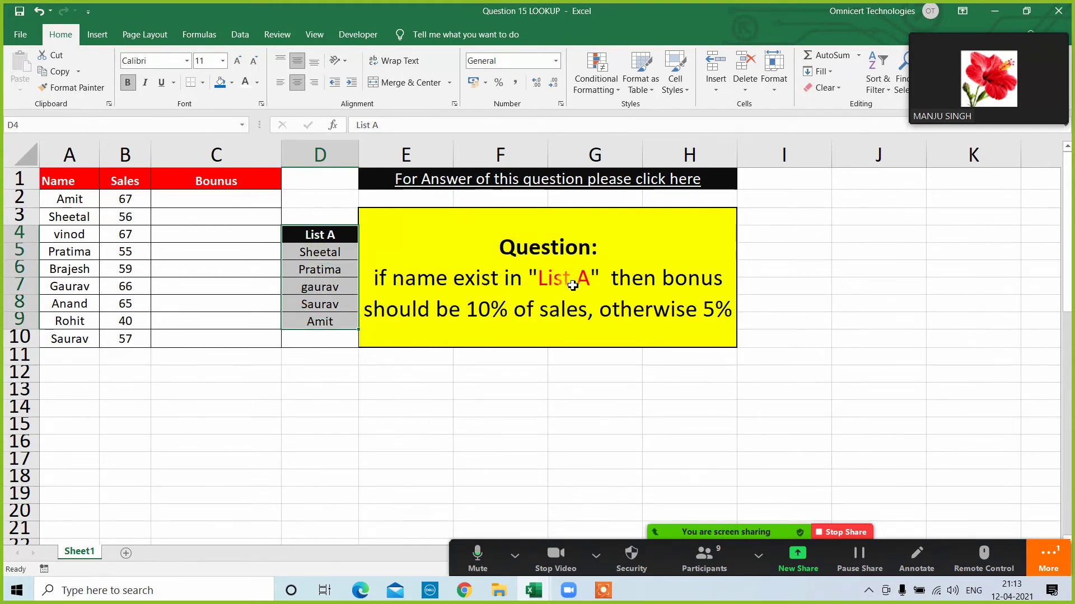
click(475, 311)
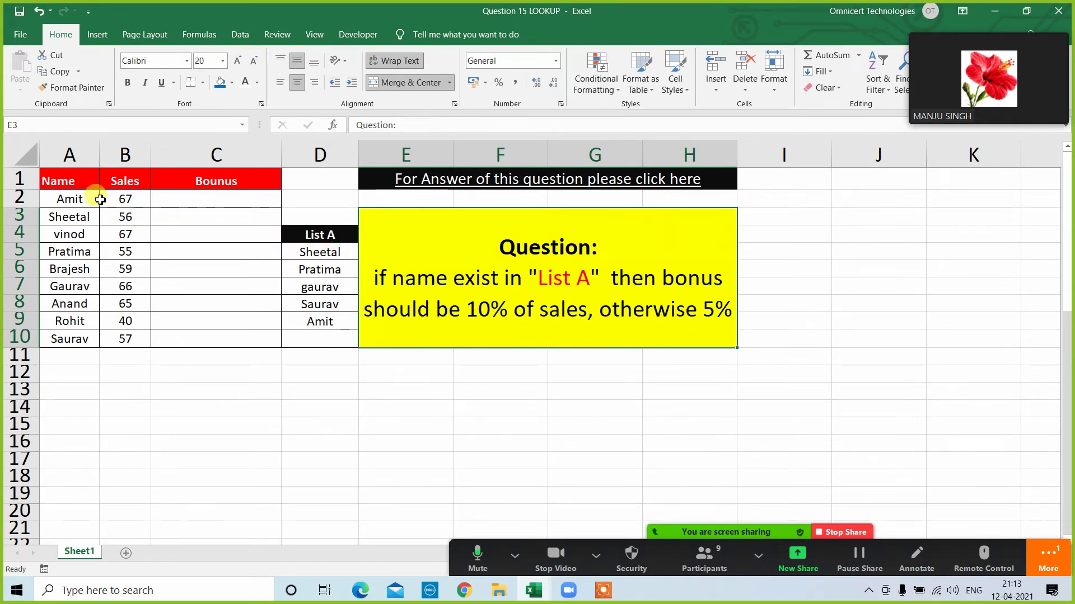
click(302, 241)
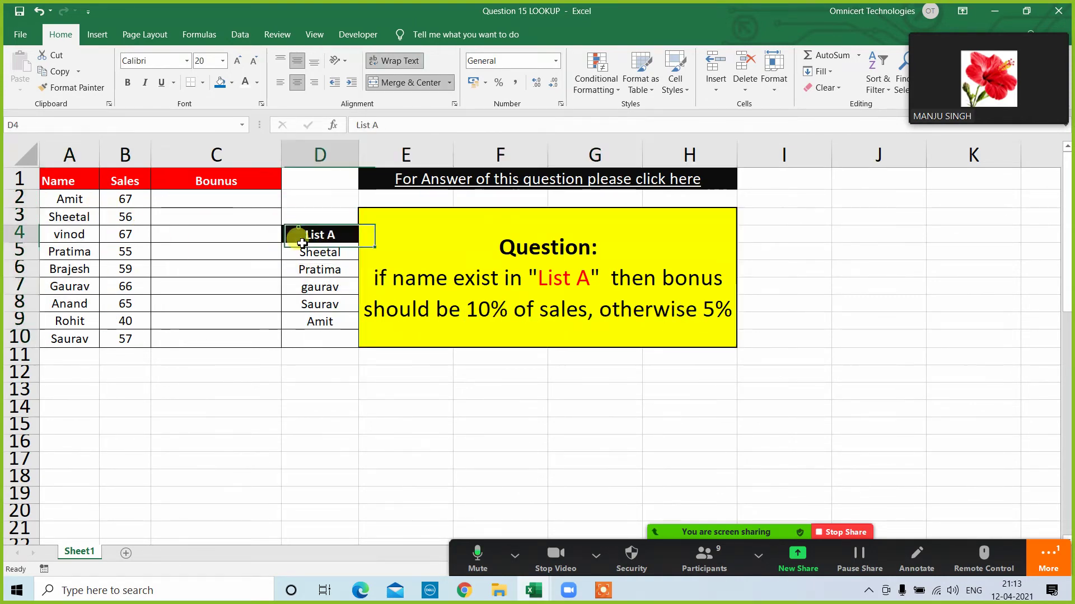
drag(302, 243, 297, 336)
Enter =VLOOKUP(A2,$D$4:$D$9,1,0) in C2 to look up the first name in List A with an exact match.
click(190, 201)
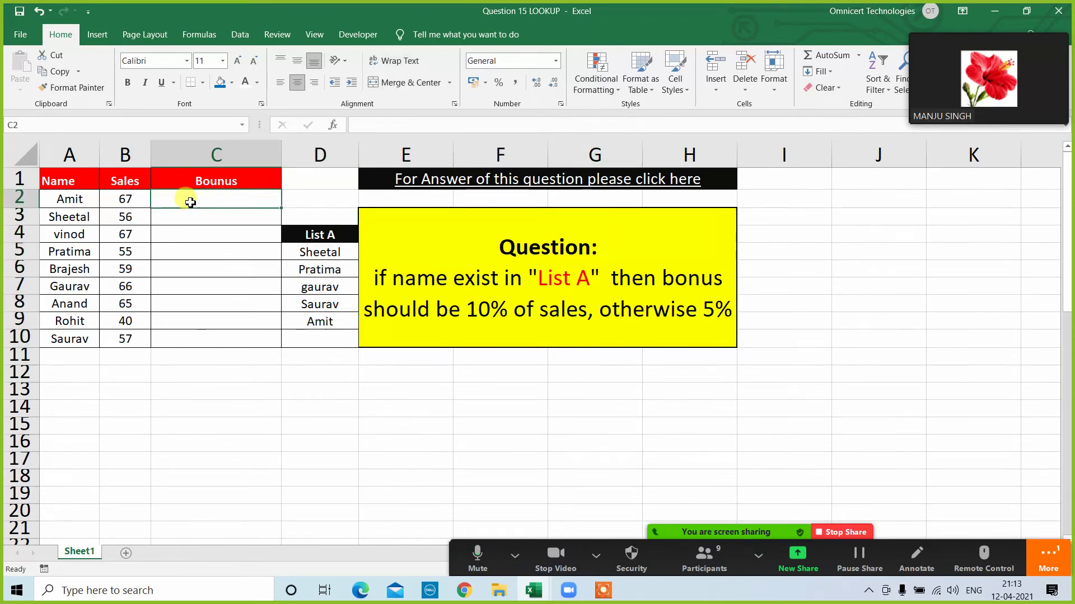
text(=vl)
key(Tab)
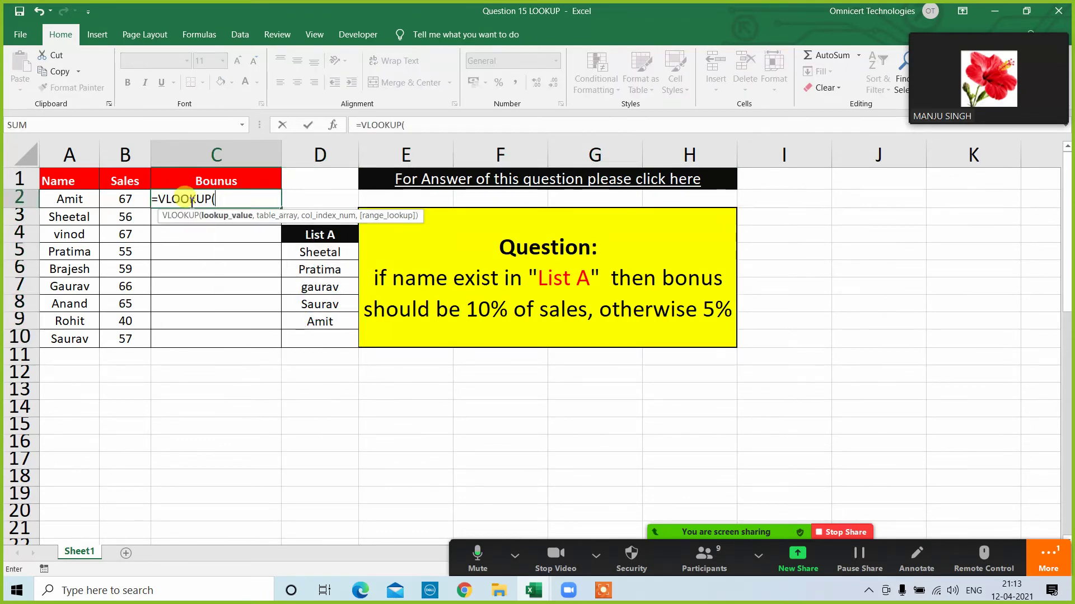
click(82, 201)
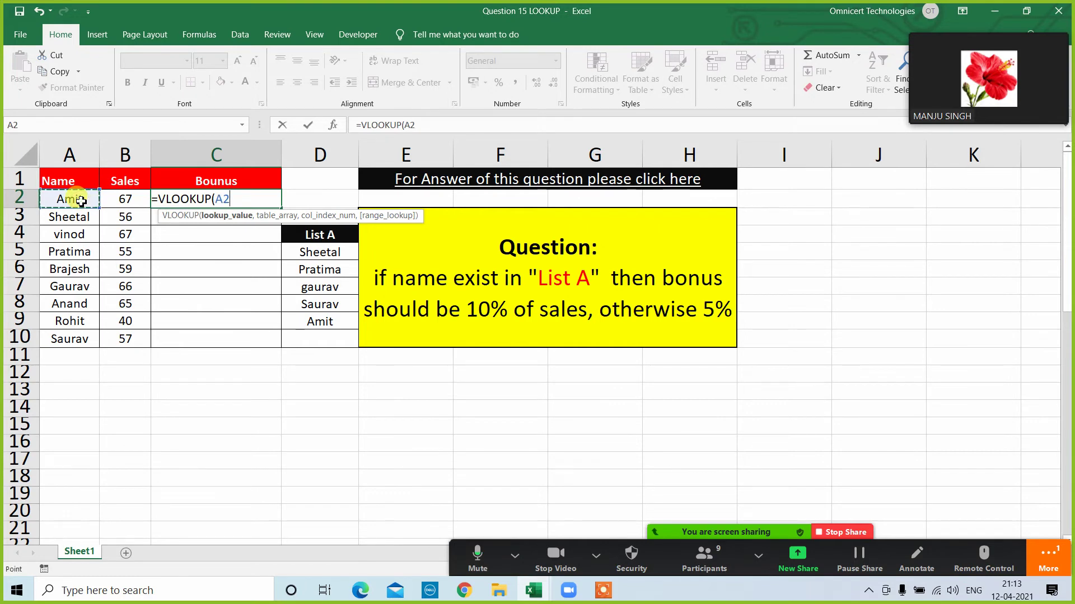
text(,)
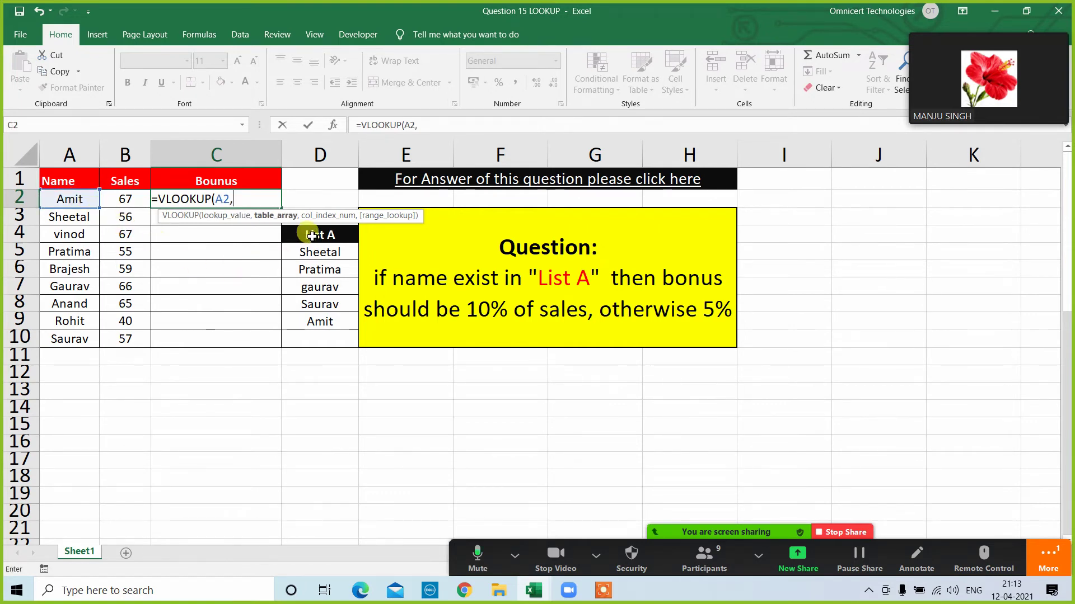
drag(312, 236, 311, 330)
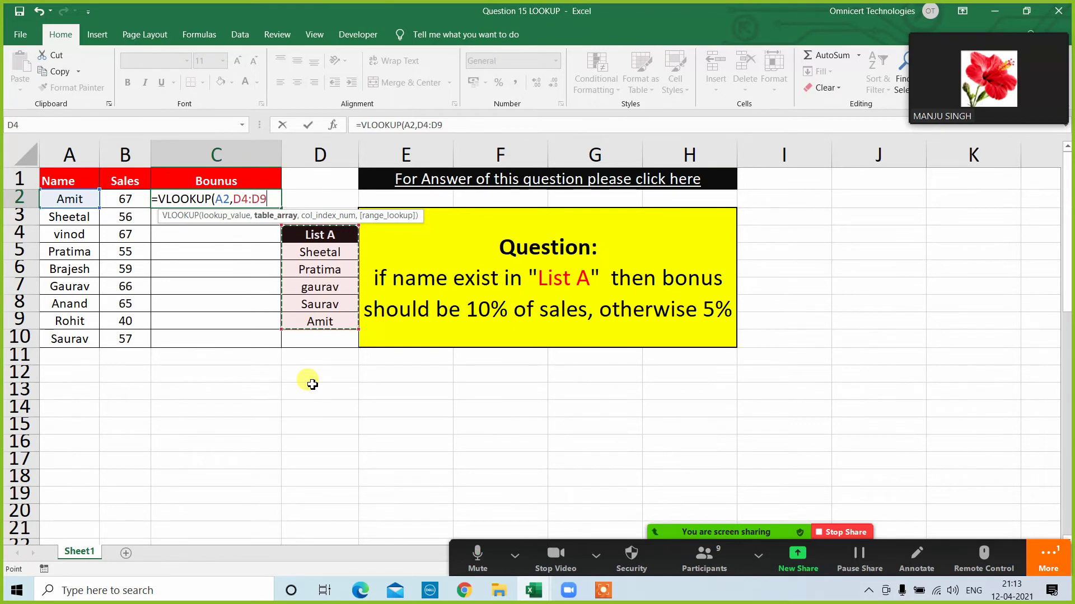
key(F4)
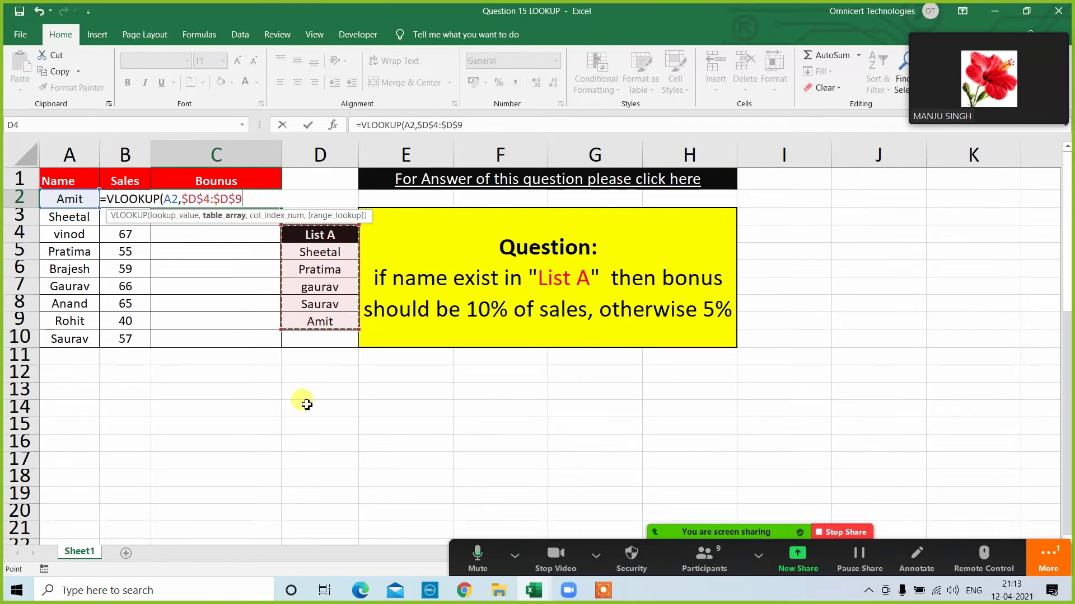
text(,)
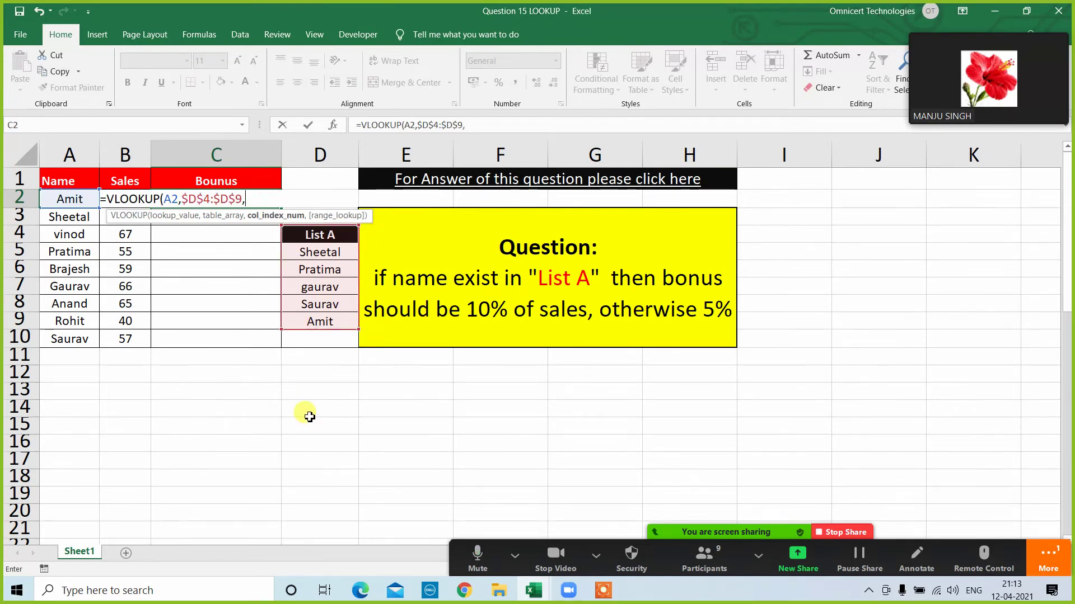
text(1,0))
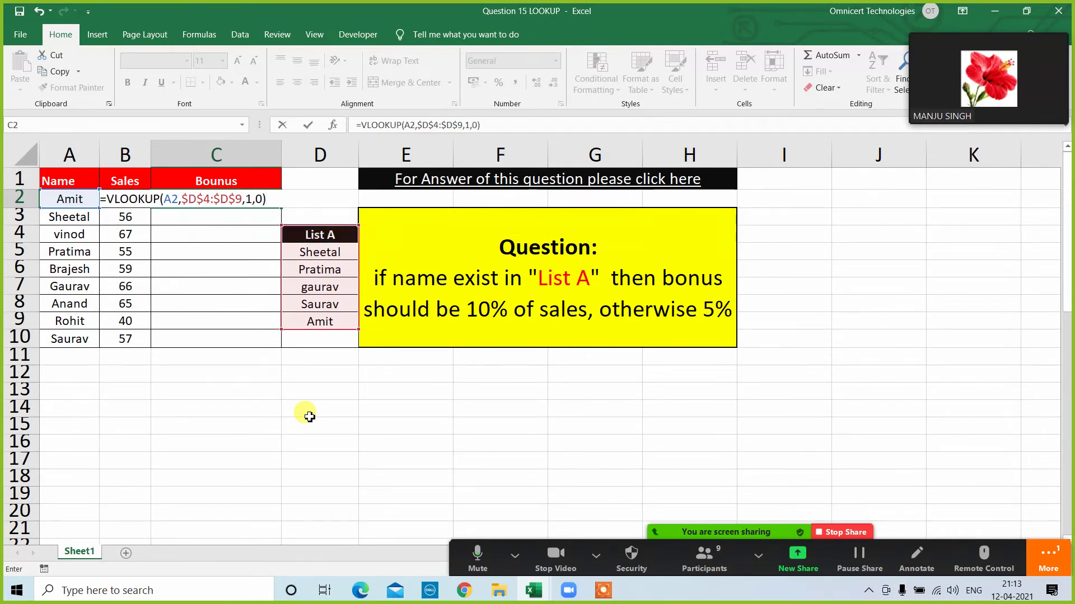
key(Return)
Copy the VLOOKUP formula from C2 down through C10 and inspect the result in C4.
click(249, 199)
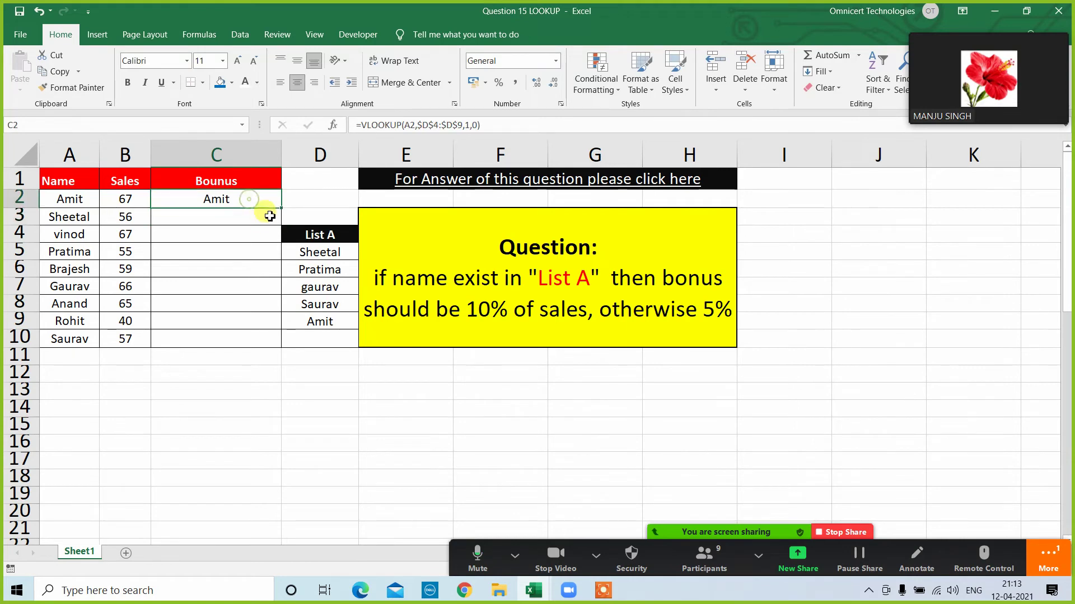
drag(281, 208, 266, 348)
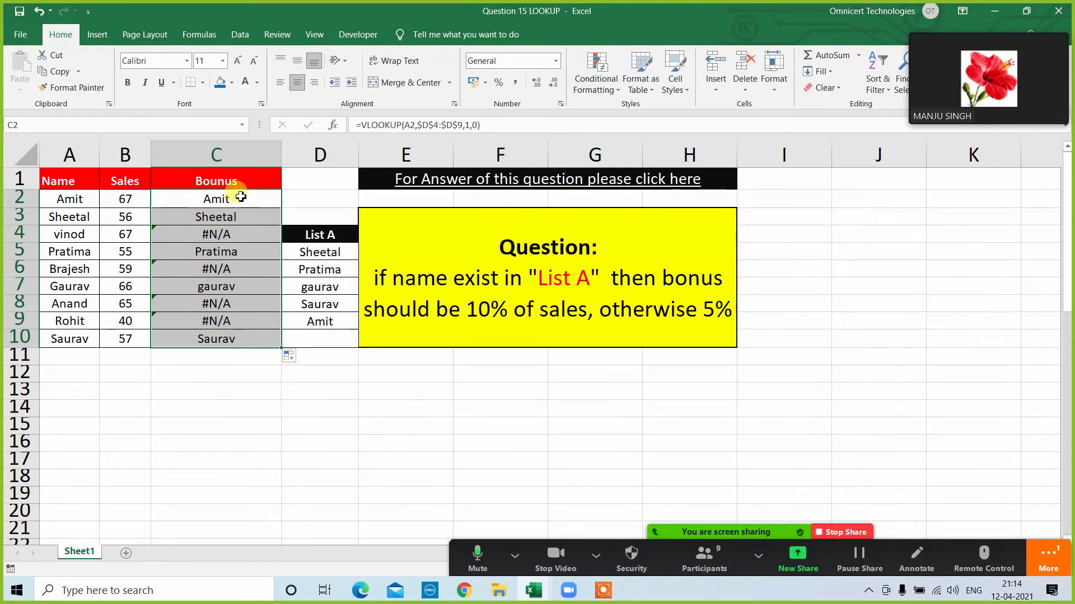
click(238, 204)
click(227, 232)
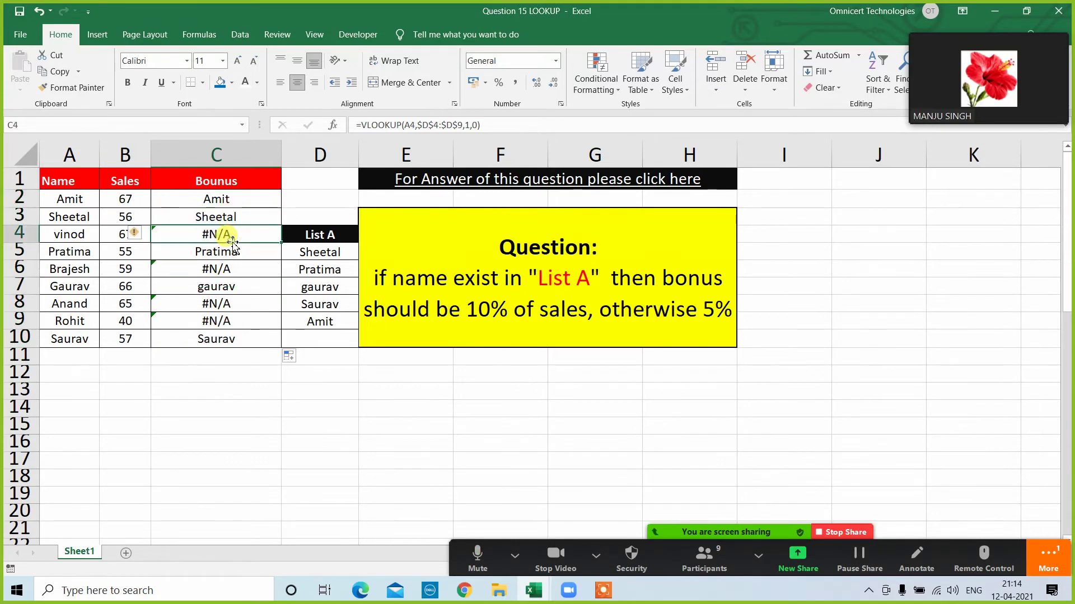
Wrap the C2 lookup in ISERROR so the formula reads =ISERROR(VLOOKUP(A2,$D$4:$D$9,1,0)).
click(234, 199)
click(361, 125)
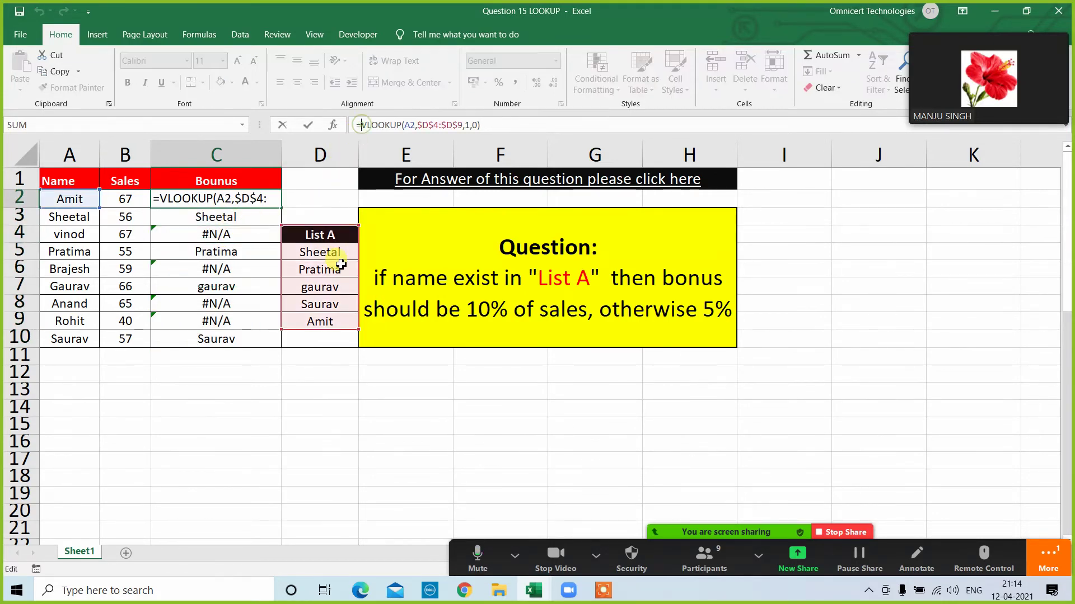
text(iser)
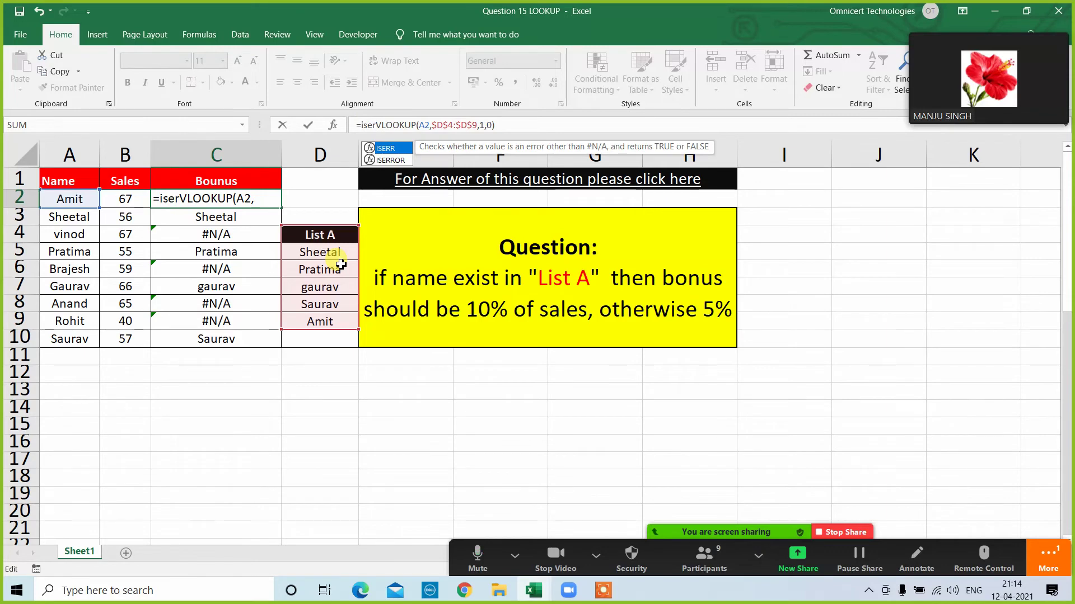
key(Tab)
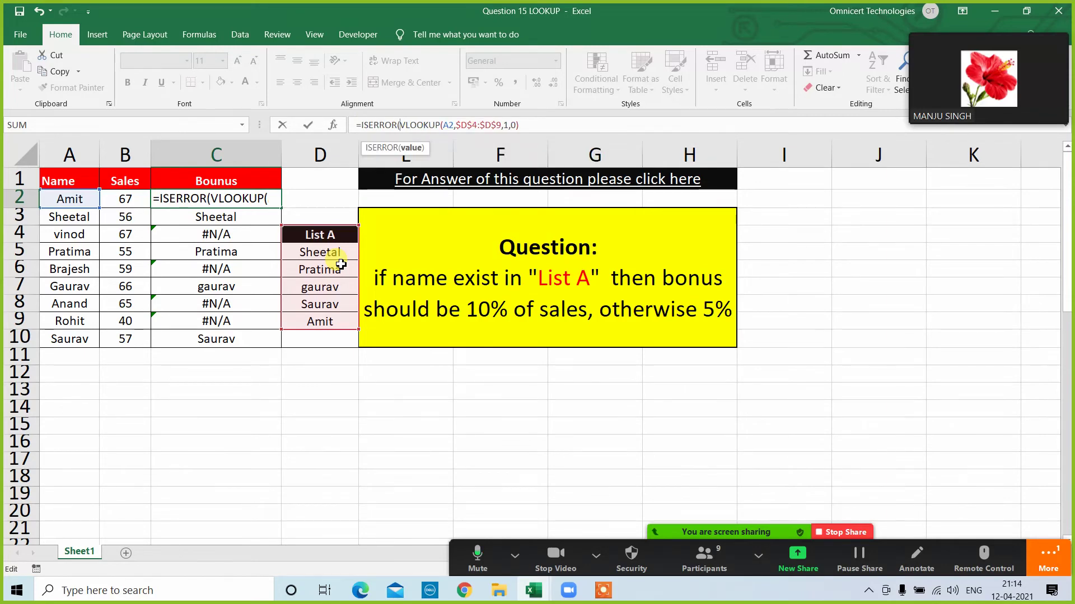
click(531, 124)
text())
key(Return)
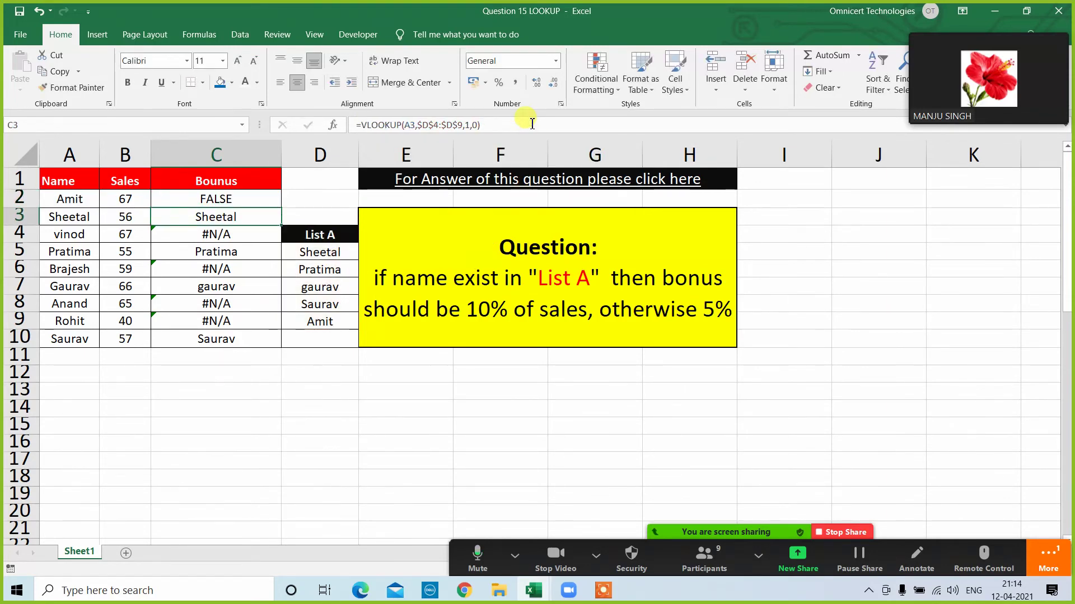
Copy the ISERROR formula from C2 down through C10 and check the result in row 4.
click(242, 197)
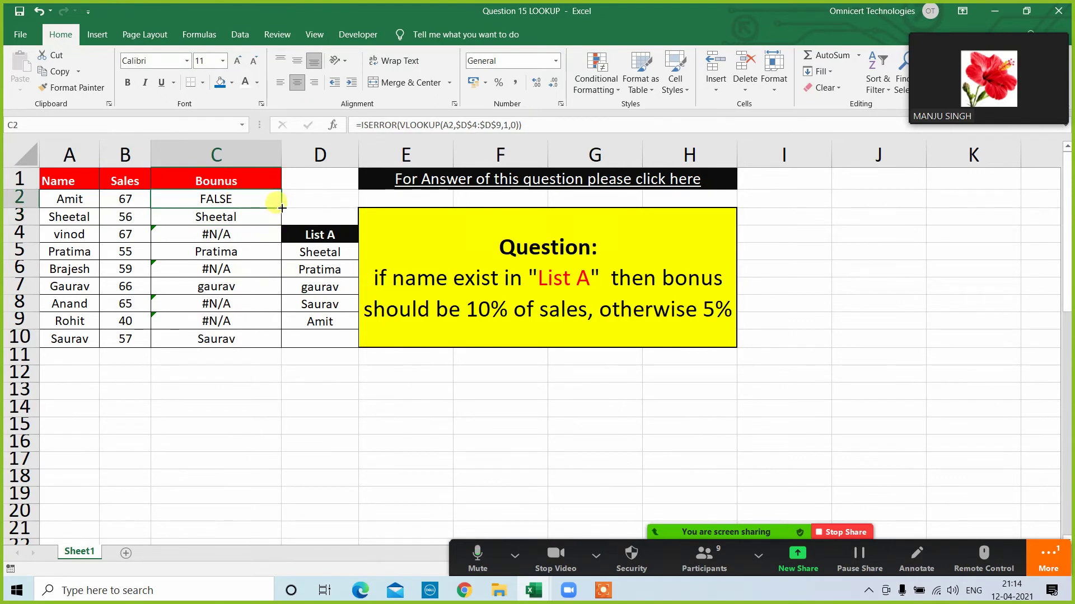
double_click(281, 207)
drag(240, 234, 77, 238)
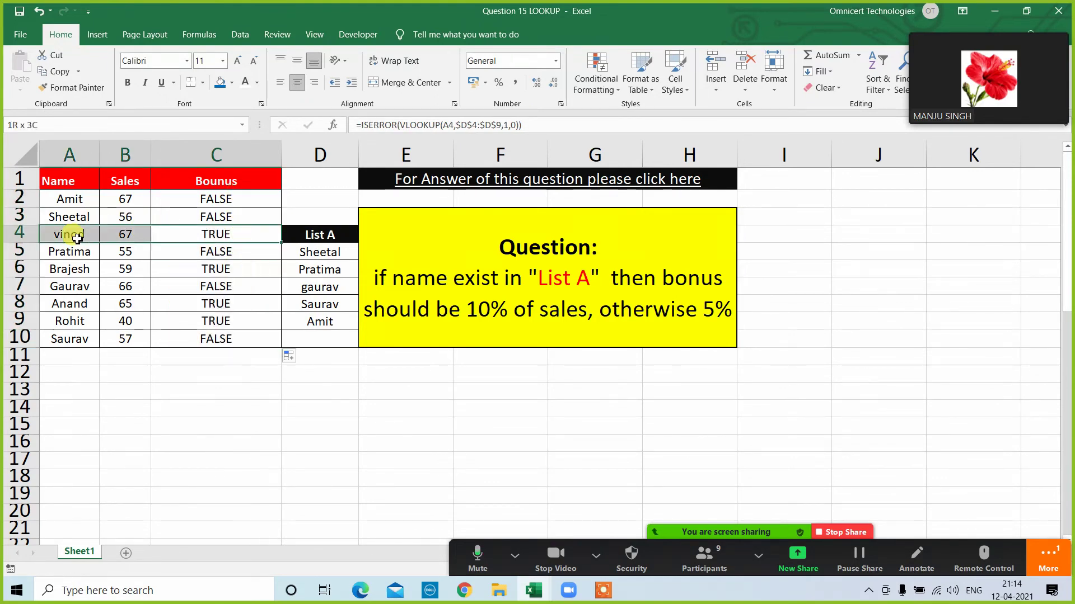
Wrap the C2 formula in an IF function that uses ISERROR(VLOOKUP(A2,$D$4:$D$9,1,0))=FALSE as its logical test.
click(208, 199)
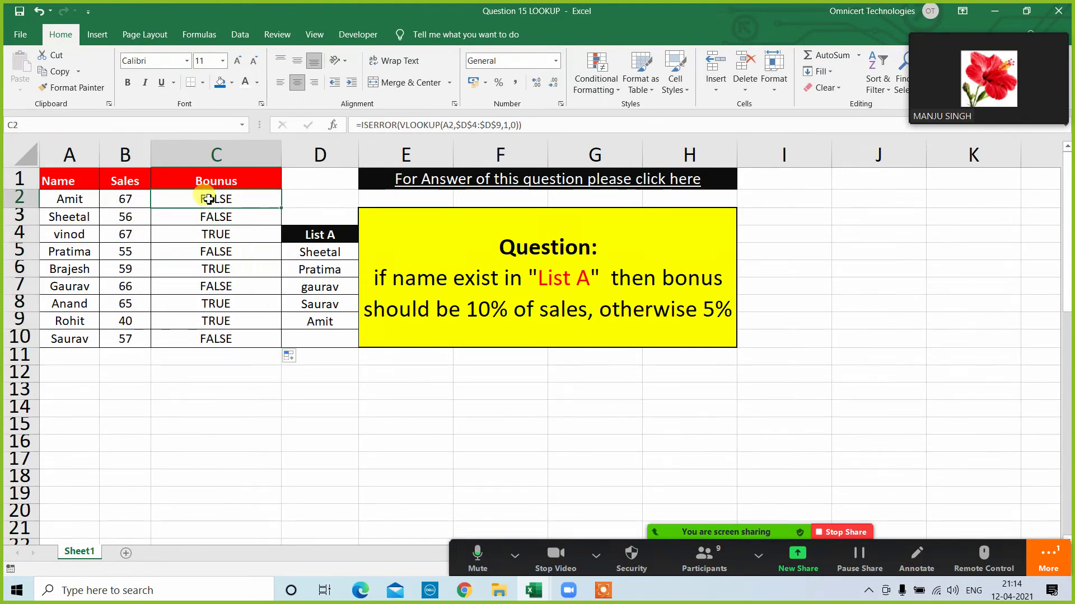
click(361, 125)
text(if)
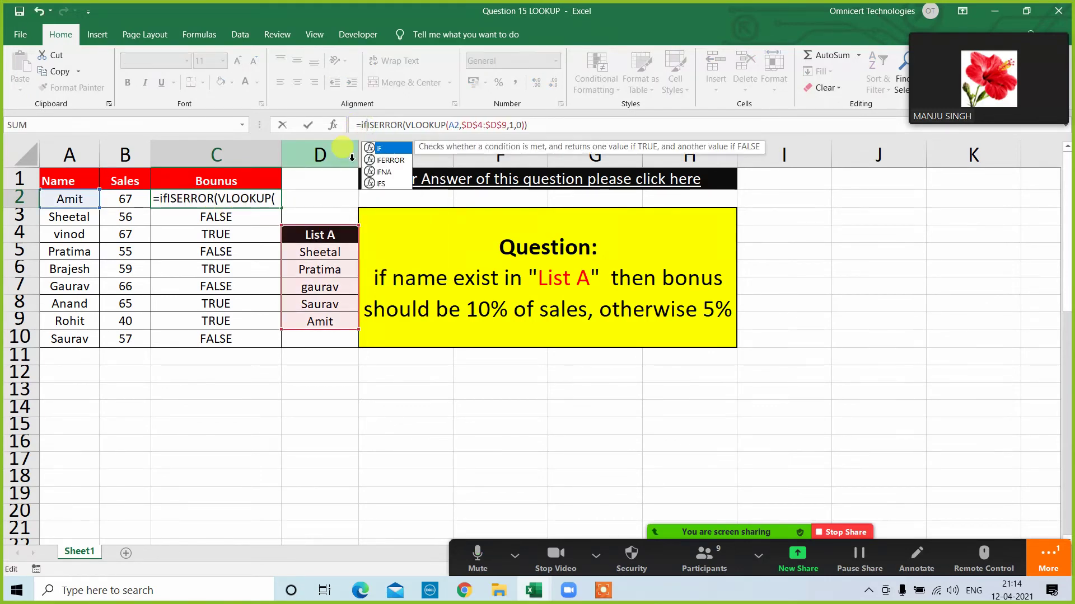
text(()
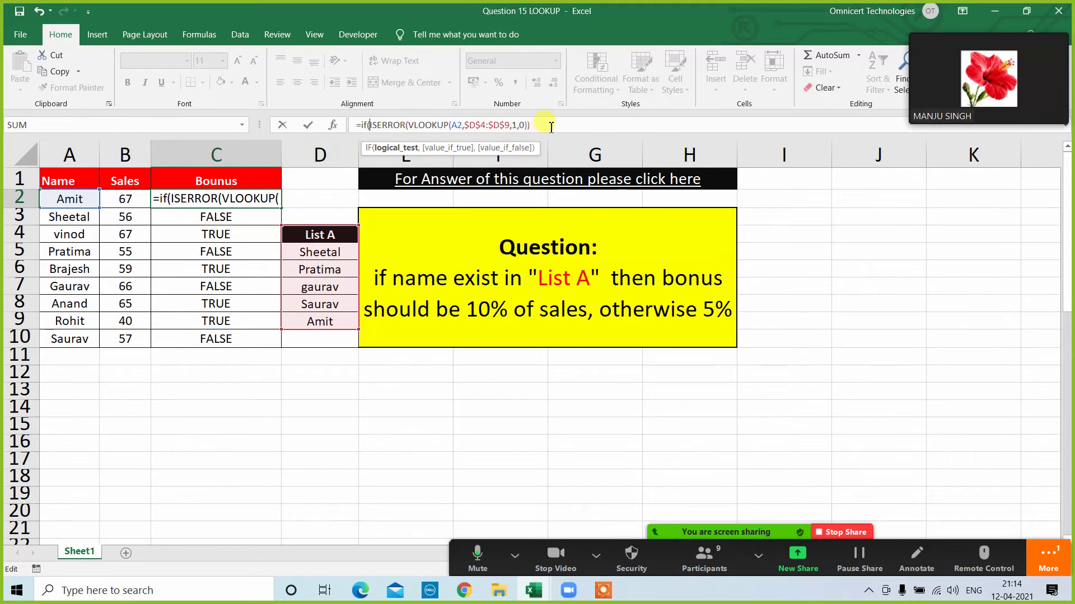
click(551, 126)
text(=false)
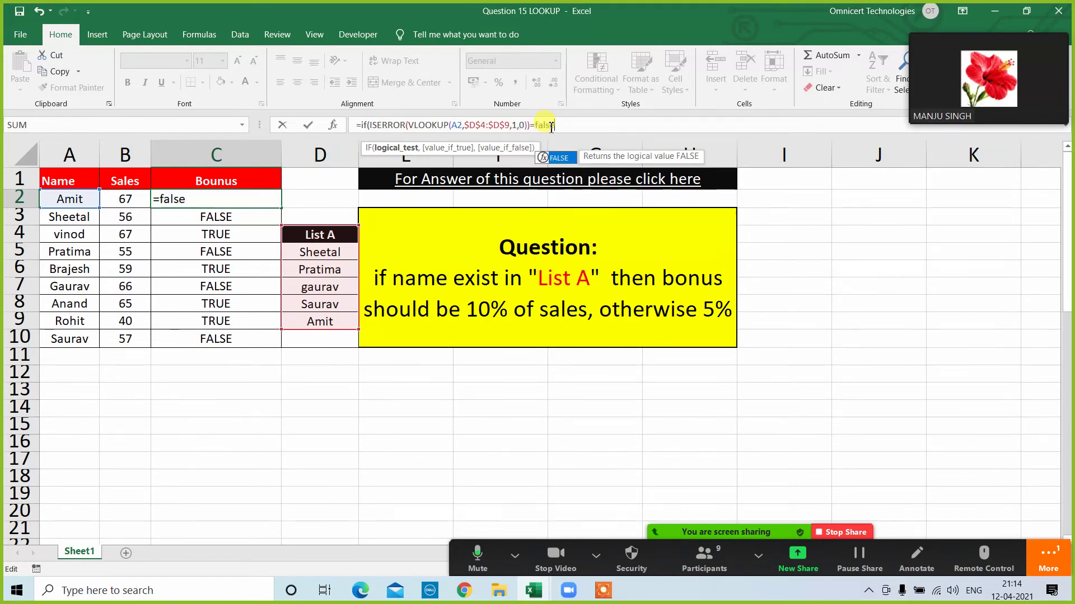
text(,)
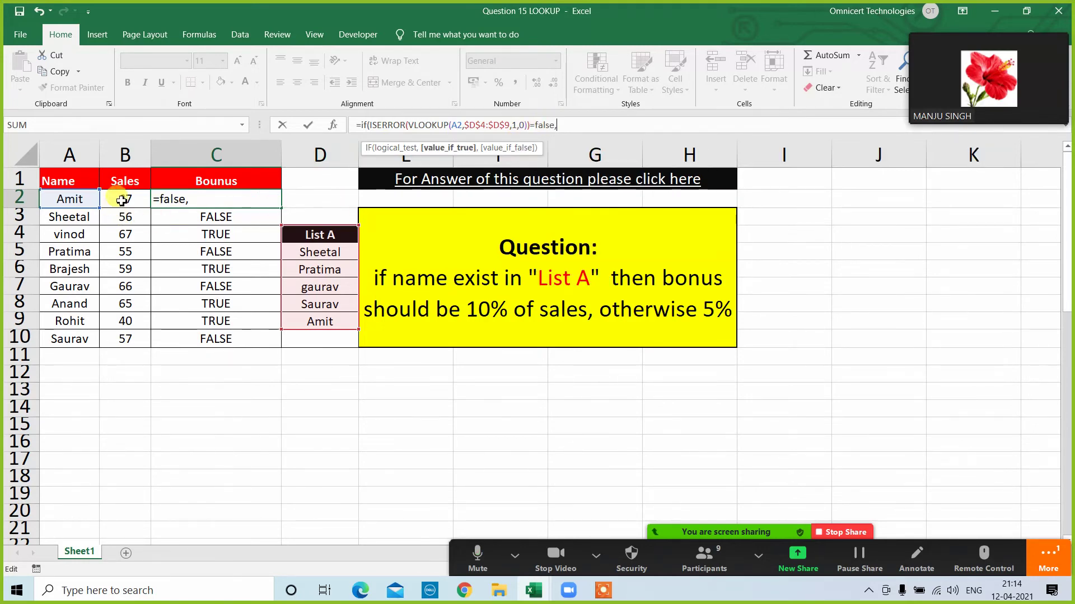
Complete the IF formula in C2 with B2*10% as the true value and B2*5% as the false value.
click(121, 199)
text(*1)
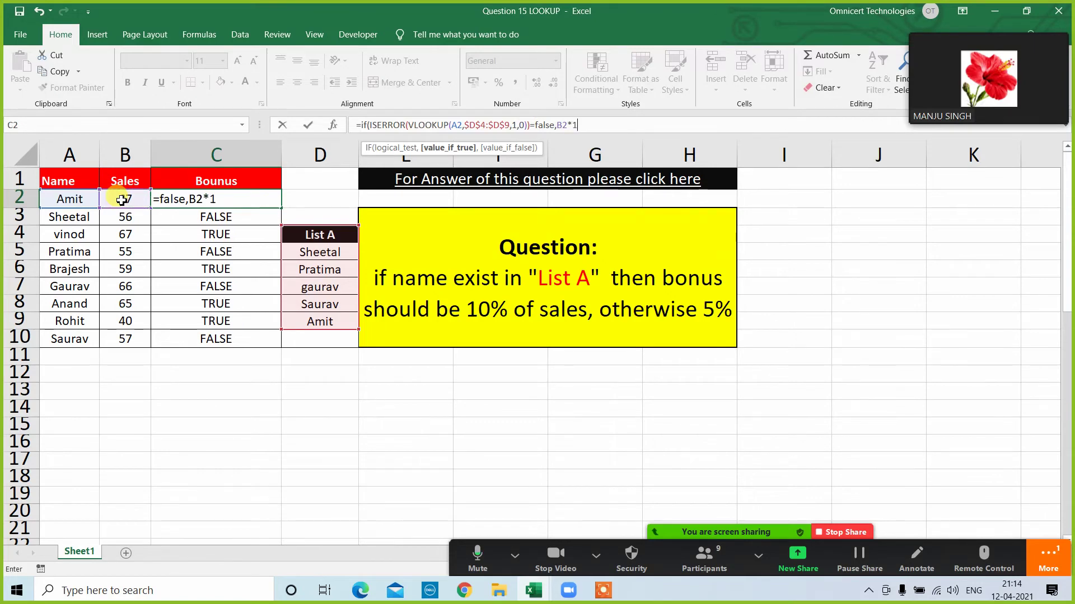
text(0%,)
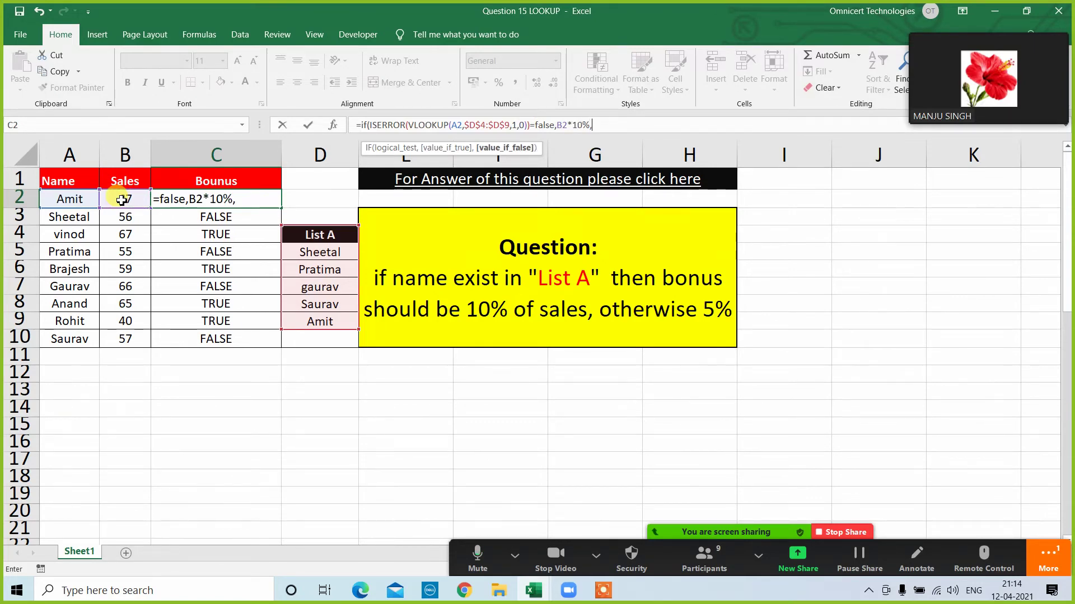
click(128, 199)
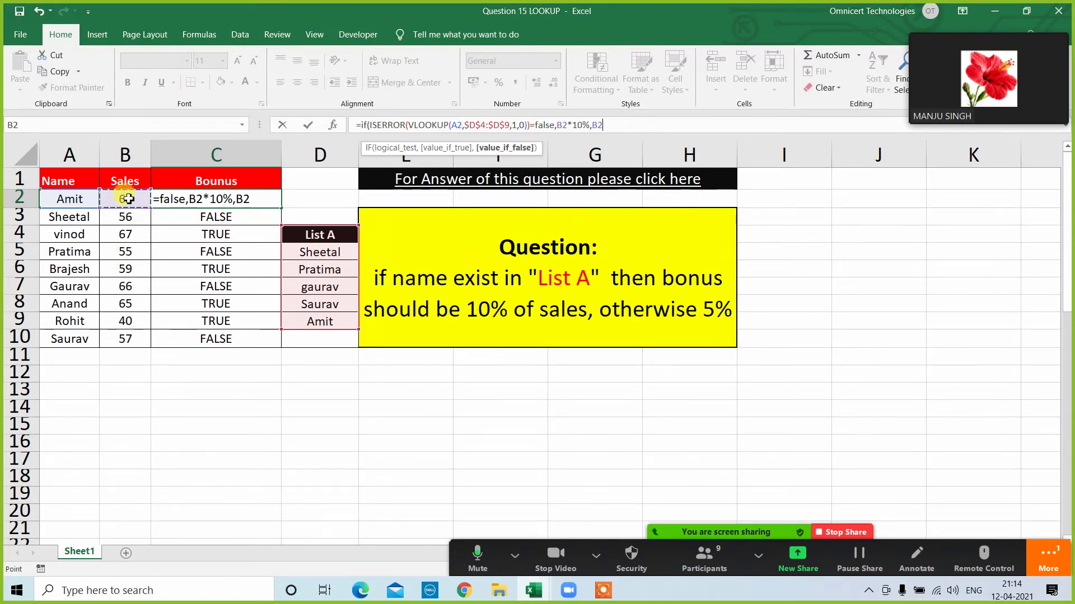
text(*5%))
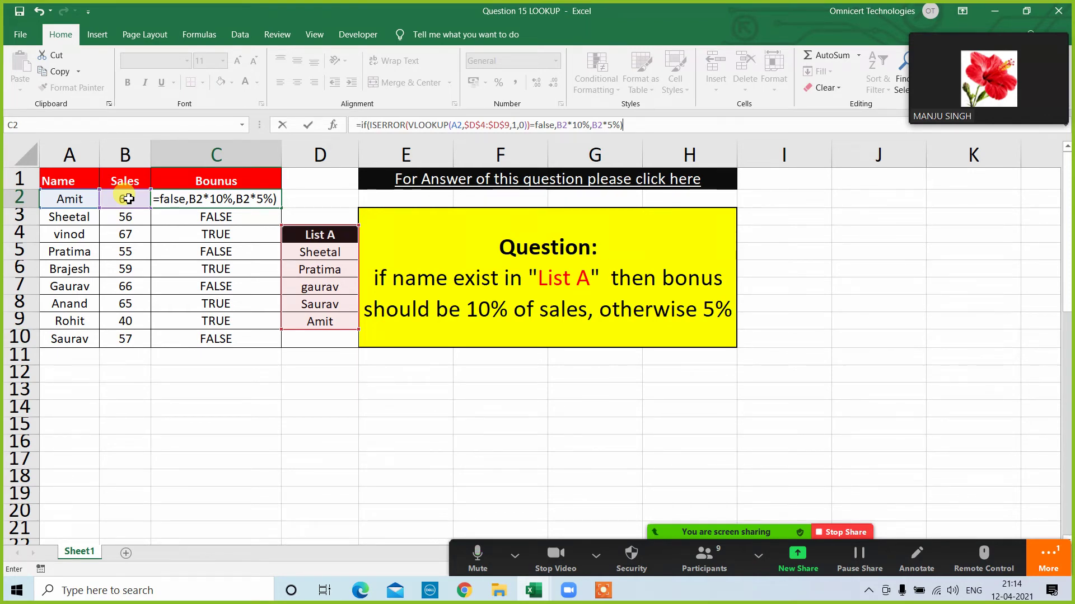
key(Return)
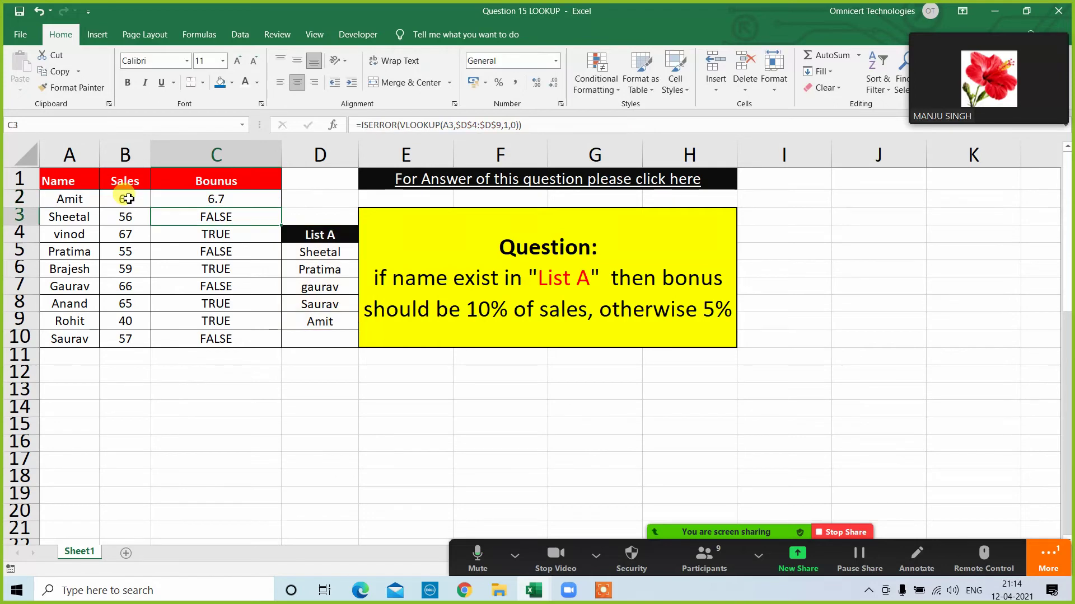
Copy the completed bonus formula from C2 down through C10.
click(270, 199)
double_click(281, 208)
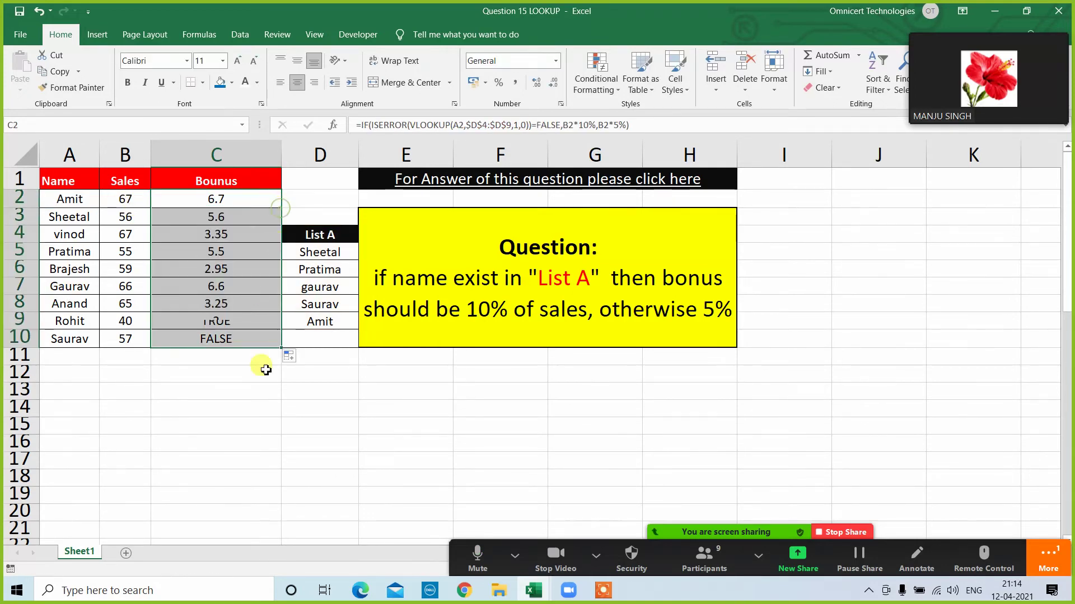
click(248, 431)
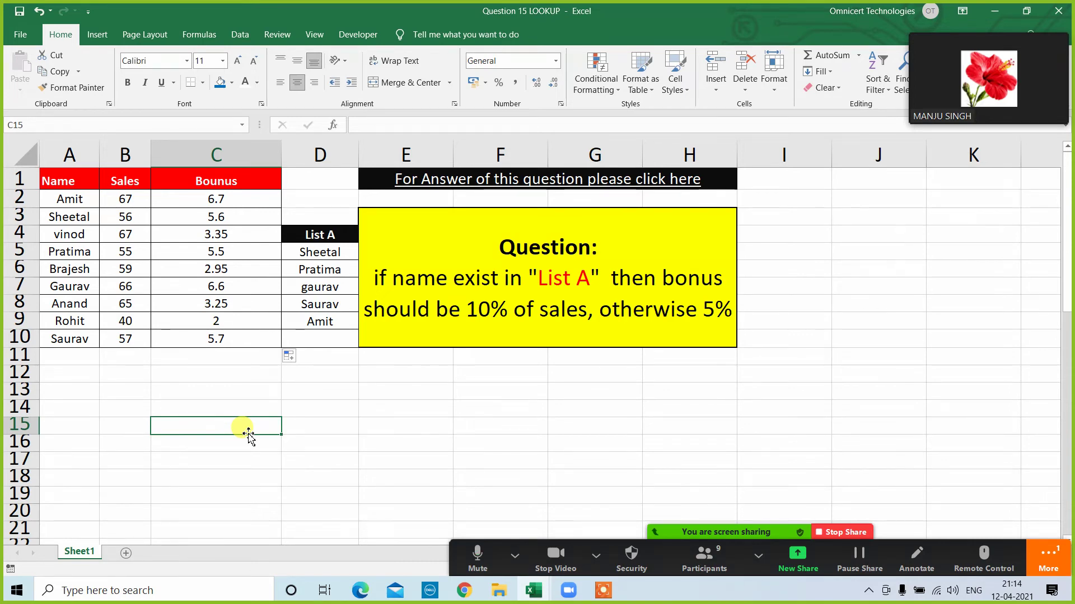
Compare the names in List A with the sales table to check which rows receive the 10% or 5% bonus.
drag(318, 251, 311, 324)
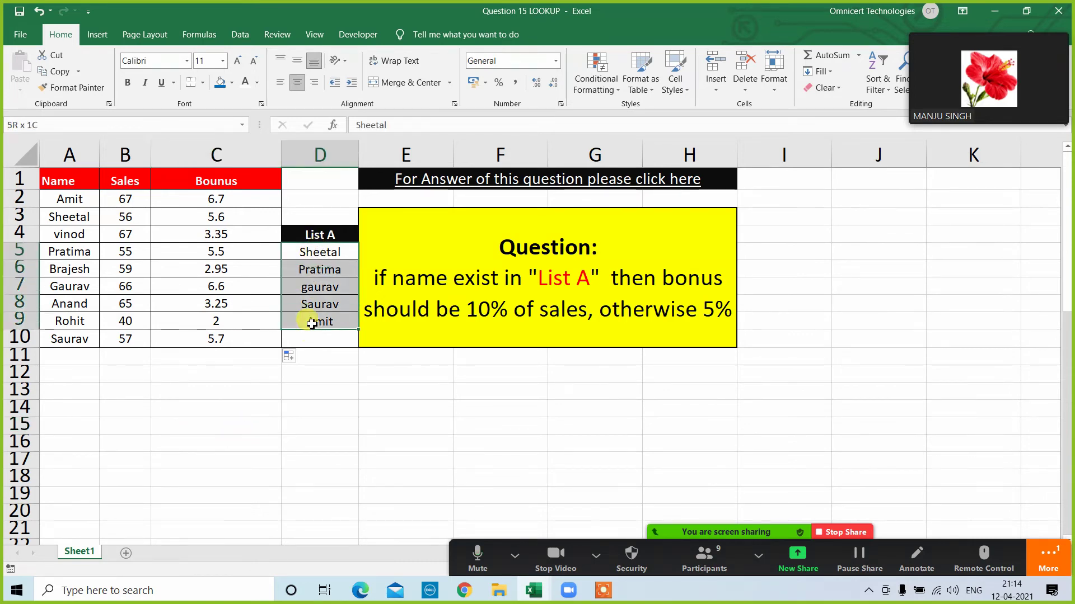
click(324, 393)
click(321, 326)
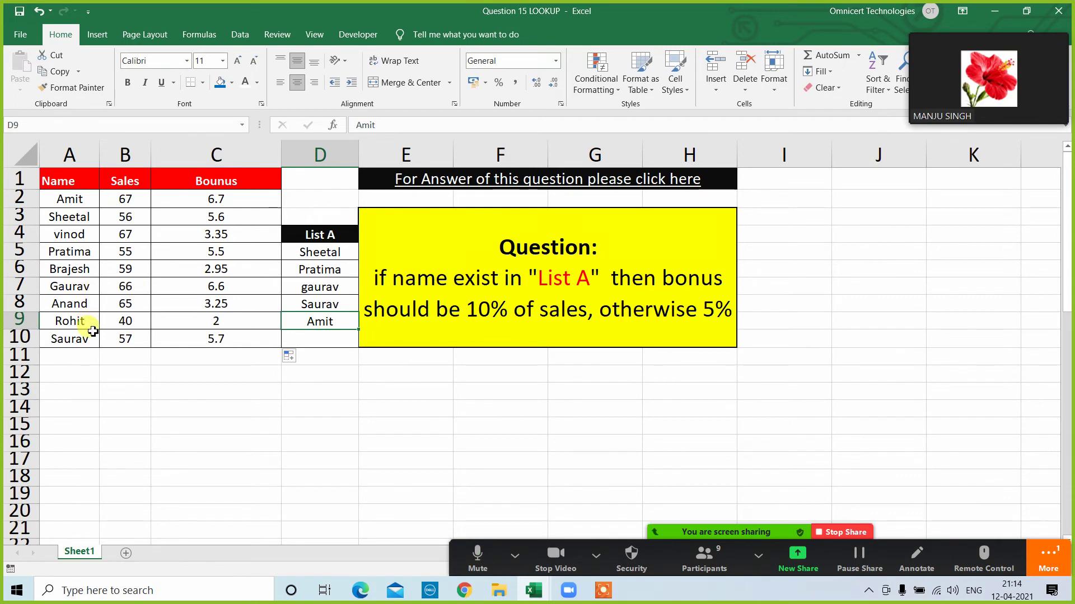
drag(81, 200, 214, 199)
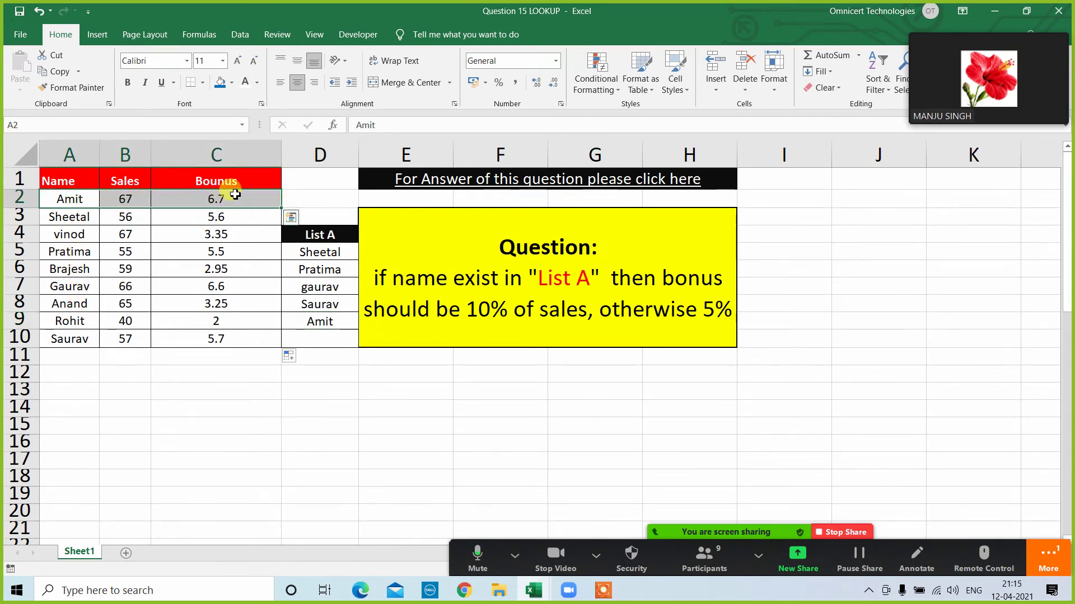
click(230, 197)
click(336, 293)
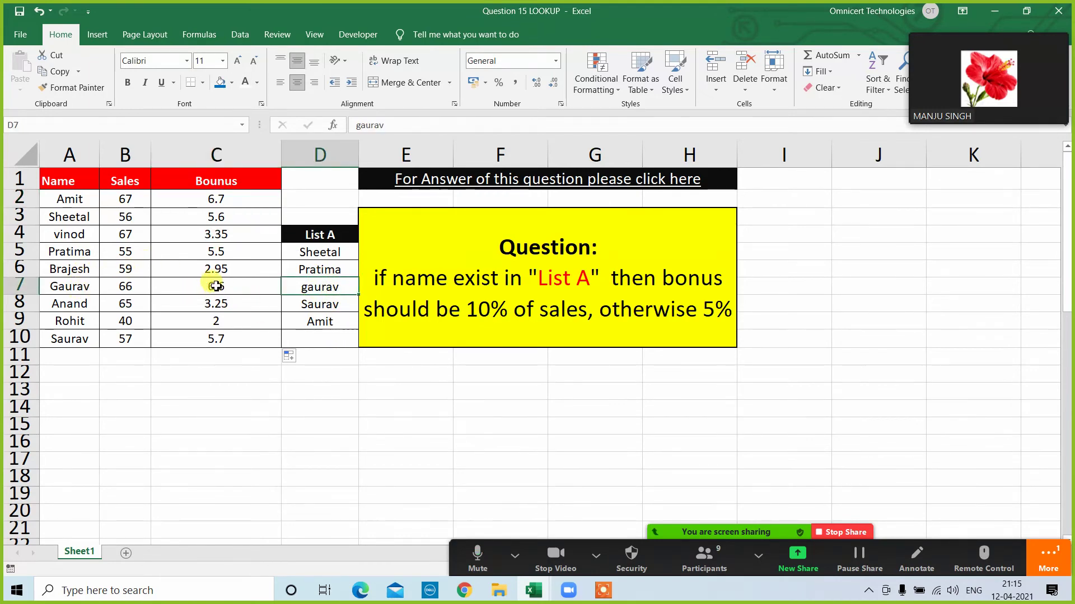
click(212, 282)
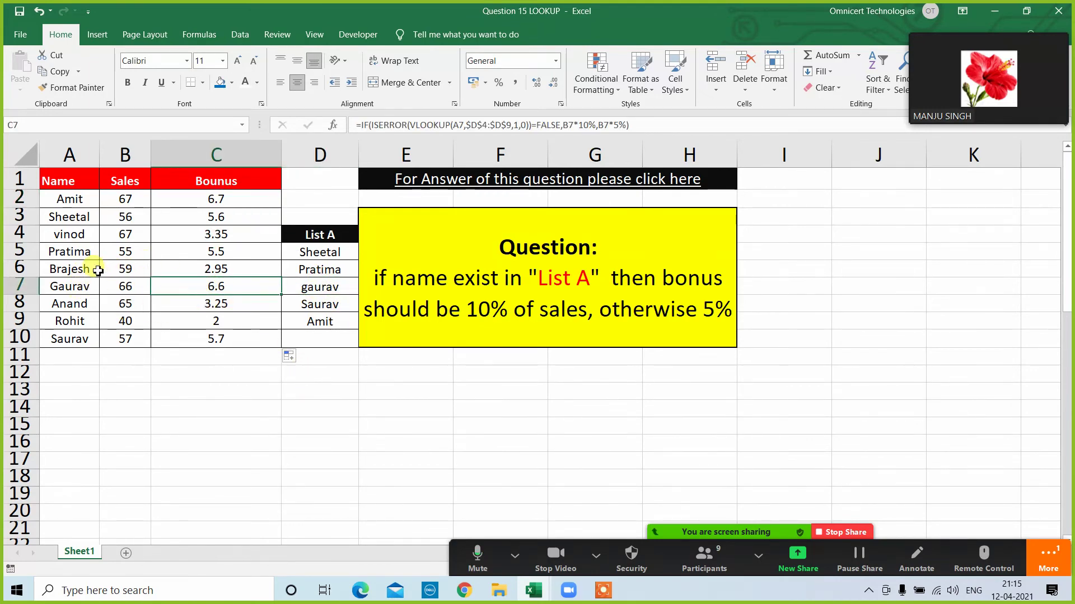
drag(73, 270, 233, 264)
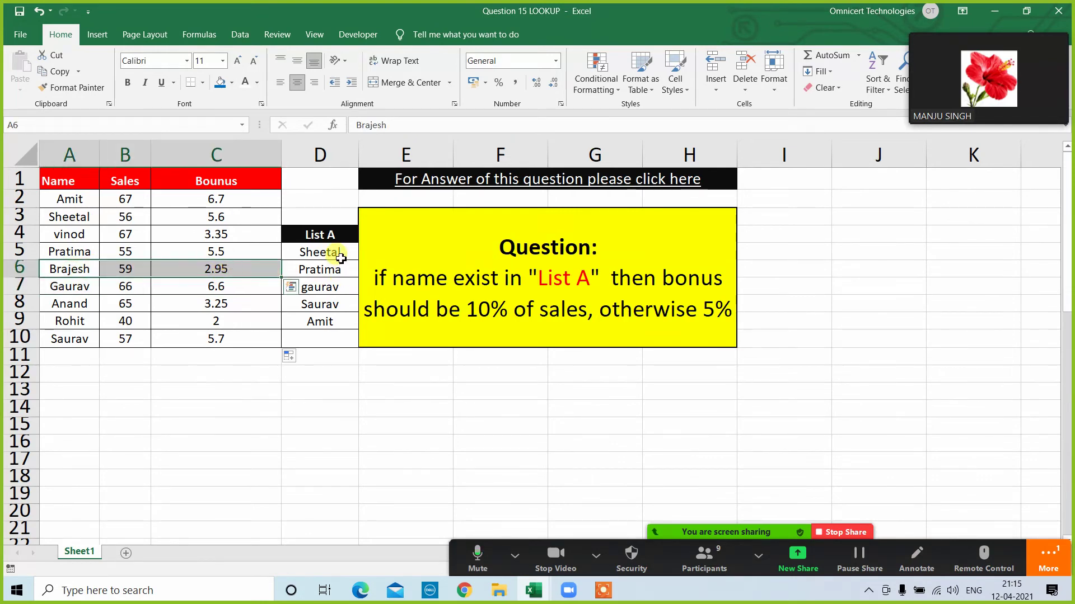
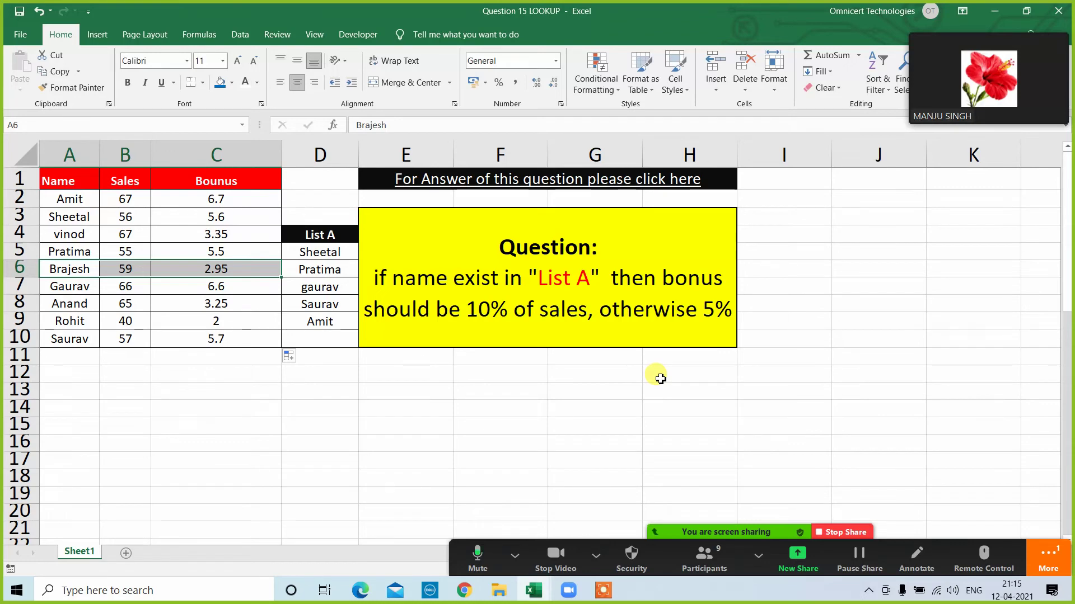
click(670, 436)
click(309, 439)
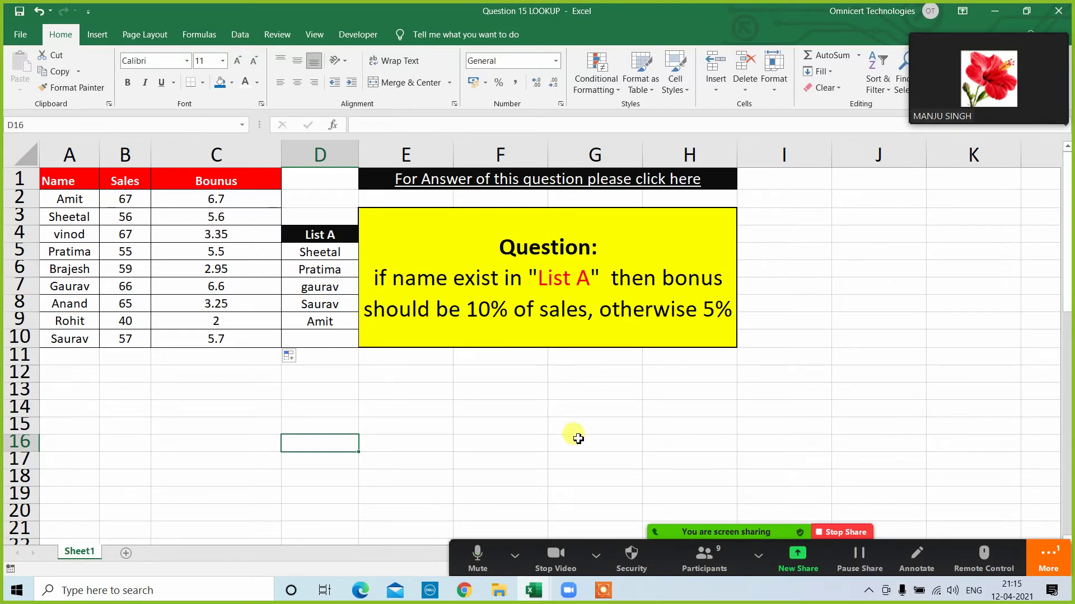
click(883, 301)
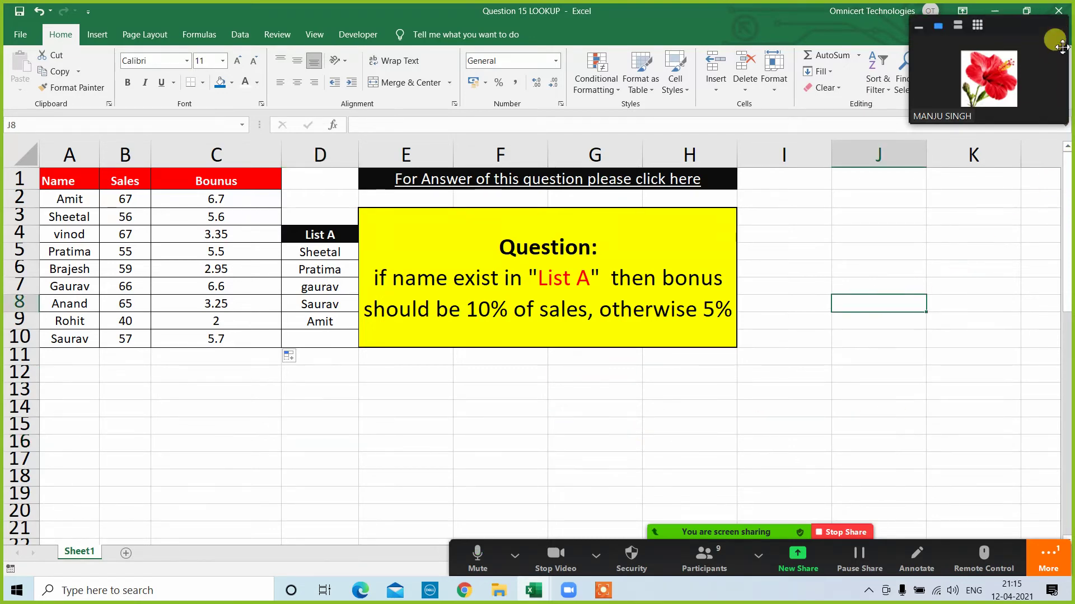
Close the Question 15 LOOKUP and 11 apr workbooks without saving changes.
click(1063, 12)
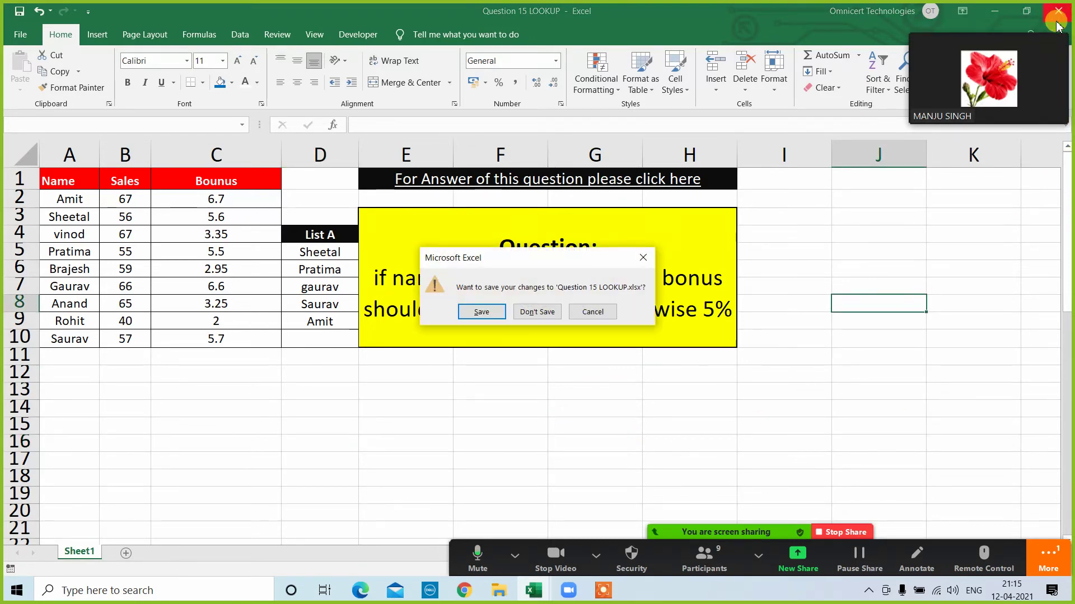
click(538, 313)
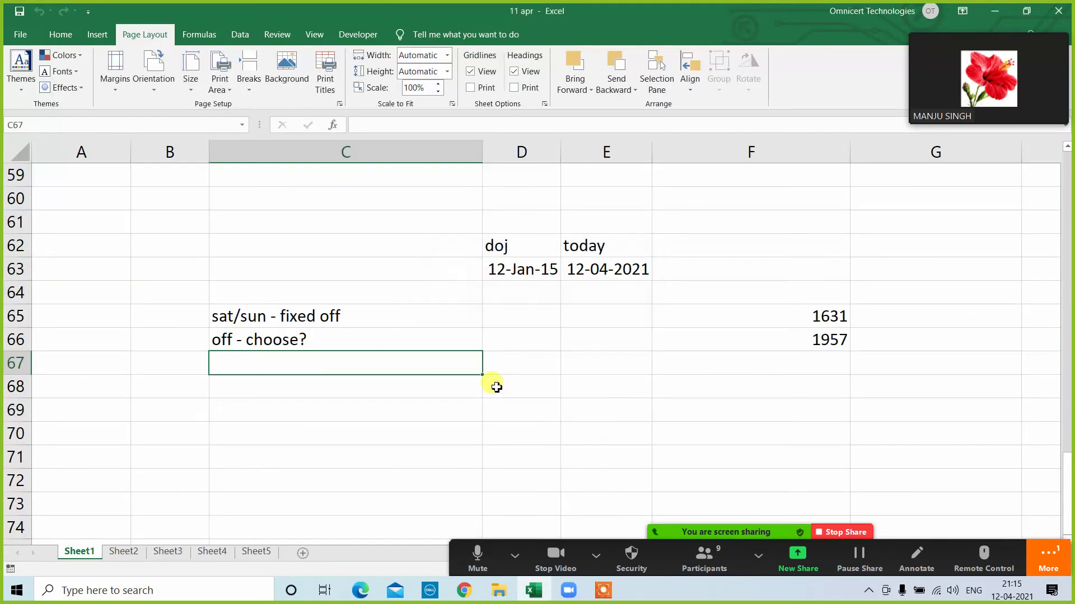
click(1063, 13)
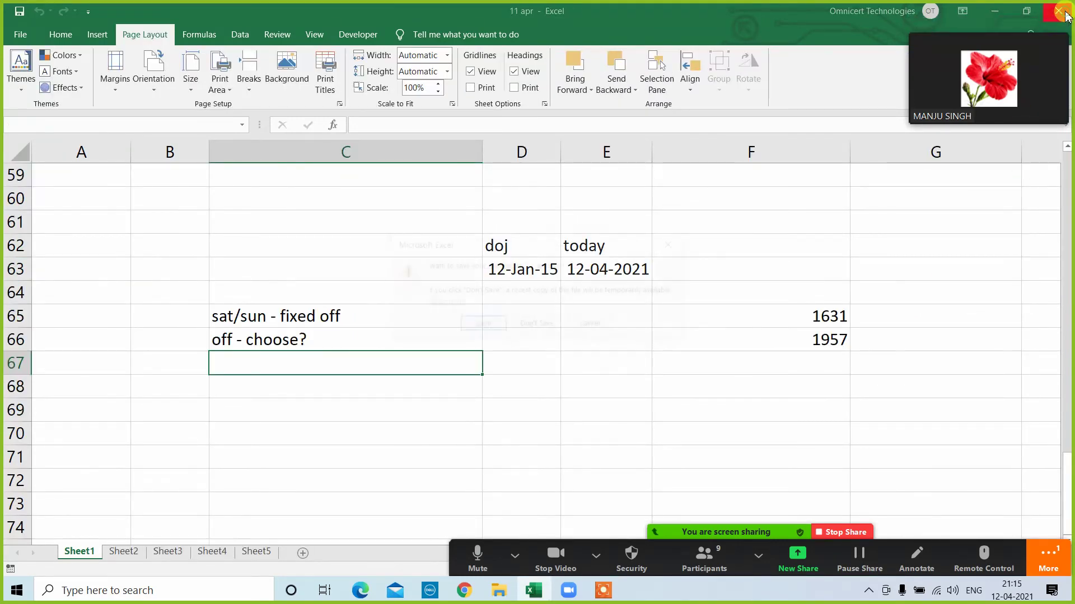
click(533, 322)
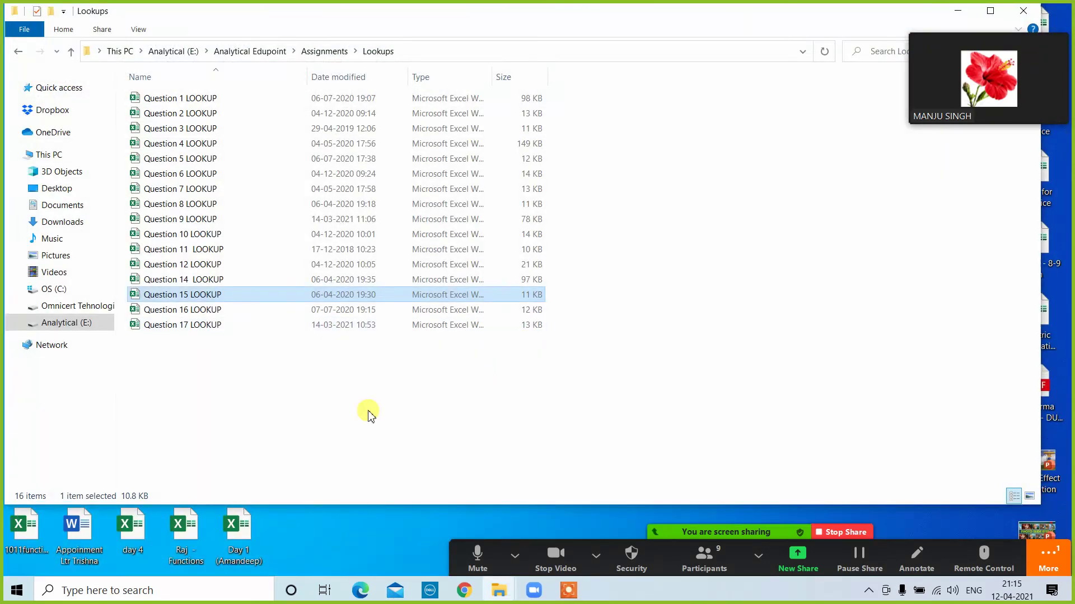
Open the Question 16 LOOKUP workbook from the Lookups folder and maximize its window.
click(170, 312)
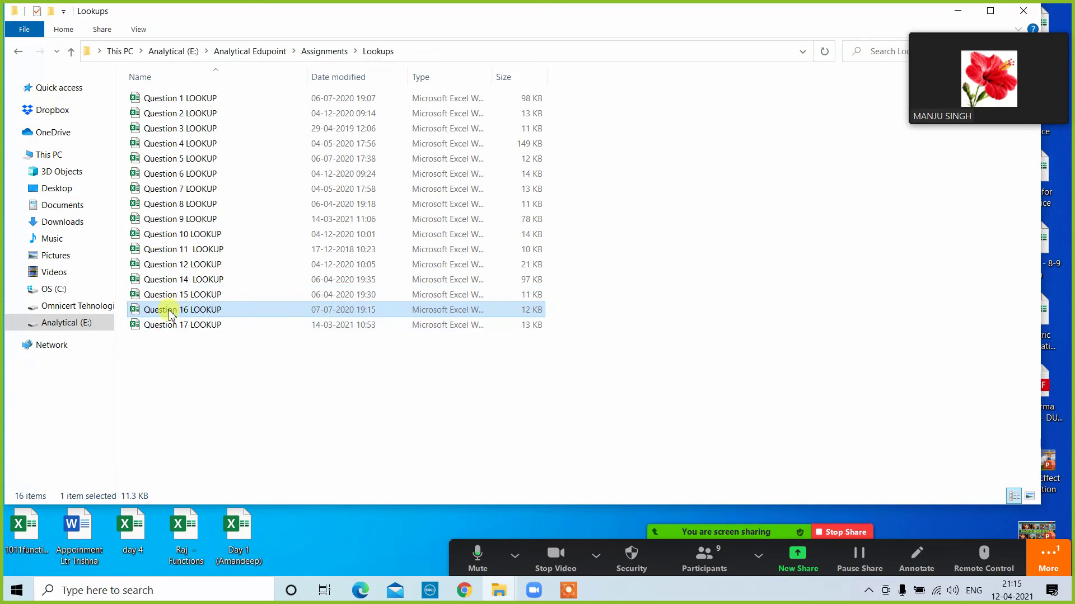
double_click(170, 312)
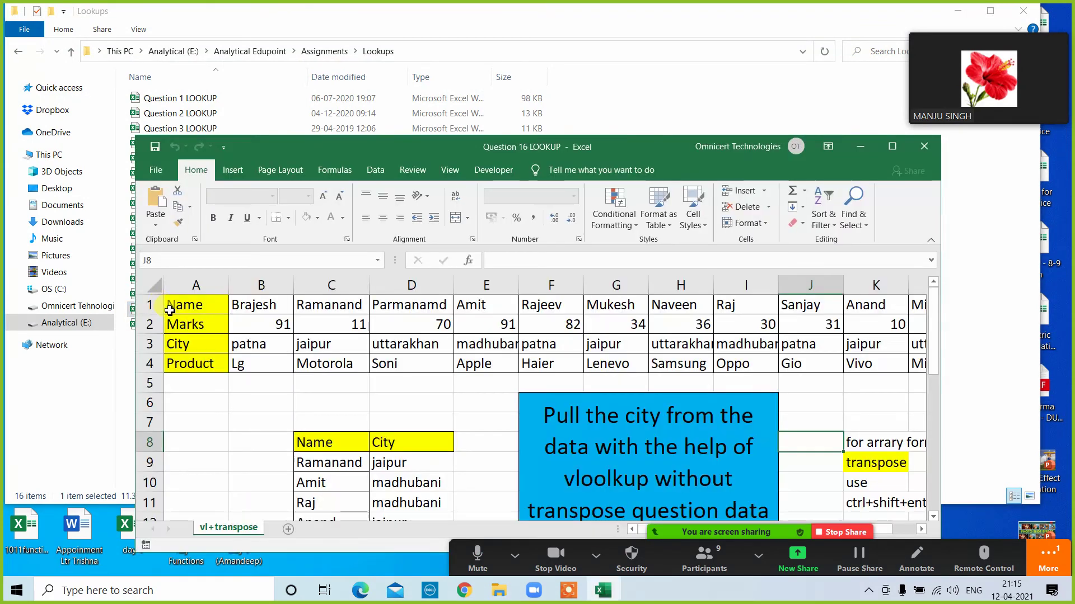
click(892, 152)
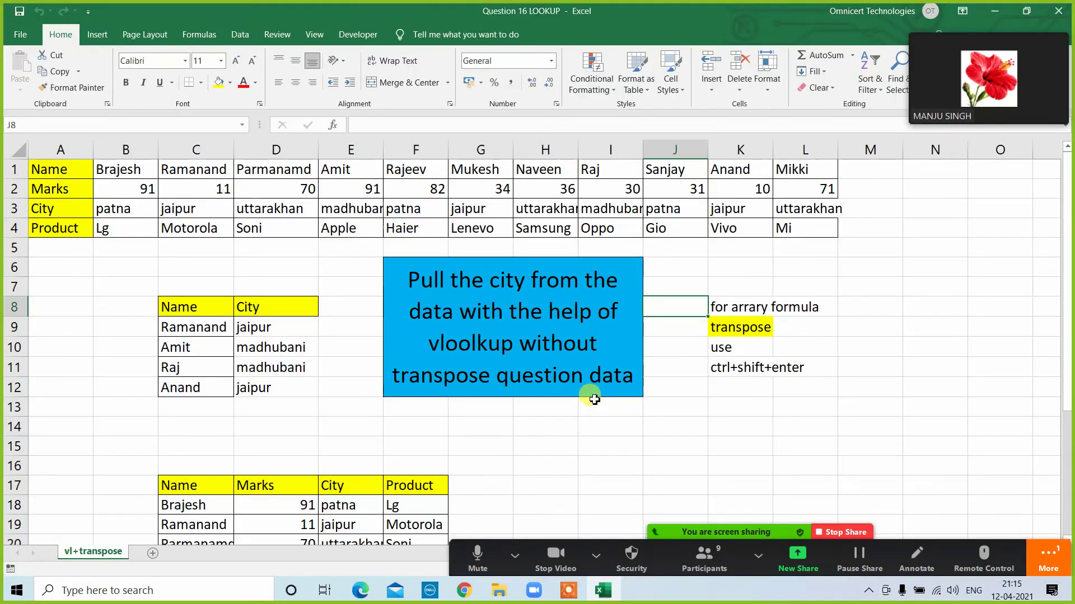
Clear the existing City lookup formulas from D9:D13.
drag(286, 325, 277, 402)
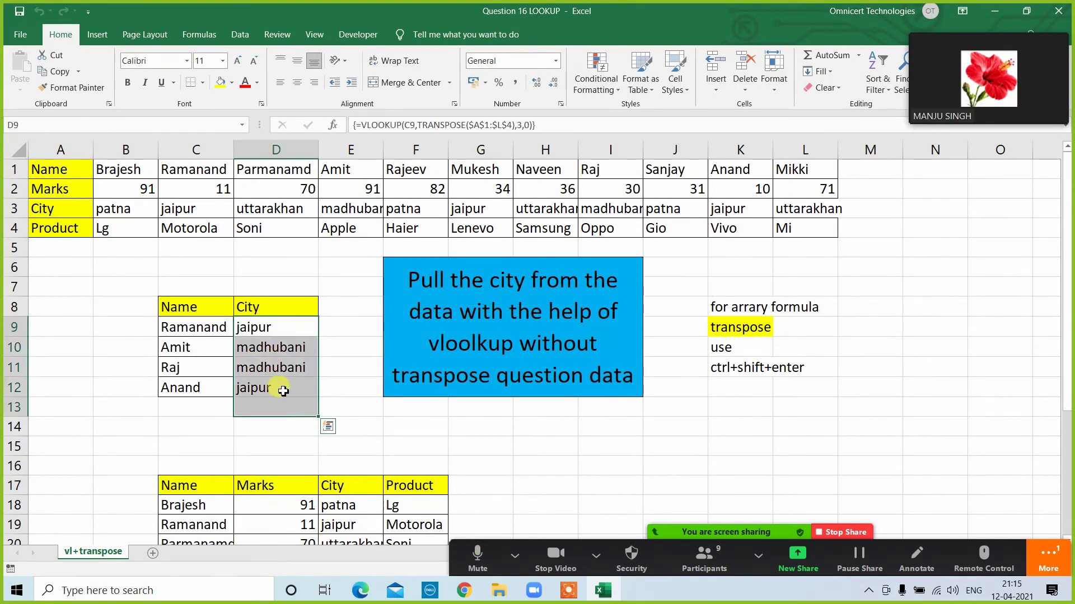
key(Delete)
scroll(305, 431, down, 2)
scroll(453, 386, down, 2)
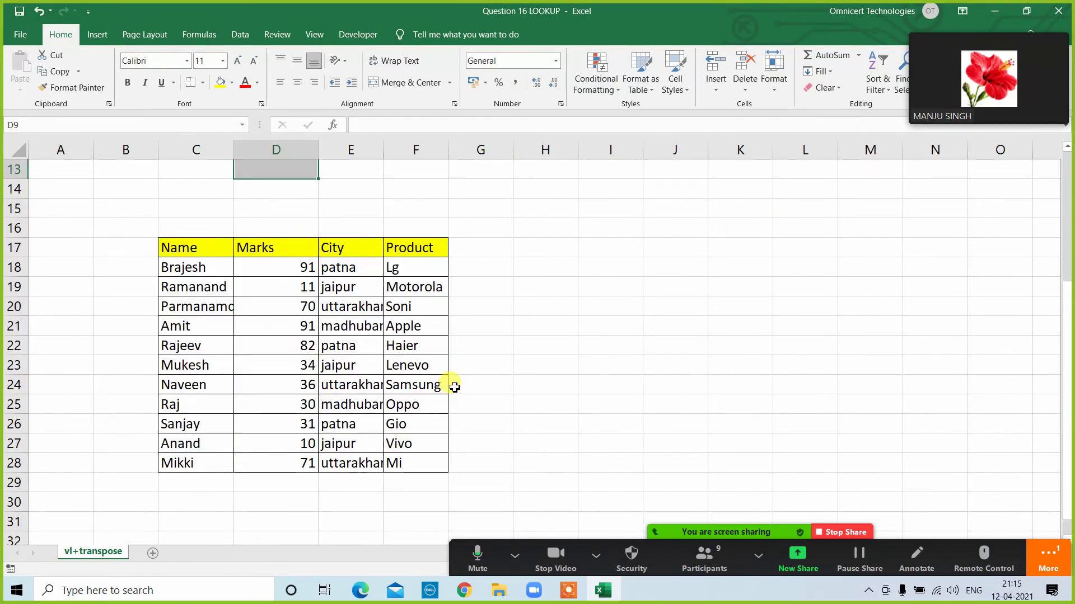
scroll(453, 386, up, 4)
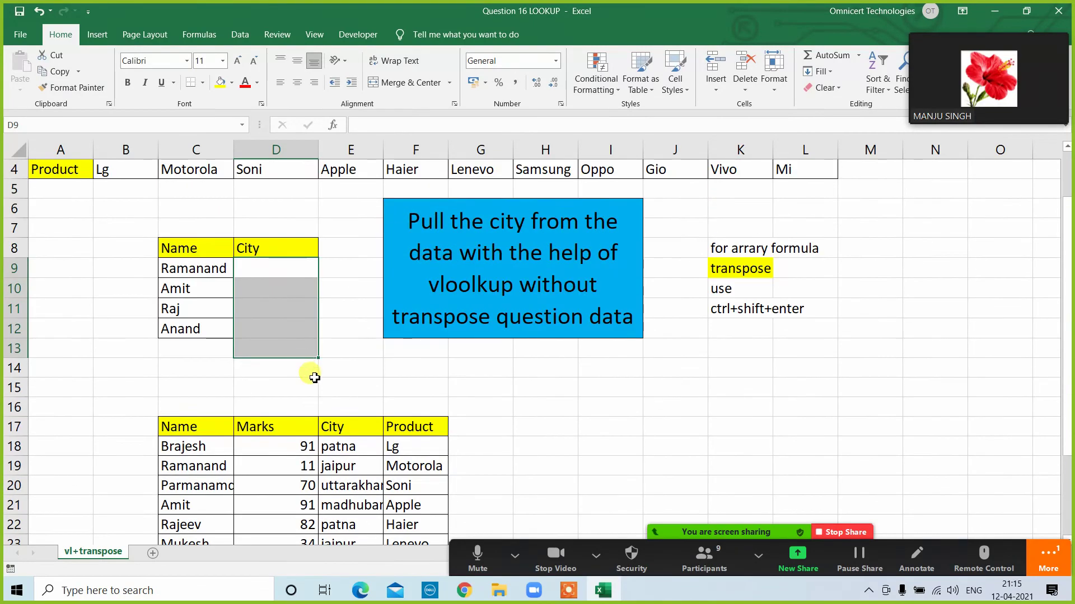
Delete rows 17 to 28, which hold the transposed copy of the data.
scroll(347, 436, down, 2)
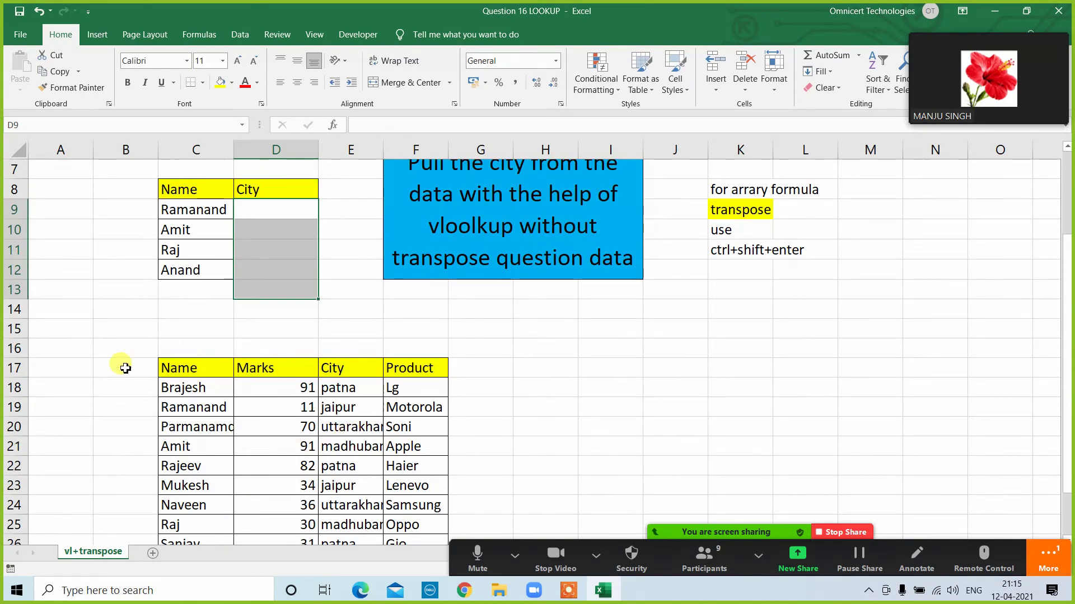
drag(14, 367, 14, 534)
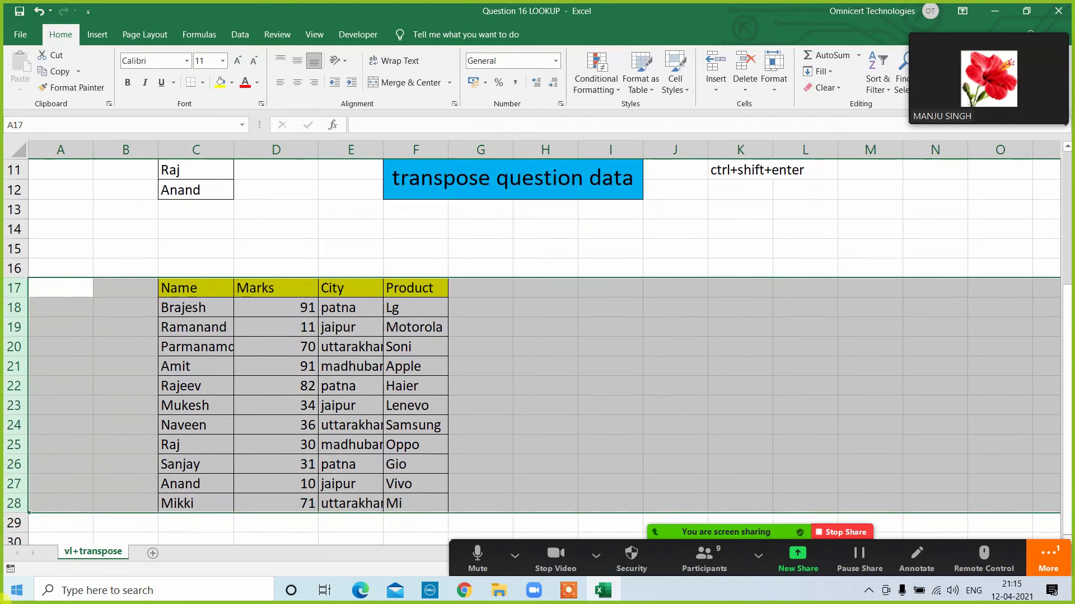
key(ctrl+minus)
click(271, 497)
scroll(331, 391, up, 3)
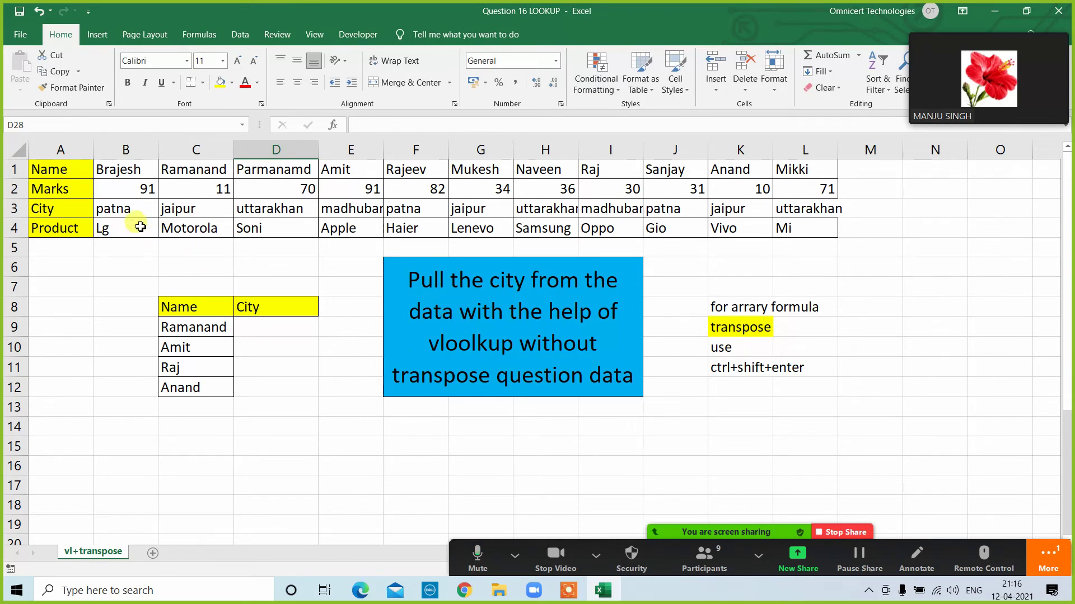
Review the horizontal data in A1:L4, the name list in C8:C12 and the task instruction in the blue box.
drag(79, 172, 822, 234)
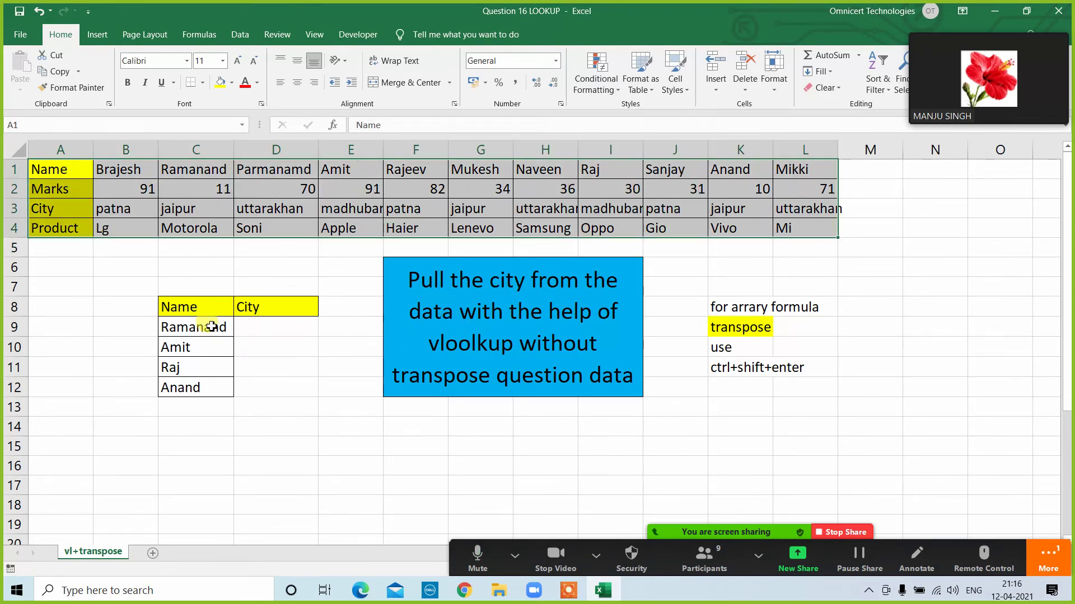
drag(210, 305, 194, 408)
click(234, 439)
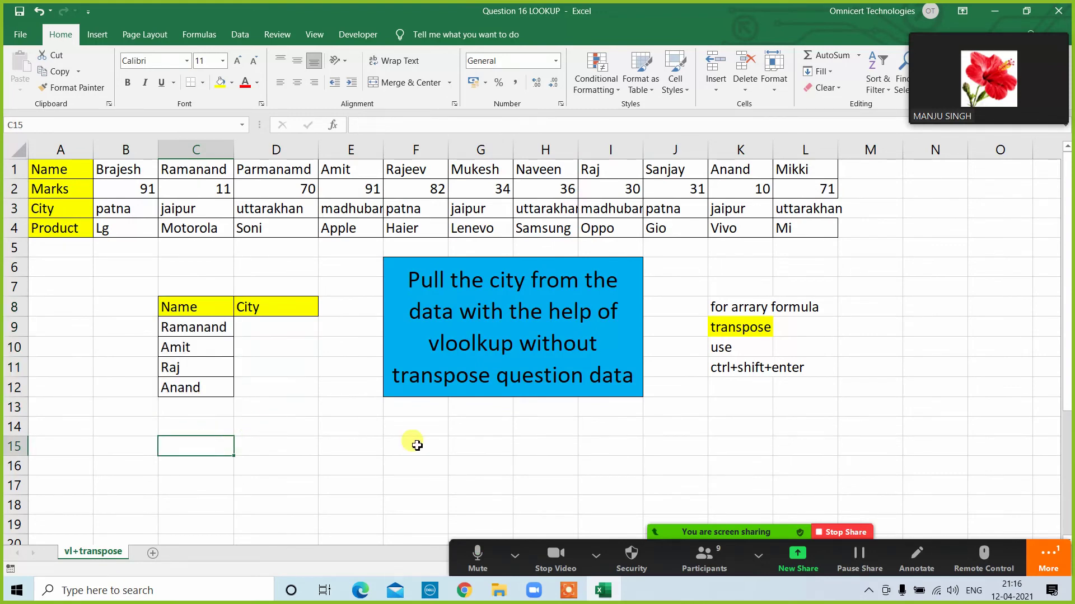
click(472, 305)
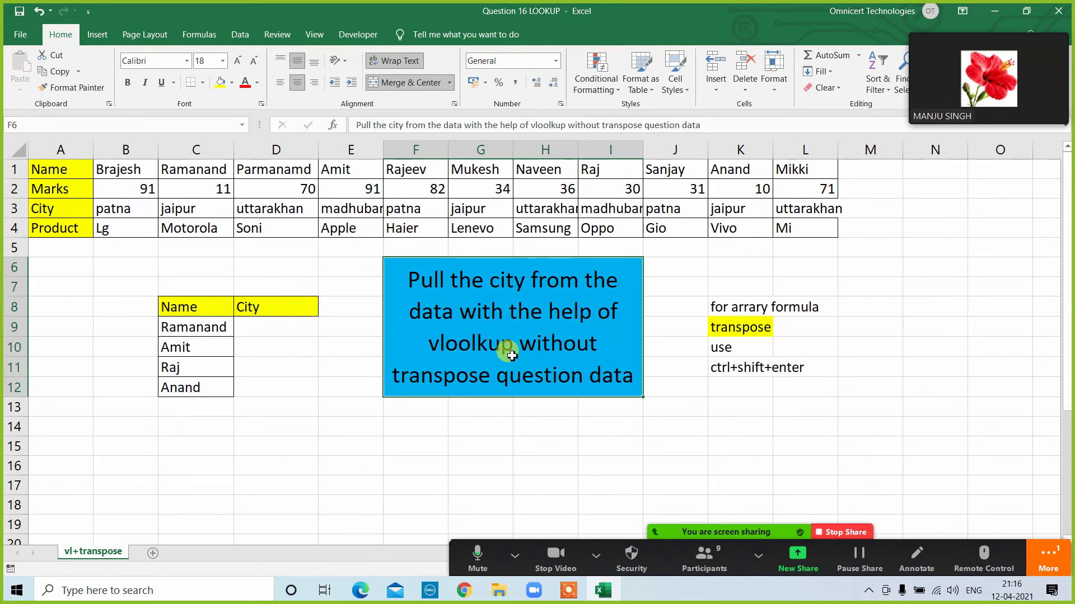
click(282, 335)
drag(80, 178, 240, 451)
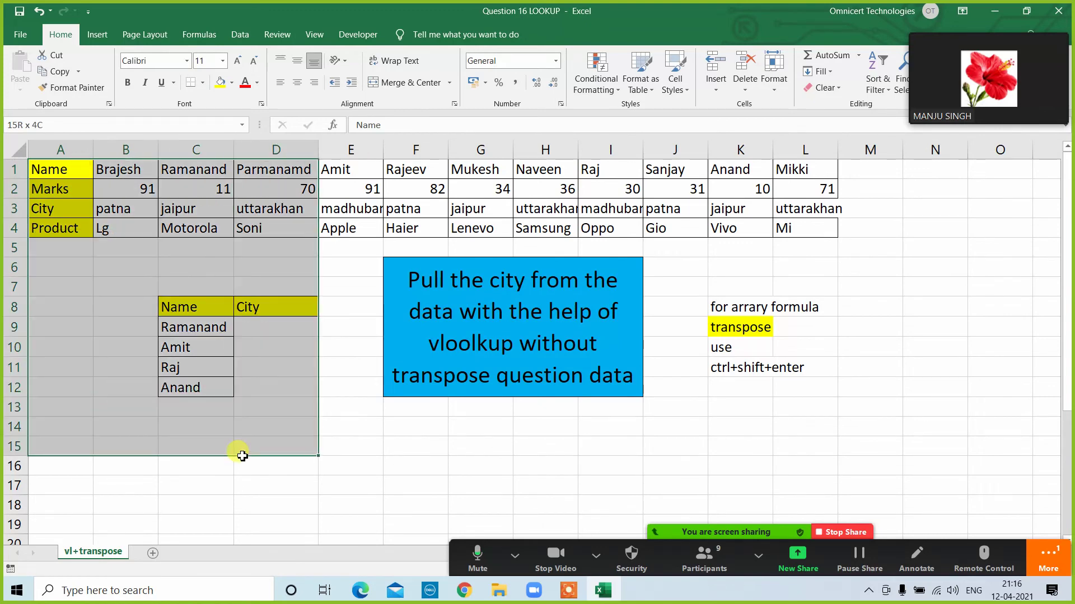
drag(61, 170, 823, 233)
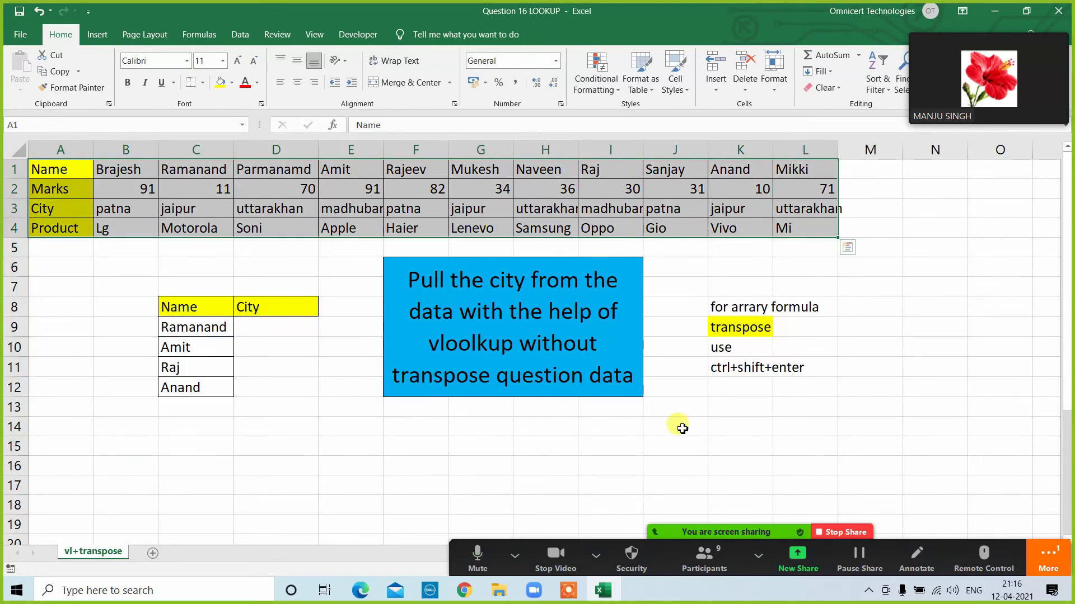
click(498, 485)
click(466, 362)
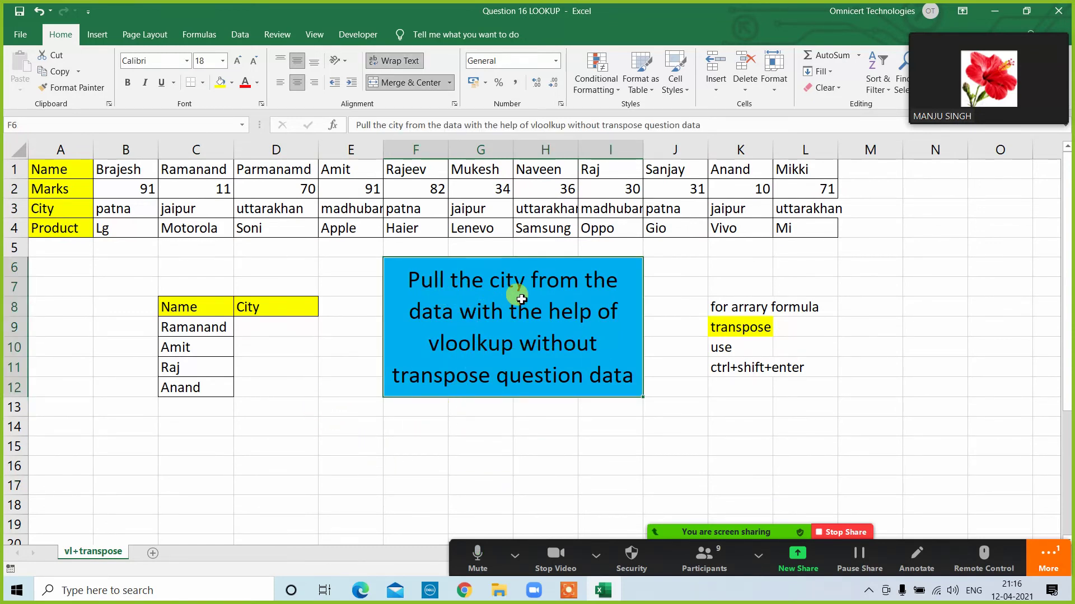
Try a VLOOKUP for C9 directly on the horizontal data in D9, and clear the cell.
click(251, 325)
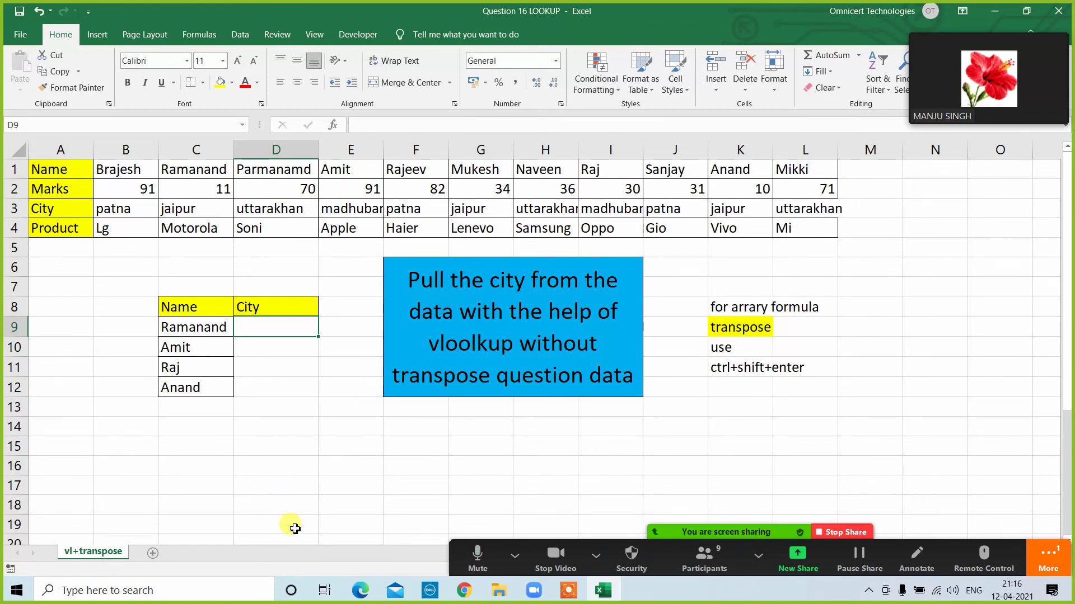
text(=vl)
key(Tab)
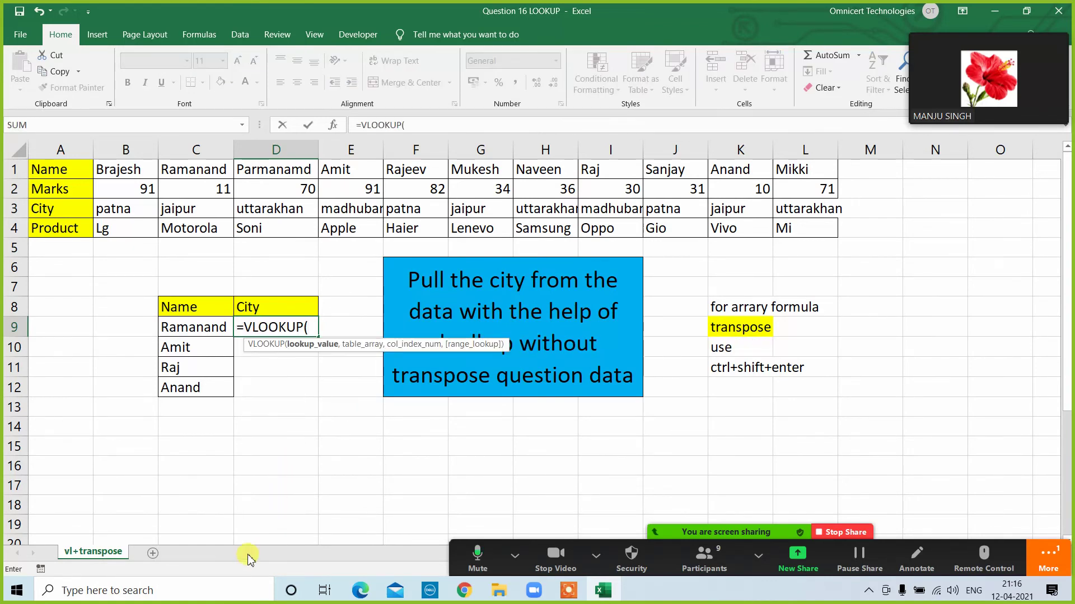
click(211, 327)
text(,)
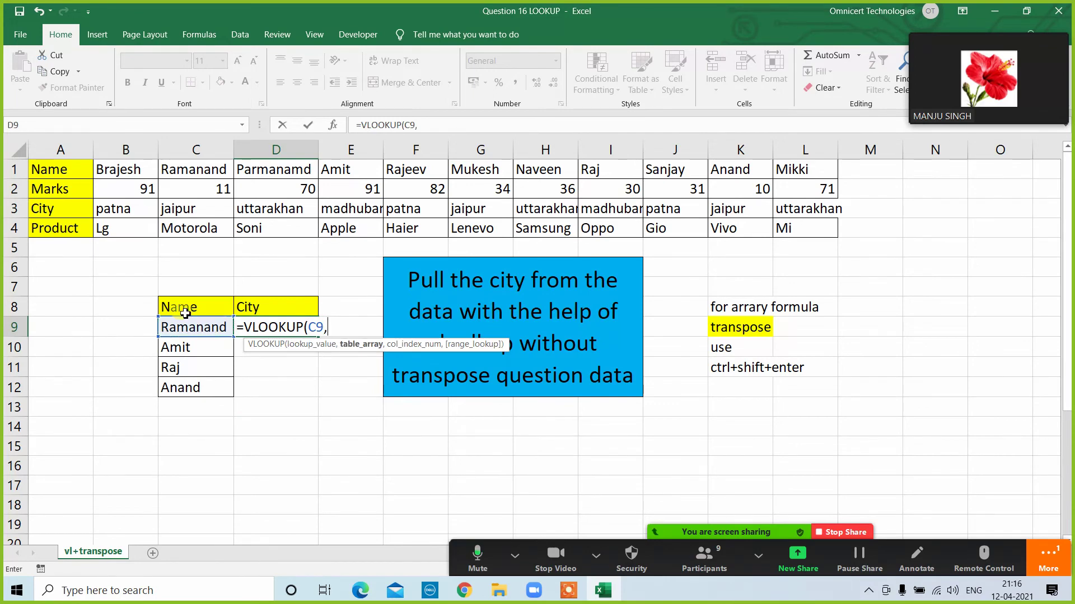
drag(62, 170, 797, 230)
key(F4)
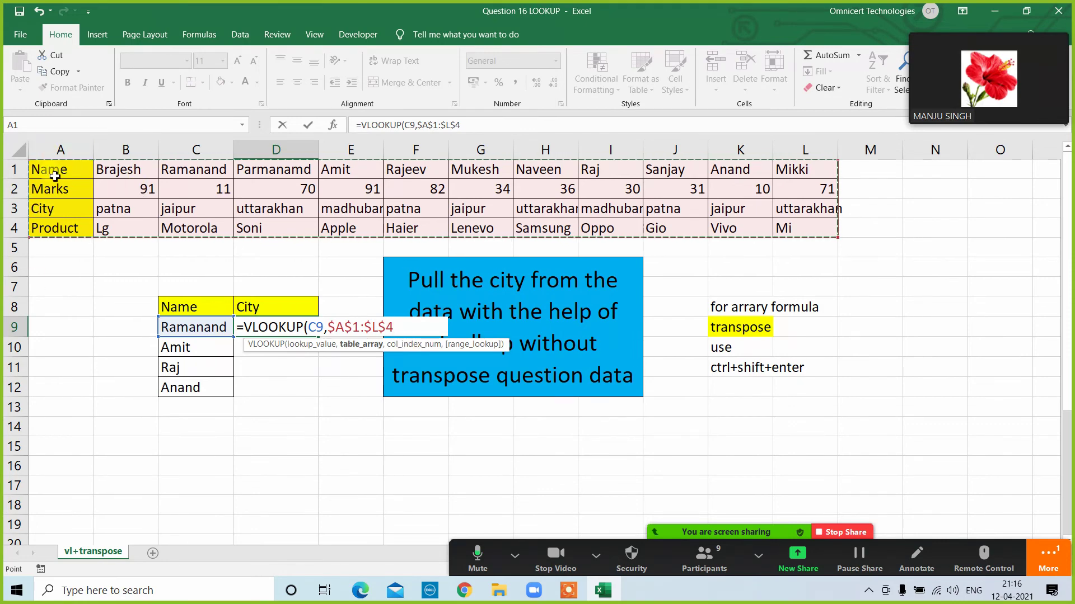
text(,0))
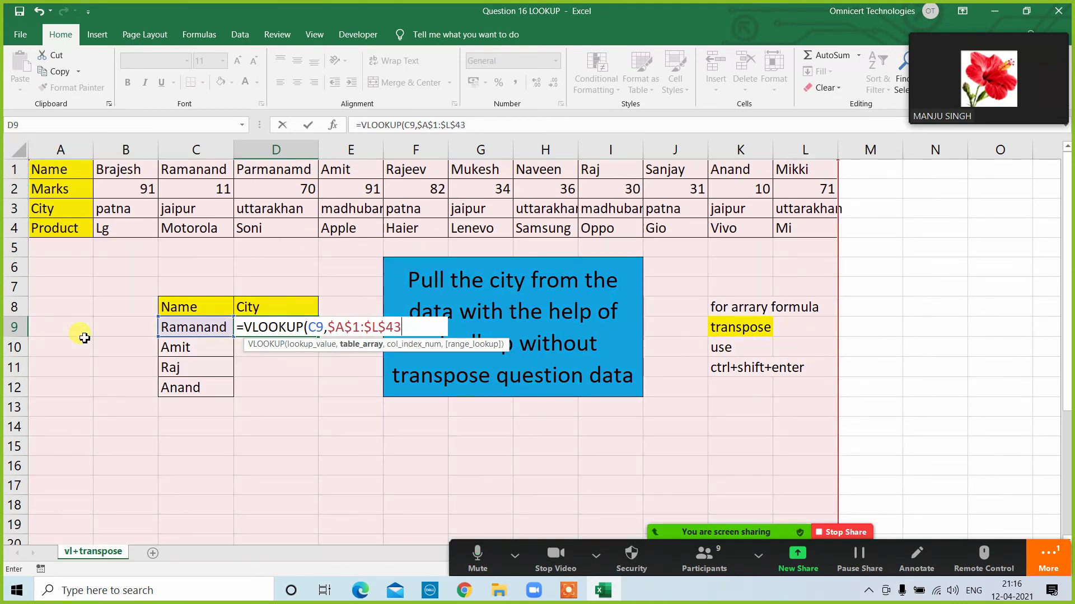
key(Return)
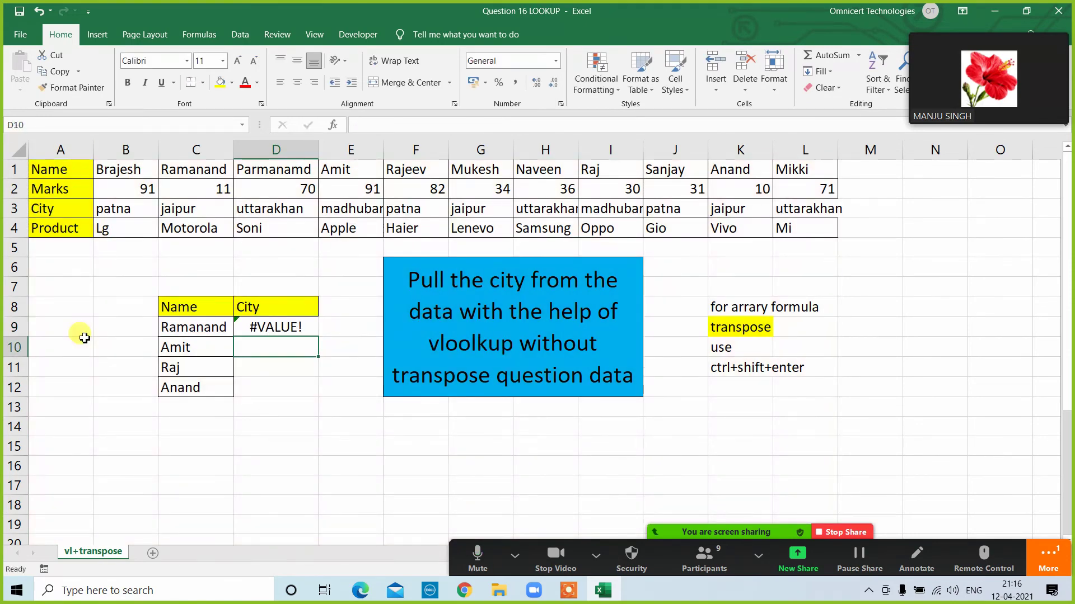
key(Up)
key(Delete)
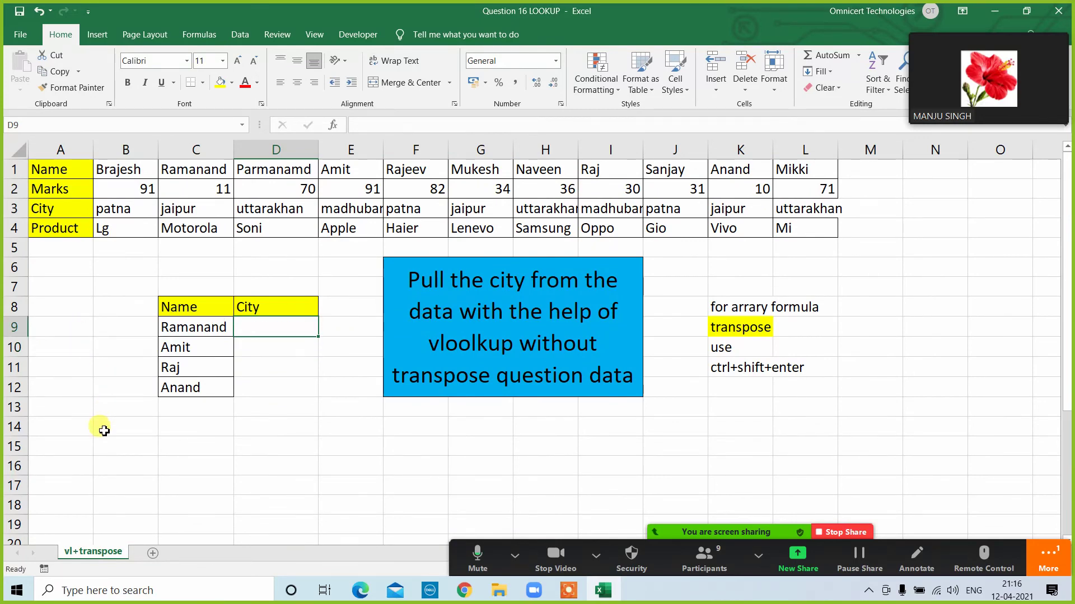
key(Down)
click(307, 446)
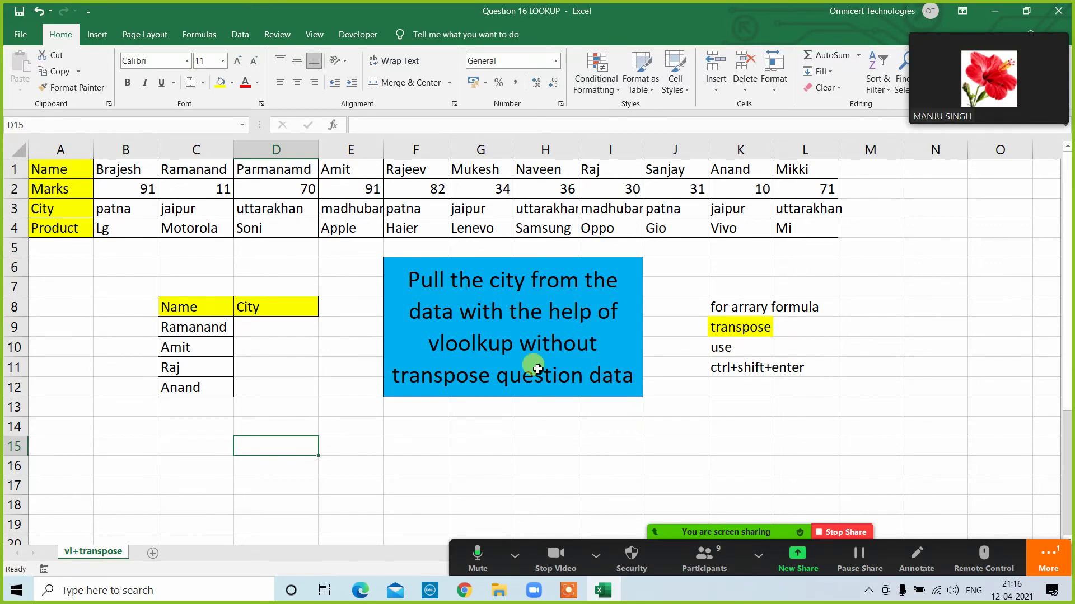
click(480, 441)
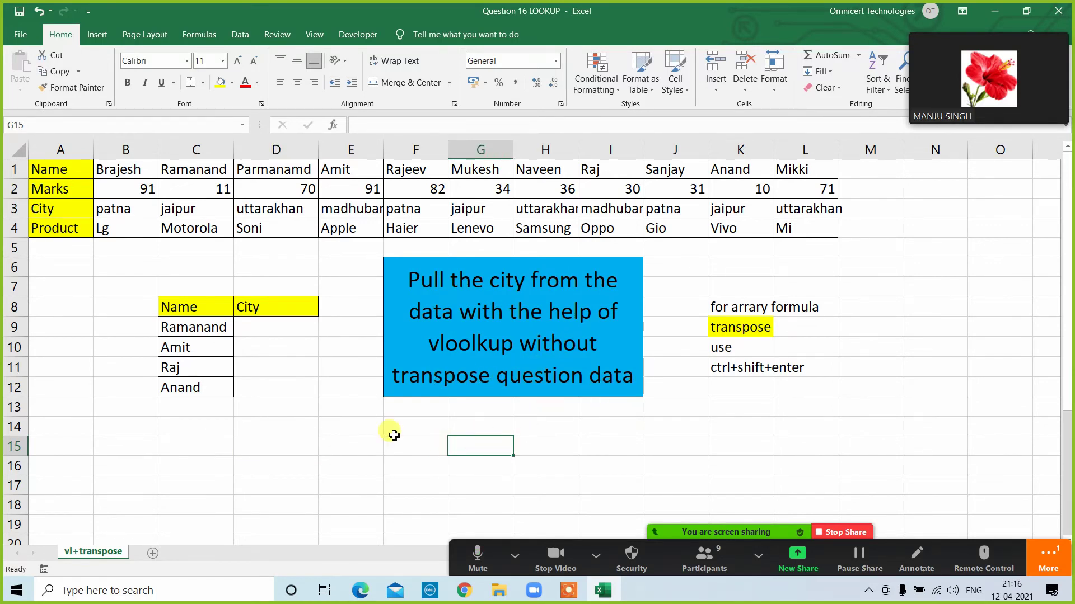
Copy the horizontal data A1:L4 and paste it transposed at B15.
drag(64, 175, 811, 229)
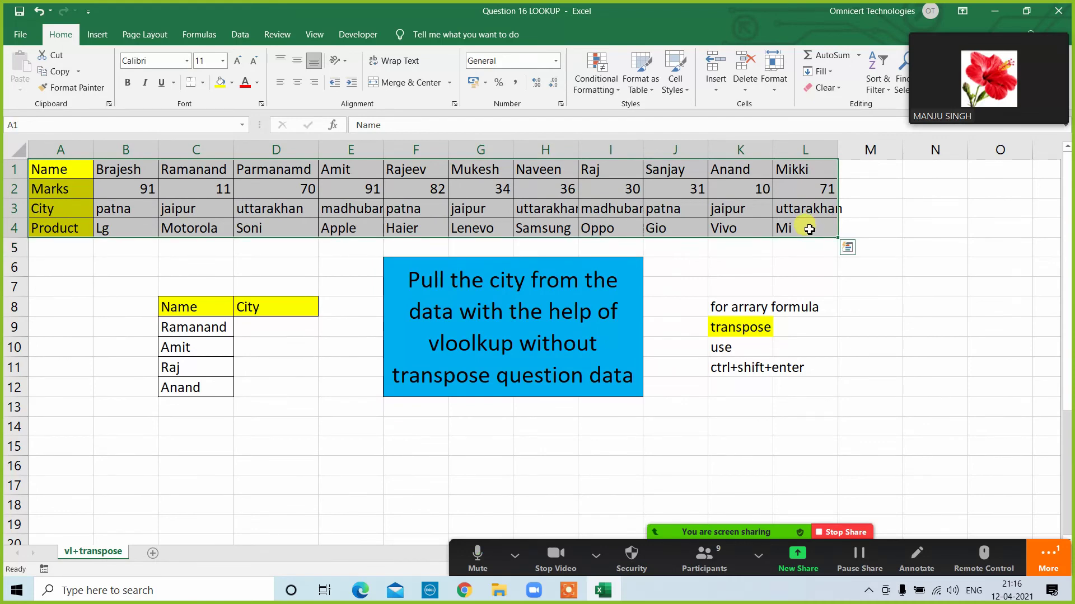
key(ctrl+c)
scroll(291, 427, down, 2)
click(114, 323)
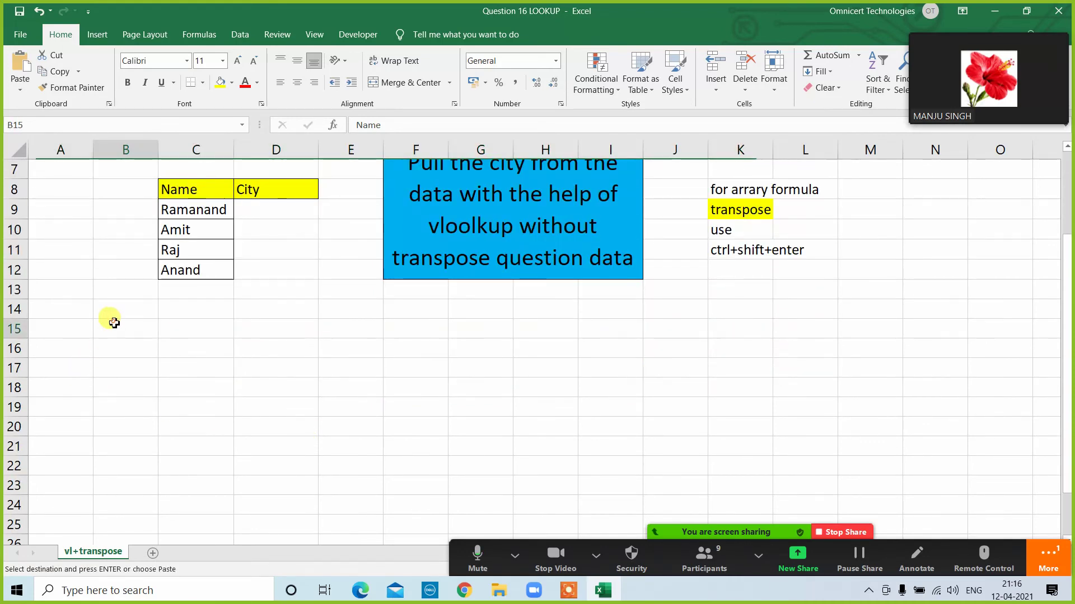
right_click(114, 323)
click(190, 84)
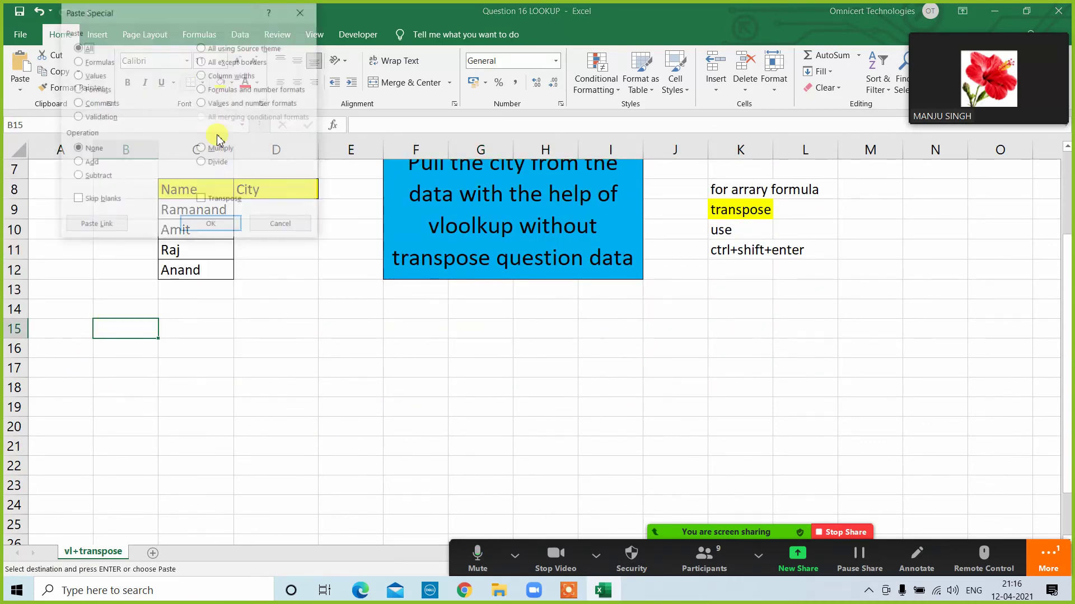
click(202, 198)
click(213, 223)
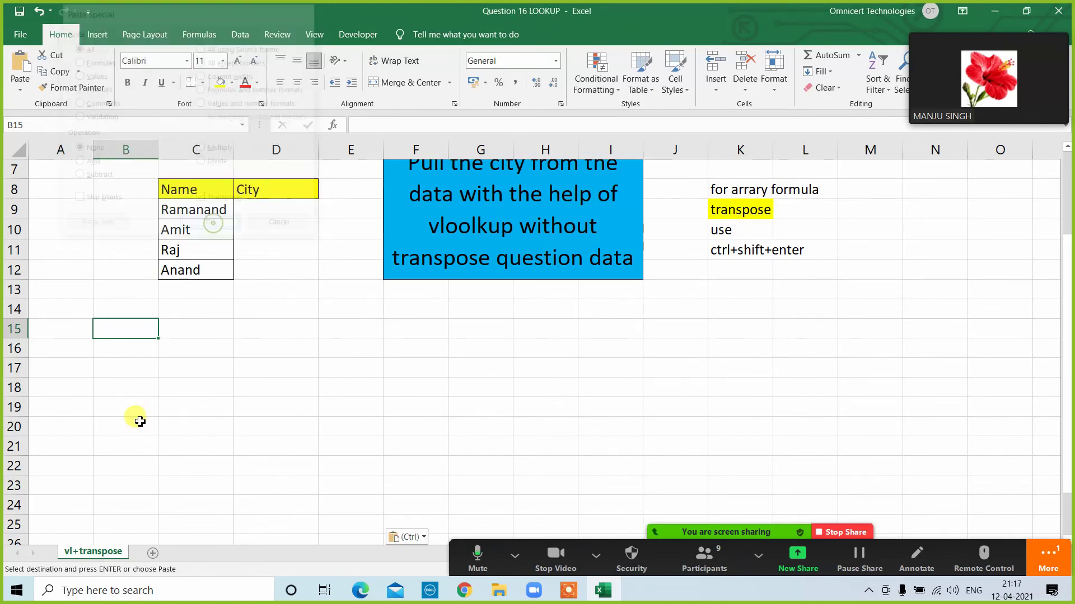
Enter =VLOOKUP(C9,$B$15:$E$26,3,0) in D9 to pull the city from the transposed table.
click(266, 210)
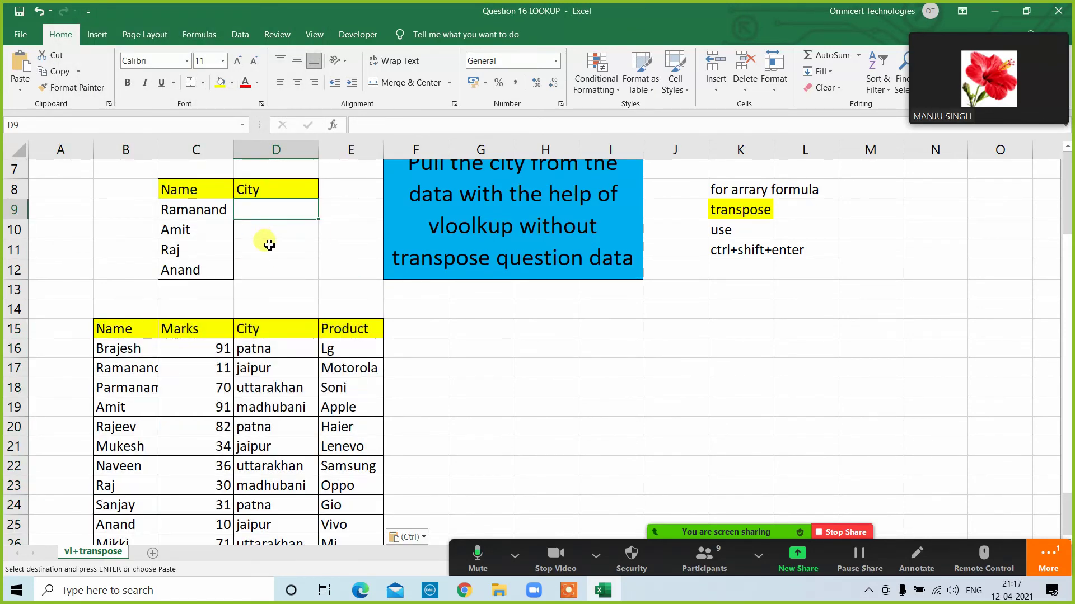
text(=vl)
key(Tab)
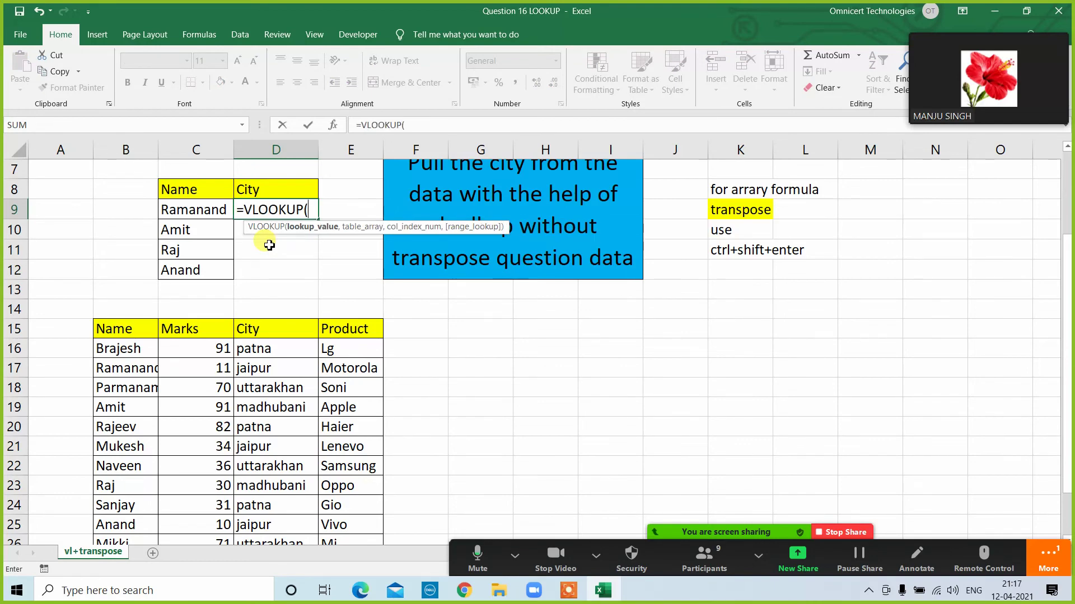
click(198, 213)
text(,)
click(132, 330)
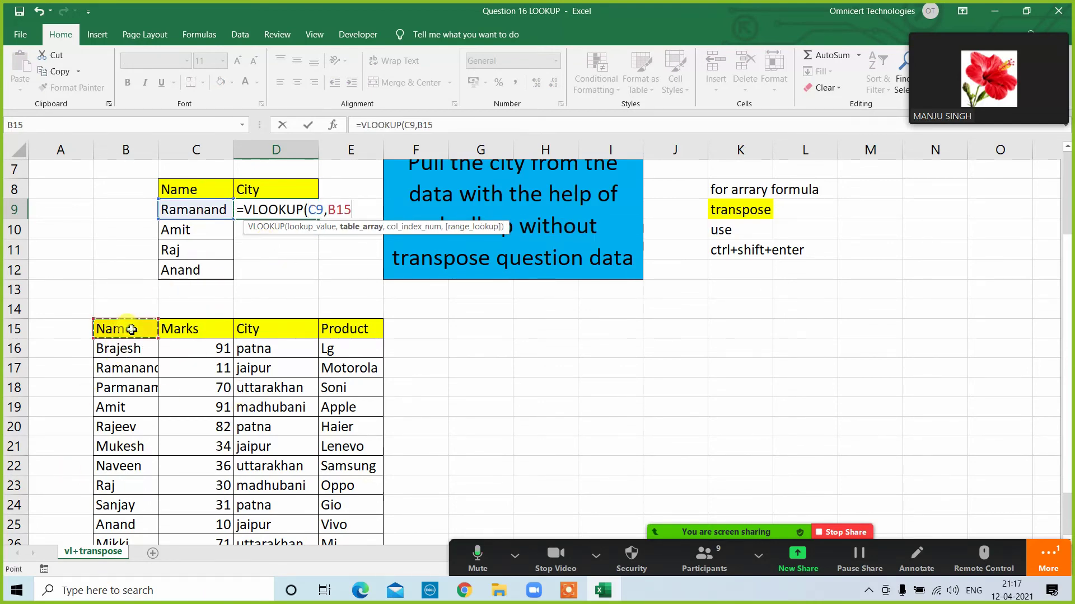
key(ctrl+shift+Down)
key(ctrl+shift+Right)
key(F4)
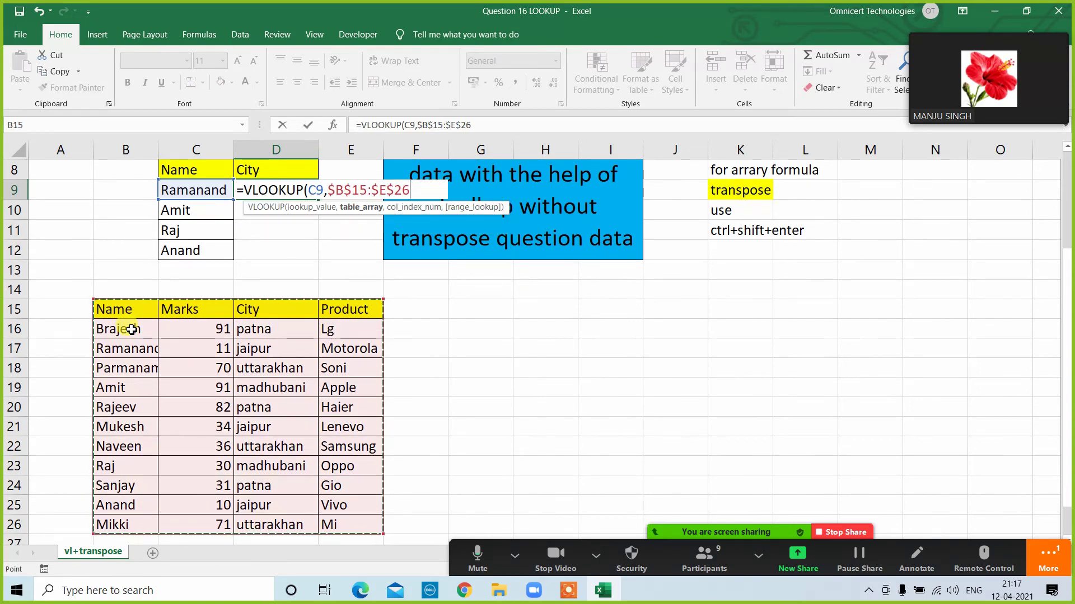
text(,3,0))
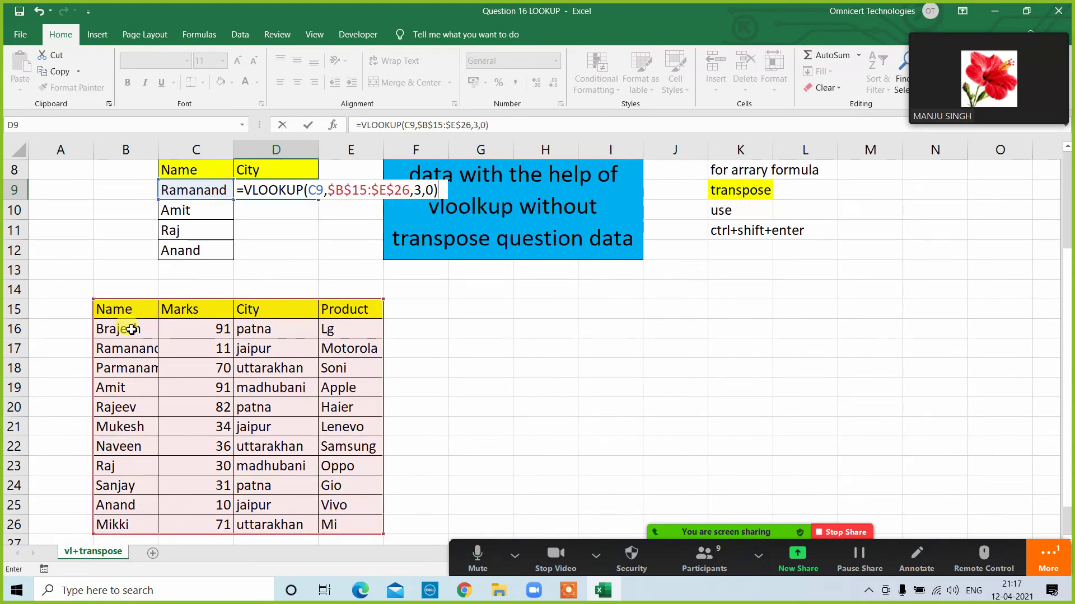
key(Return)
Fill the city lookup formula down through D12 and clear D9:D12.
key(Up)
key(shift+Down)
key(shift+Down)
key(shift+Down)
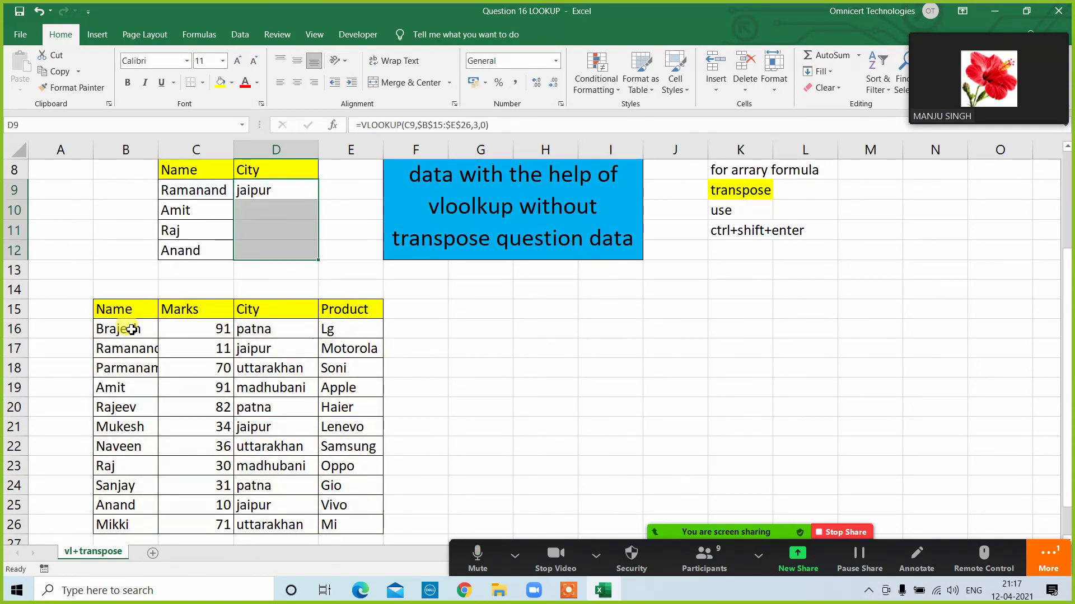
key(ctrl+d)
key(Delete)
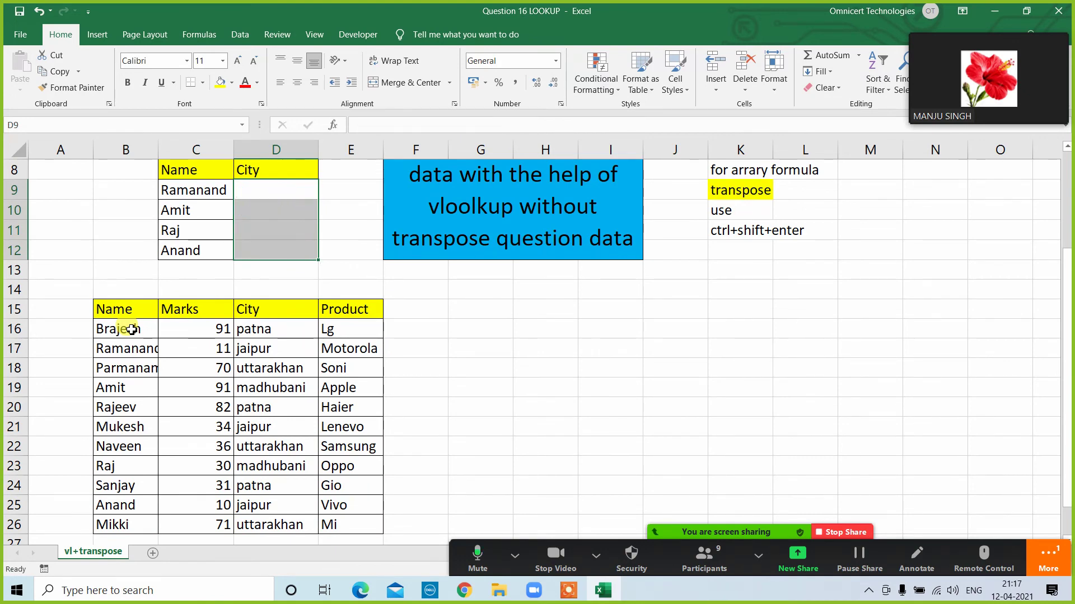
Undo the clearing, the fill, the city lookup formula and the transposed paste.
click(420, 448)
key(ctrl+z)
key(ctrl+z)
key(ctrl+z)
key(ctrl+z)
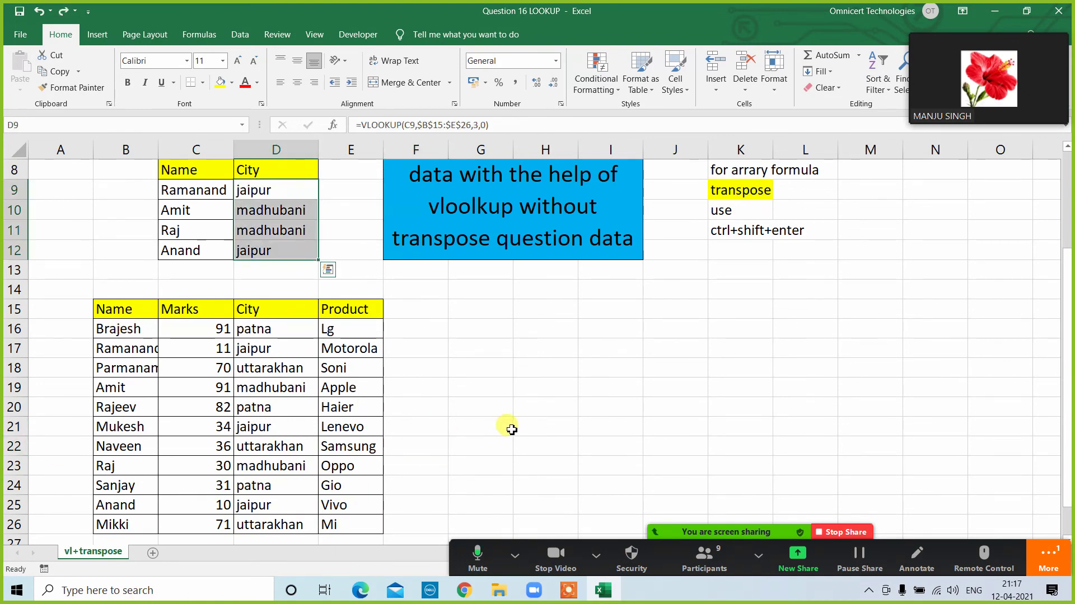
Autofit the width of column E to its contents.
click(514, 370)
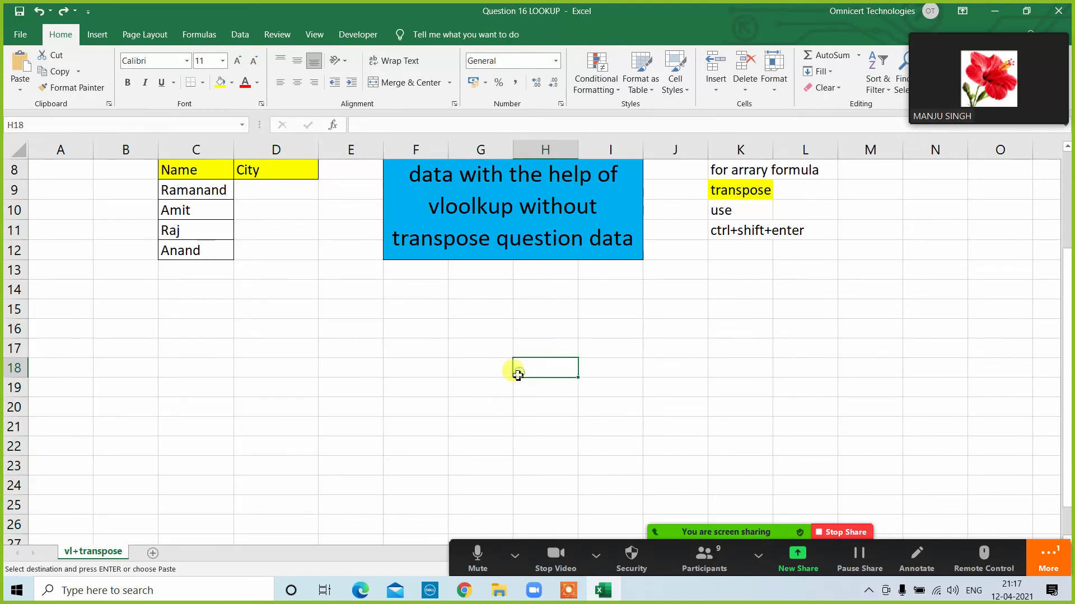
scroll(504, 386, up, 3)
click(327, 429)
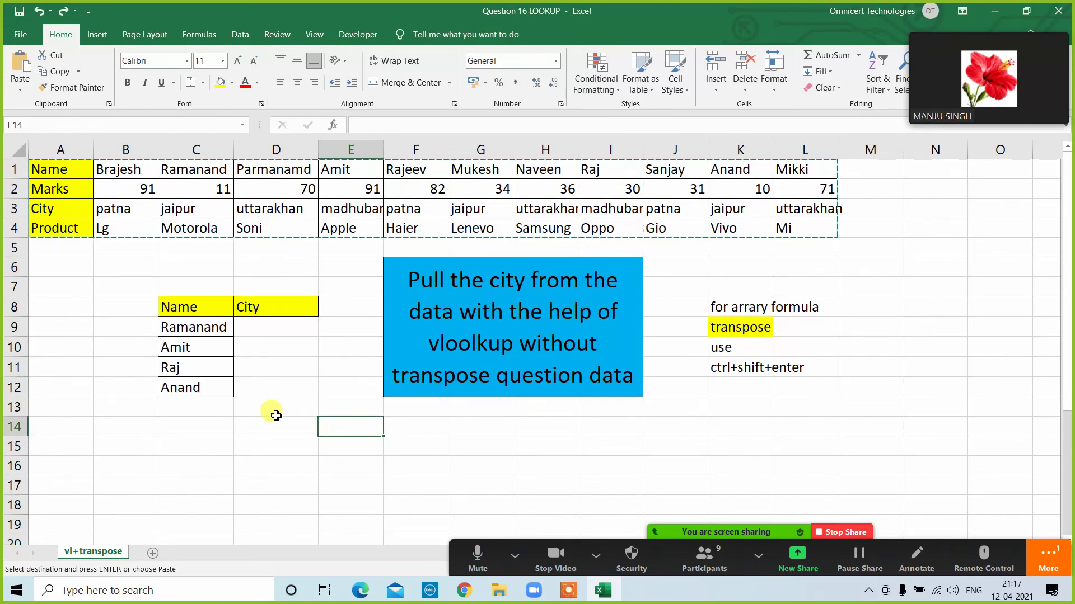
double_click(384, 146)
Try =VLOOKUP(C9,TRANSPOSE(A1:$L$4),3,0) as an ordinary, non-array formula in D9, and clear the cell.
click(262, 327)
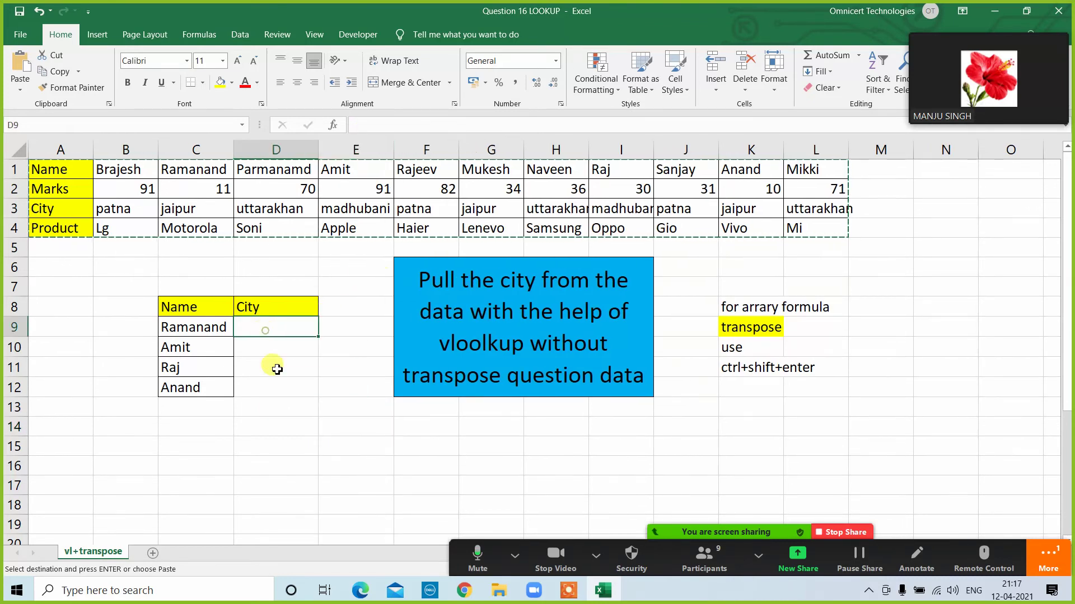
text(=)
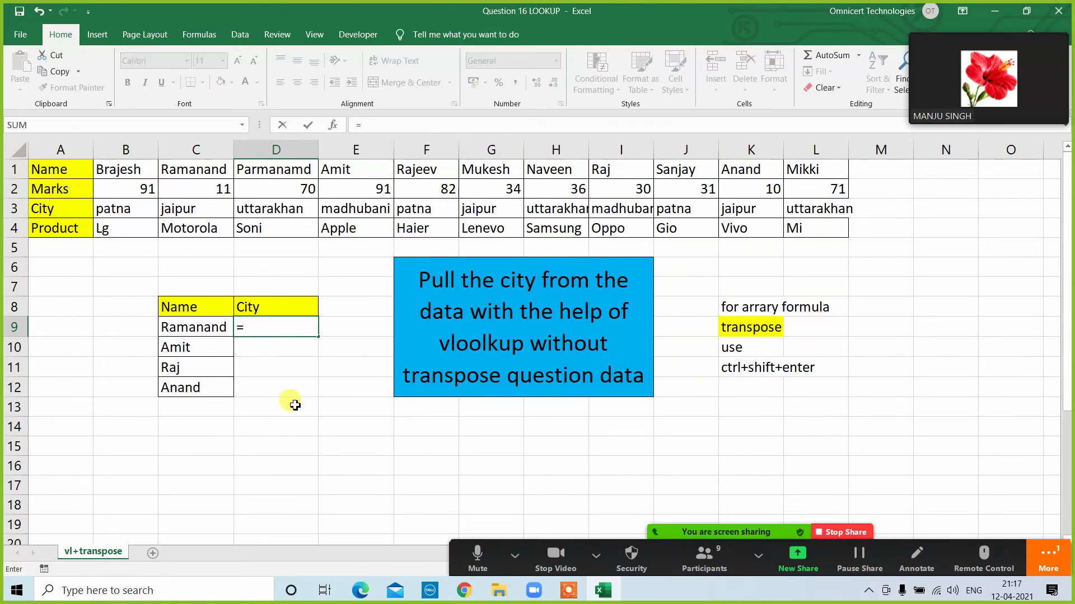
text(vl)
key(Tab)
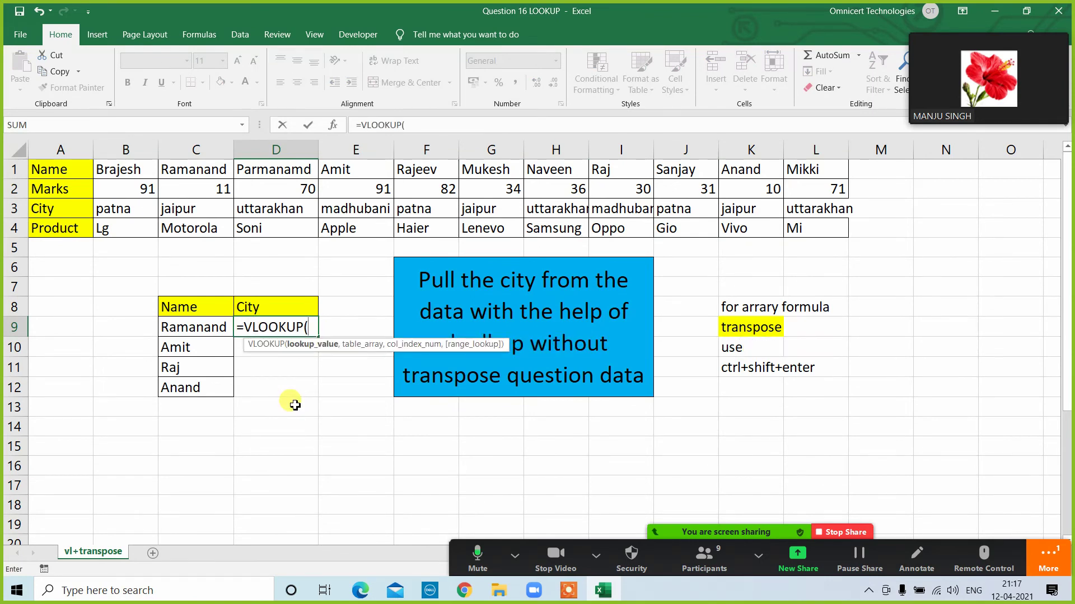
click(215, 329)
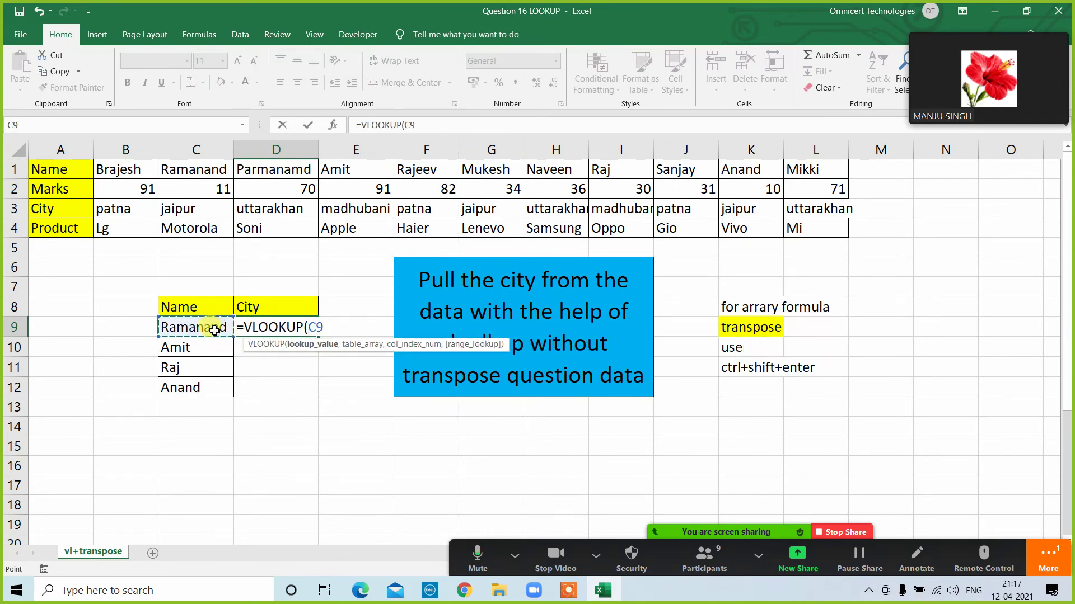
text(,)
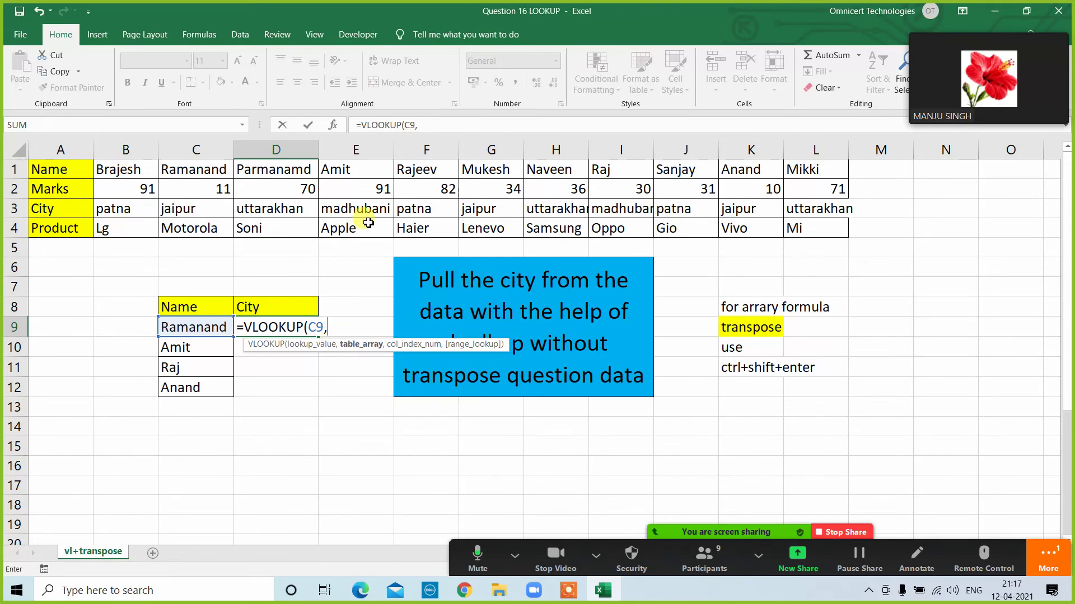
text(tr)
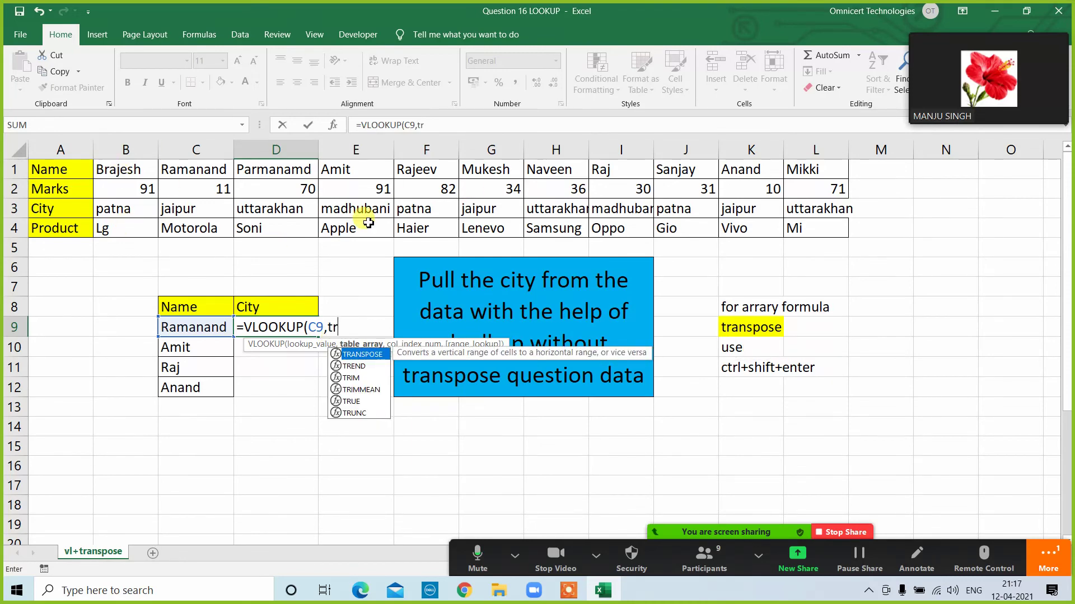
key(Tab)
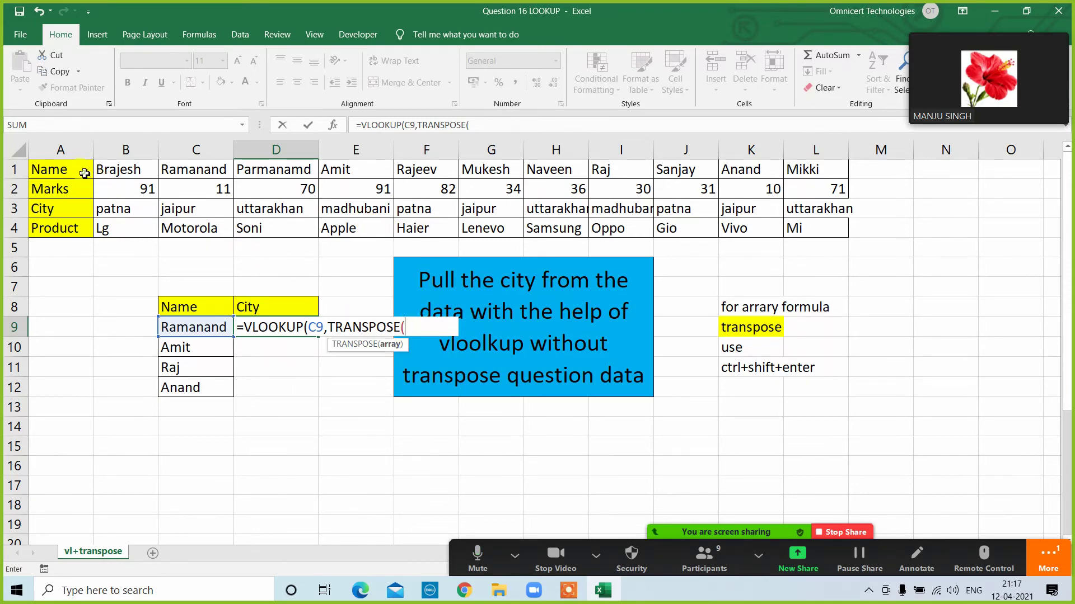
drag(84, 174, 806, 236)
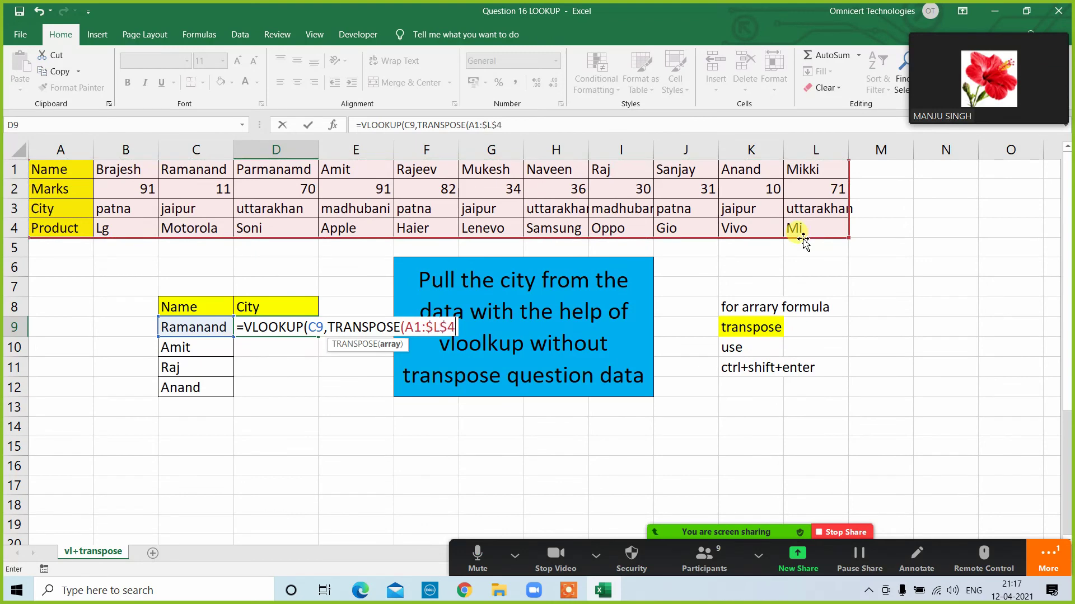
text())
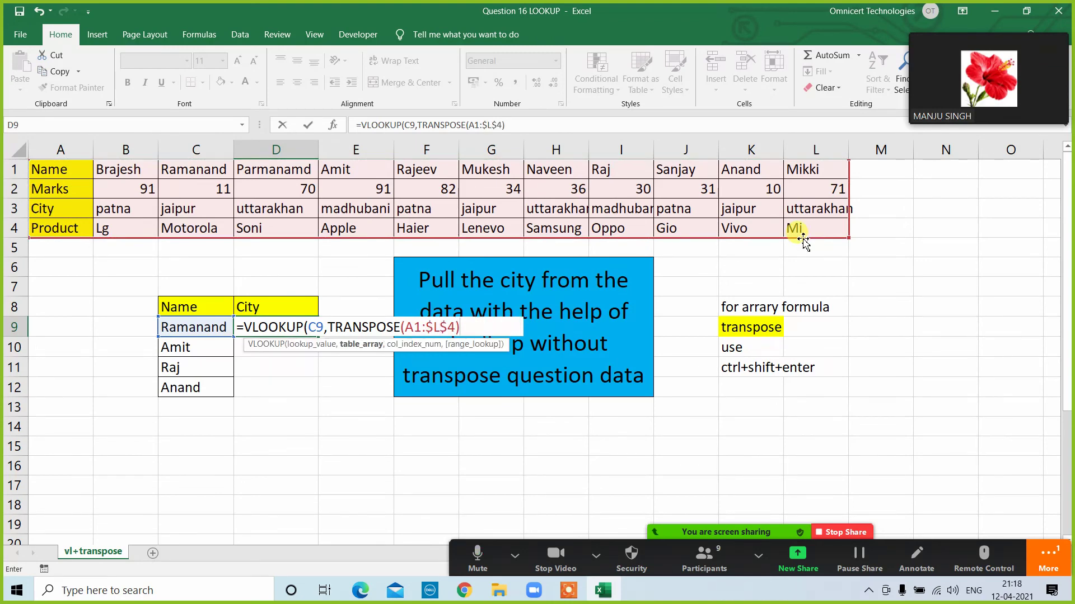
text(,)
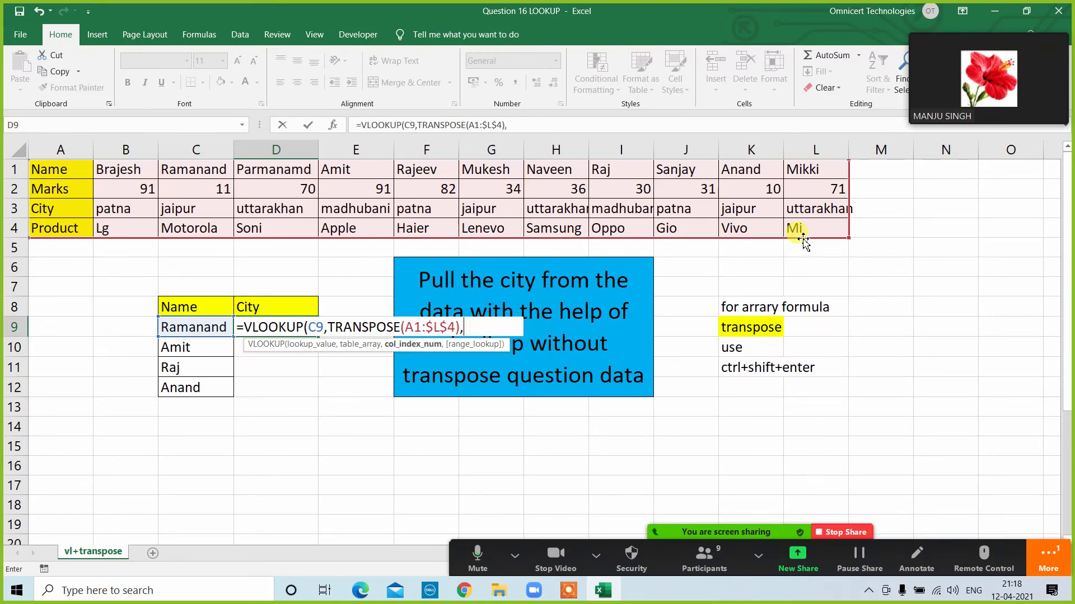
text(3,0))
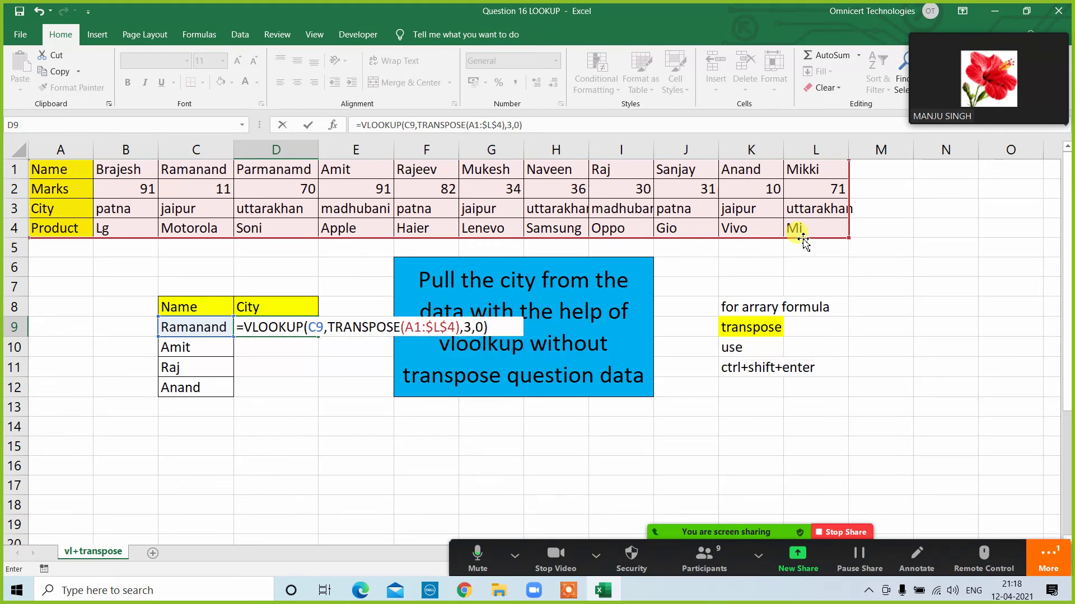
key(Return)
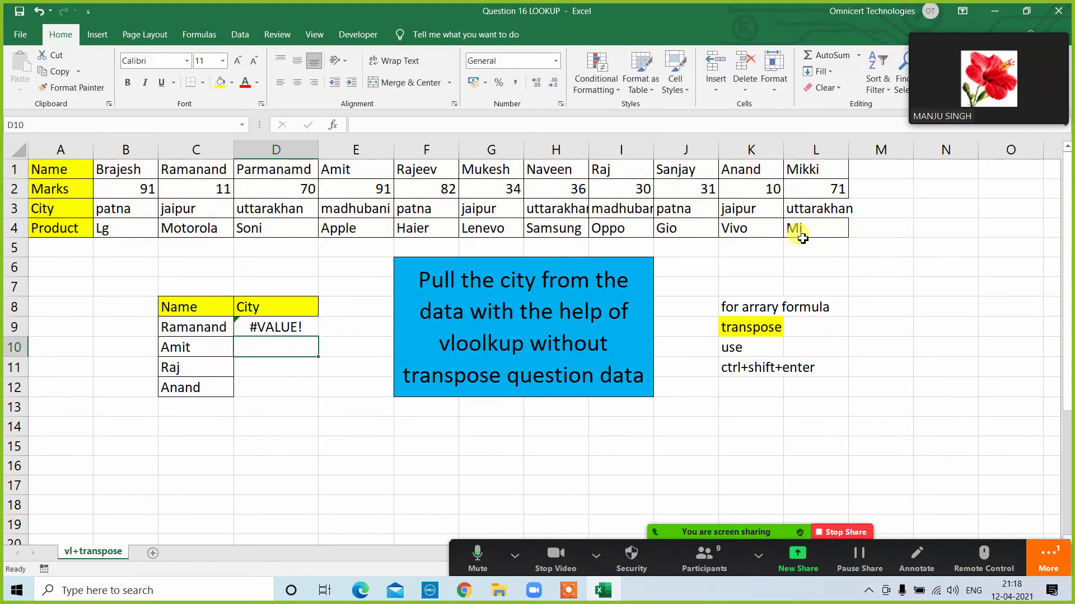
key(Up)
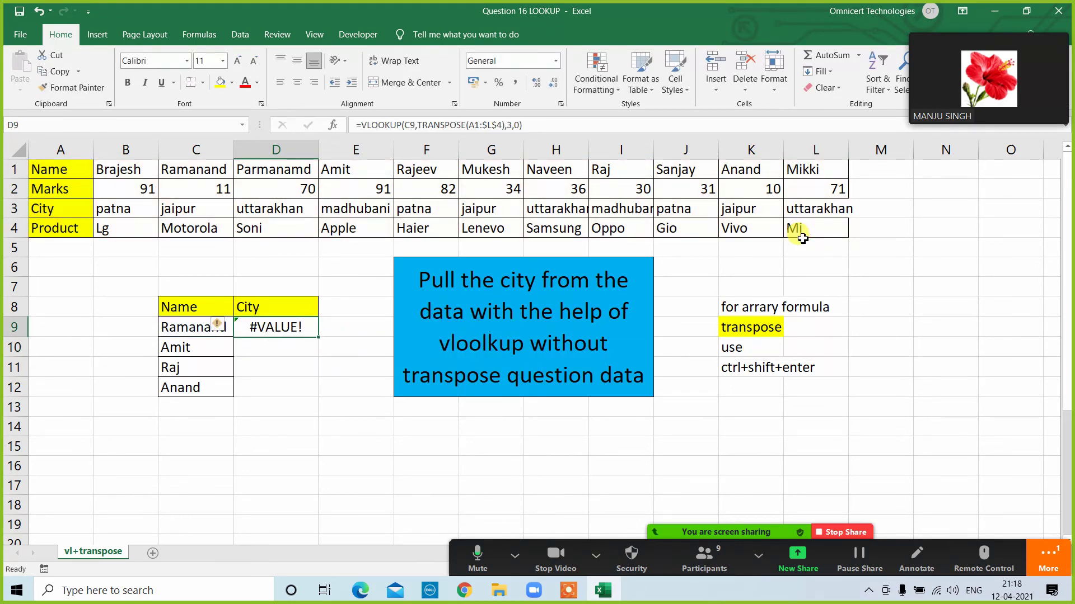
key(Delete)
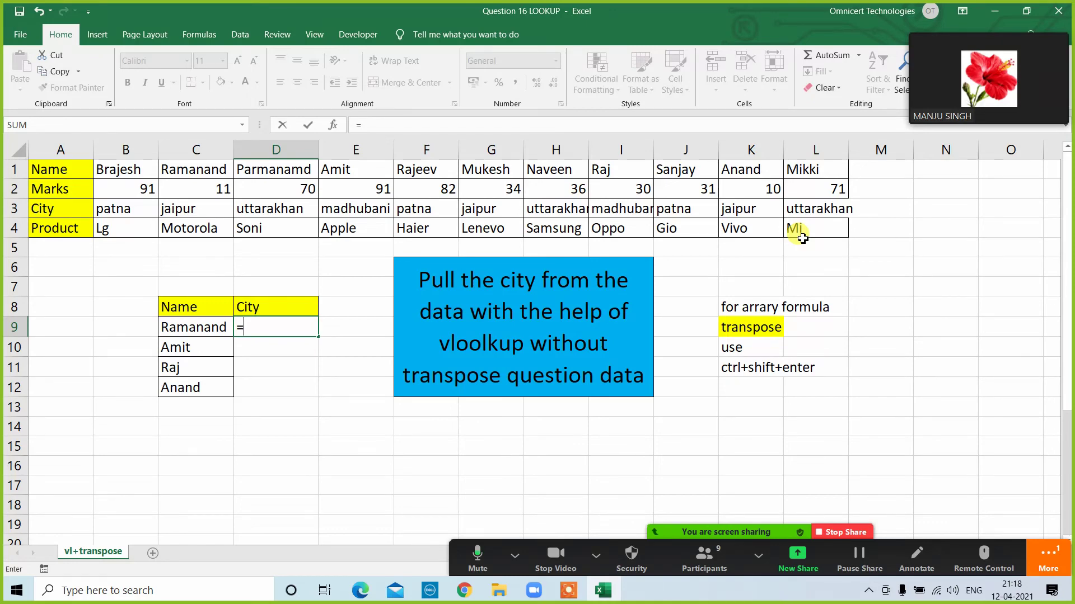
Start a VLOOKUP formula in D9 with C9 as the lookup value.
text(vl)
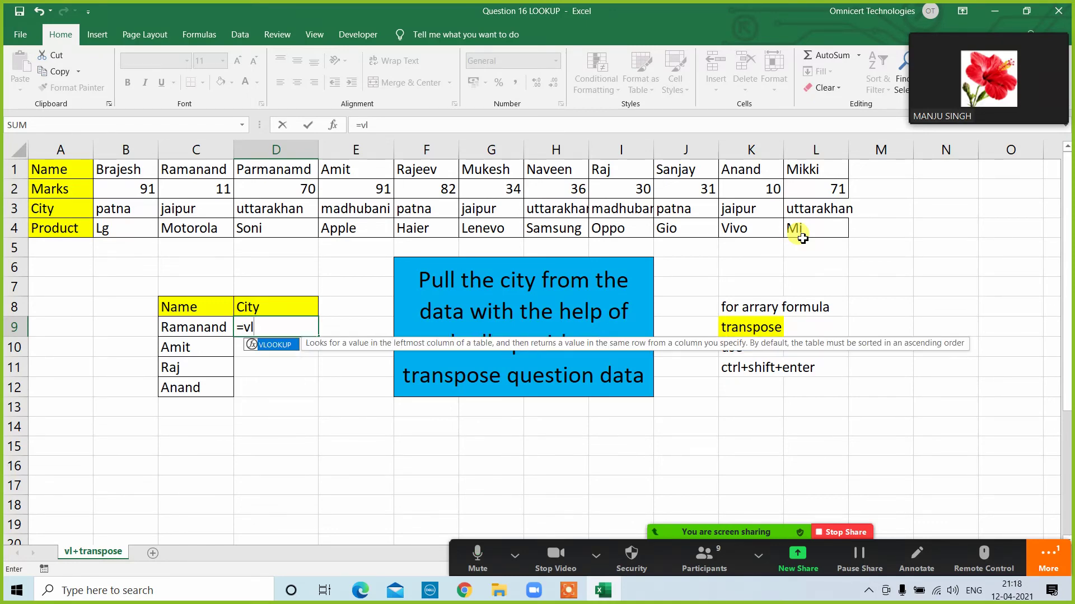
key(Tab)
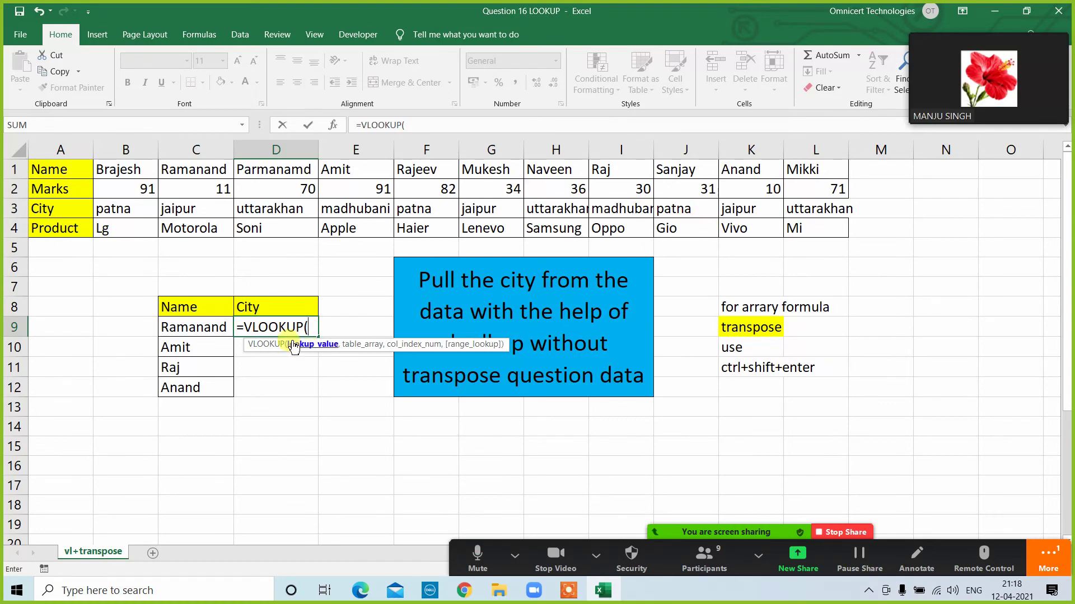
click(215, 332)
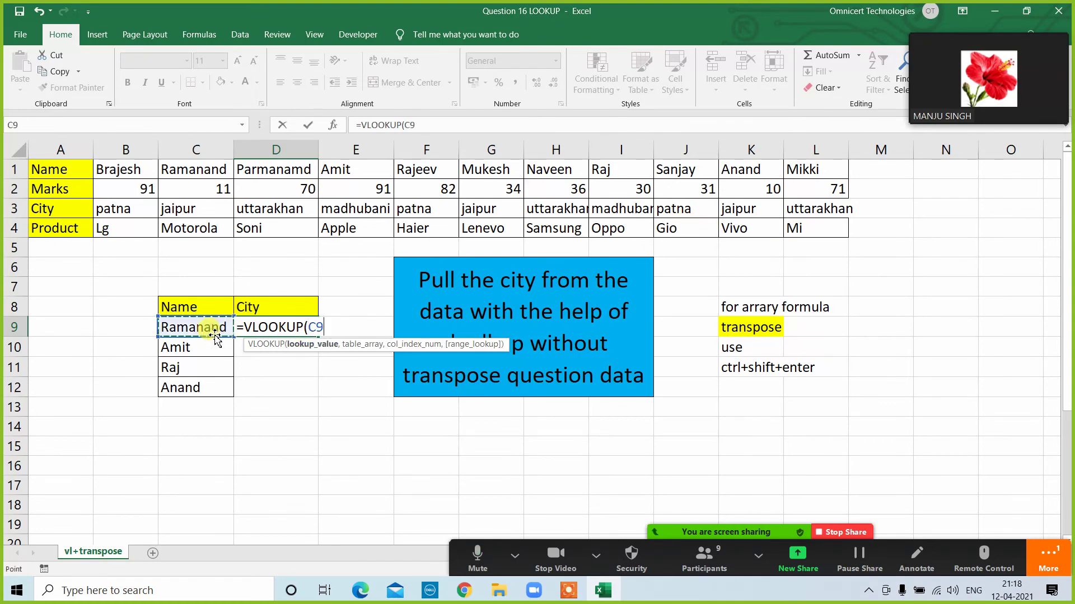
text(,)
click(67, 174)
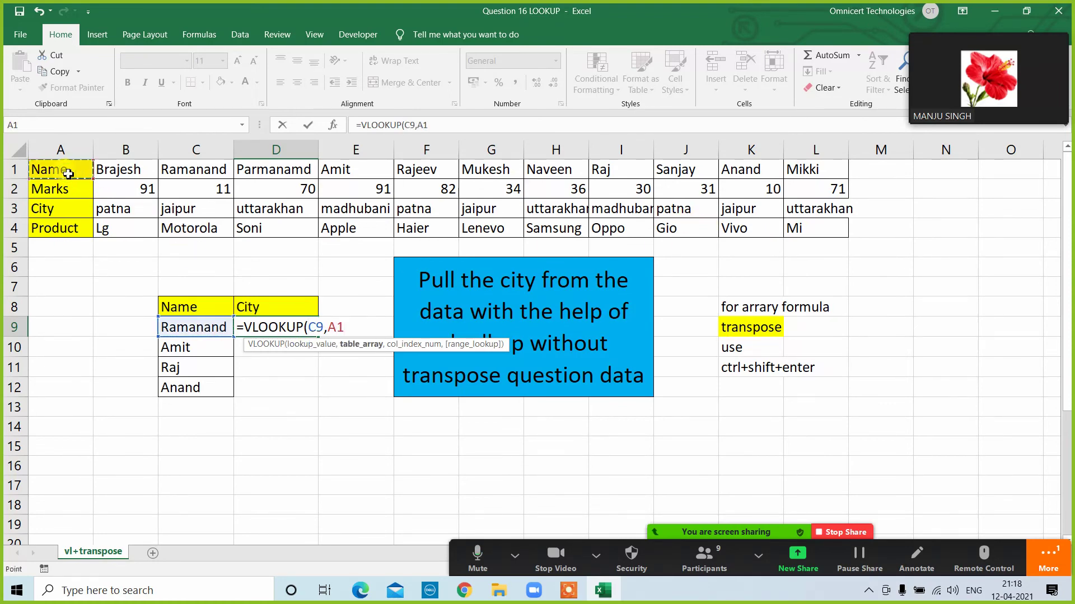
key(ctrl+shift+Down)
key(ctrl+shift+Right)
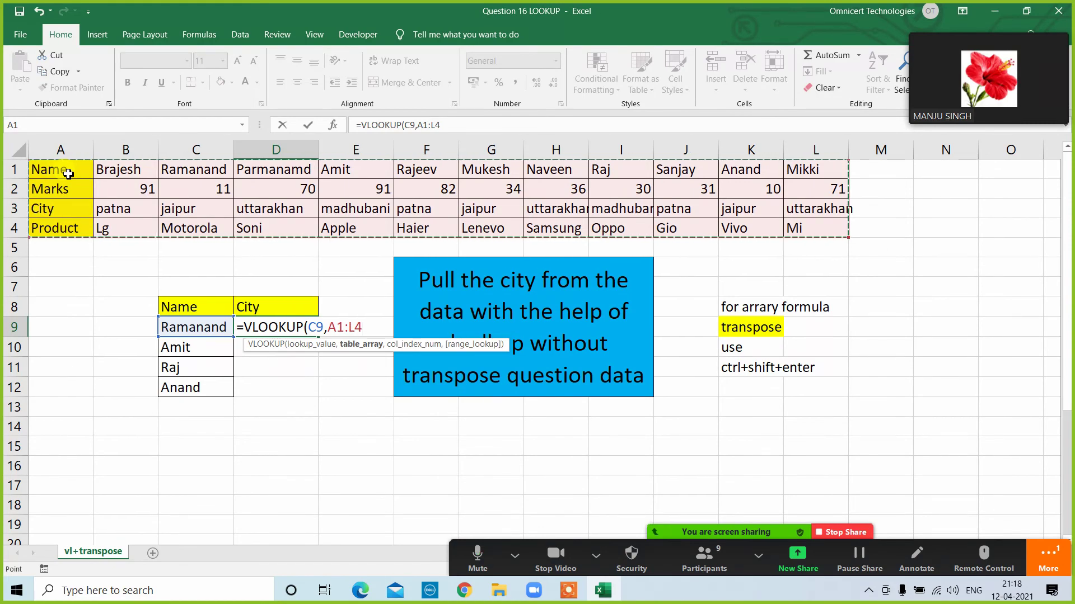
key(BackSpace)
key(BackSpace)
key(BackSpace)
key(BackSpace)
key(BackSpace)
Complete the D9 lookup with TRANSPOSE($A$1:$L$4) as table array, column index 3 and exact match 0, entered as an array formula.
text(tr)
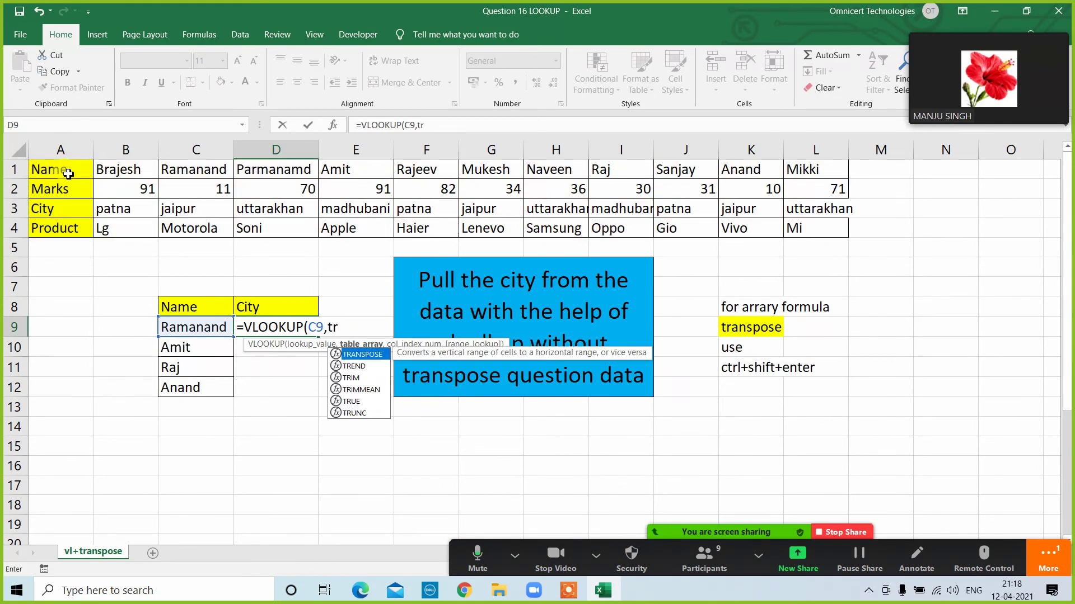
key(Tab)
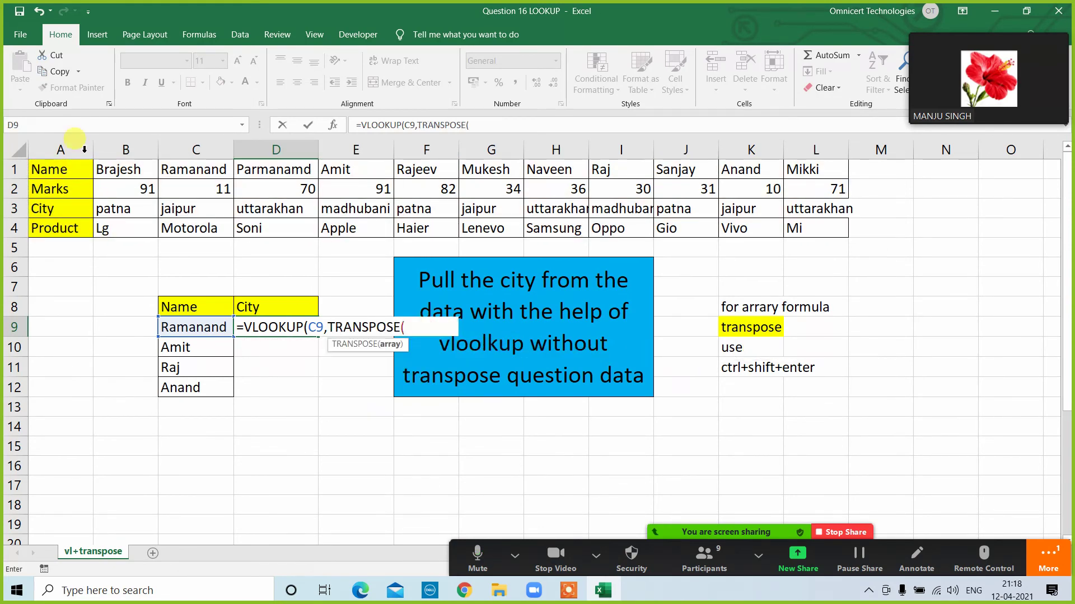
click(73, 170)
key(ctrl+shift+Down)
key(ctrl+shift+Right)
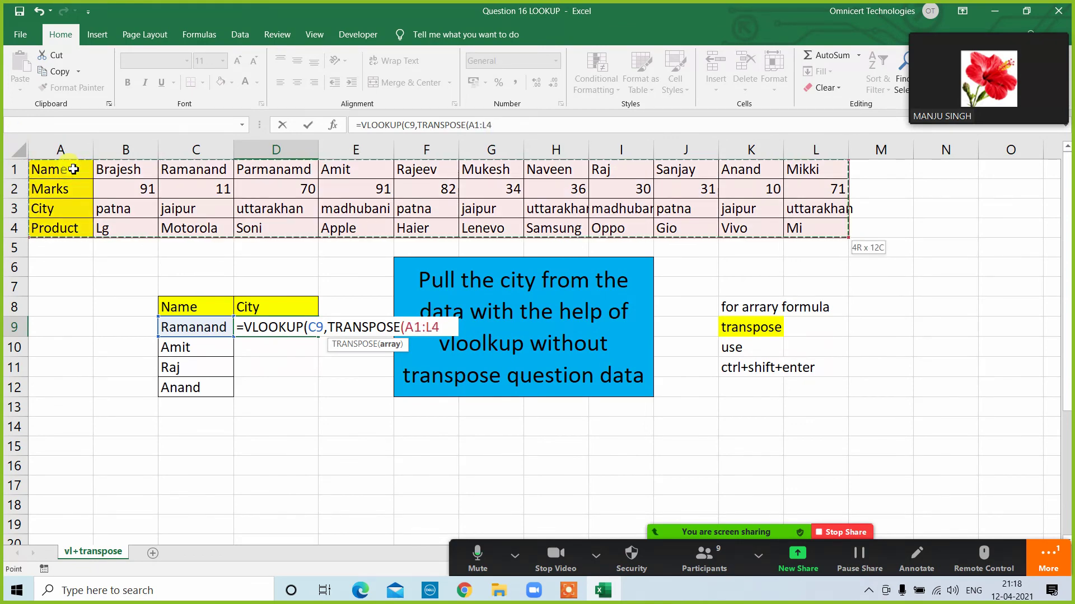
key(F4)
text(),)
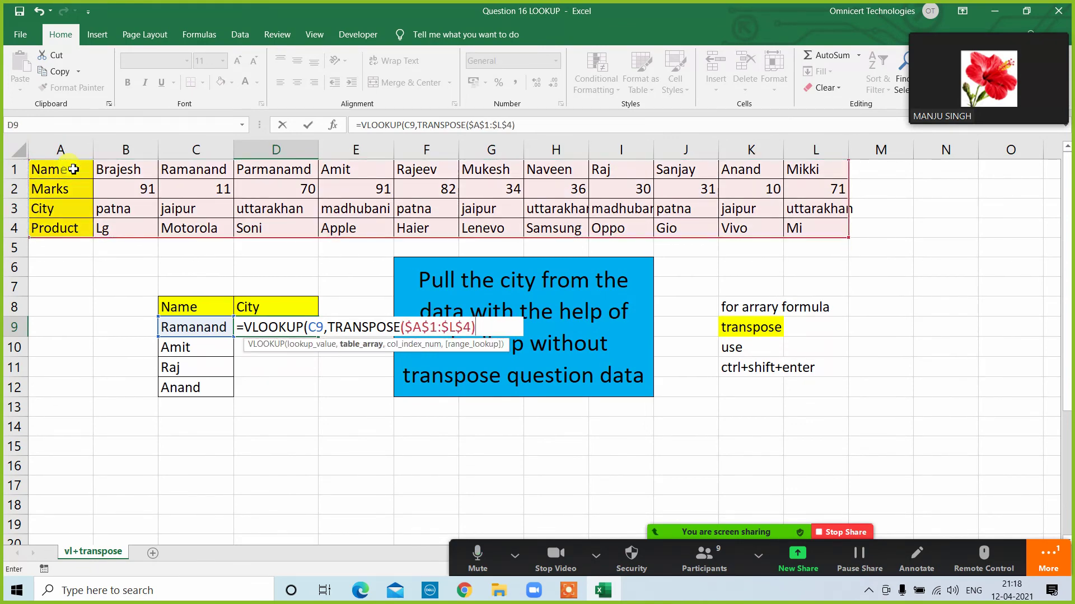
text(3,0))
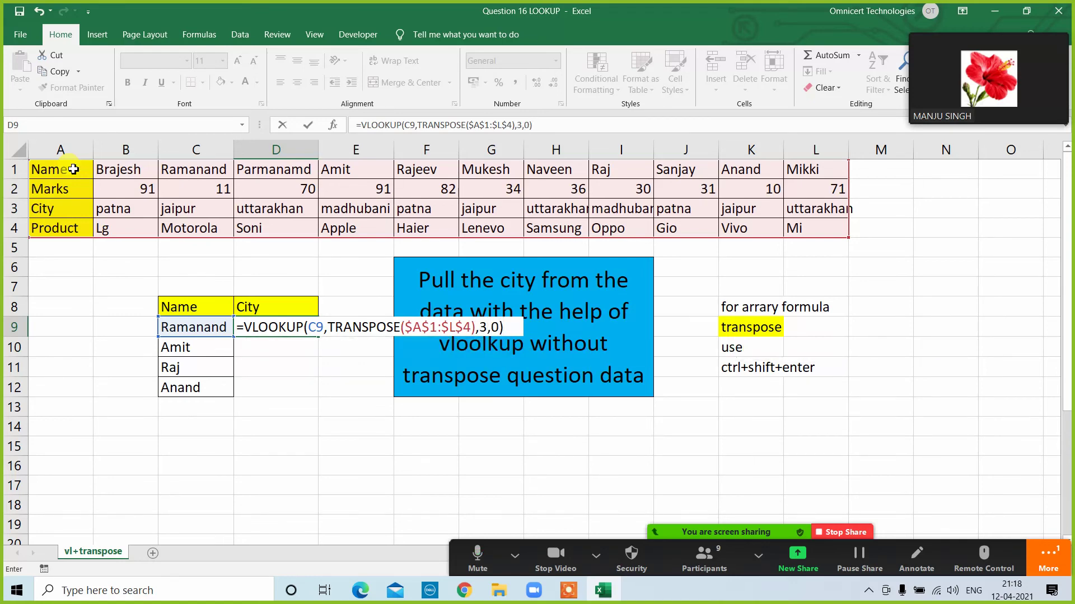
key(ctrl+shift+Return)
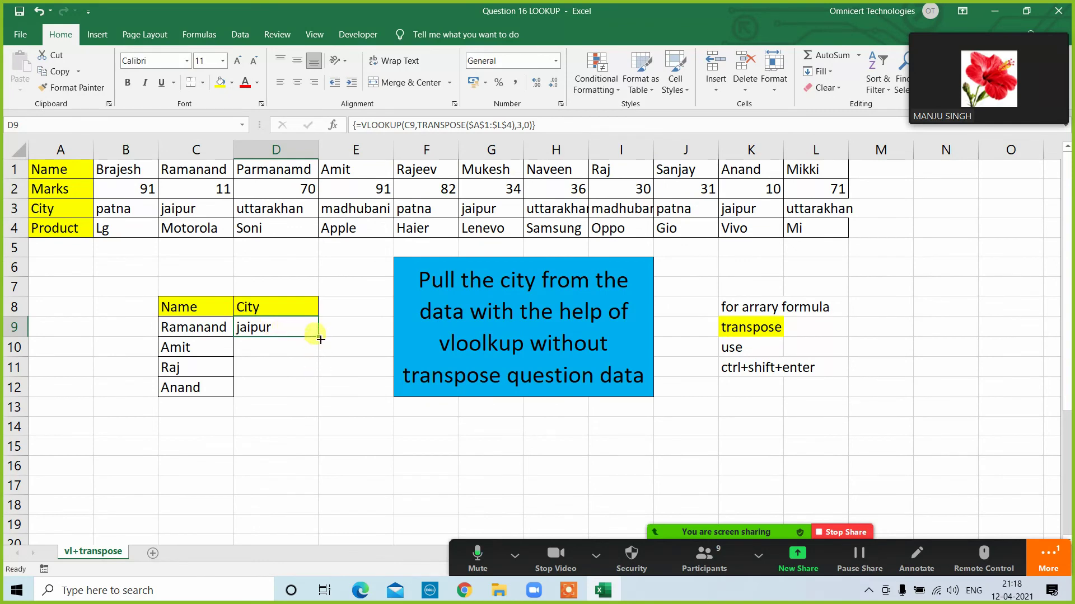
Fill the array formula from D9 down through D12.
drag(320, 339, 305, 417)
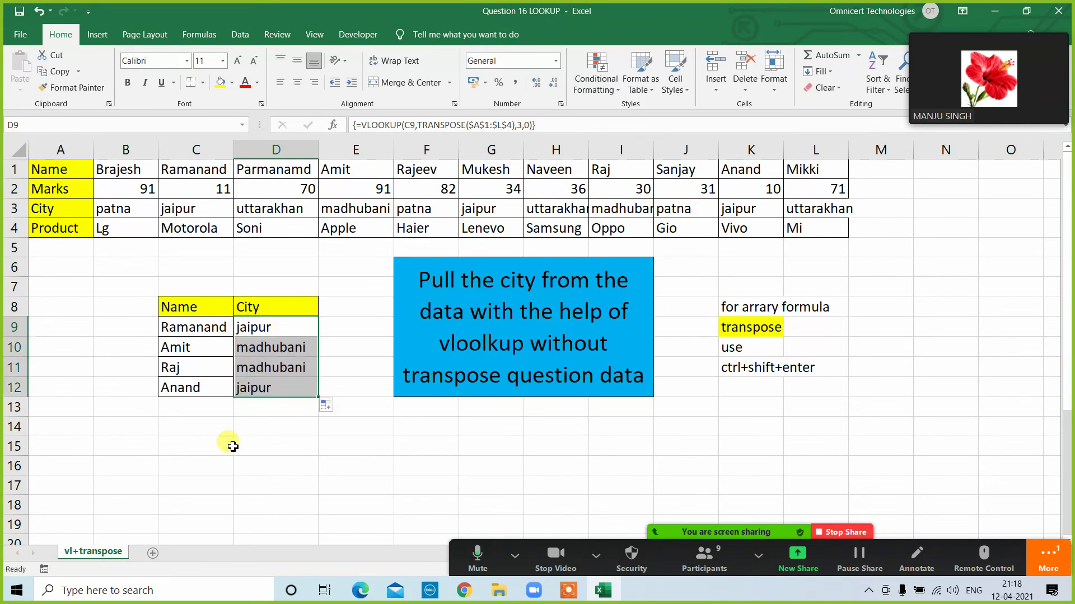
click(291, 328)
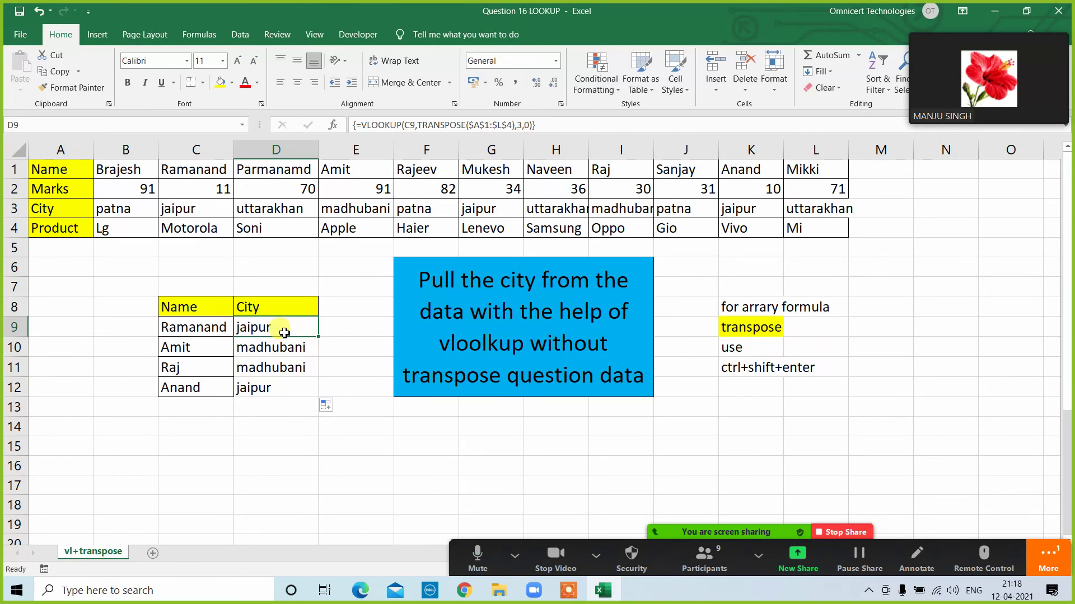
drag(283, 328, 280, 392)
click(239, 463)
click(285, 305)
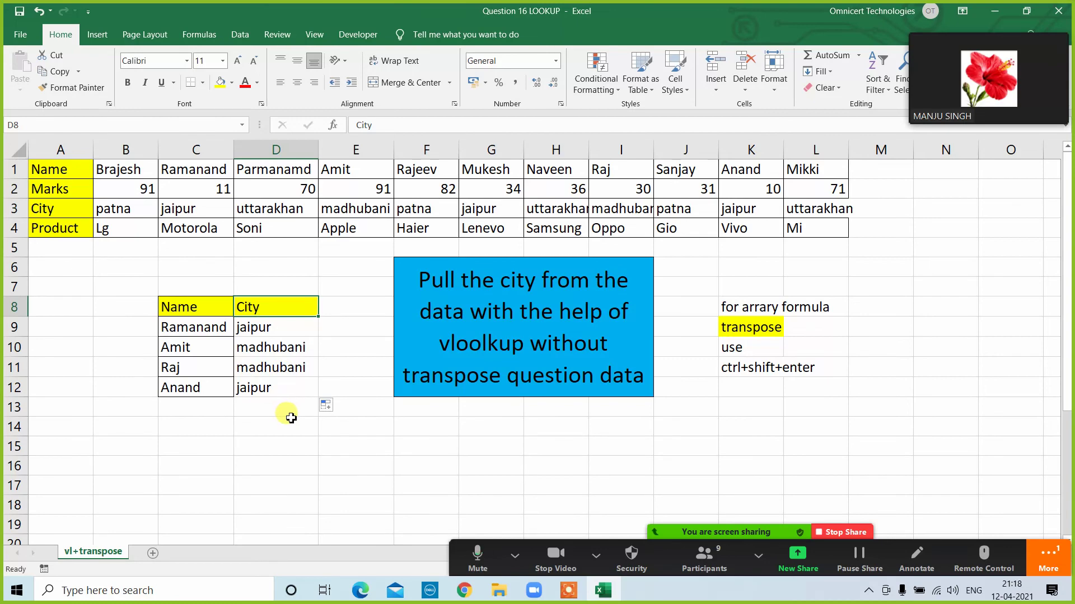
Close the Question 16 LOOKUP workbook without saving and open Question 17 LOOKUP.
click(1057, 11)
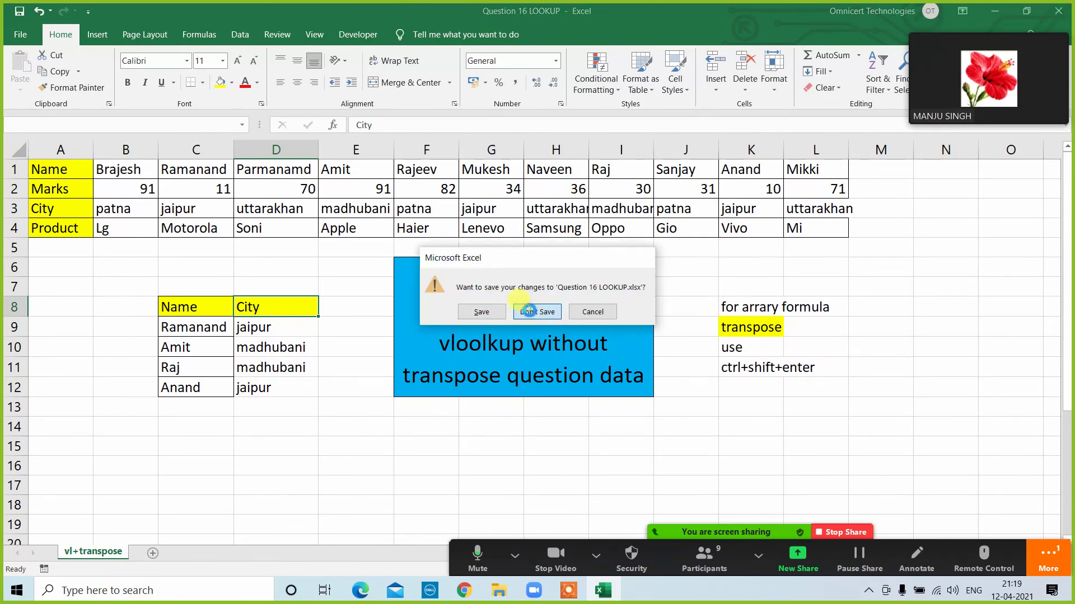
click(528, 311)
click(167, 326)
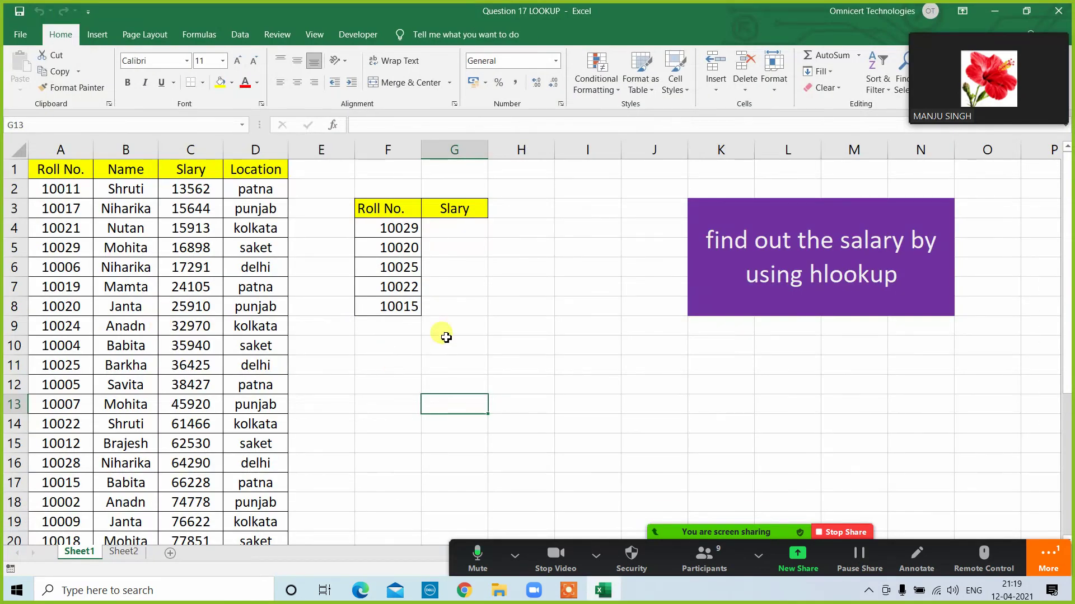
Start an HLOOKUP formula in G4 with F4 as the lookup value.
click(455, 208)
click(84, 168)
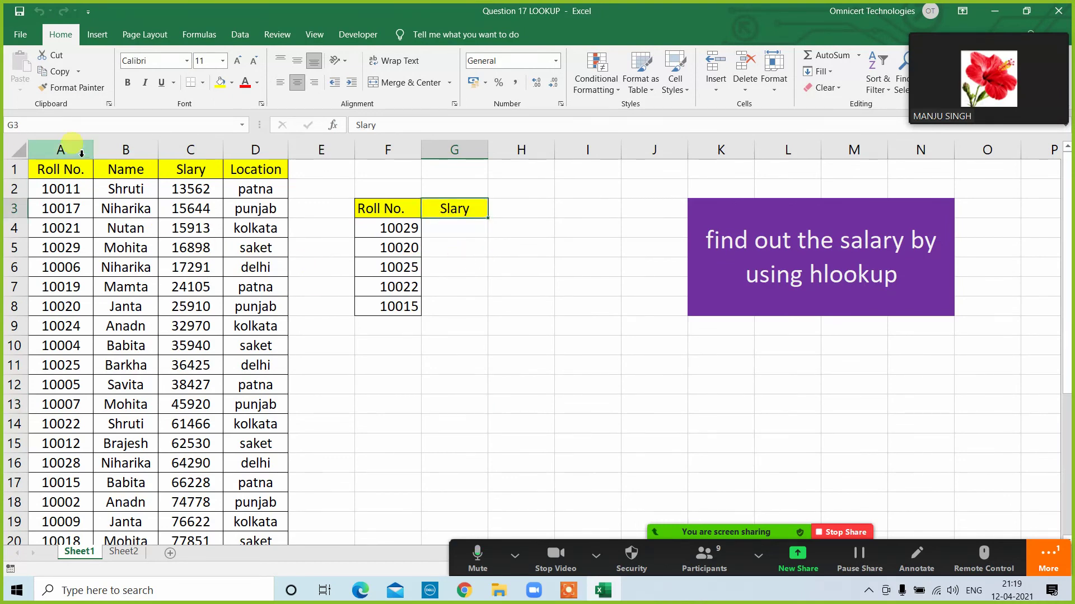
key(ctrl+a)
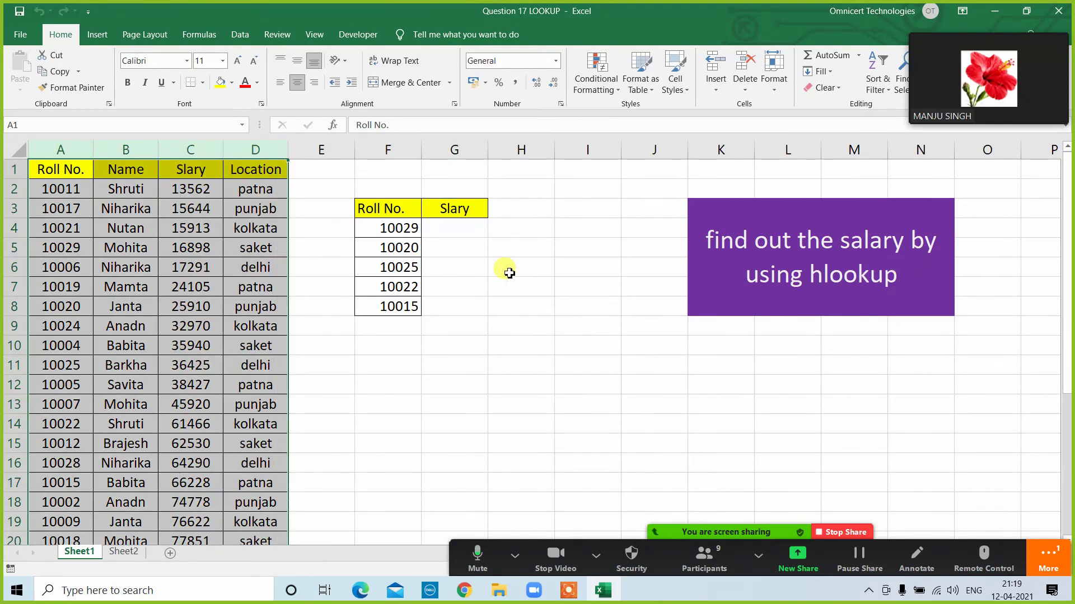
click(440, 233)
text(=)
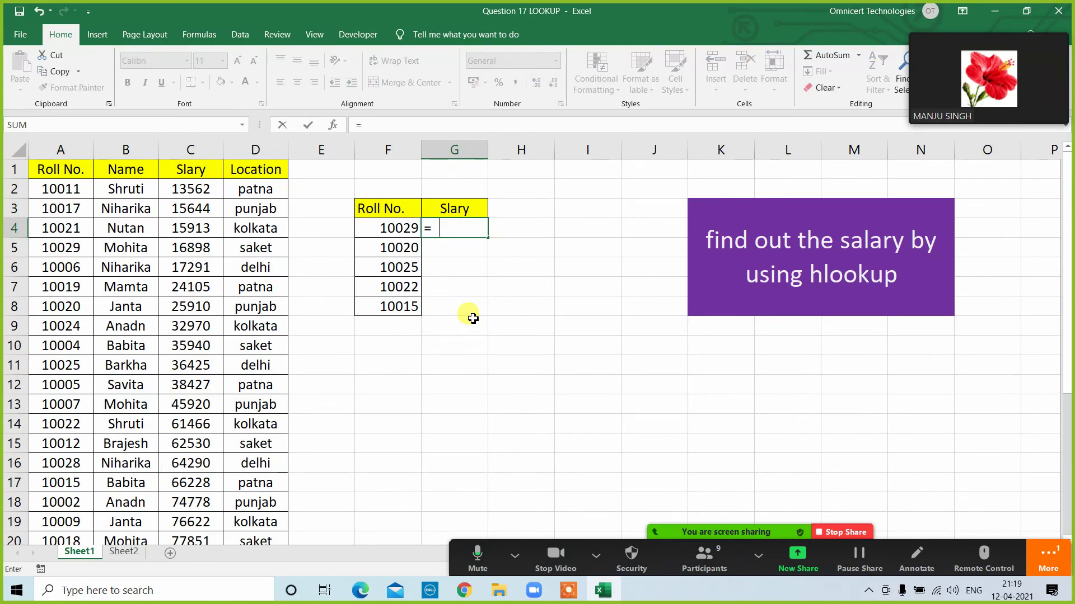
text(HL)
key(Tab)
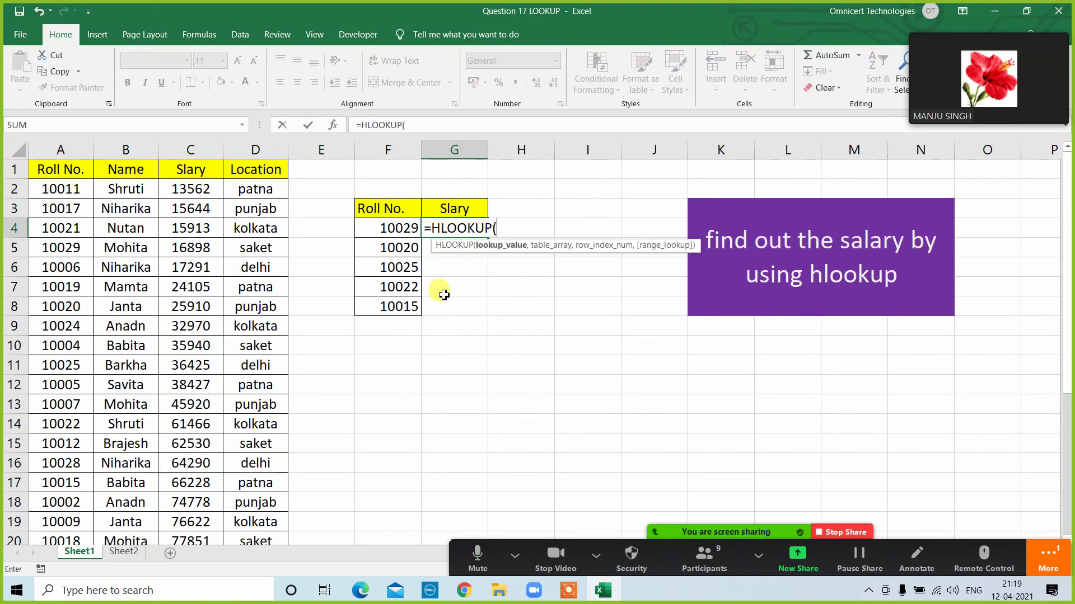
click(413, 232)
text(,)
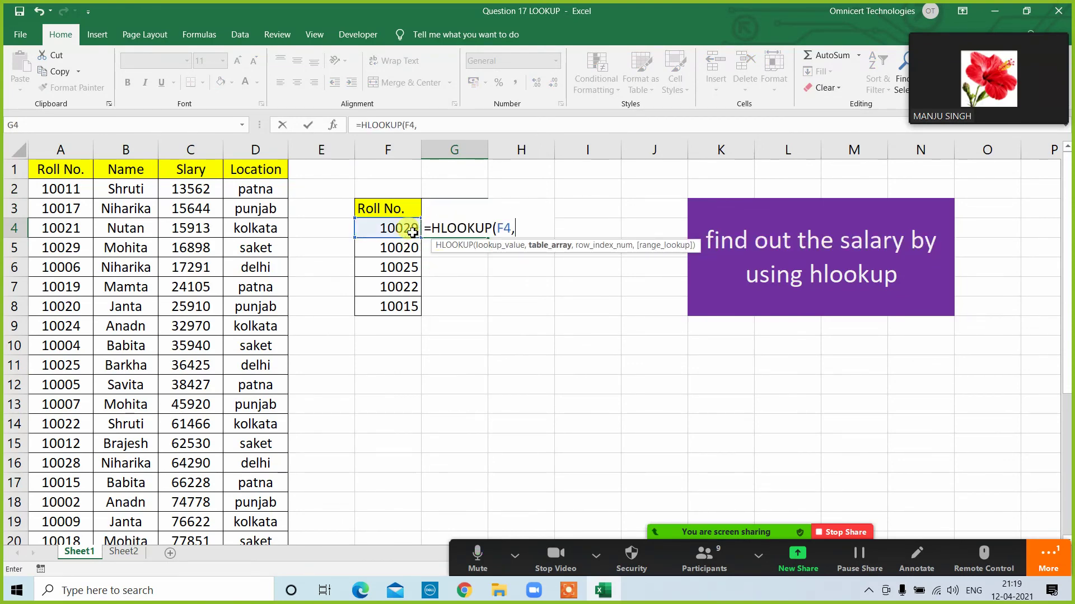
Add TRANSPOSE($A$1:$D$30) with absolute references as the table array of the G4 HLOOKUP.
text(tr)
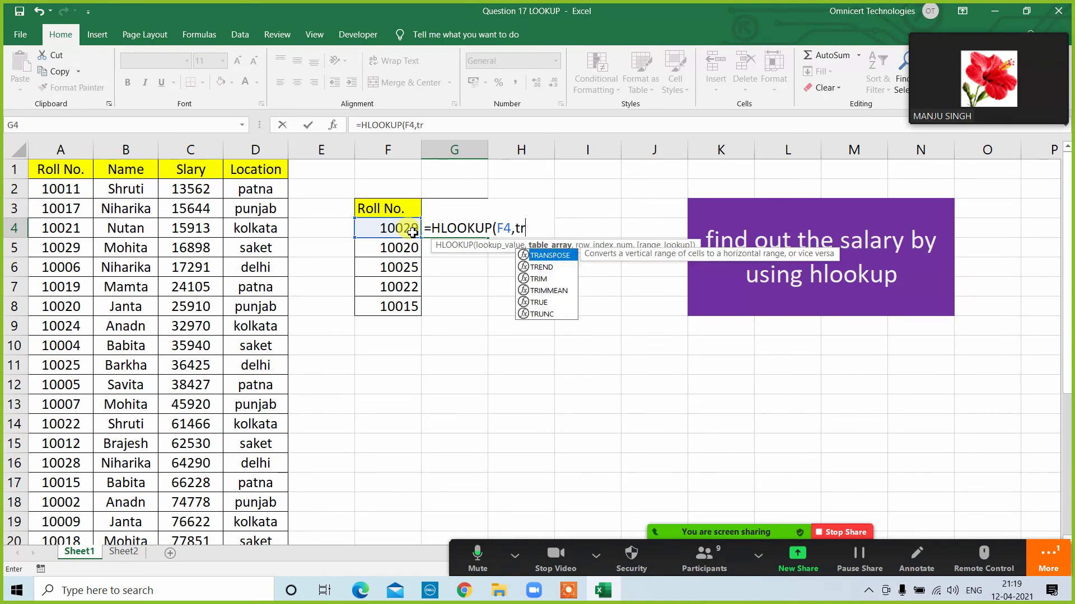
key(Tab)
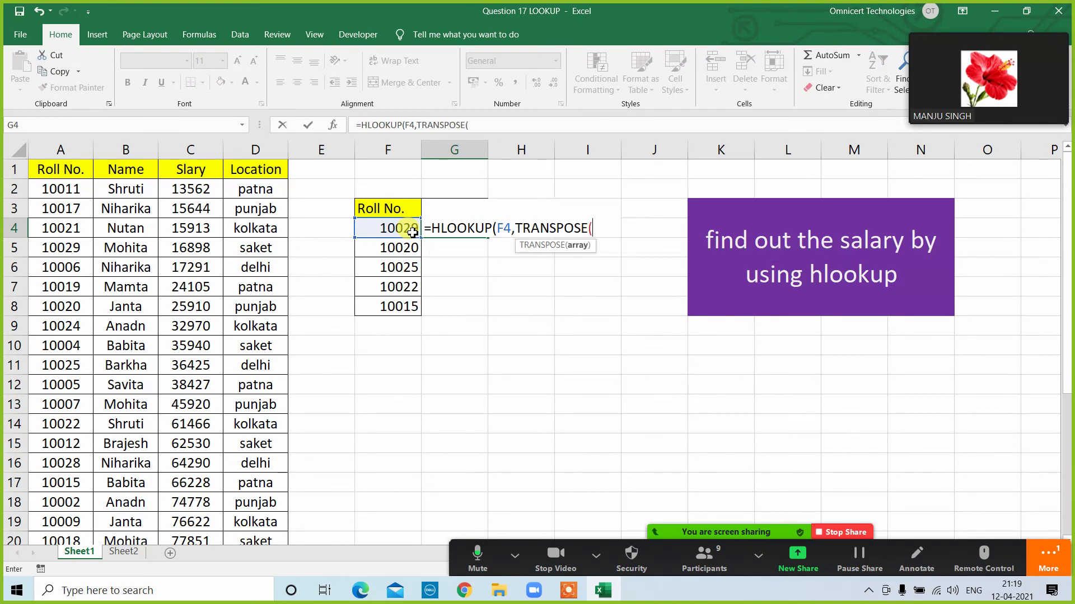
click(247, 167)
key(shift+Left)
key(shift+Left)
key(shift+Left)
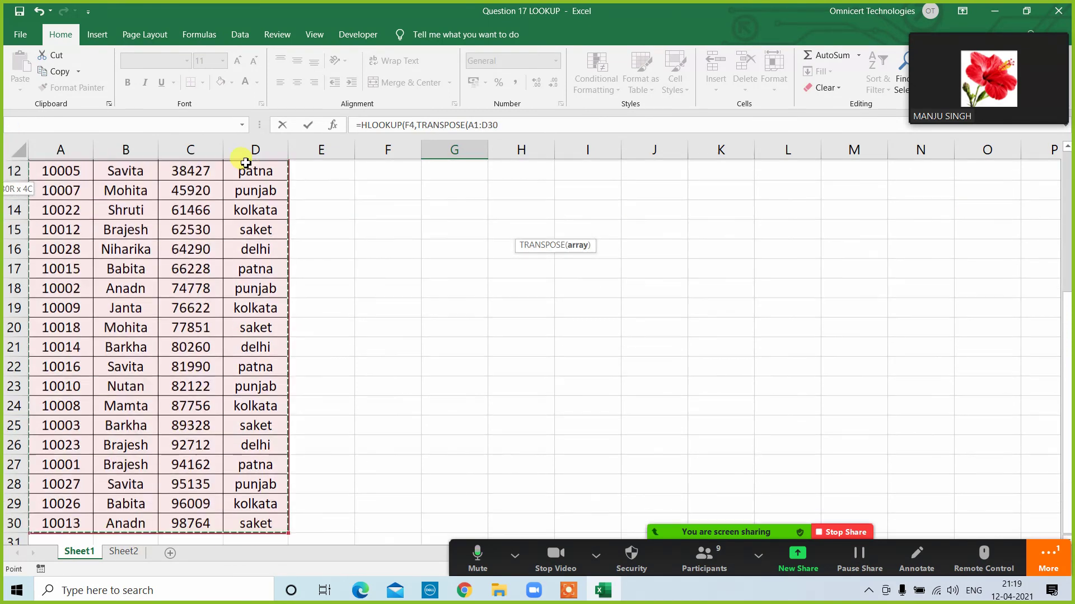
key(ctrl+shift+Down)
key(F4)
text(),)
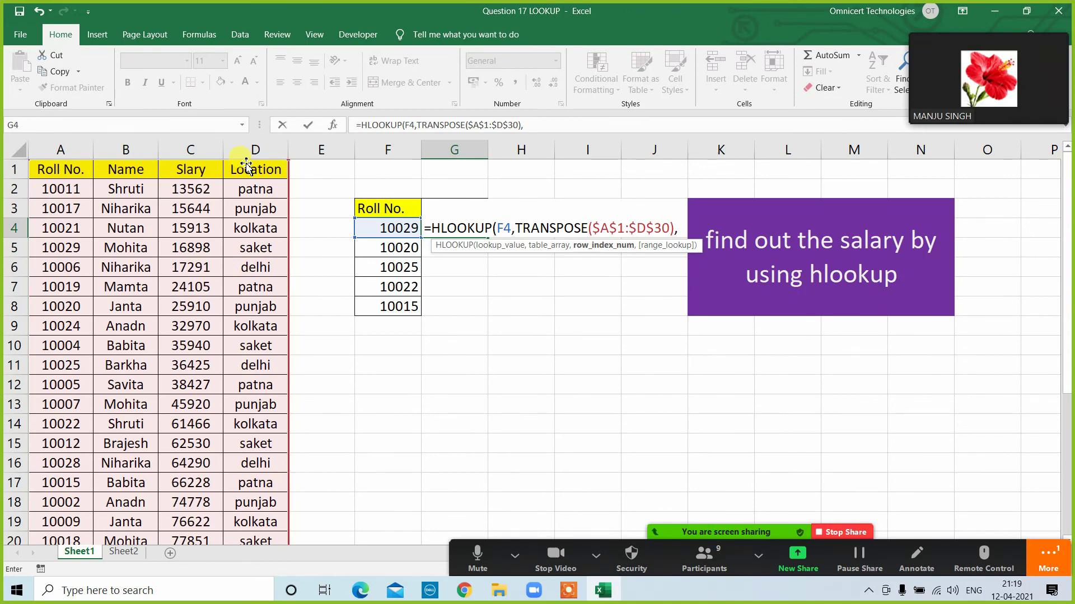
Complete the G4 HLOOKUP with row index 2 and exact match 0, entered as an array formula.
text(2)
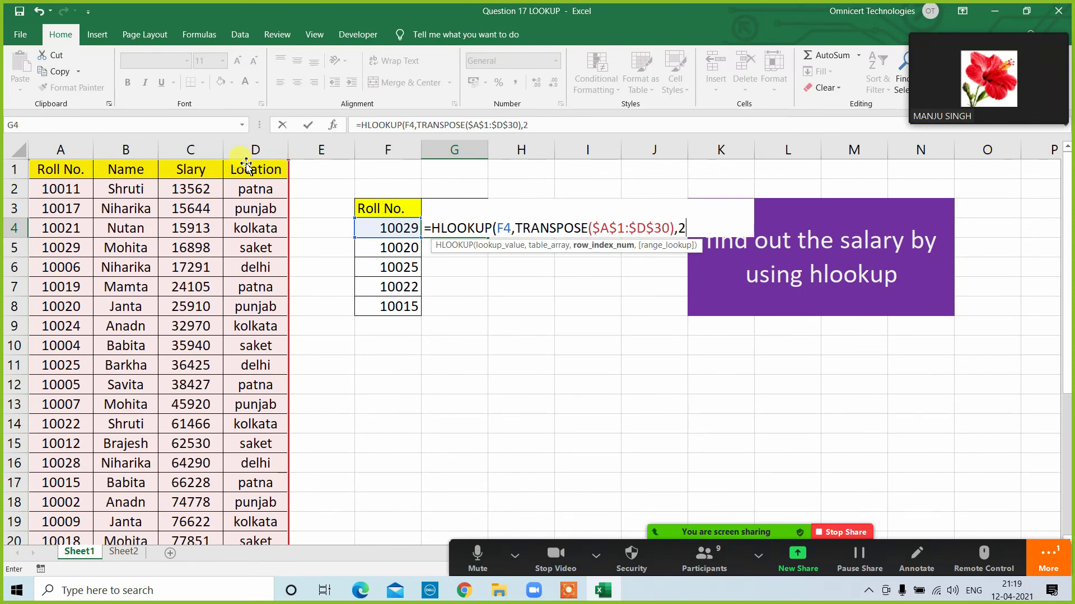
text(,0))
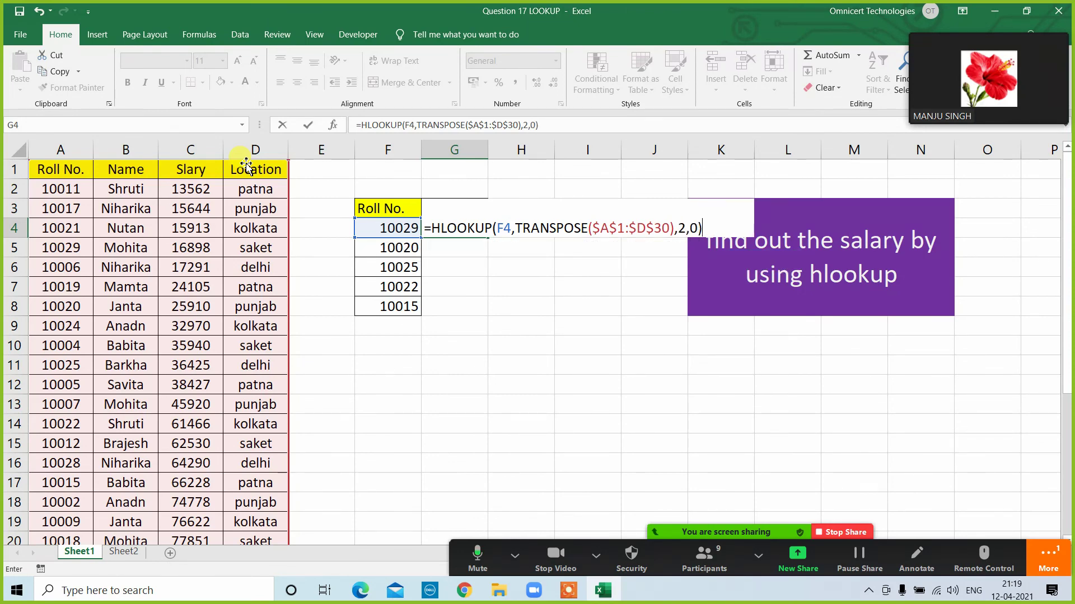
key(ctrl+shift+Return)
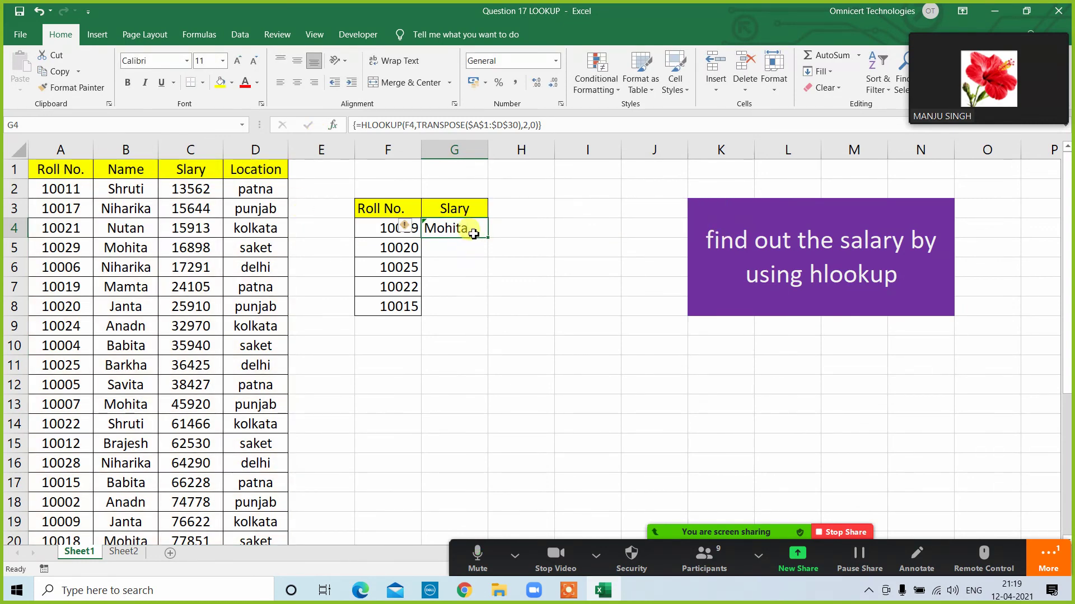
Set the row index in G4's HLOOKUP to 3, re-enter it as an array formula and fill it down through G8.
click(532, 125)
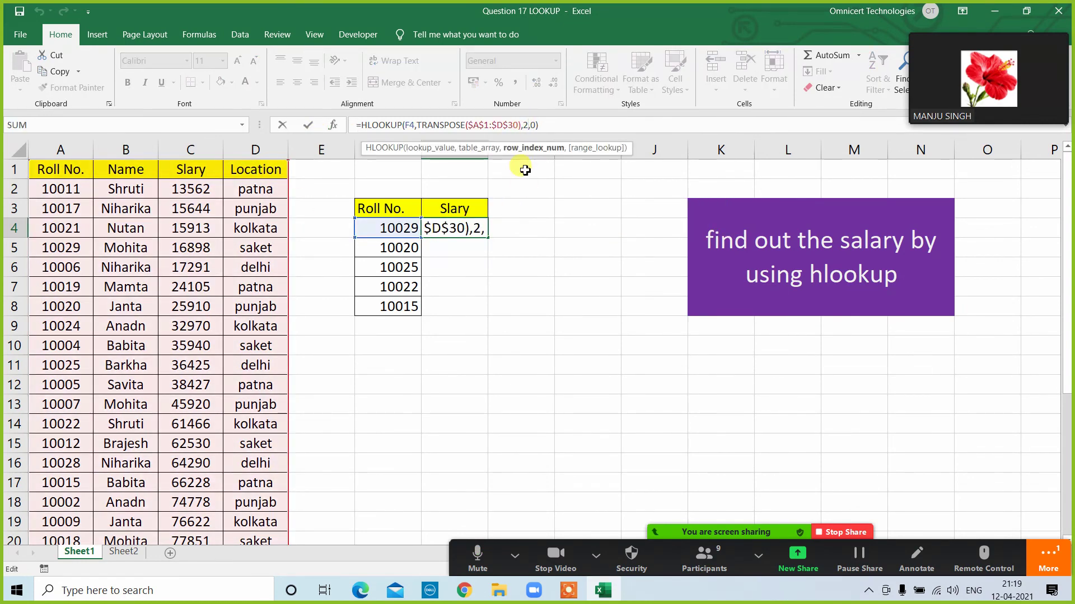
key(BackSpace)
text(3)
key(ctrl+shift+Return)
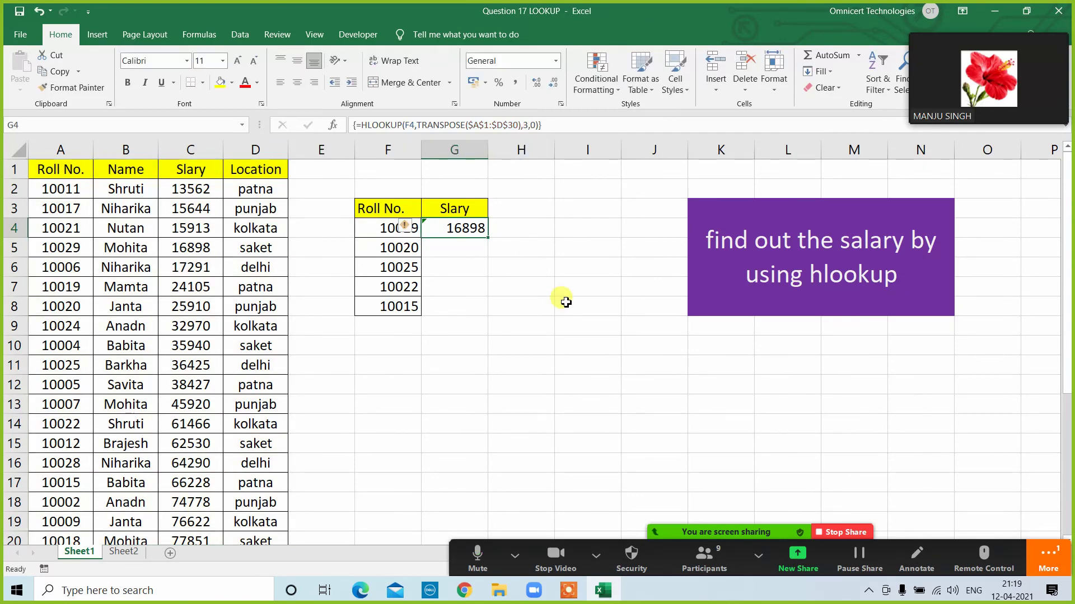
double_click(488, 239)
click(468, 390)
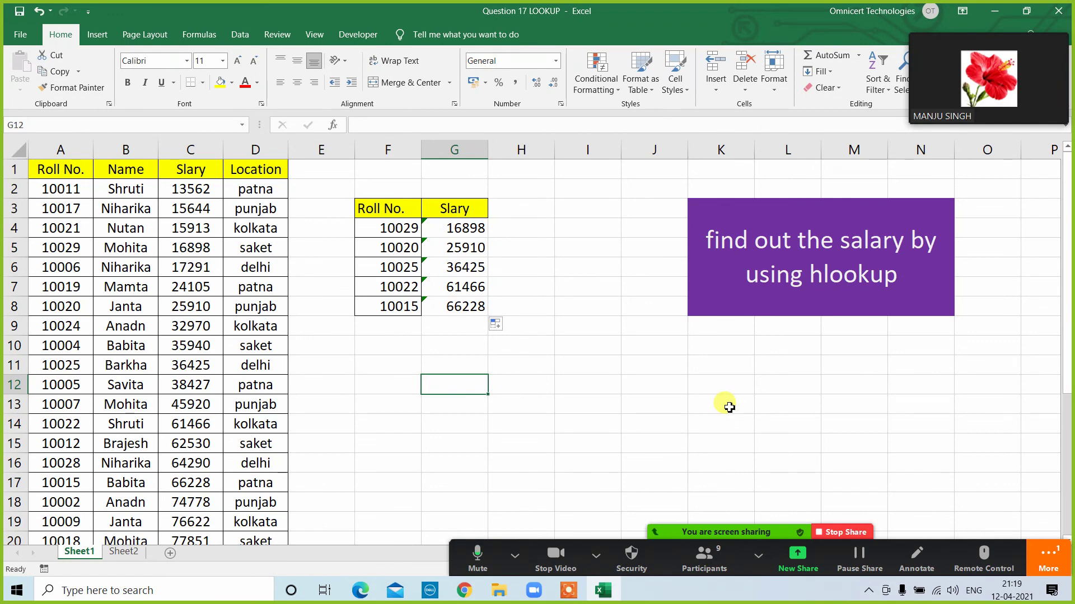
Ignore the unprotected-formula error flags on the salary results in G4:G8.
drag(441, 225, 431, 302)
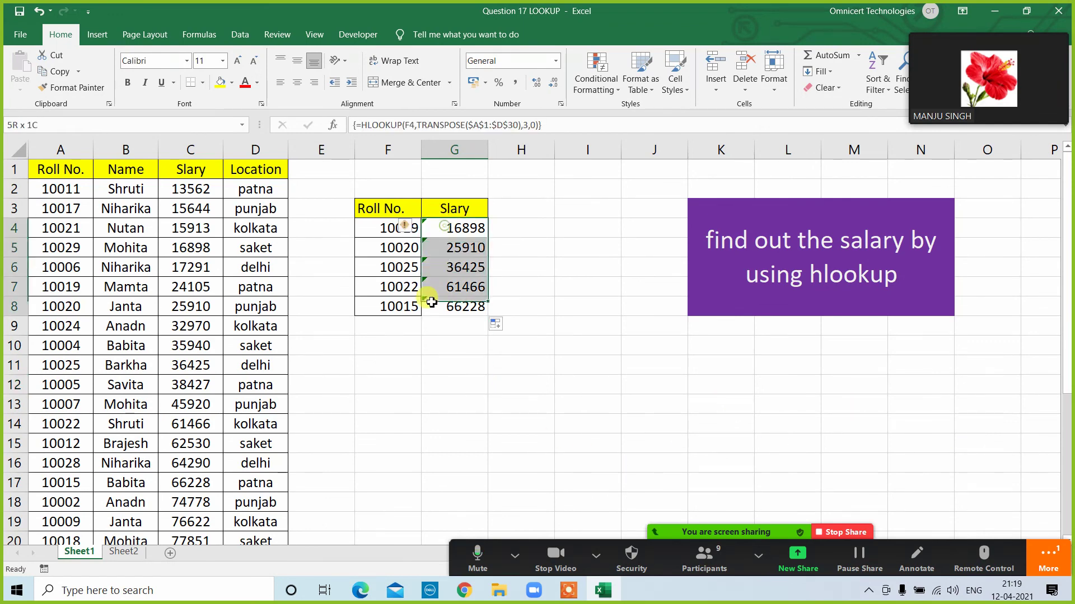
click(408, 226)
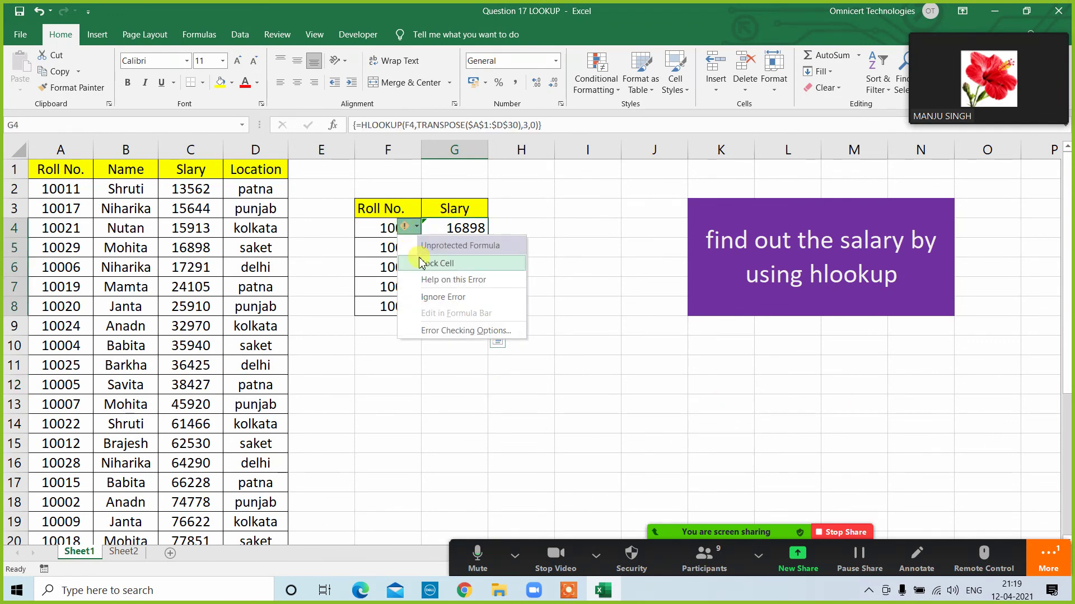
click(441, 297)
click(495, 401)
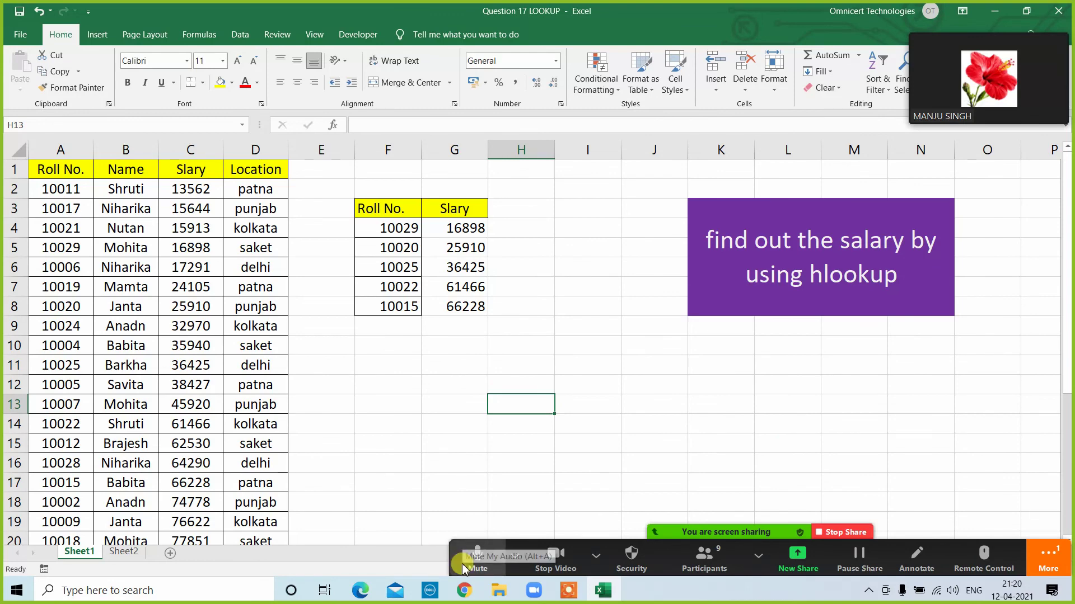
Examine the source table columns A to D and the TRANSPOSE part of G4's HLOOKUP array formula, keeping it unchanged.
drag(463, 568, 492, 39)
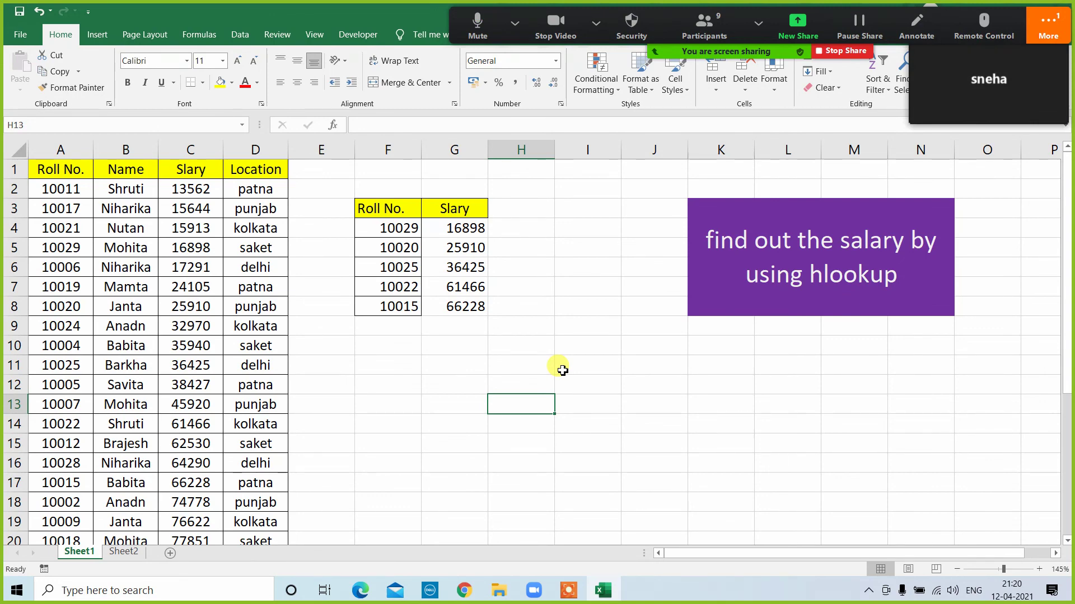
key(Left)
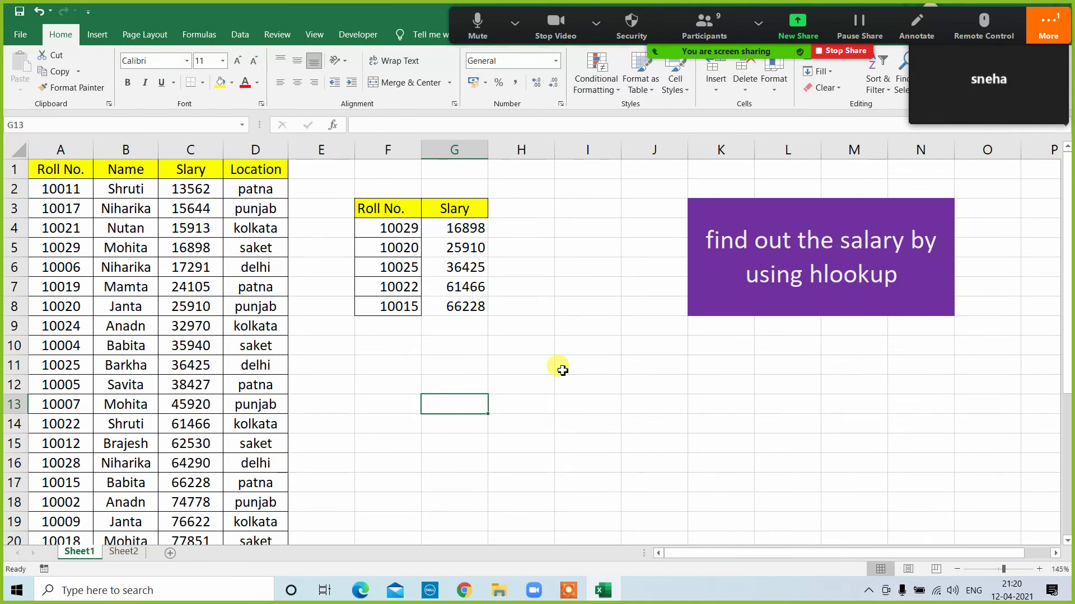
click(443, 211)
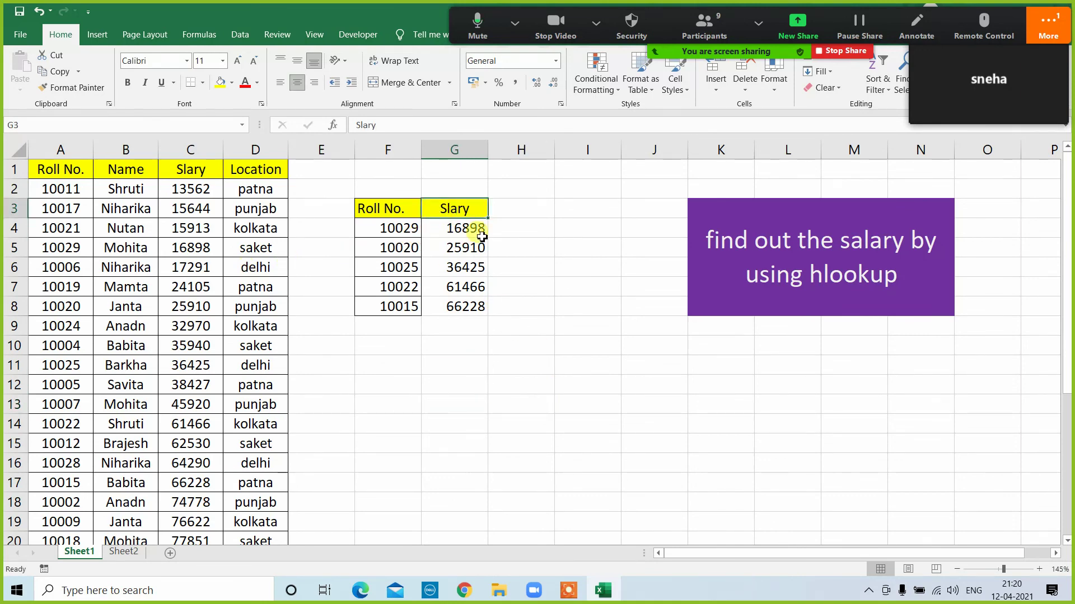
click(440, 235)
drag(67, 152, 247, 168)
click(425, 232)
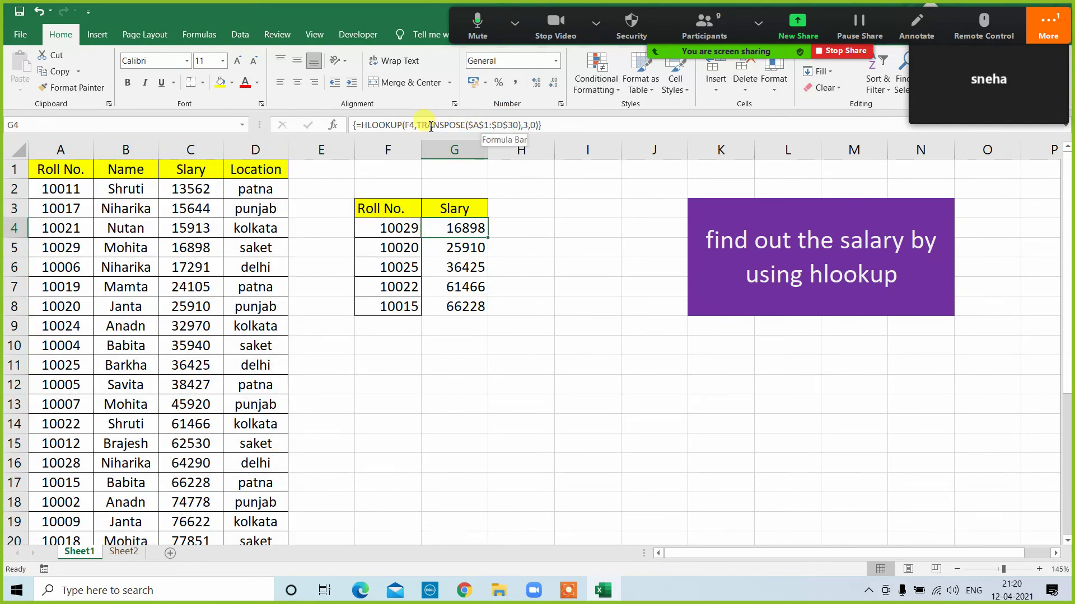
drag(419, 123, 466, 125)
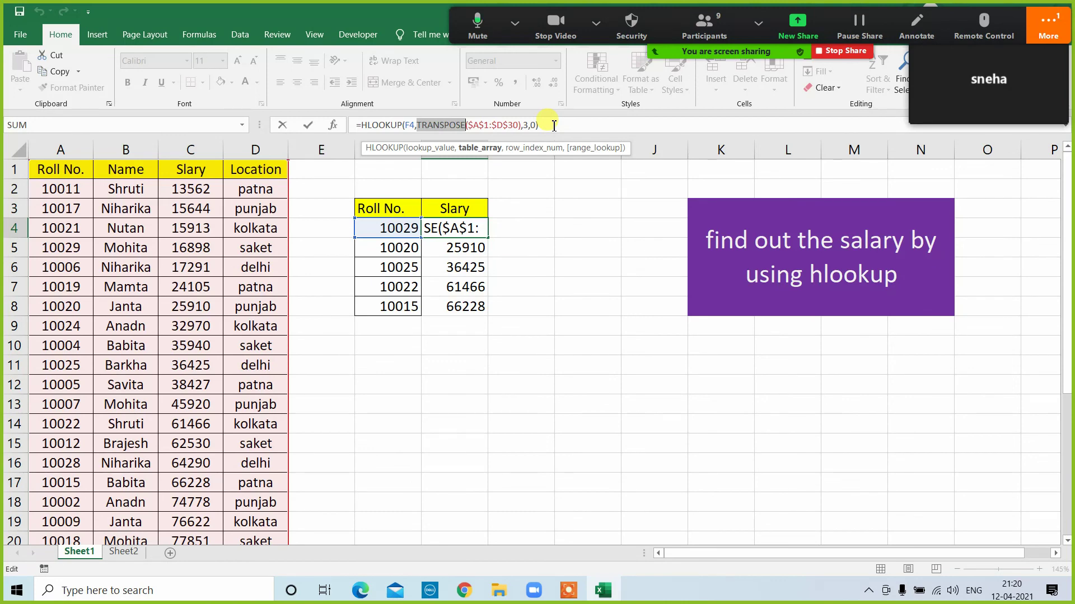
key(ctrl+shift+Return)
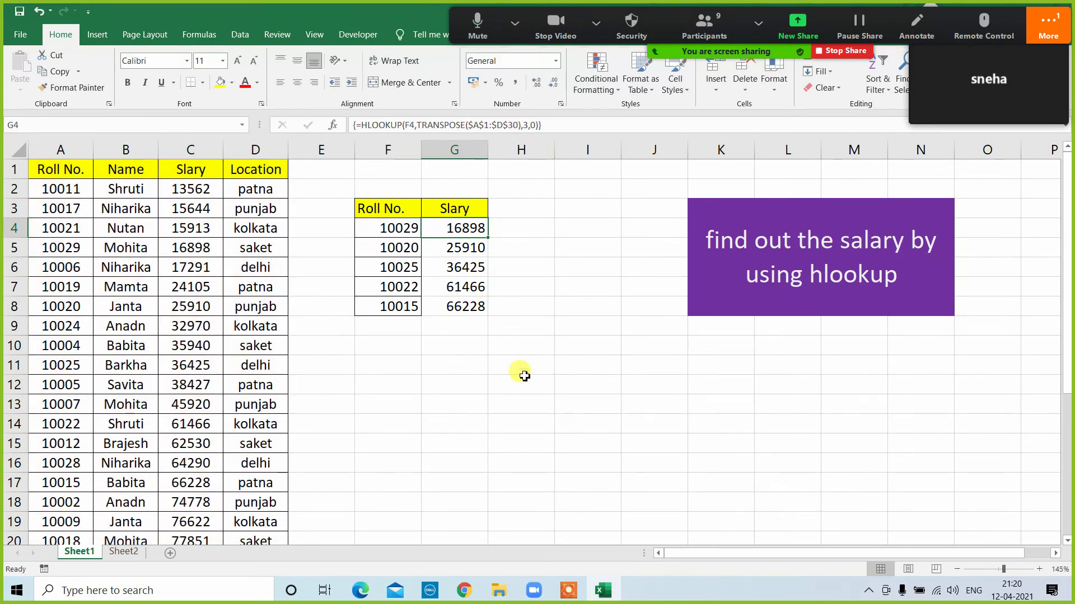
Enter the note "ctrl + shift + enter (array)" in cell G11.
click(423, 362)
text(ctrl )
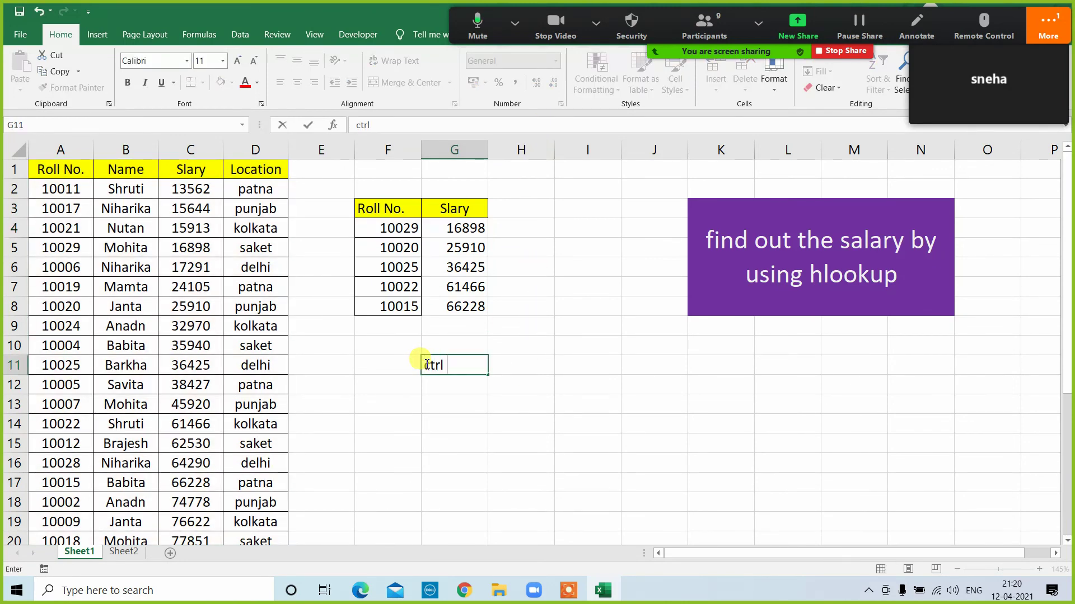
text(+ shift)
key(BackSpace)
key(BackSpace)
text(ft + enter)
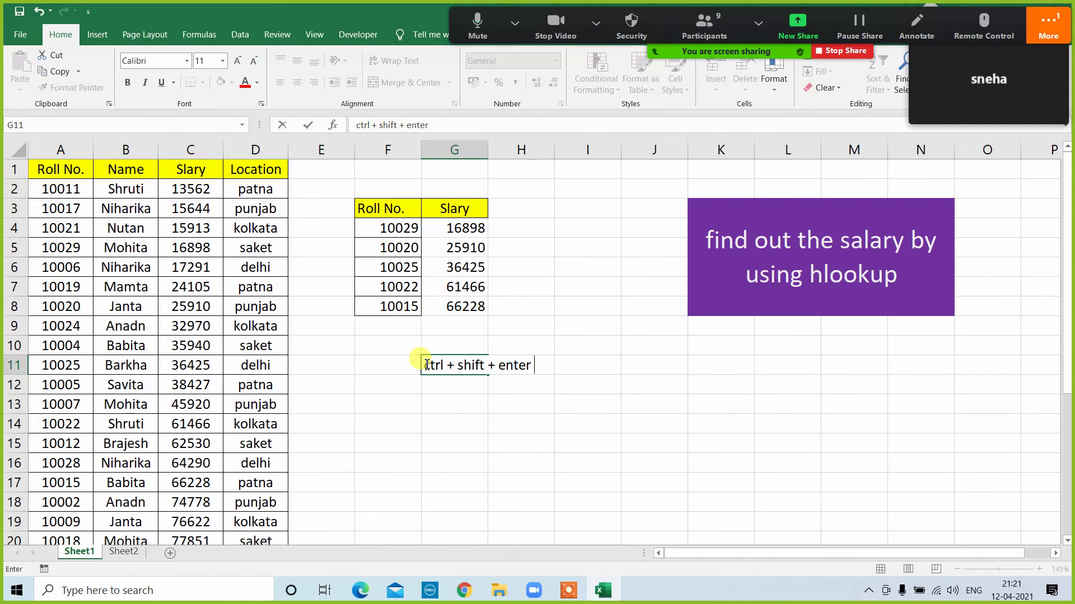
text( (array))
key(Return)
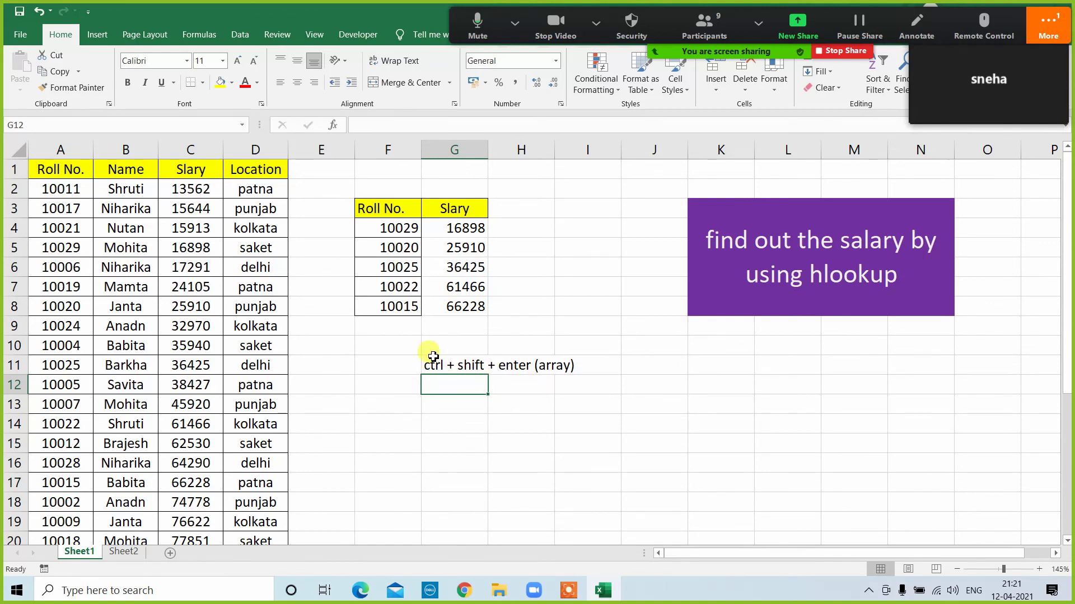
Highlight the note across G11:I11 with a yellow fill.
drag(428, 363, 588, 371)
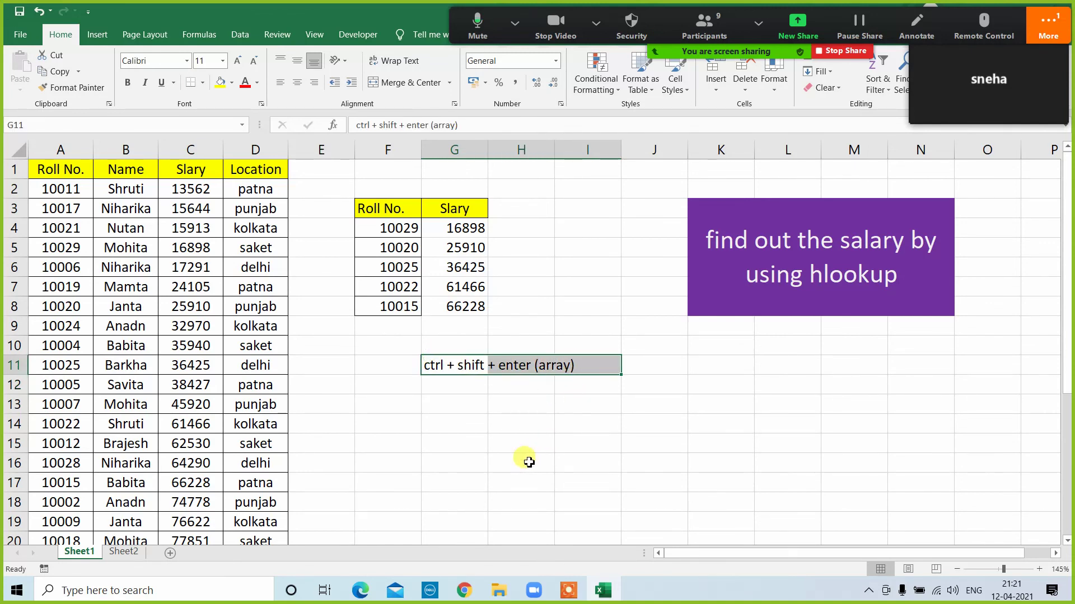
click(220, 82)
click(537, 465)
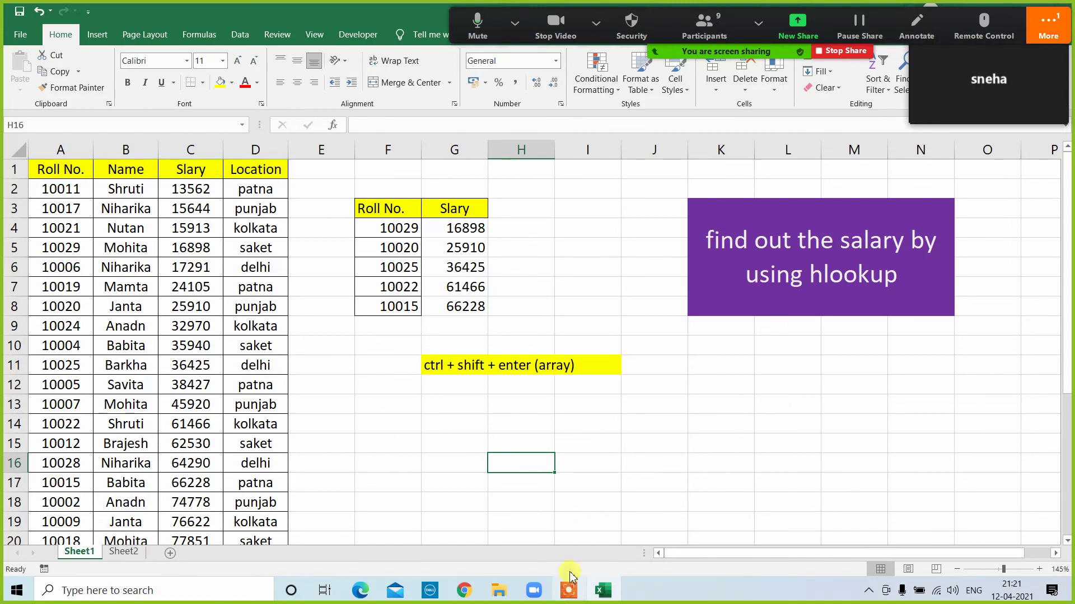
mouse_move(568, 597)
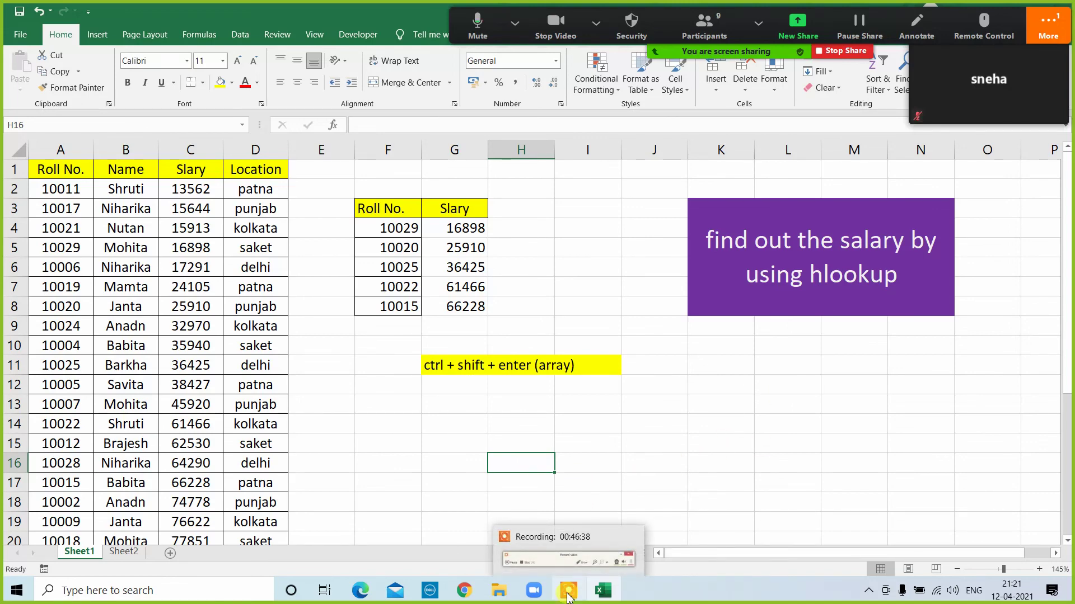